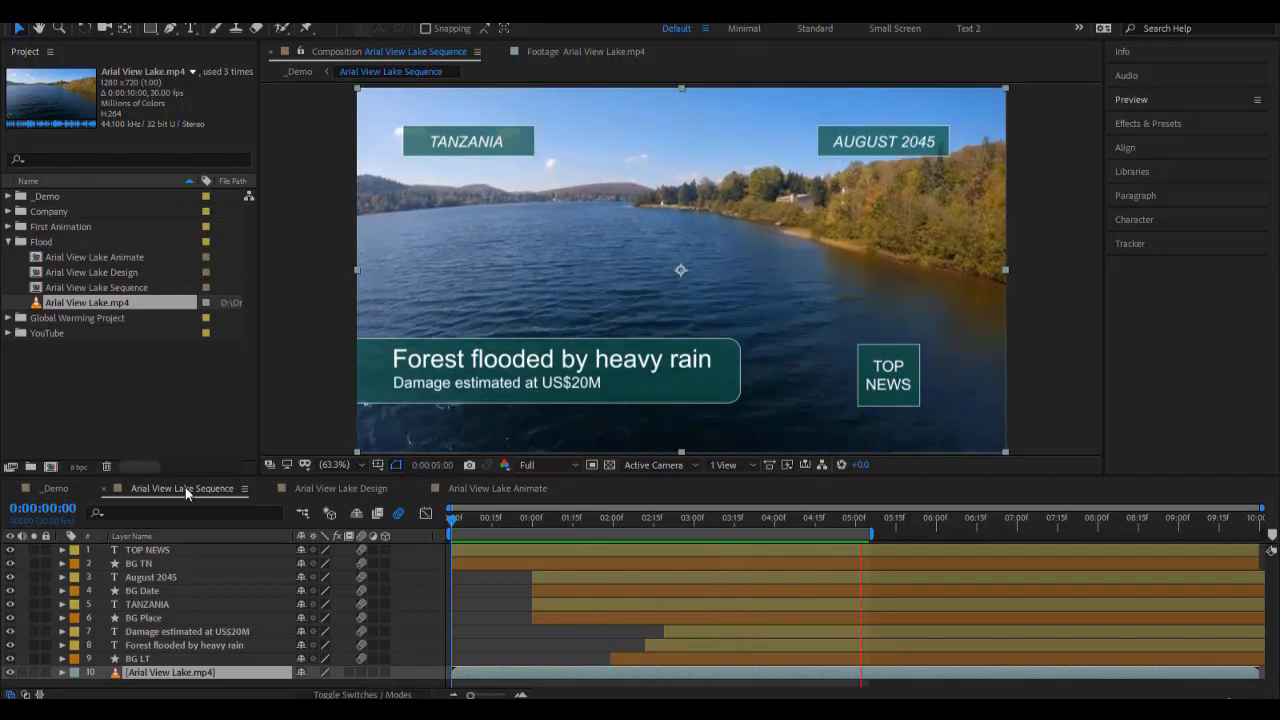
Enlarge the timeline area and play a preview of the Arial View Lake Sequence composition.
drag(190, 476, 195, 442)
key(space)
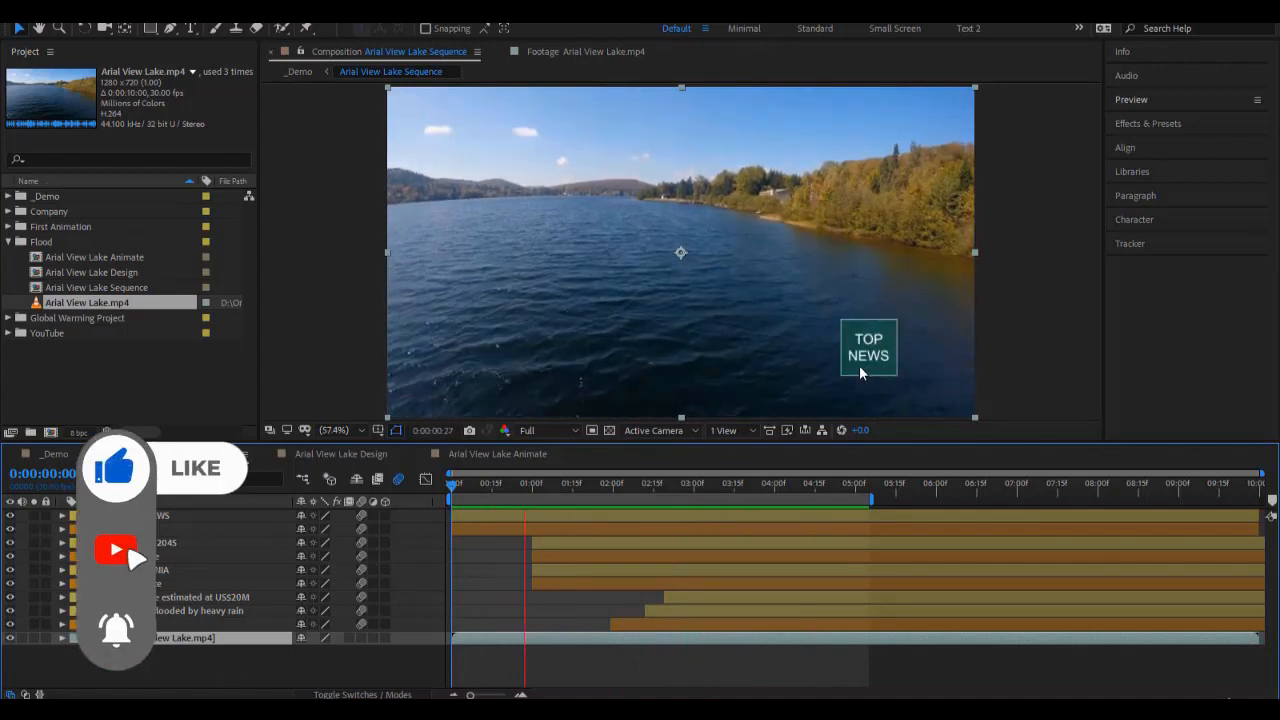
key(space)
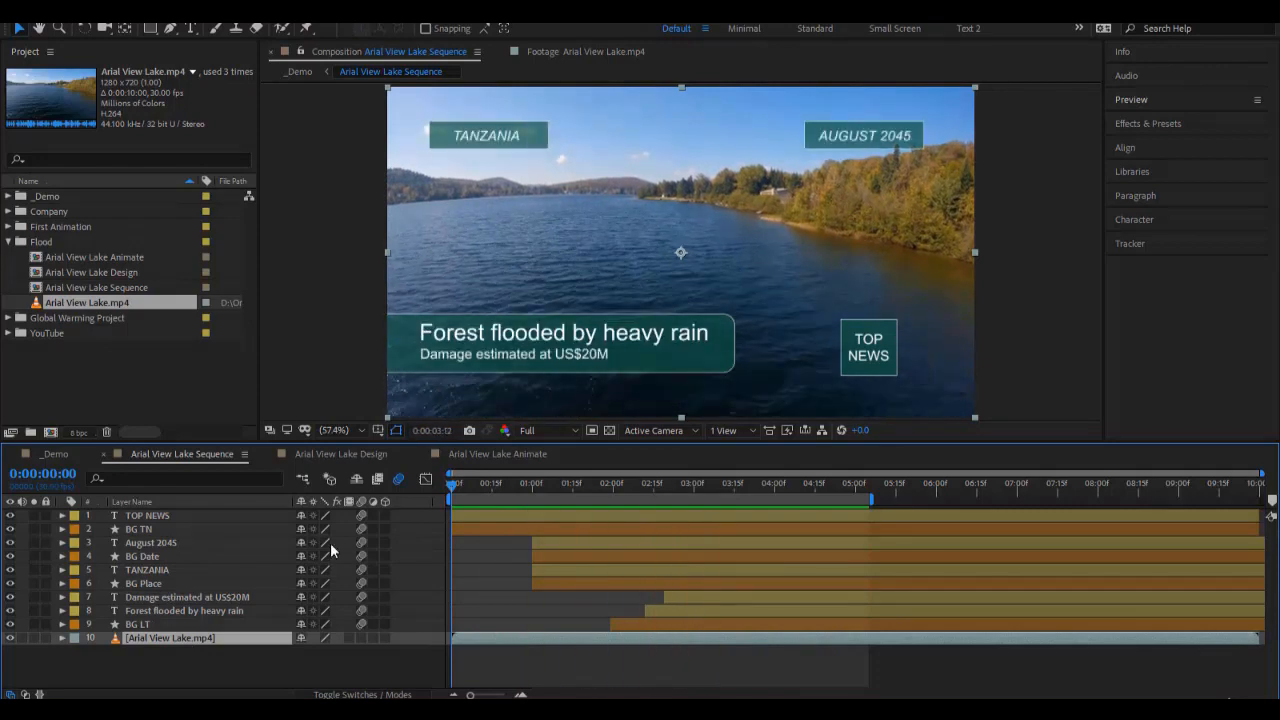
Review the Arial View Lake Design composition and the keyframes in Arial View Lake Animate, and return to the Sequence composition for playback.
click(343, 455)
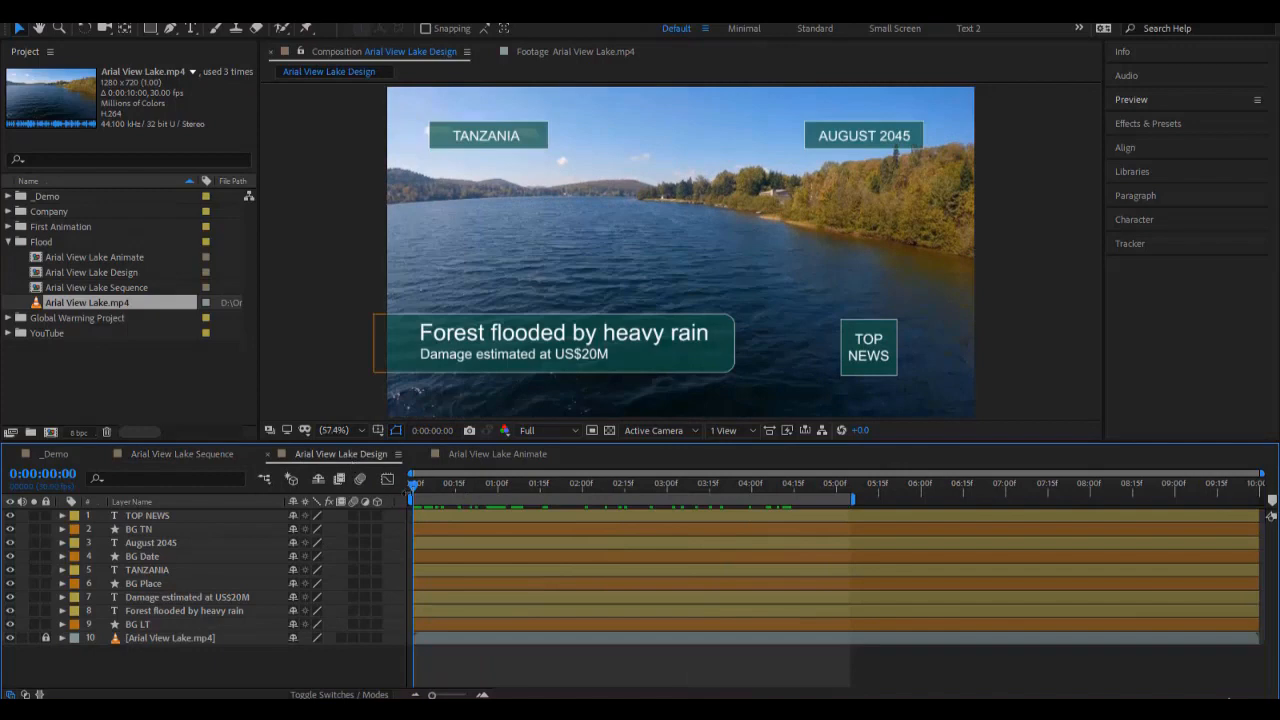
click(513, 454)
drag(413, 484, 506, 500)
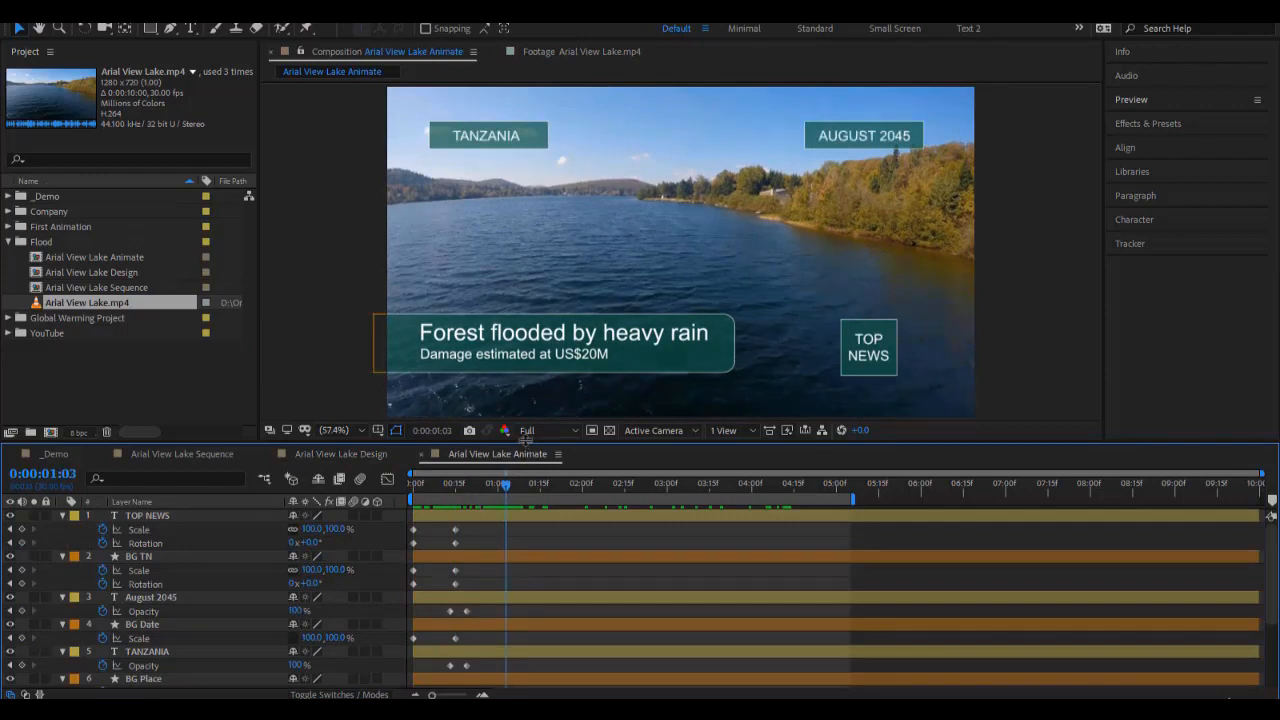
drag(525, 438, 520, 332)
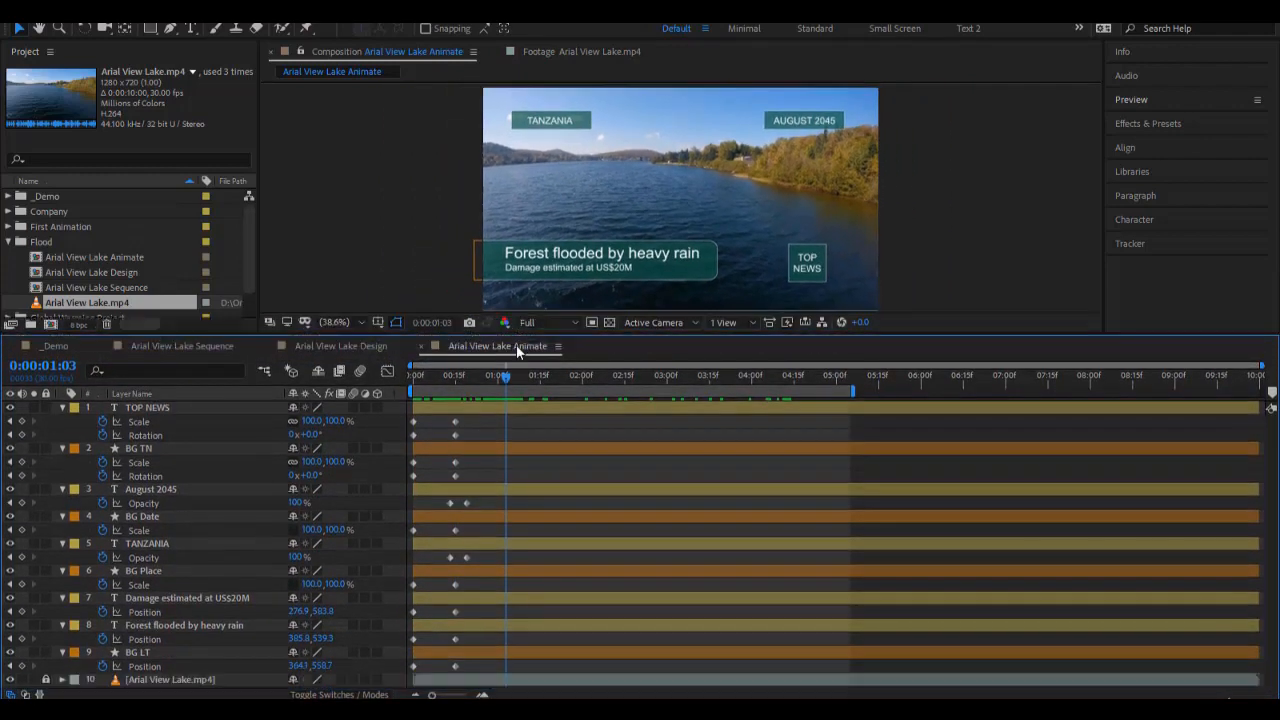
mouse_move(501, 378)
mouse_down()
mouse_move(423, 384)
mouse_move(486, 384)
mouse_up()
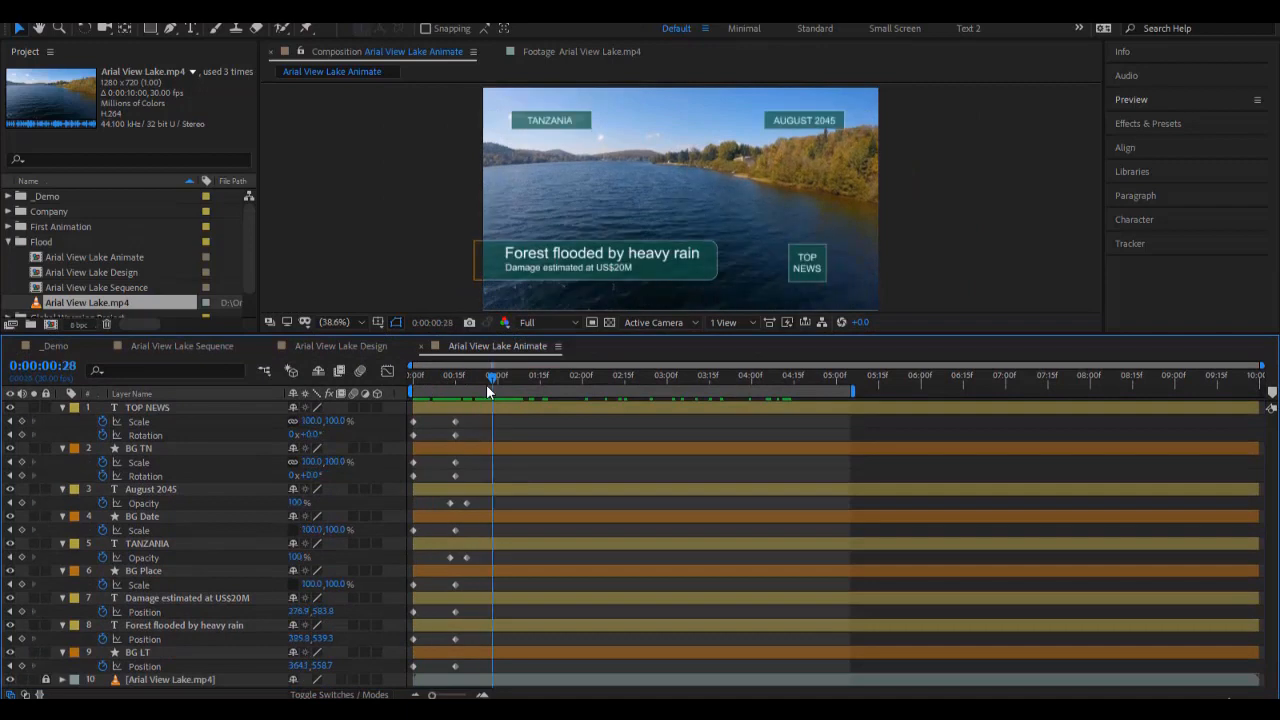
click(204, 346)
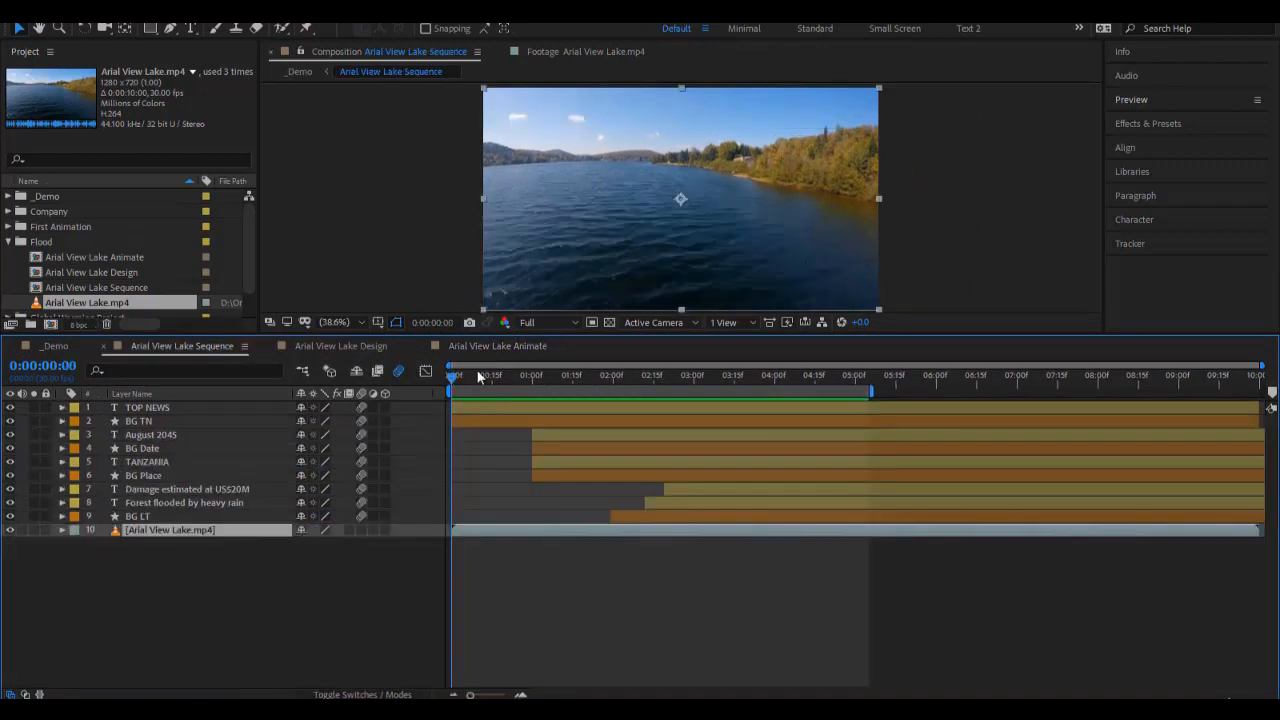
drag(497, 334, 491, 472)
key(space)
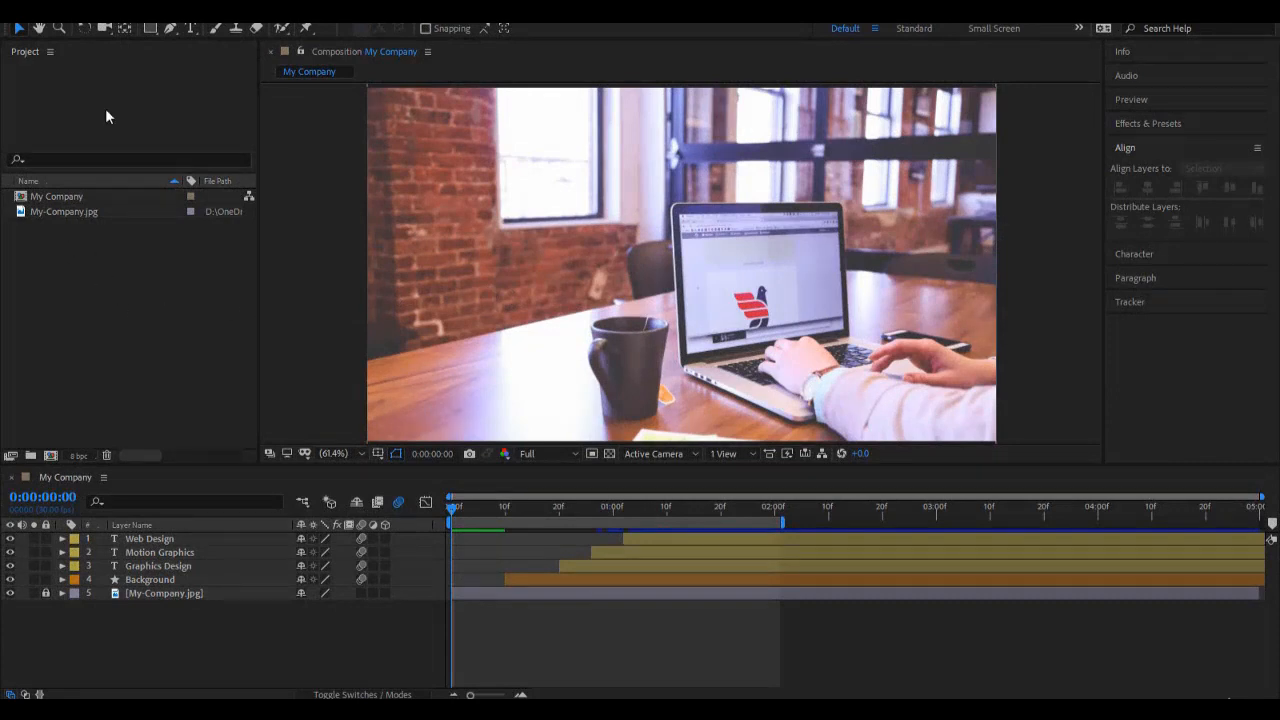
Create a new project folder named Company.
click(44, 51)
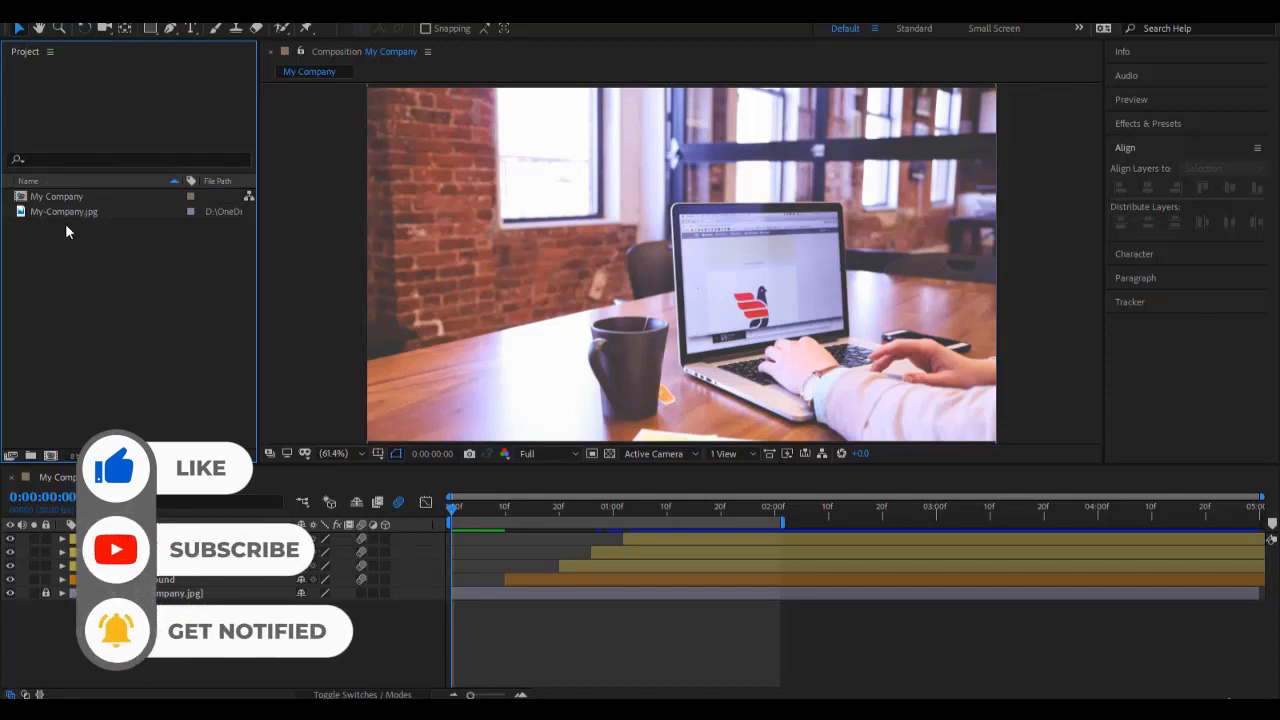
click(72, 197)
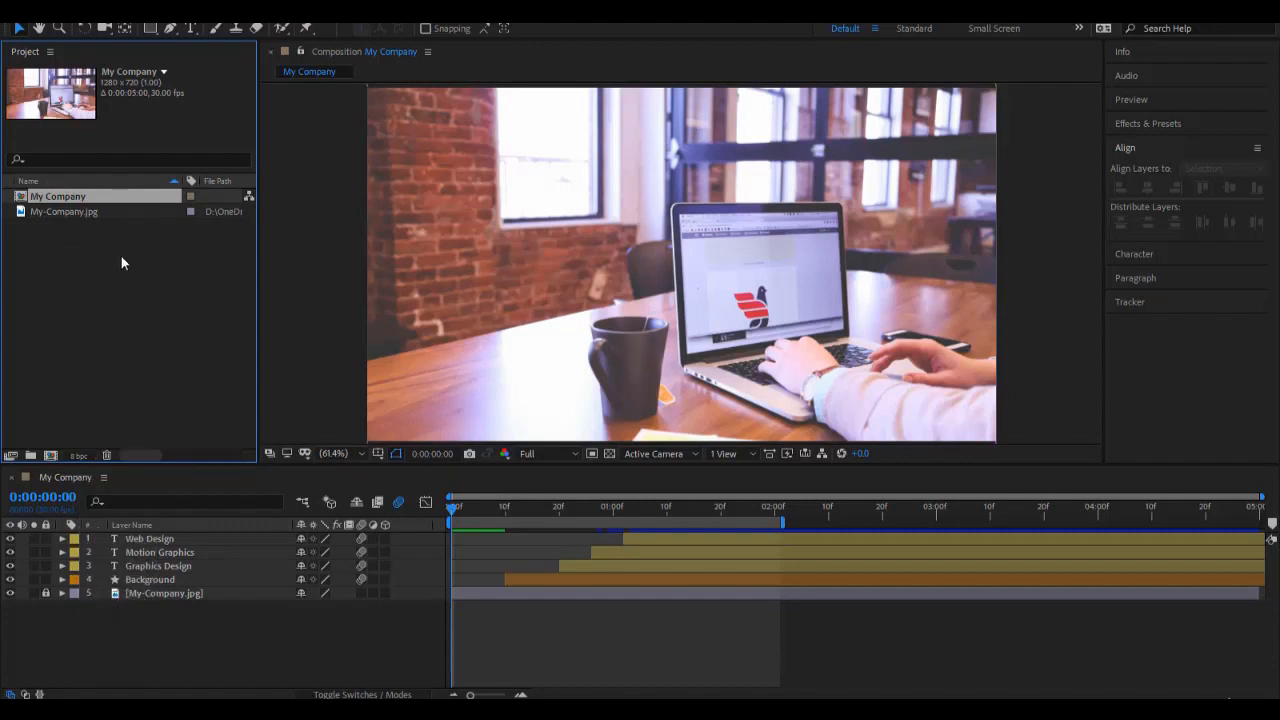
click(123, 363)
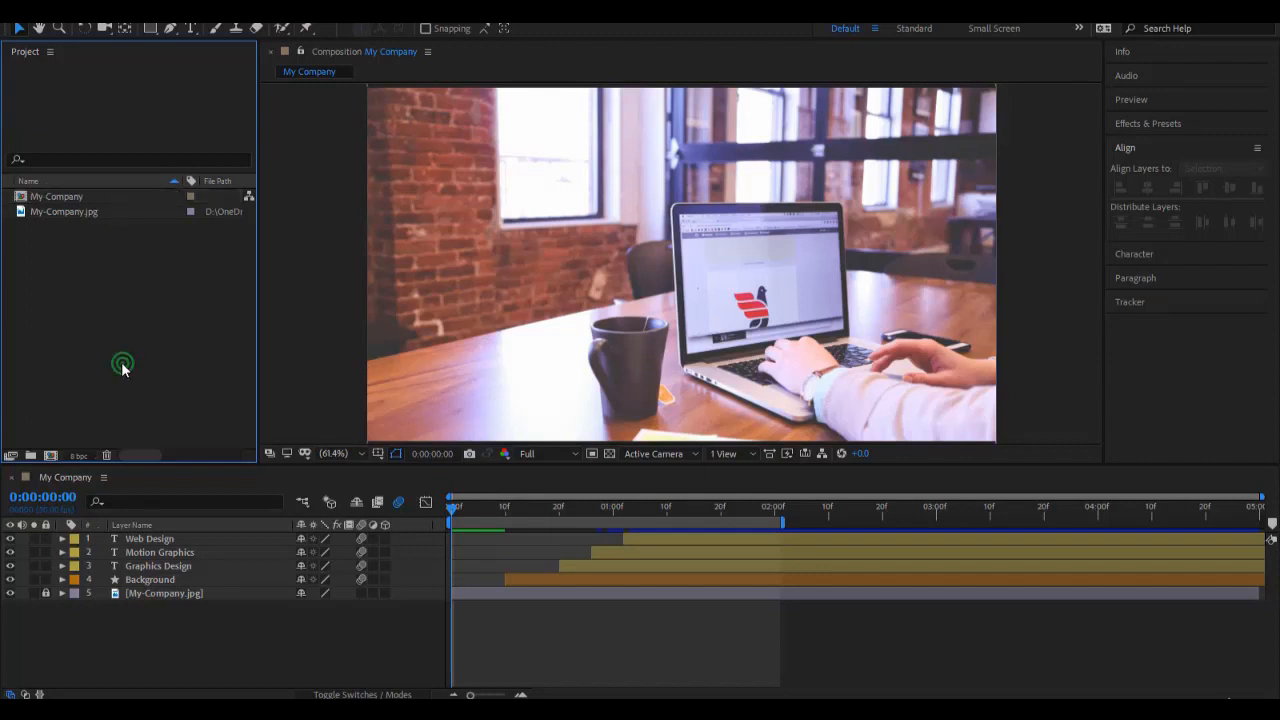
click(31, 455)
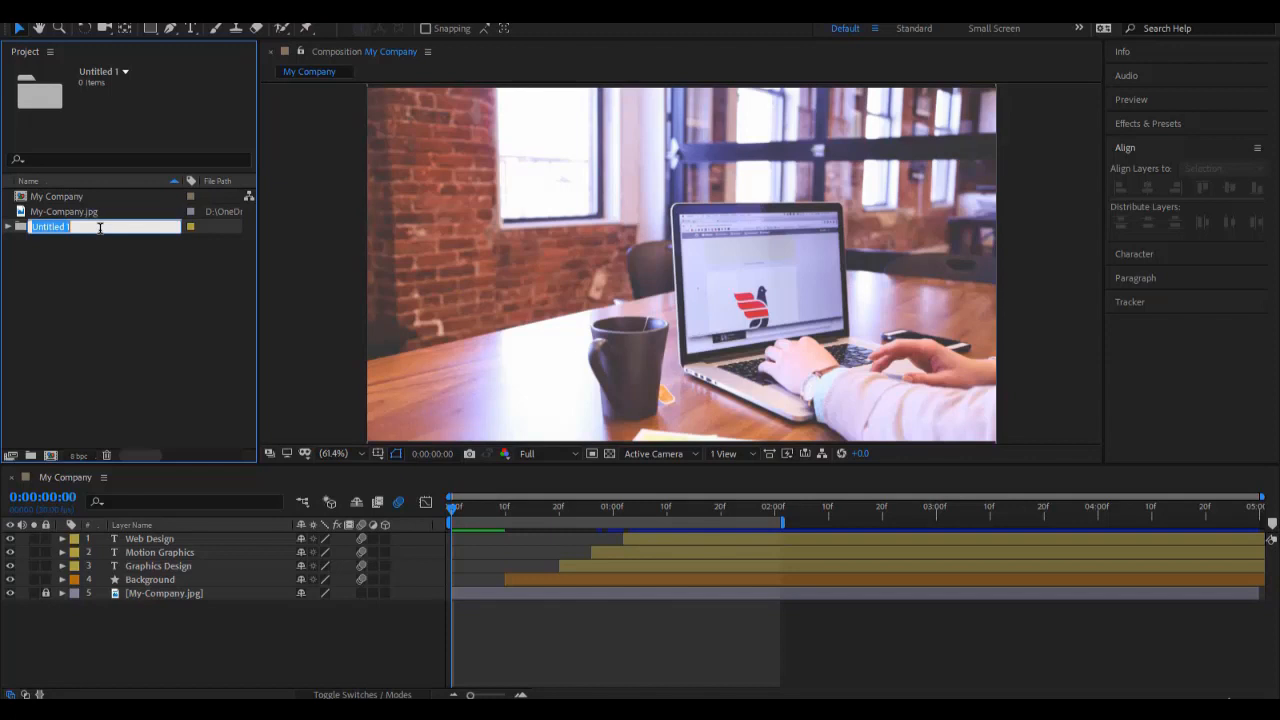
text(Company)
key(Return)
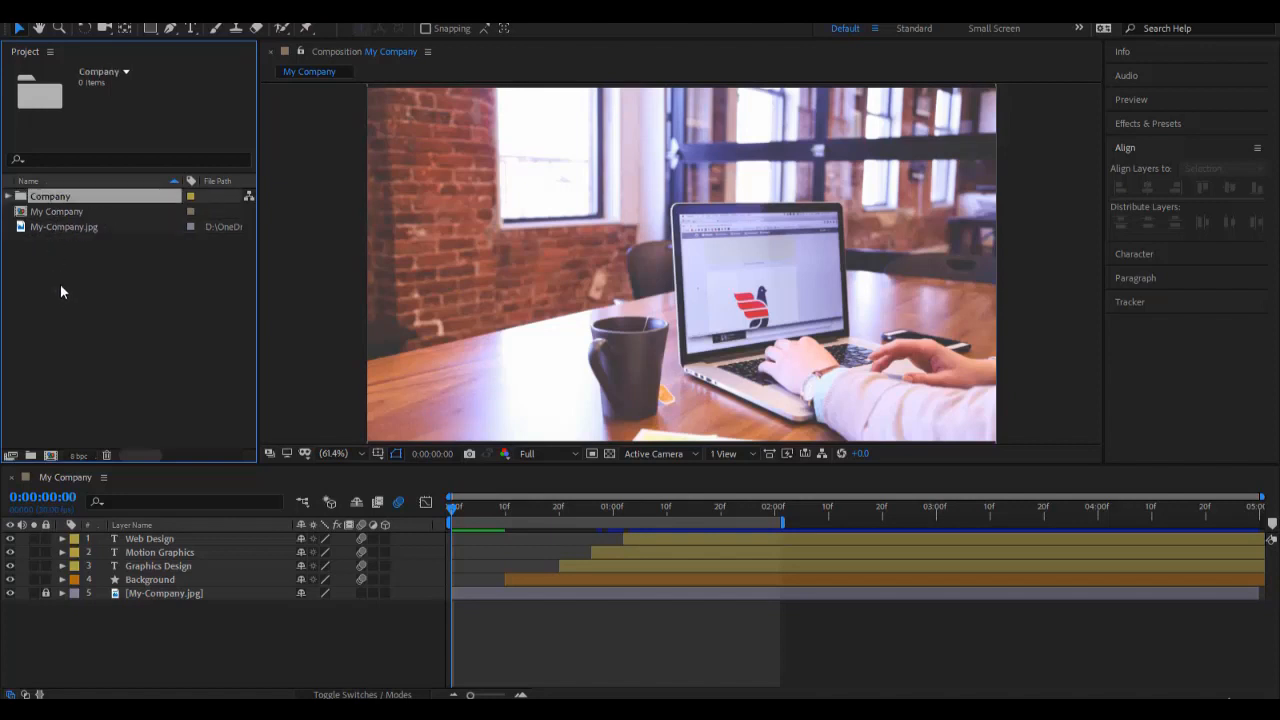
Move the My Company composition and My-Company.jpg into the Company folder and collapse the folder.
click(60, 291)
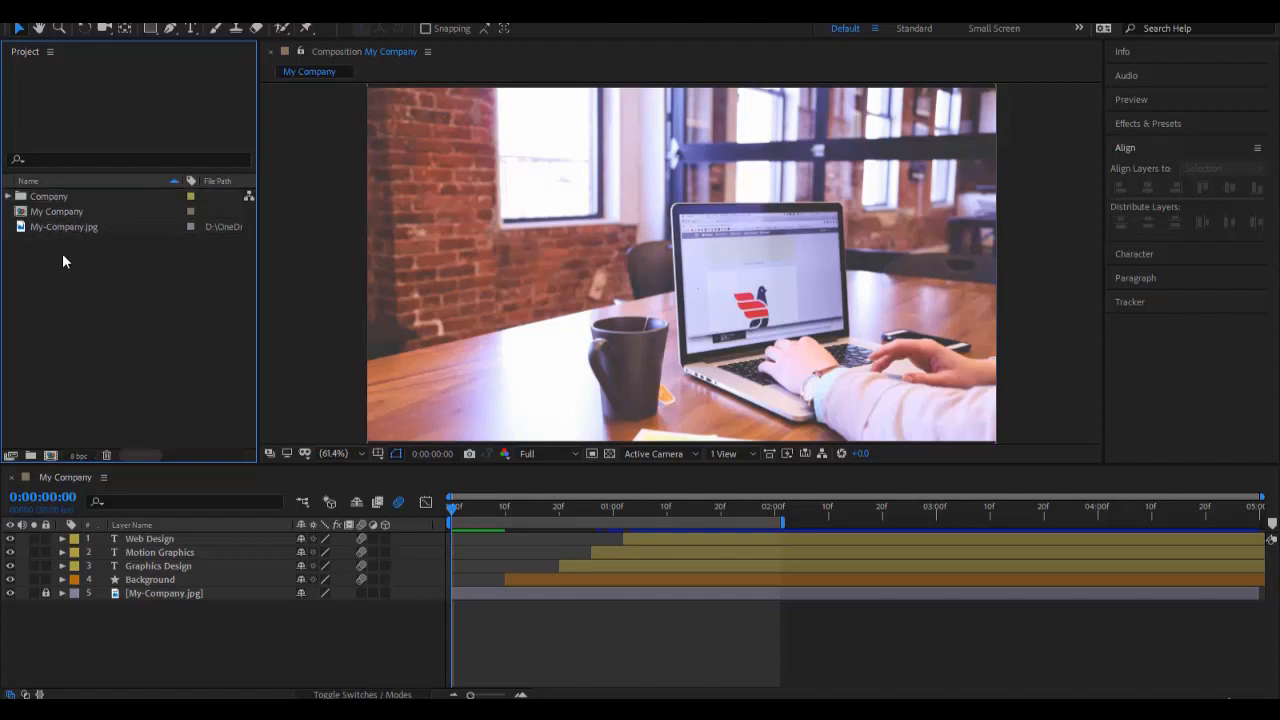
drag(62, 254, 74, 193)
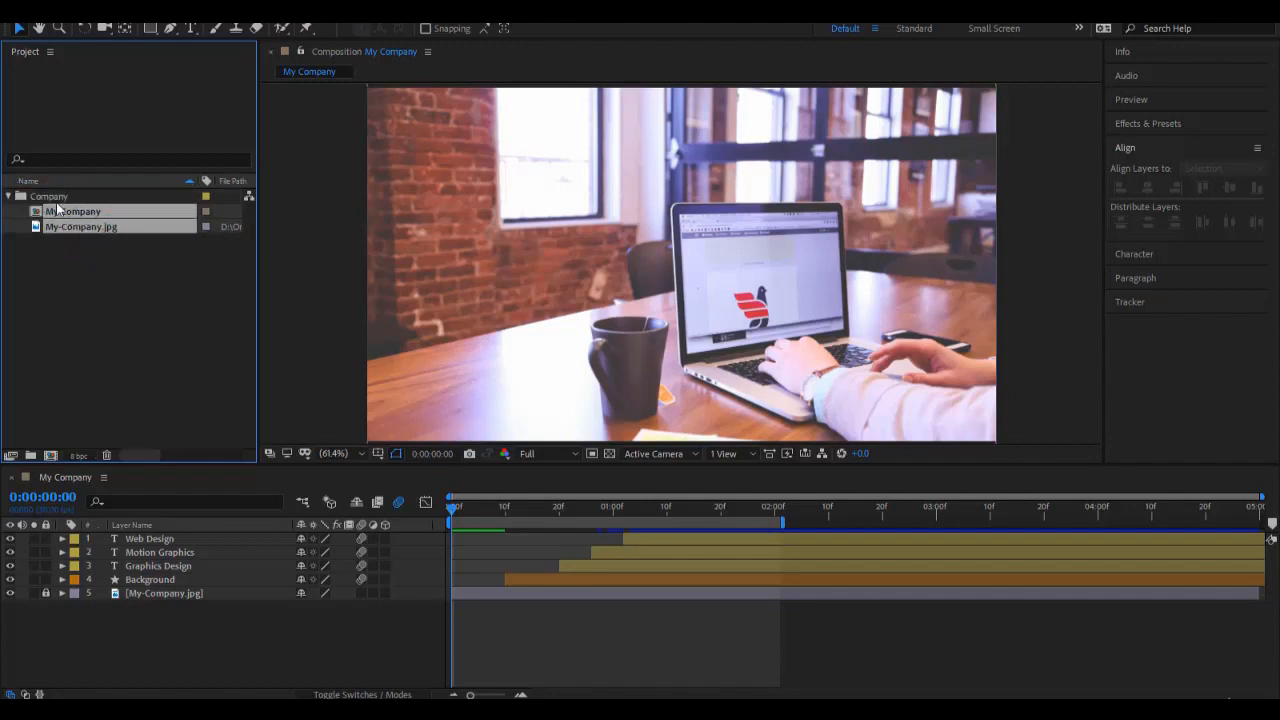
click(8, 197)
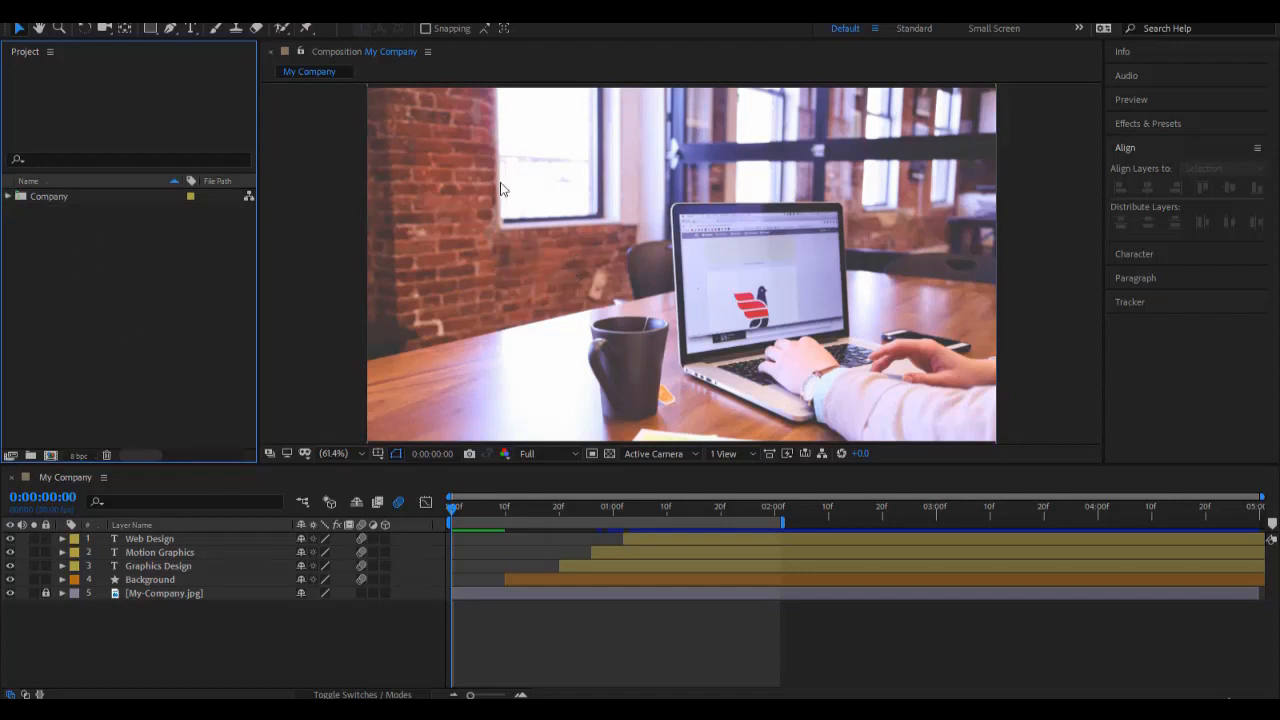
Create a second project folder named Flood beside the Company folder, leaving nothing selected.
click(31, 456)
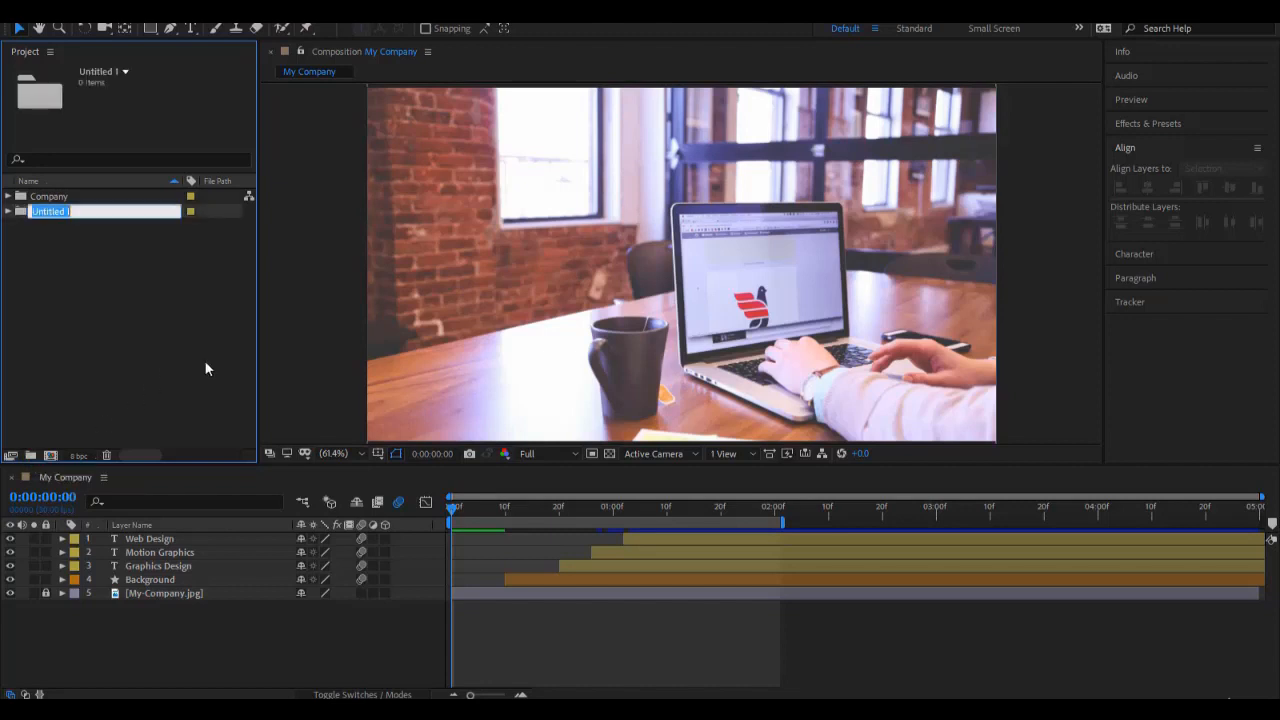
text(Flood)
key(Return)
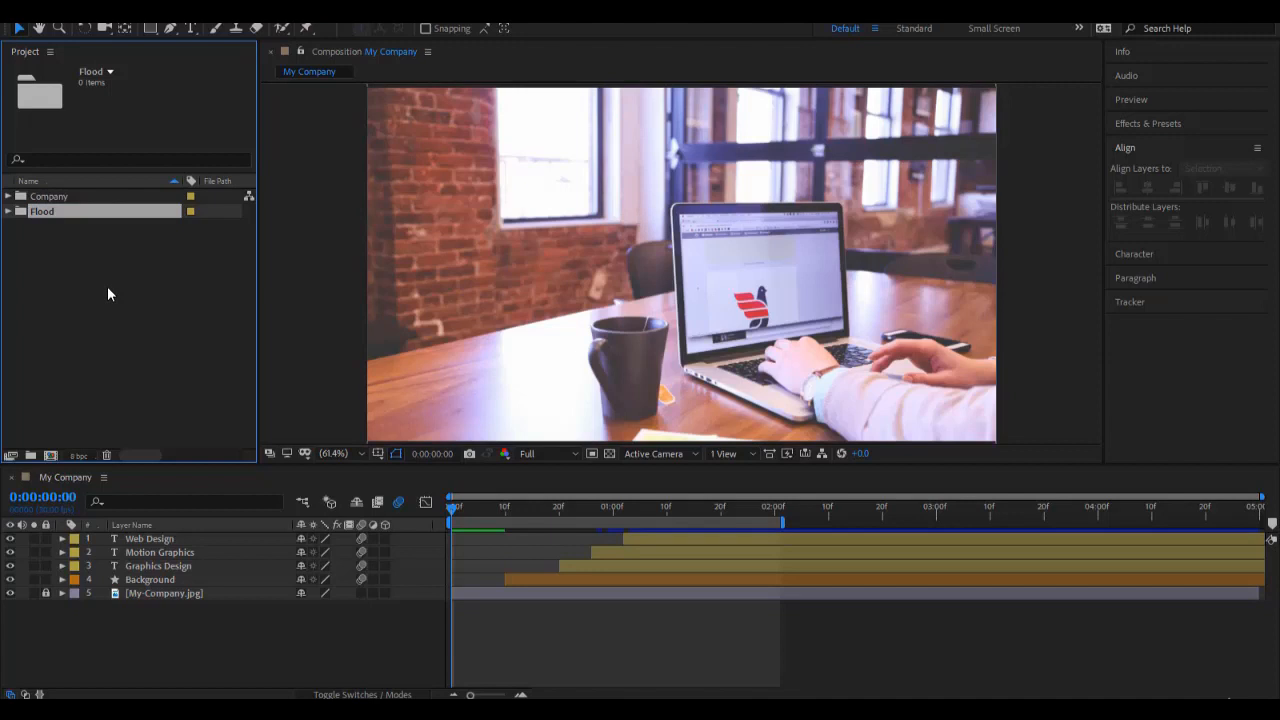
click(107, 286)
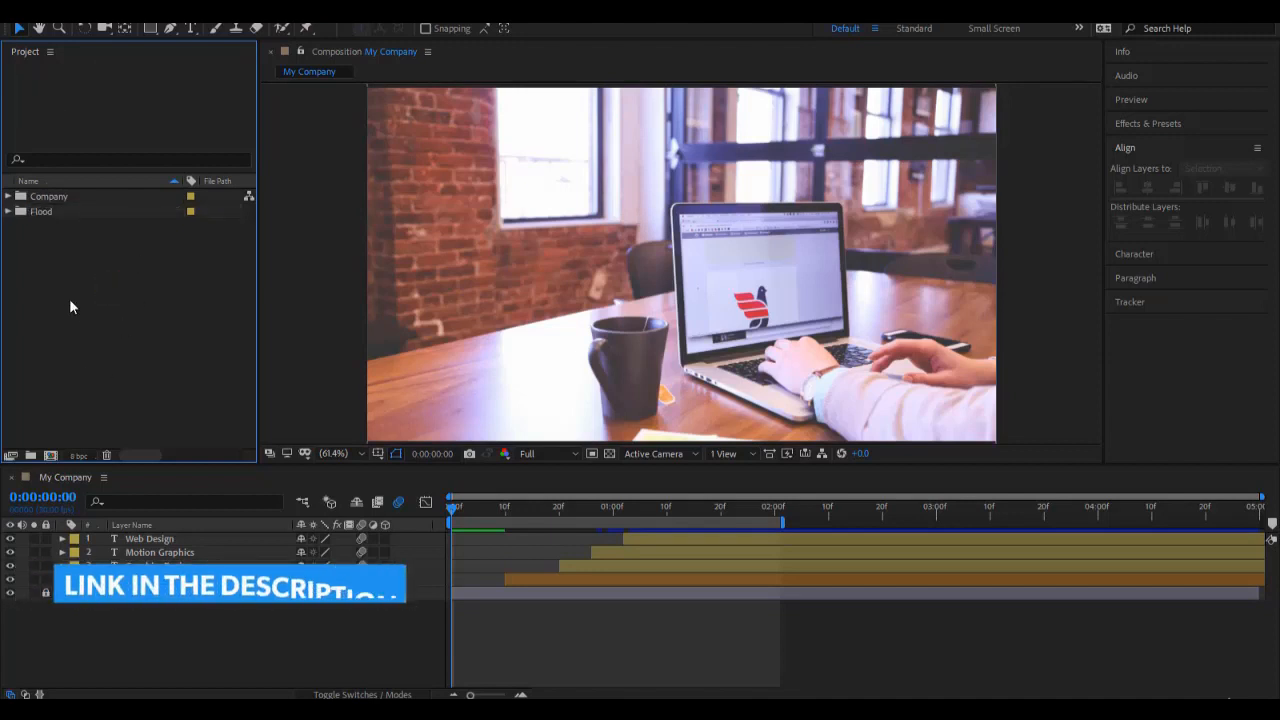
right_click(95, 297)
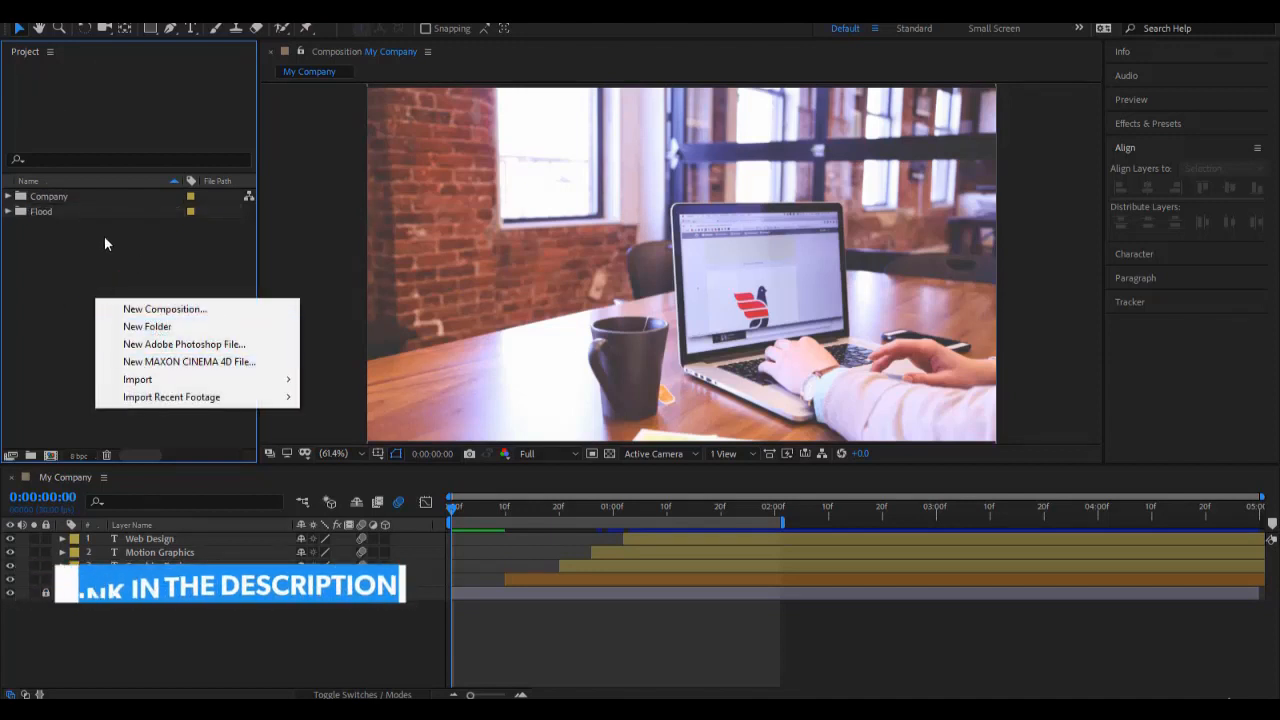
click(51, 243)
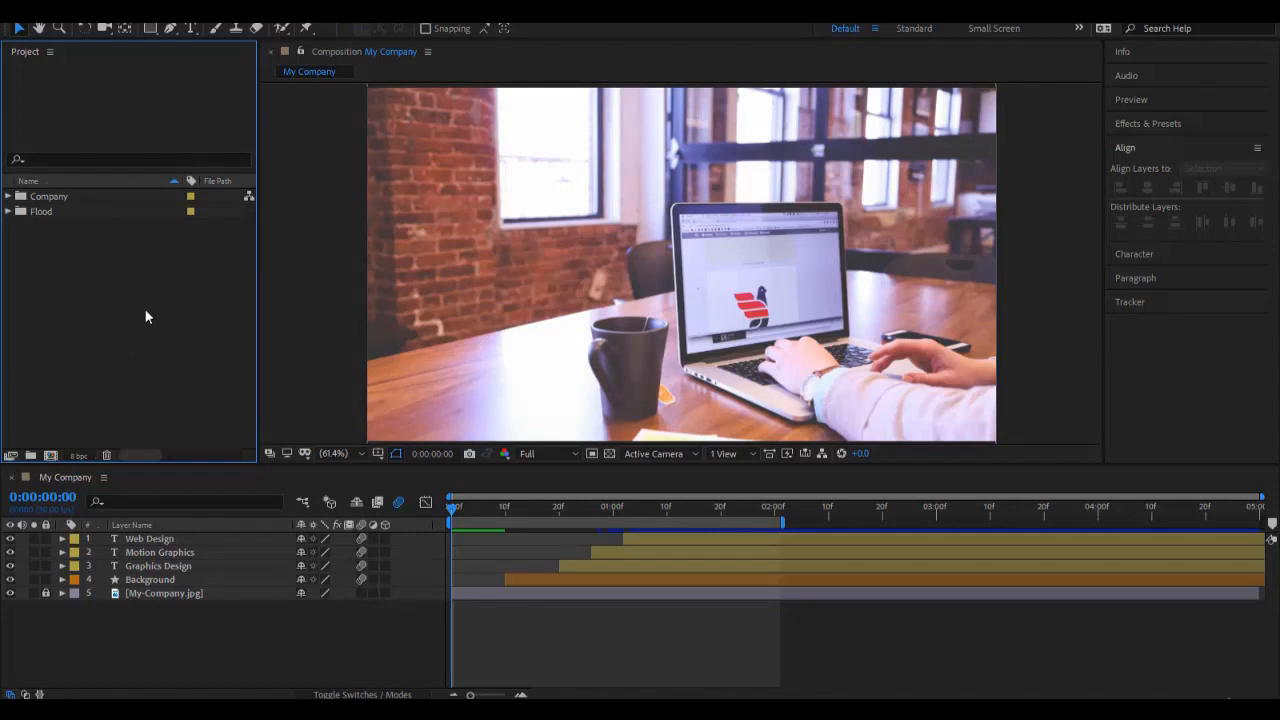
Import the Arial View Lake video as footage into the Flood folder, with a composition created from it.
click(89, 212)
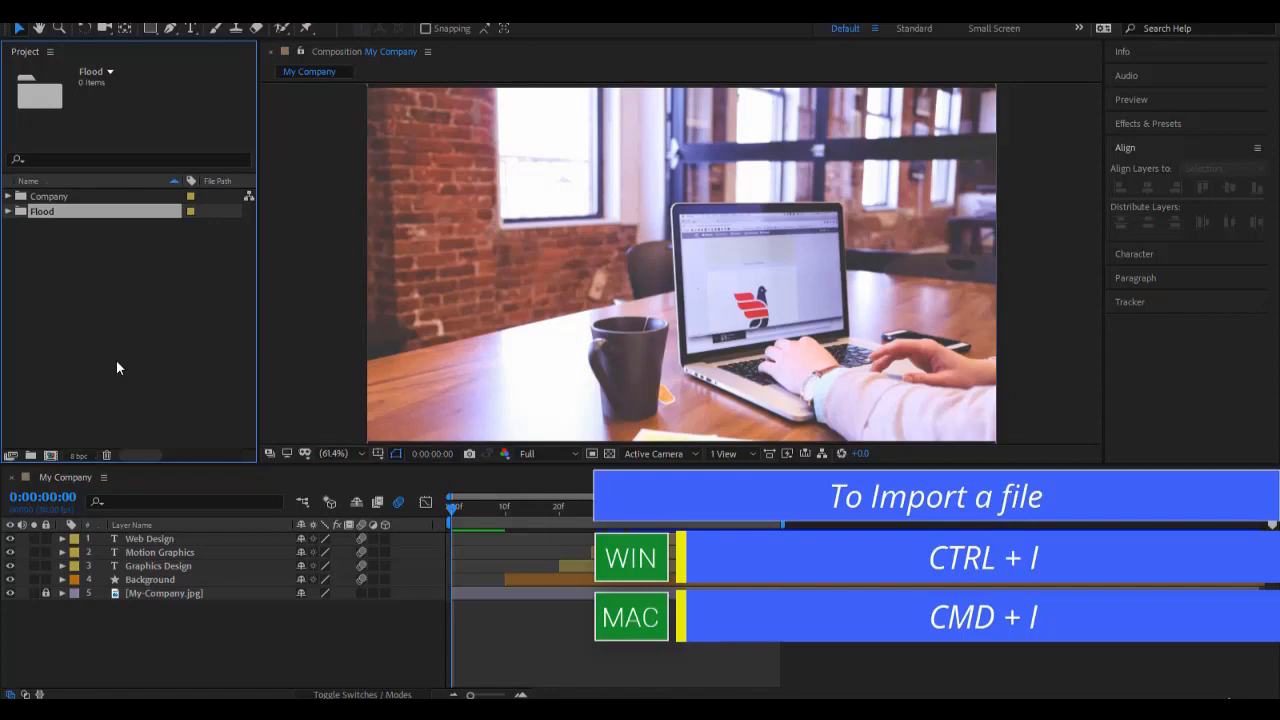
key(ctrl+i)
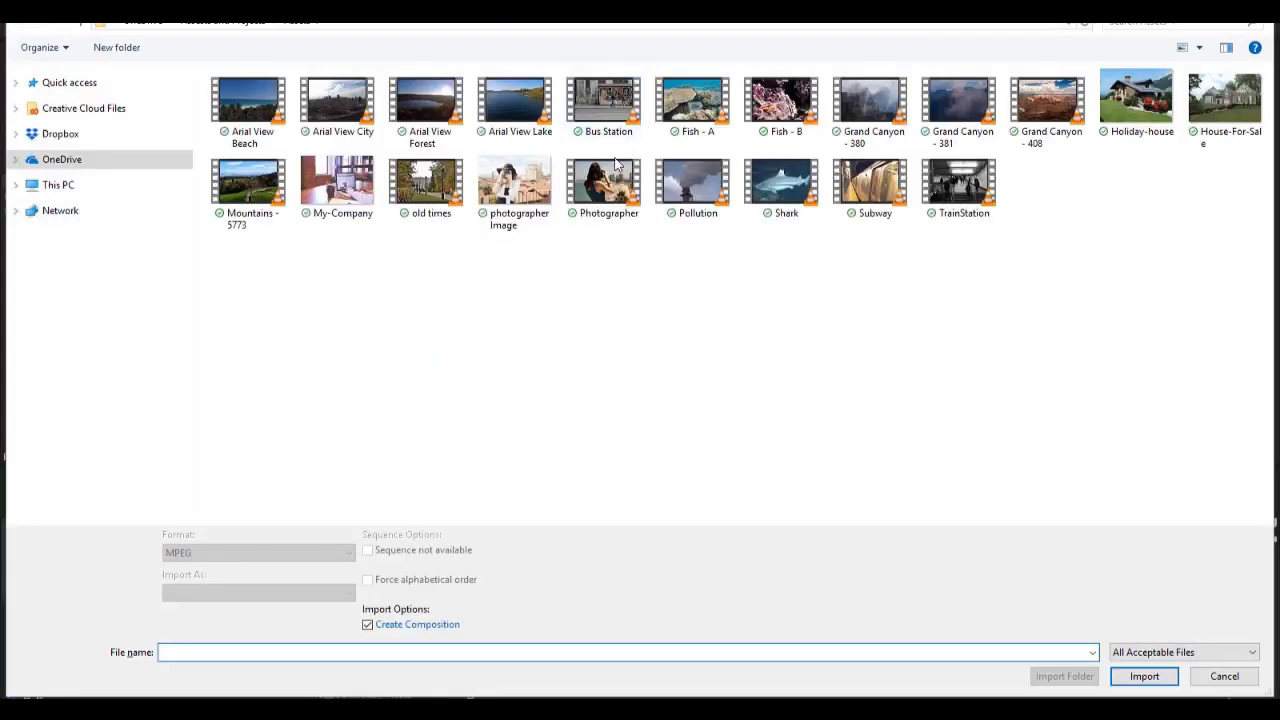
click(539, 133)
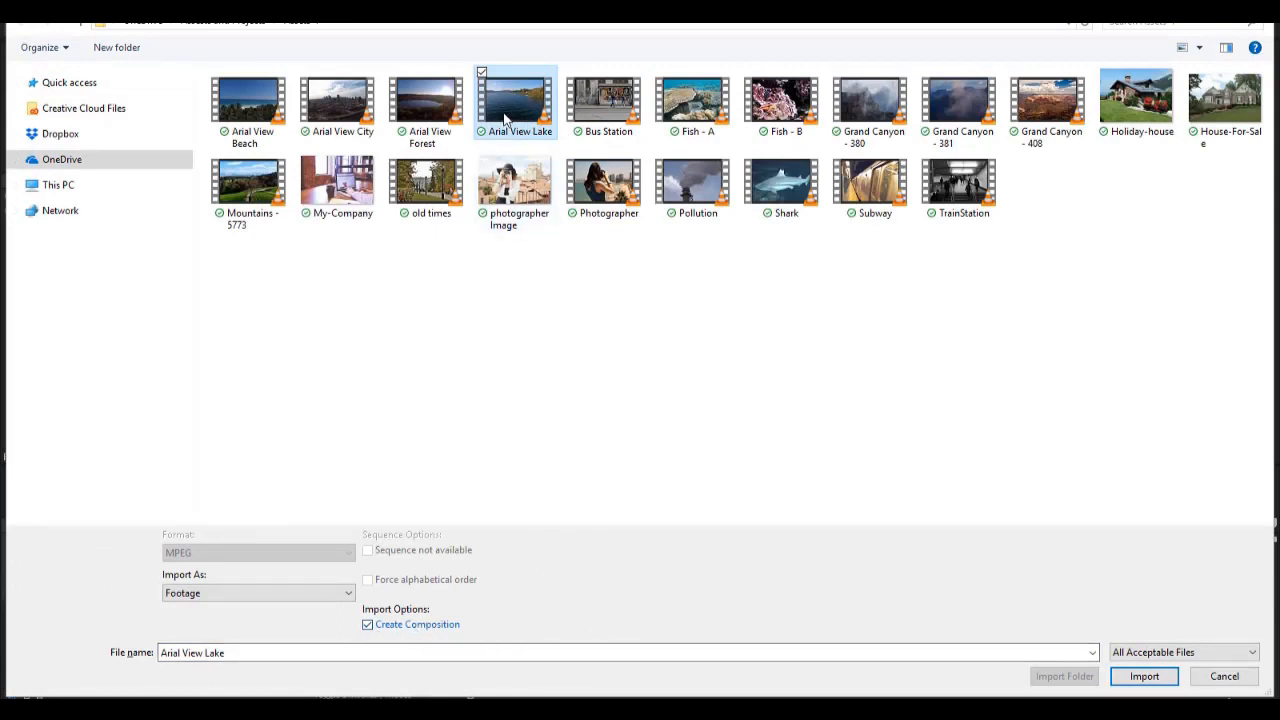
click(1166, 680)
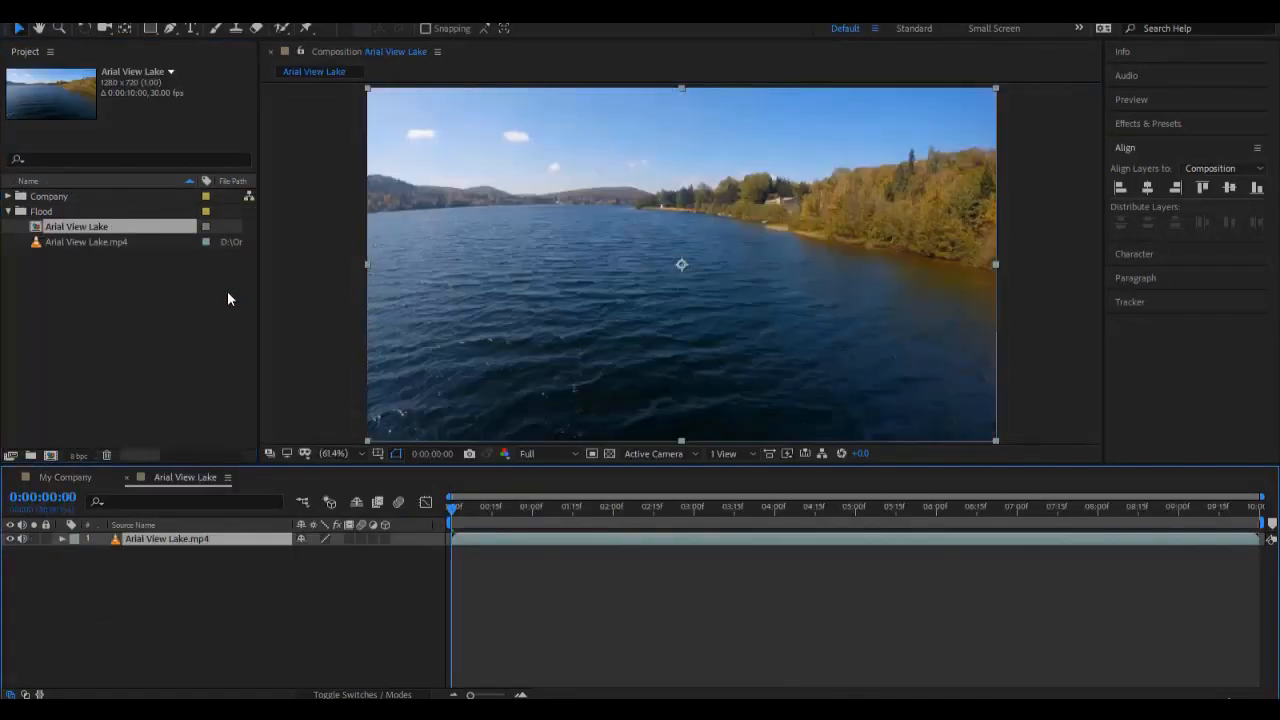
Check the imported composition and footage inside the Flood folder.
click(70, 227)
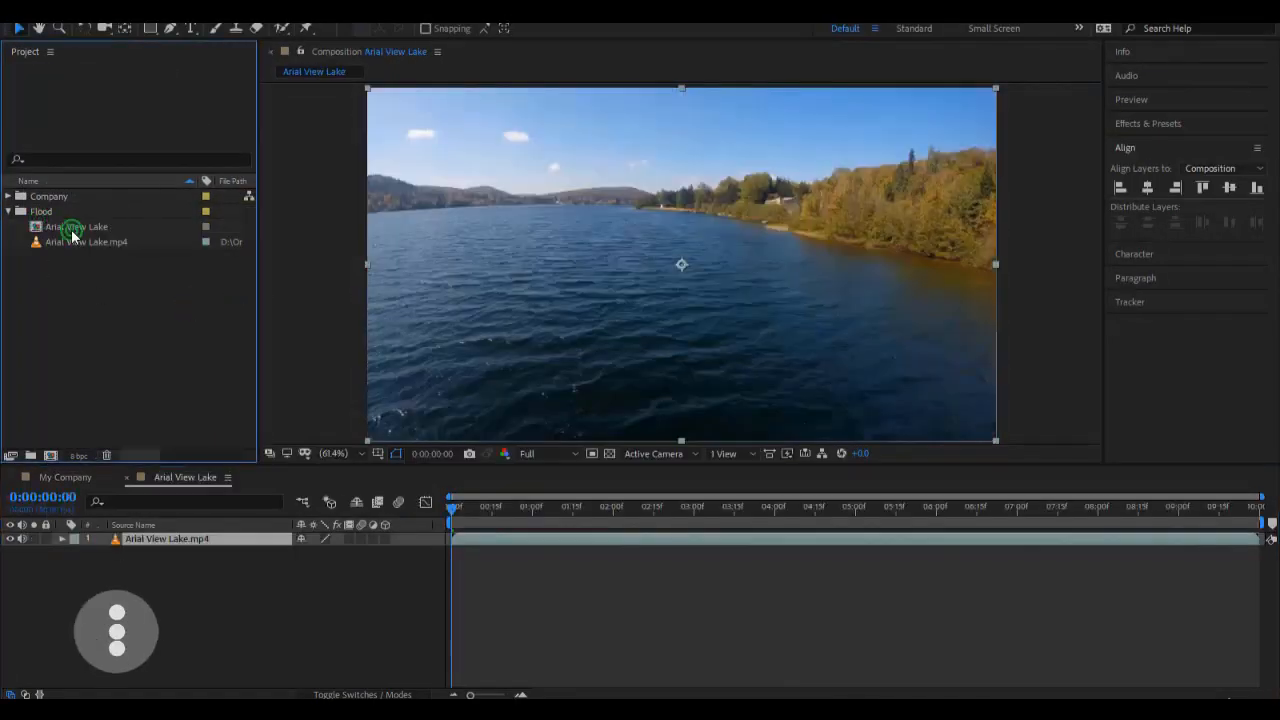
click(76, 244)
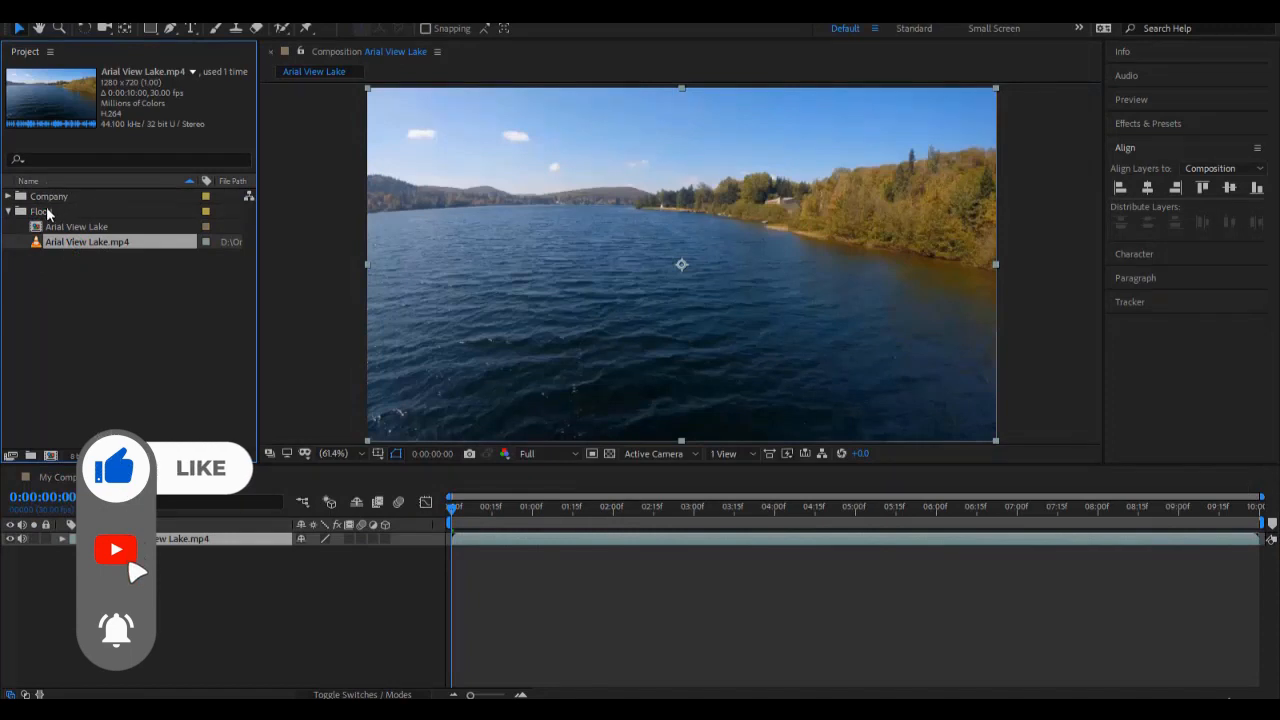
click(32, 213)
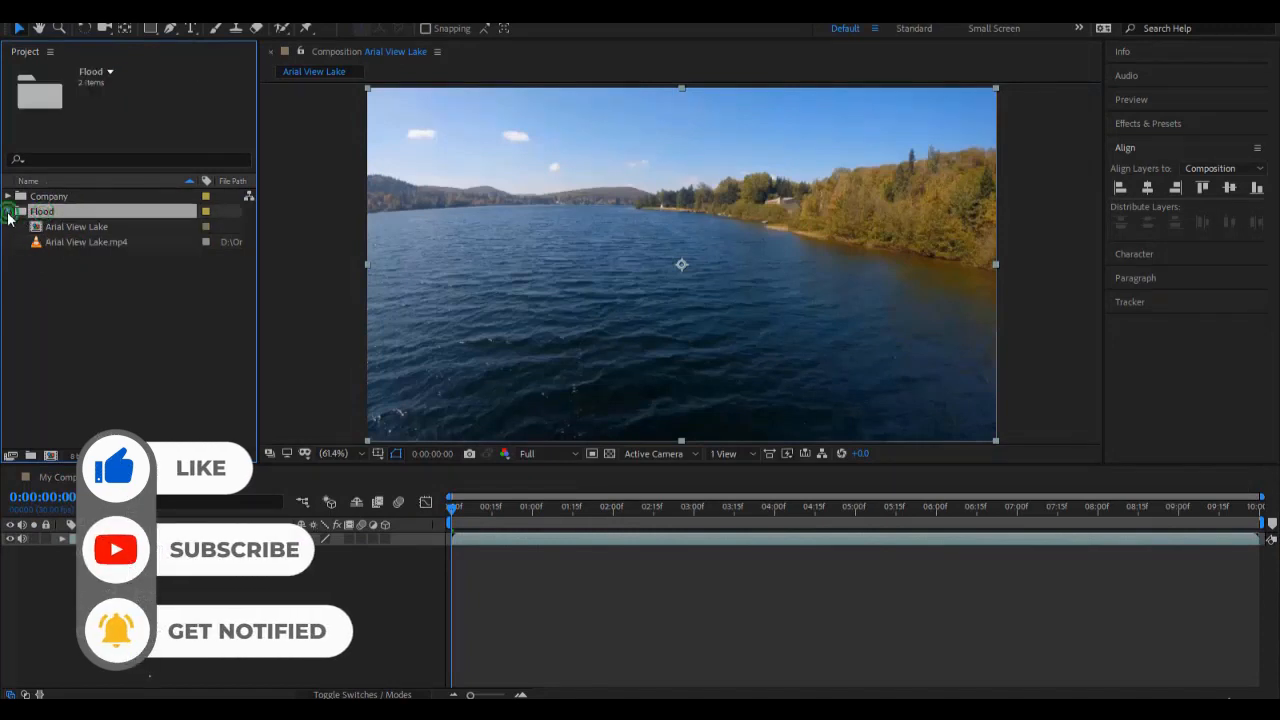
click(8, 213)
click(8, 213)
click(86, 326)
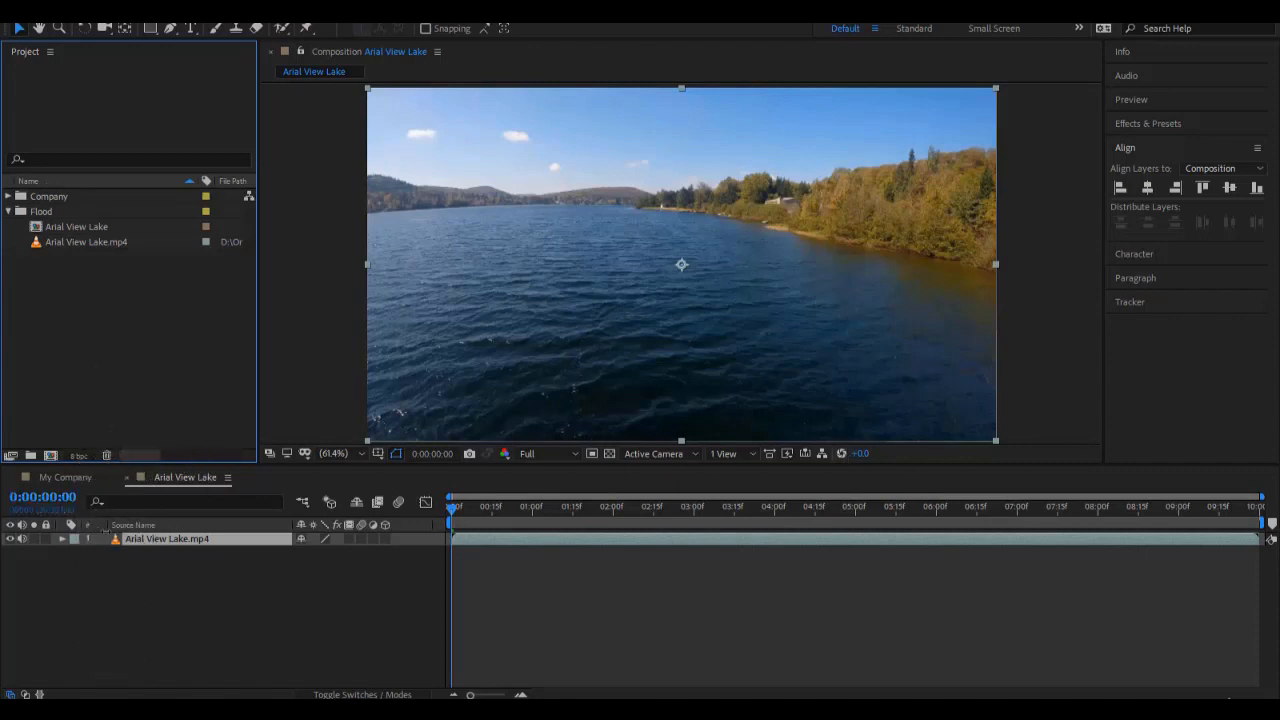
Lock the Arial View Lake.mp4 layer and mute its audio.
click(46, 539)
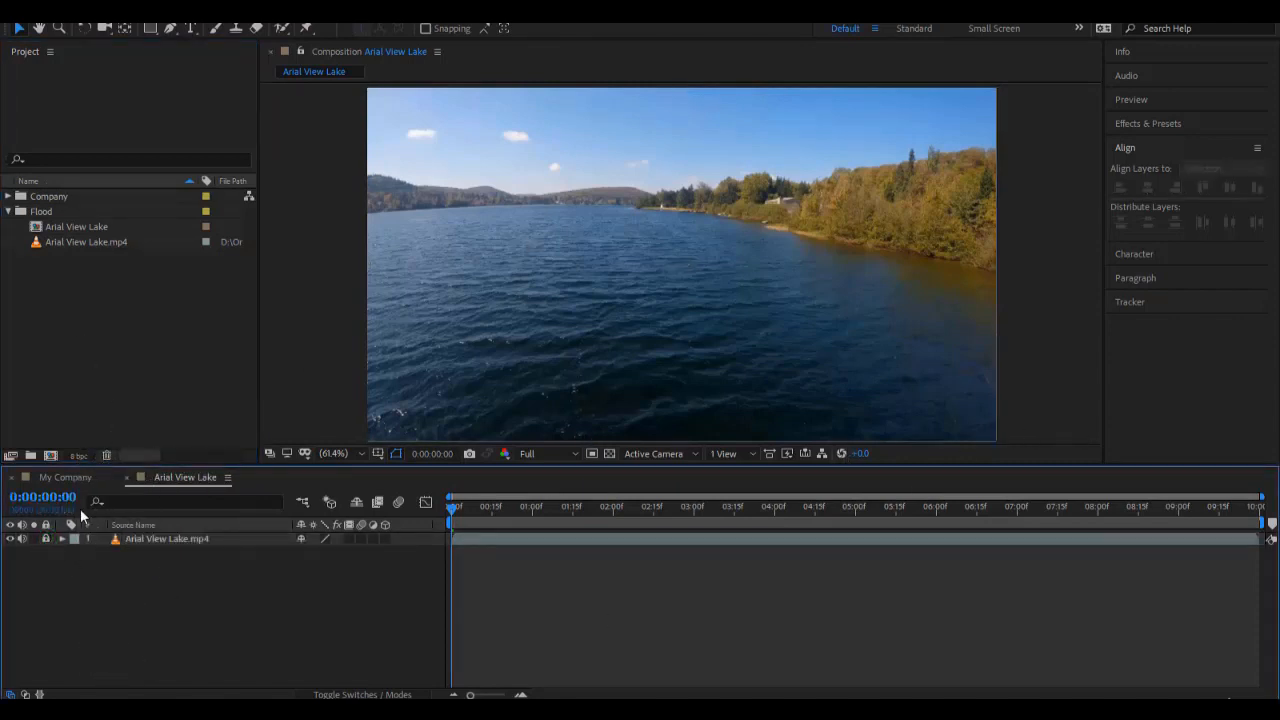
click(23, 539)
click(23, 539)
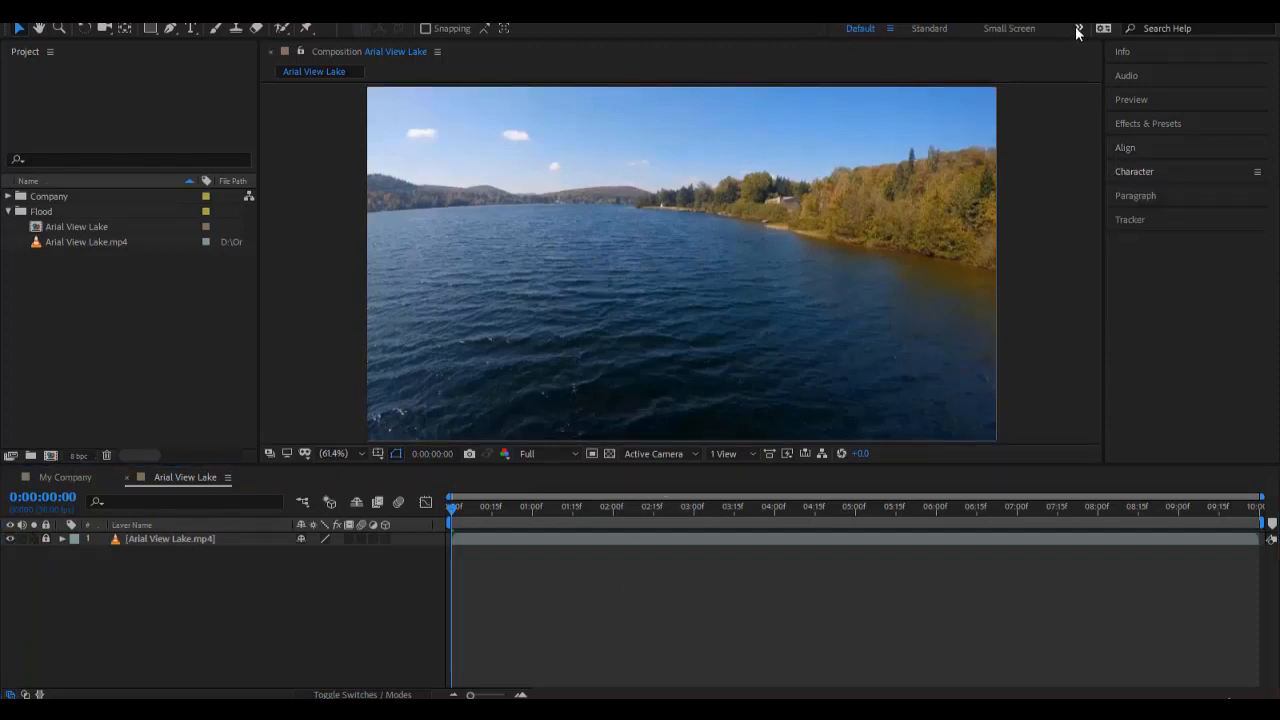
Add the headline "Forest flooded by heavy rain" in 50 px text and place it in the lower-left area of the frame.
click(1078, 29)
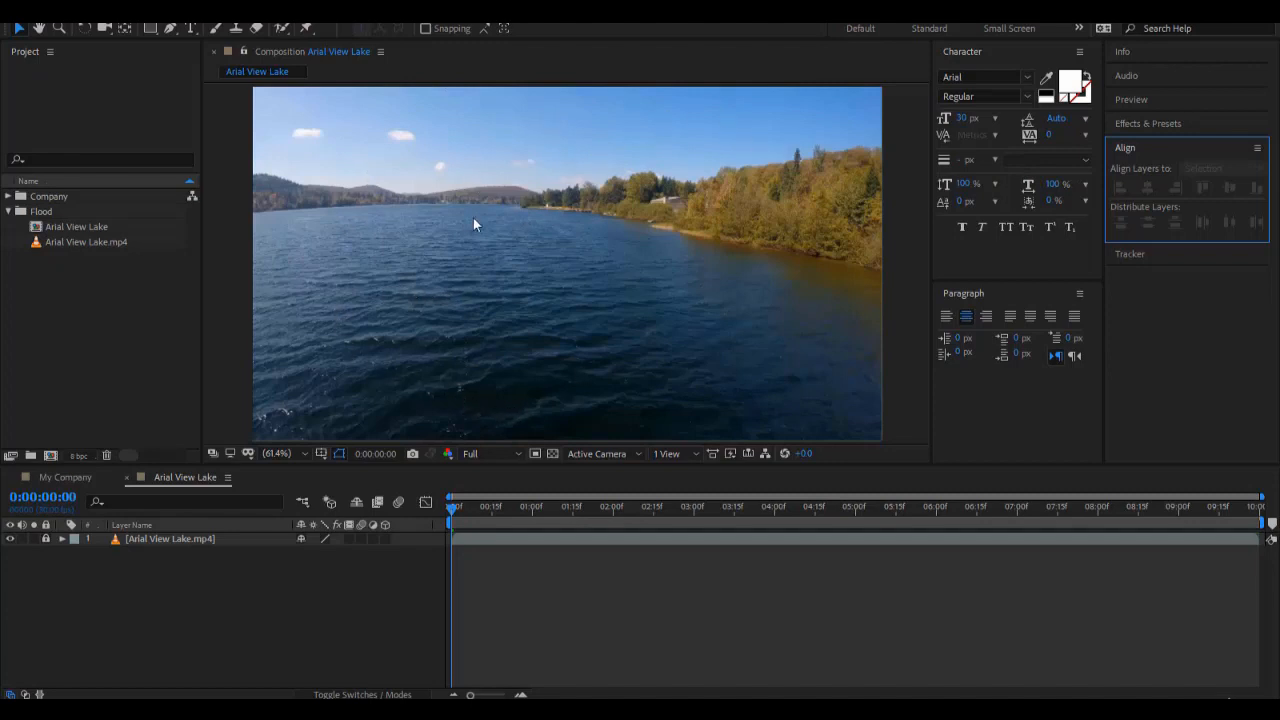
click(193, 28)
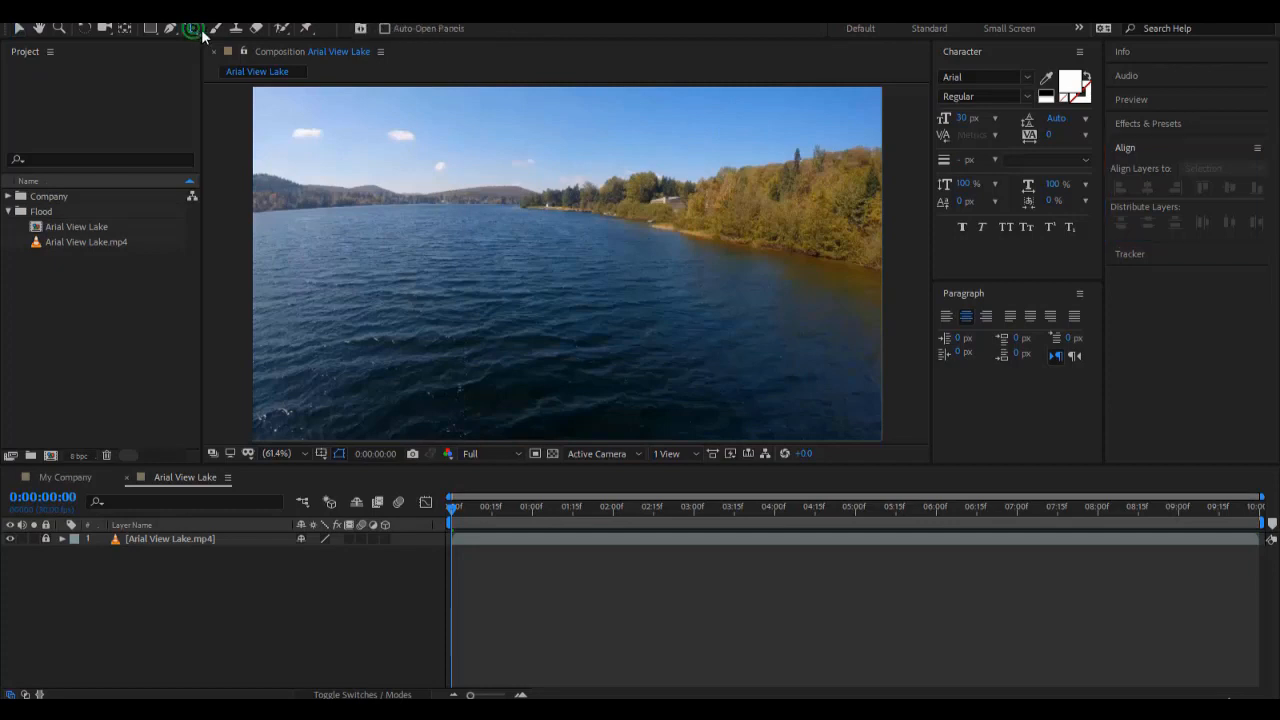
click(962, 118)
text(50)
key(Return)
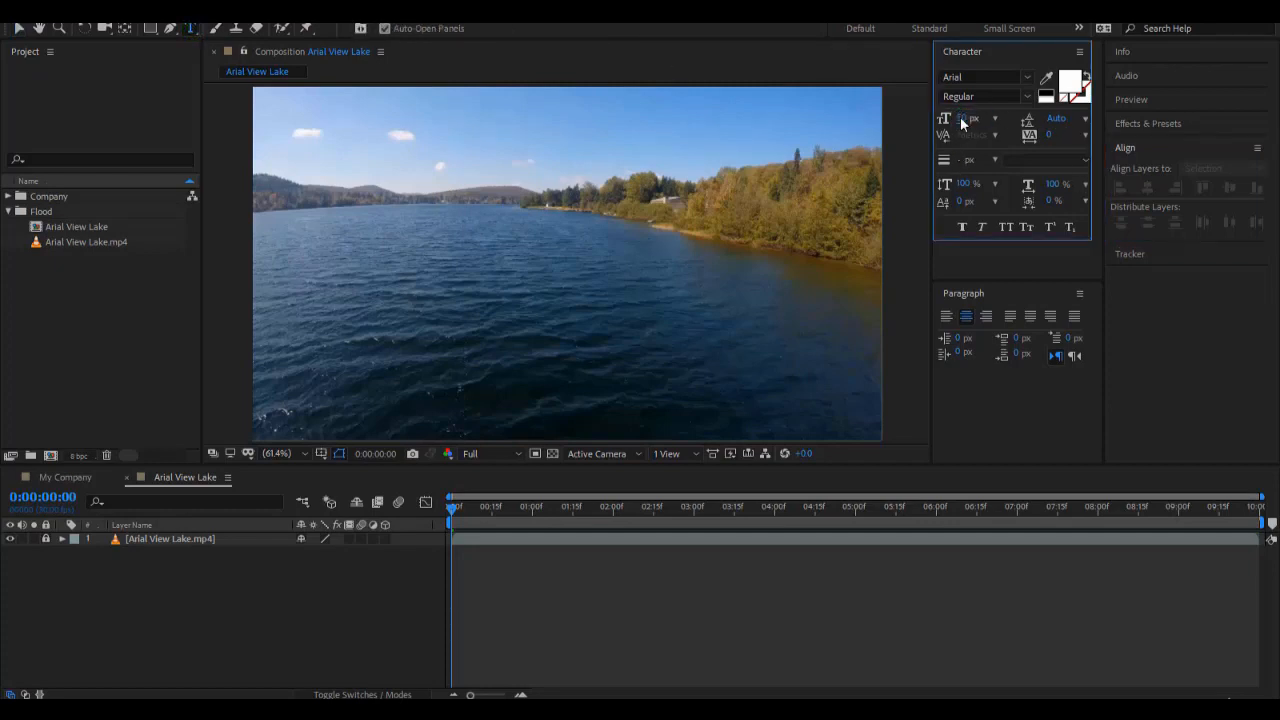
click(334, 362)
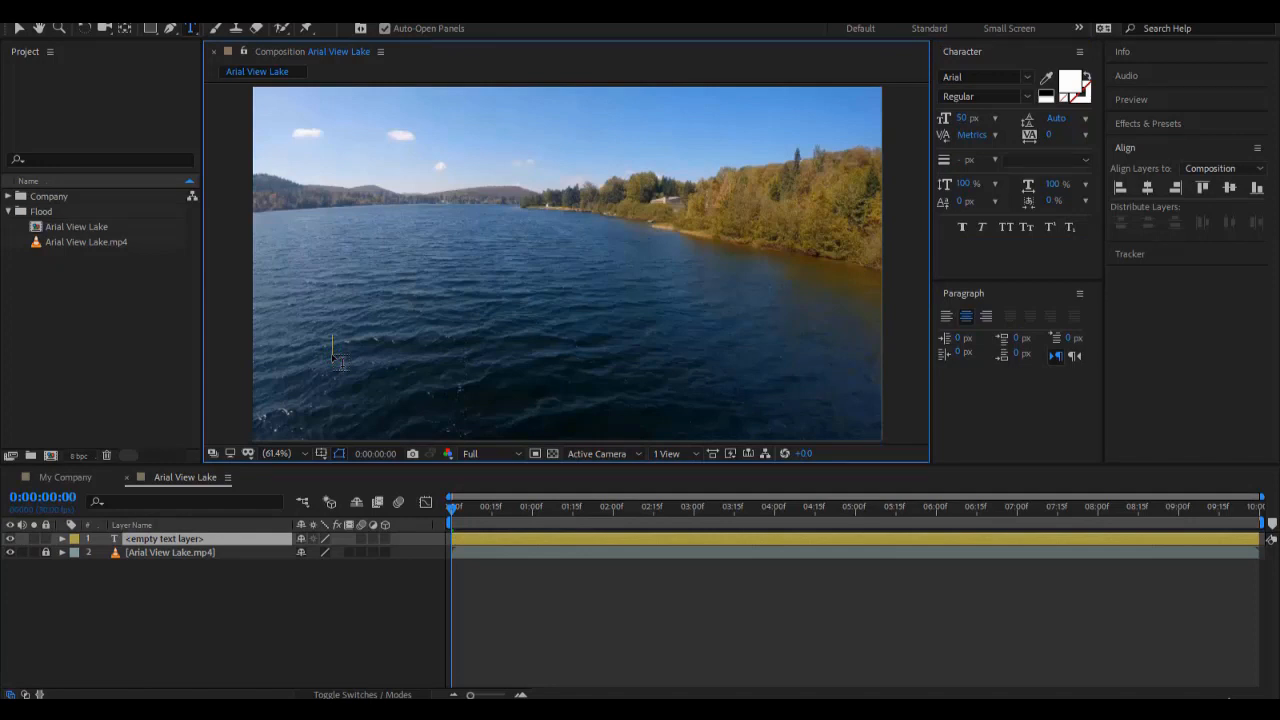
text(Forest flooded by heavy rain)
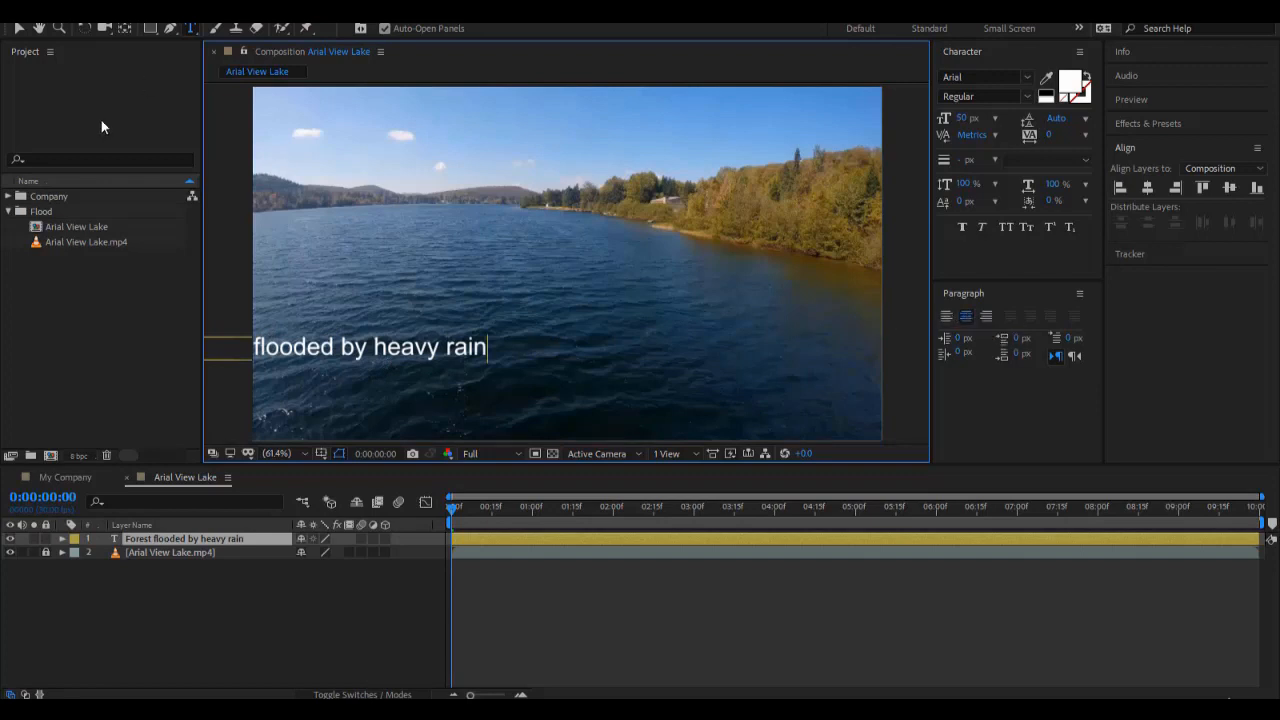
click(18, 28)
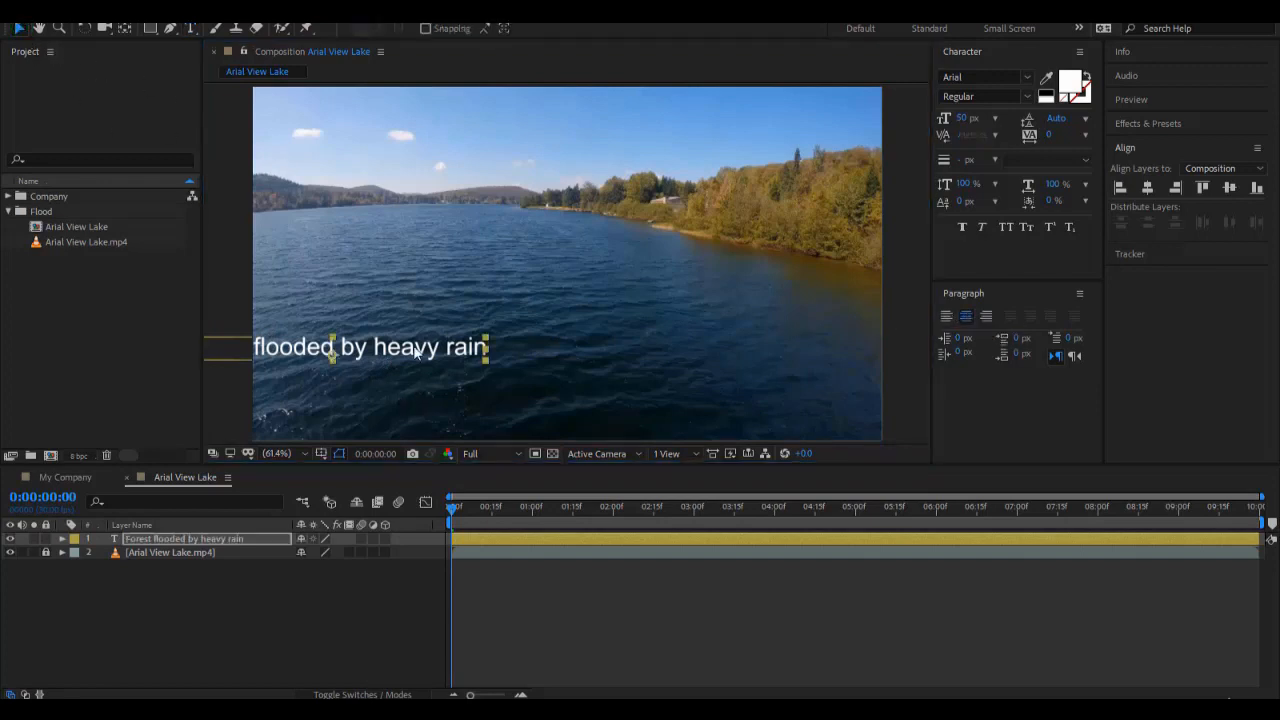
drag(410, 348, 525, 356)
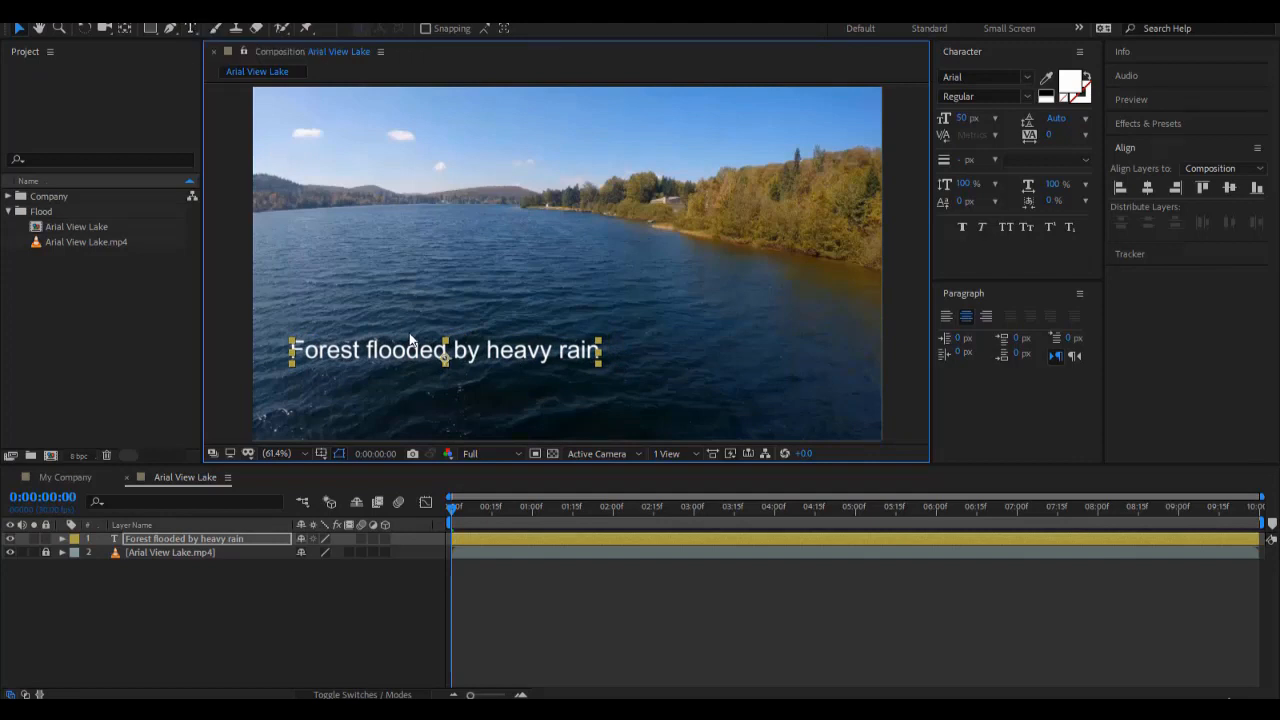
Add a 30 px text line reading "Damage estimated at US$20M" and place it directly beneath the headline.
key(ctrl+t)
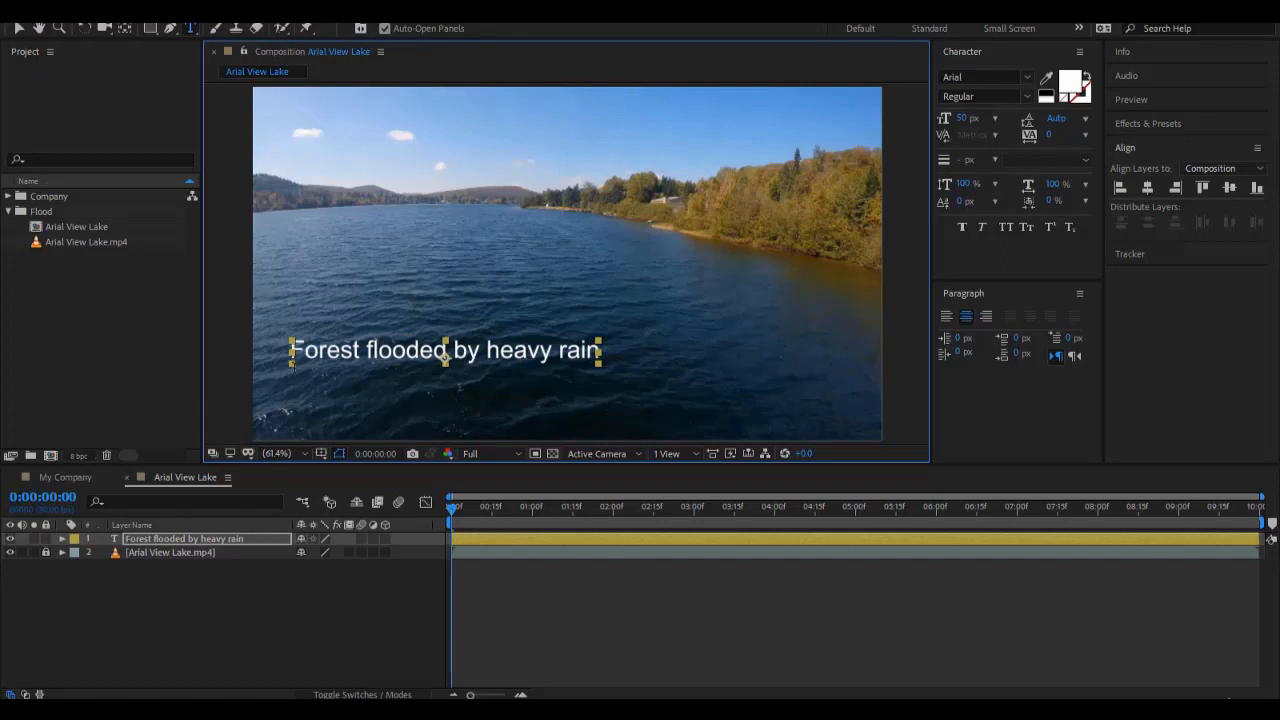
click(295, 378)
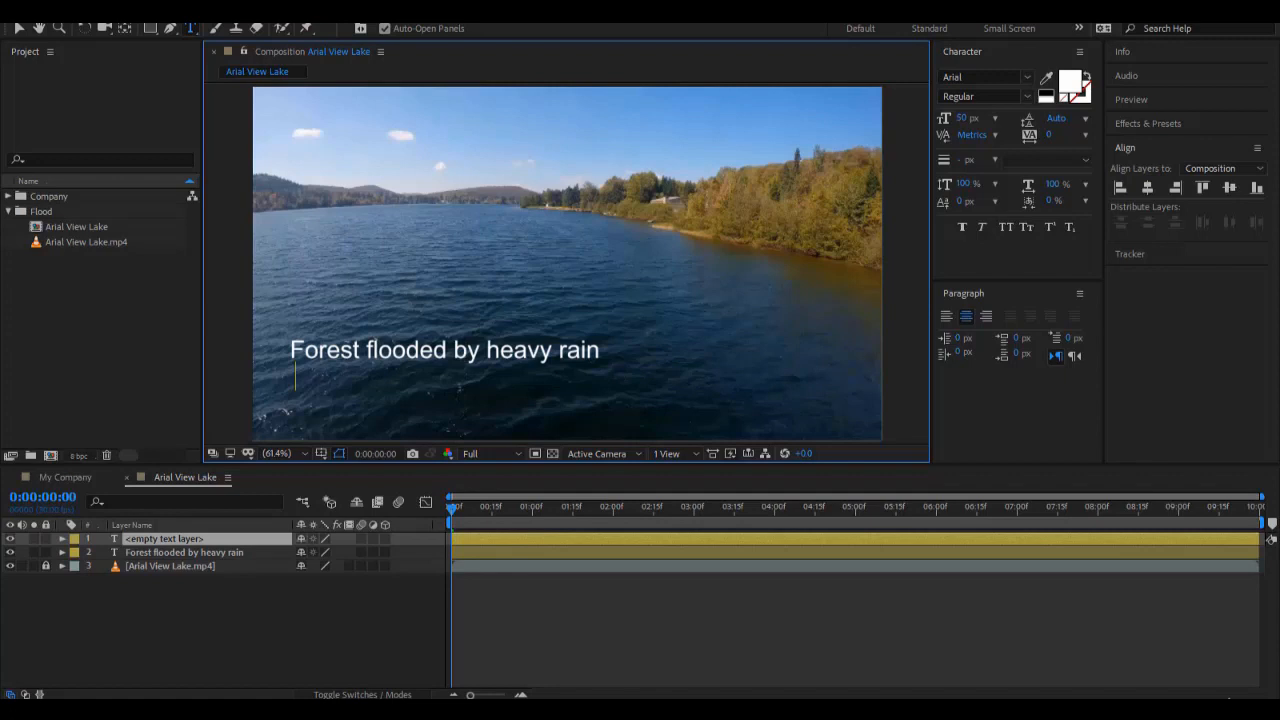
text(Damage estimated at US$20M)
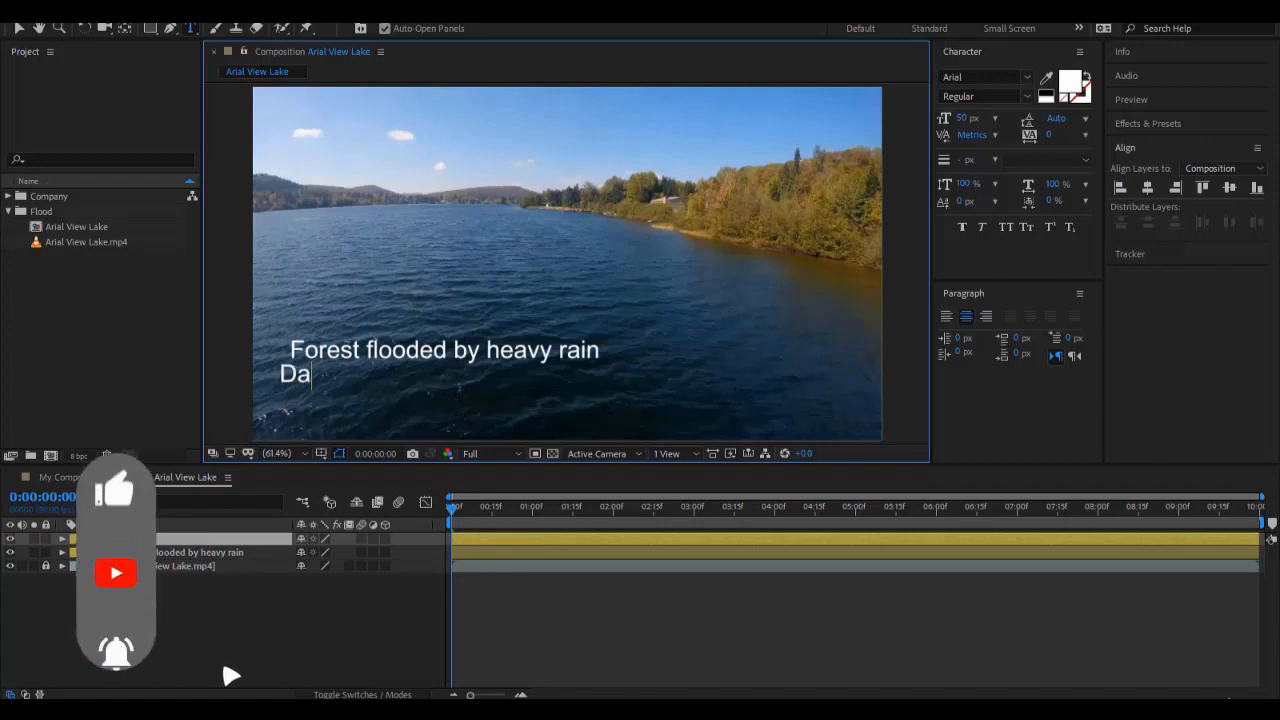
key(ctrl+Return)
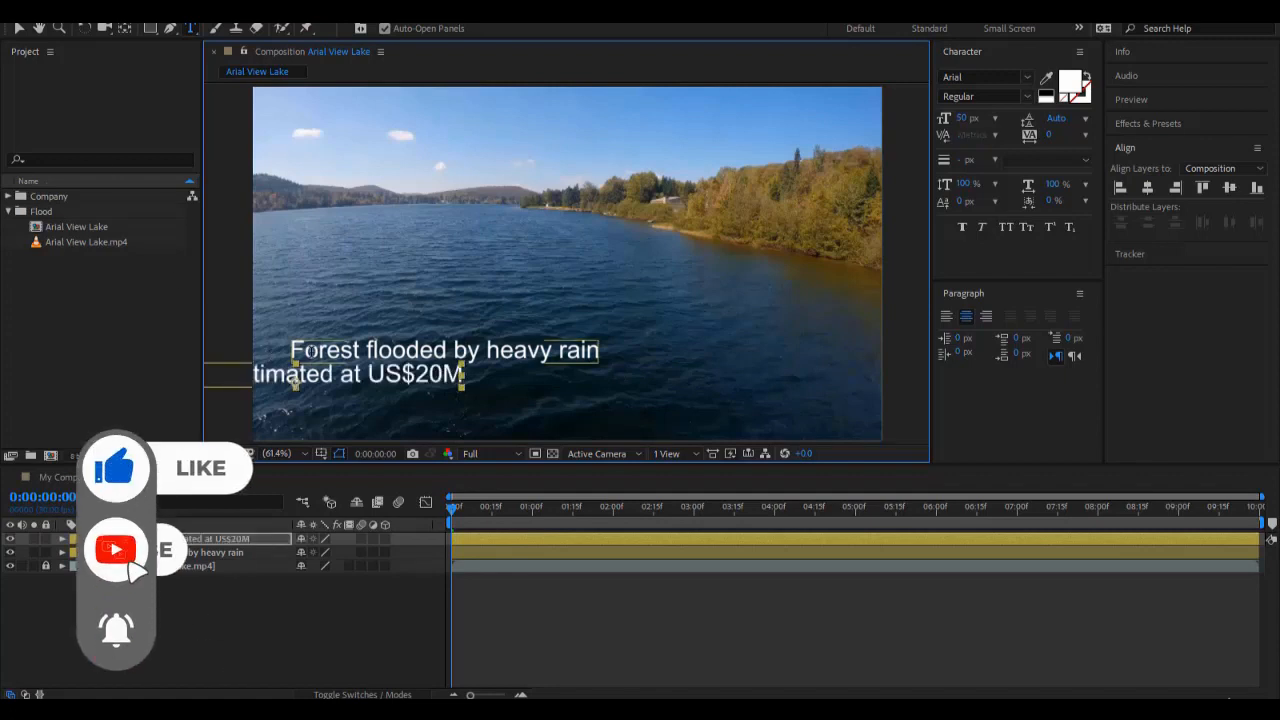
click(962, 118)
text(30)
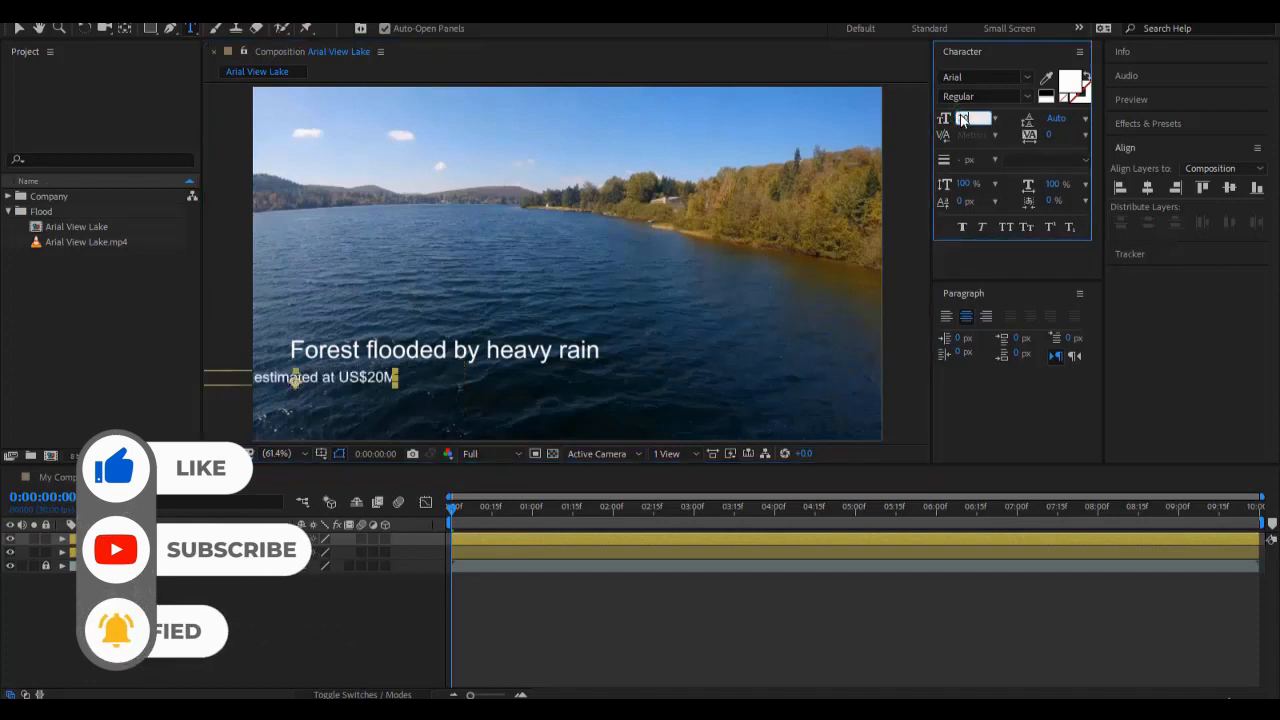
click(17, 28)
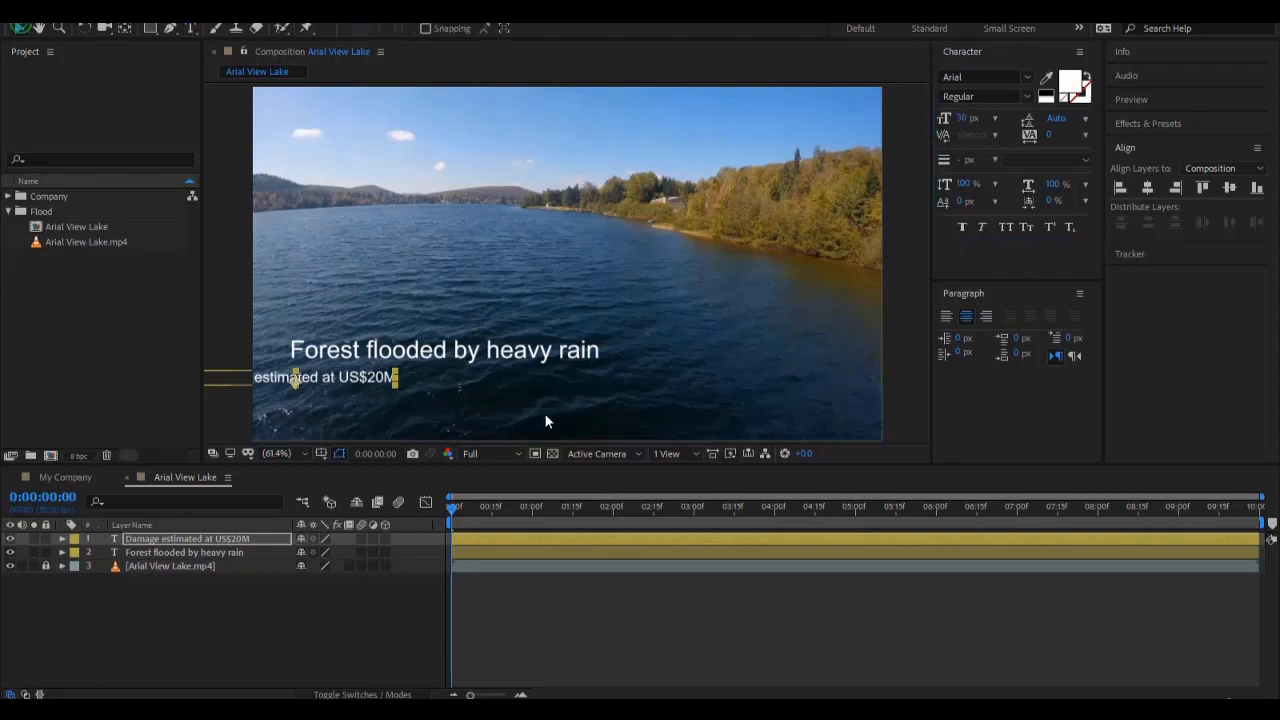
click(376, 377)
drag(376, 377, 410, 378)
Align the left edges of the headline and the damage text to each other.
click(458, 368)
shift+click(451, 381)
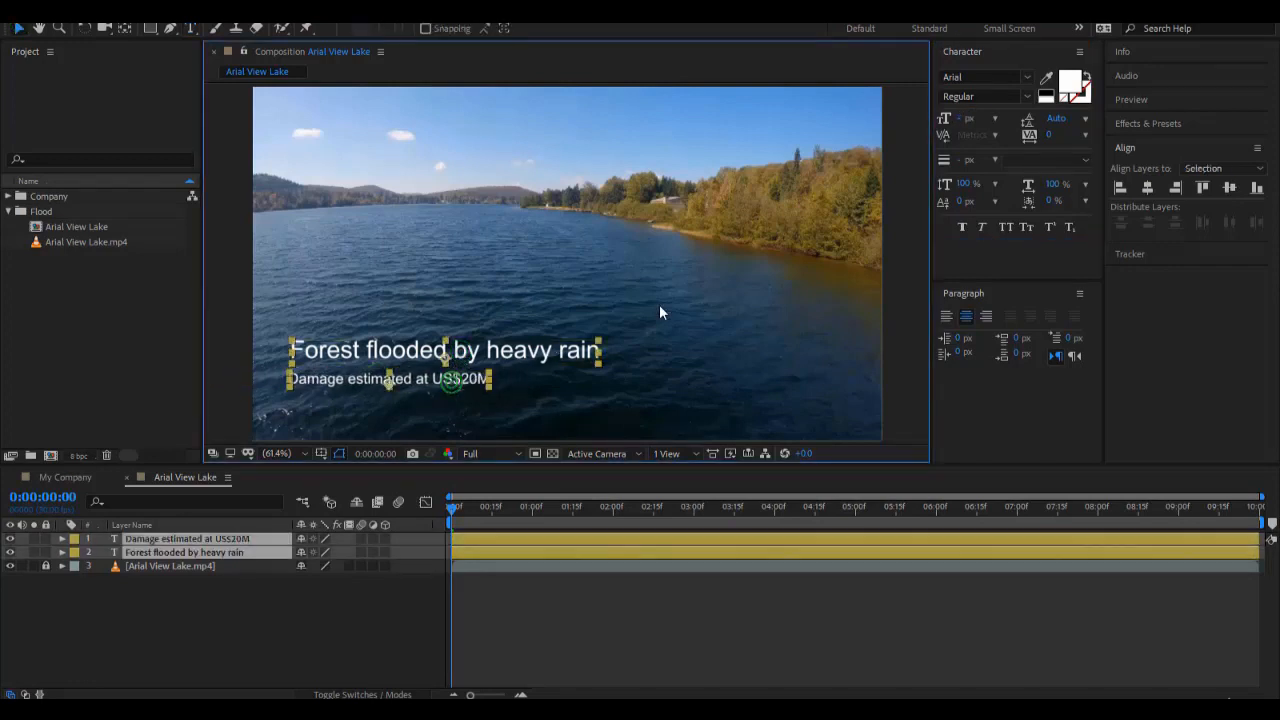
click(1116, 189)
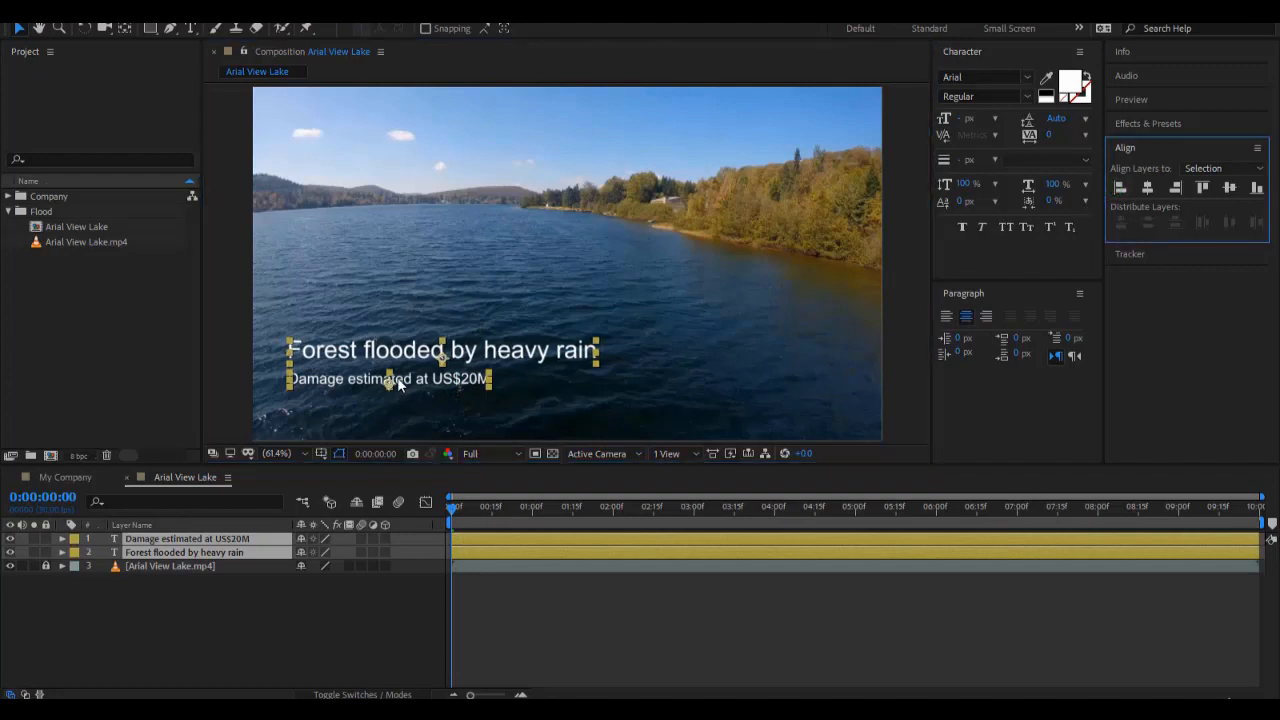
Nudge the damage text slightly upward, closer to the headline, and leave nothing selected.
click(449, 402)
click(440, 387)
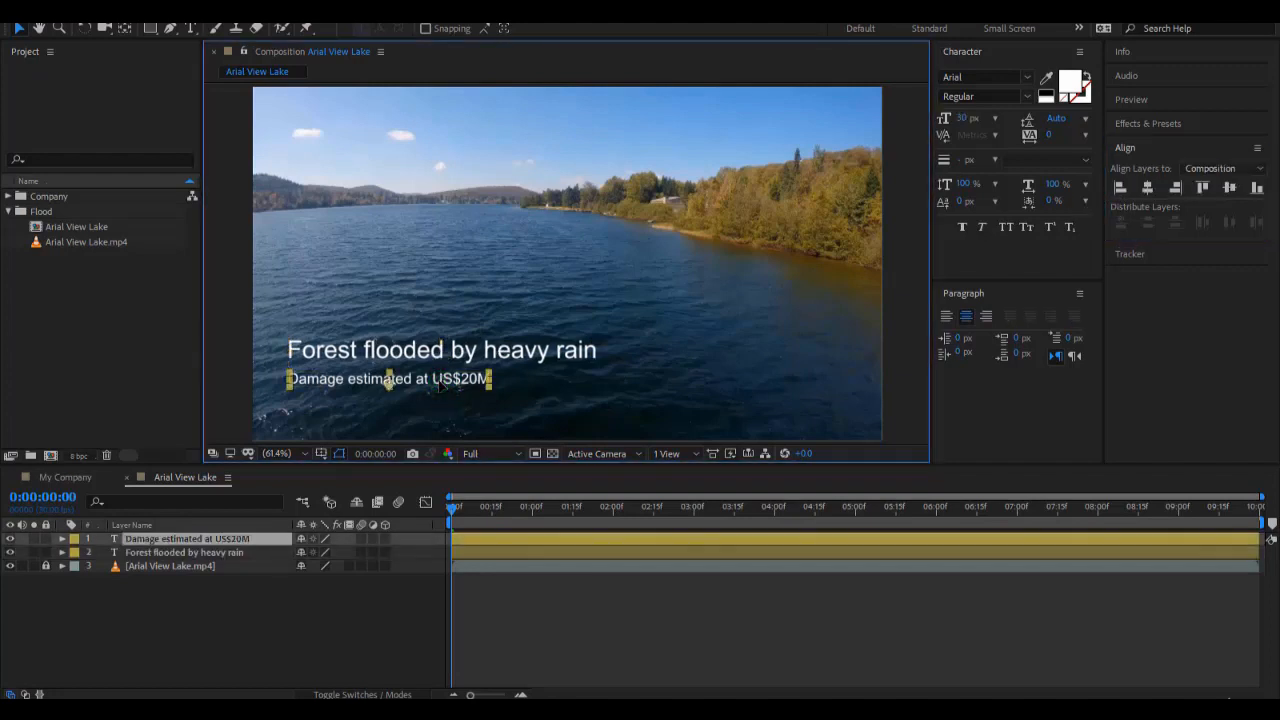
key(Up)
key(Up)
key(Up)
key(Up)
key(Up)
key(Up)
key(Up)
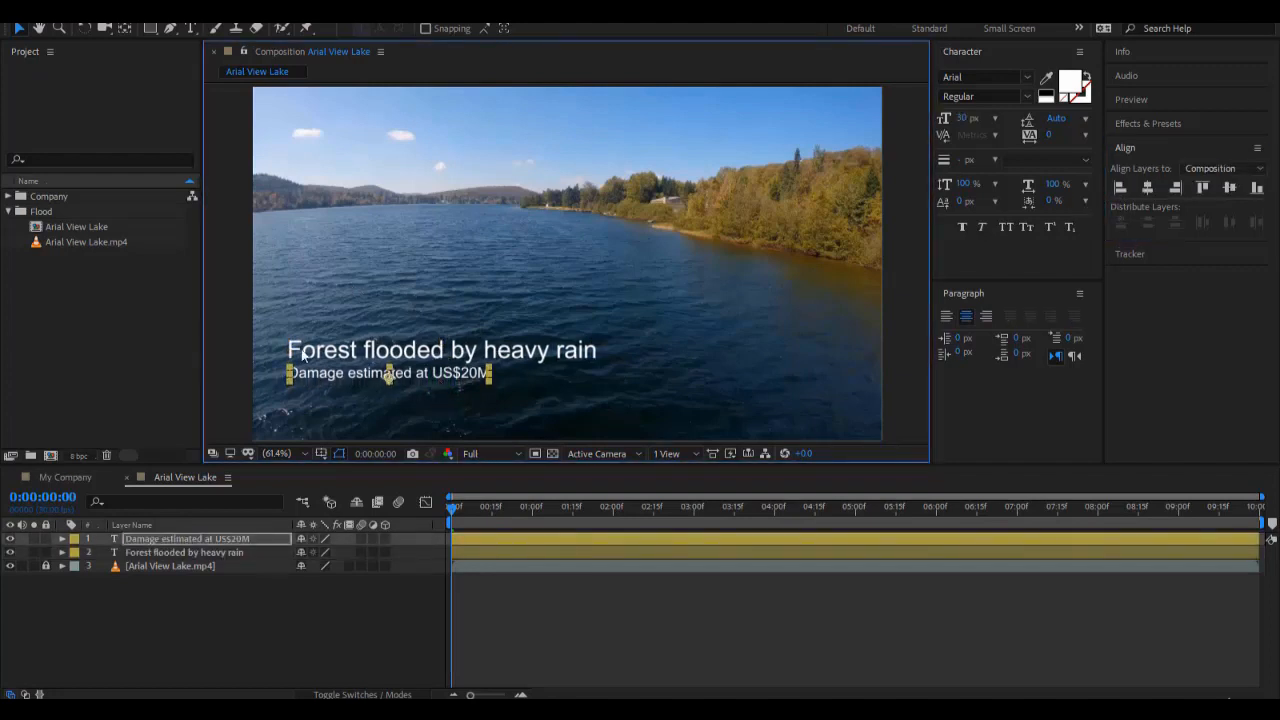
click(230, 320)
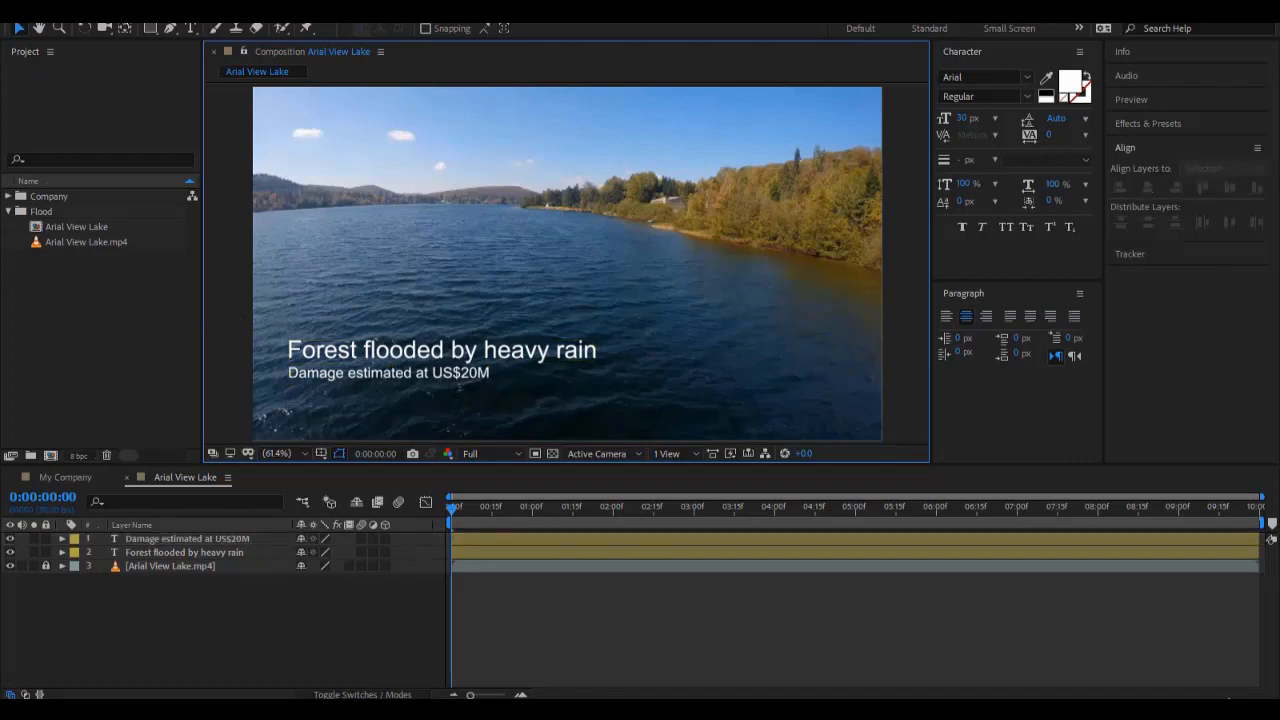
Draw a rectangle of about 786 × 127 px around the two text lines and stack its layer below both text layers.
click(151, 30)
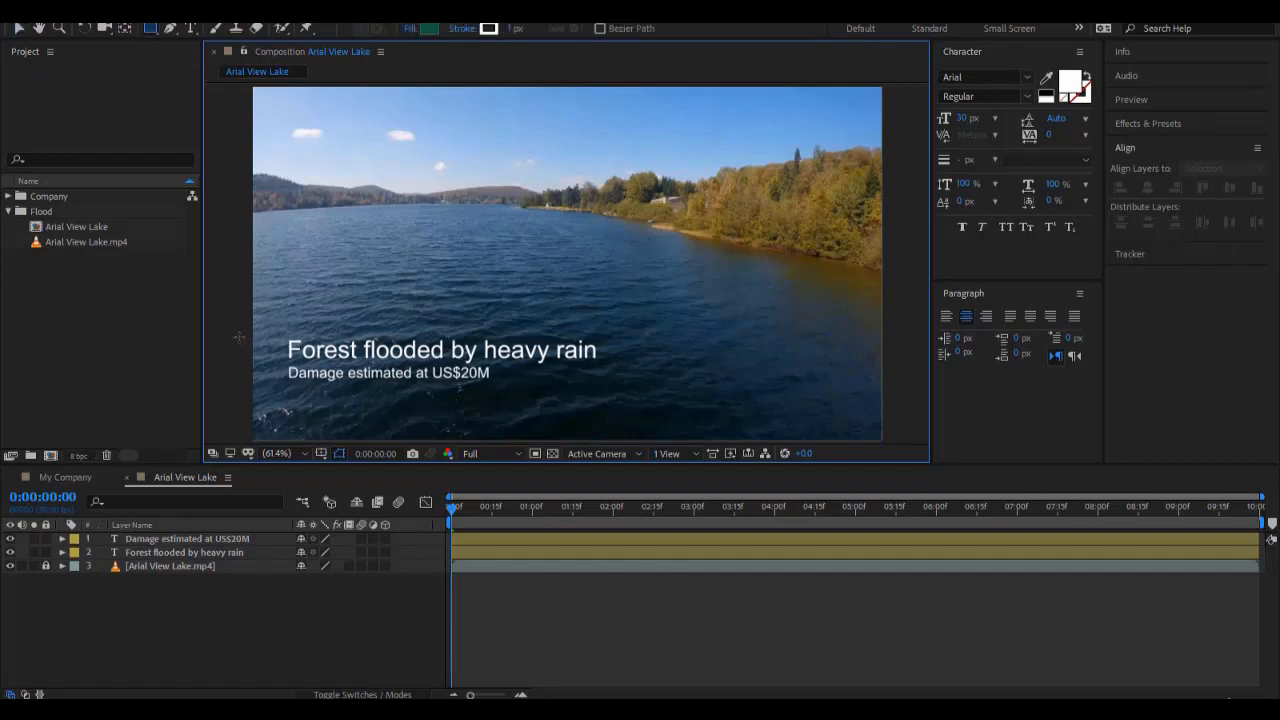
drag(234, 342, 622, 405)
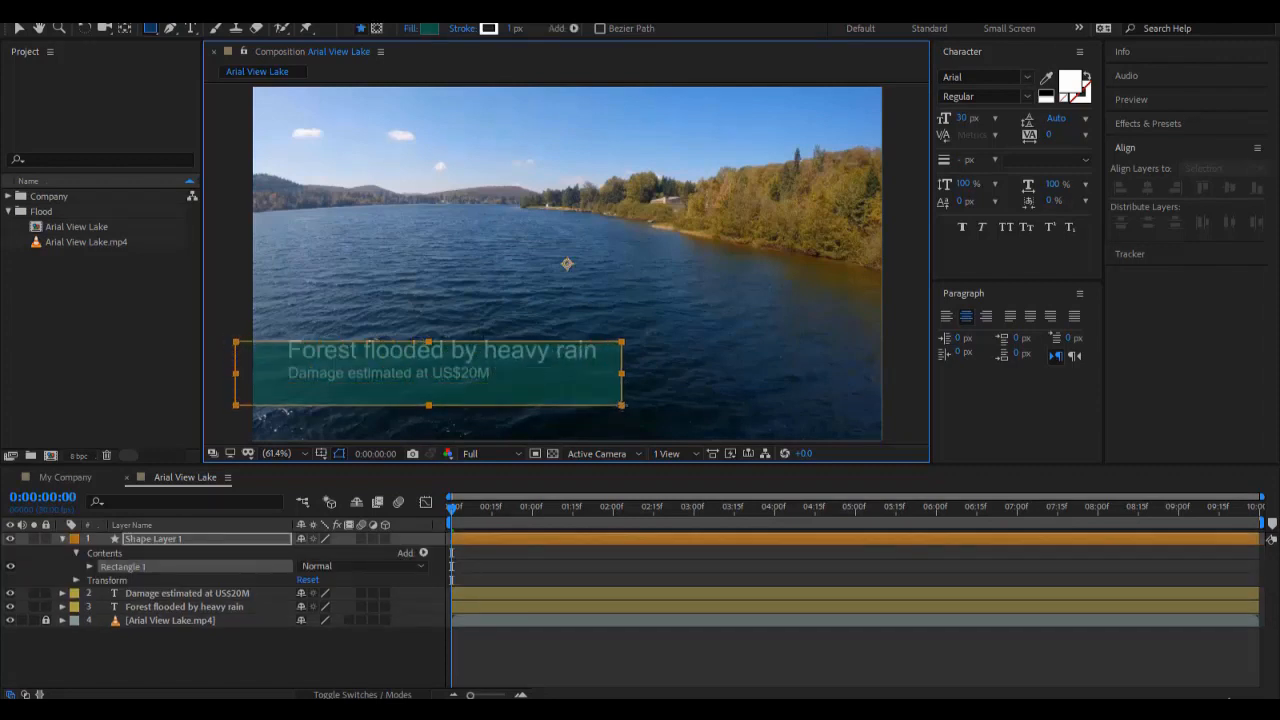
drag(622, 405, 625, 392)
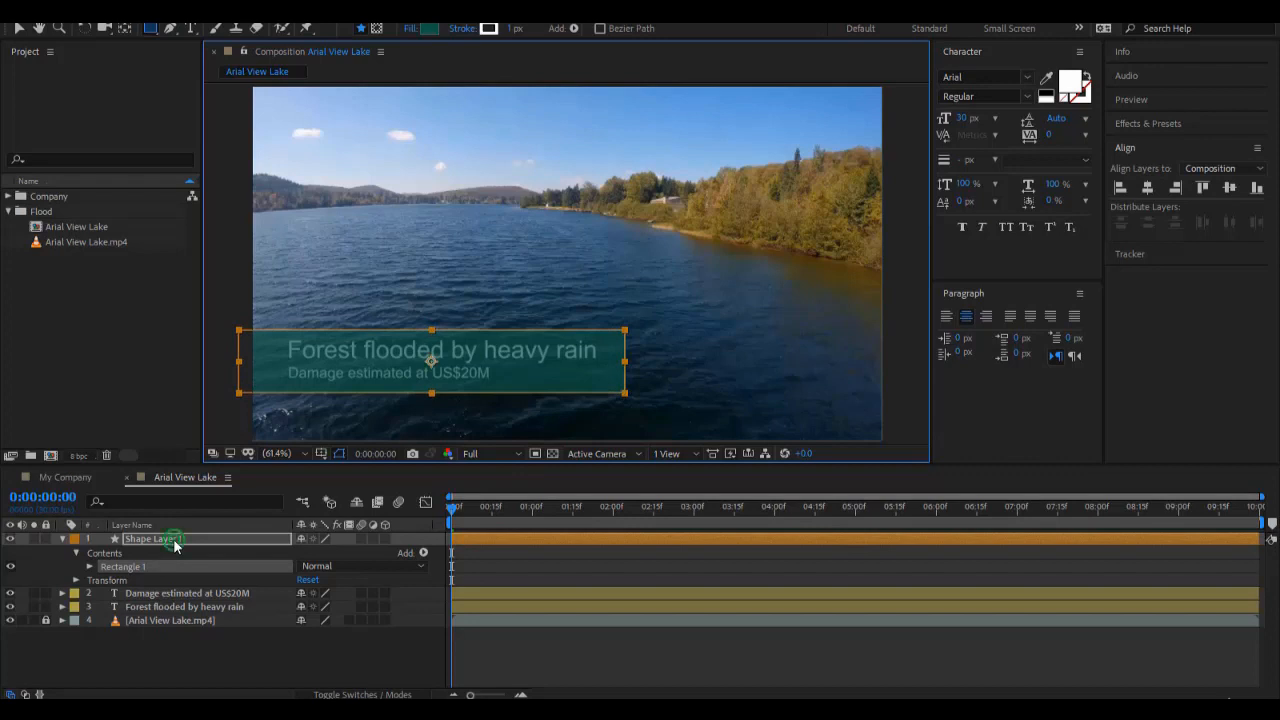
drag(174, 541, 174, 613)
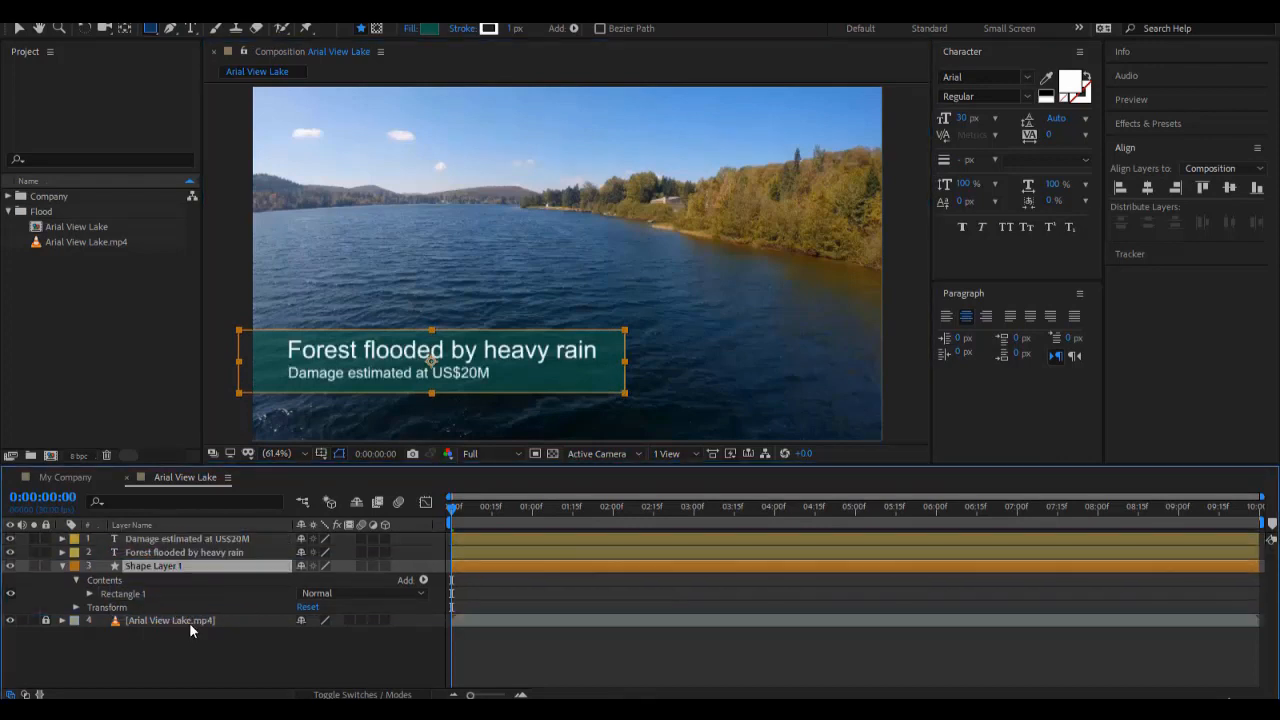
Set the roundness of the headline rectangle's path to 25 and deselect the shape.
click(89, 595)
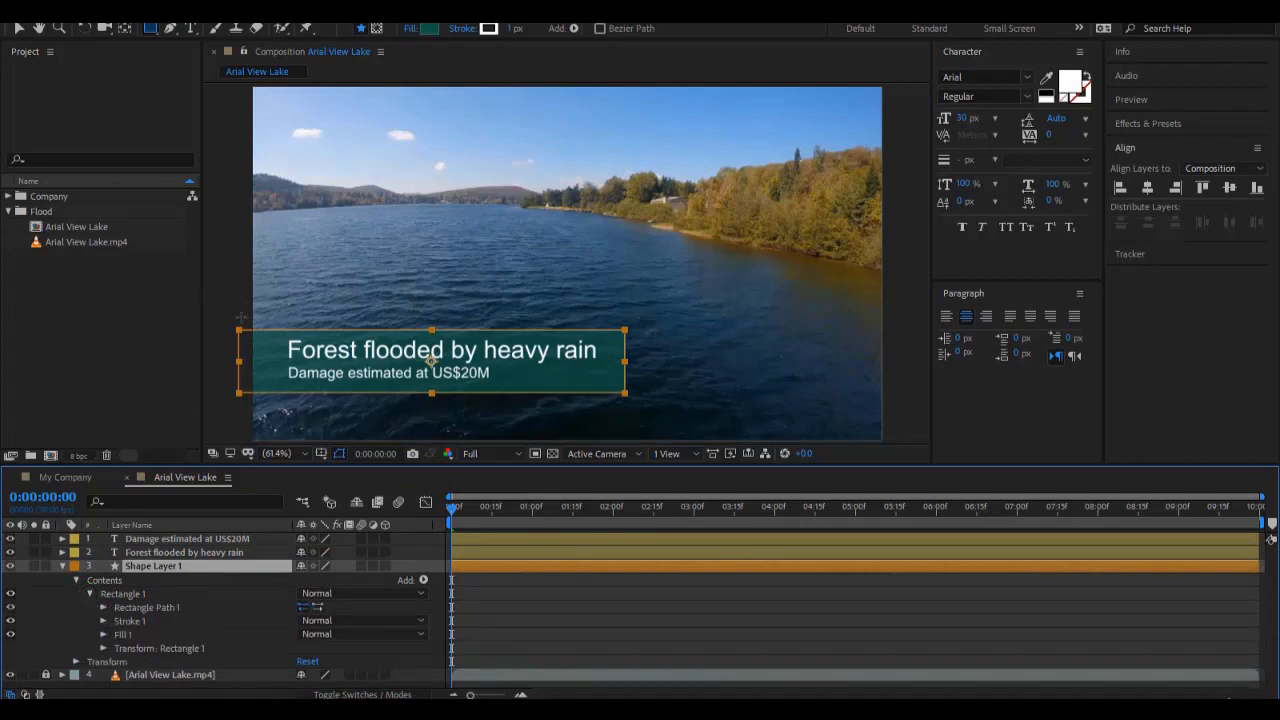
click(104, 607)
click(302, 648)
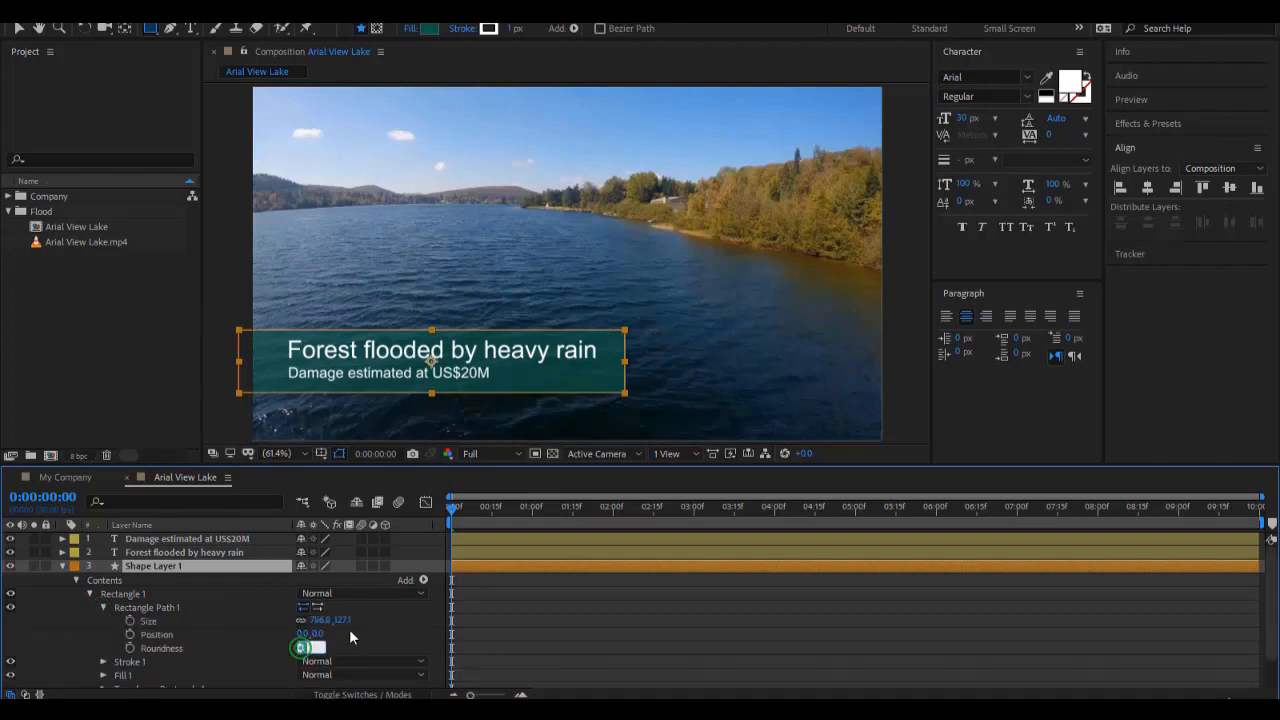
text(25)
key(Return)
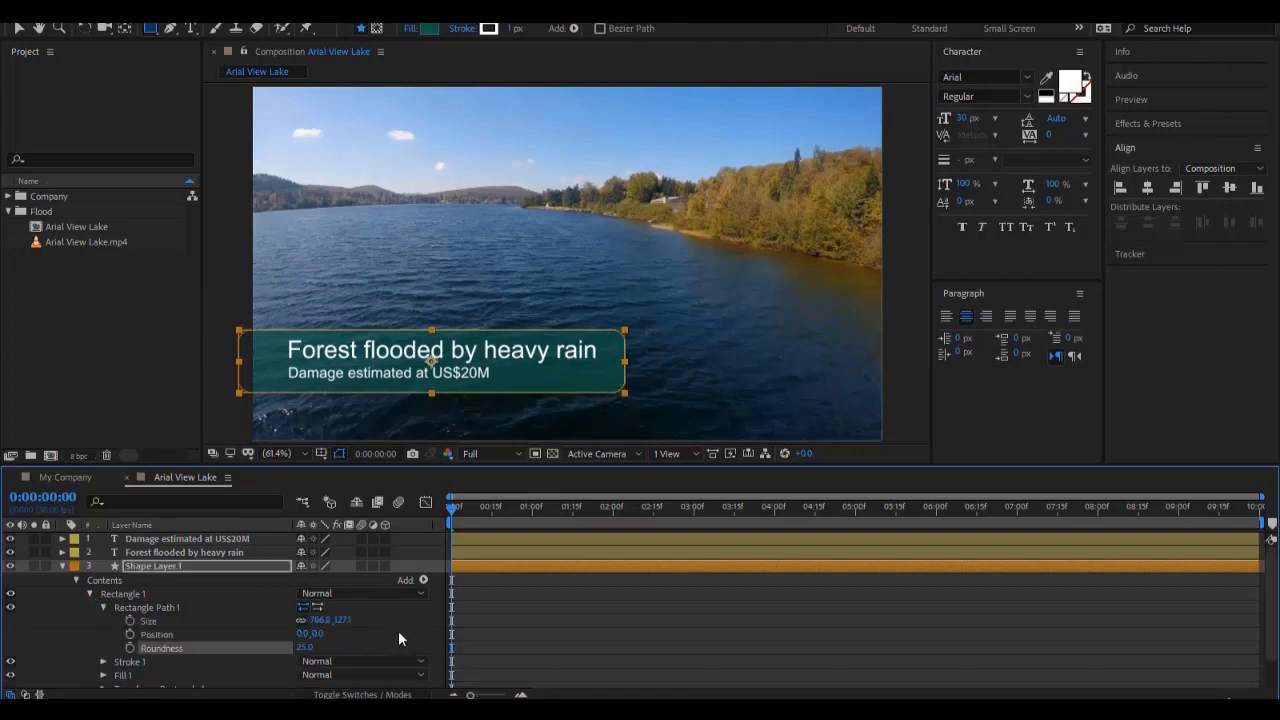
click(551, 623)
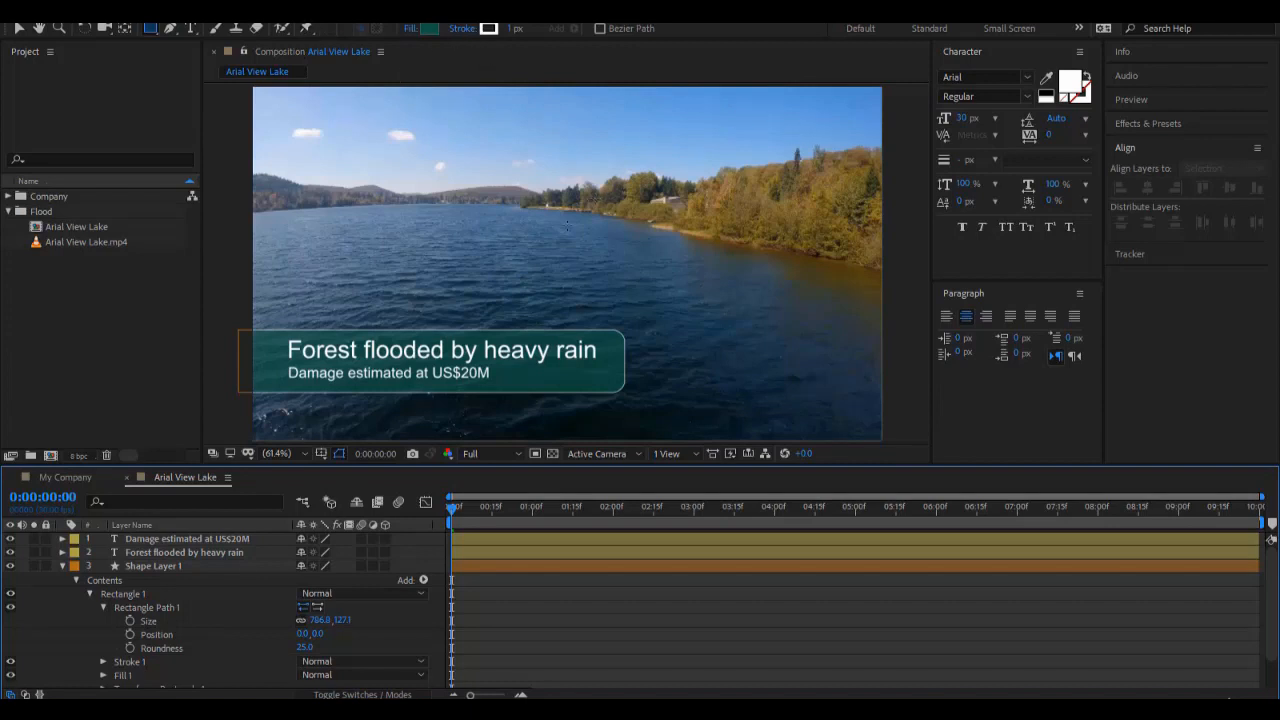
Add the text "TANZANIA" in the upper-left sky area of the frame, leaving it deselected.
key(ctrl+t)
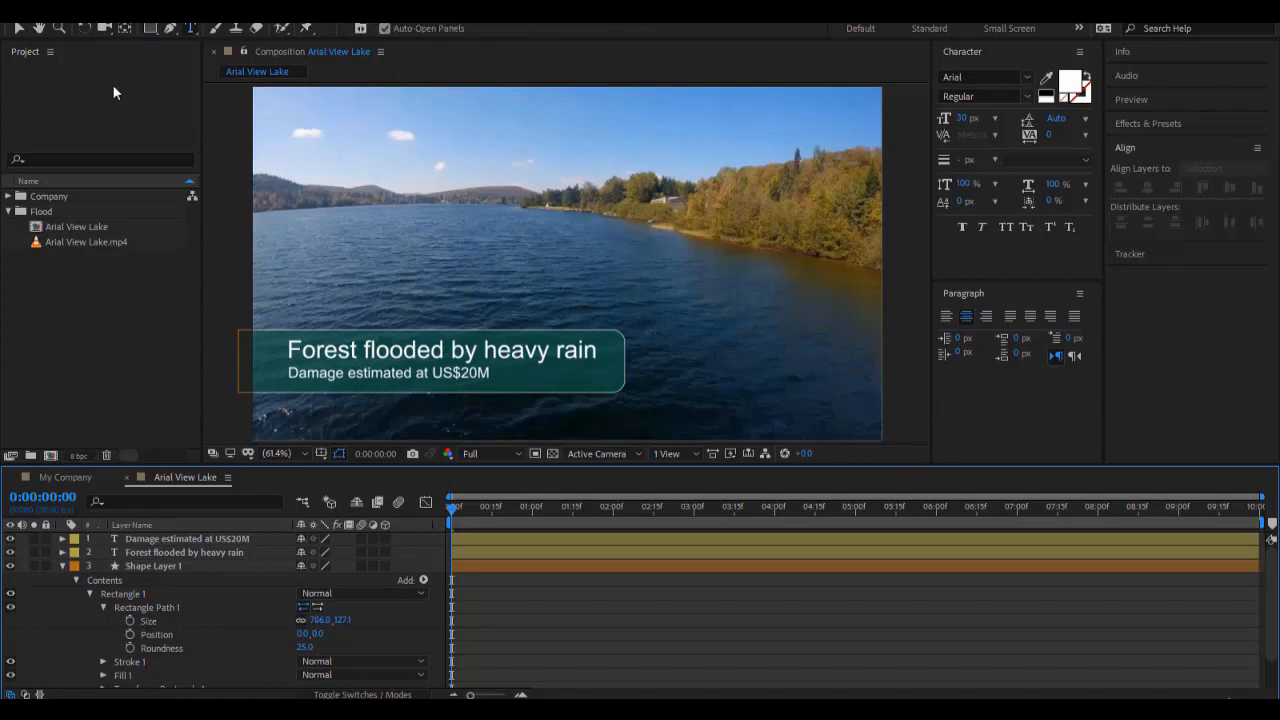
click(337, 122)
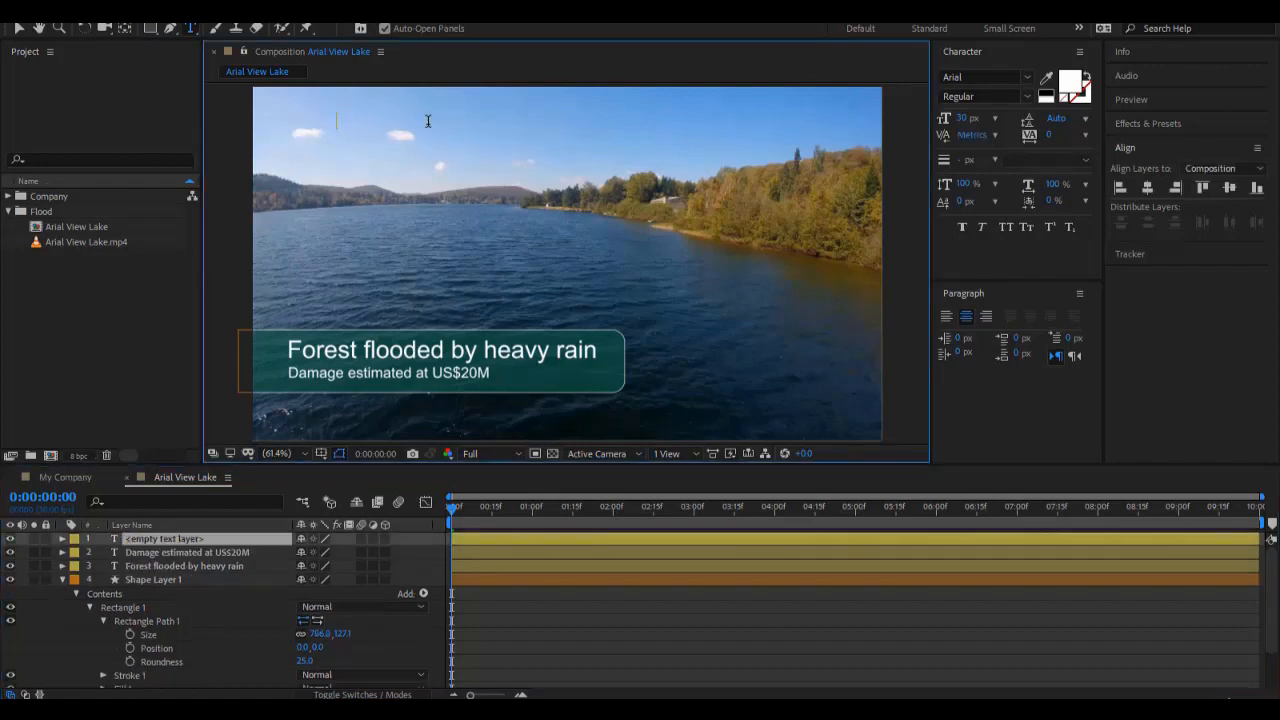
text(TANZANIA)
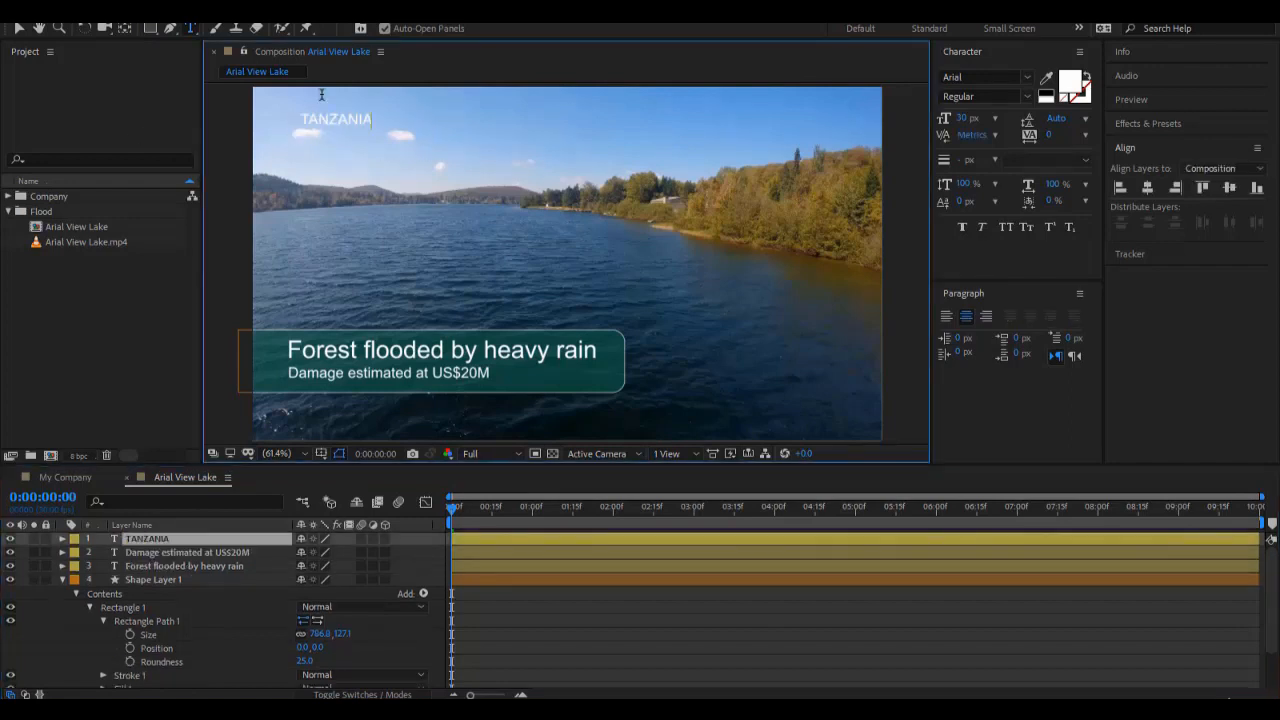
click(18, 28)
drag(316, 128, 339, 148)
click(226, 144)
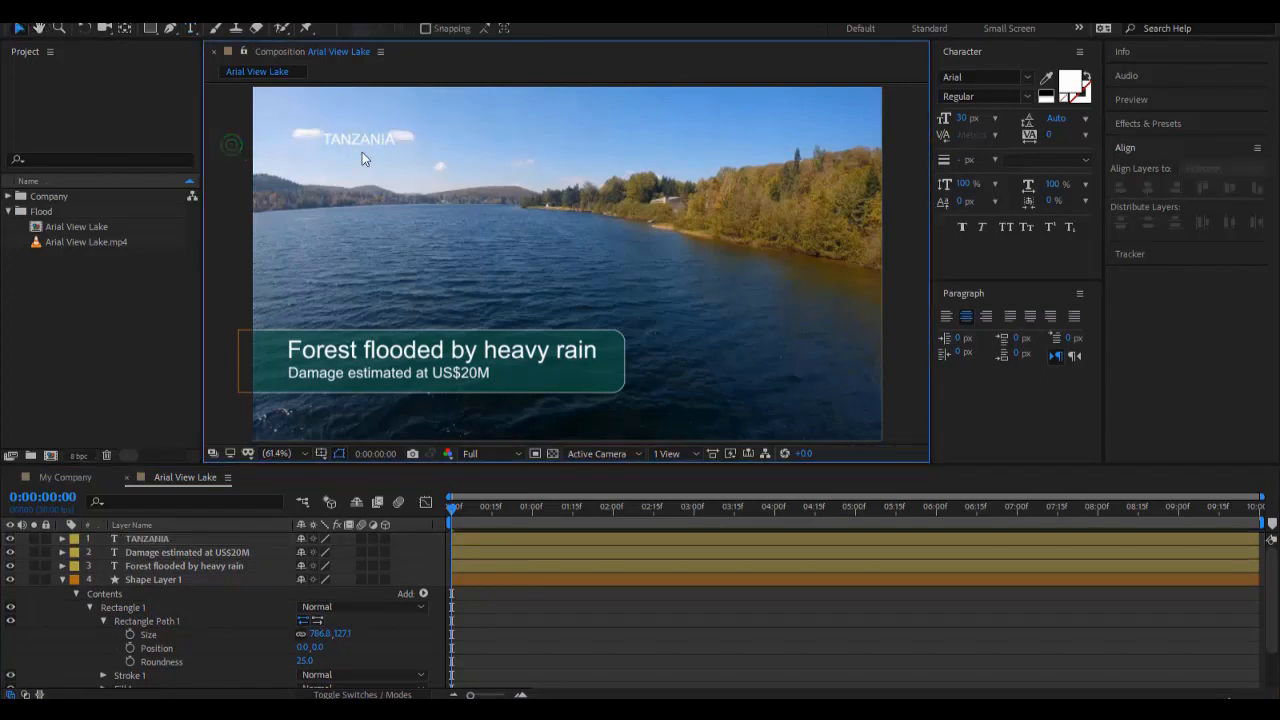
Draw a small rectangle around the TANZANIA text, stack its layer directly below that text layer, and leave it deselected.
key(q)
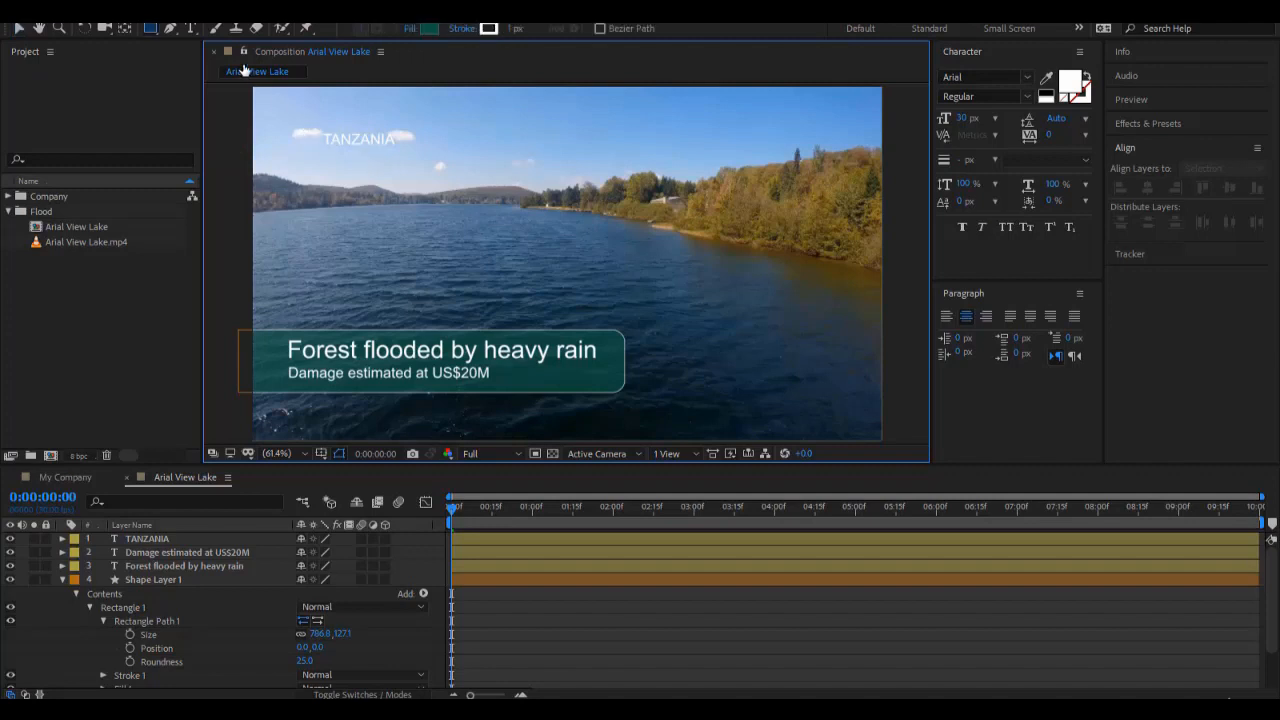
click(304, 127)
drag(348, 150, 428, 150)
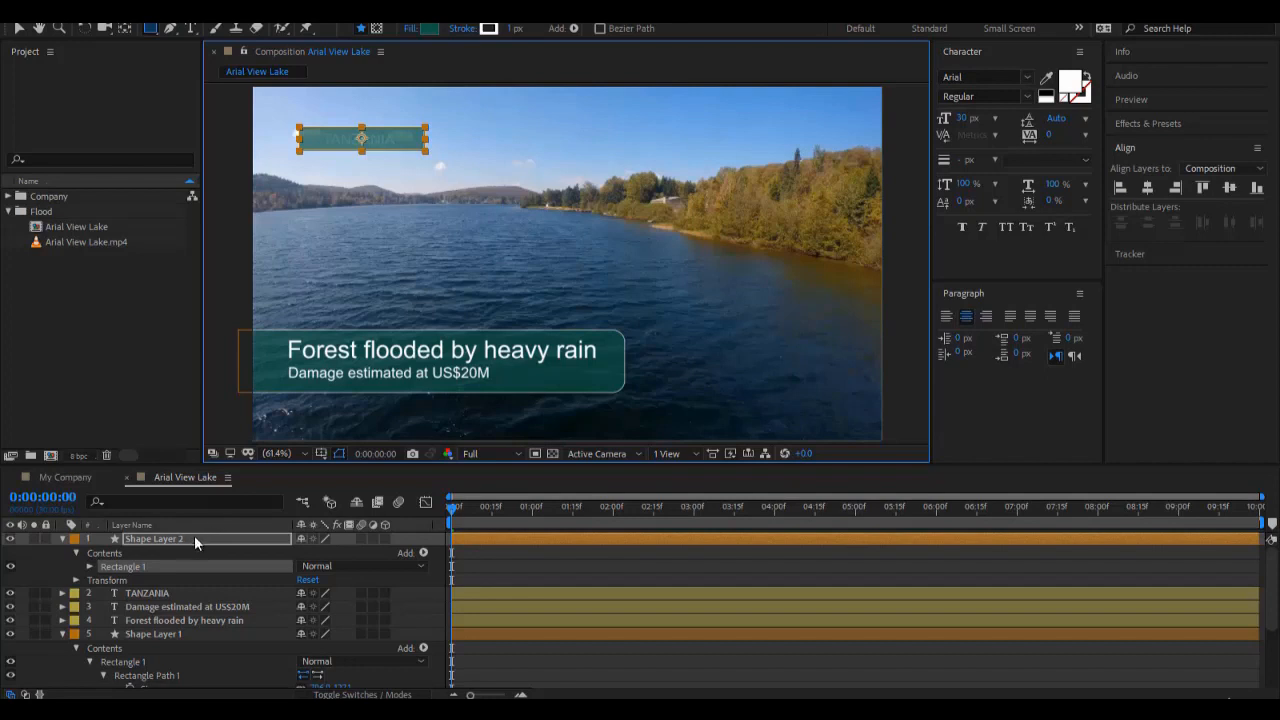
drag(195, 537, 195, 607)
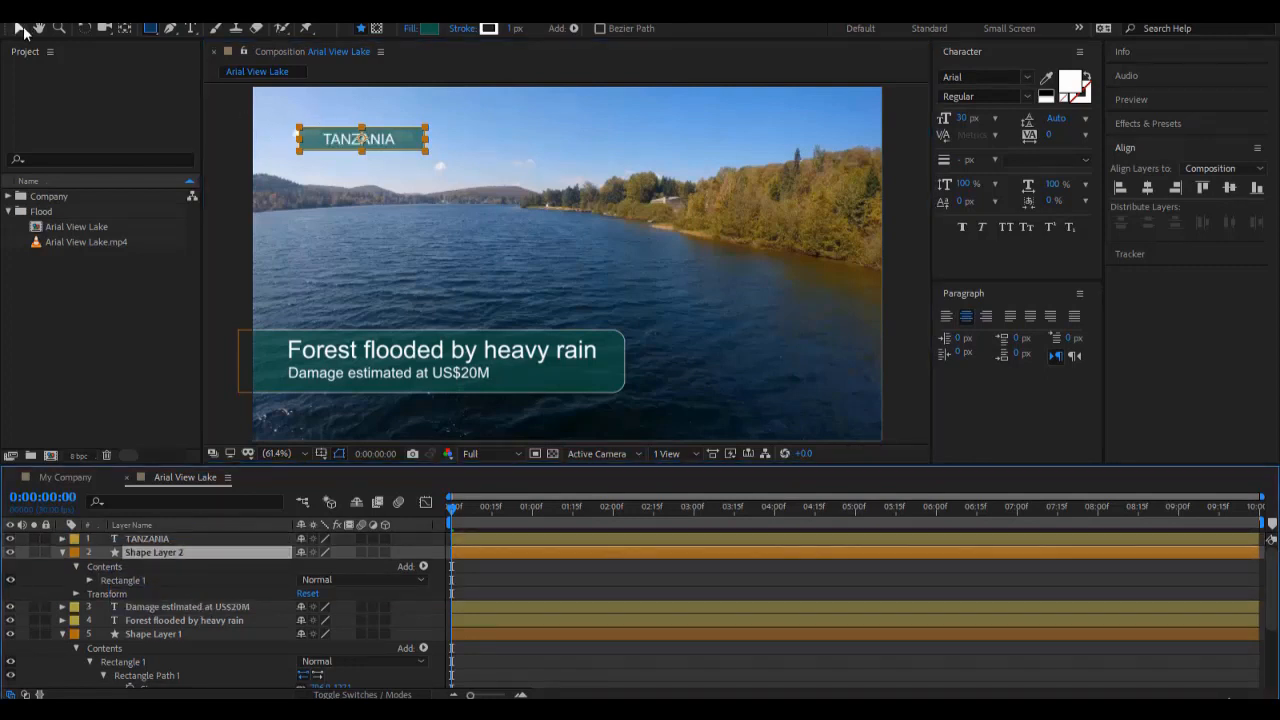
click(19, 29)
click(229, 204)
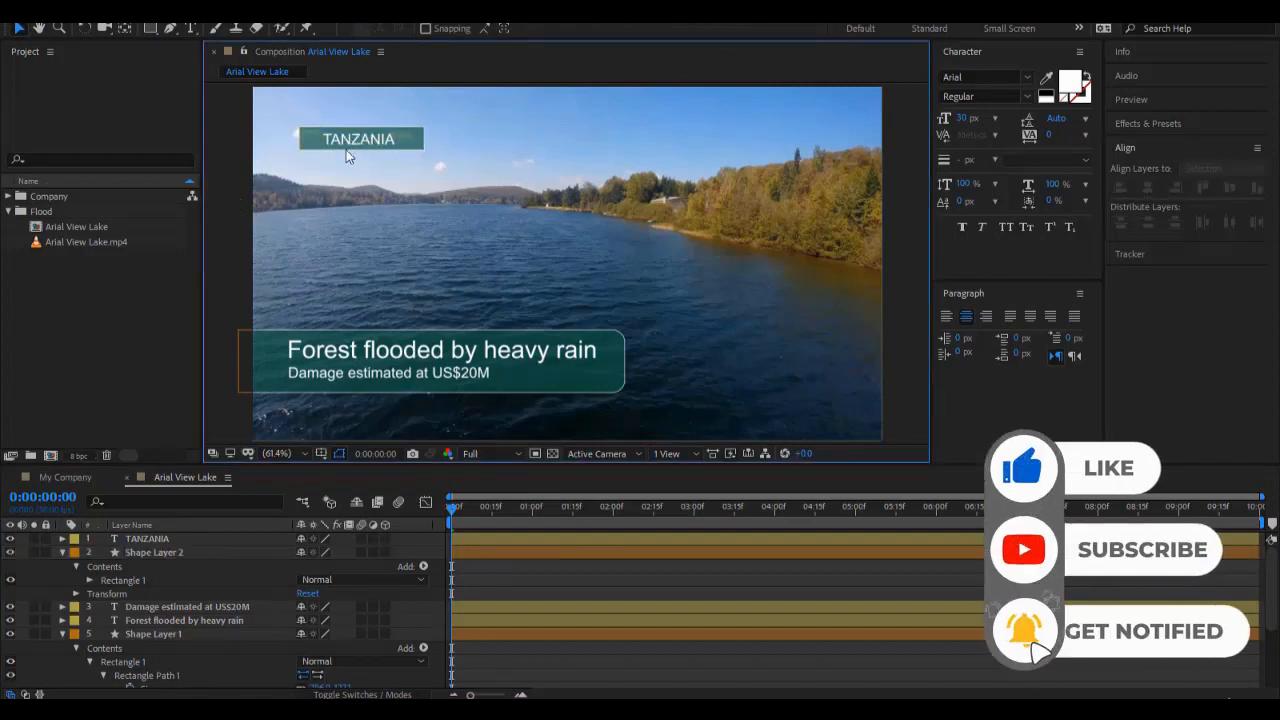
Select the TANZANIA text together with its background rectangle and collapse the properties of both expanded shape layers.
click(416, 136)
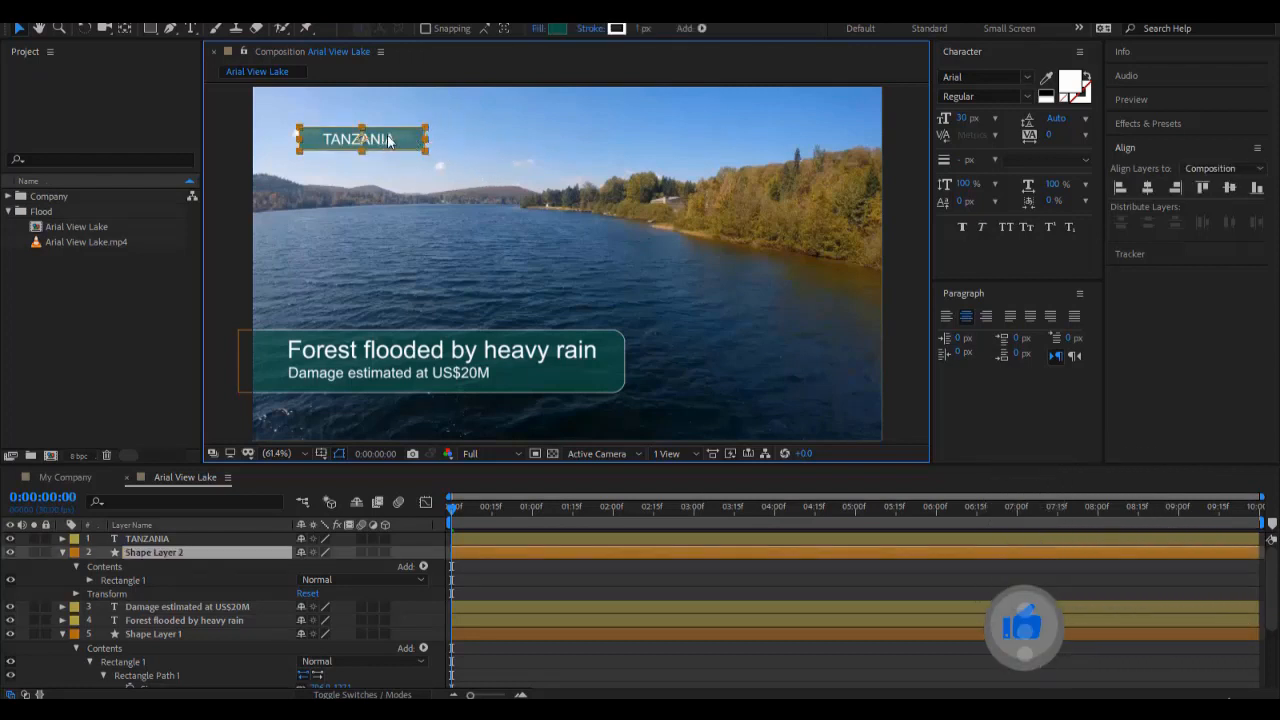
click(232, 161)
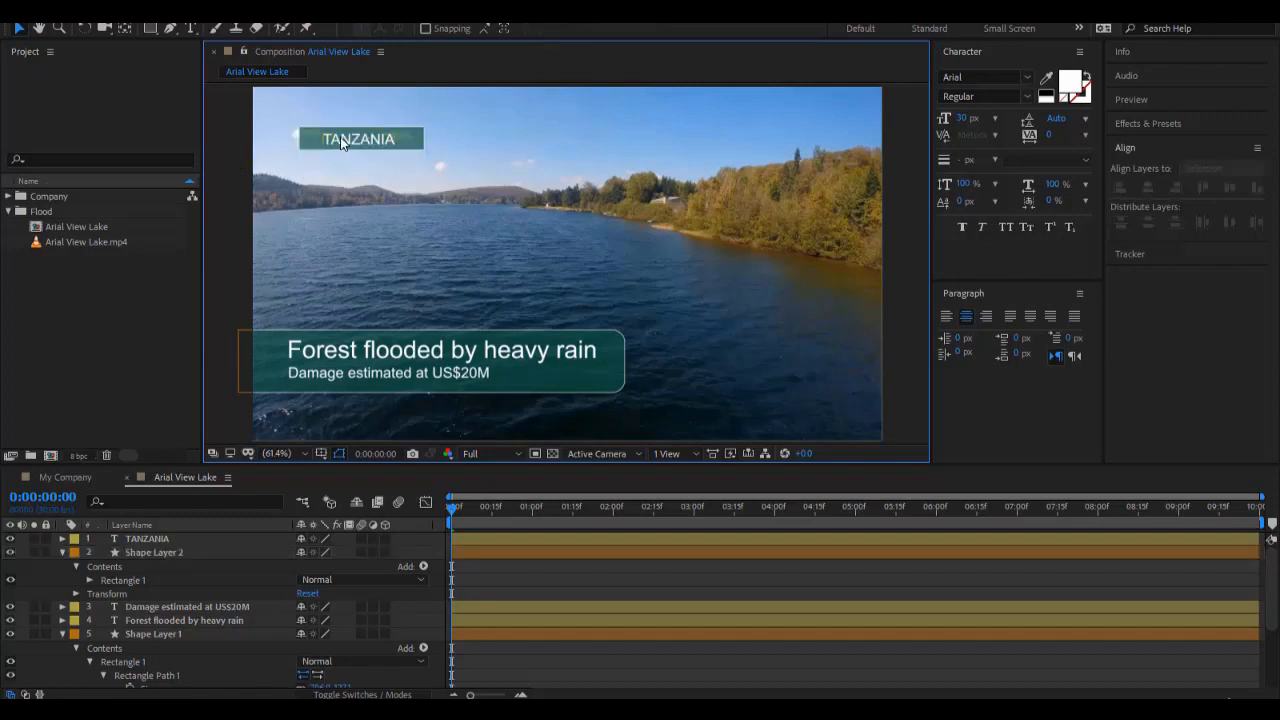
click(340, 142)
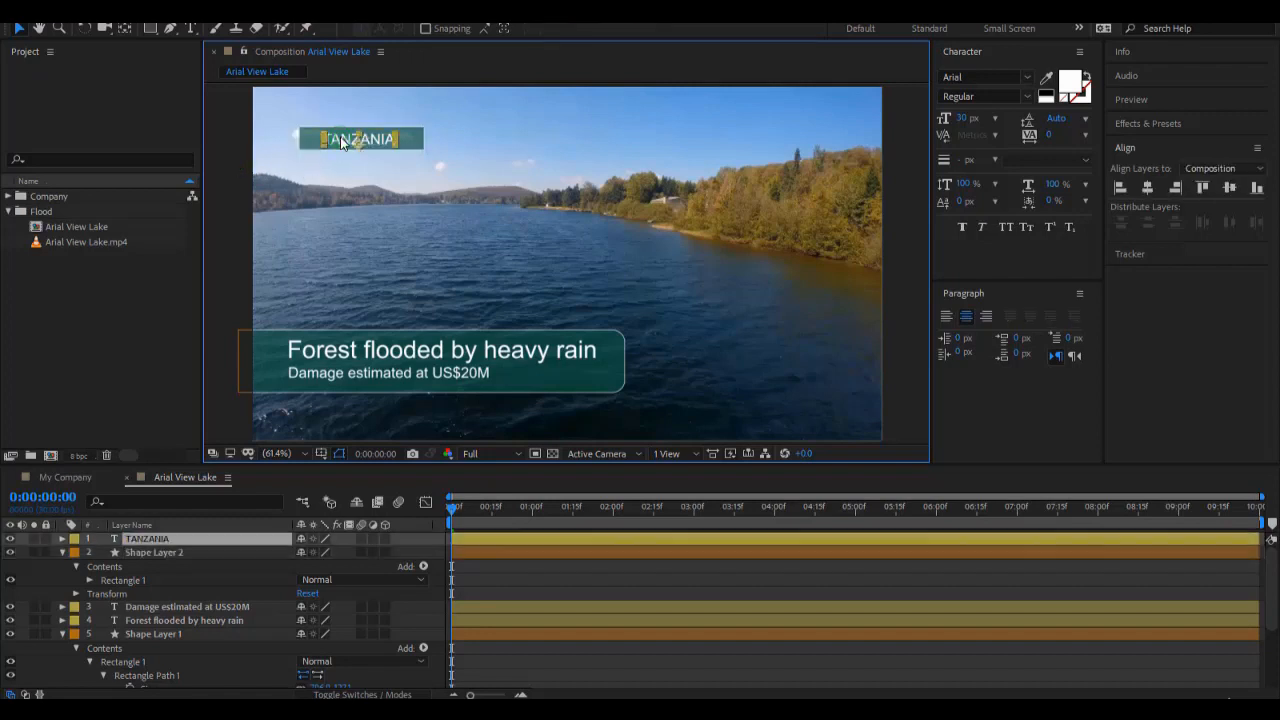
shift+click(416, 146)
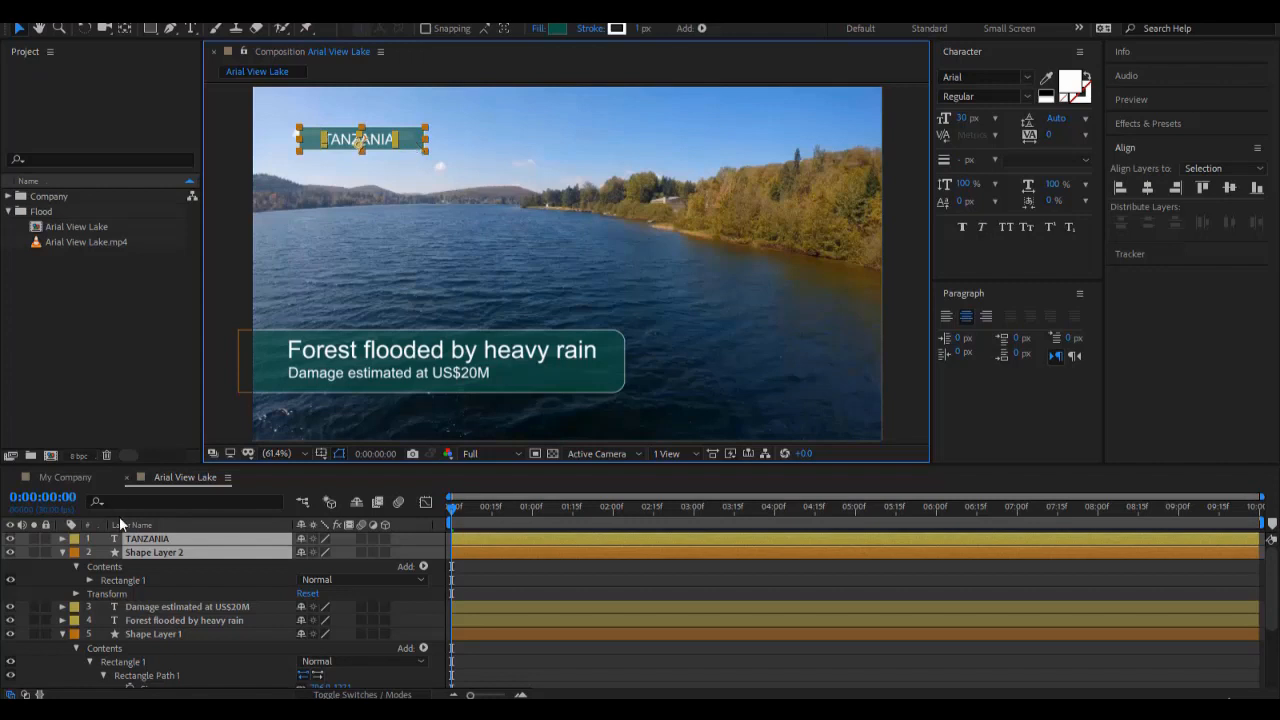
click(62, 552)
click(62, 593)
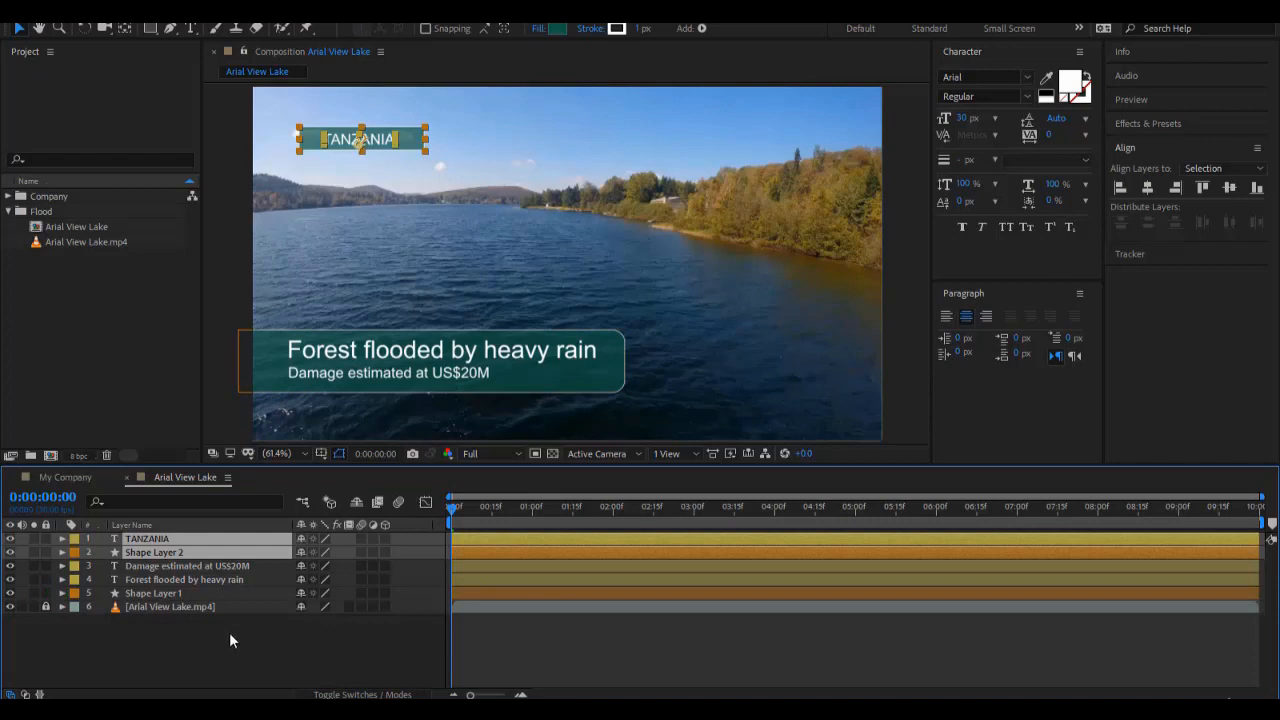
Duplicate the TANZANIA text layer together with its background rectangle layer.
click(179, 566)
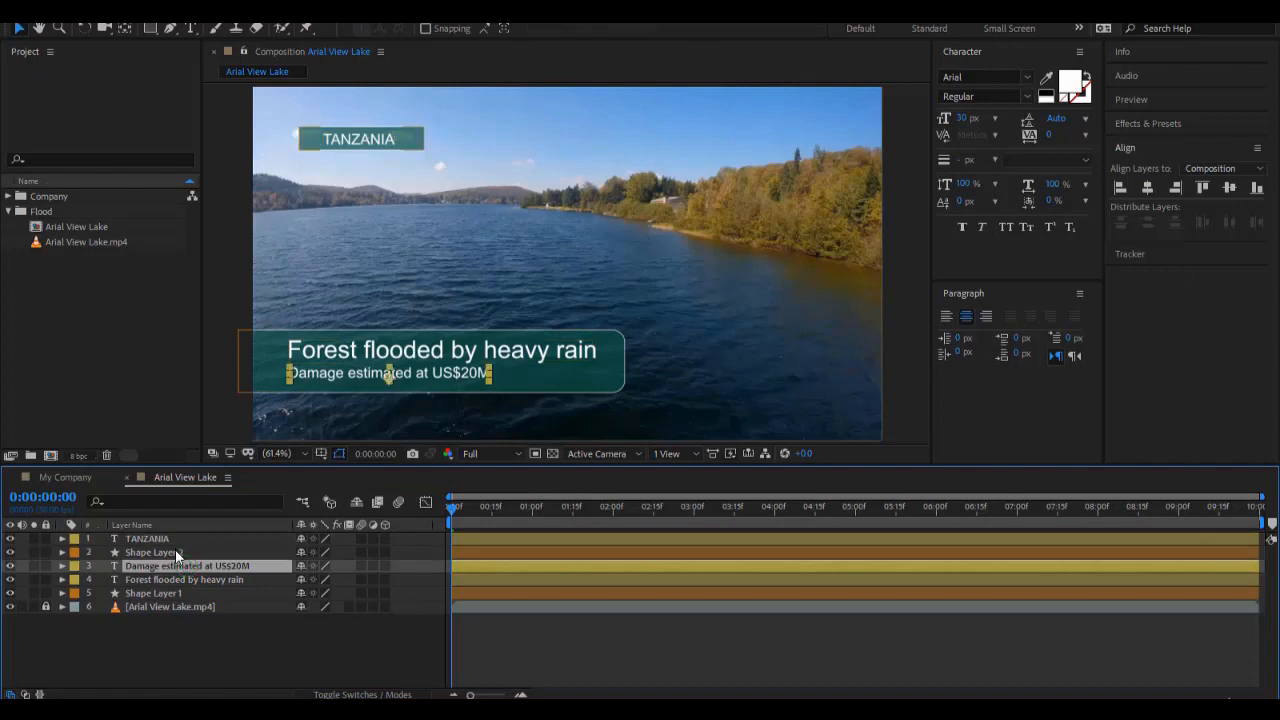
click(185, 552)
ctrl+click(187, 538)
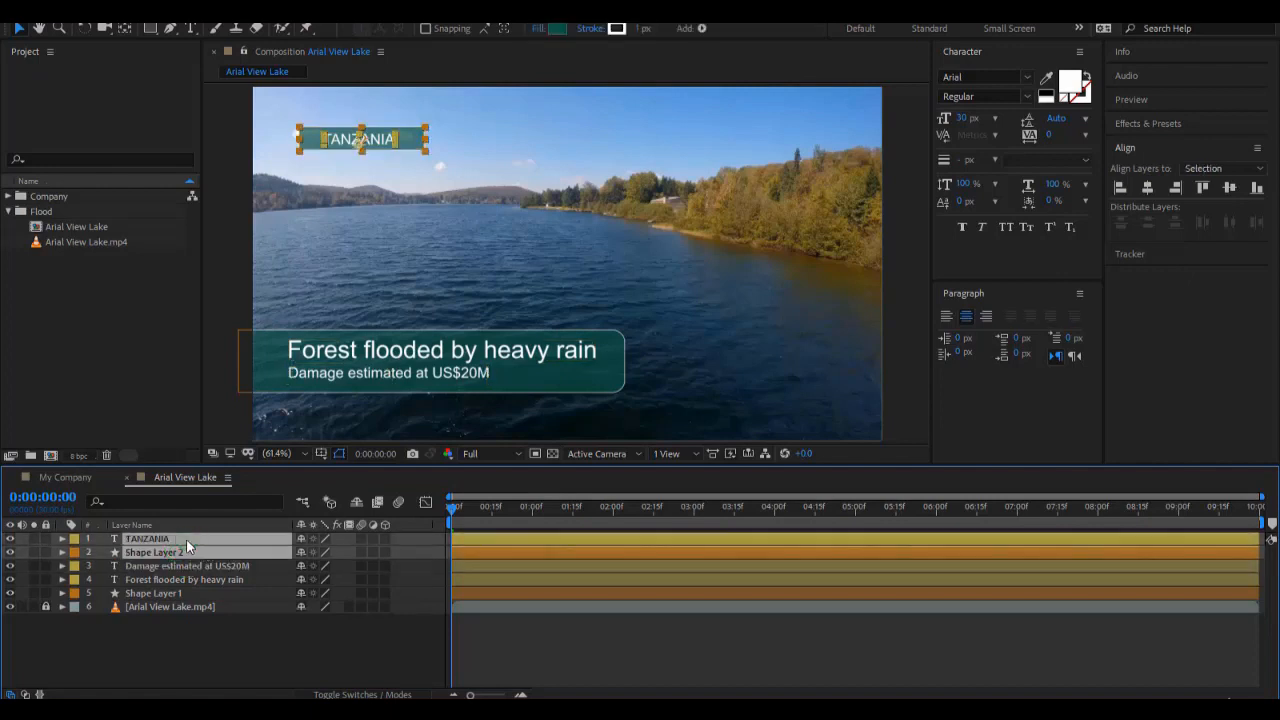
key(ctrl+d)
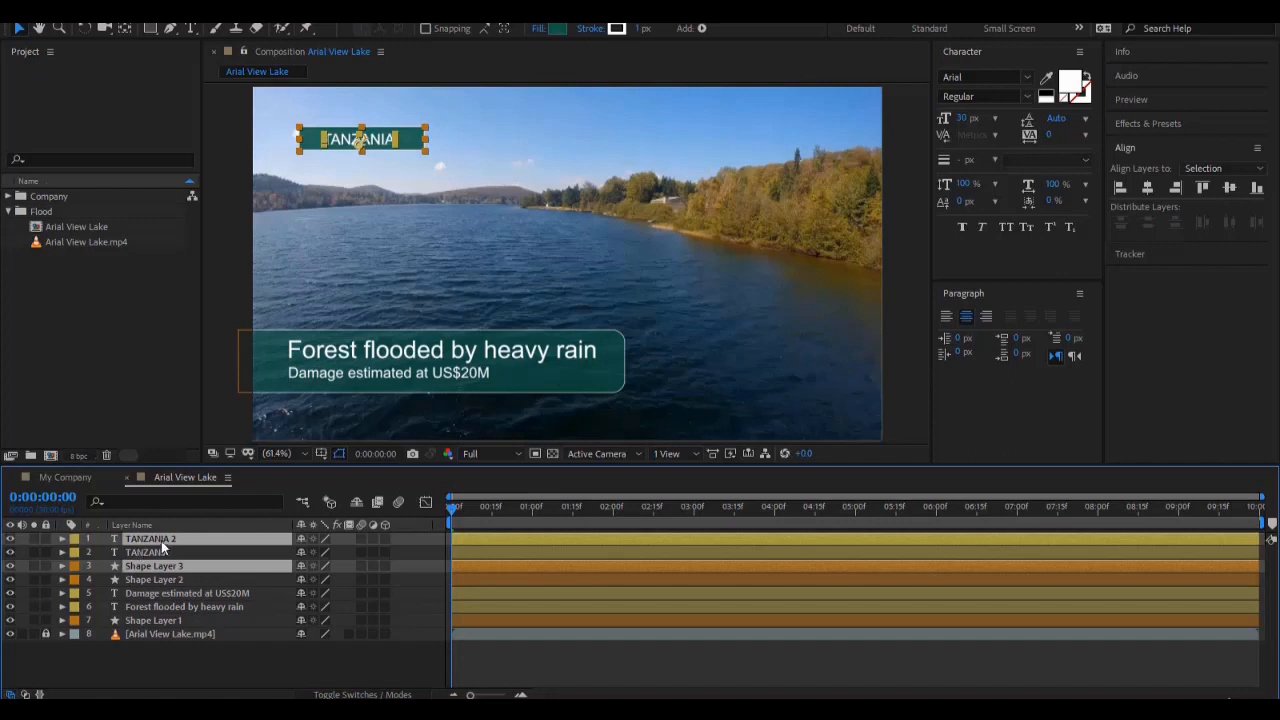
Stack the duplicated TANZANIA text and rectangle layers together above the original pair.
mouse_move(161, 541)
mouse_down()
mouse_move(165, 562)
mouse_move(163, 549)
mouse_up()
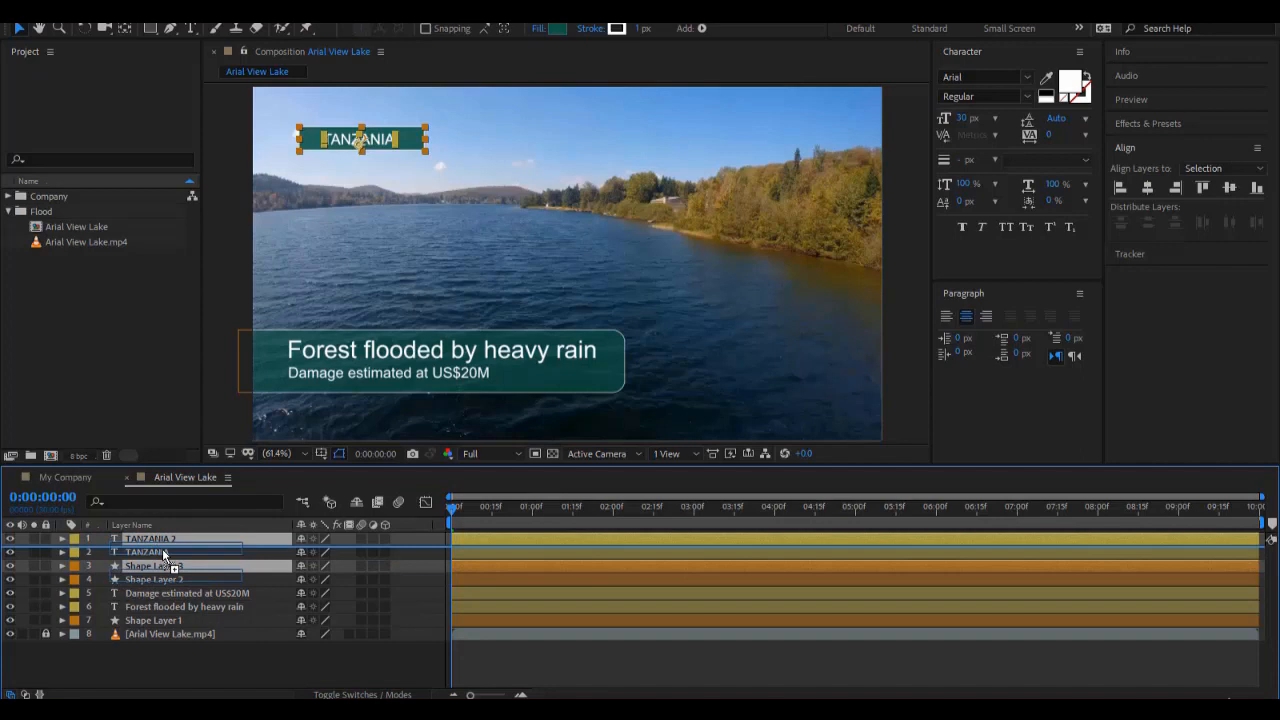
drag(162, 548, 162, 548)
click(138, 568)
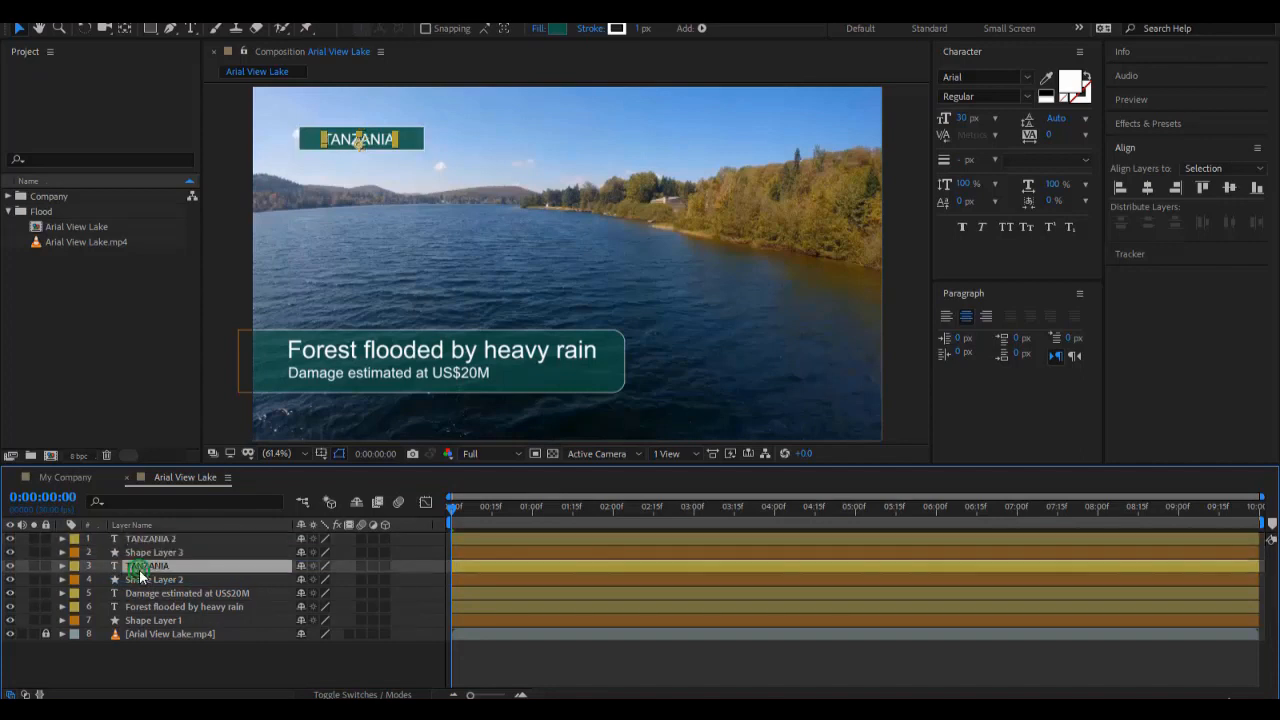
click(143, 581)
Move the duplicated TANZANIA text and rectangle together to the upper-right sky of the frame, level with the original.
click(152, 553)
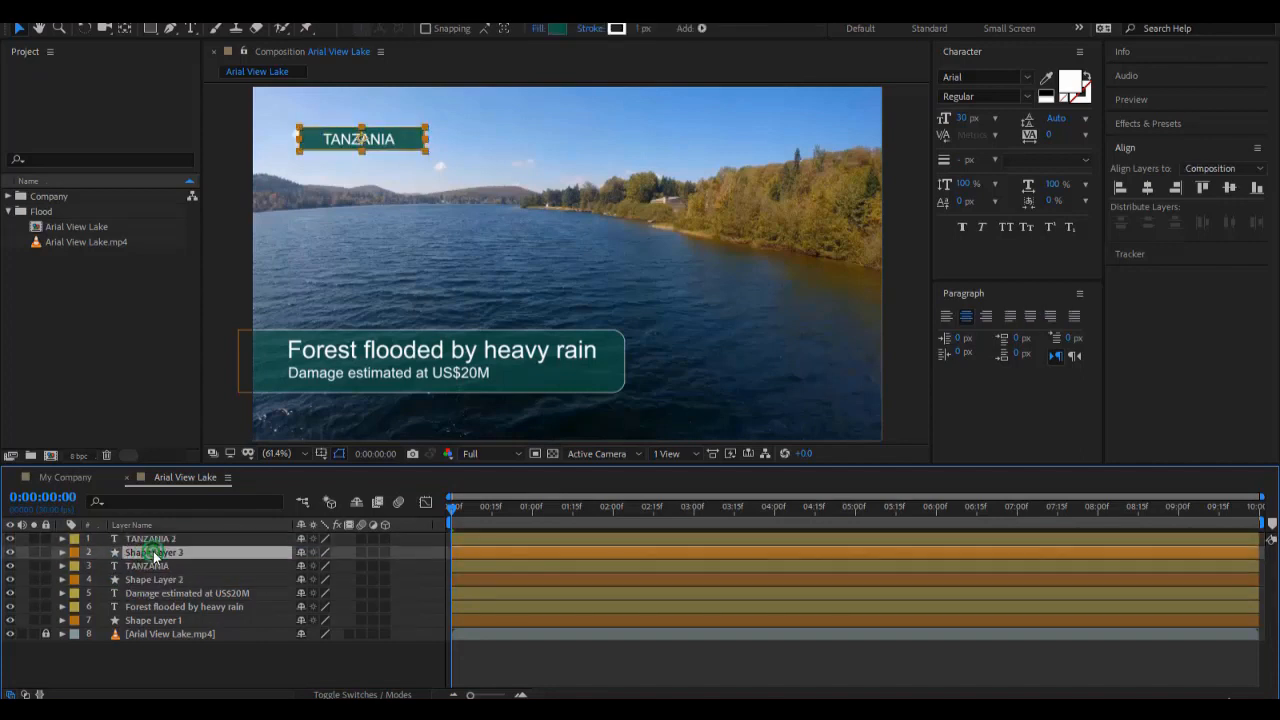
click(160, 539)
ctrl+click(160, 552)
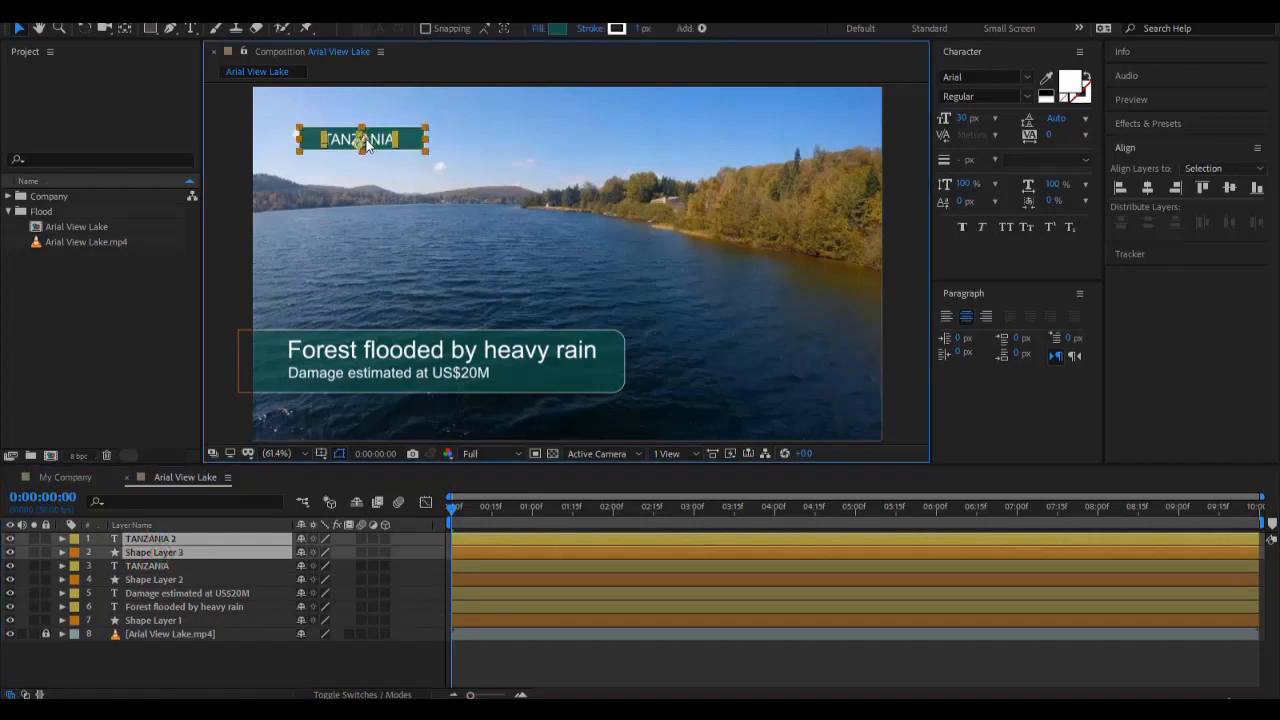
drag(380, 130, 764, 173)
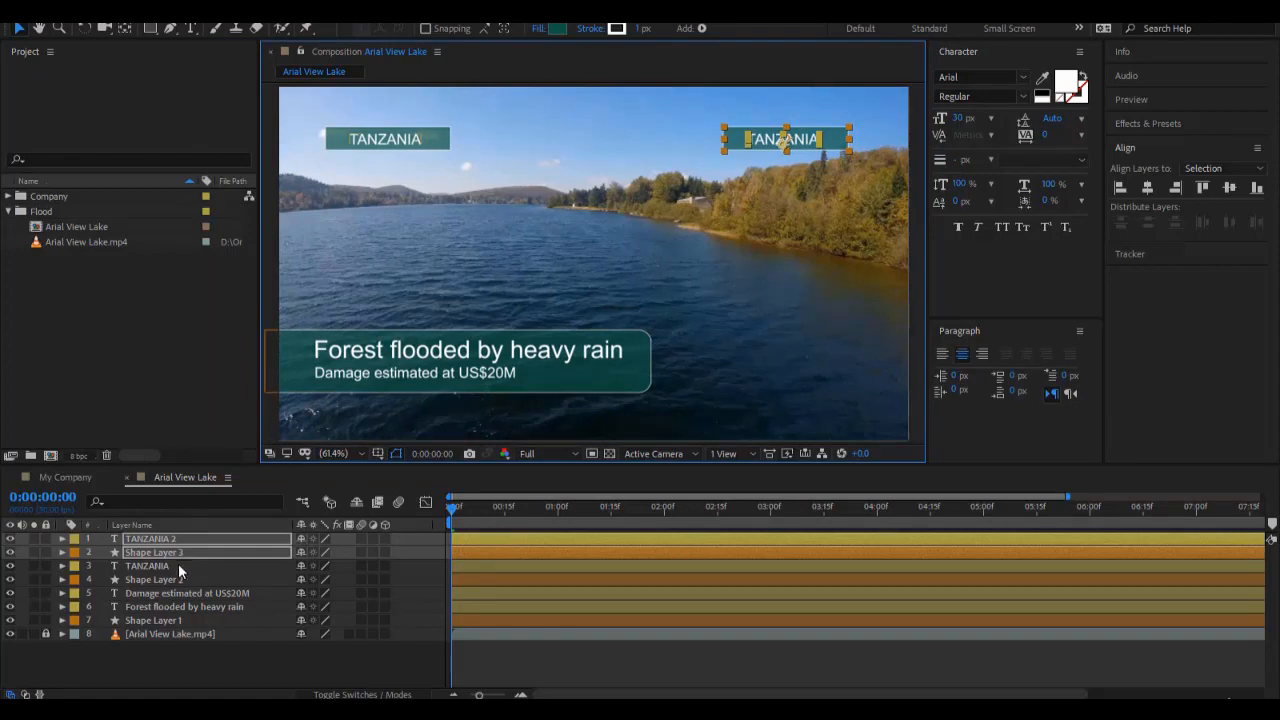
Replace the text of the duplicated TANZANIA label with "AUGUST 2045".
click(170, 539)
double_click(170, 539)
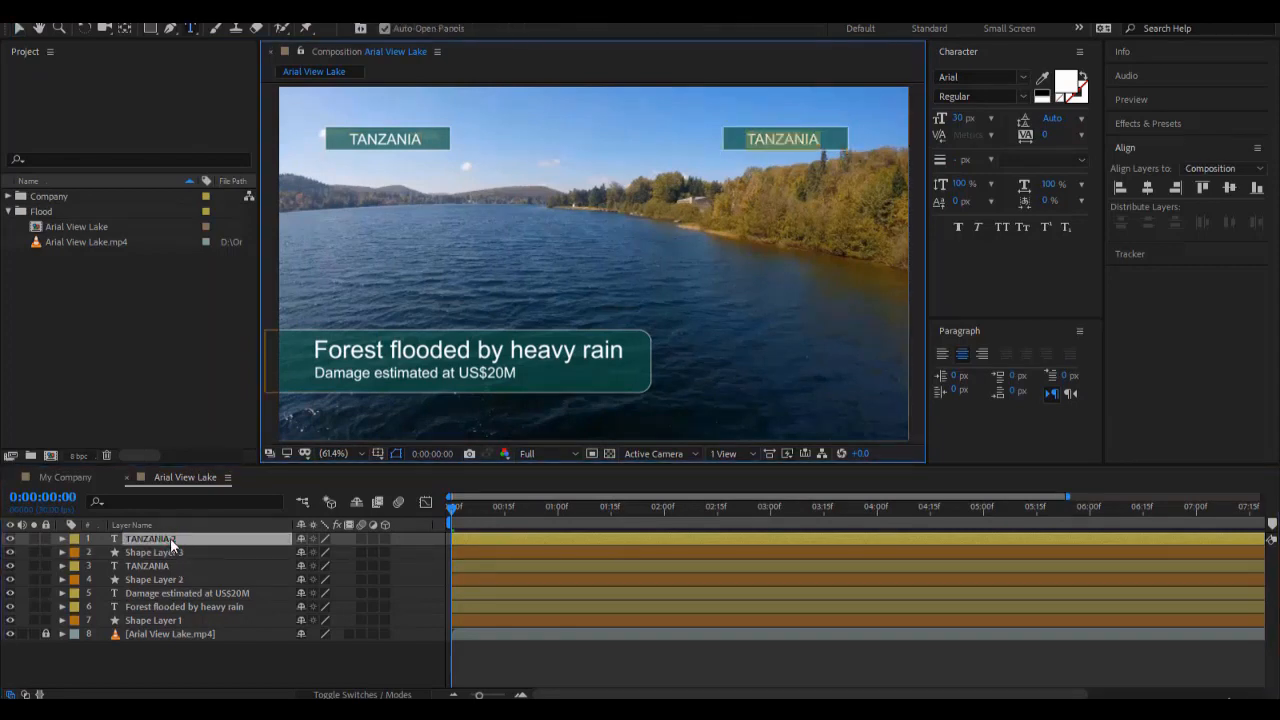
text(AUGUST 2045)
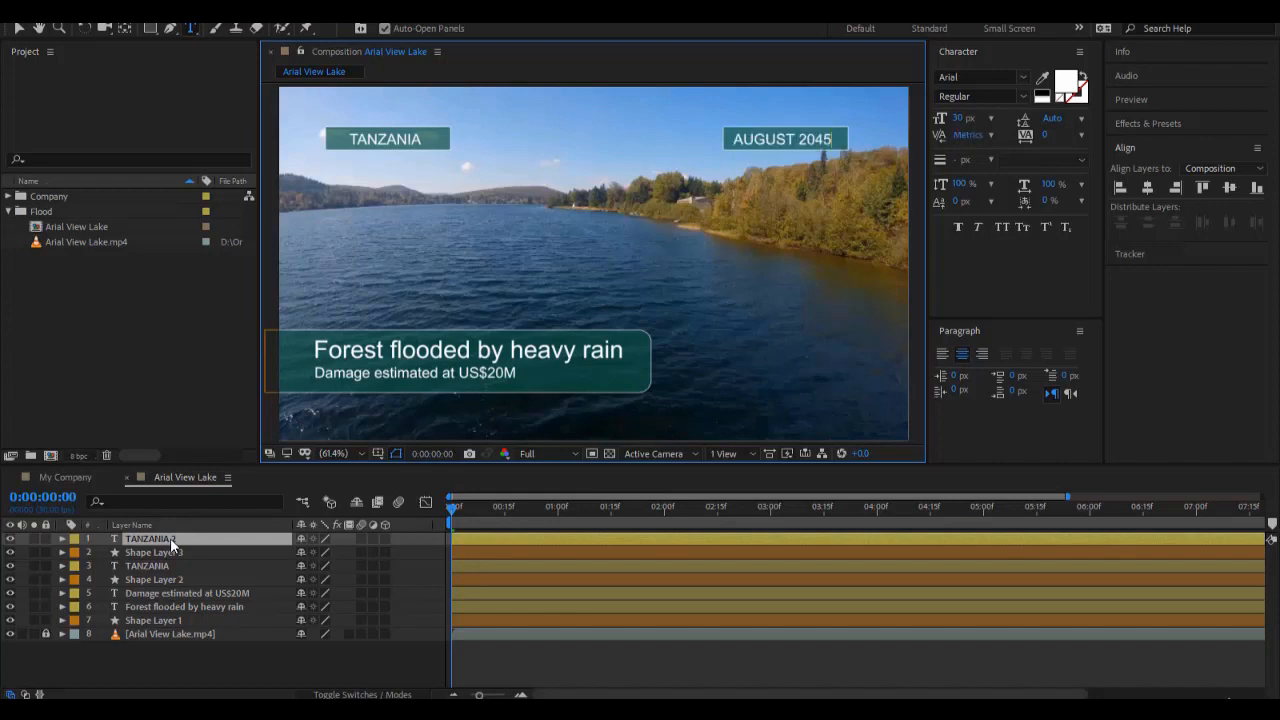
click(18, 28)
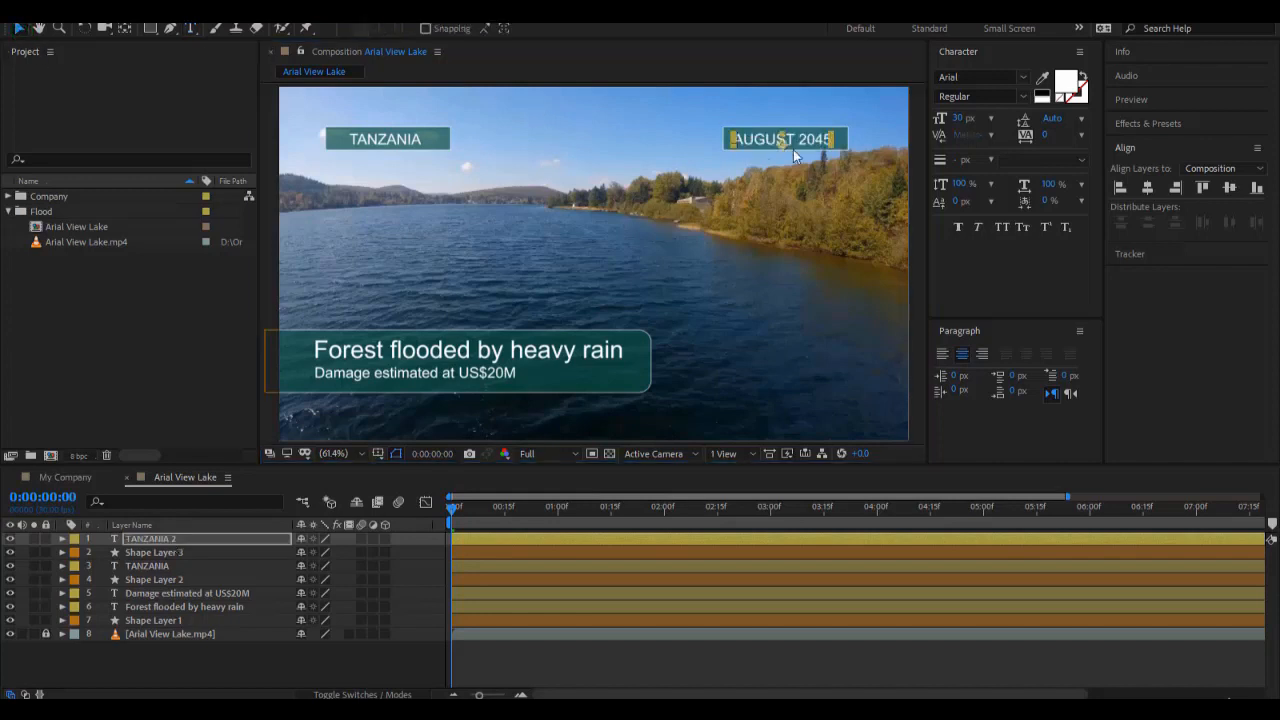
Centre the AUGUST 2045 text and its rectangle horizontally on each other and shift the pair slightly to the right.
shift+click(838, 132)
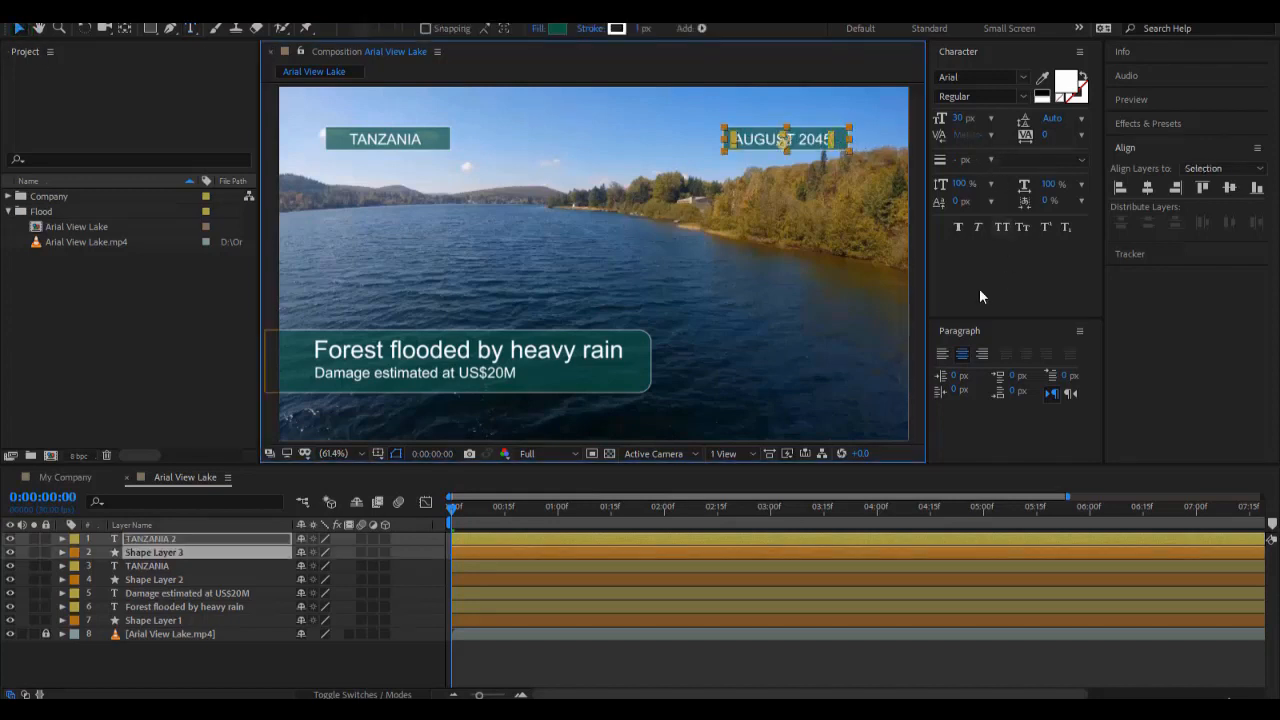
click(1147, 188)
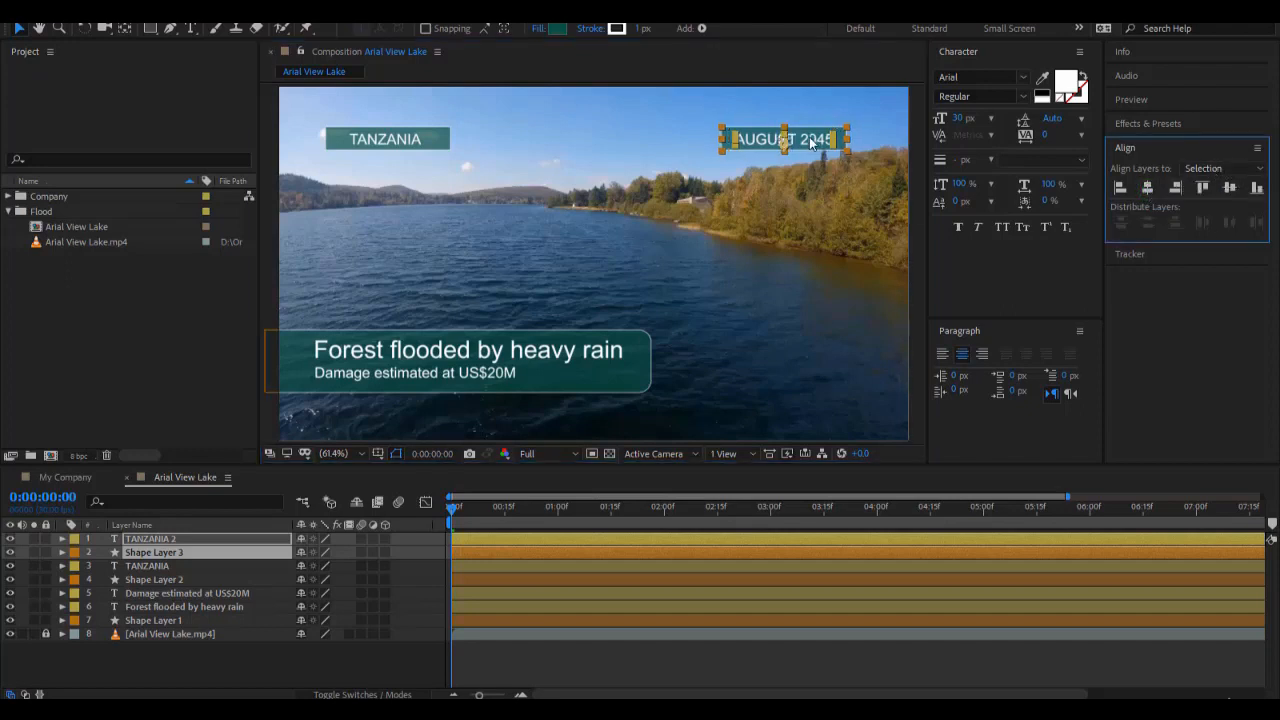
drag(795, 147, 801, 148)
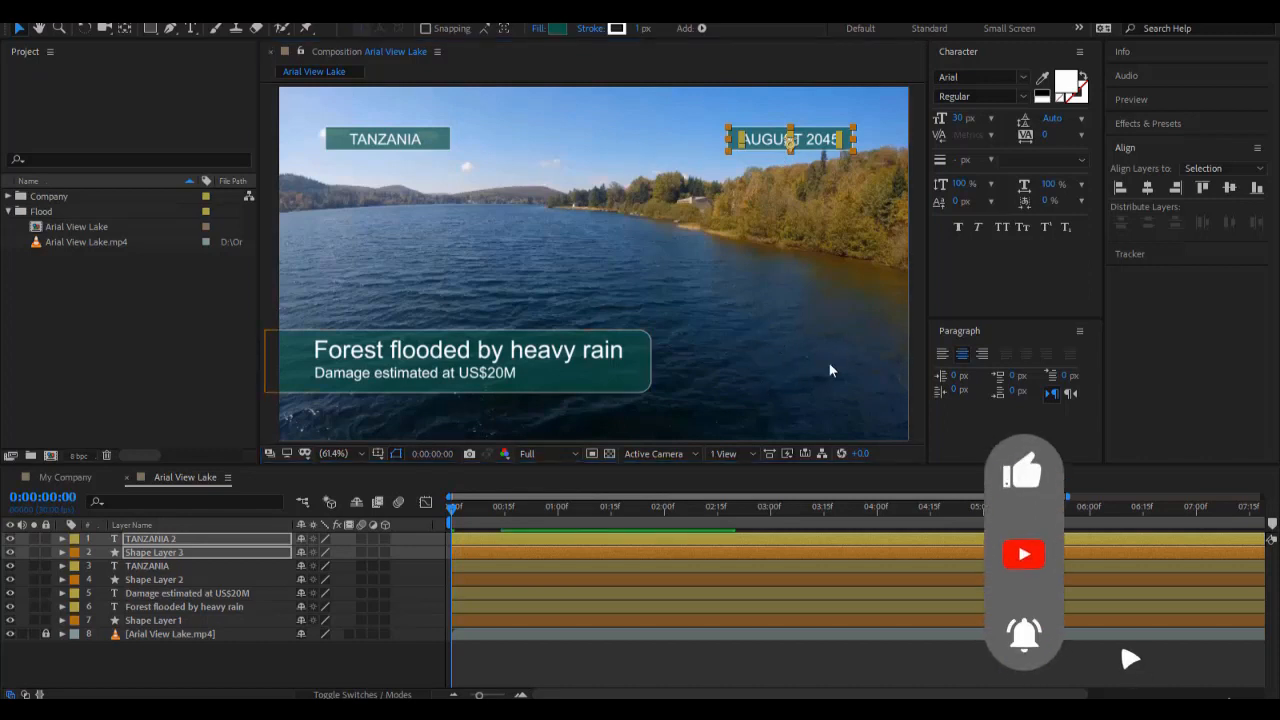
Draw a small square with the Rectangle tool over the water in the frame's lower-right area, below the AUGUST 2045 label.
click(150, 28)
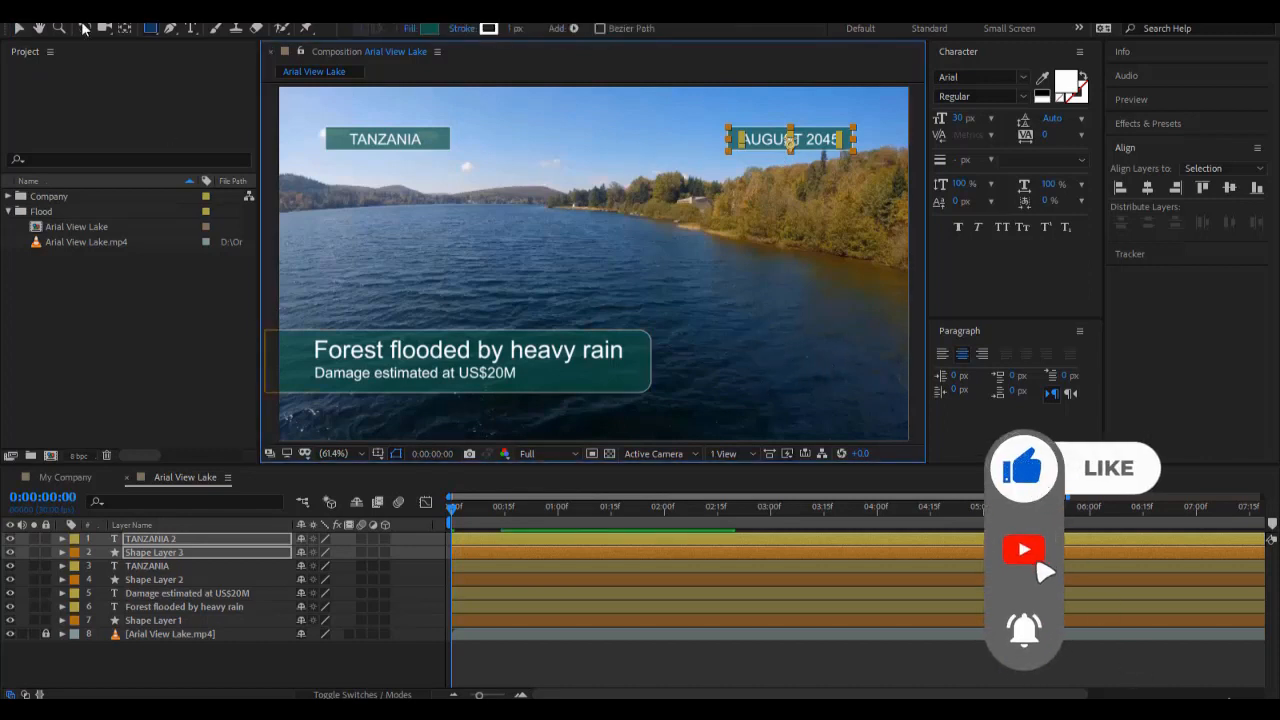
click(152, 32)
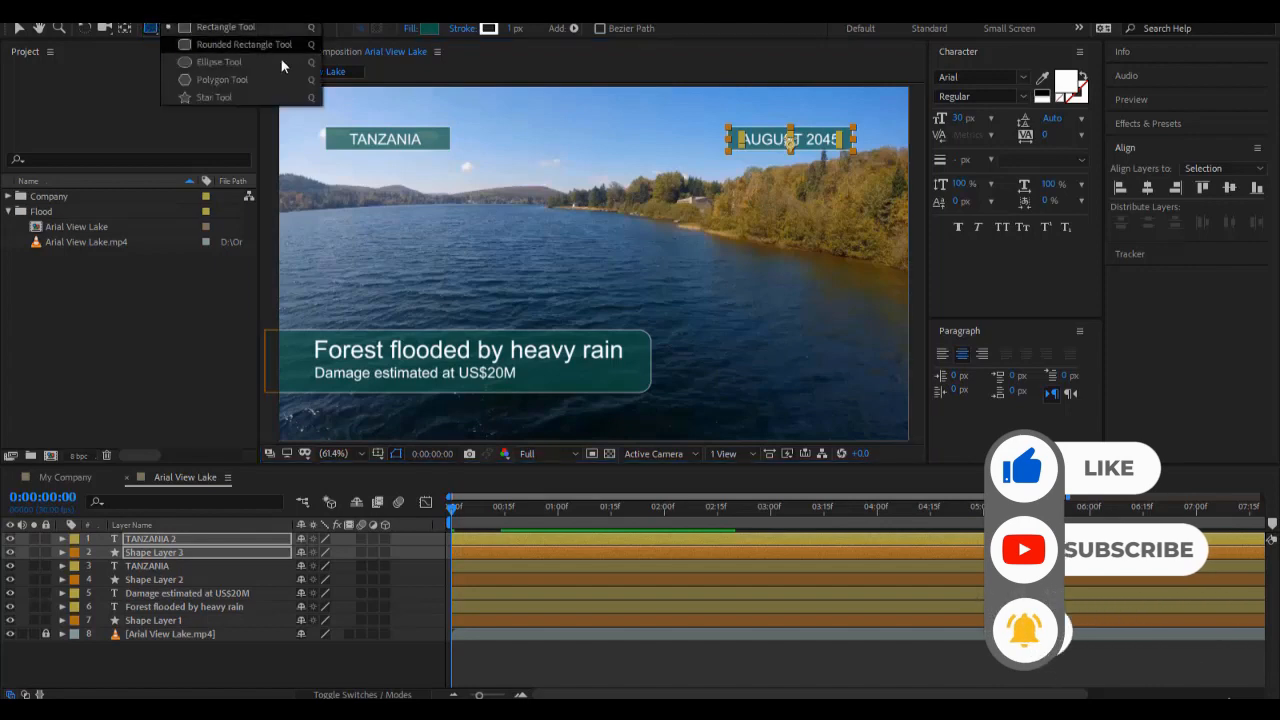
click(151, 33)
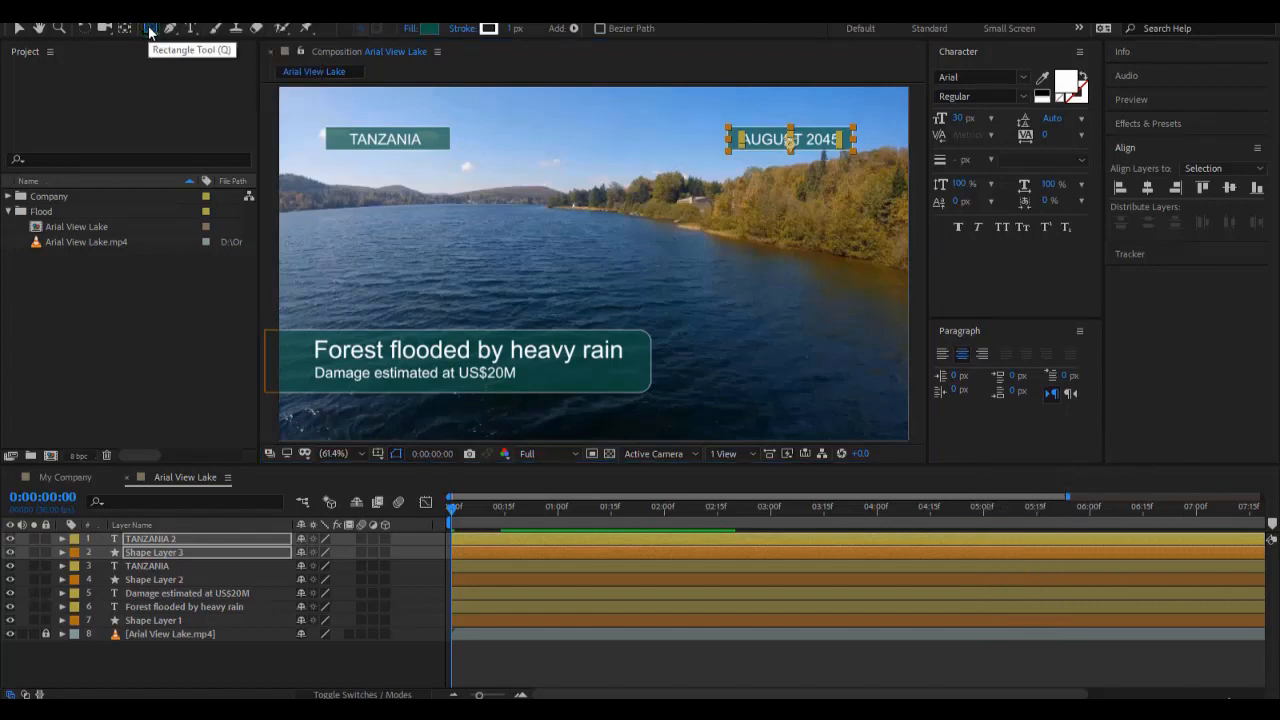
key(q)
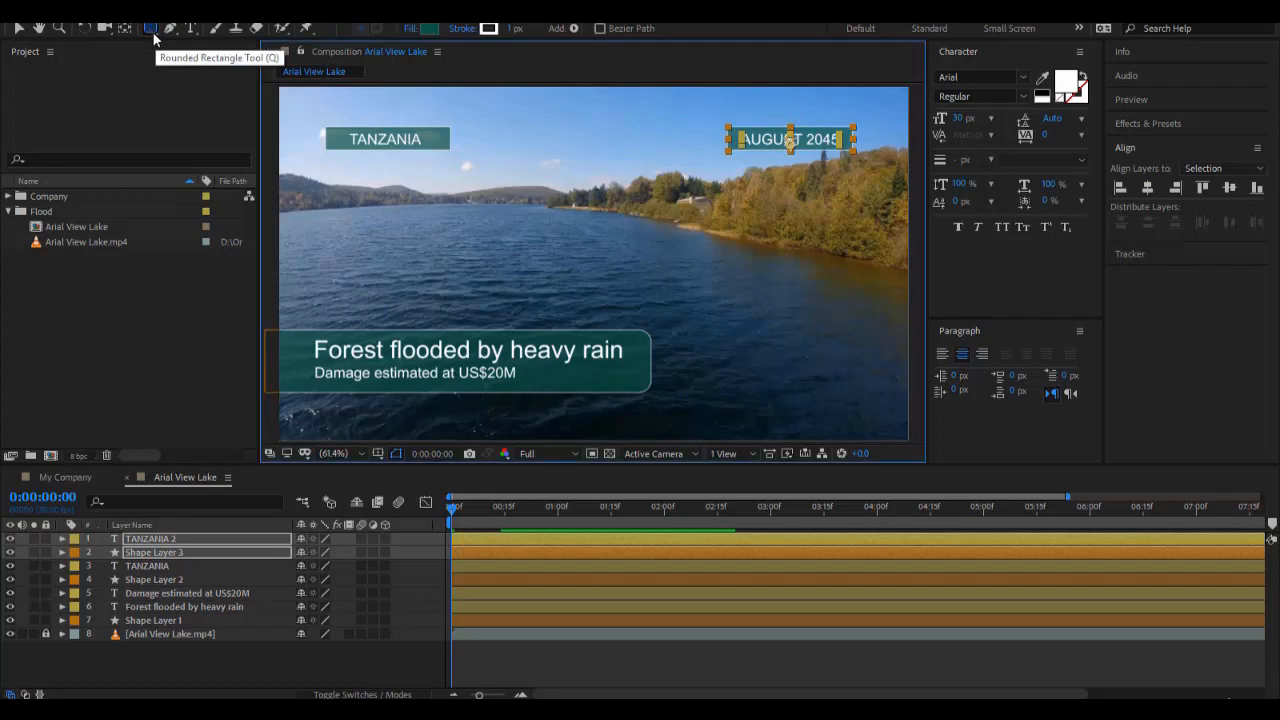
key(q)
key(q)
key(q)
key(q)
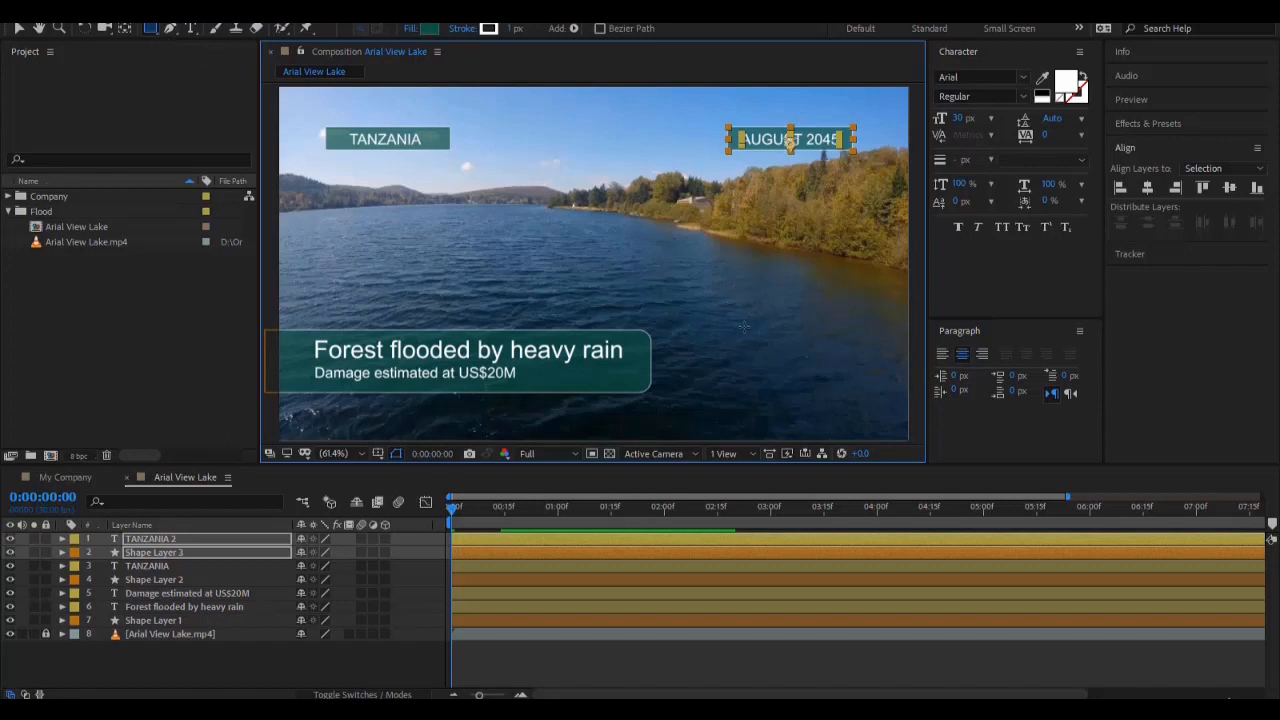
mouse_move(755, 339)
mouse_down()
mouse_move(830, 412)
mouse_move(820, 379)
mouse_up()
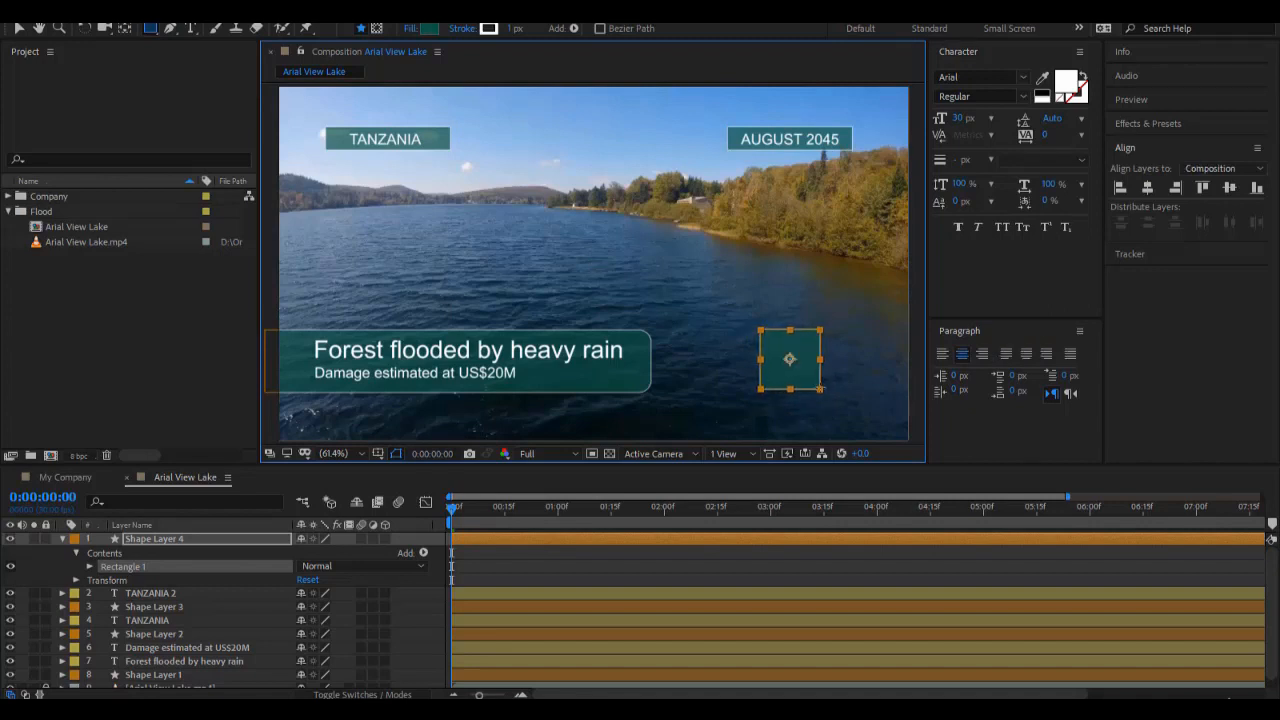
Add the text "TOP NEWS" on two lines over the small square.
click(190, 28)
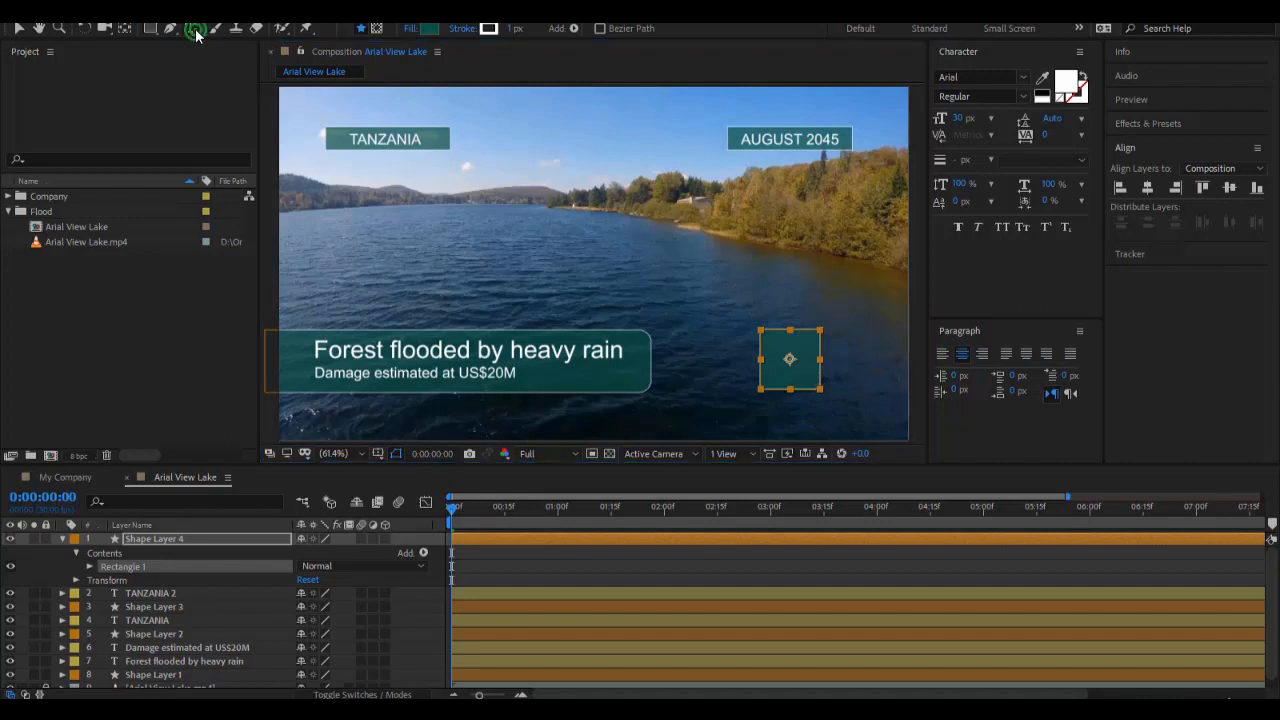
click(777, 350)
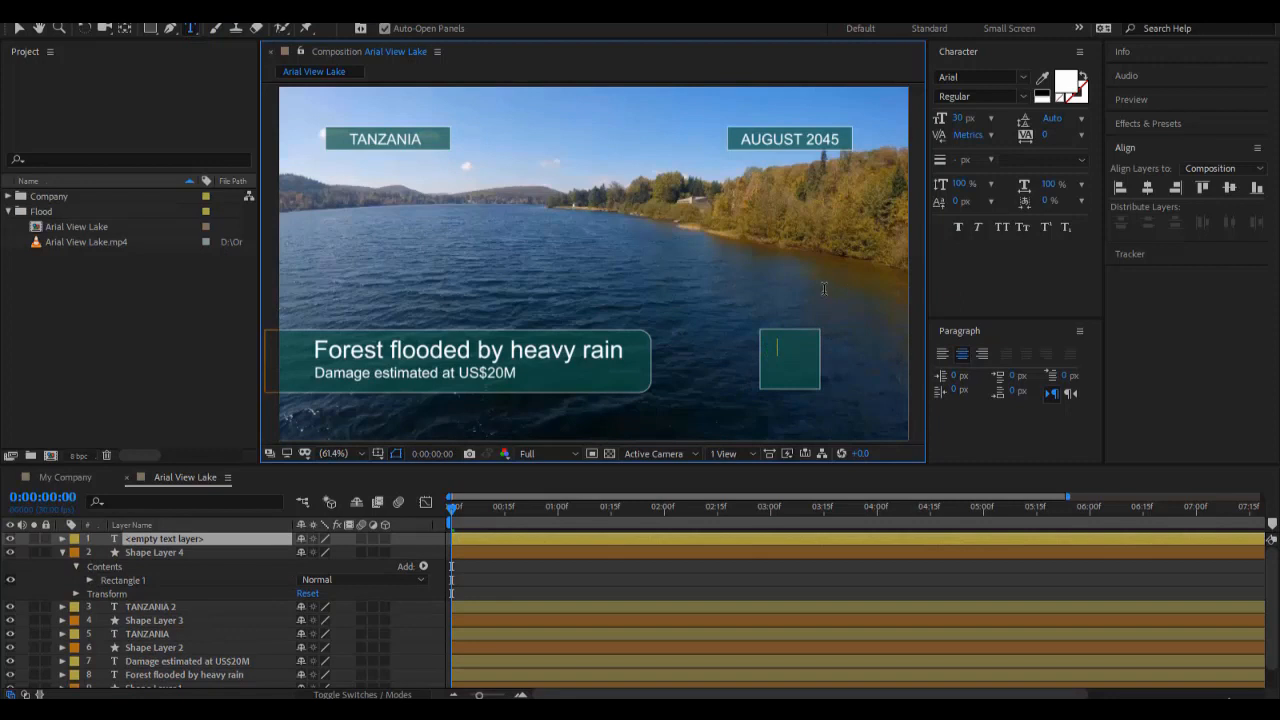
text(TOP NEWS)
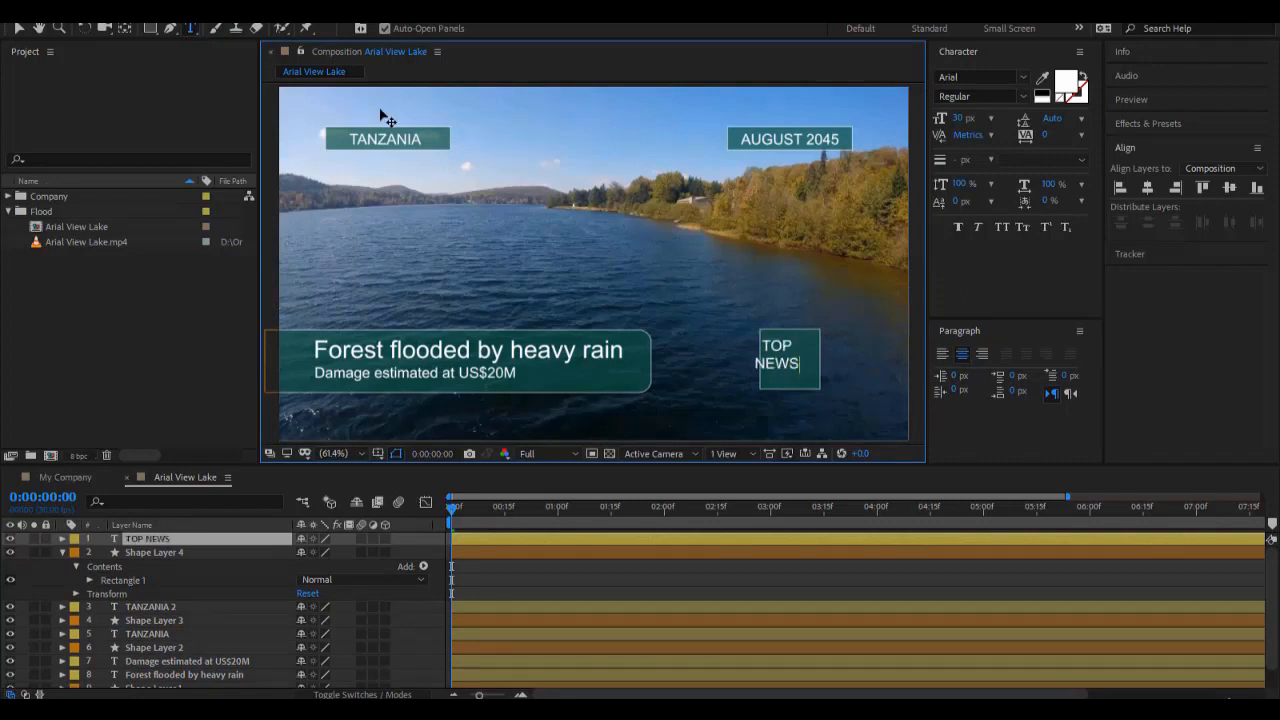
click(21, 29)
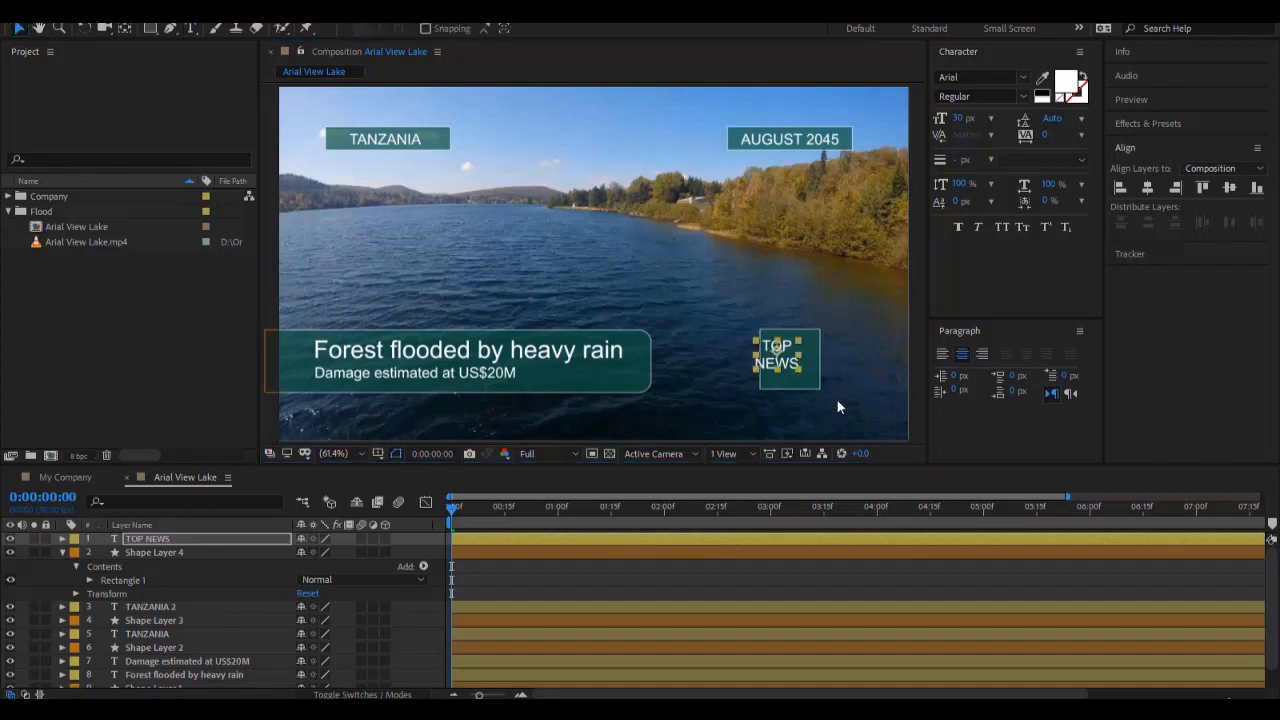
Centre the TOP NEWS text and its square horizontally and vertically on each other and shift the pair slightly down and right.
shift+click(800, 382)
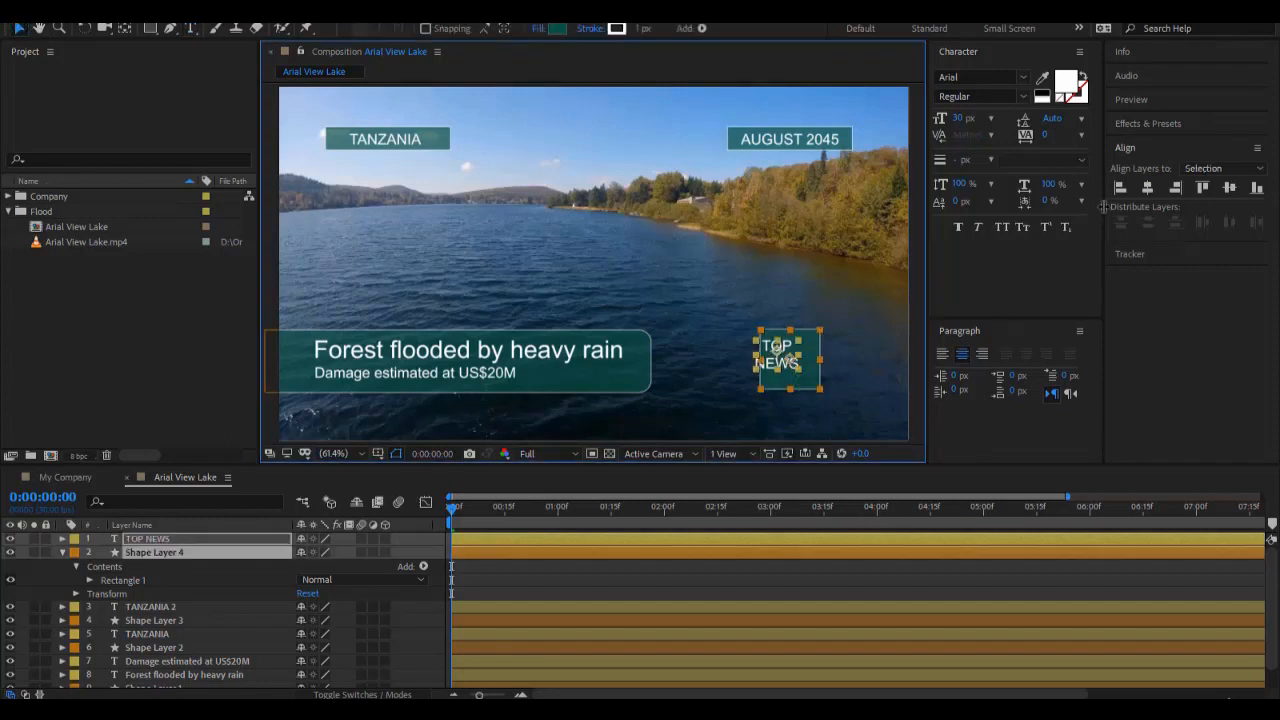
click(1150, 188)
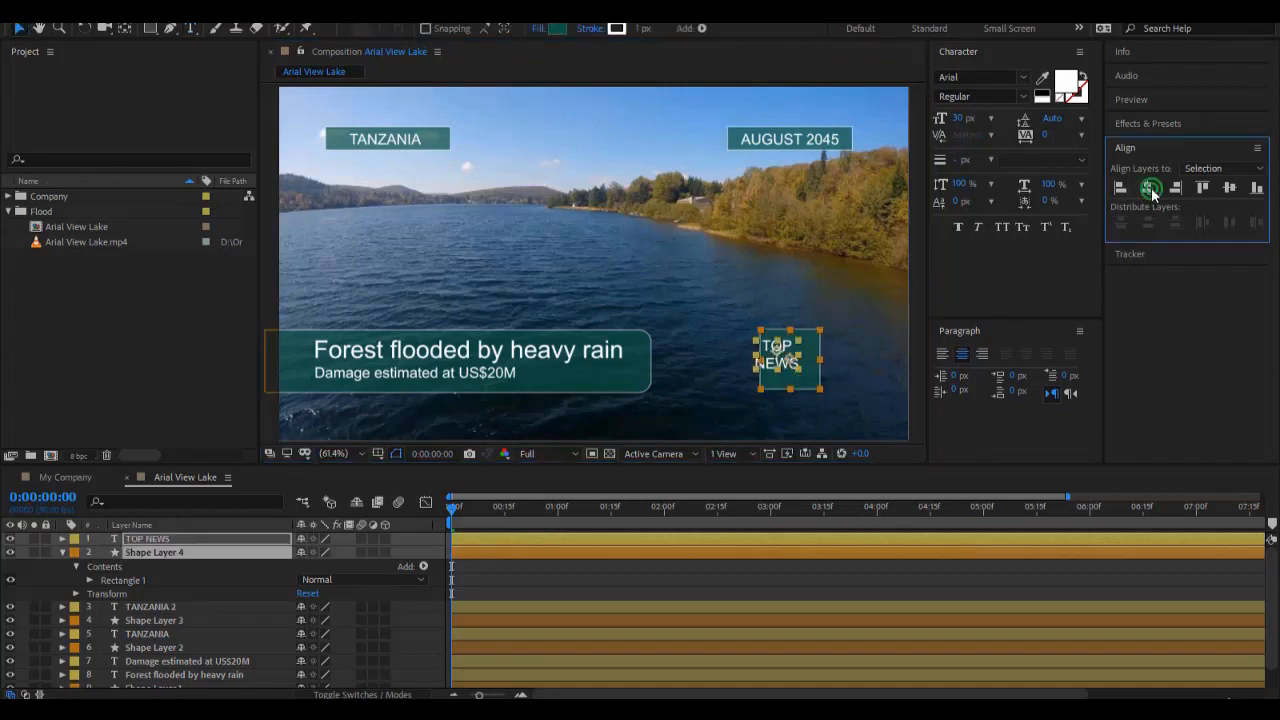
click(1230, 188)
drag(785, 360, 795, 362)
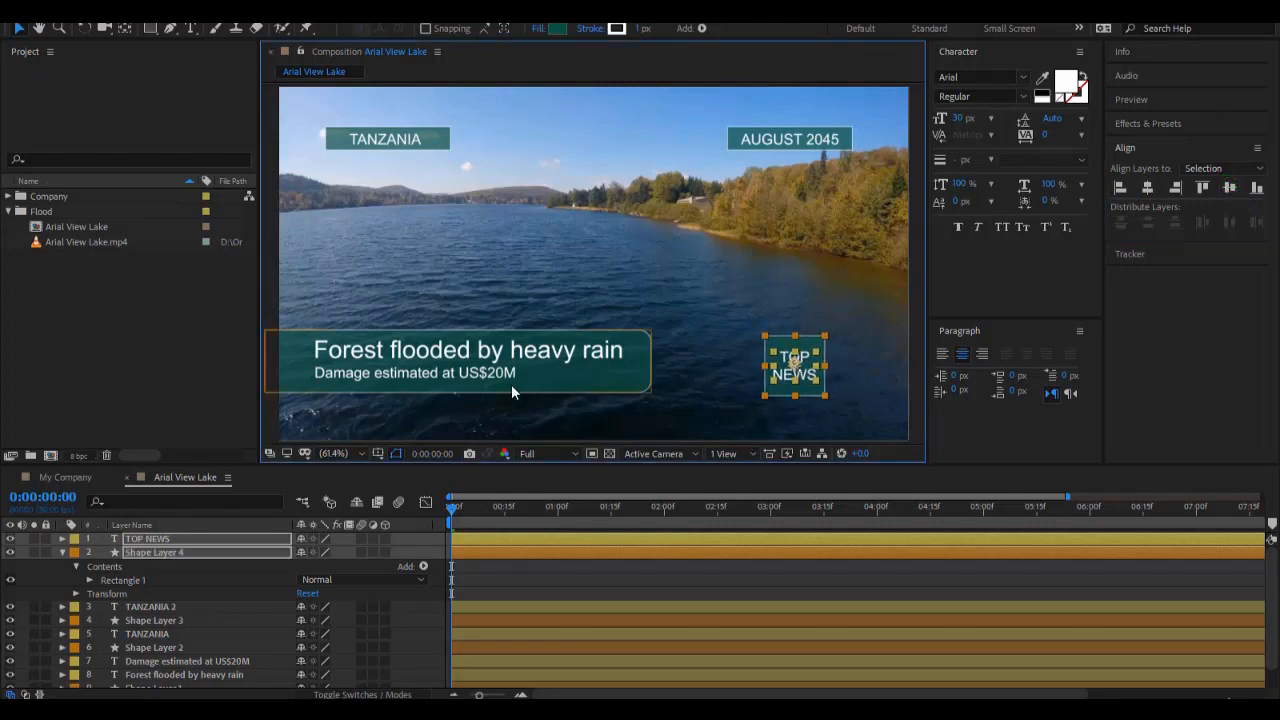
Deselect all layers and collapse the properties of the TOP NEWS square's shape layer.
click(232, 384)
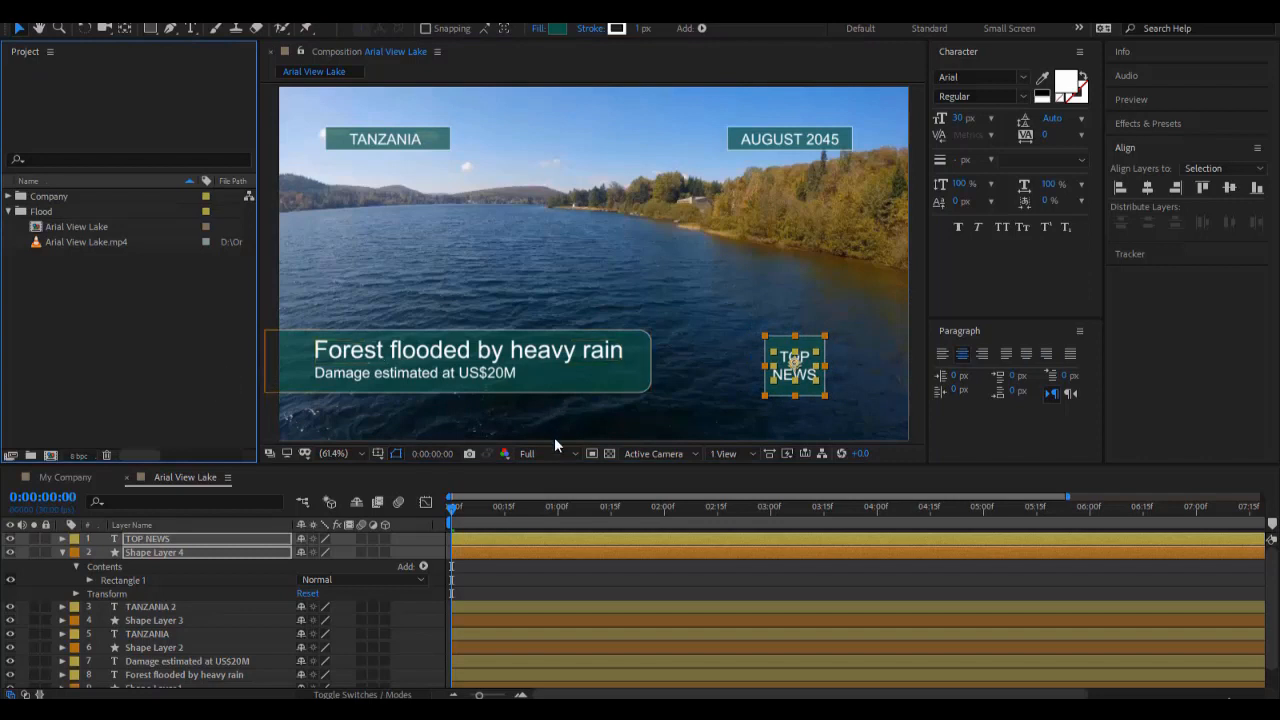
click(632, 578)
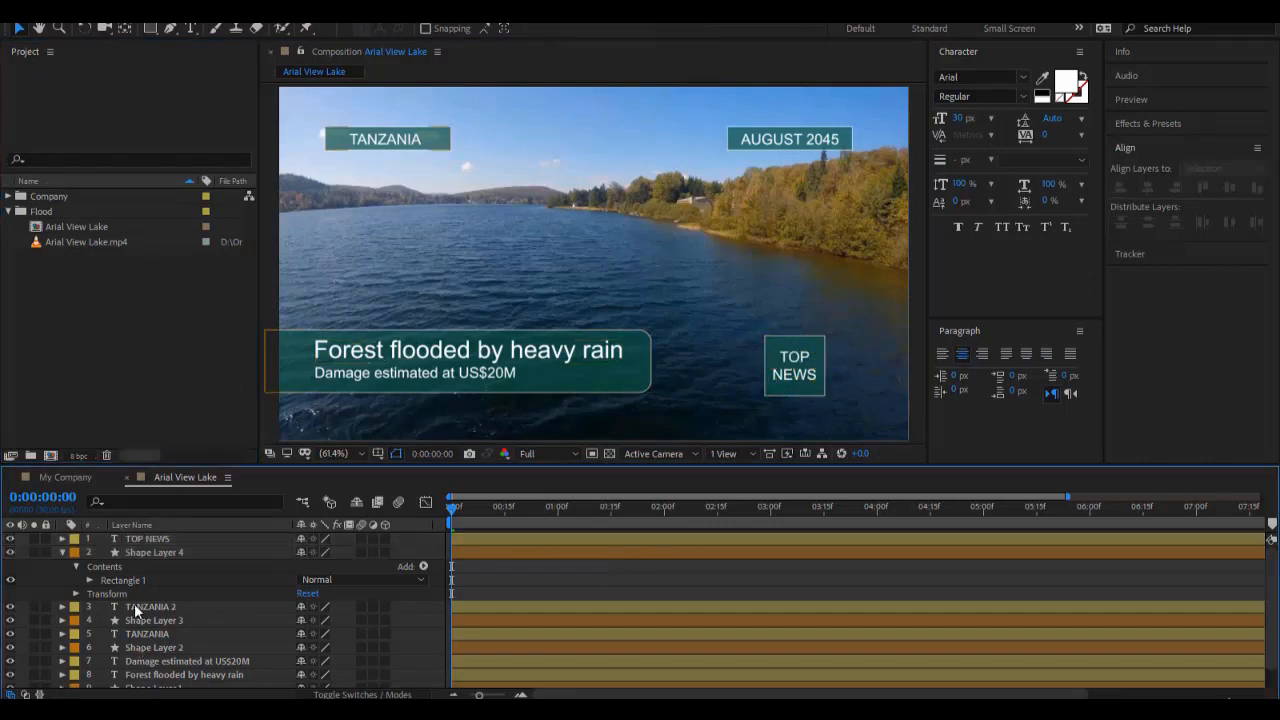
click(60, 552)
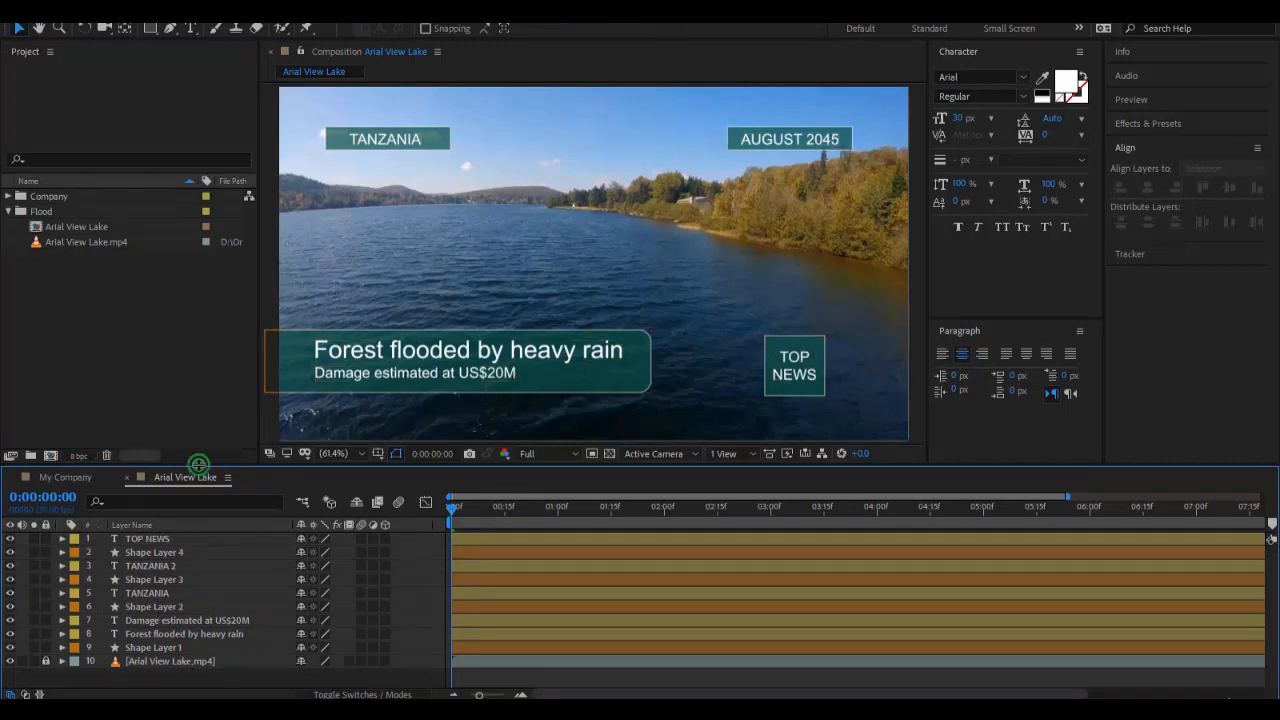
Rename the headline box's shape layer "BG LT" and the TANZANIA box's shape layer "BG Place".
drag(199, 464, 199, 434)
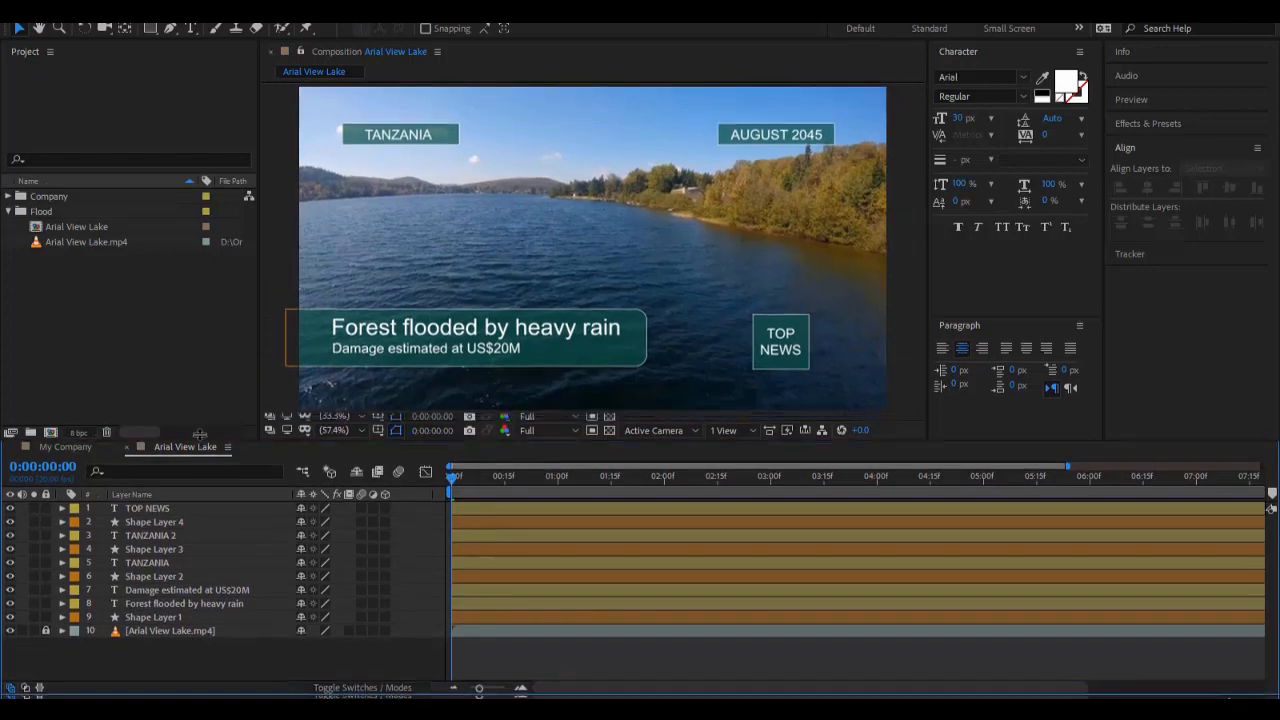
click(177, 618)
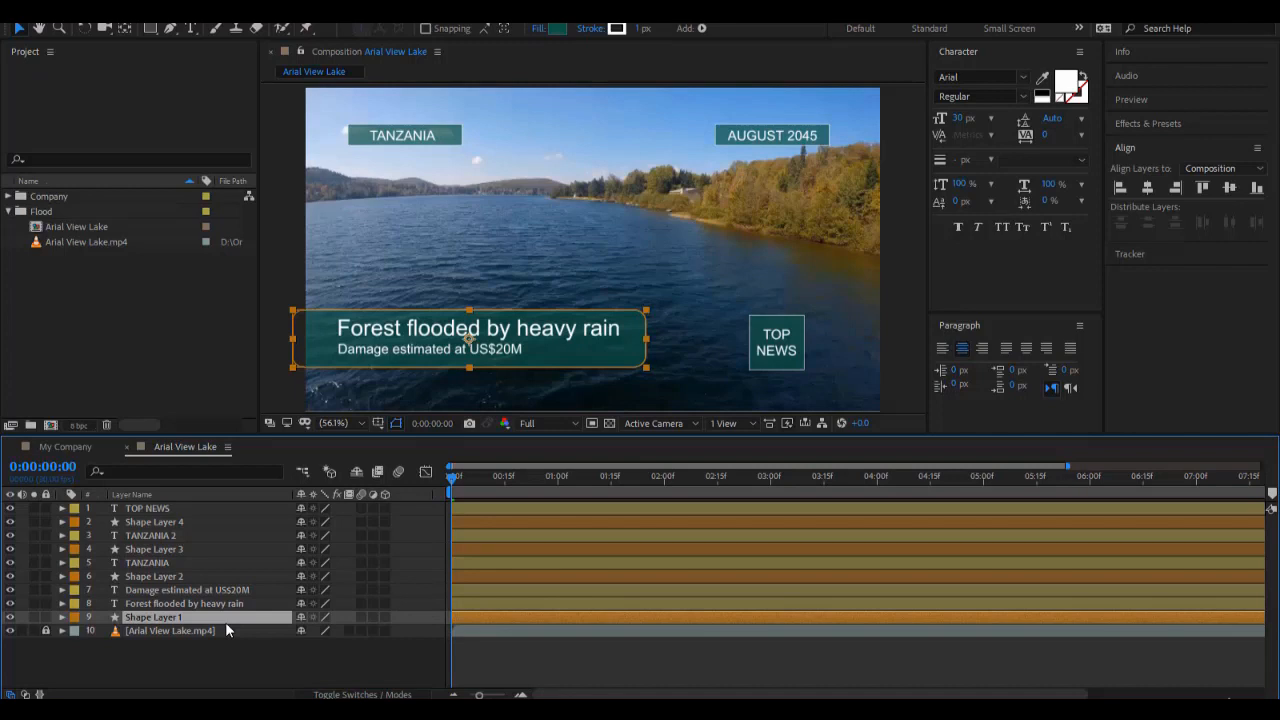
key(Return)
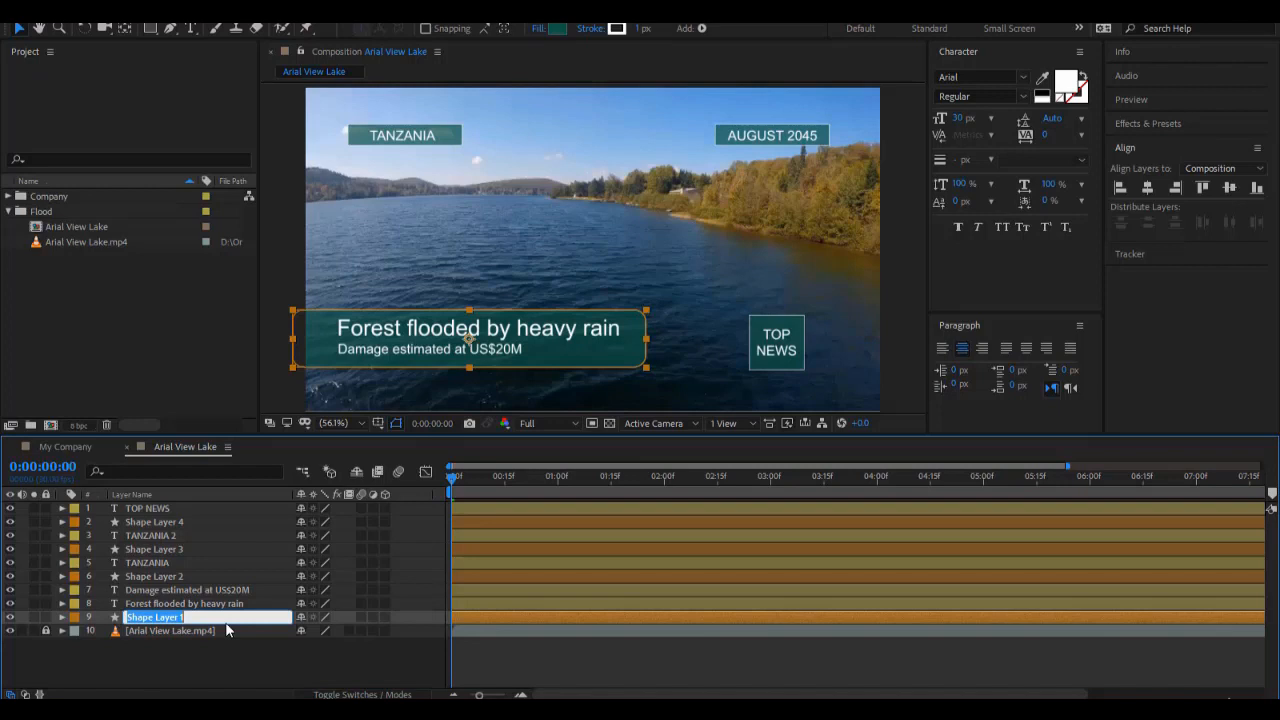
text(BG LT)
click(189, 576)
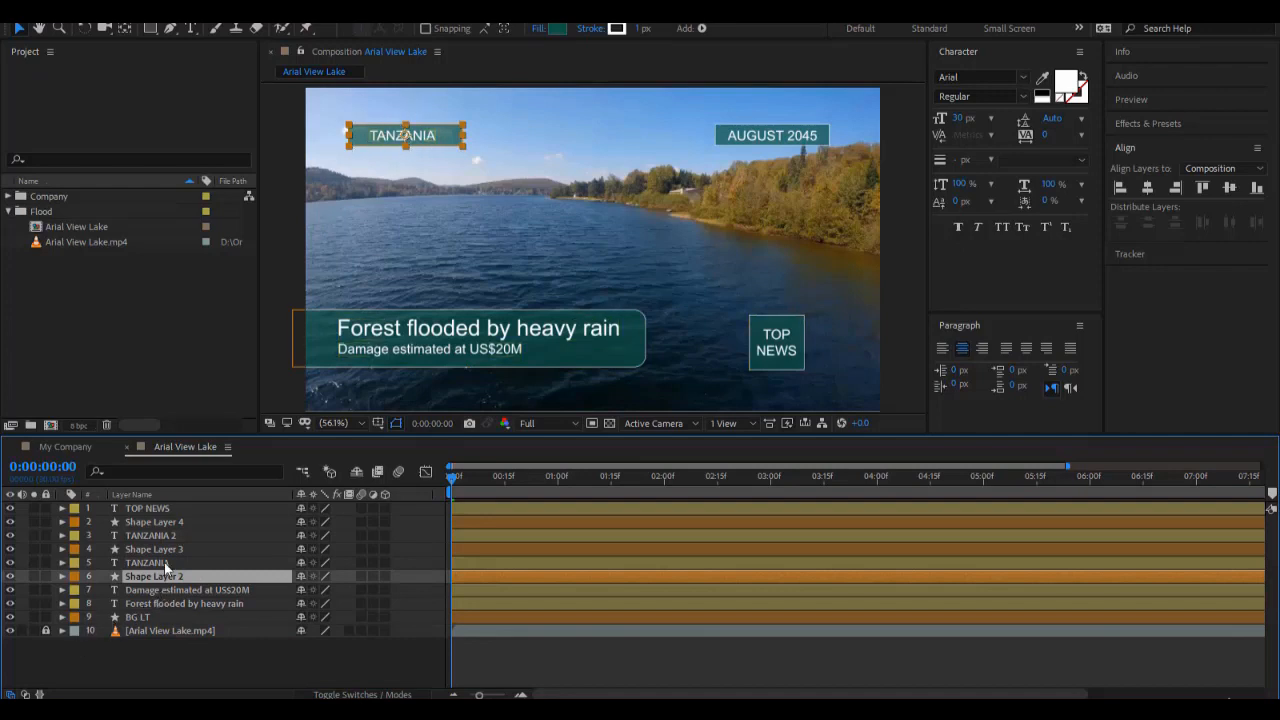
key(Return)
text(BG)
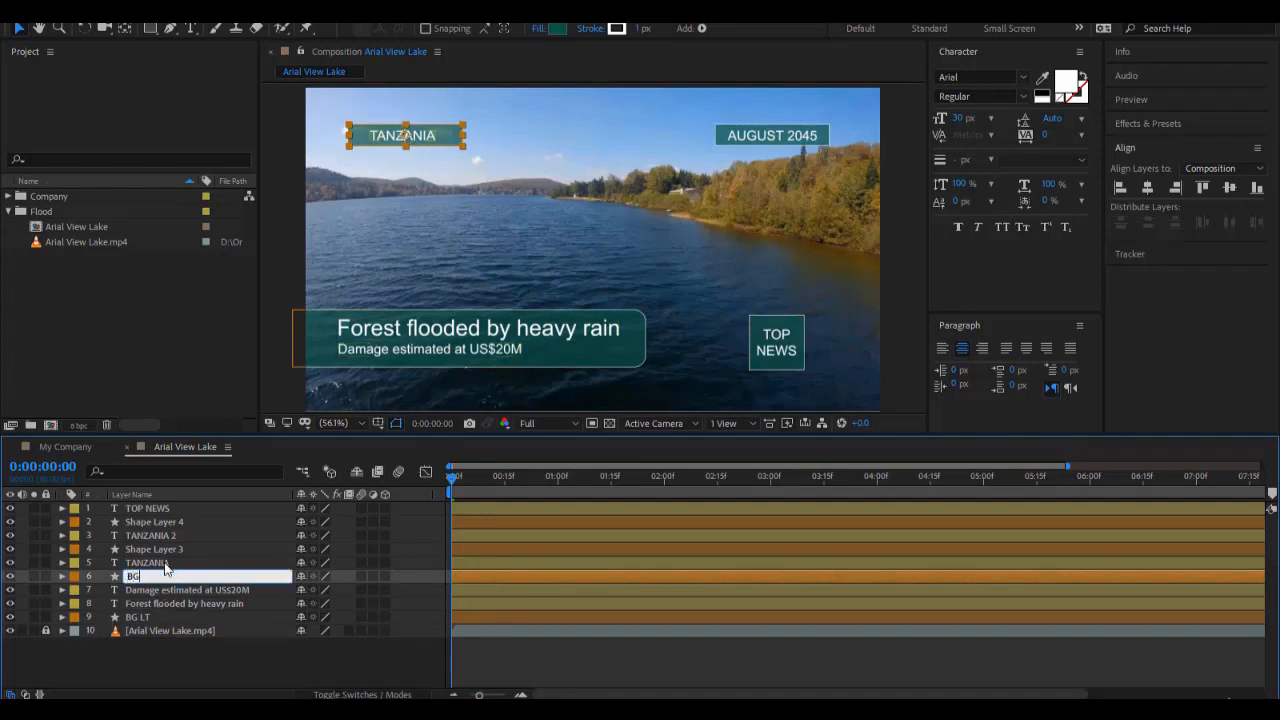
text( Place)
Rename the AUGUST 2045 box's shape layer "BG Date" and its text layer "August 2045".
click(175, 550)
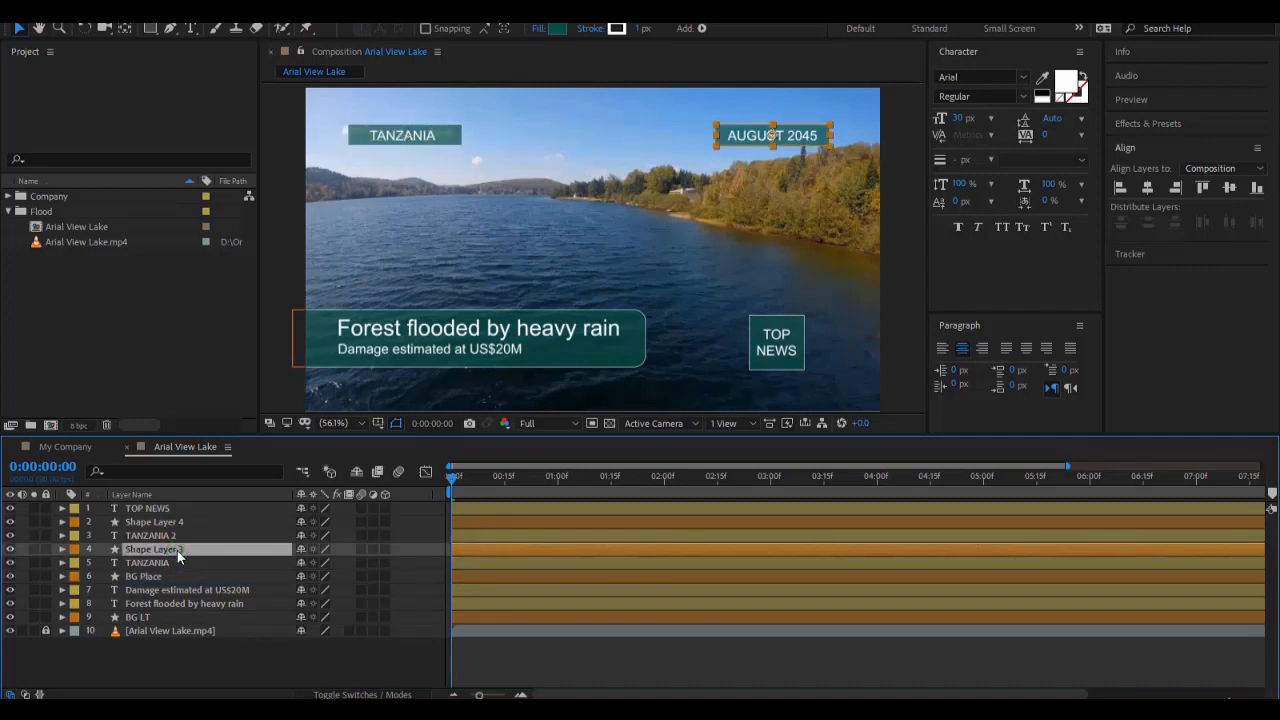
key(Return)
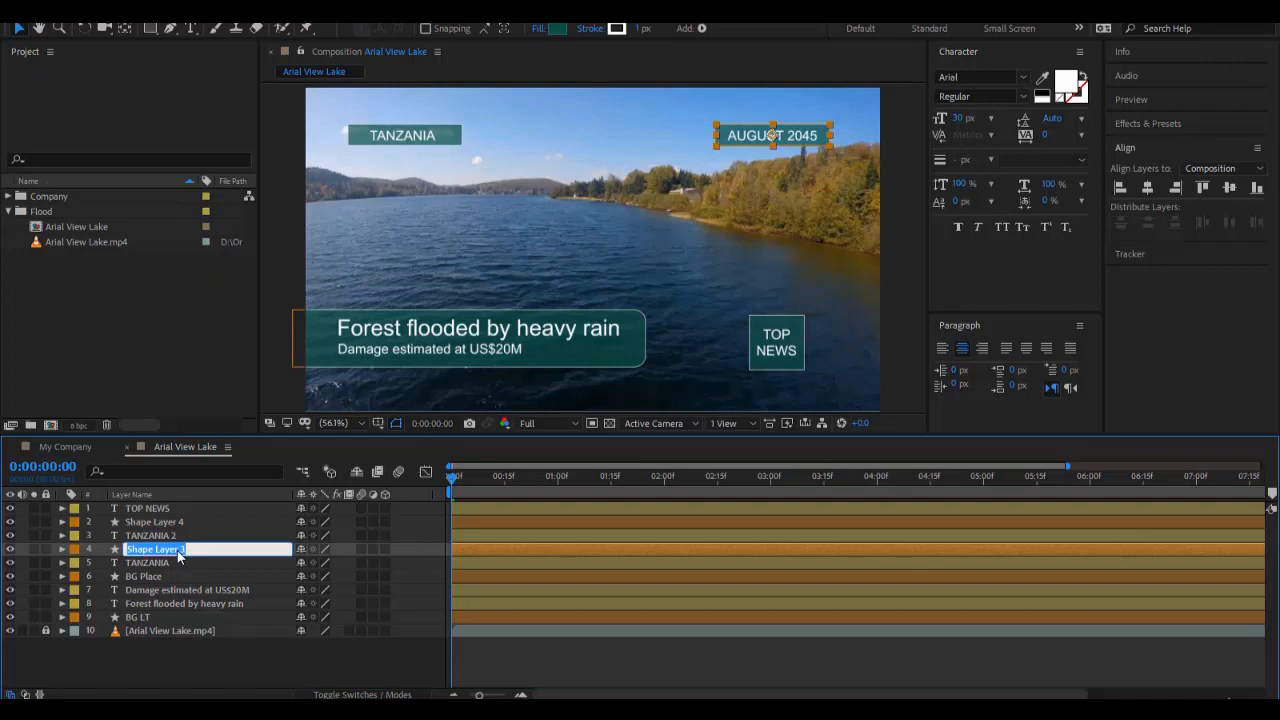
text(BG Date)
click(163, 536)
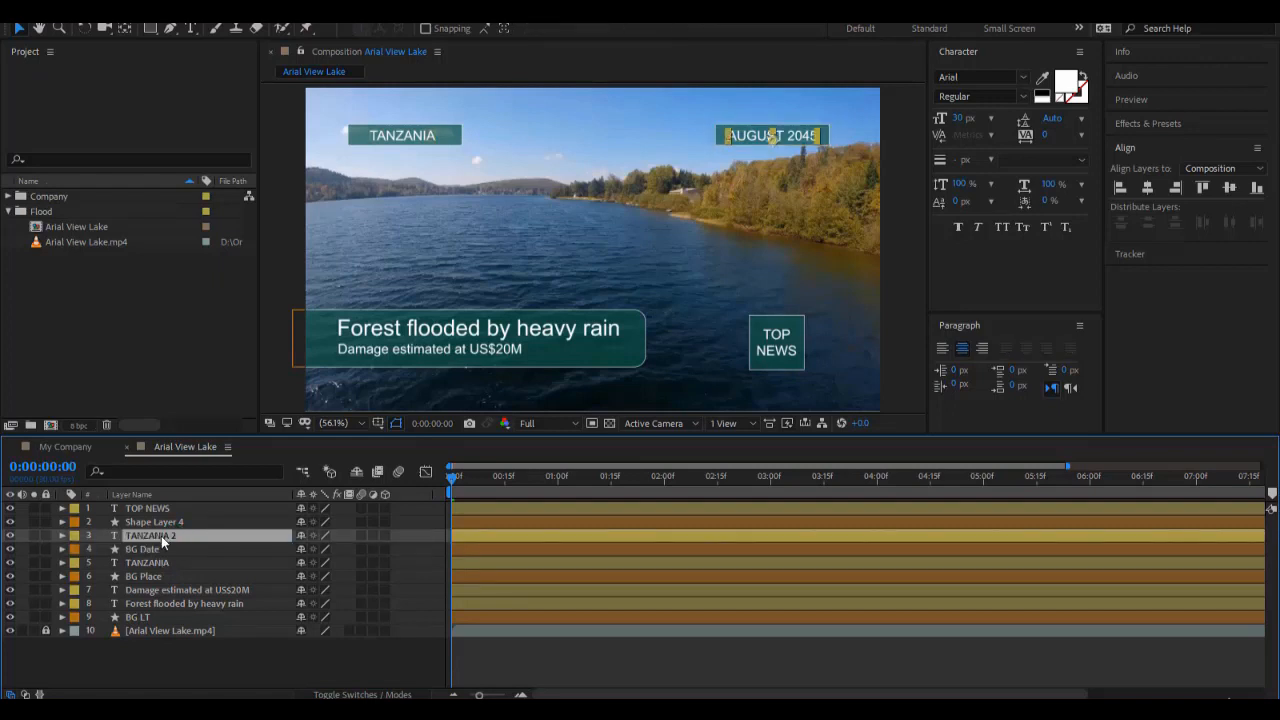
key(Return)
text(Au)
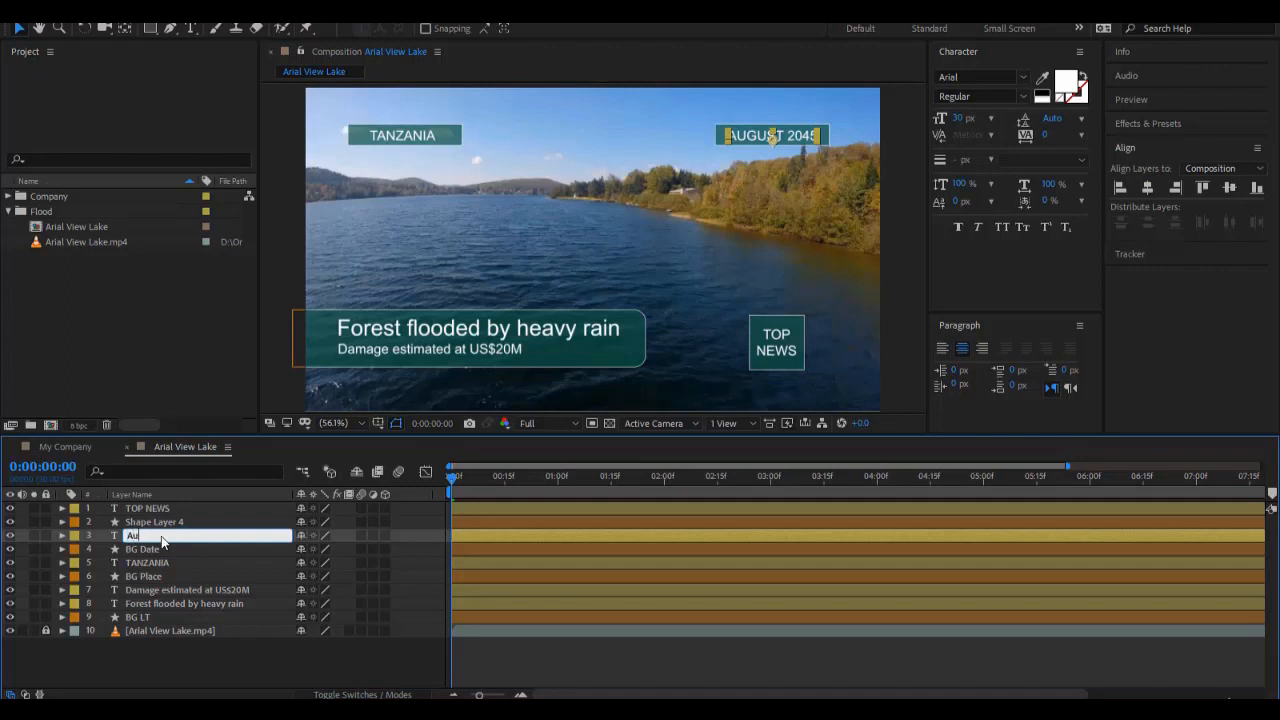
text(gust 2045)
key(Return)
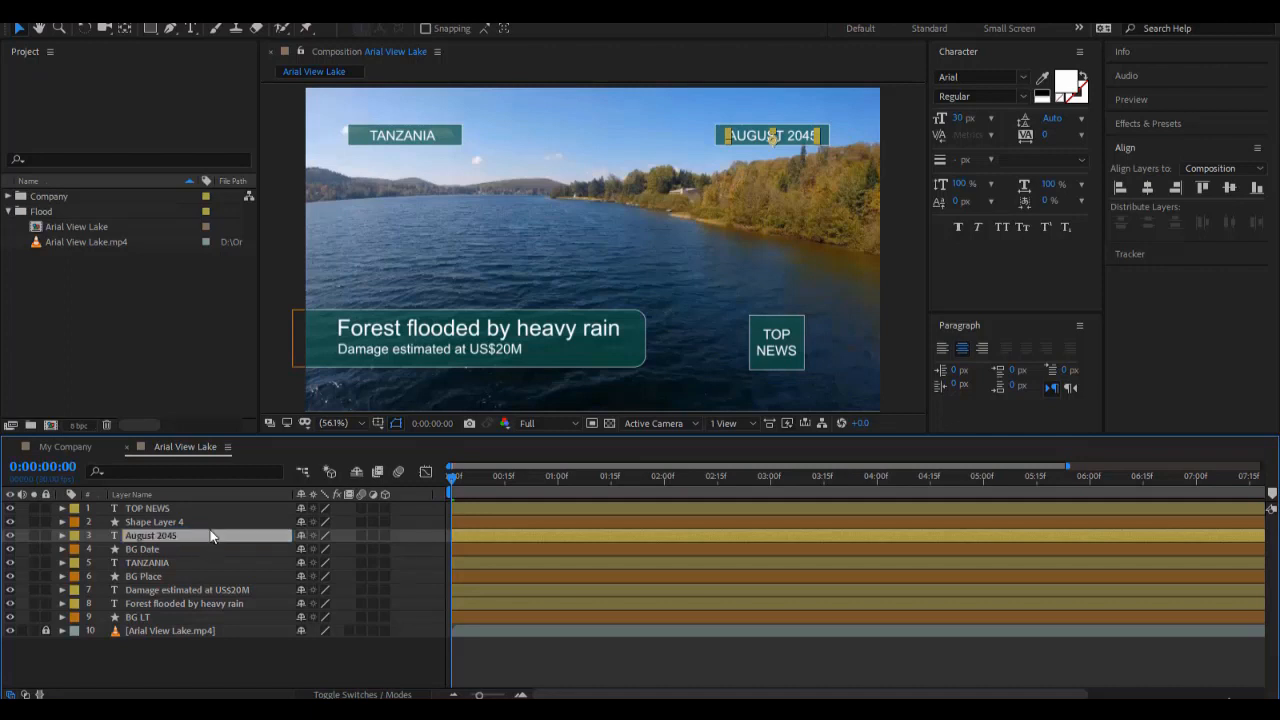
Rename the TOP NEWS square's shape layer "BG TN" and deselect all layers.
click(176, 523)
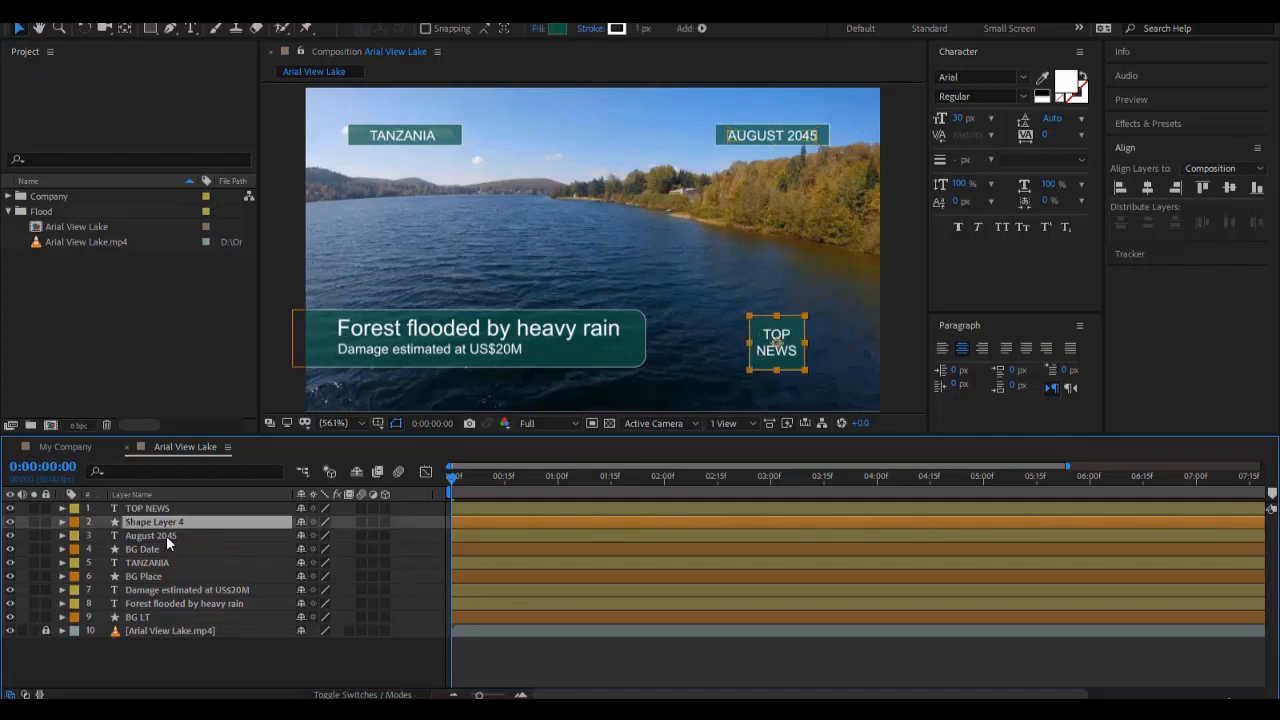
key(Return)
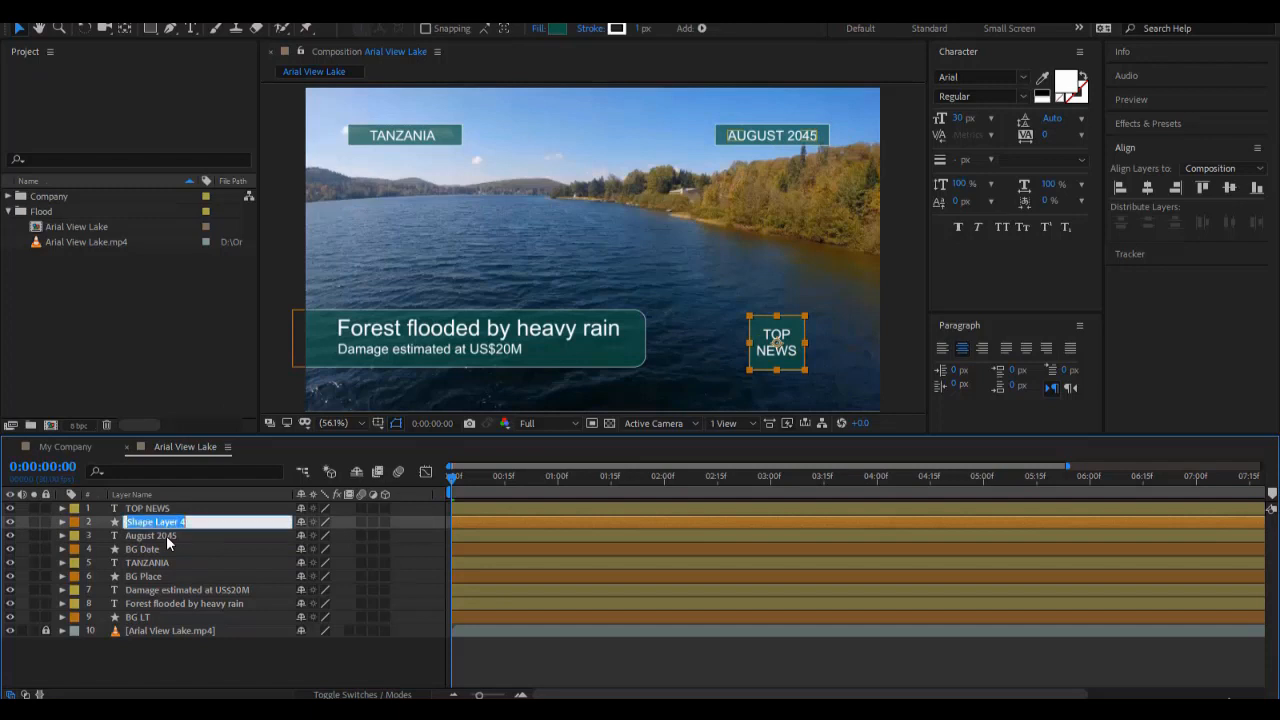
text(BG TN)
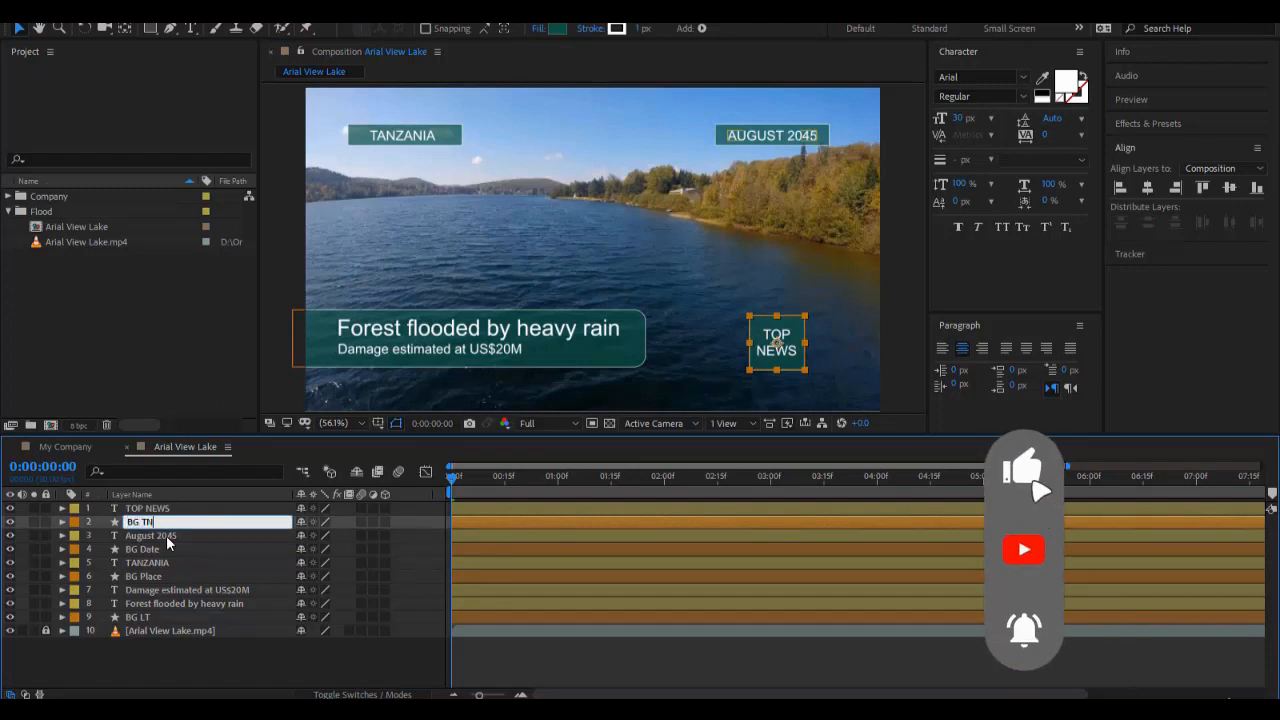
key(Return)
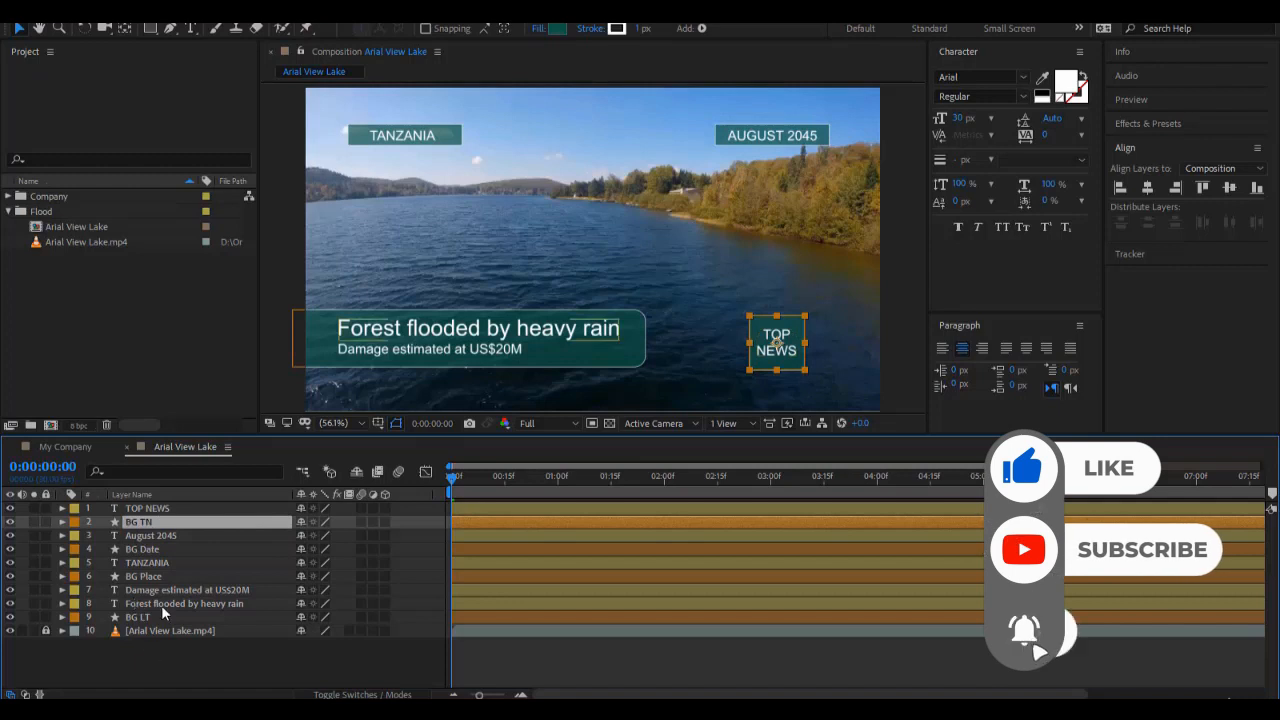
click(171, 659)
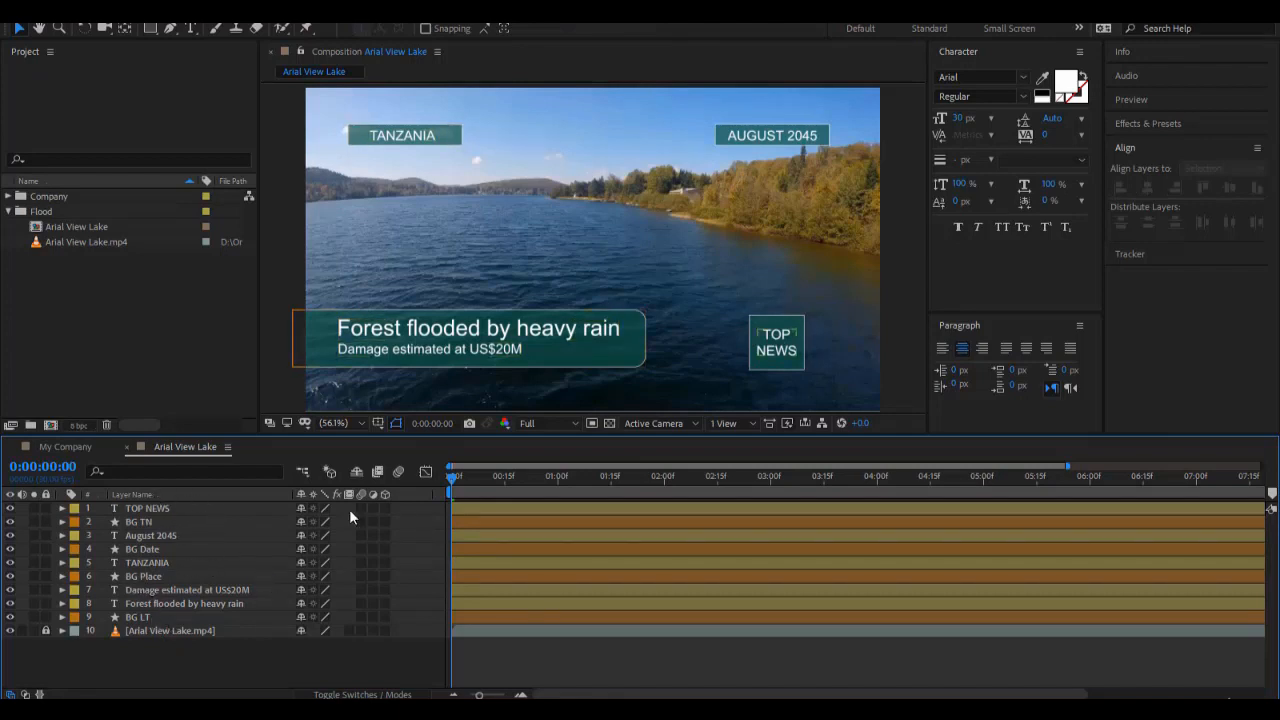
click(575, 365)
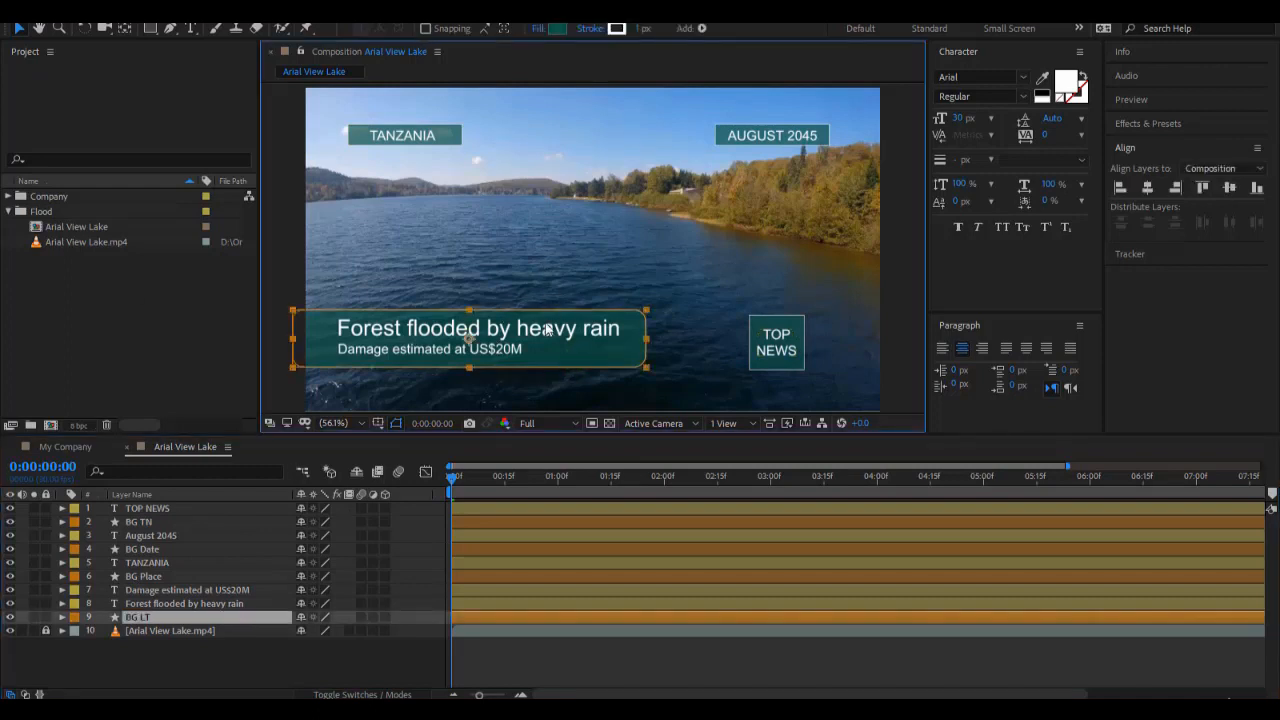
click(296, 270)
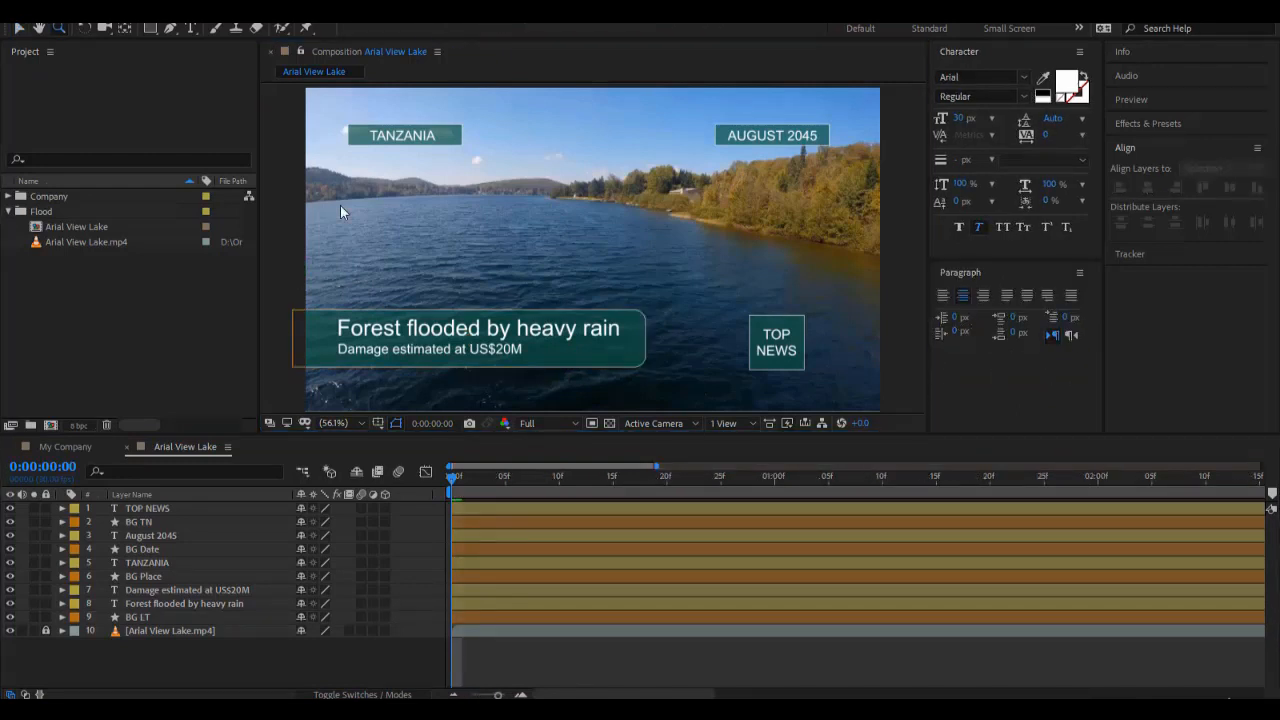
Reset the Default workspace to its saved layout with the Selection tool active, and close the Libraries panel.
key(v)
click(869, 30)
click(892, 30)
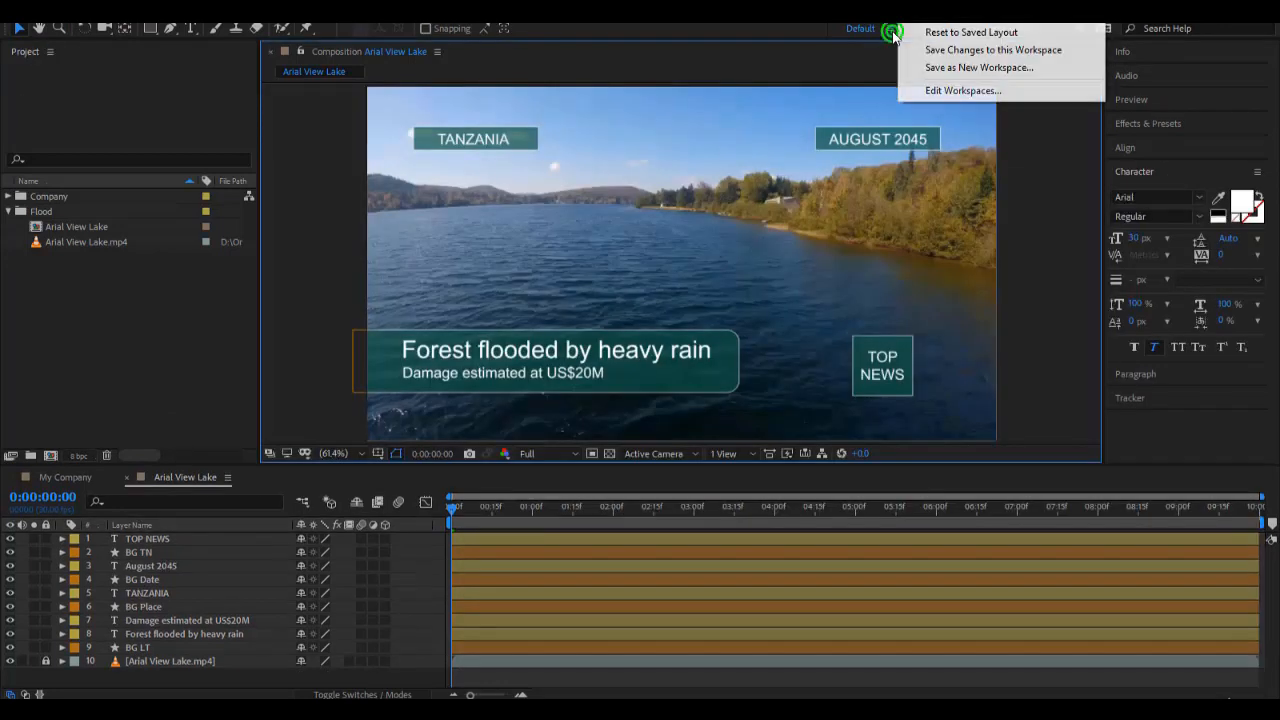
click(965, 32)
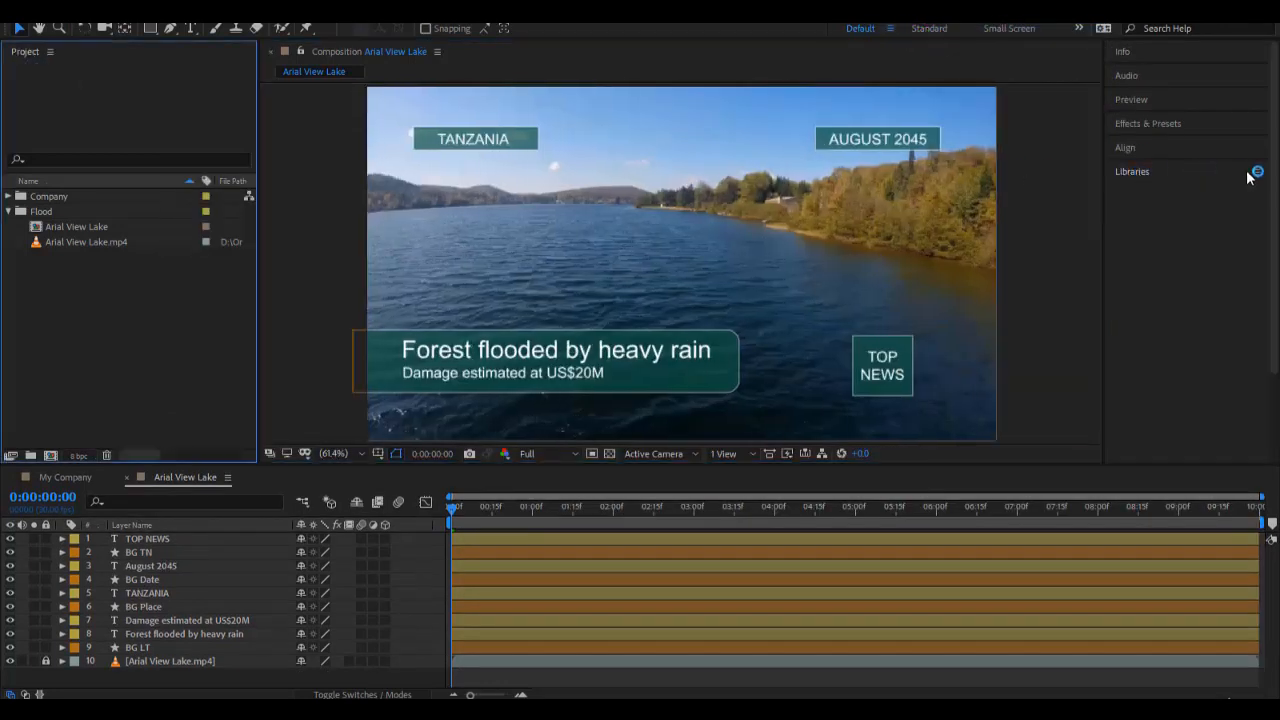
click(1256, 172)
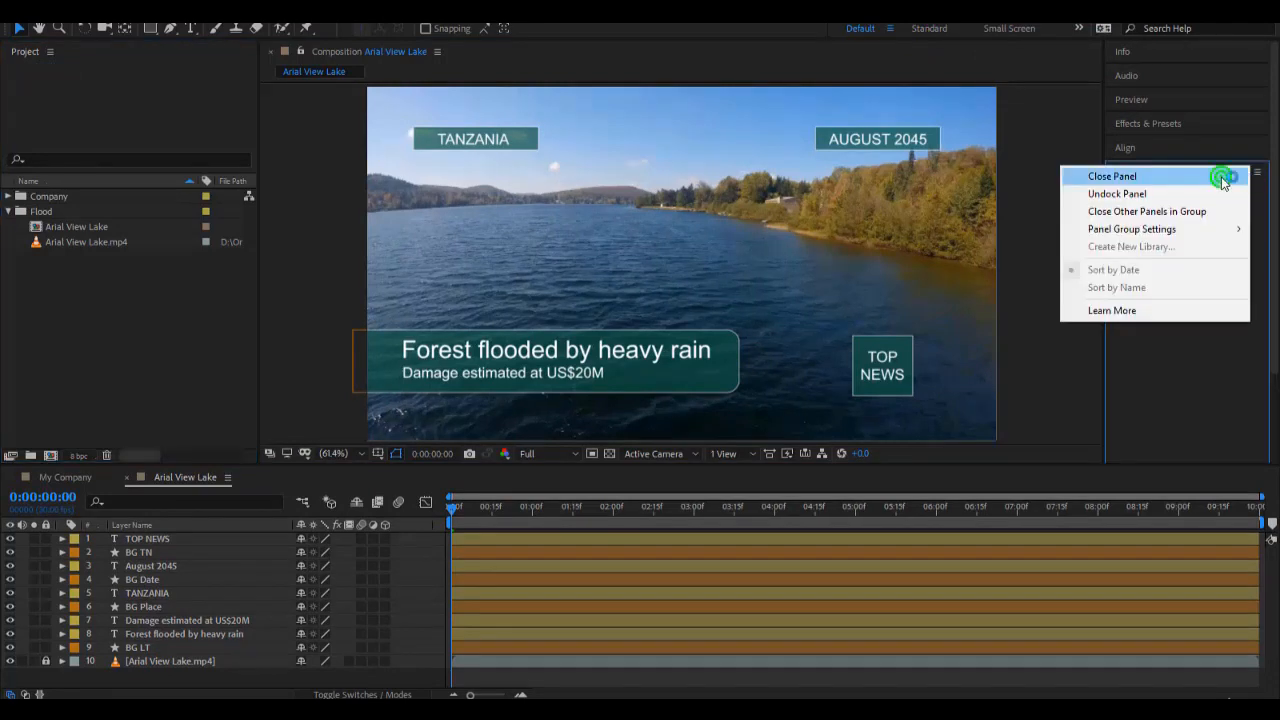
click(1224, 178)
click(1023, 277)
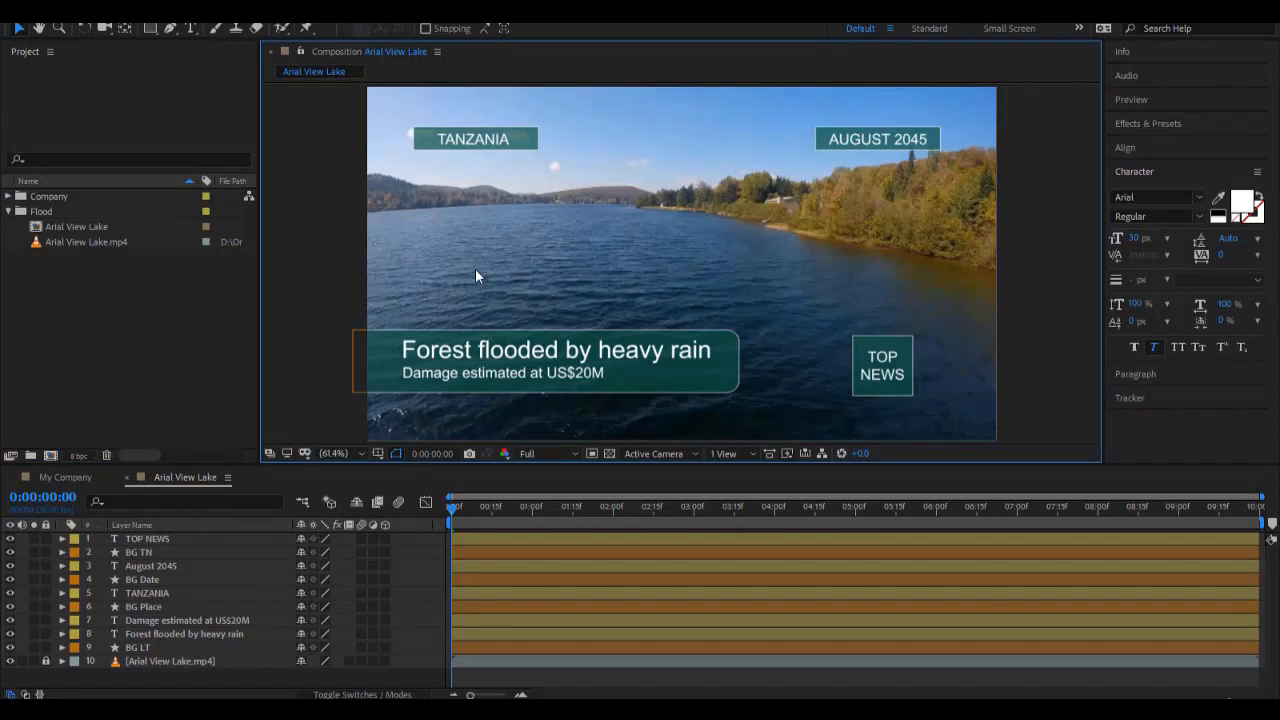
click(530, 146)
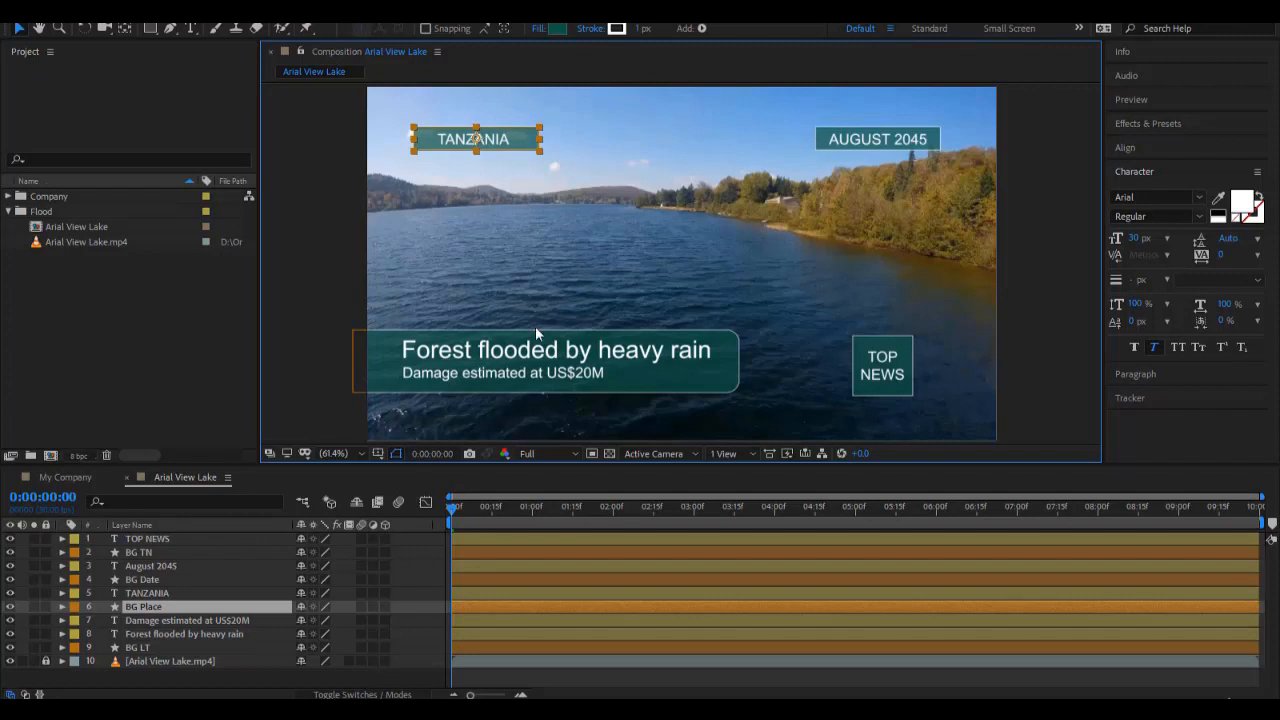
click(684, 388)
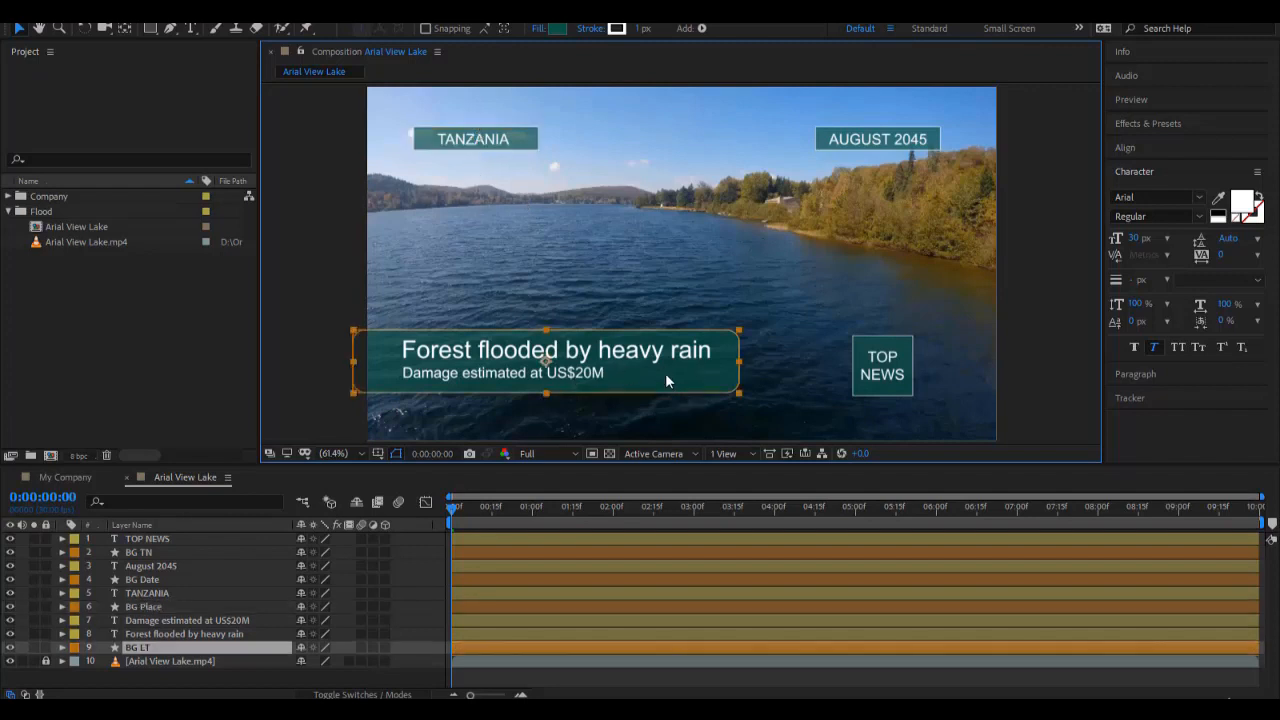
click(520, 140)
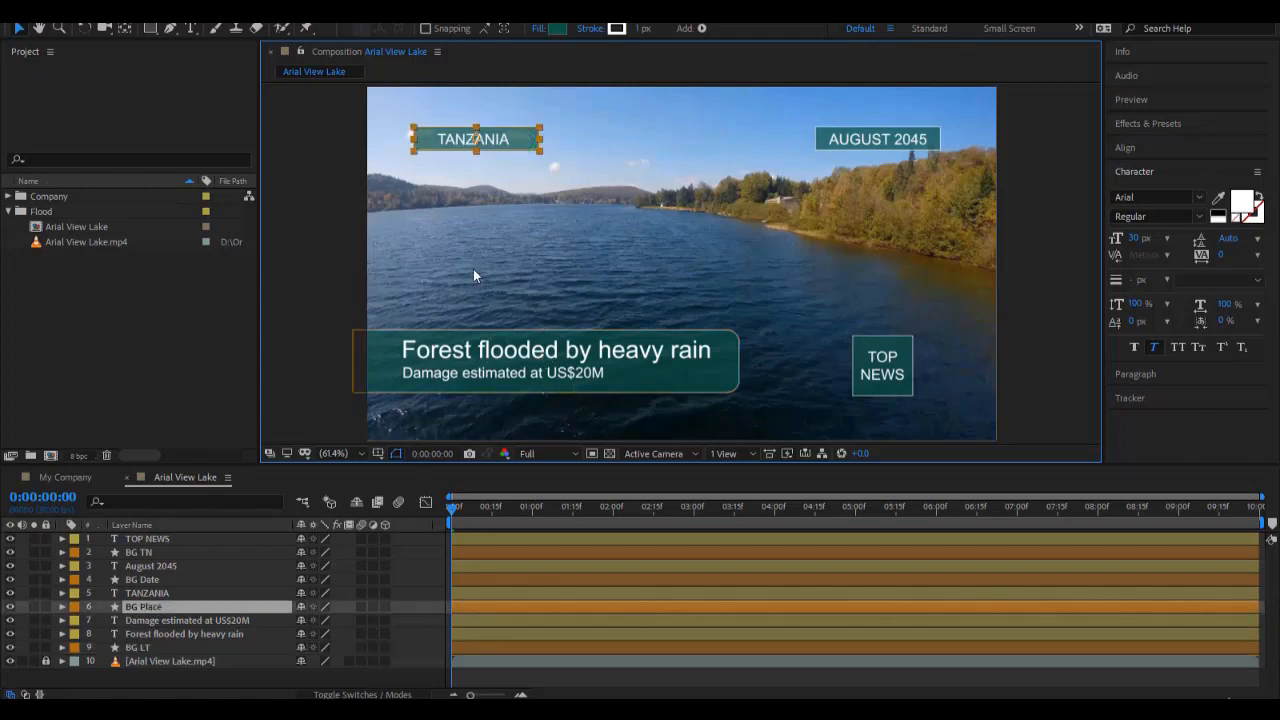
click(320, 248)
Try to make the TANZANIA box taller by stretching its layer's vertical scale to about 141%.
click(517, 141)
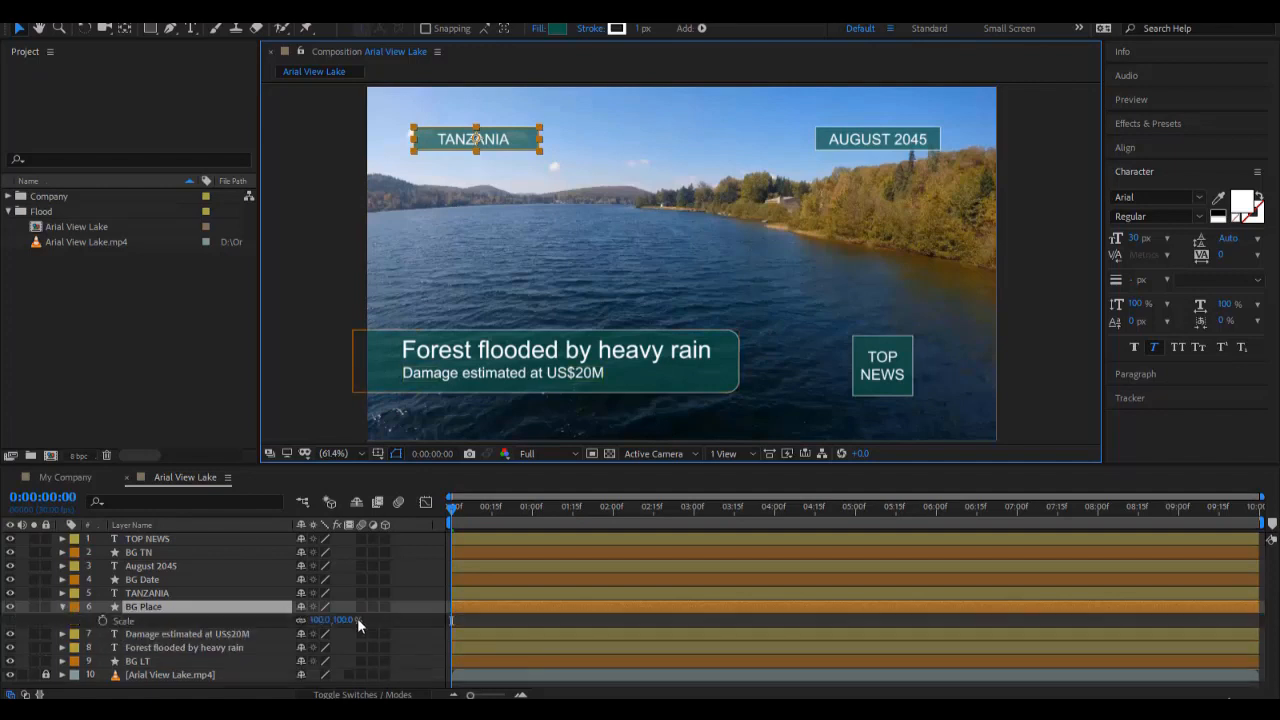
drag(477, 128, 476, 120)
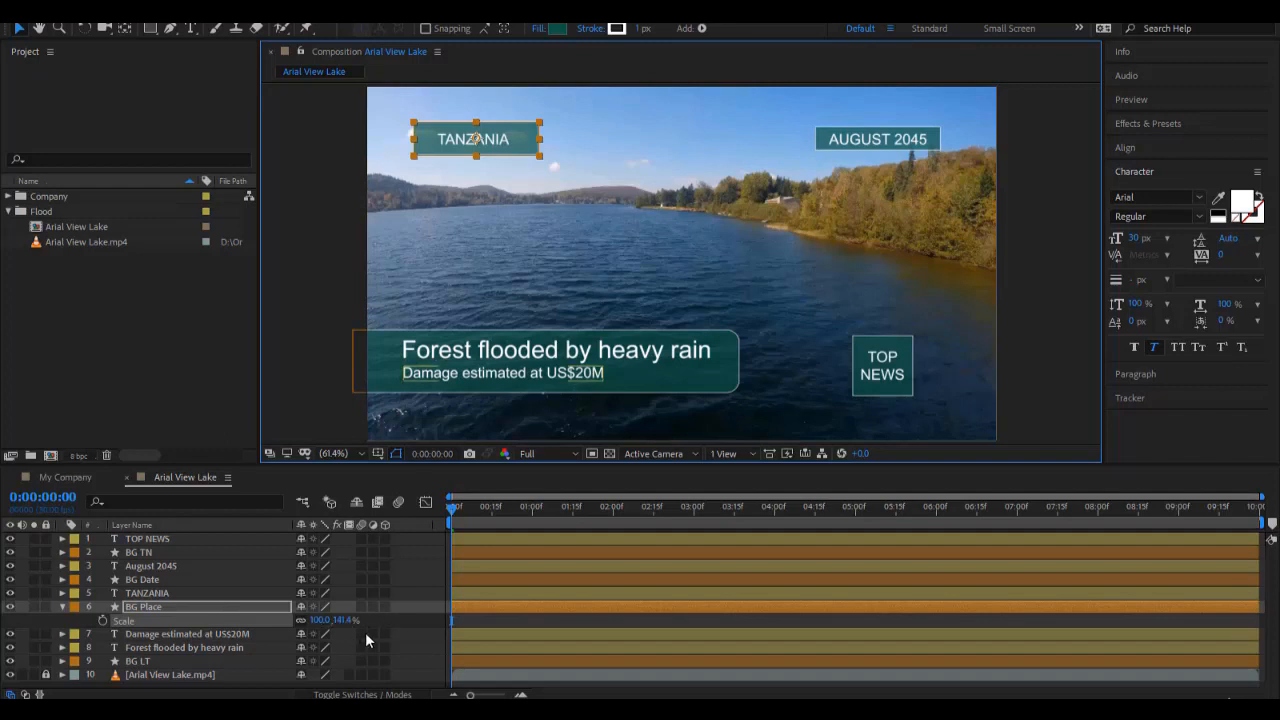
key(ctrl+z)
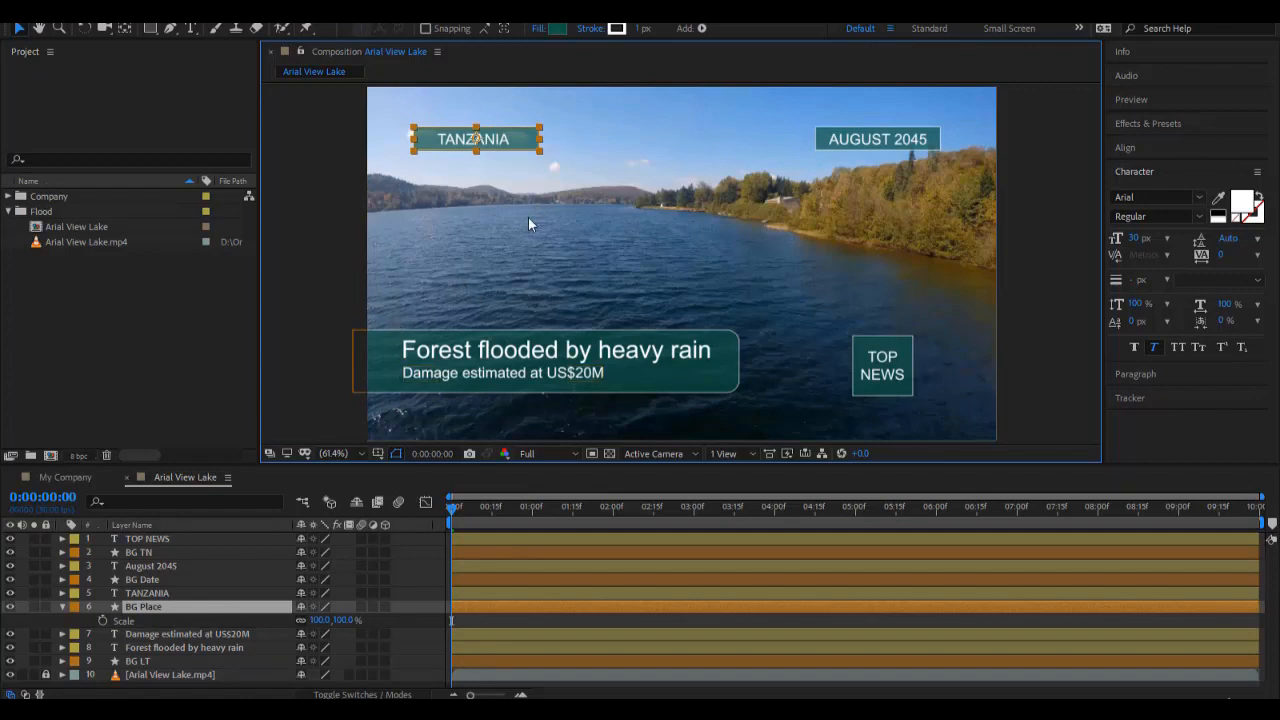
Expand the BG Place layer's contents down to the size, position and roundness properties of Rectangle Path 1.
click(63, 607)
click(63, 607)
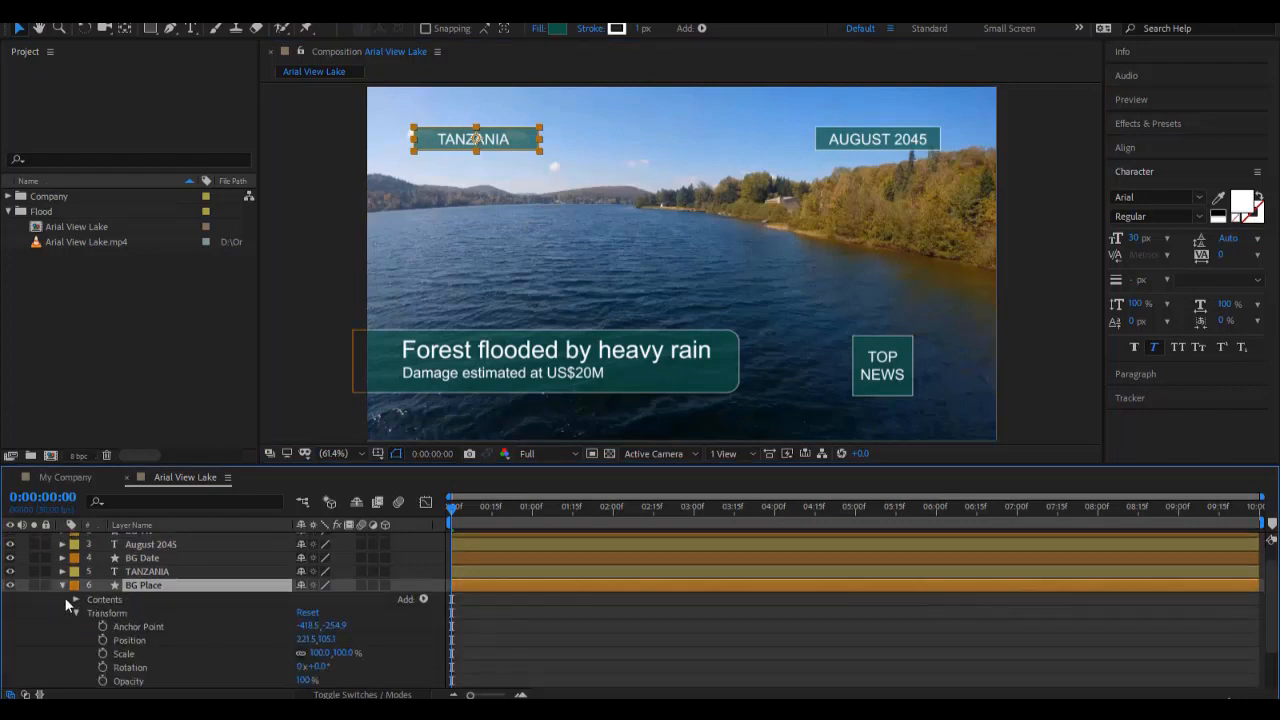
click(73, 611)
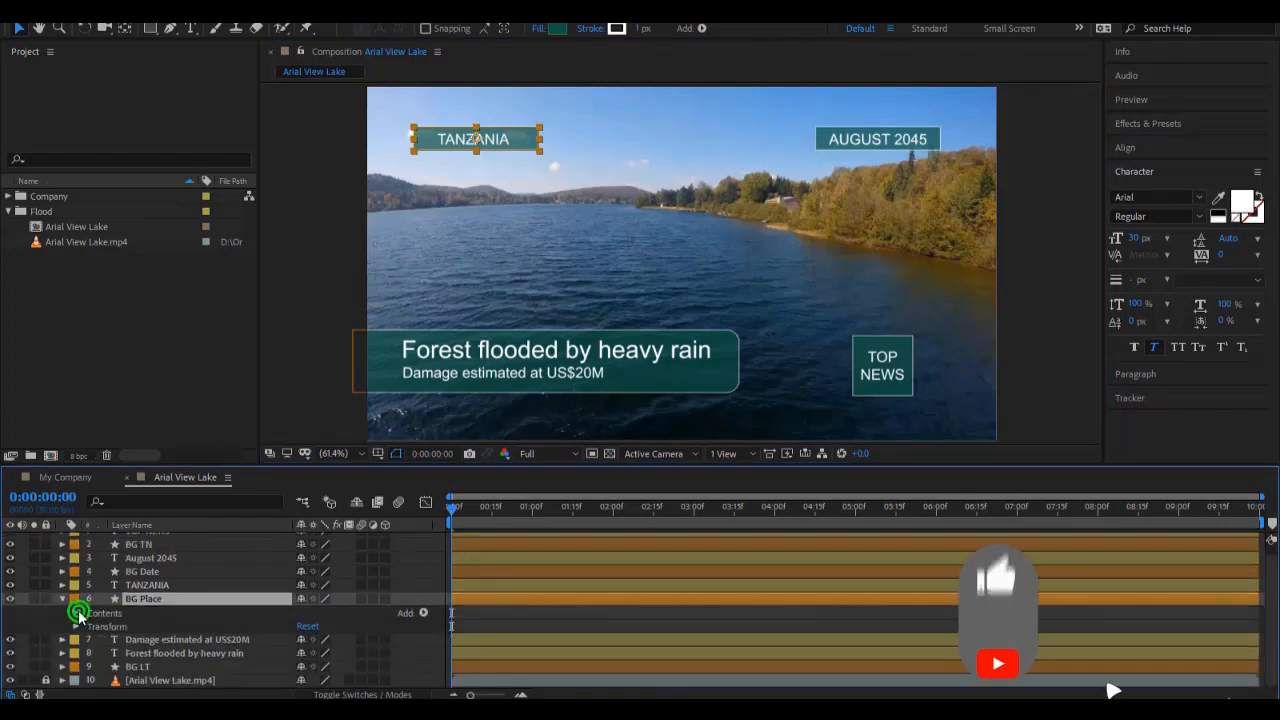
click(77, 612)
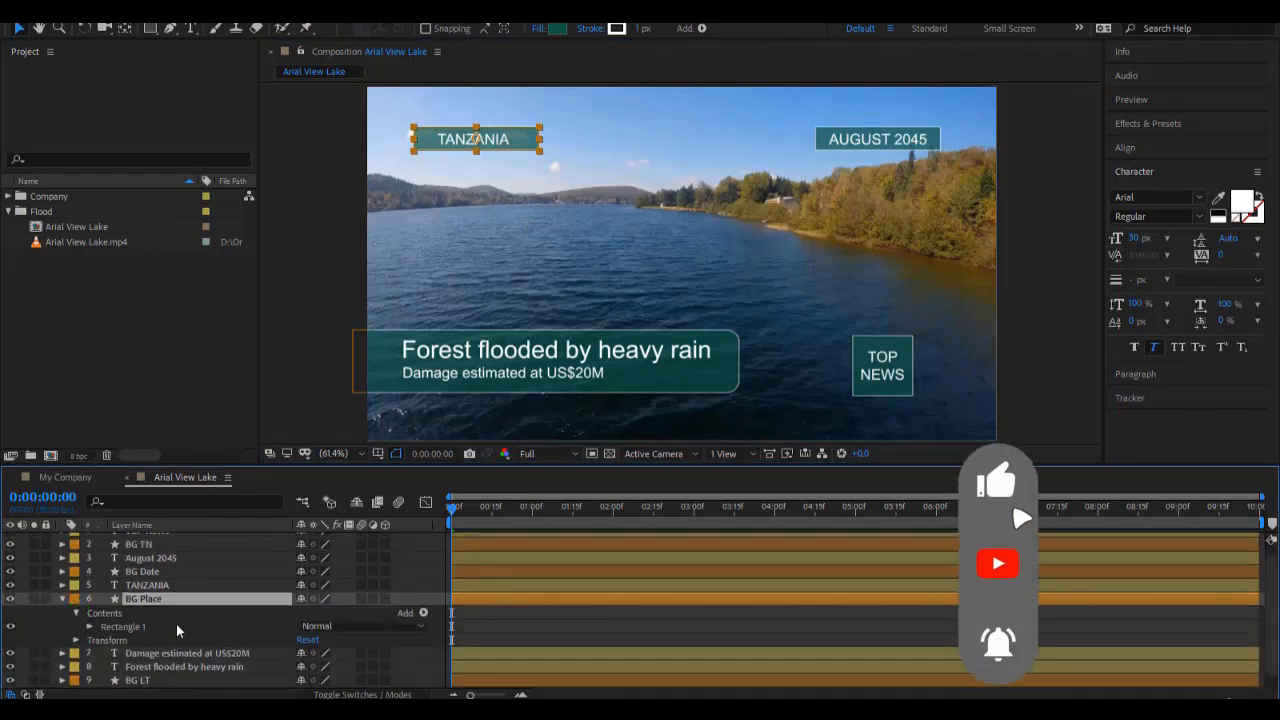
click(91, 627)
scroll(177, 634, down, 3)
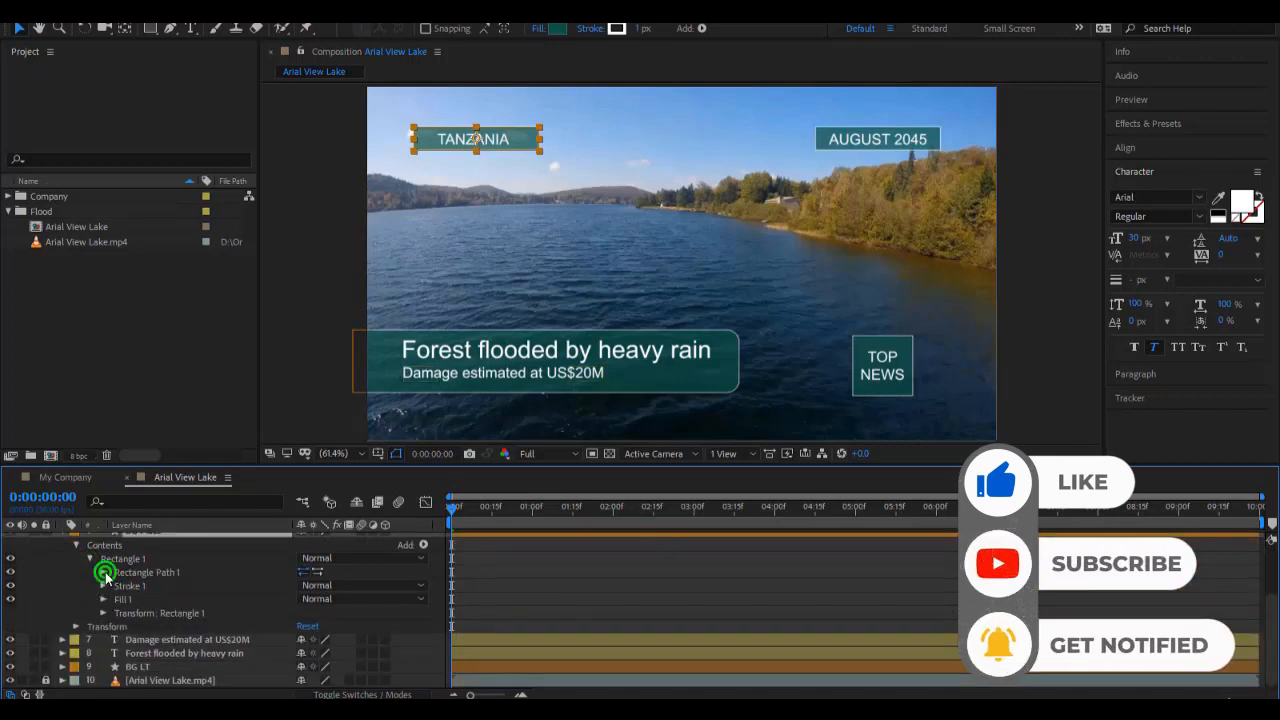
click(104, 572)
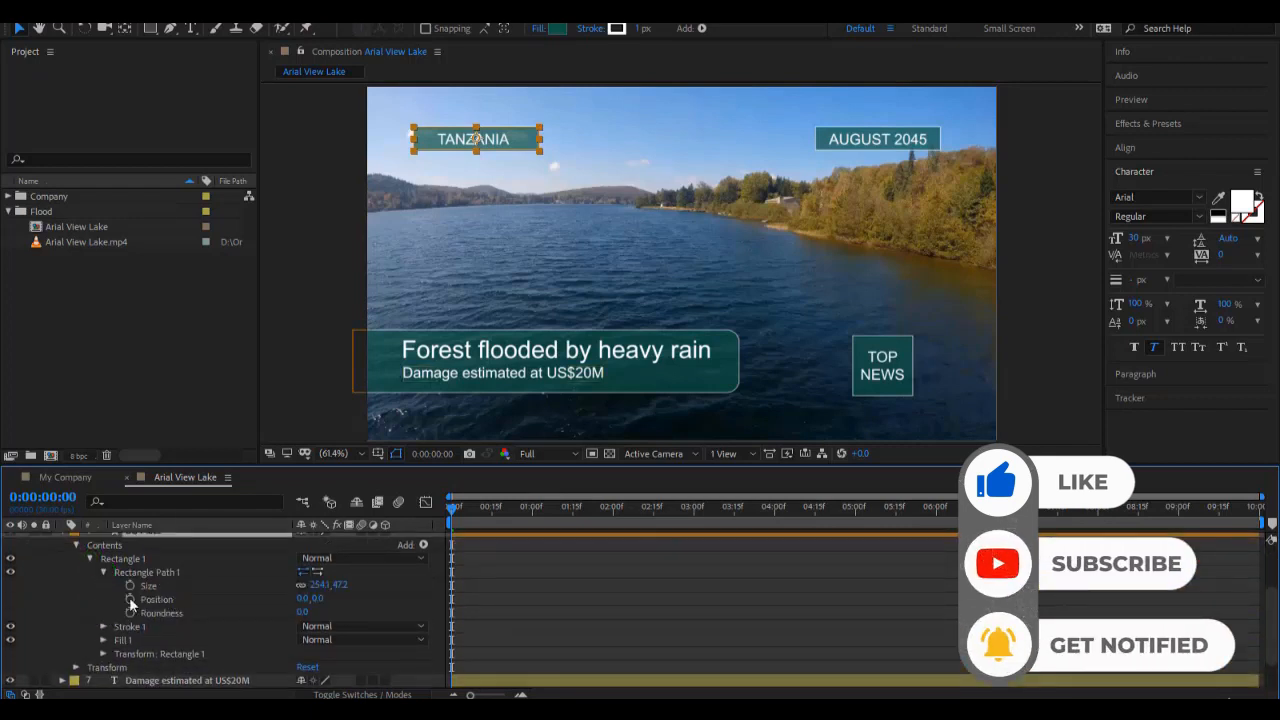
Unlink the size proportions of the TANZANIA box's rectangle path and set its size to 260 by 60.
click(297, 585)
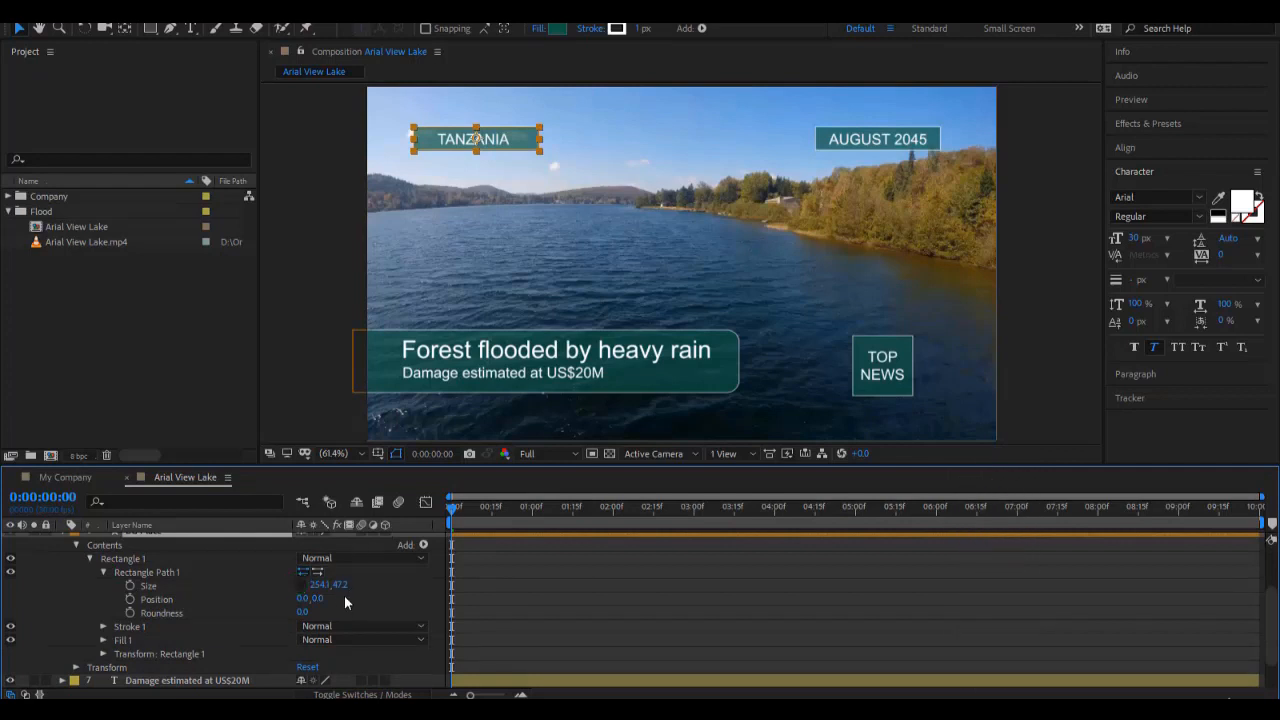
click(320, 585)
text(260)
click(361, 592)
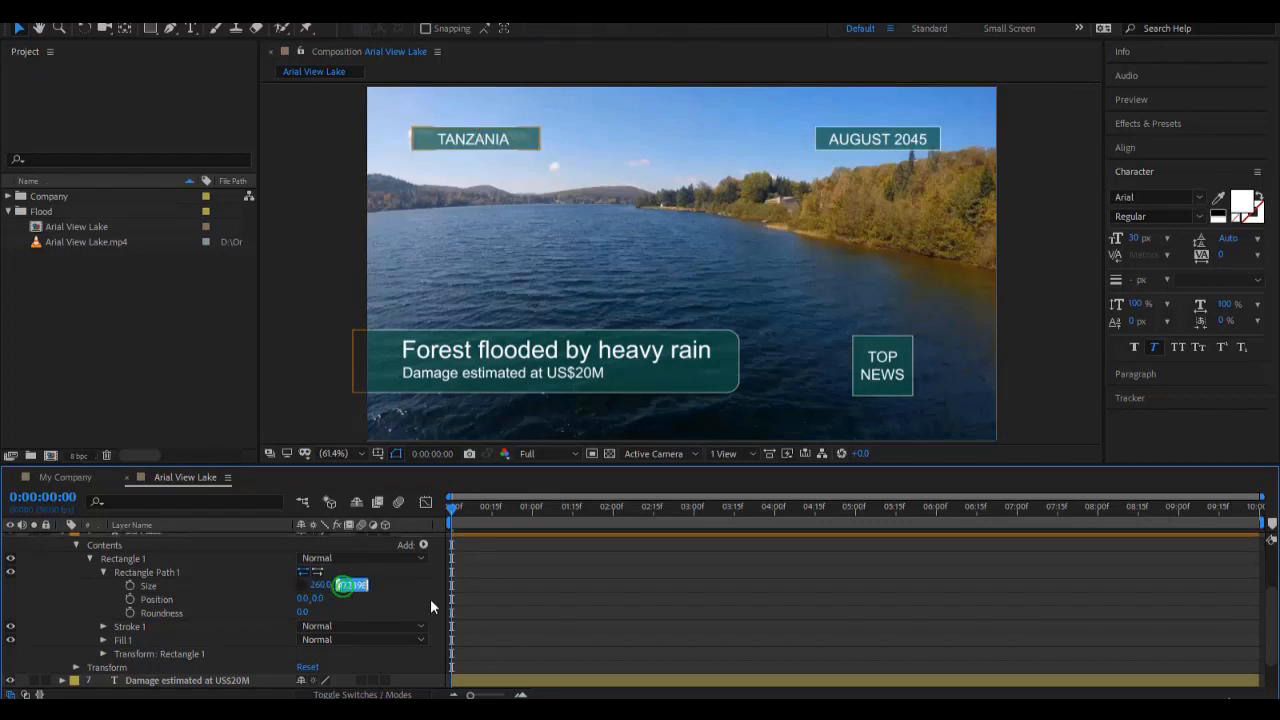
text(60)
key(Return)
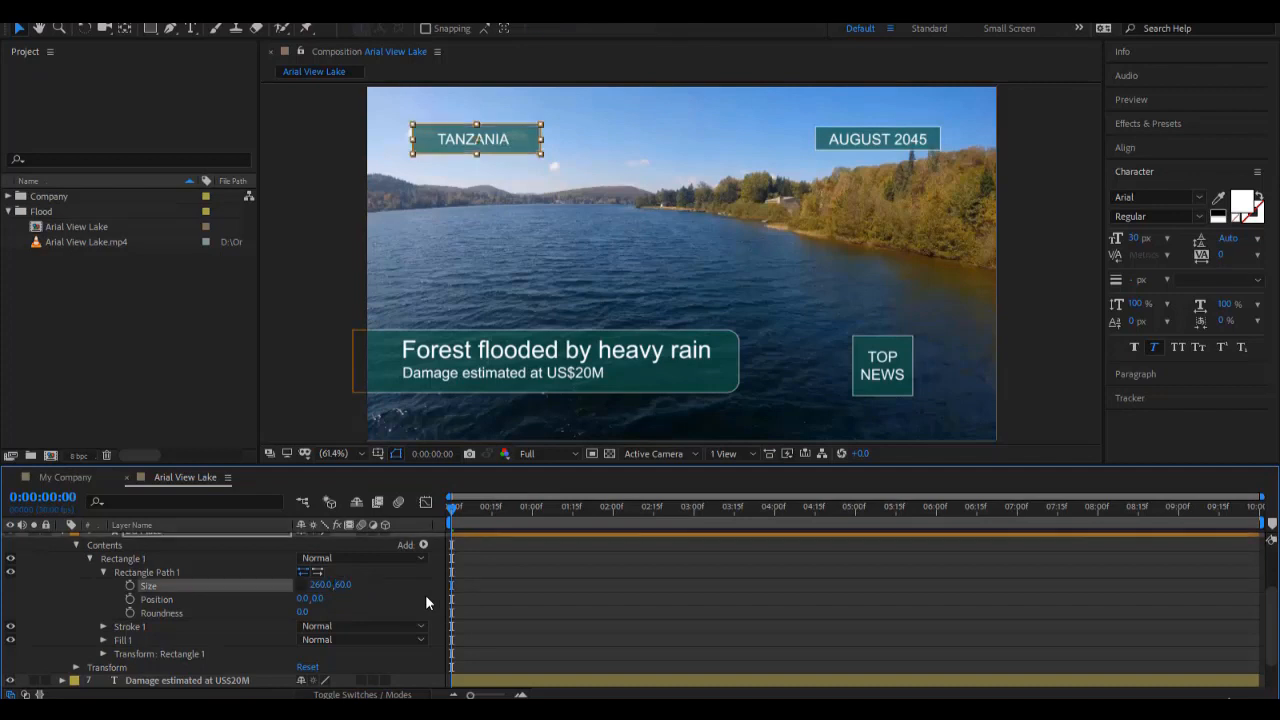
Expand the BG Date layer's contents down to the size, position and roundness properties of Rectangle Path 1.
click(517, 612)
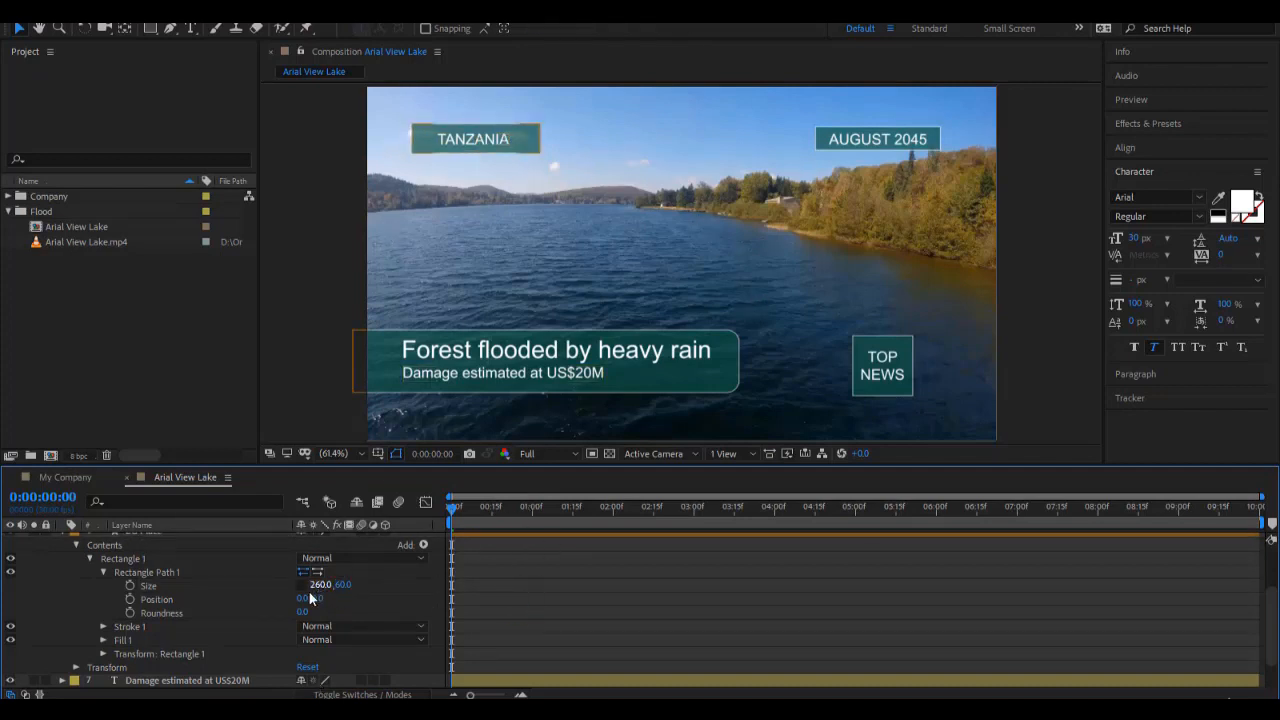
click(930, 140)
scroll(340, 602, up, 3)
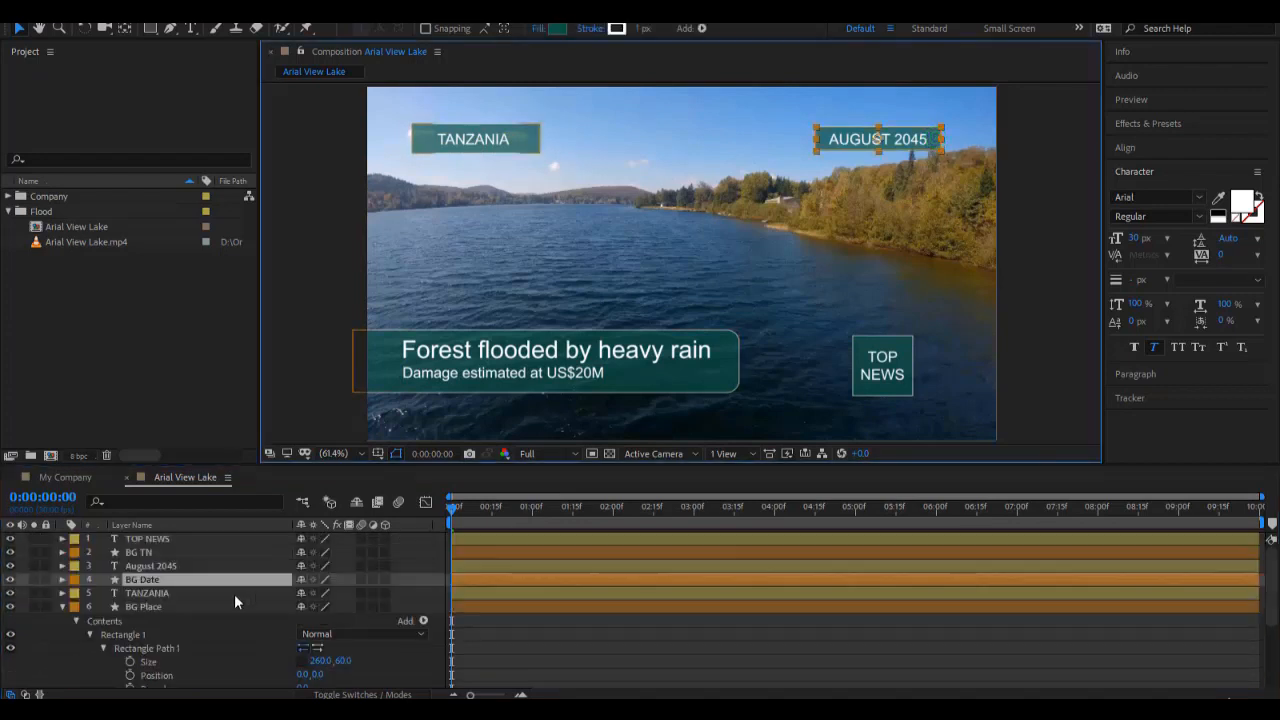
click(62, 580)
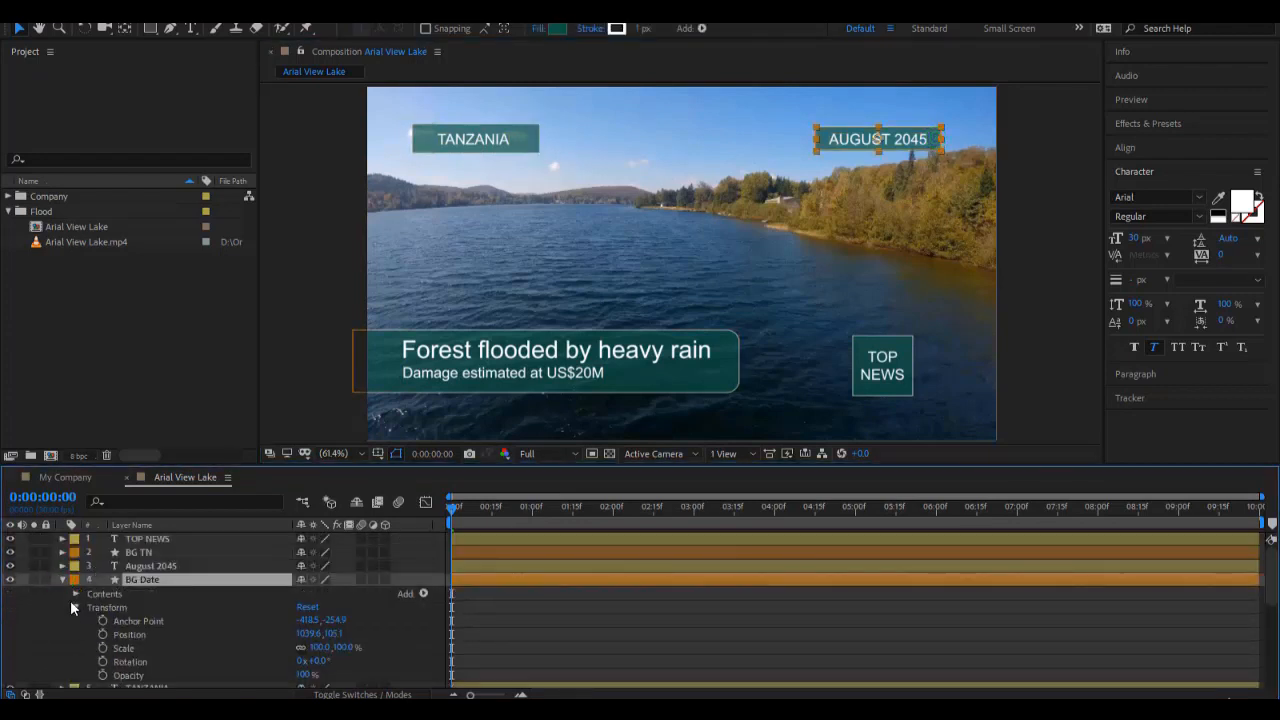
click(75, 594)
click(91, 607)
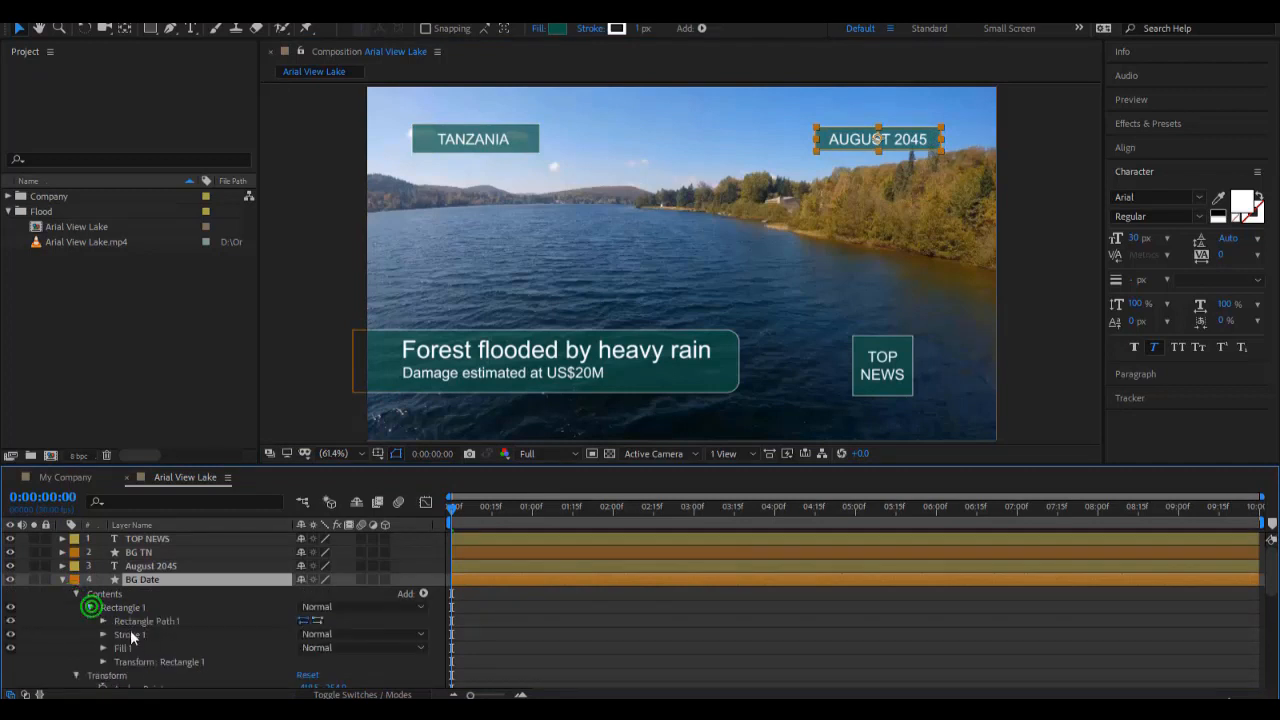
click(103, 621)
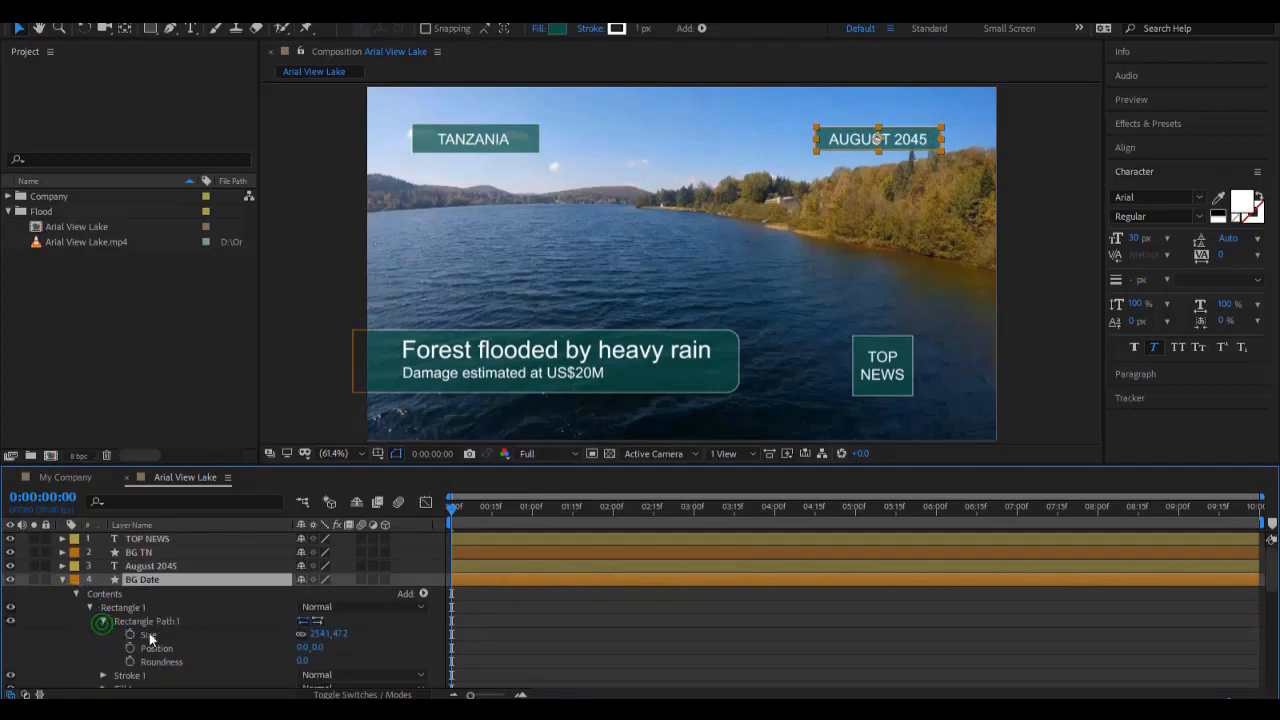
Unlink the size proportions of the AUGUST 2045 box's rectangle path, set its size to 260 by 60 and relink the proportions.
click(312, 634)
text(26)
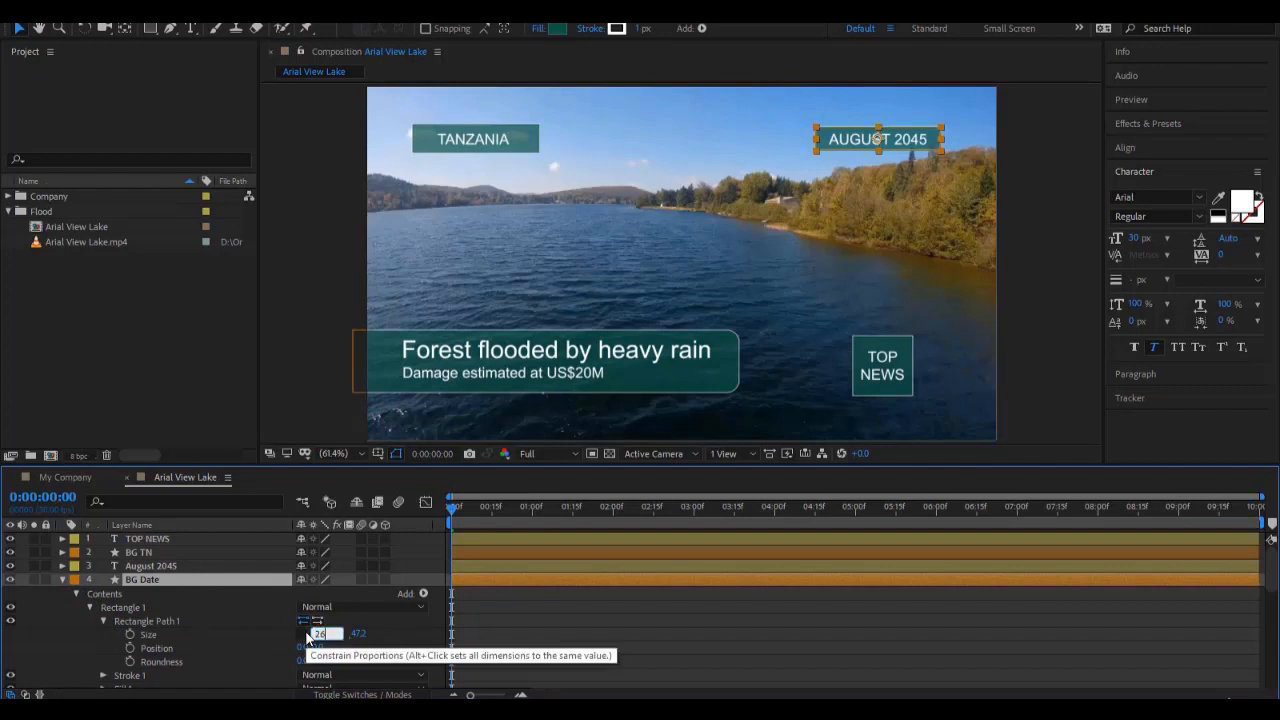
text(0)
key(Tab)
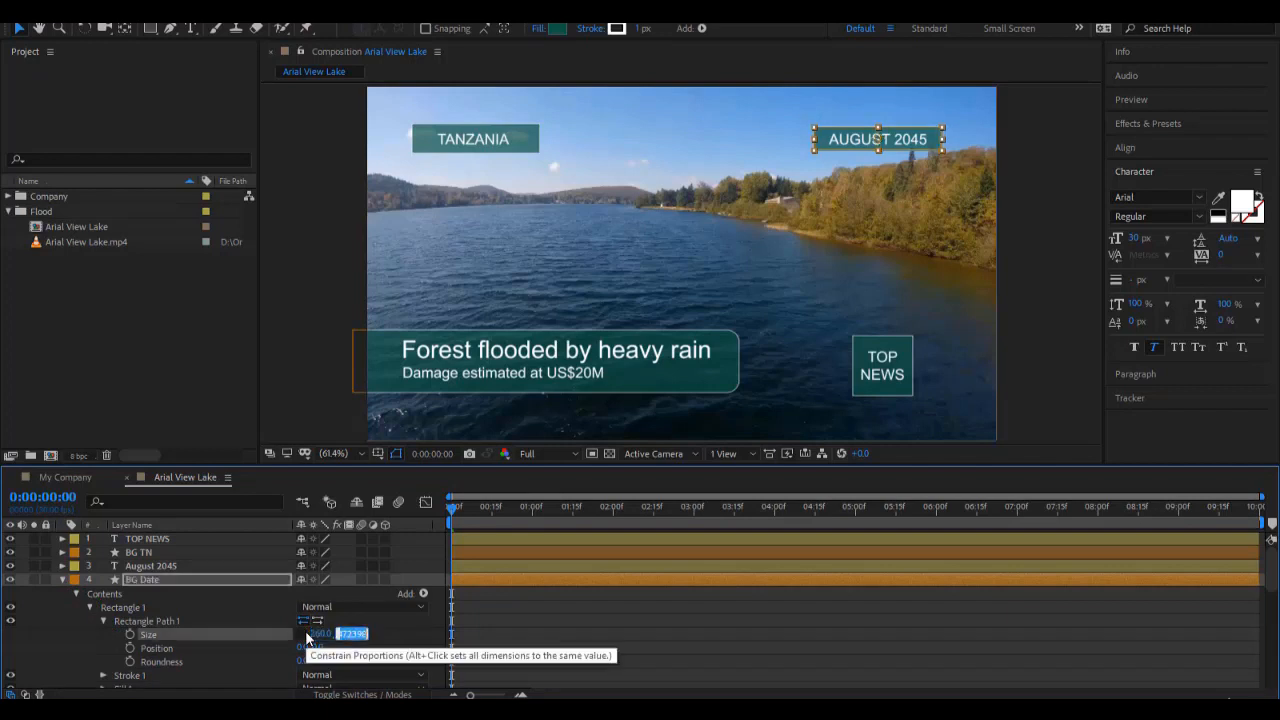
text(60)
key(Return)
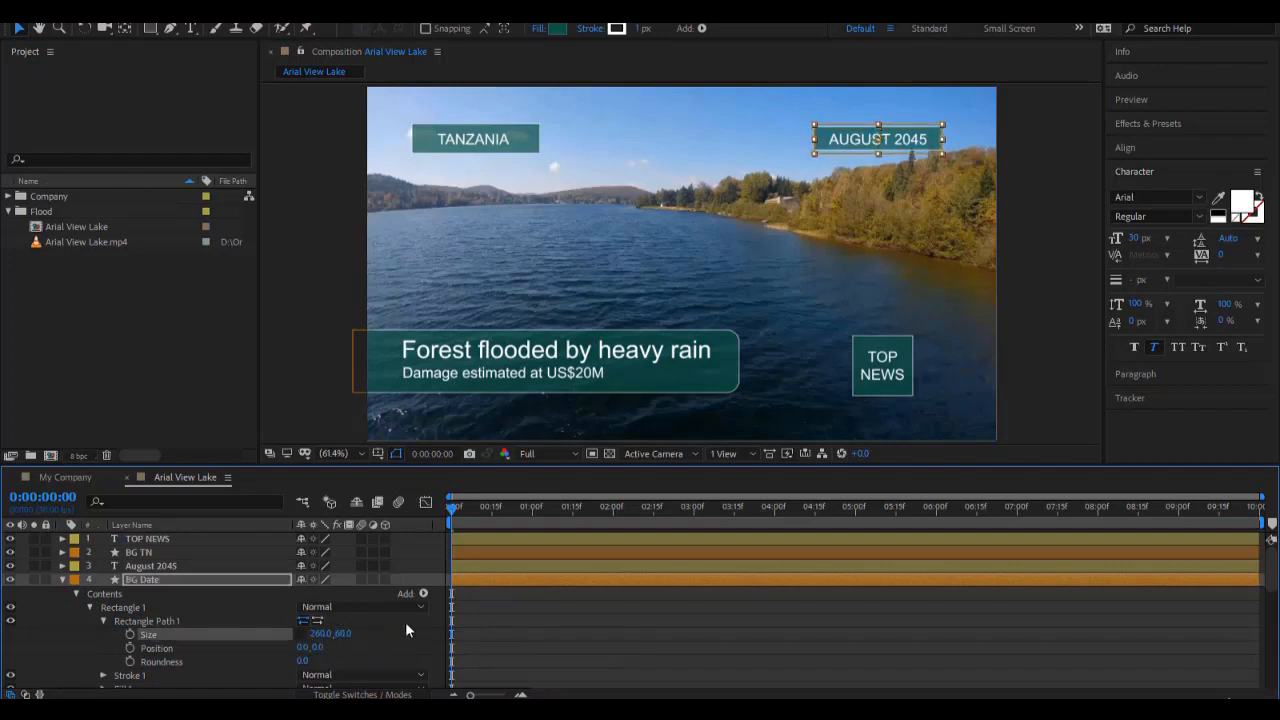
click(293, 627)
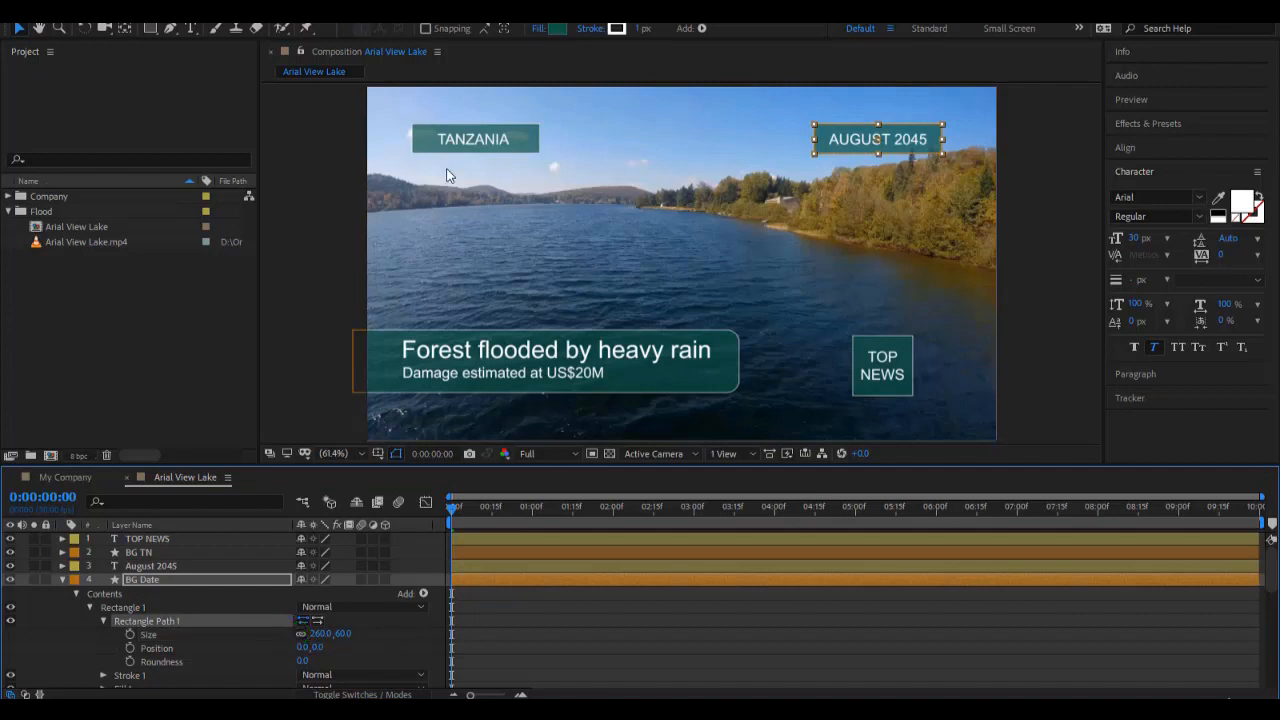
click(790, 622)
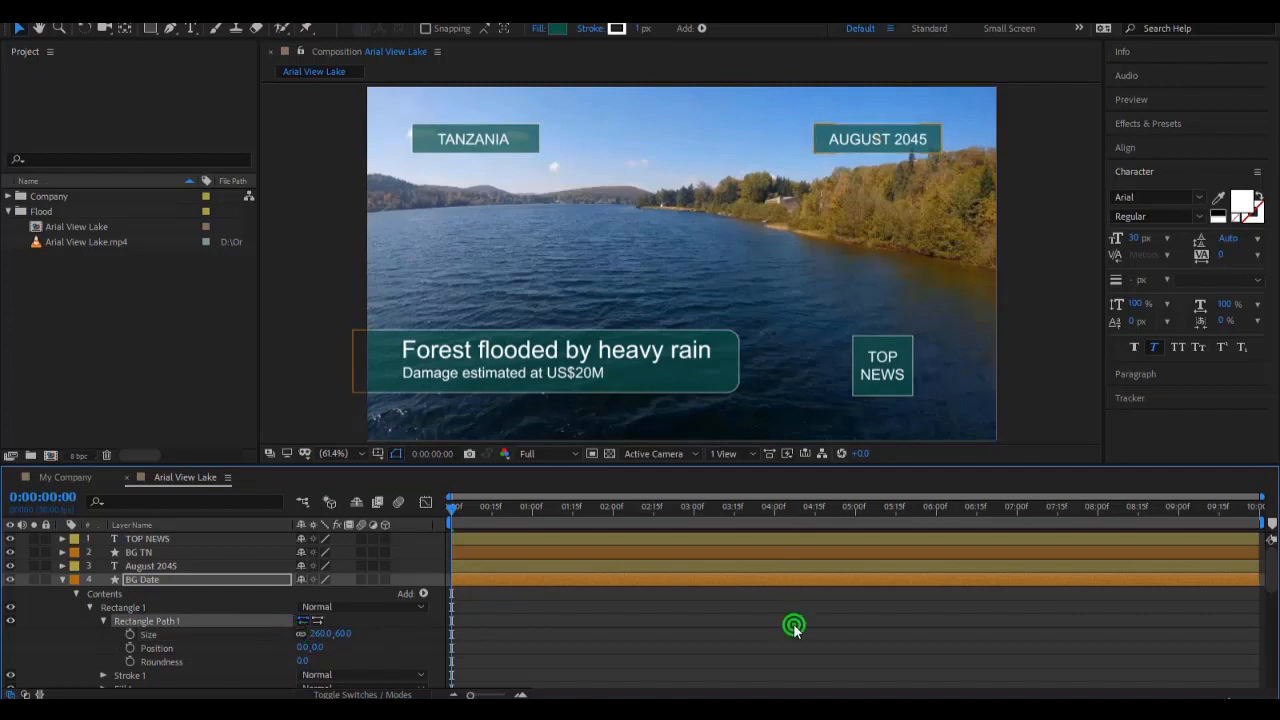
Collapse the BG Date layer and show the Transform properties of the BG Place layer with its Rectangle 1 group collapsed.
click(62, 579)
click(419, 148)
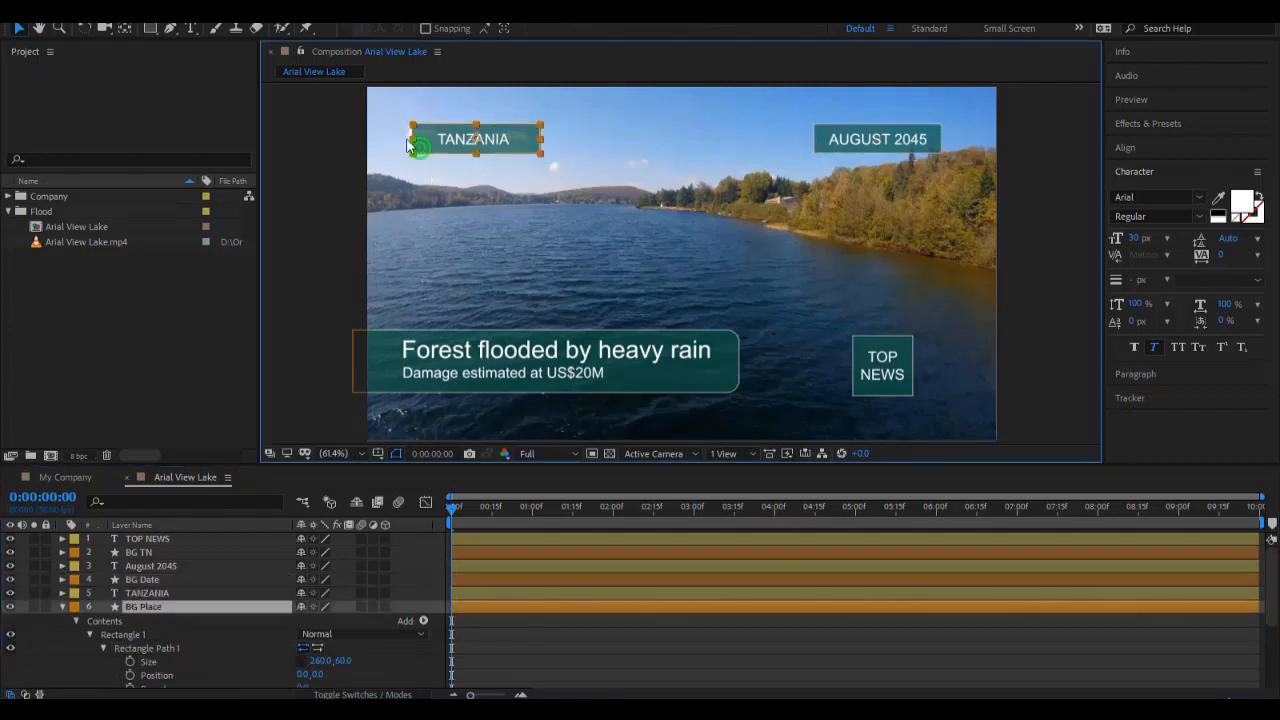
click(90, 635)
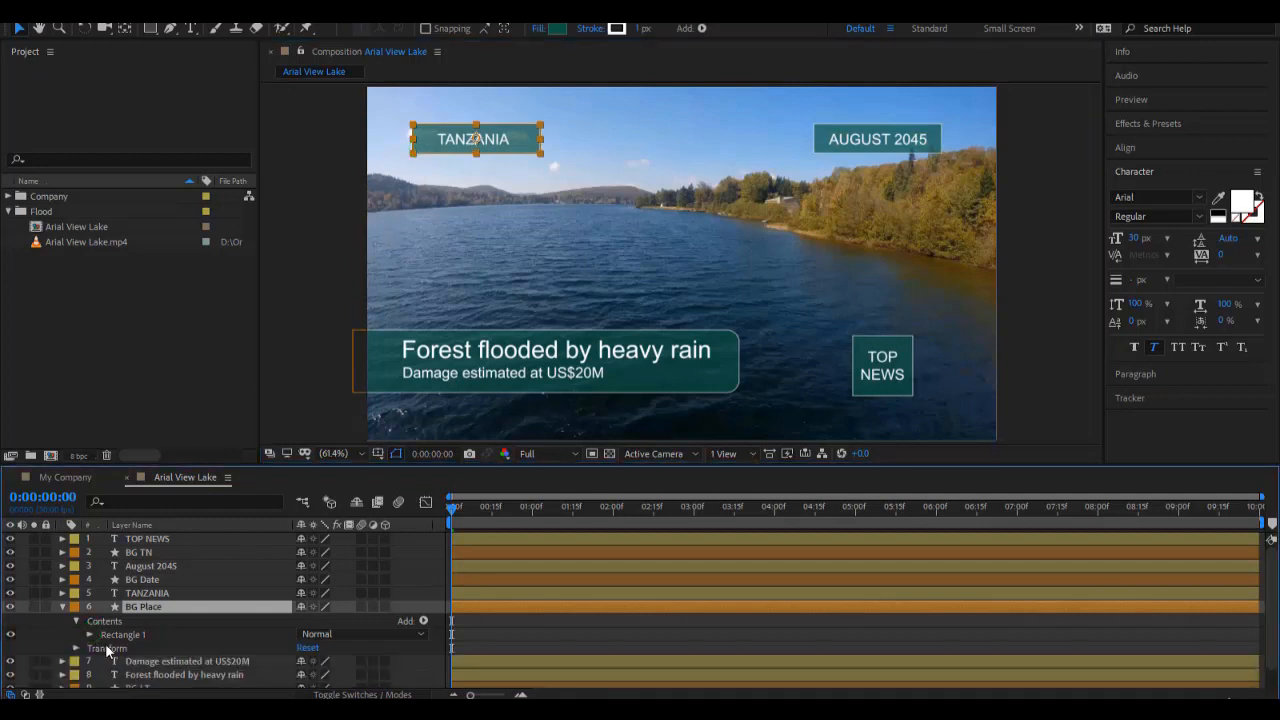
click(74, 648)
scroll(178, 653, down, 1)
scroll(181, 653, down, 1)
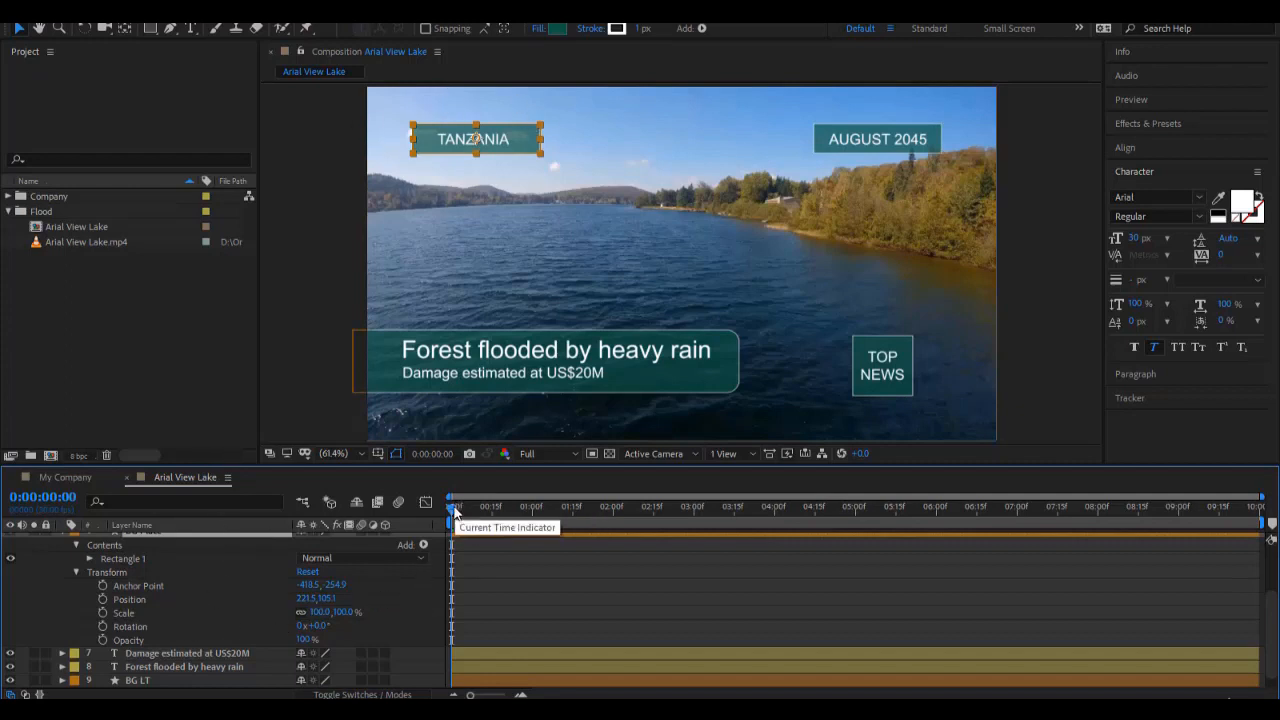
Add a Scale keyframe to the BG Place layer at 1 second and return to the start of the composition.
key(space)
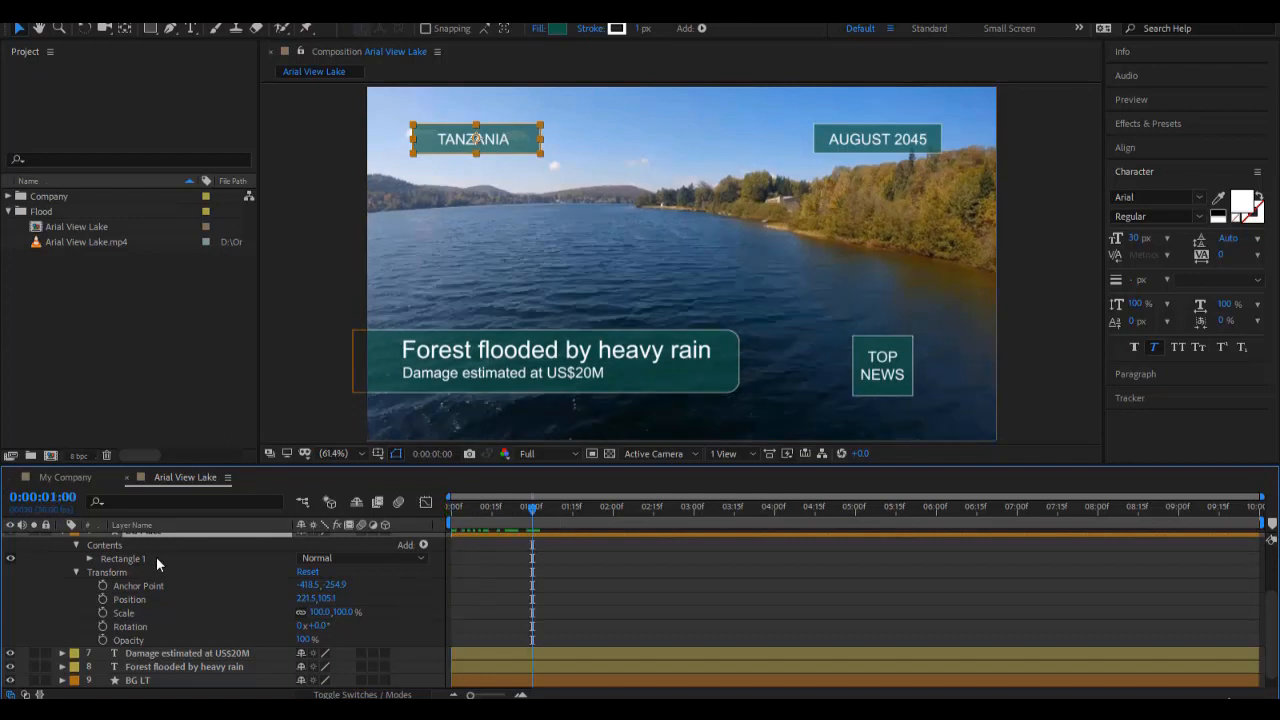
click(103, 612)
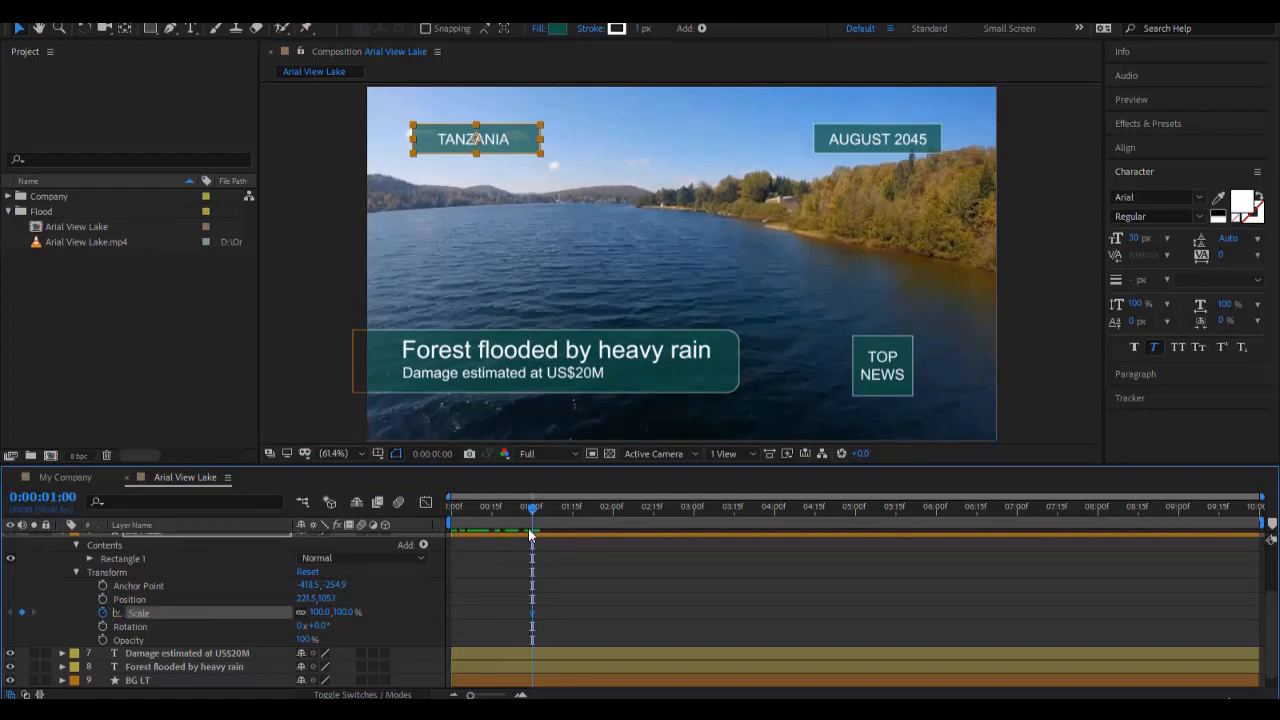
drag(534, 509, 402, 519)
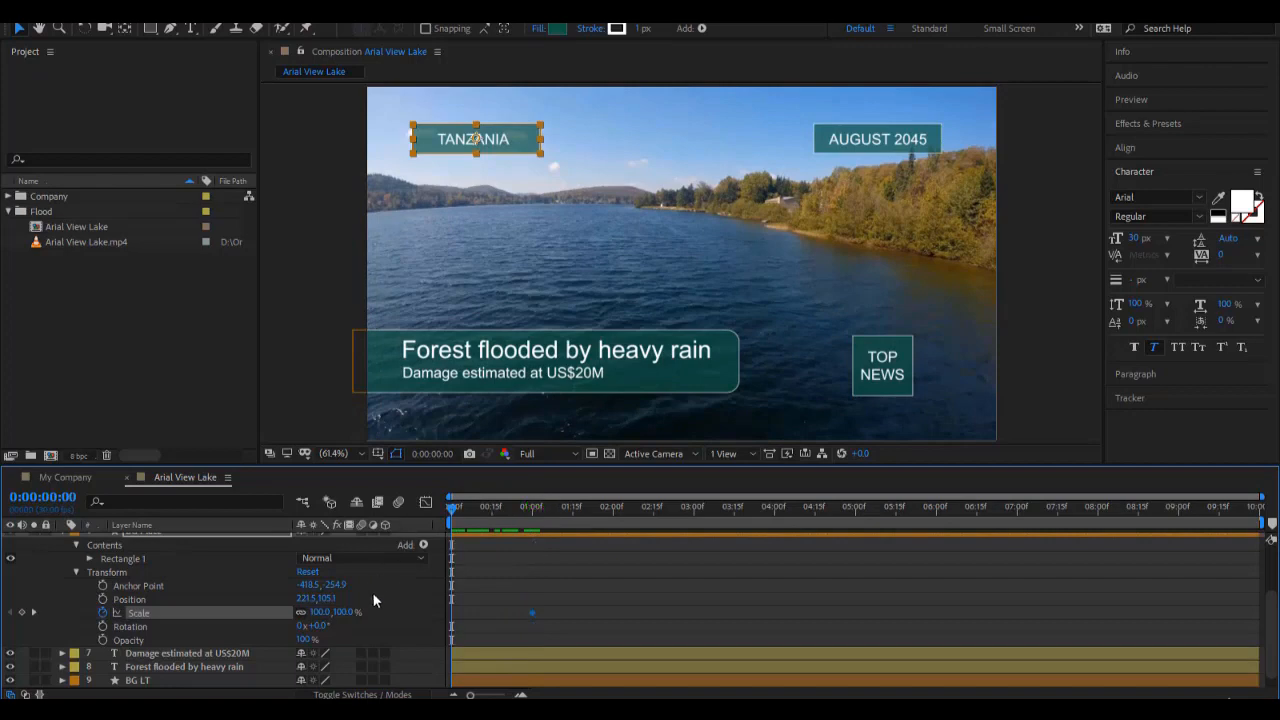
Unlink the BG Place layer's scale proportions, try widening the box to 115% horizontally, and undo the widening.
click(301, 613)
mouse_move(320, 615)
mouse_down()
mouse_move(284, 613)
mouse_move(340, 614)
mouse_move(327, 627)
mouse_move(278, 613)
mouse_move(330, 612)
mouse_up()
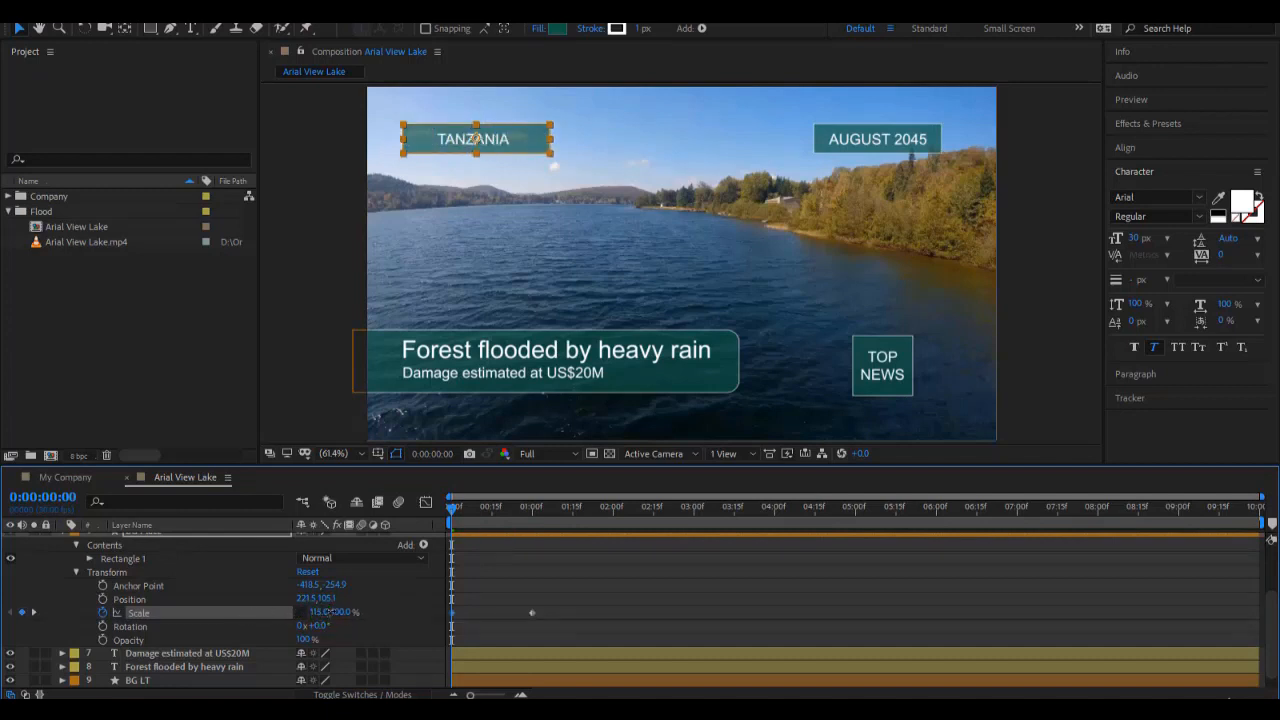
key(ctrl+z)
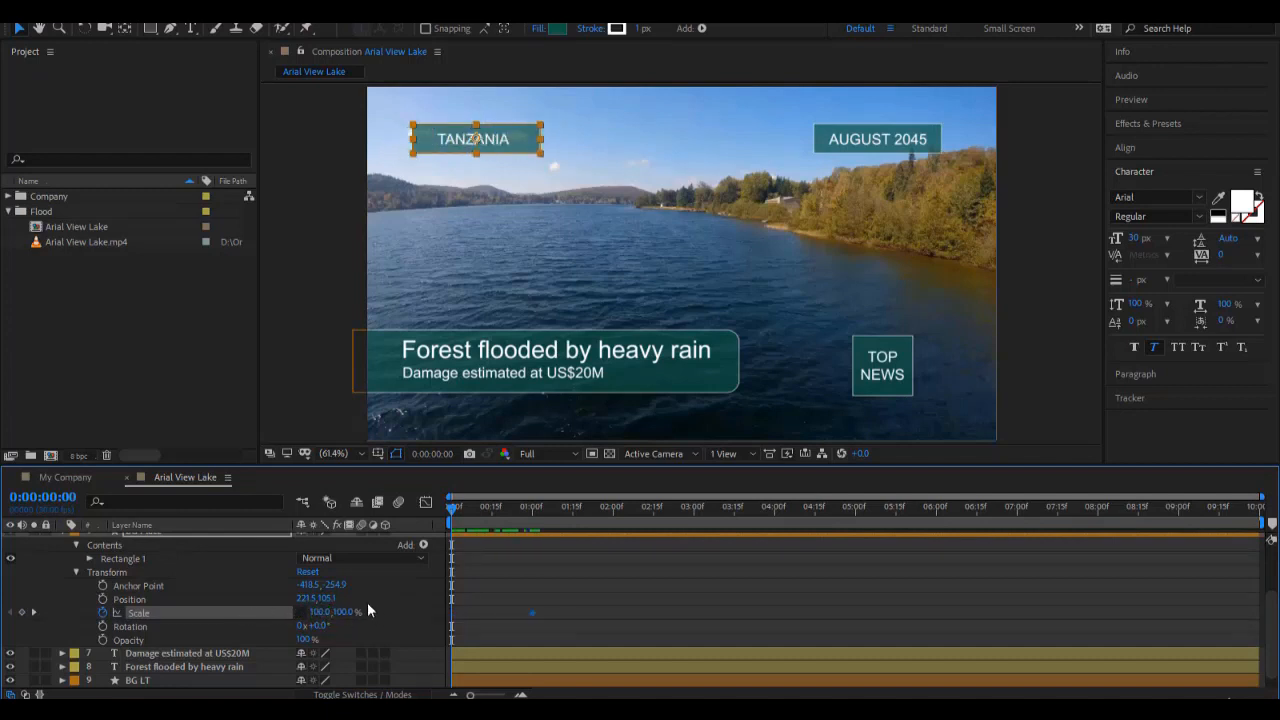
Try moving the TANZANIA box's anchor point to its left edge and narrowing it to about 64% horizontally, and undo the scaling.
key(y)
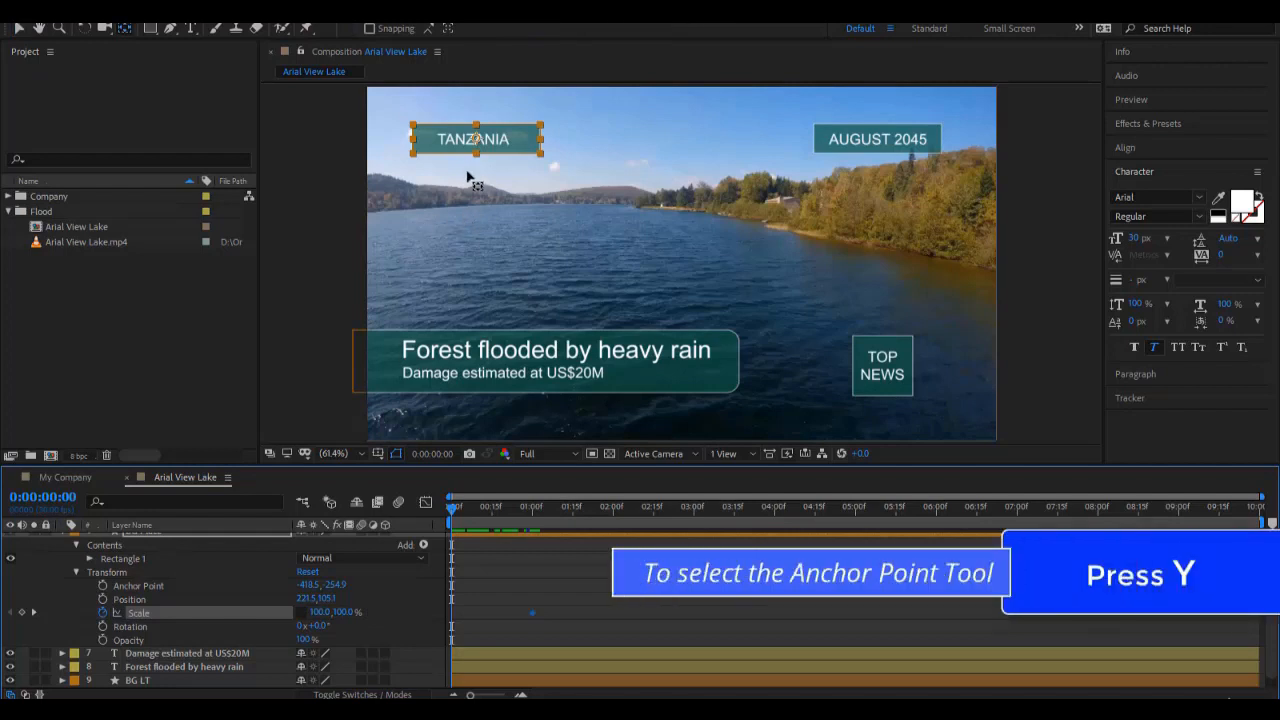
drag(476, 144, 413, 140)
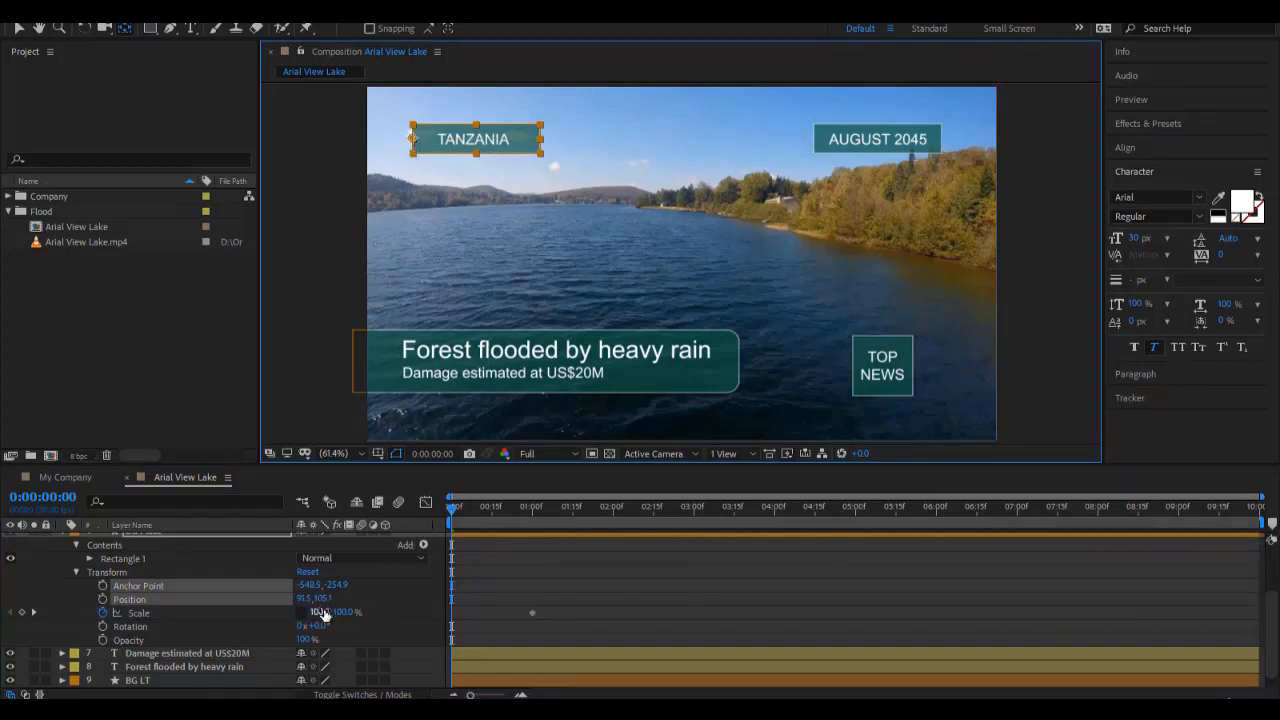
mouse_move(324, 614)
mouse_down()
mouse_move(239, 612)
mouse_move(360, 612)
mouse_move(320, 620)
mouse_up()
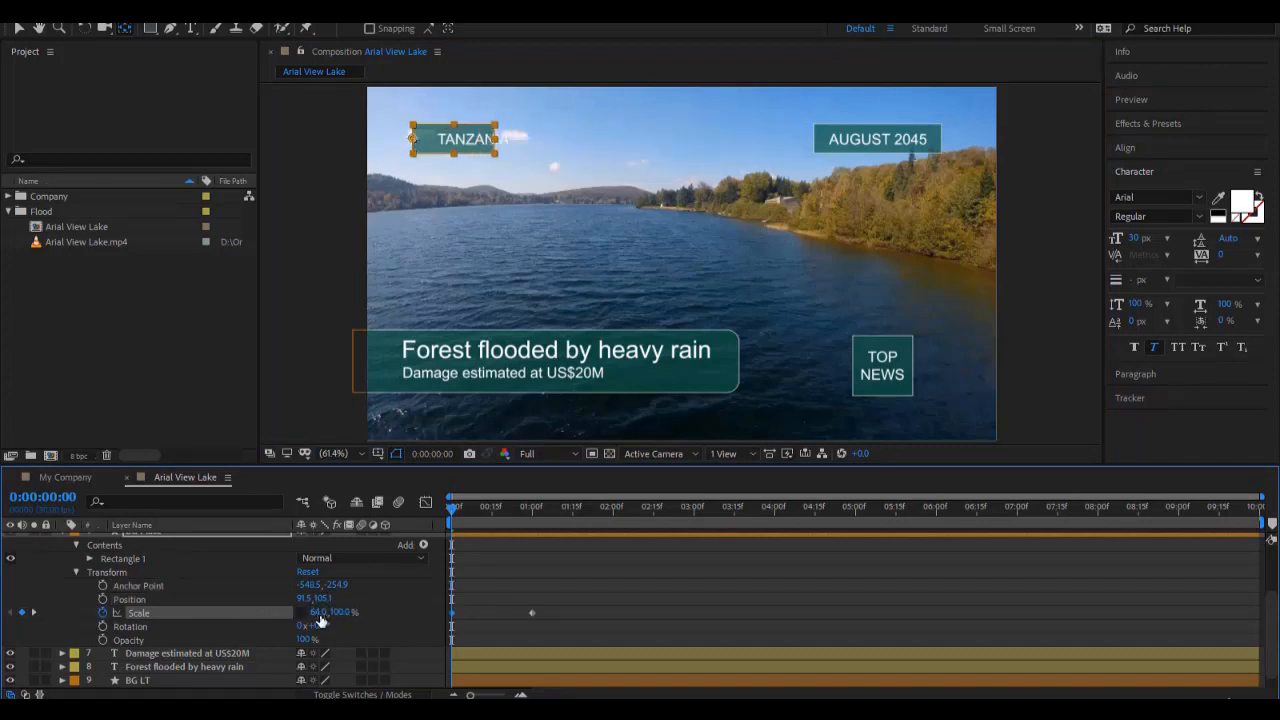
key(ctrl+z)
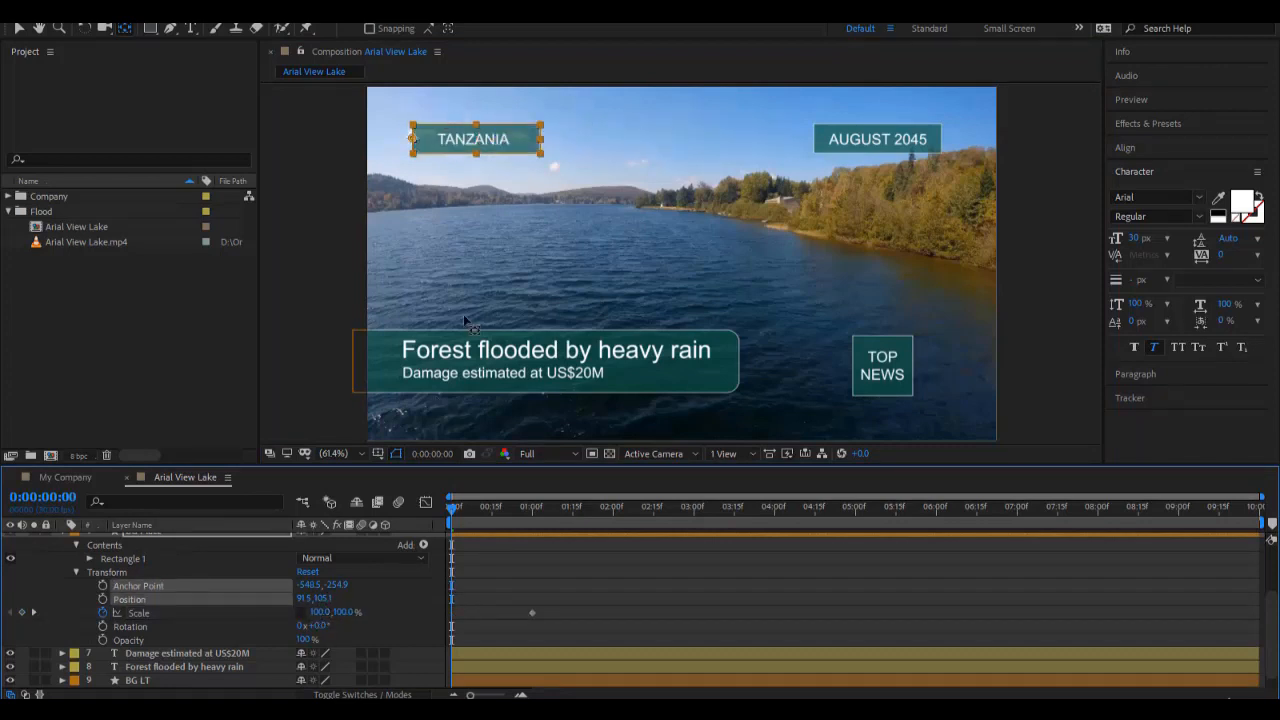
Snap the TANZANIA box's anchor point to the left edge of the video frame, level with the box's centre.
drag(414, 143, 381, 139)
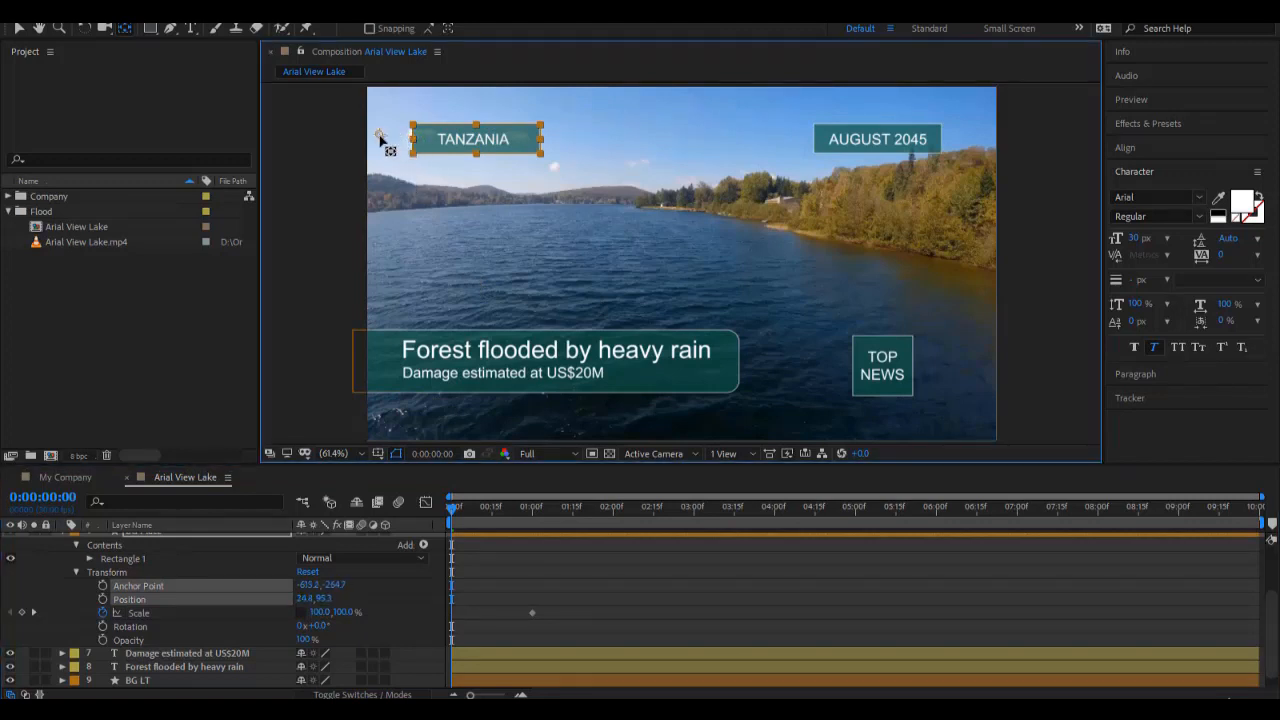
key(ctrl)
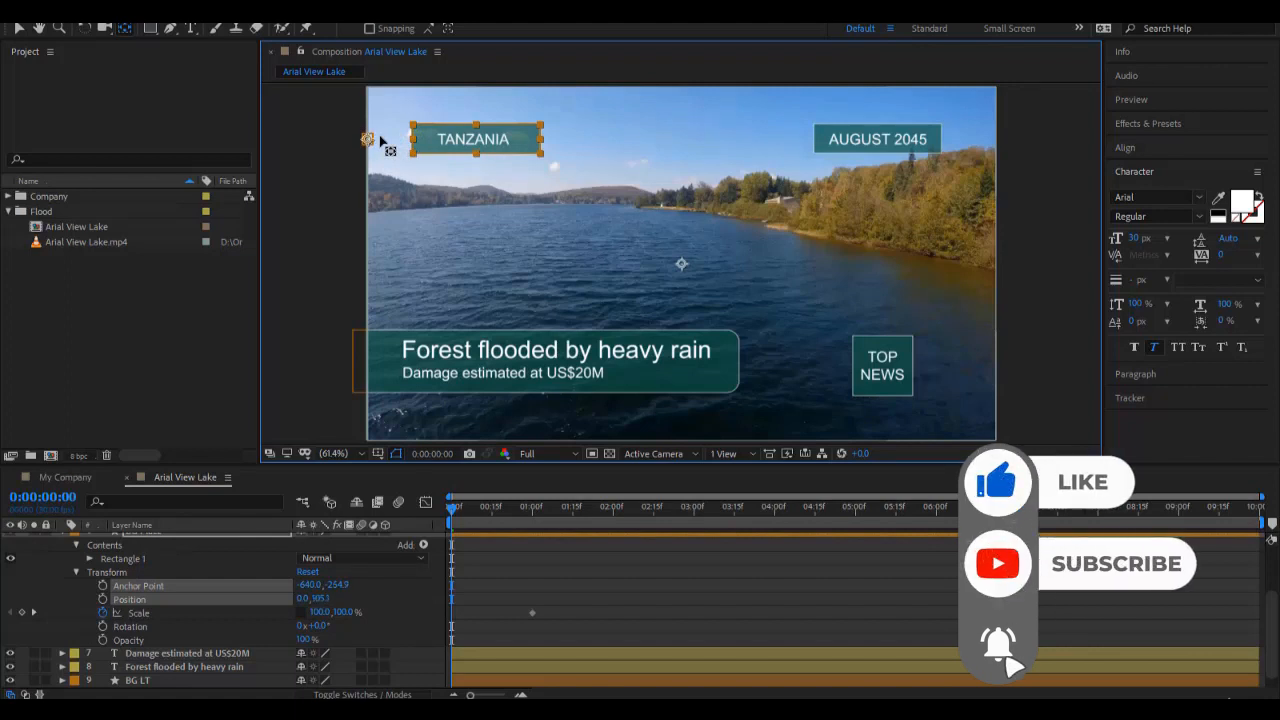
mouse_move(380, 140)
mouse_down()
mouse_move(405, 142)
mouse_move(373, 145)
mouse_up()
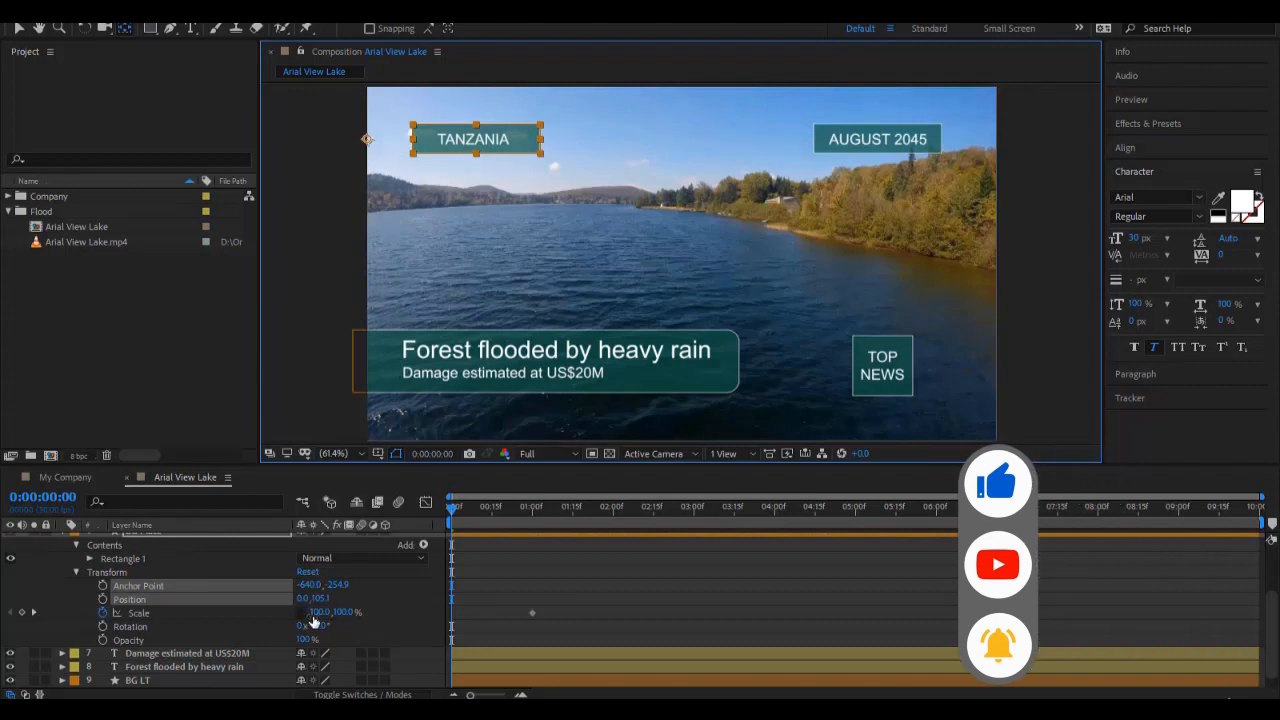
Set the BG Place layer's horizontal scale to 0% at the start of the composition, keeping the vertical scale at 100%.
mouse_move(320, 613)
mouse_down()
mouse_move(228, 612)
mouse_move(348, 612)
mouse_move(319, 612)
mouse_up()
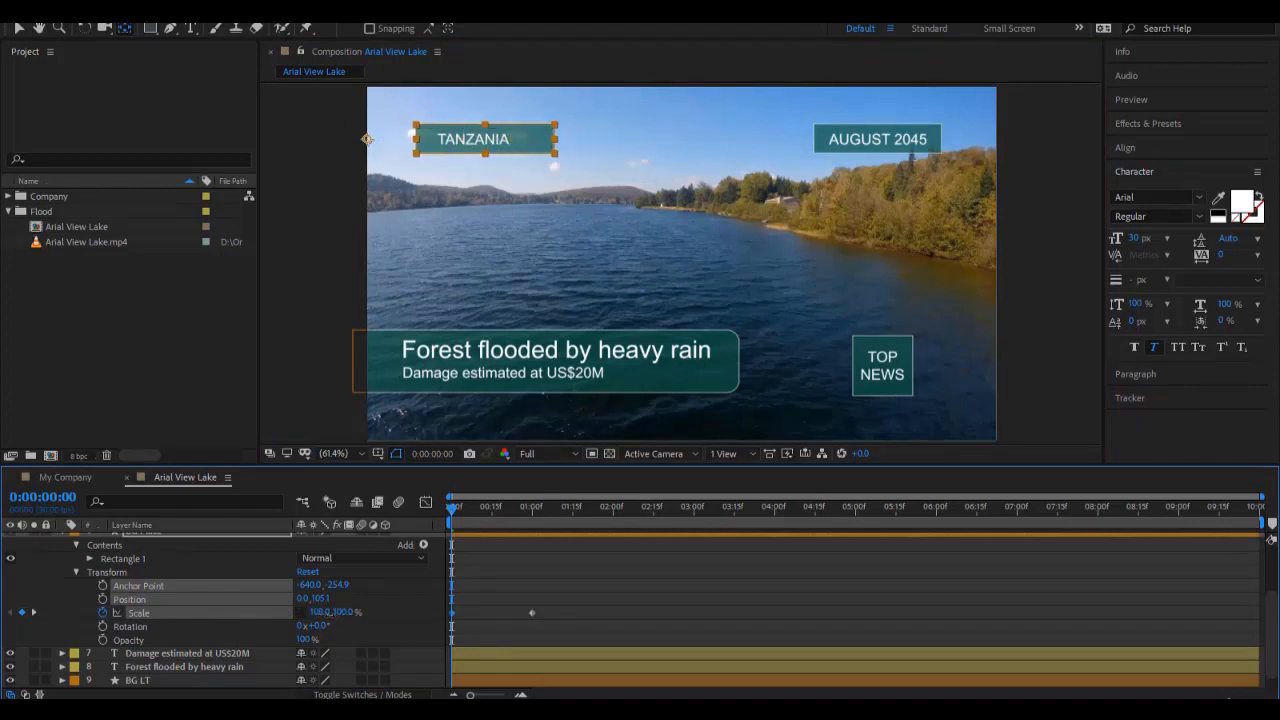
click(316, 612)
text(0)
key(Return)
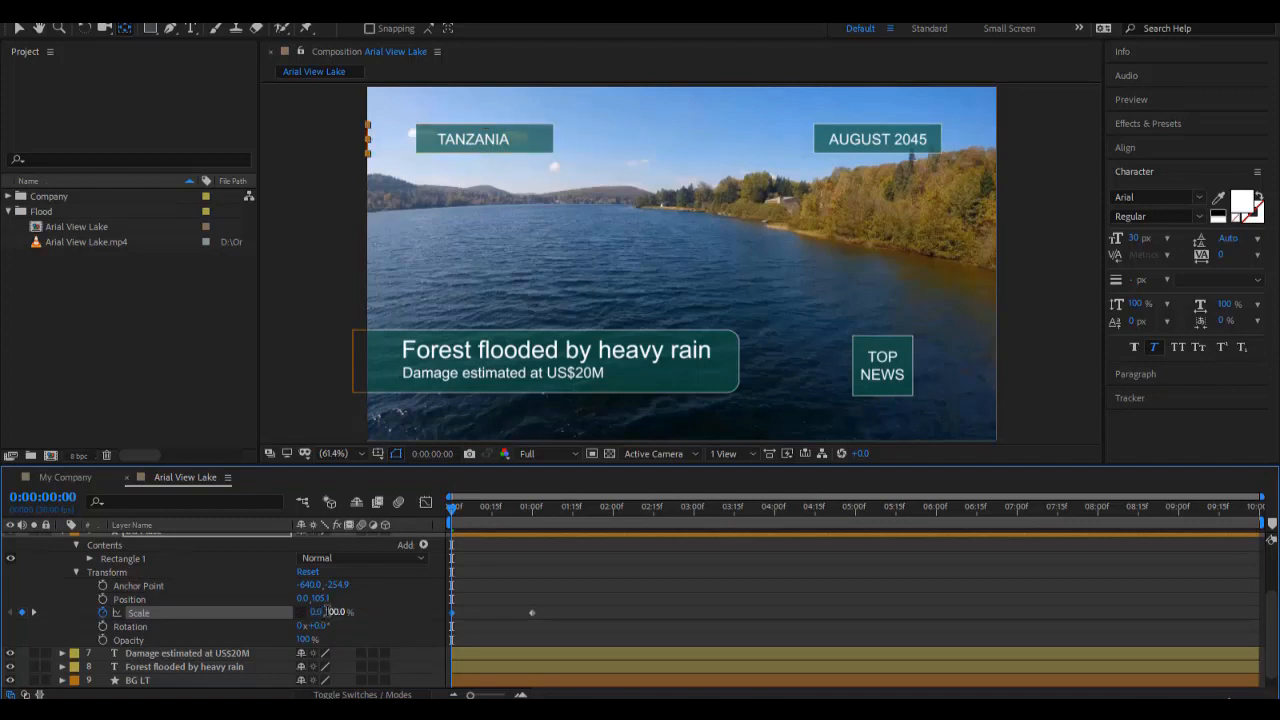
Preview the TANZANIA box's scale animation by scrubbing and playing it from the start.
drag(455, 508, 534, 526)
key(space)
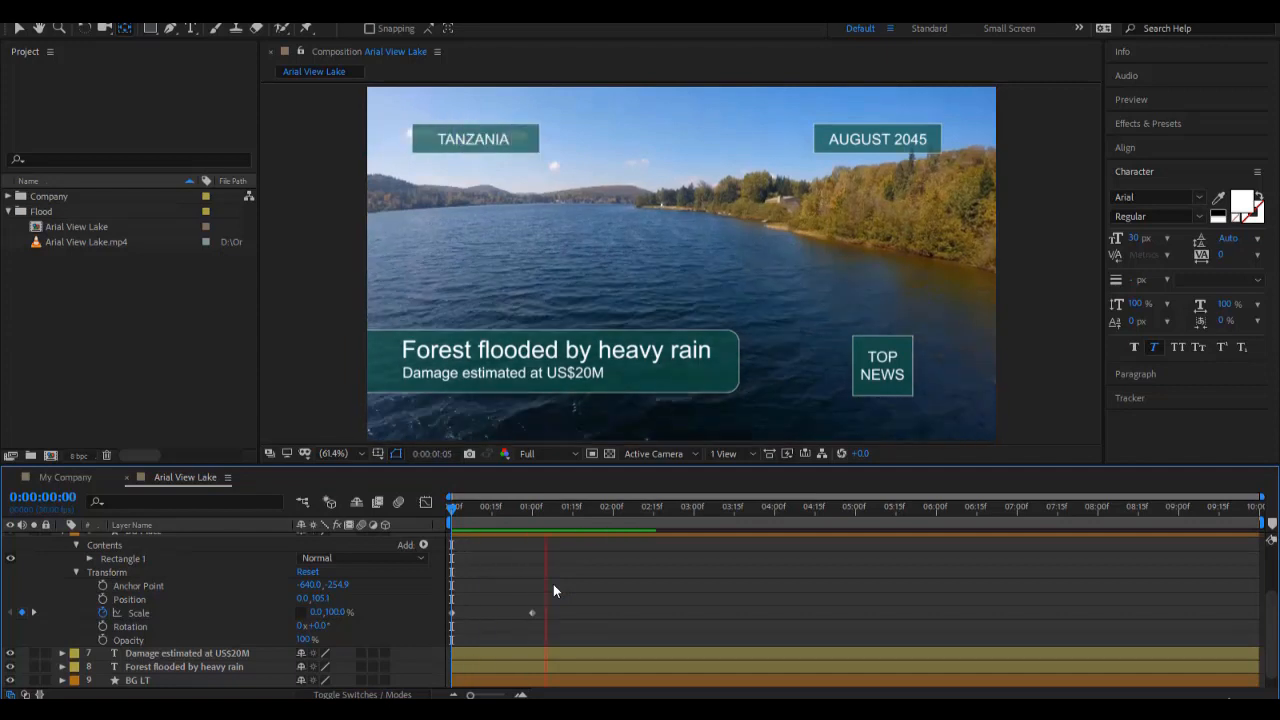
drag(455, 512, 391, 556)
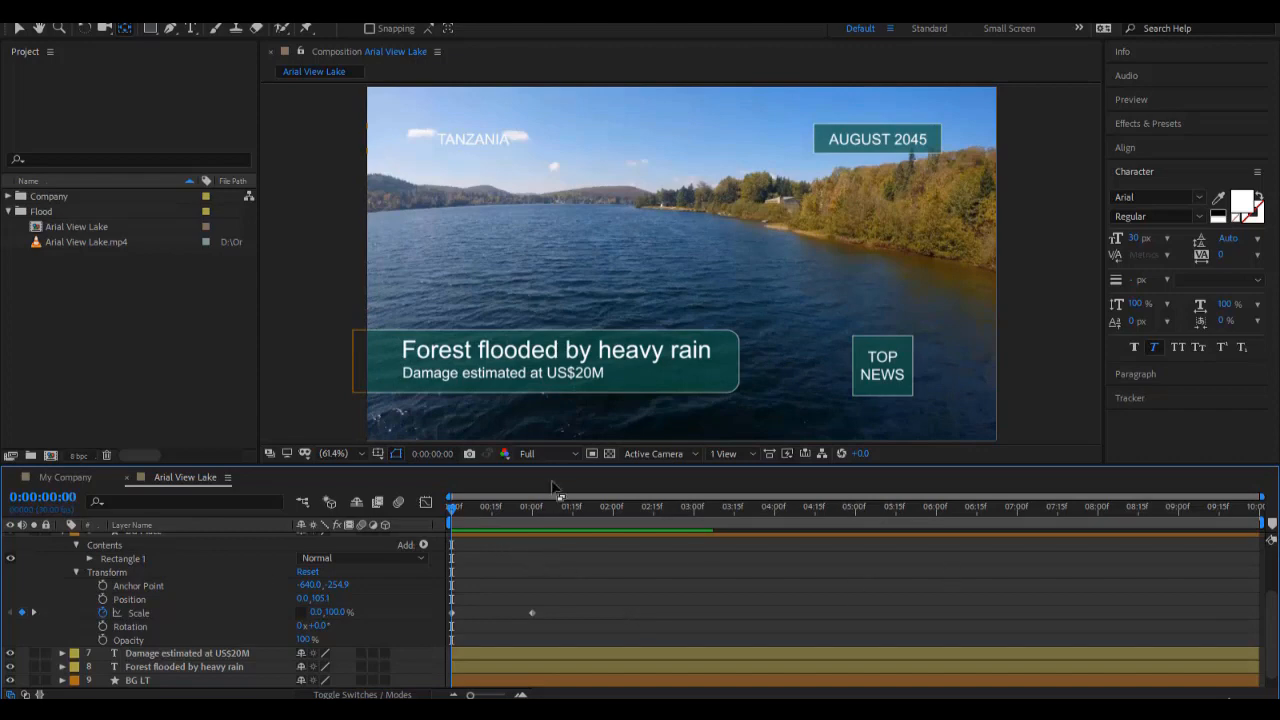
Shorten the TANZANIA box's animation by moving its second Scale keyframe to frame 15, and play it from the start.
click(72, 498)
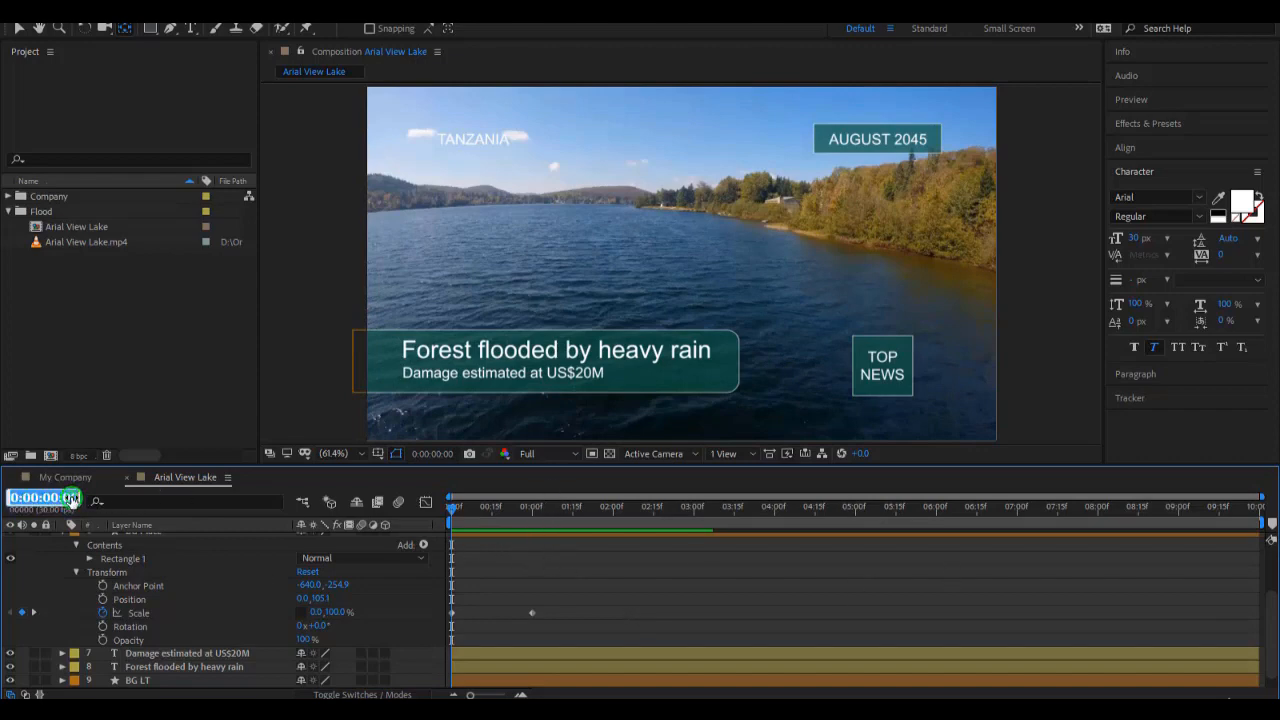
text(15)
key(Return)
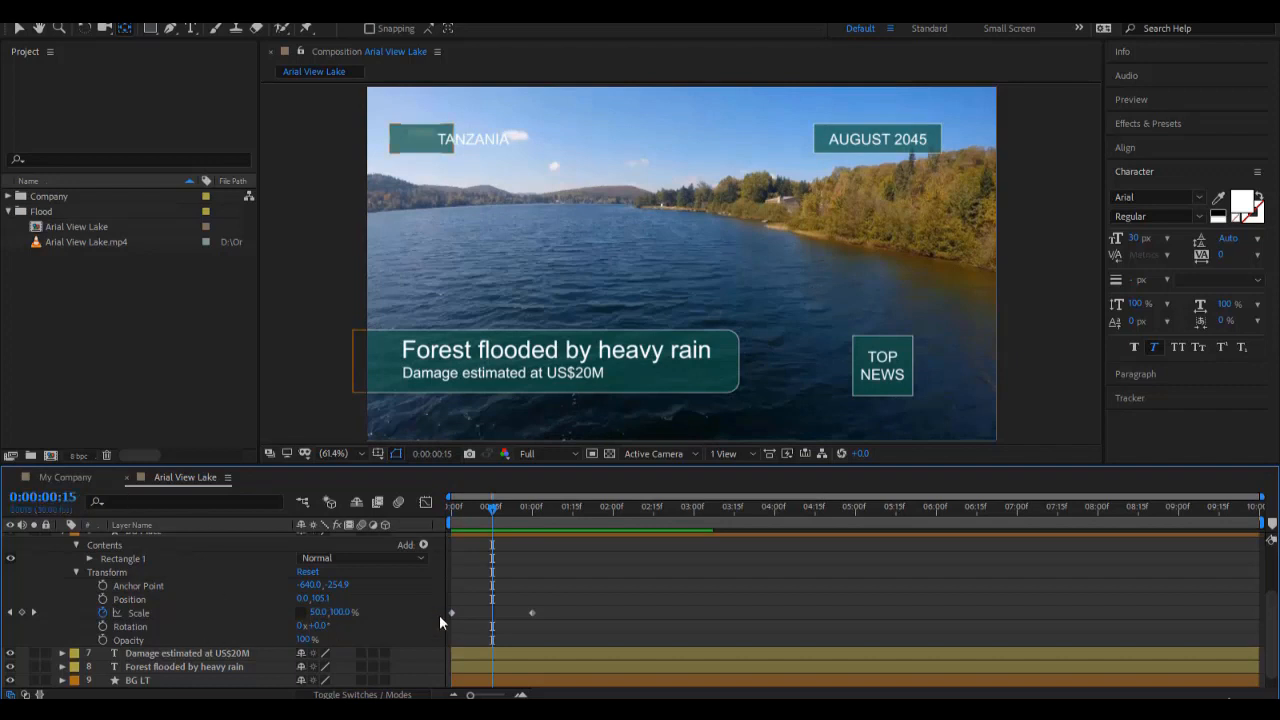
drag(531, 611, 491, 613)
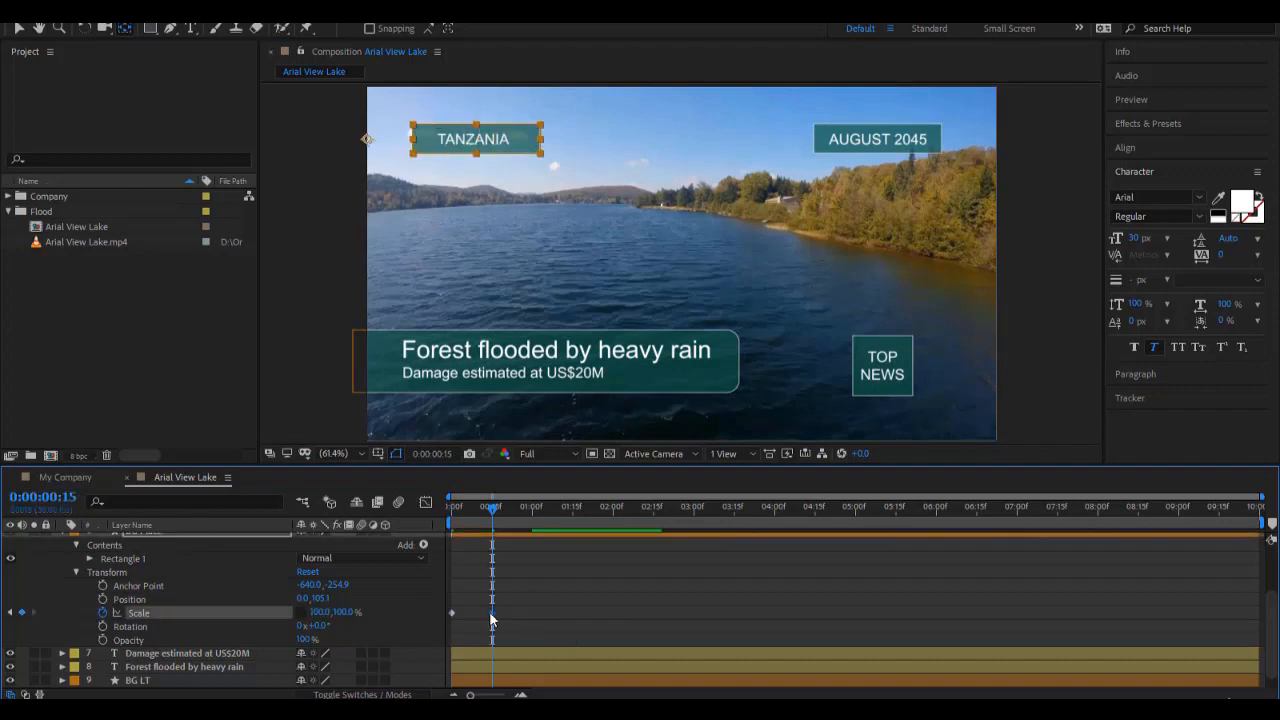
click(451, 511)
key(space)
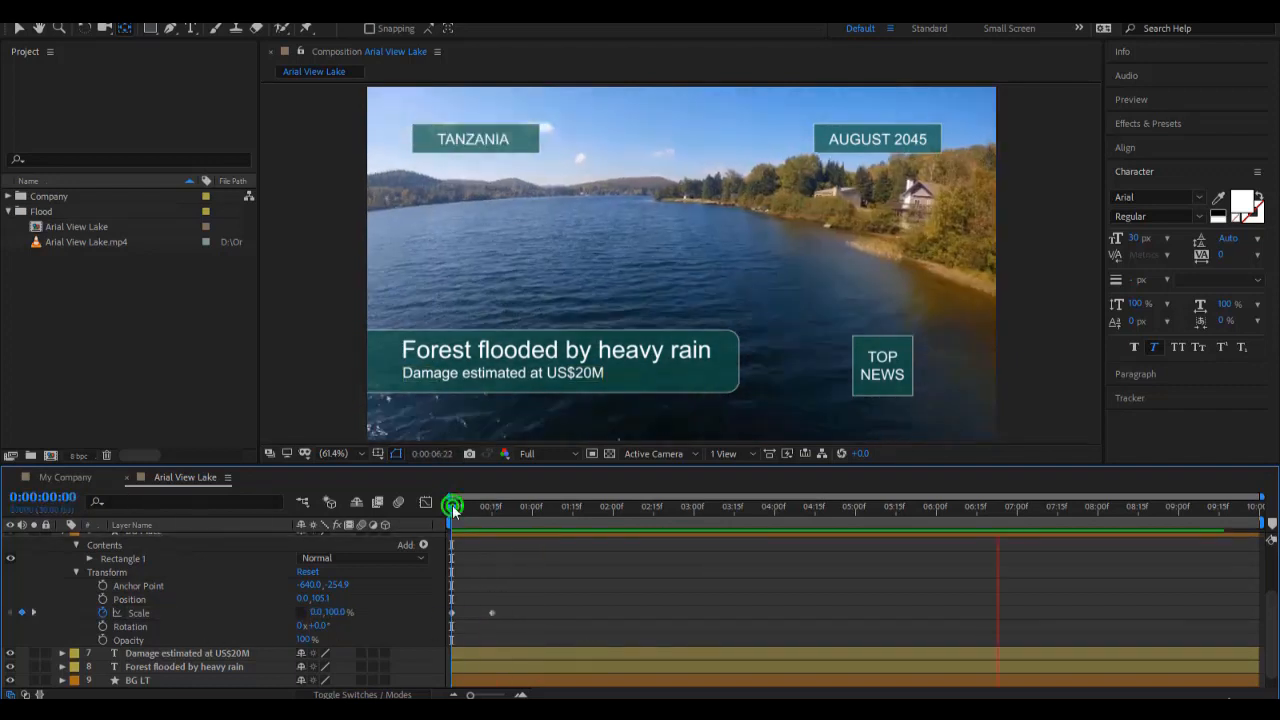
Add a 100% Opacity keyframe to the TANZANIA text layer at frame 19.
drag(453, 510, 498, 535)
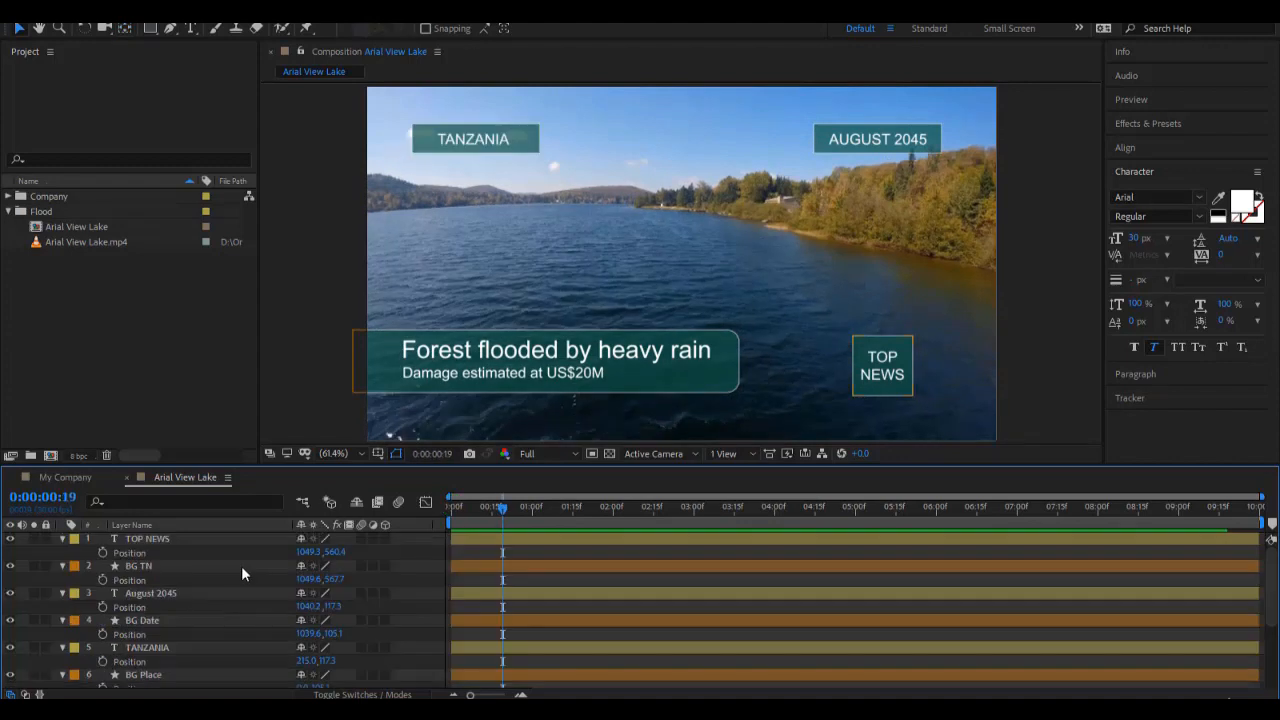
click(470, 140)
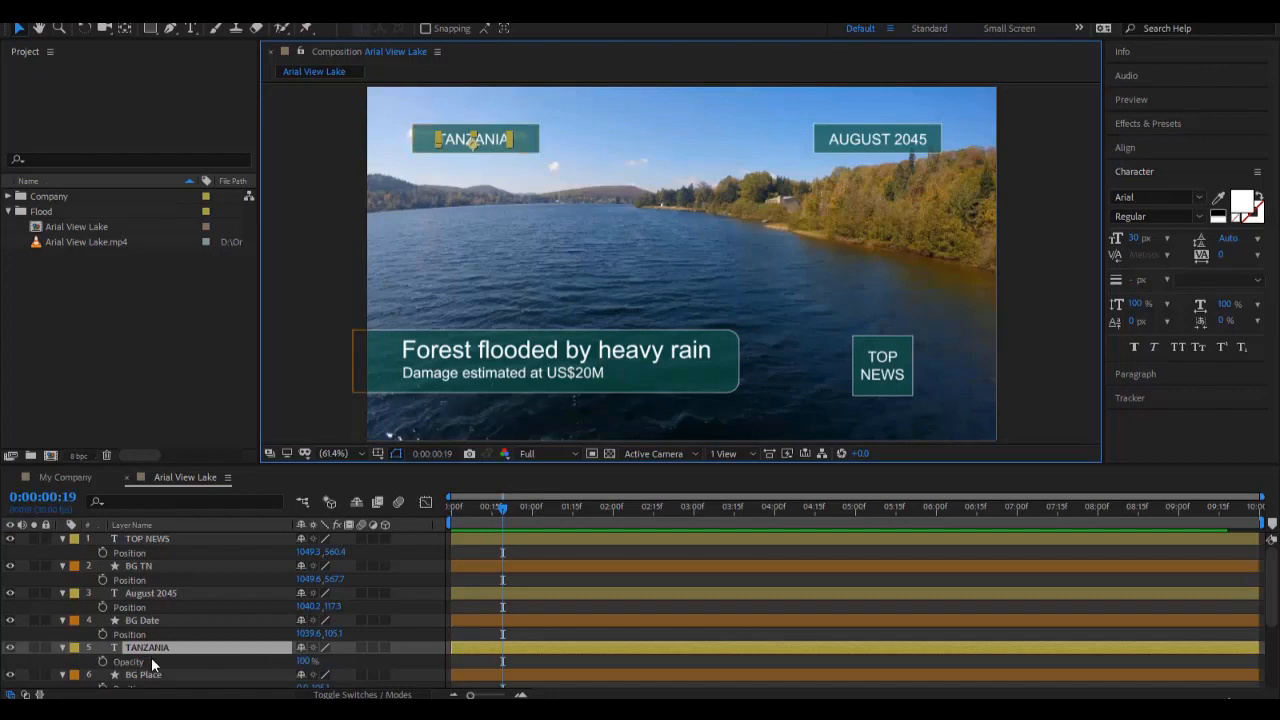
key(t)
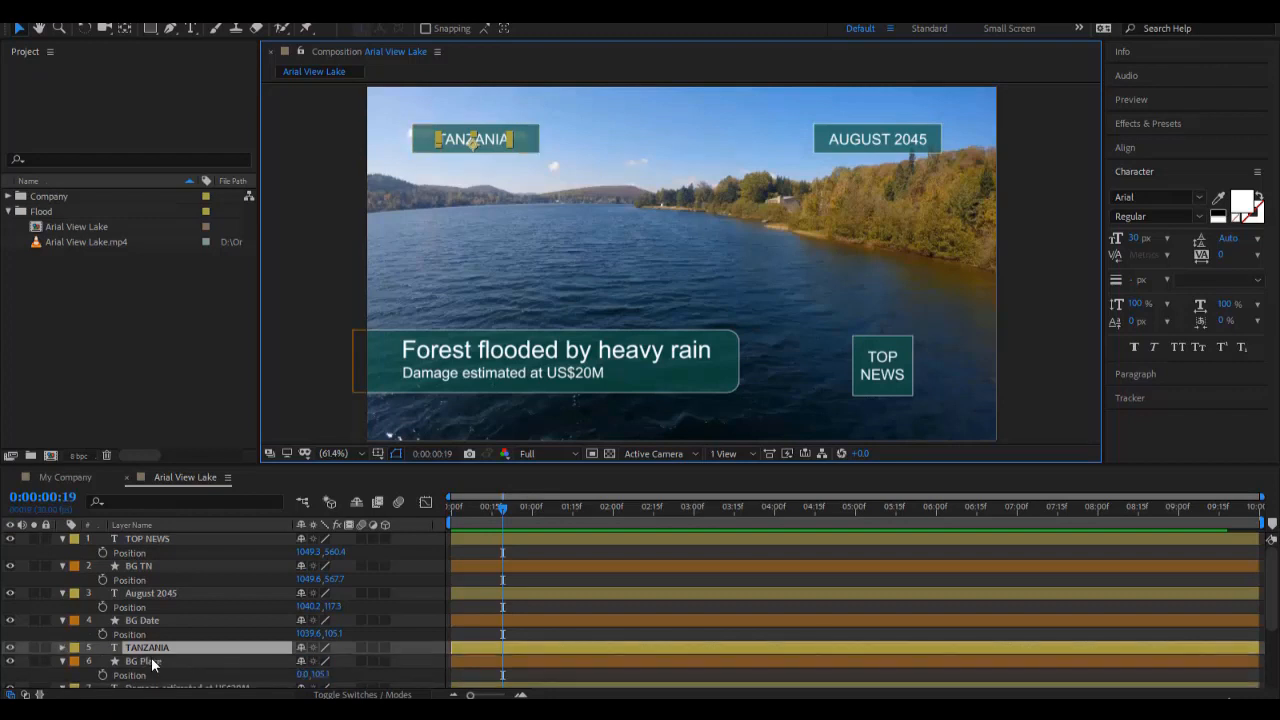
key(t)
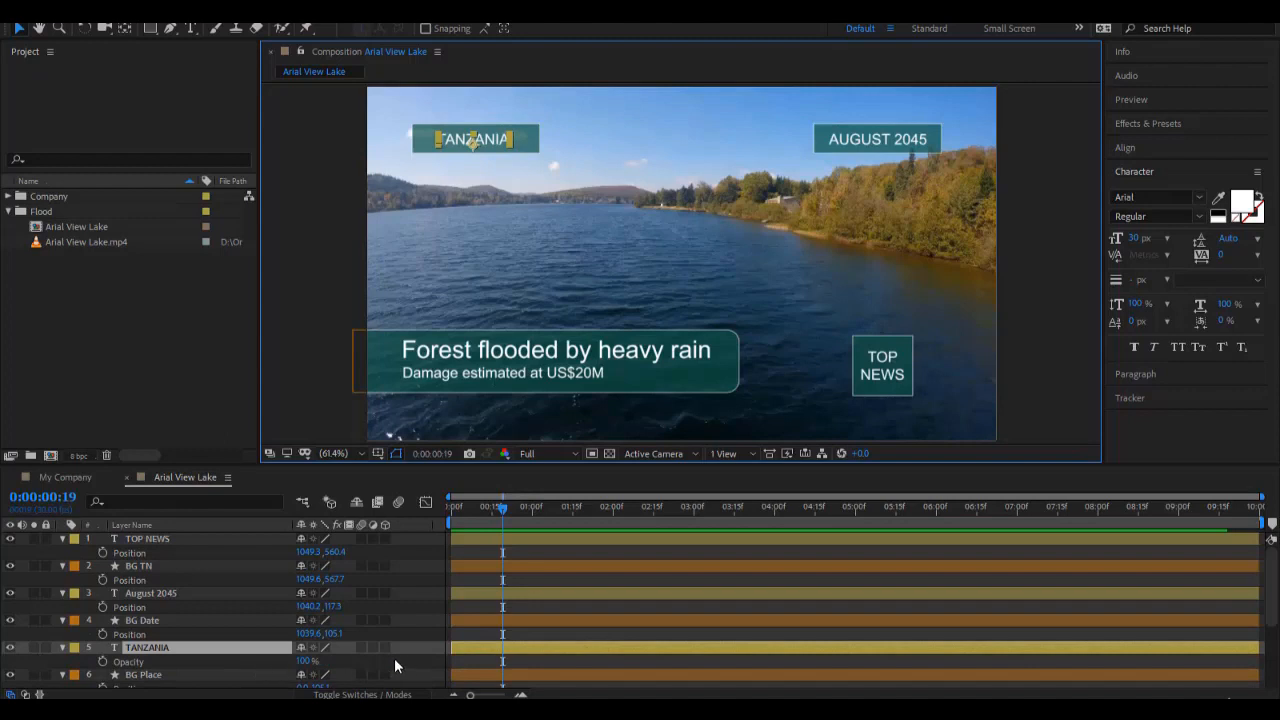
click(104, 662)
Set the TANZANIA text's opacity to 0% at the start of the composition and scrub through the fade-in.
drag(498, 506, 400, 516)
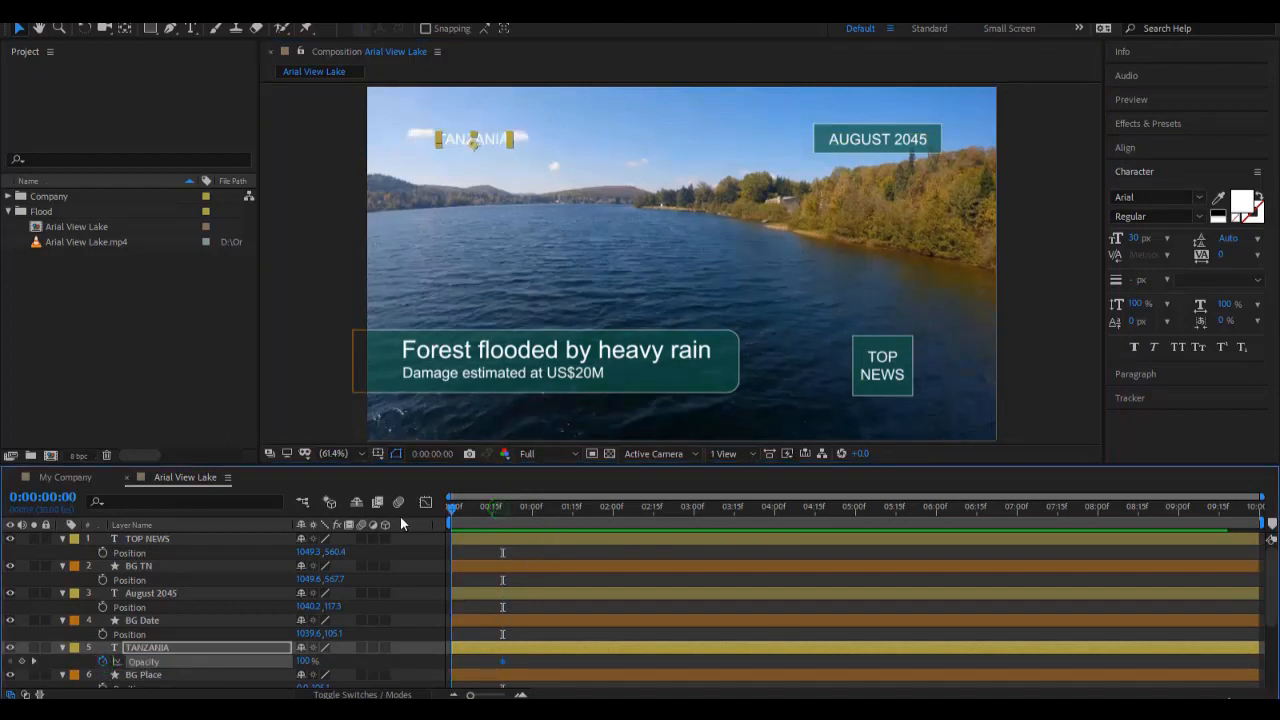
click(303, 661)
text(0)
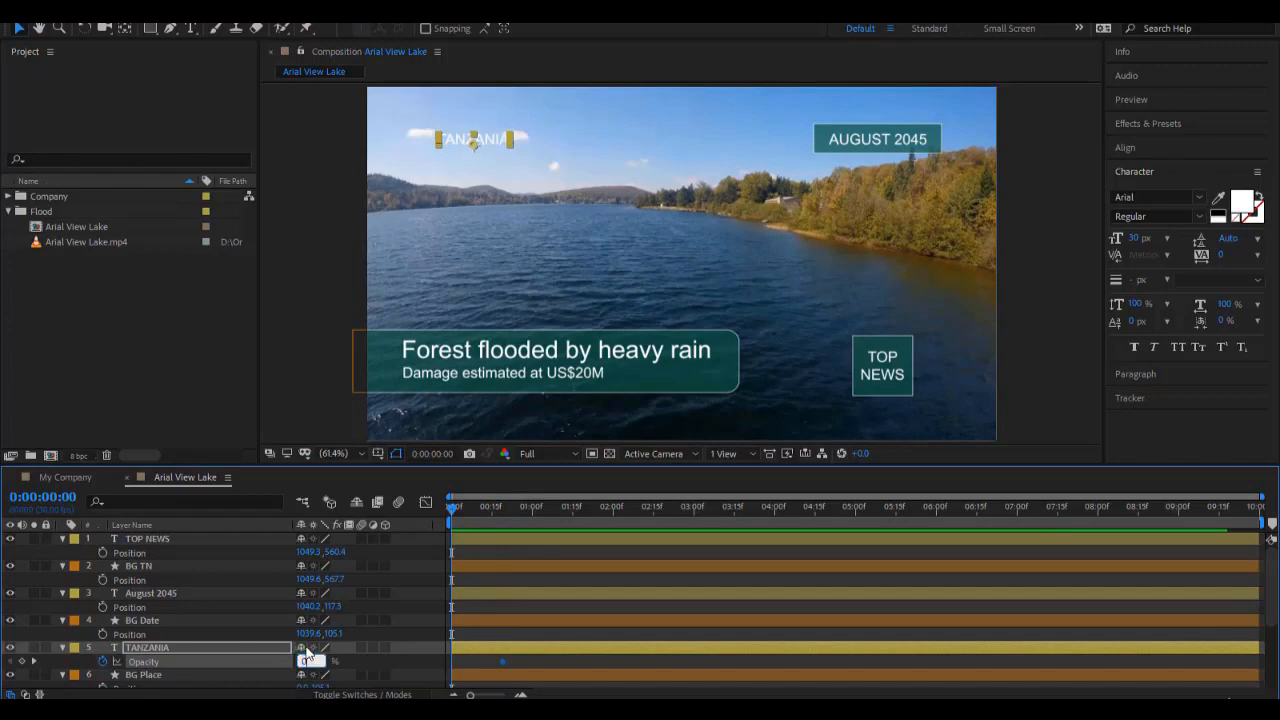
key(Return)
drag(453, 522, 475, 508)
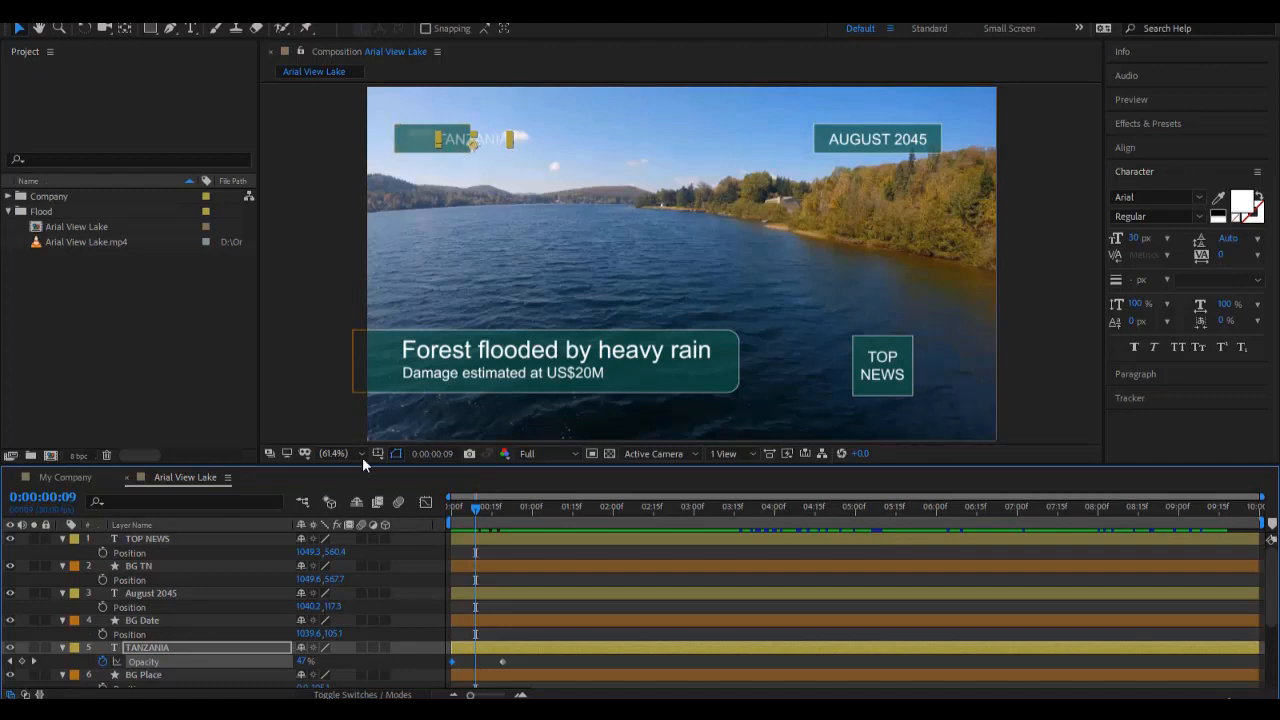
Move the AUGUST 2045 box's anchor point to the right edge of the video frame, level with the box's centre.
click(820, 148)
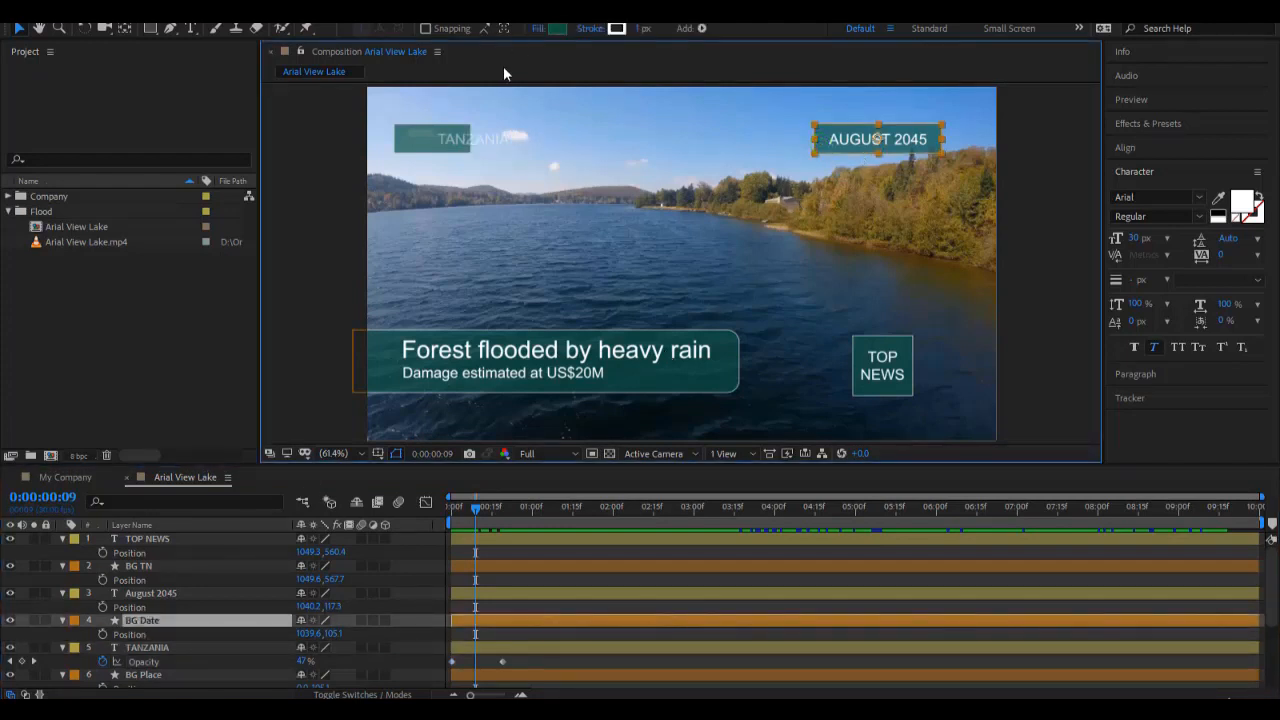
key(y)
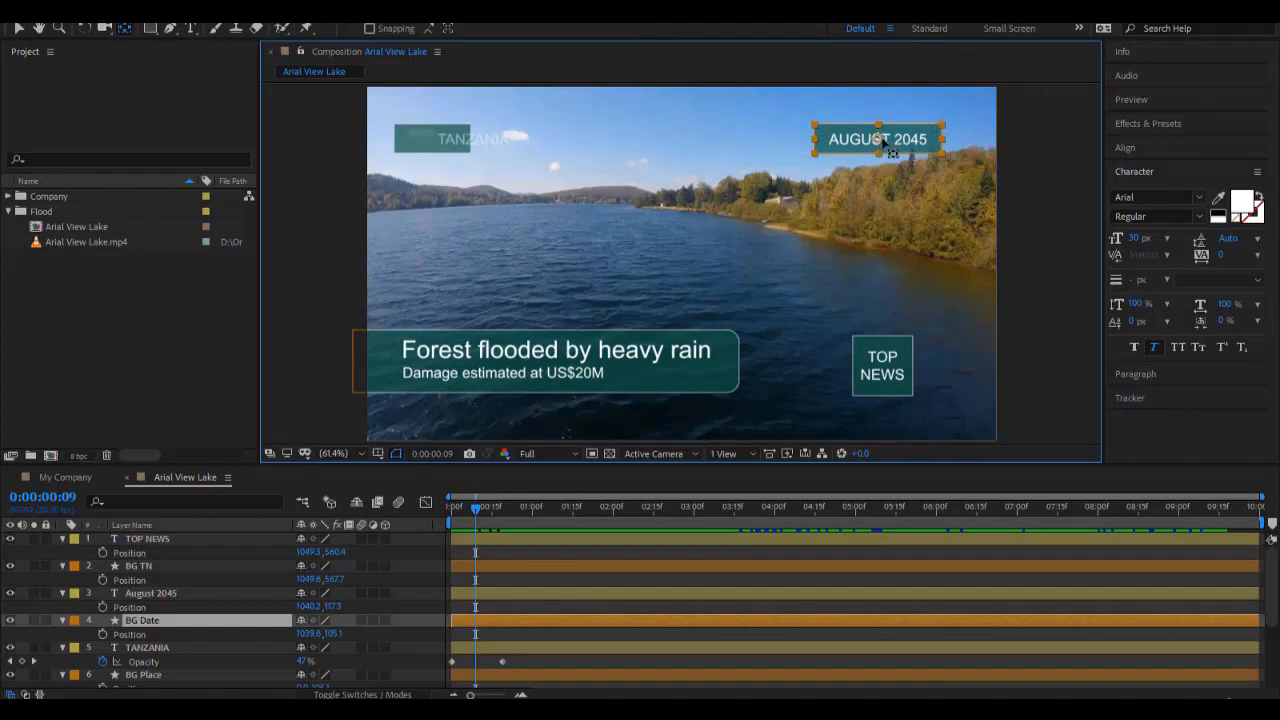
key(Return)
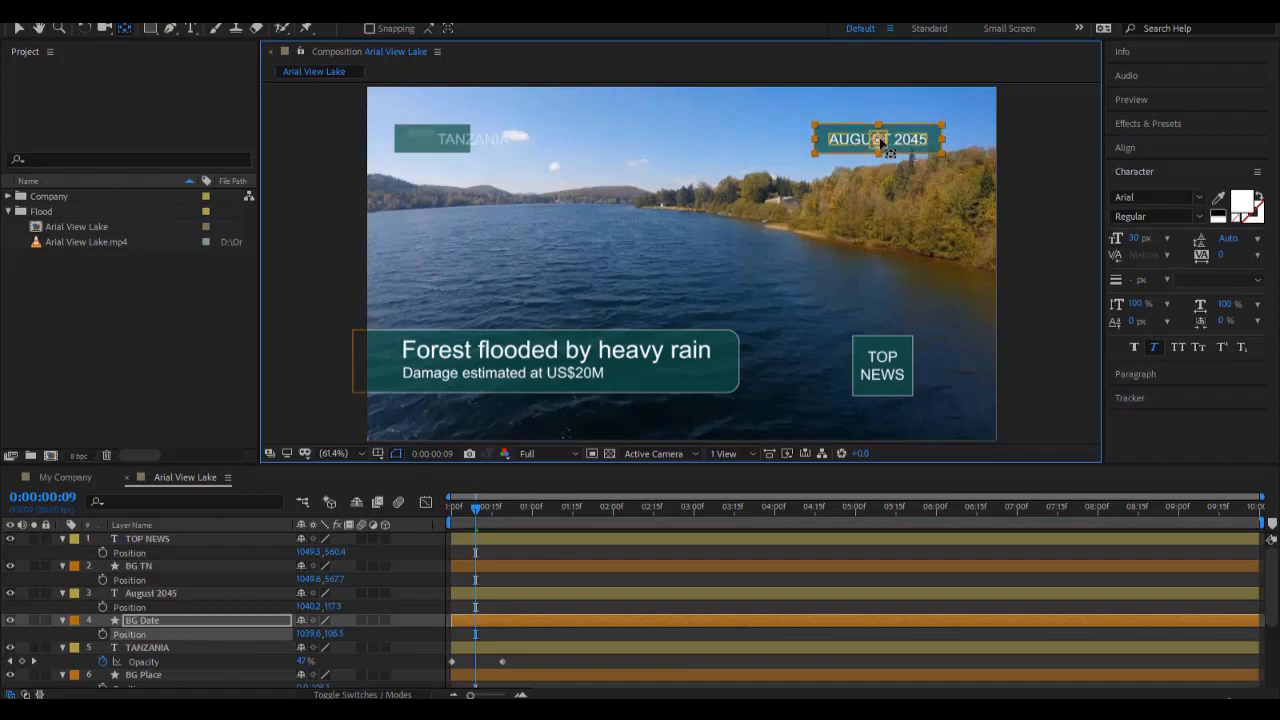
drag(880, 140, 996, 139)
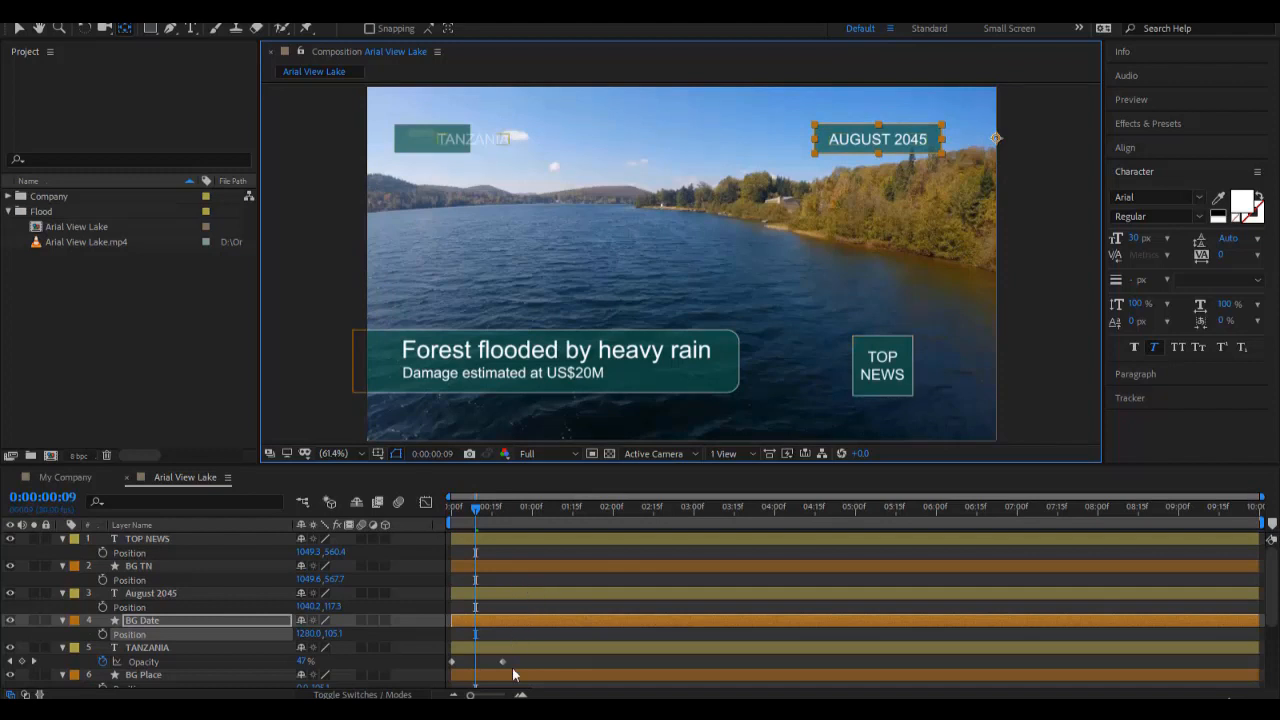
Add a Scale keyframe of 100% to the BG Date layer at frame 19.
key(k)
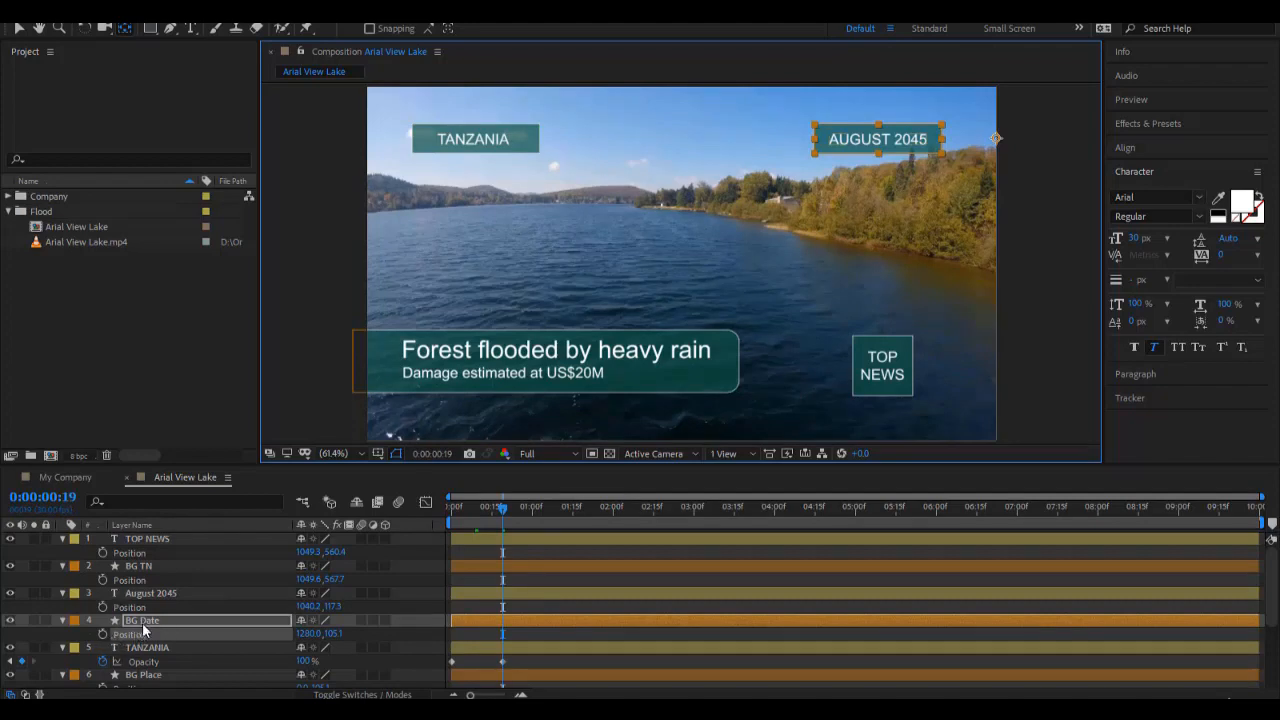
key(s)
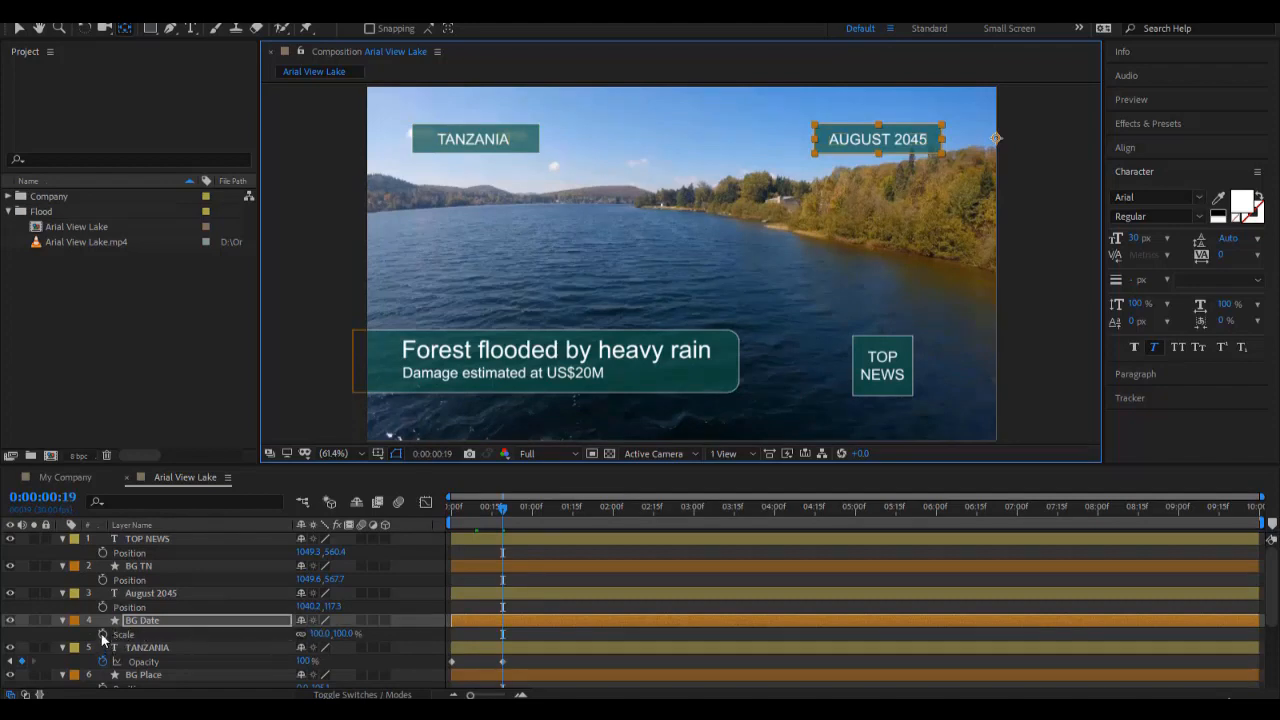
click(103, 634)
Set the BG Date layer's horizontal scale to 0% at the start, keeping the vertical scale at 100%, and scrub through the animation.
drag(497, 508, 386, 527)
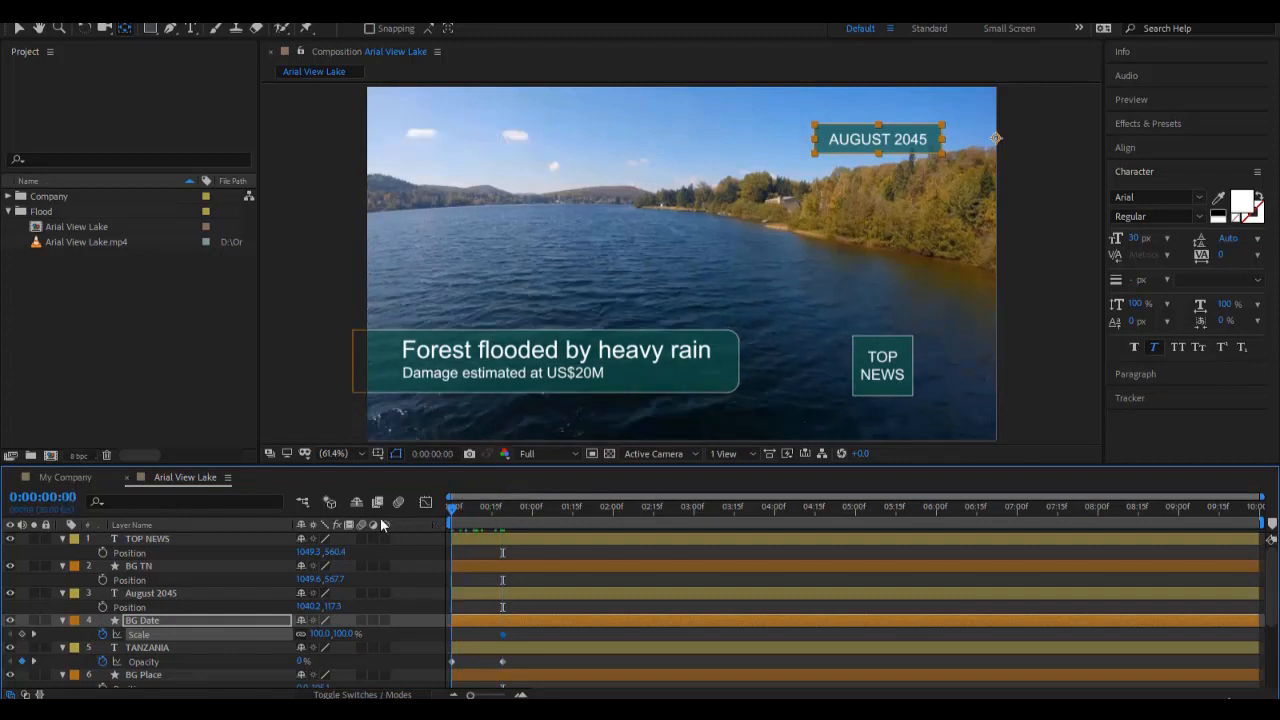
click(325, 633)
text(0)
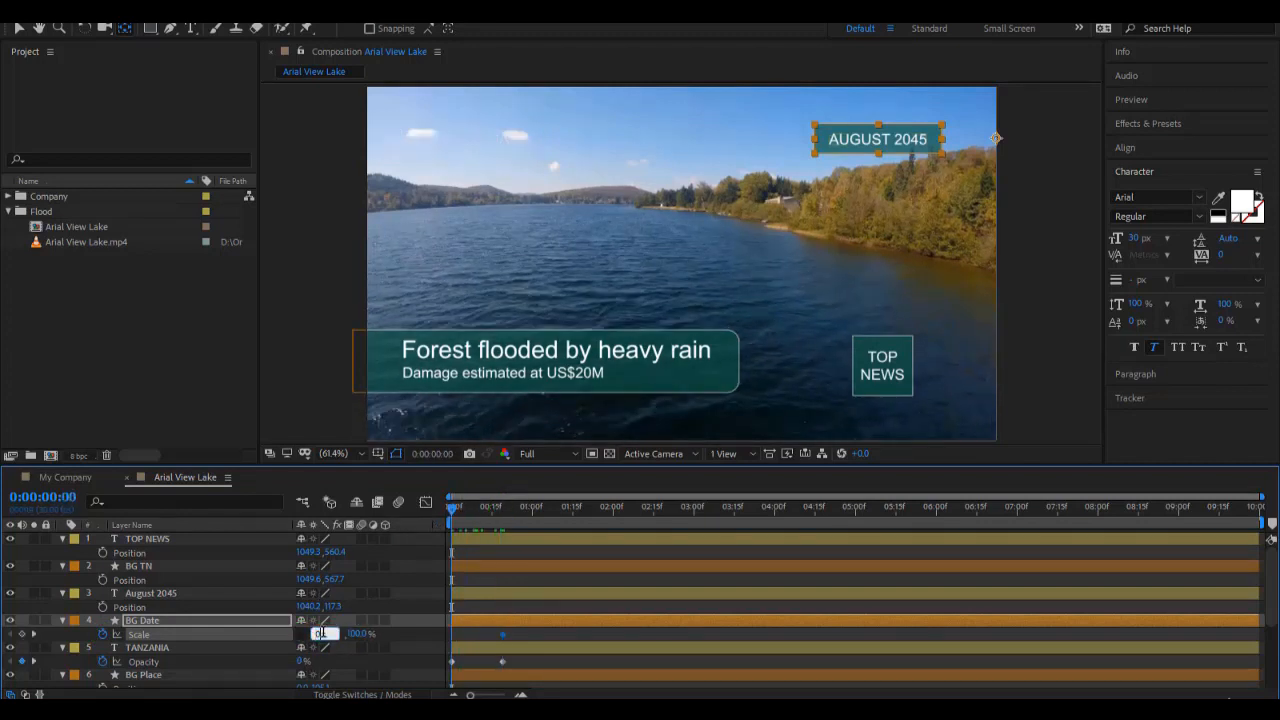
key(Return)
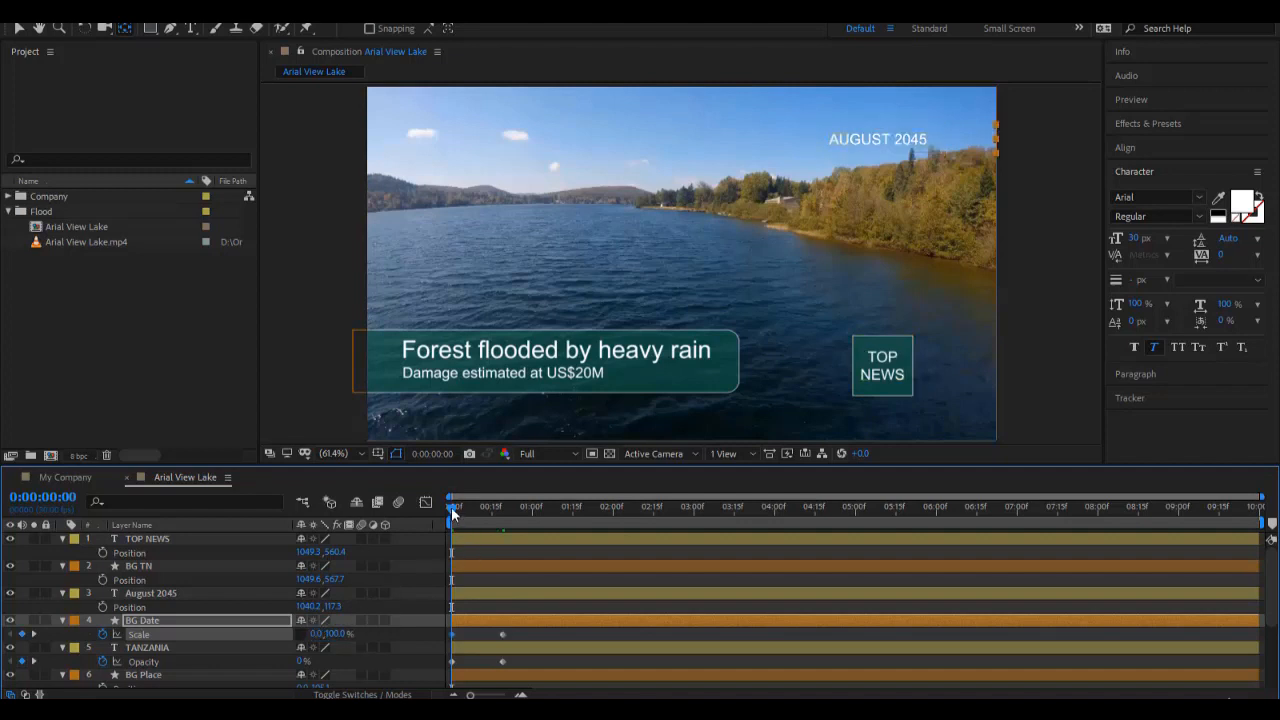
drag(452, 522, 423, 526)
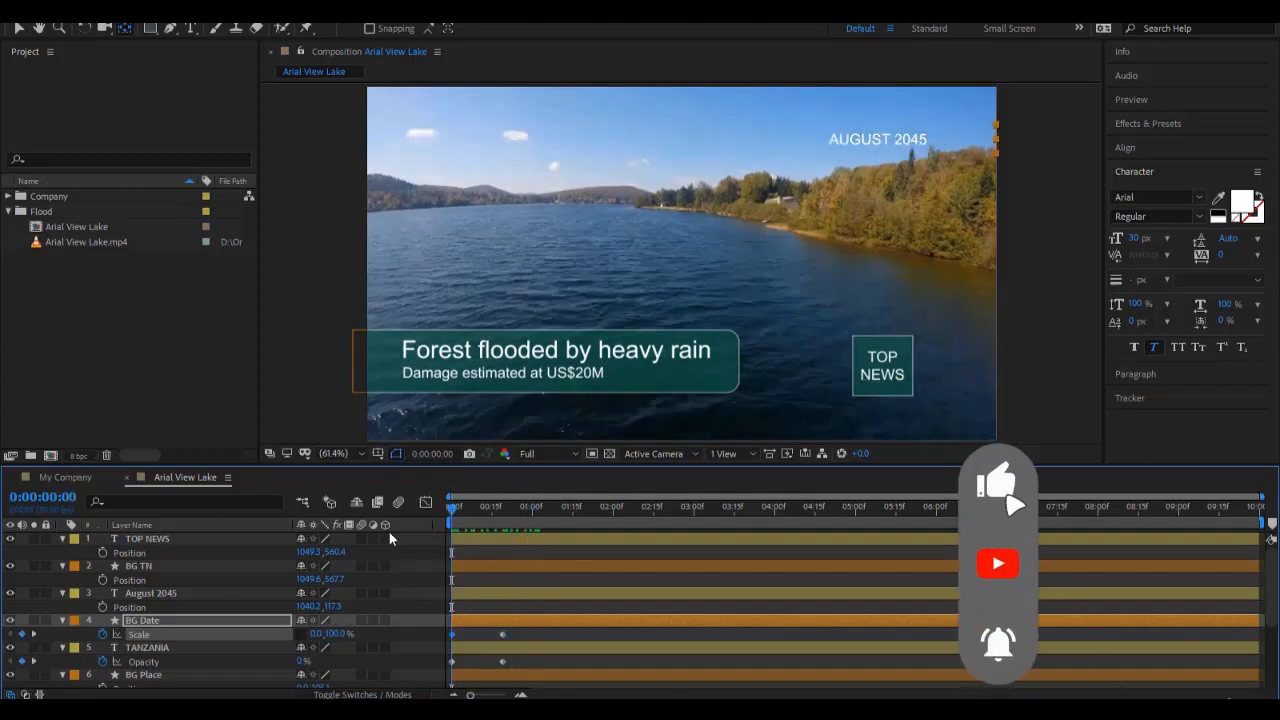
Set the August 2045 text layer's opacity to 0% and keyframe it at the start of the composition.
click(206, 566)
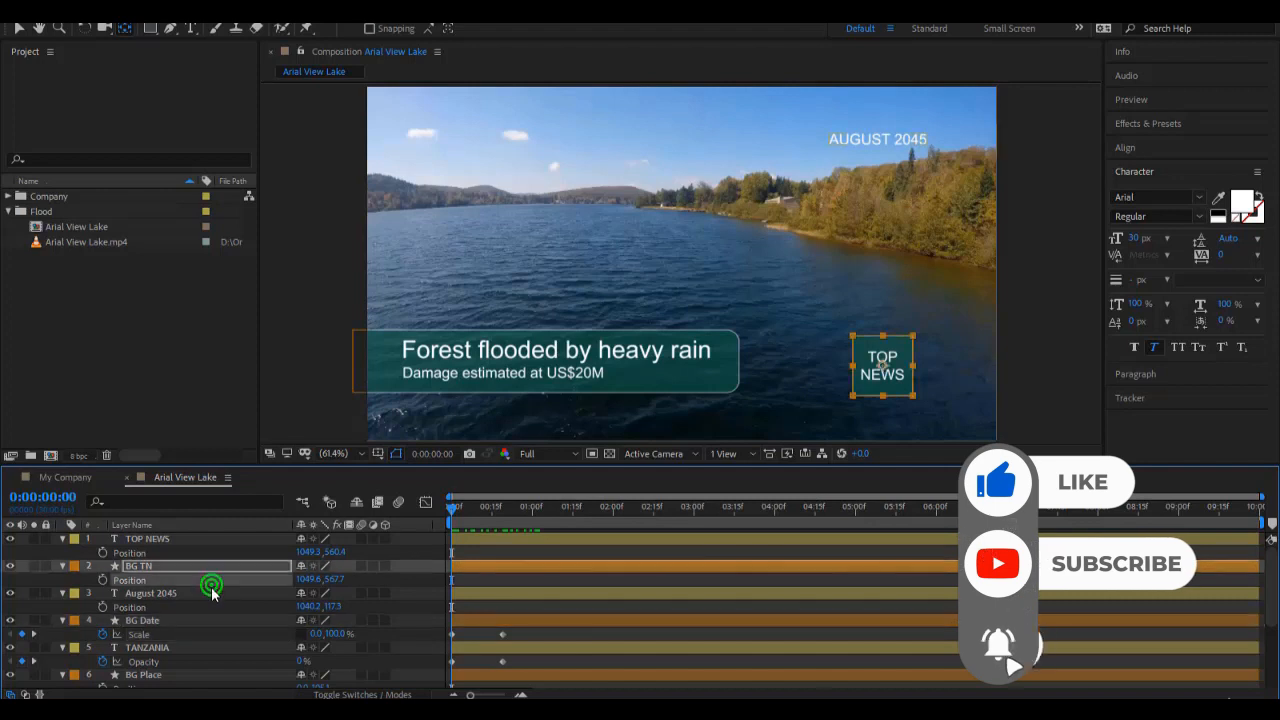
click(211, 593)
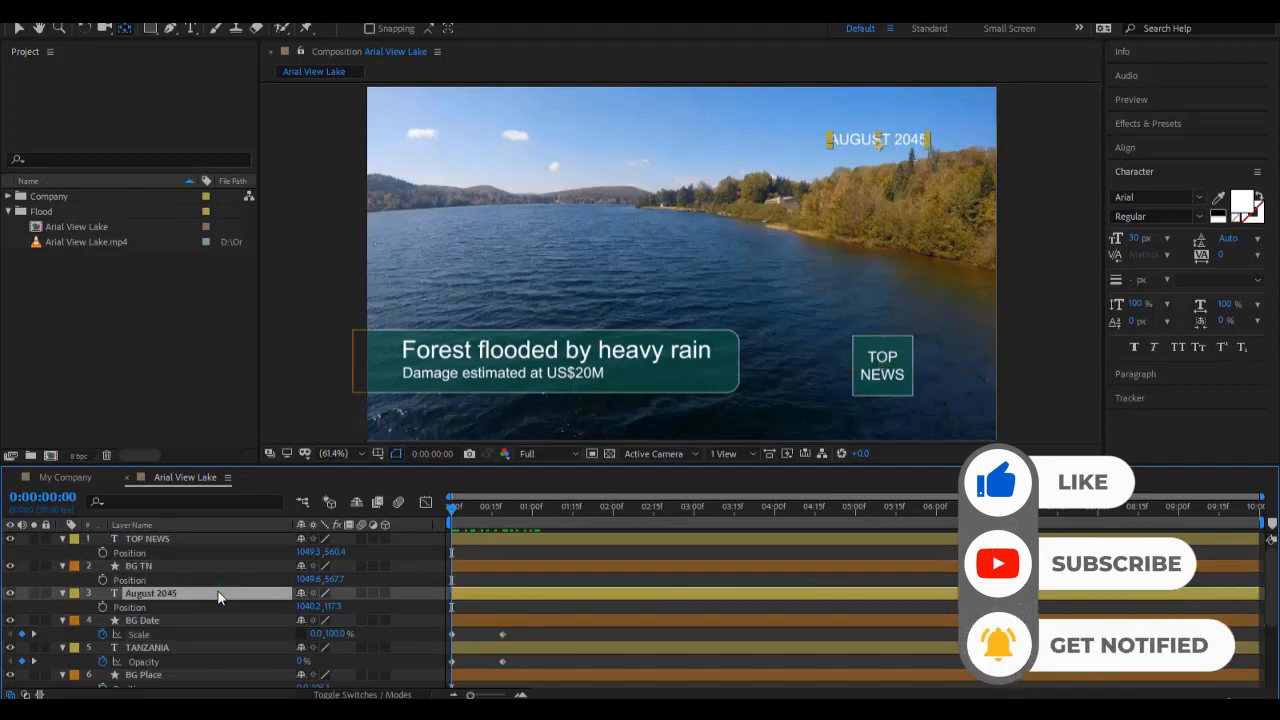
key(t)
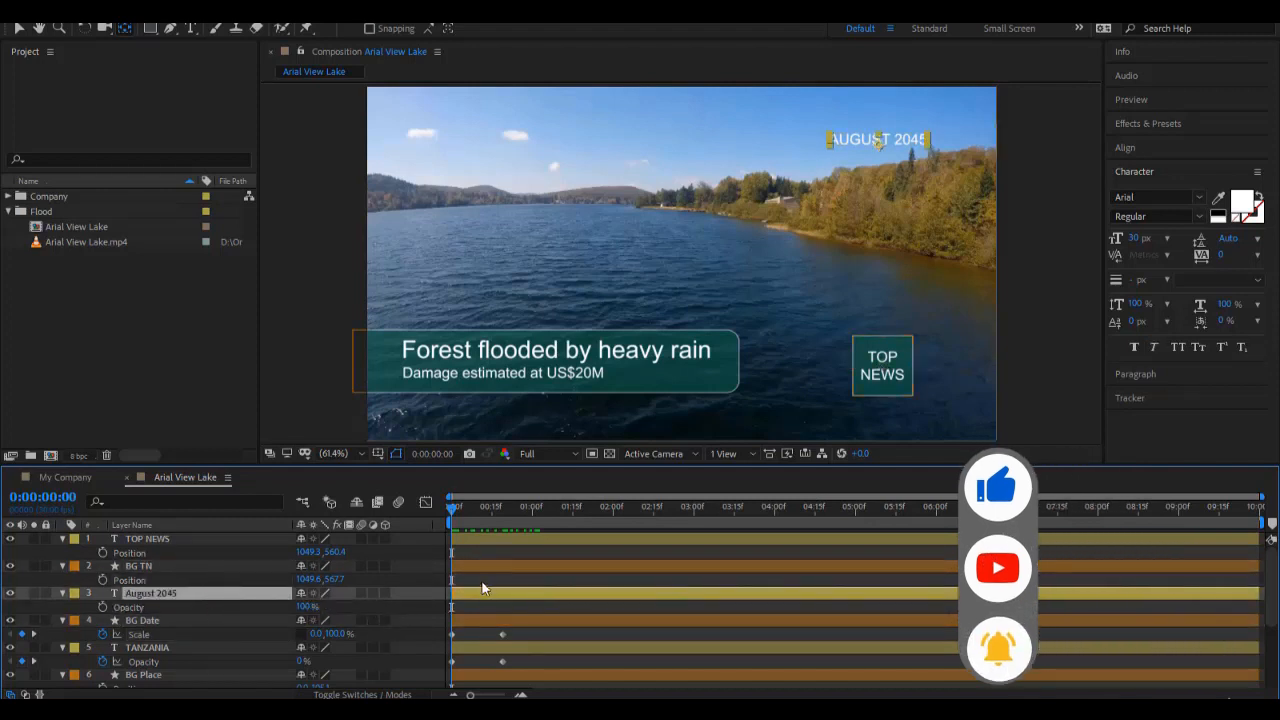
click(303, 606)
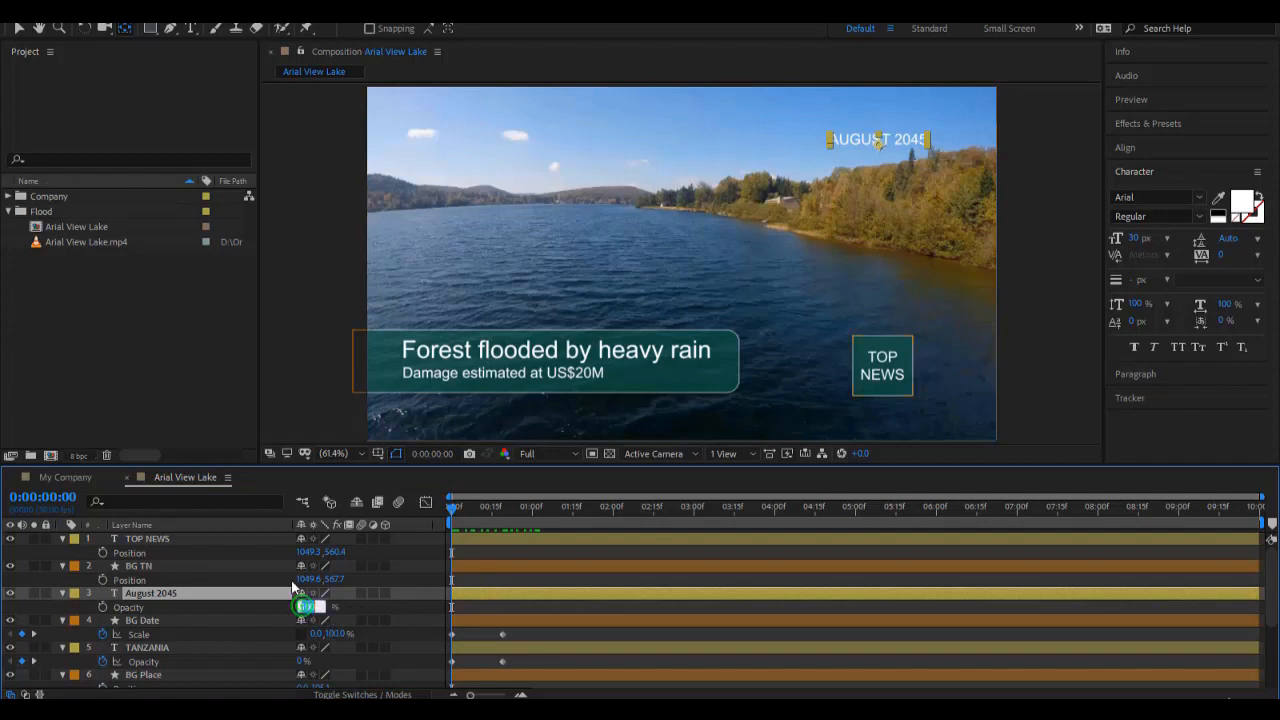
text(0)
key(Return)
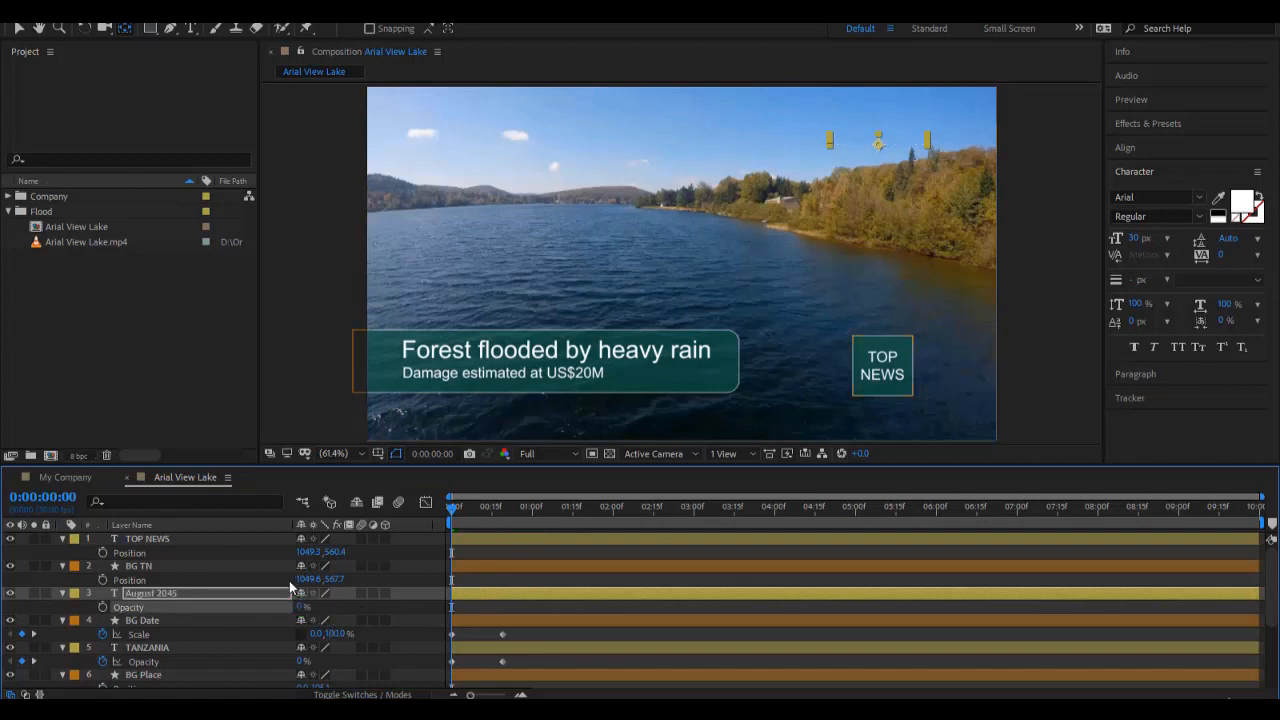
click(102, 607)
Set the August 2045 text's opacity to 100% at frame 19 and return to the start of the composition.
key(k)
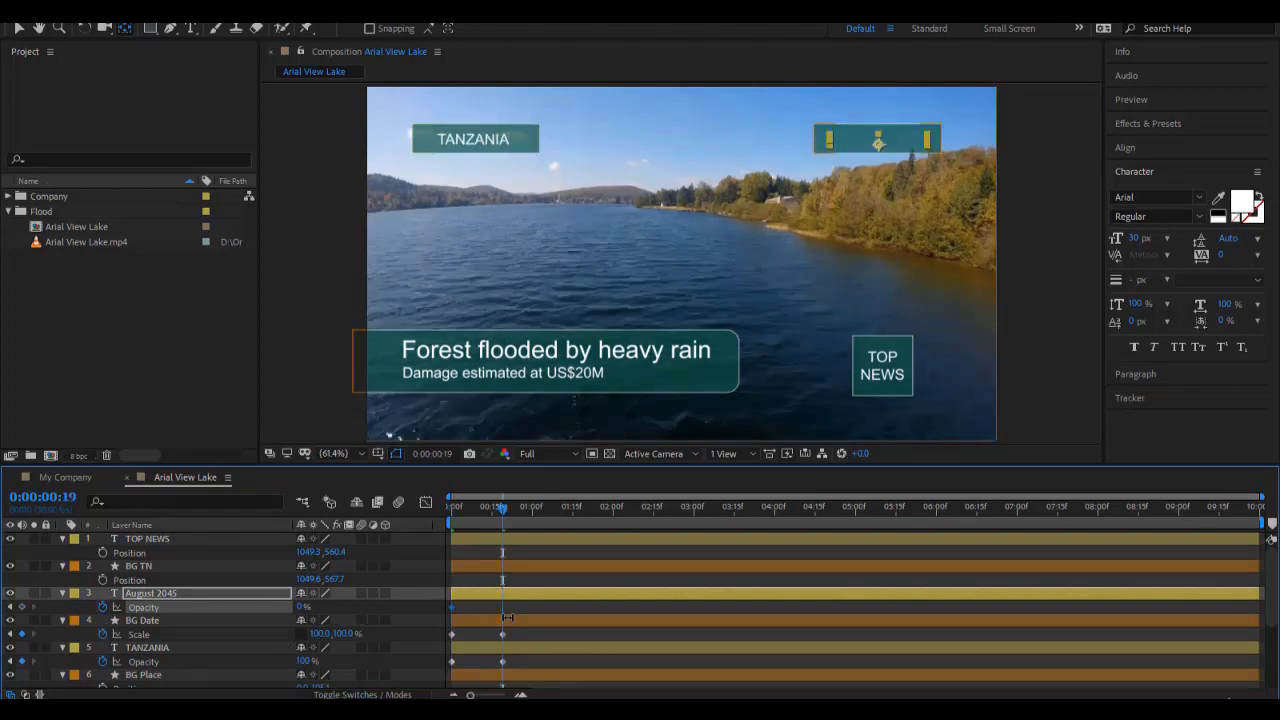
click(302, 610)
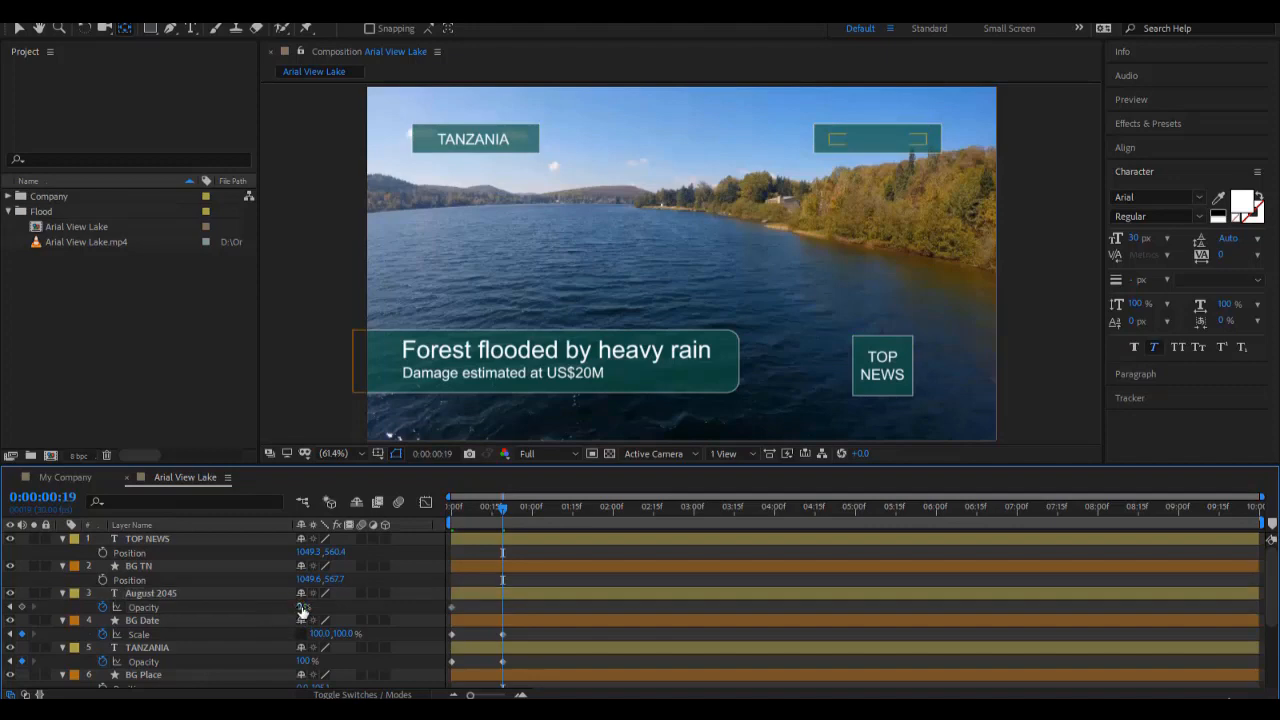
click(302, 607)
text(100)
key(Return)
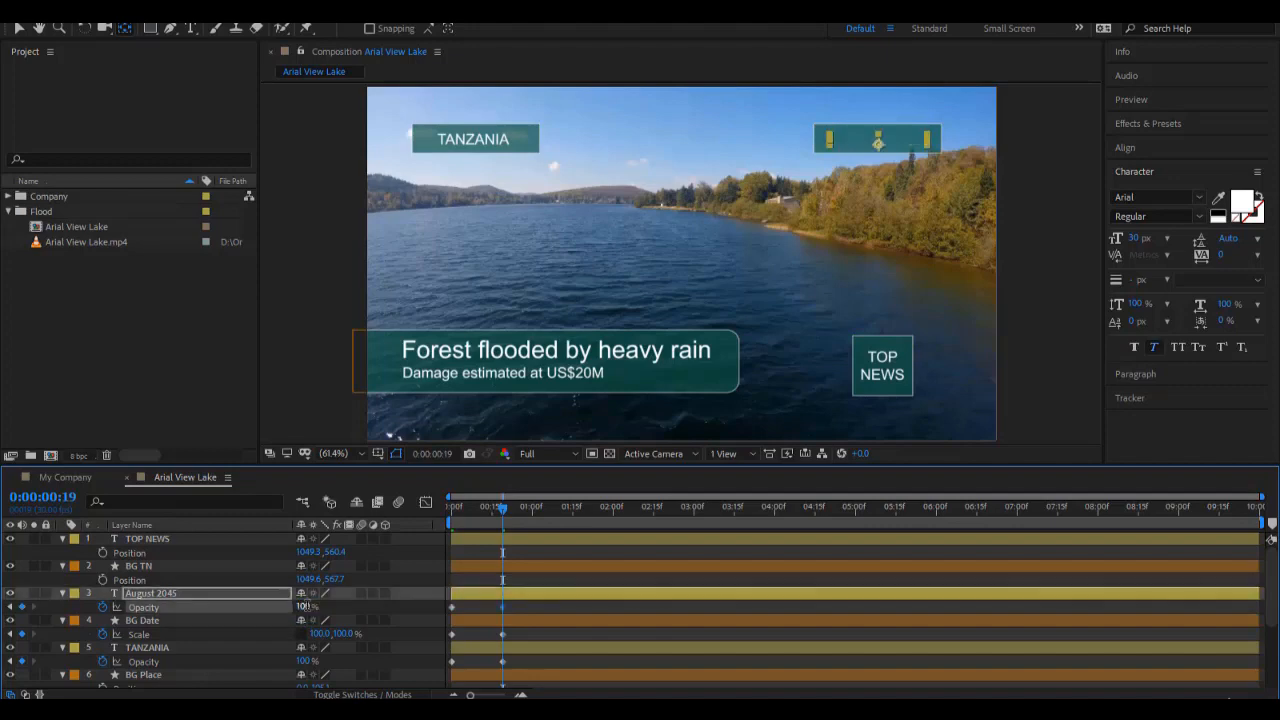
drag(504, 506, 372, 547)
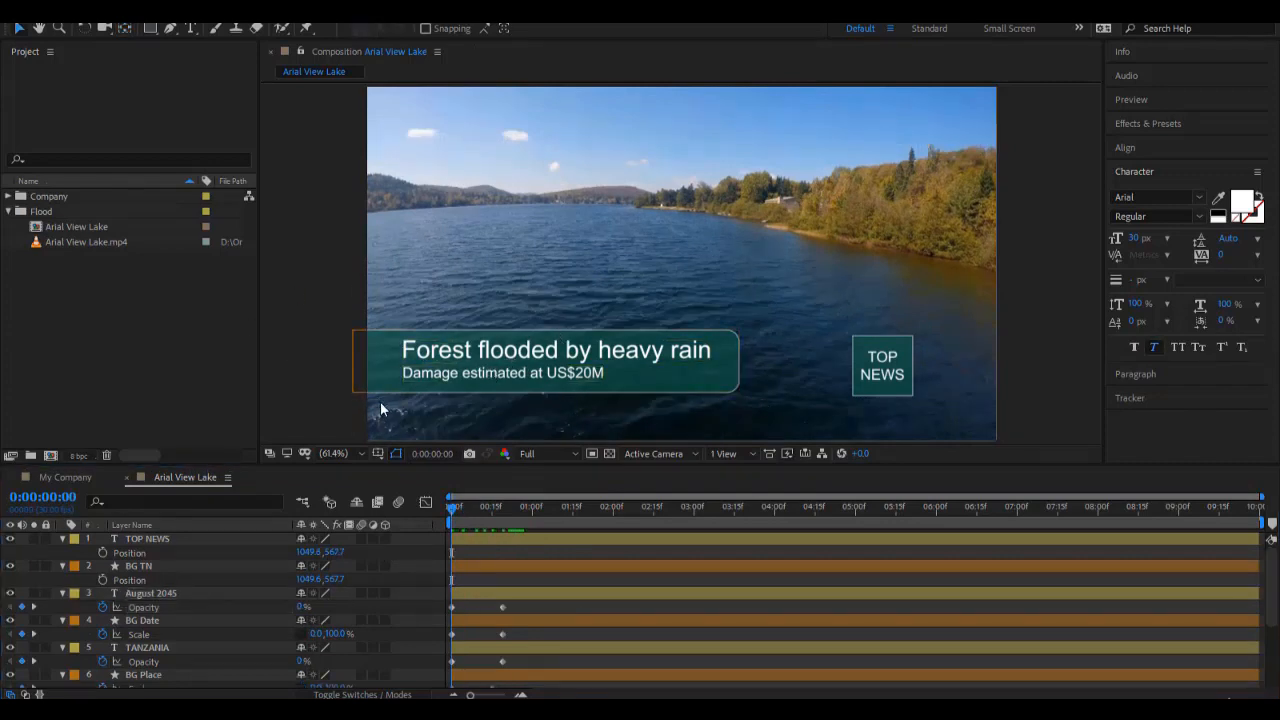
Collapse the expanded properties of all the text and background box layers in the timeline.
click(192, 538)
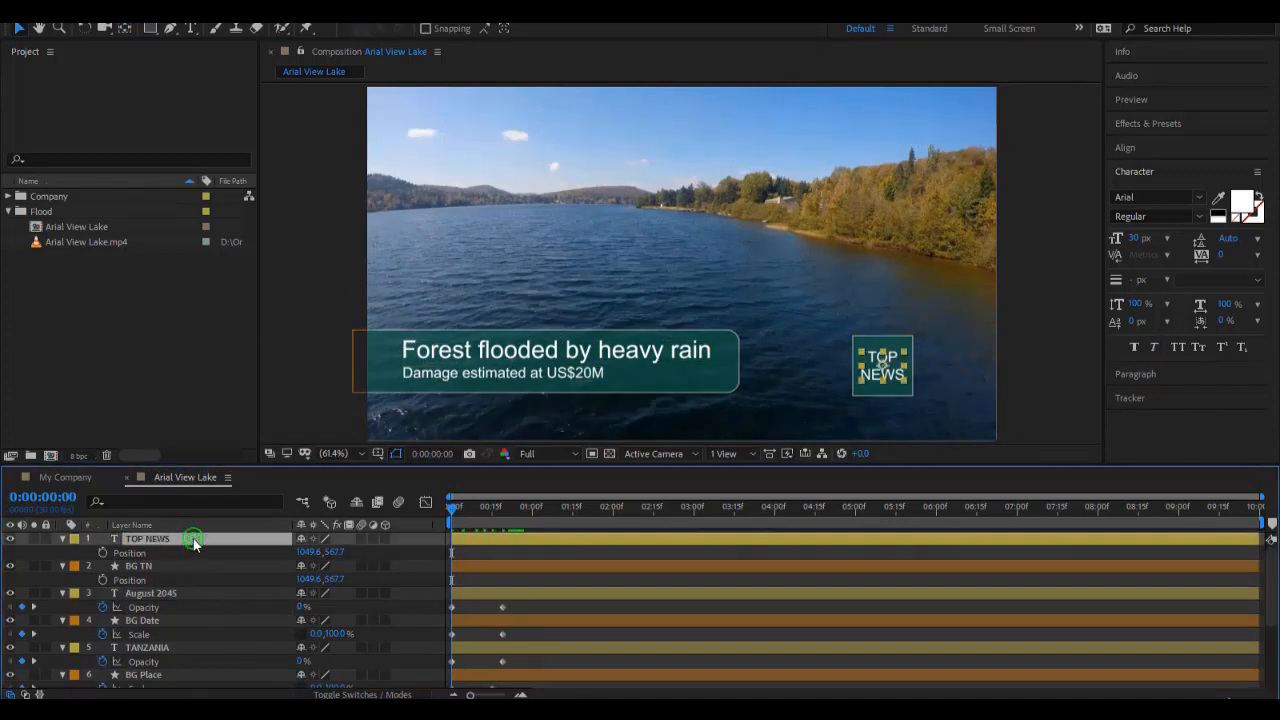
key(ctrl+a)
click(63, 539)
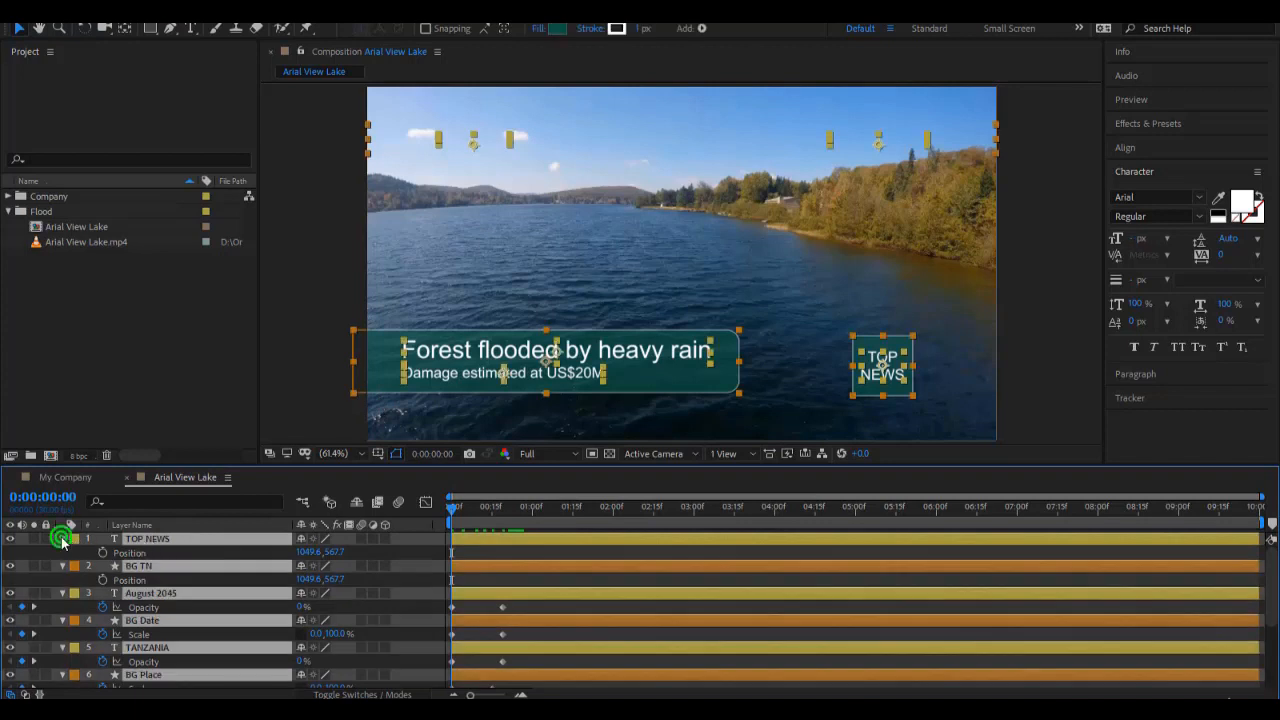
click(174, 688)
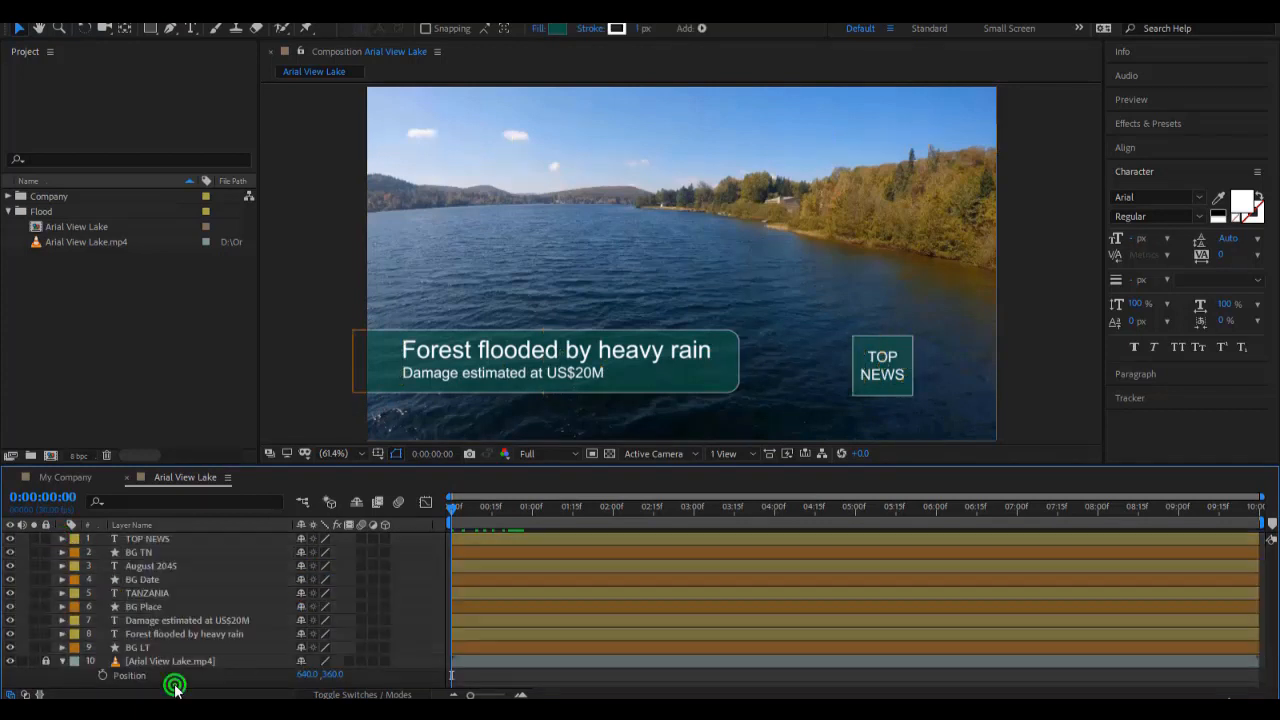
Add Position keyframes at frame 15 to the Damage estimated at US$20M, Forest flooded by heavy rain and BG LT layers.
click(190, 620)
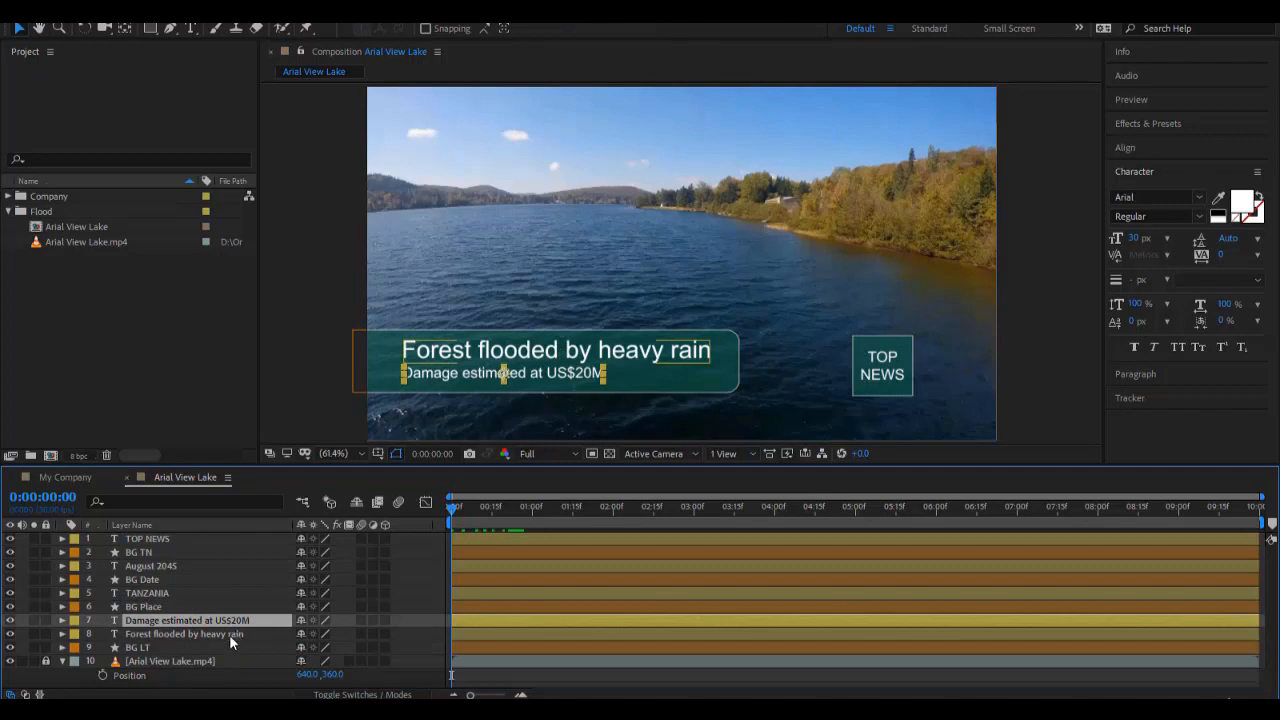
ctrl+click(229, 634)
ctrl+click(157, 646)
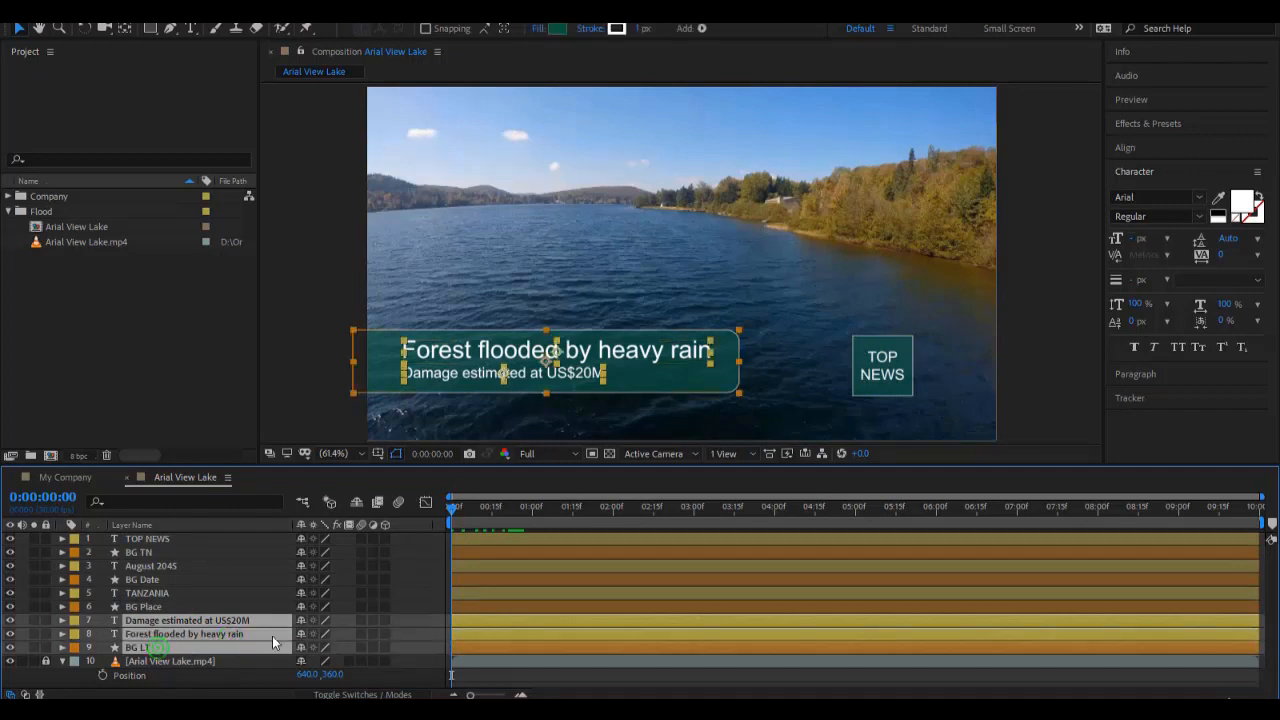
key(p)
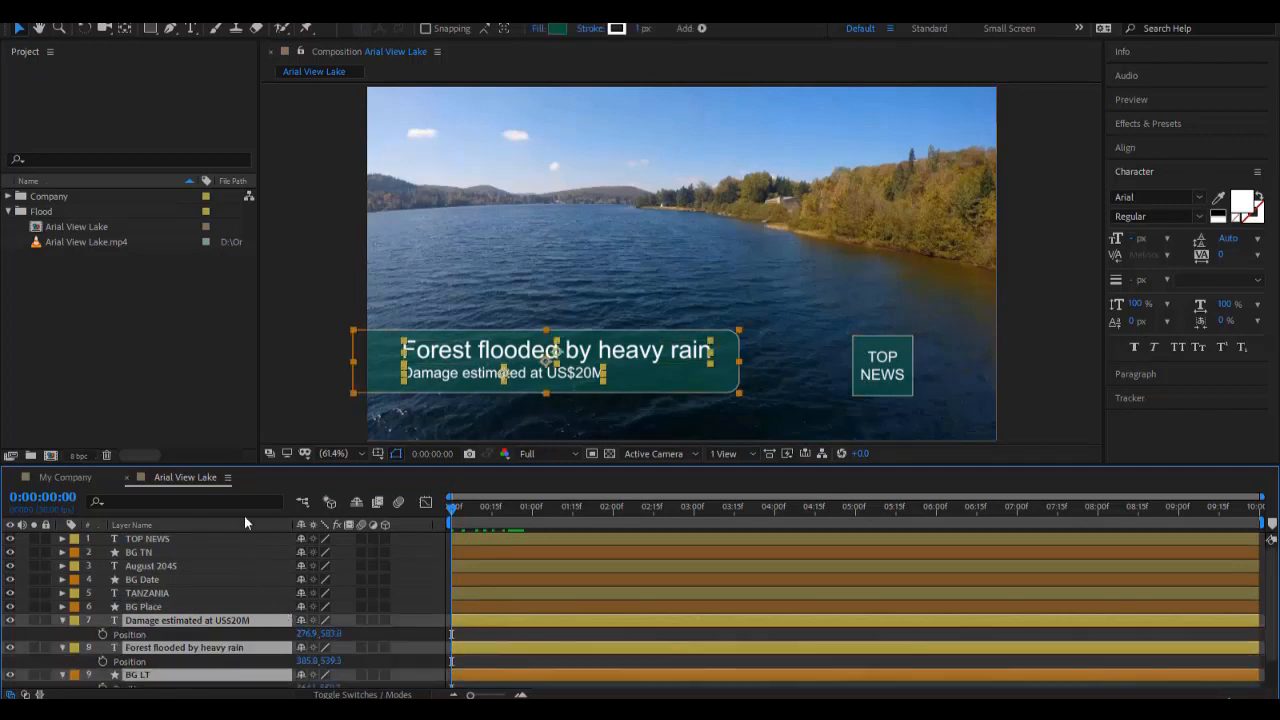
scroll(200, 580, down, 2)
click(67, 499)
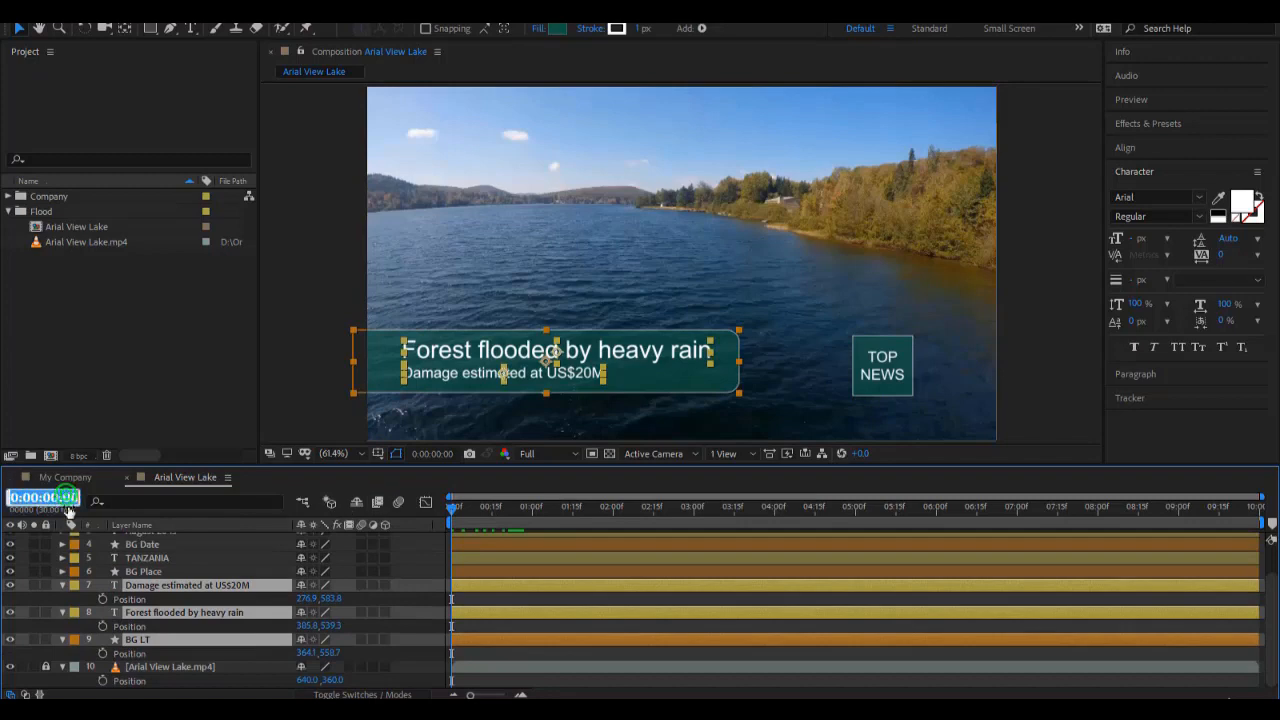
text(15)
key(Return)
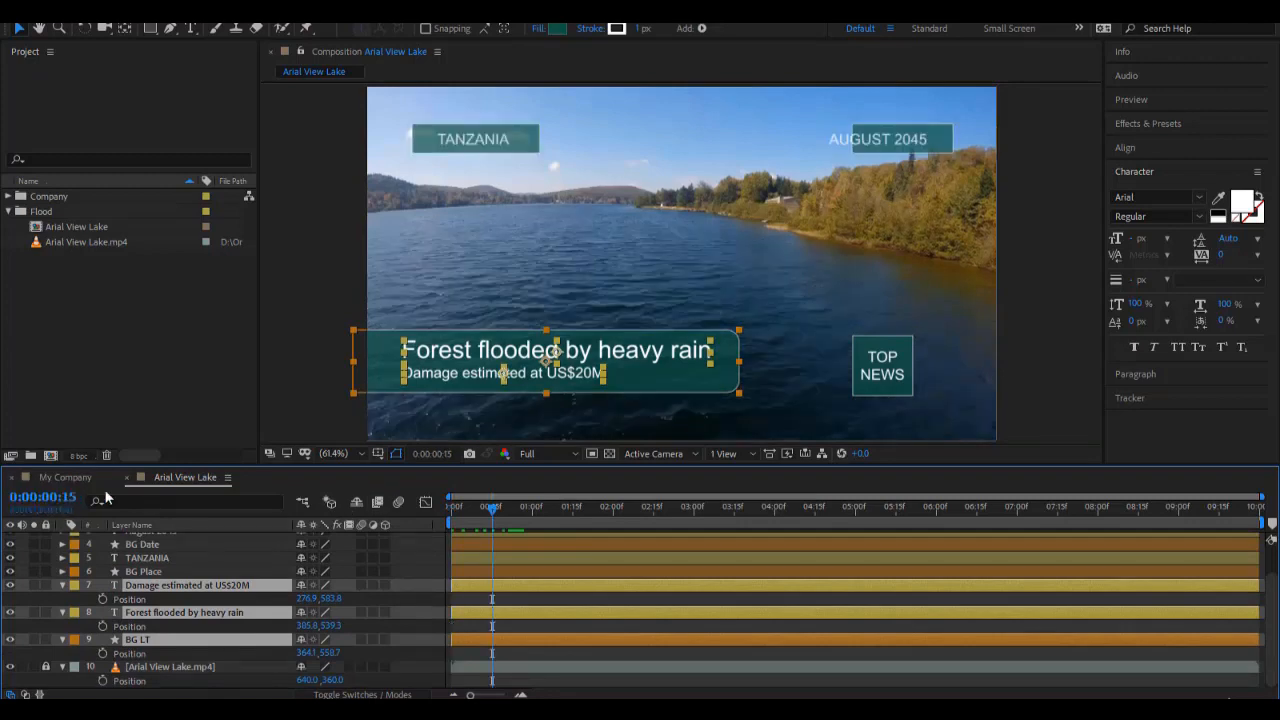
click(102, 598)
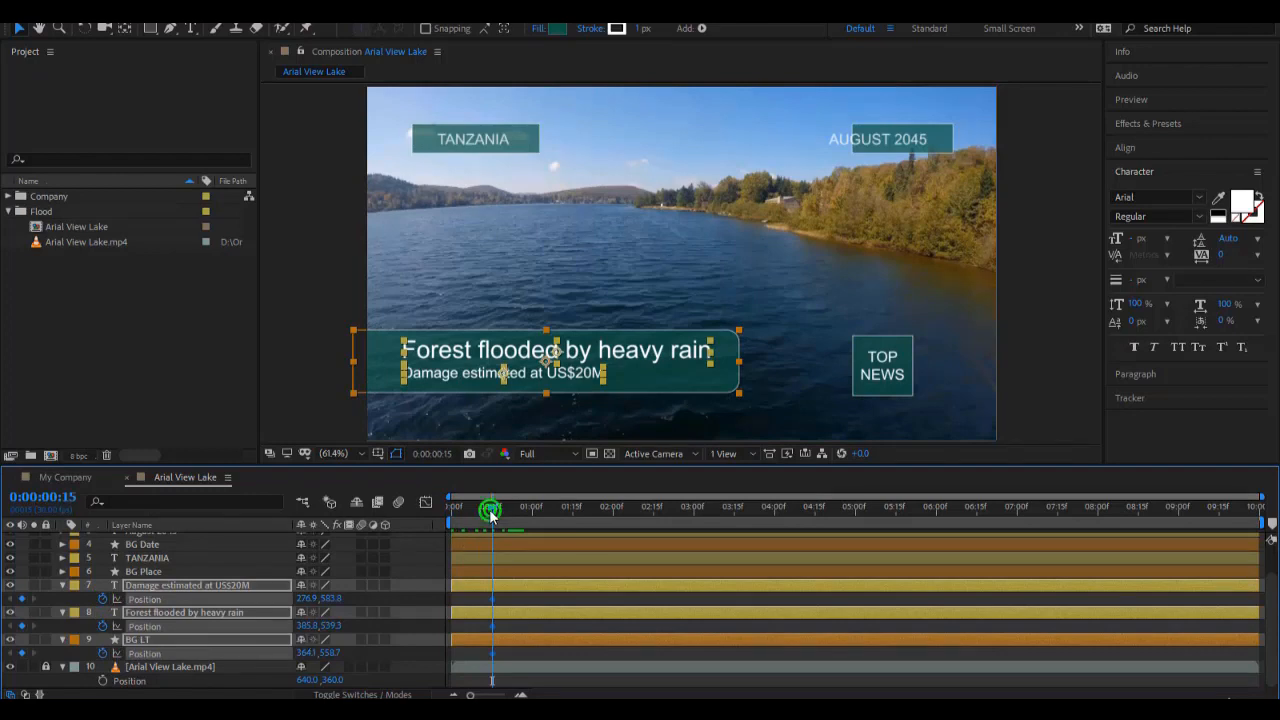
At the start of the composition, move the three lower-third layers beyond the frame's left edge and preview the slide-in.
drag(490, 513, 433, 523)
drag(476, 368, 111, 408)
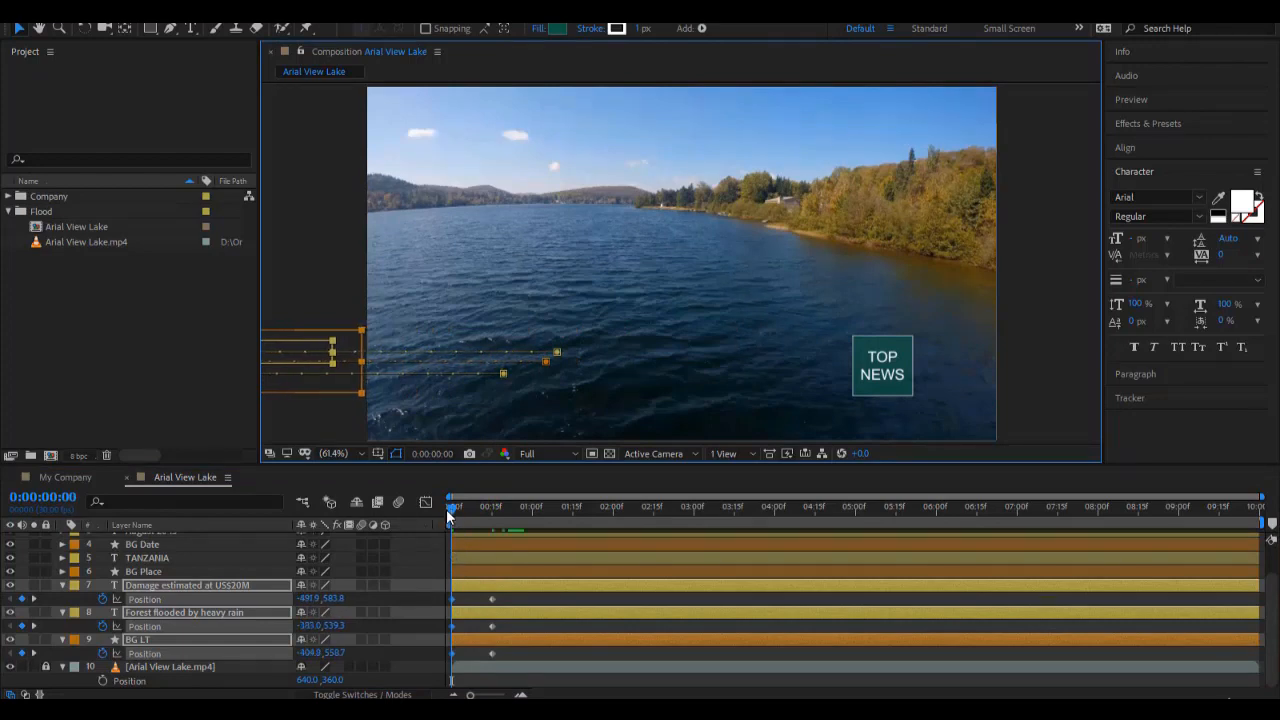
drag(461, 535, 415, 534)
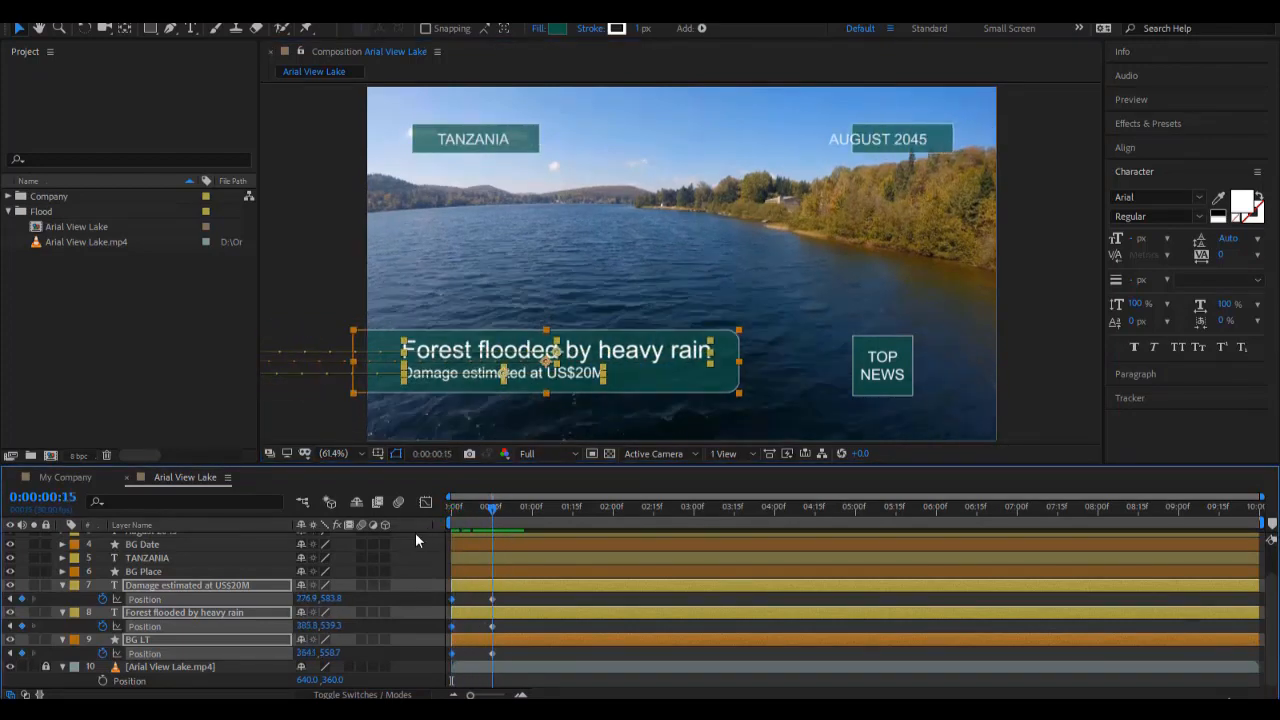
key(space)
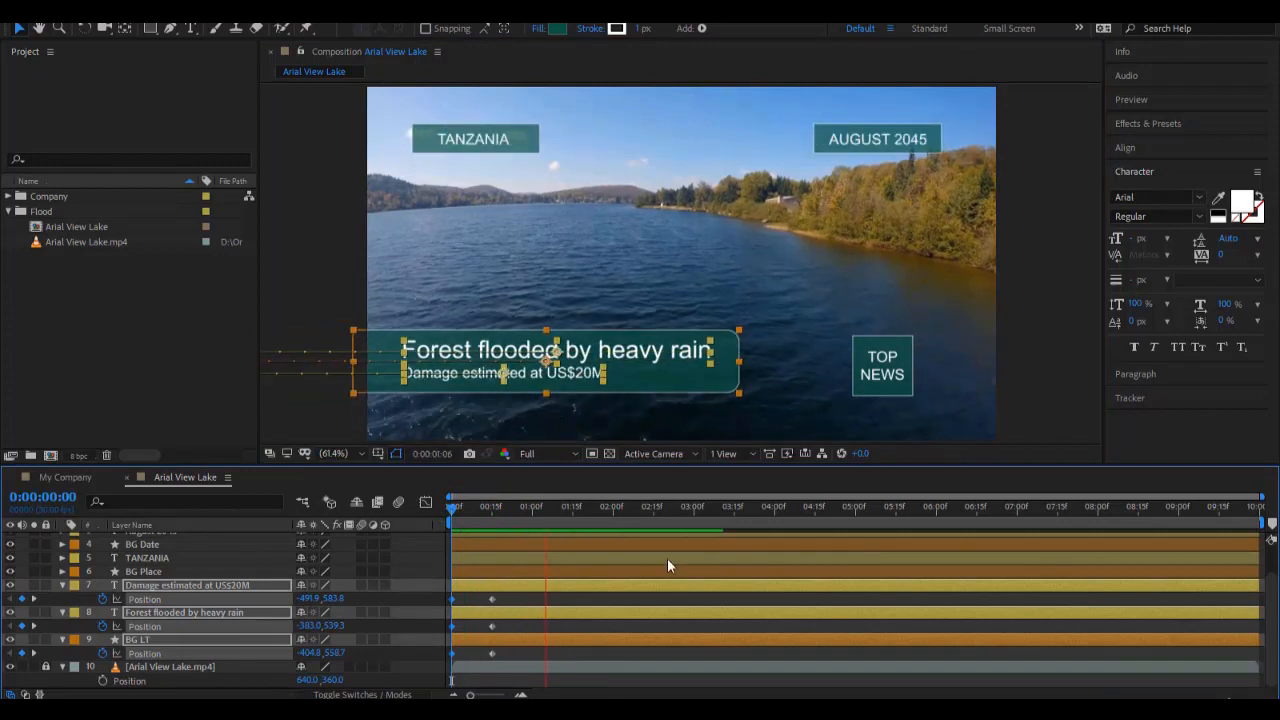
click(1014, 365)
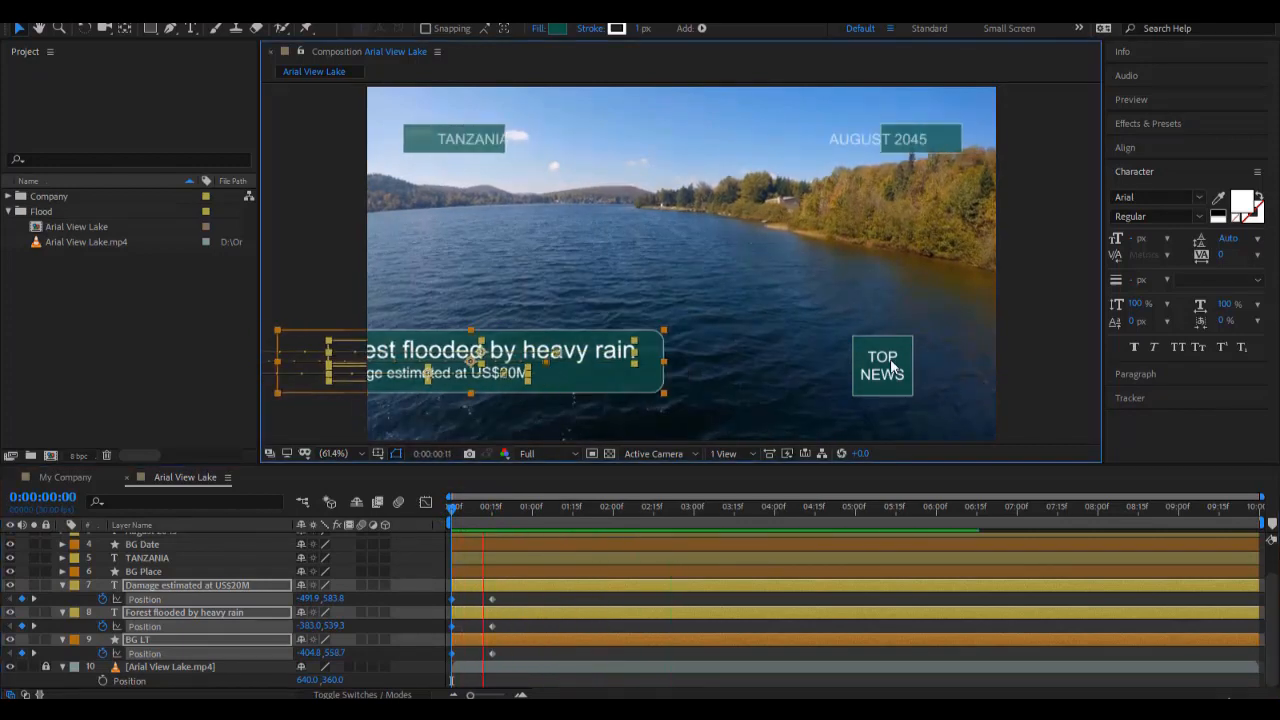
Reveal the Scale and Rotation properties of the TOP NEWS and BG TN layers together in the timeline.
click(880, 366)
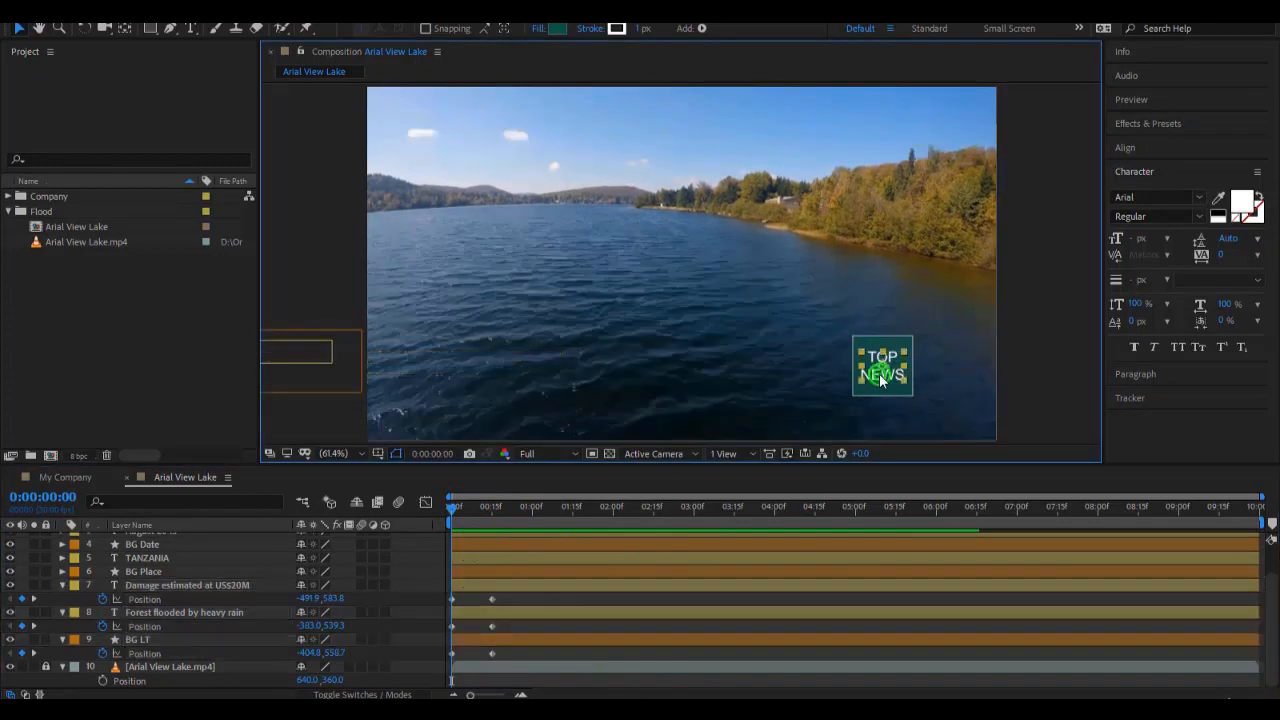
shift+click(886, 343)
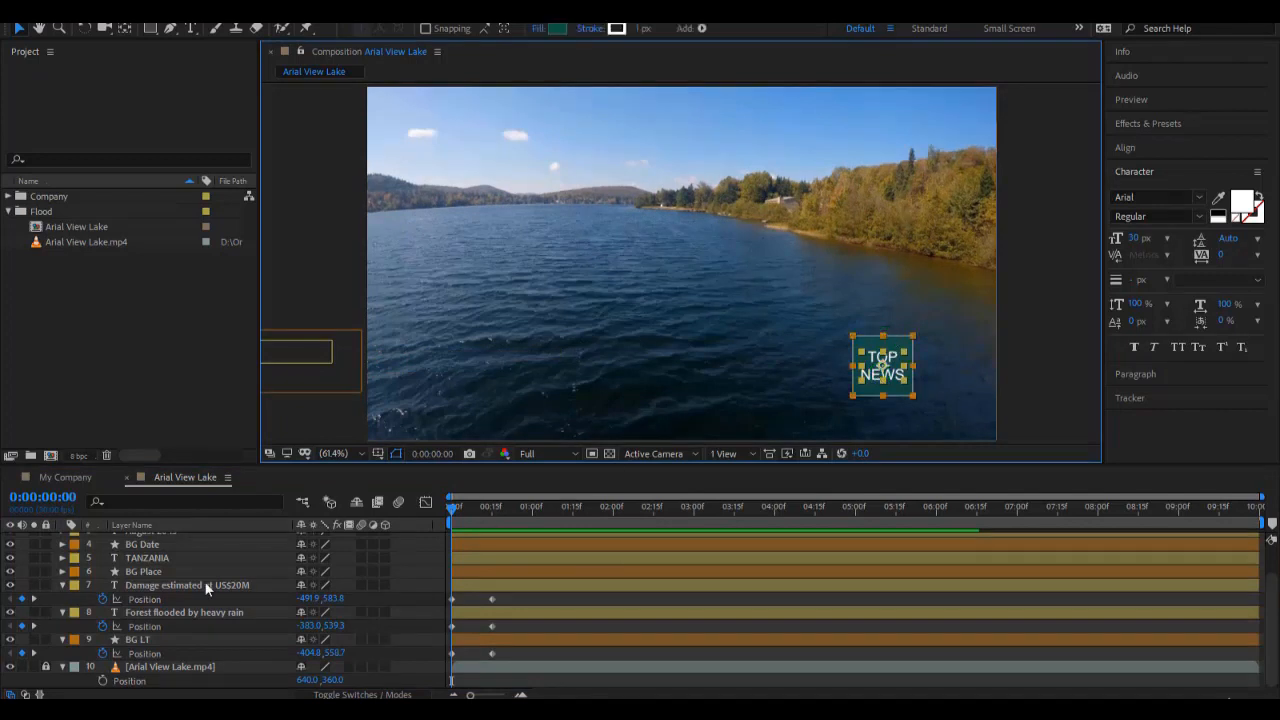
scroll(208, 589, up, 2)
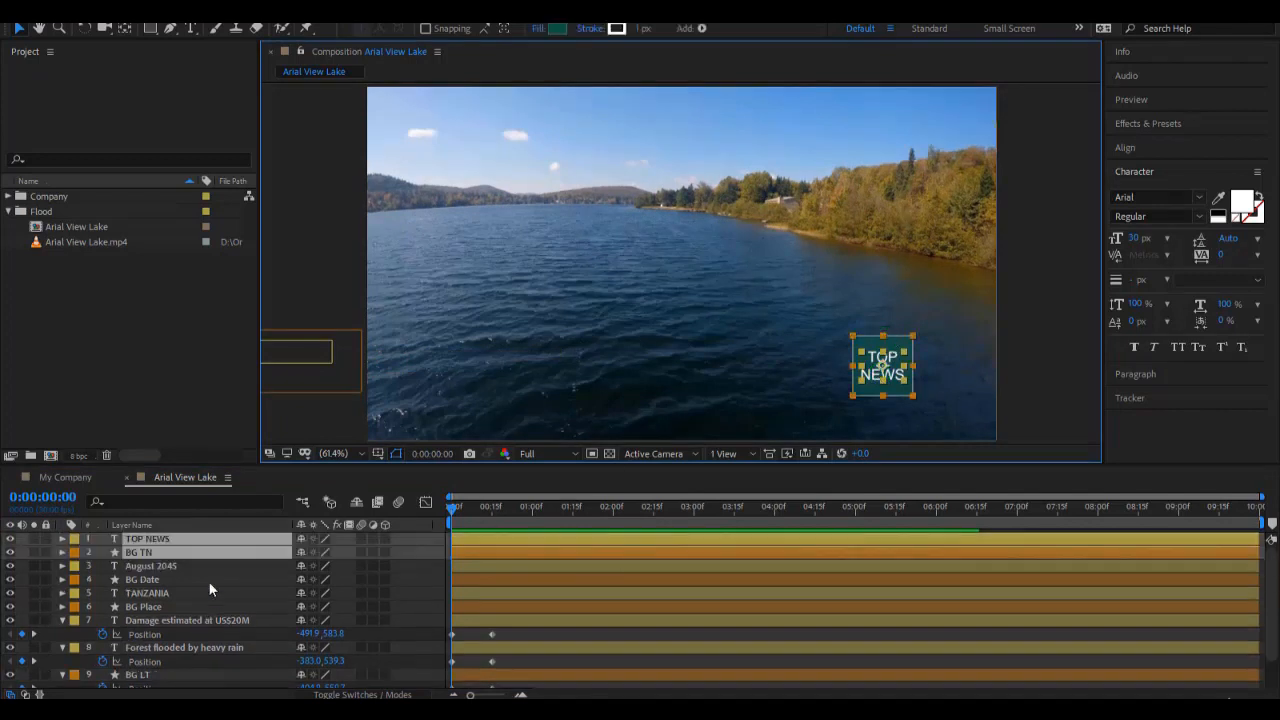
key(s)
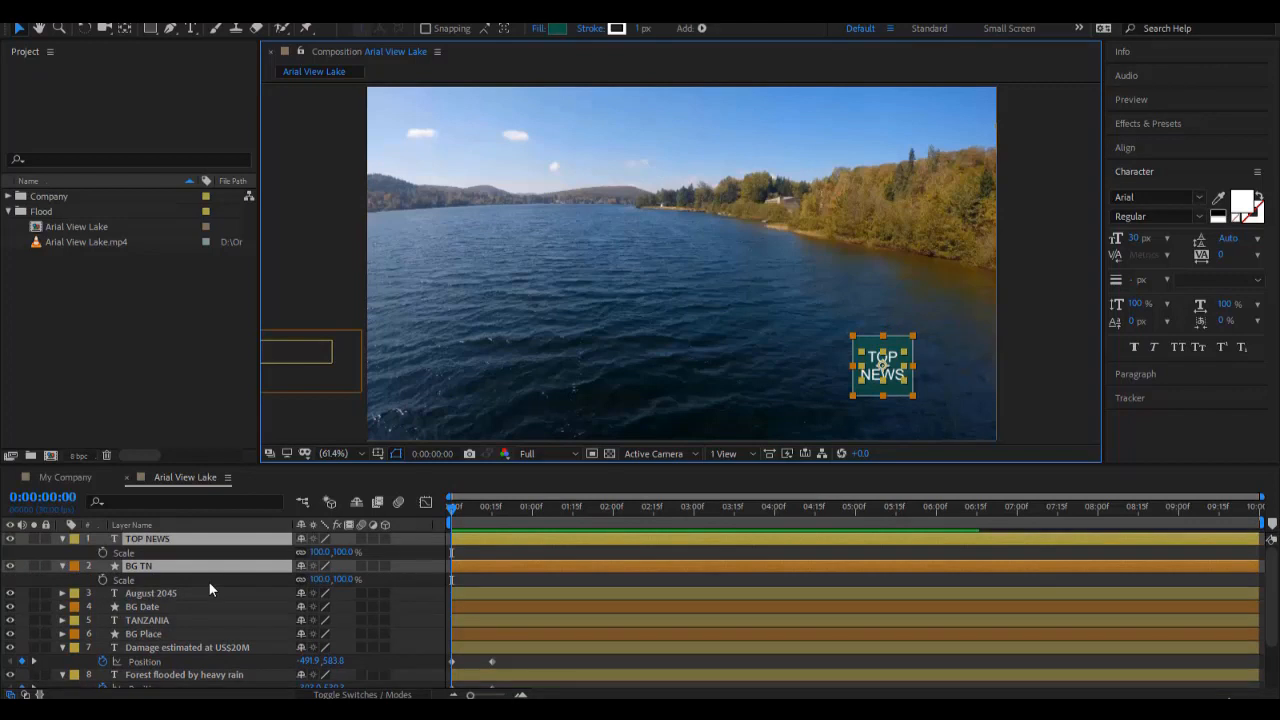
key(shift+r)
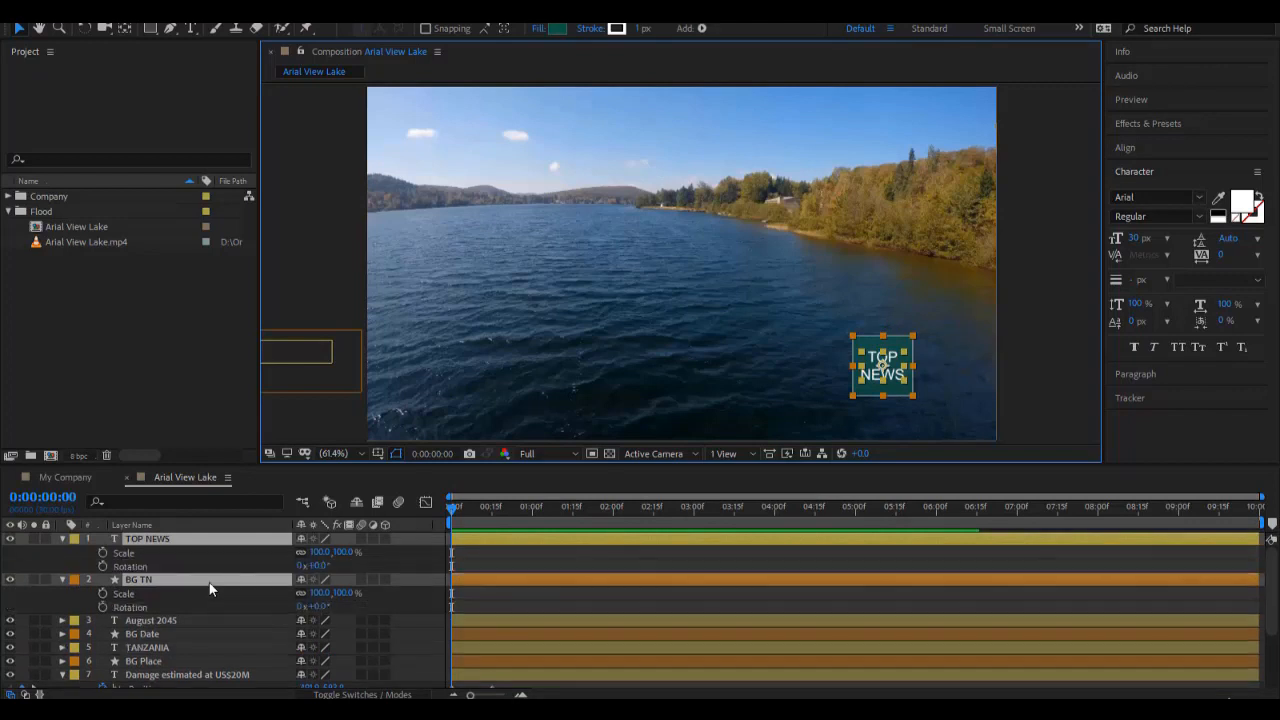
Add Scale and Rotation keyframes at frame 15 to both the TOP NEWS and BG TN layers.
click(60, 497)
text(15)
key(Return)
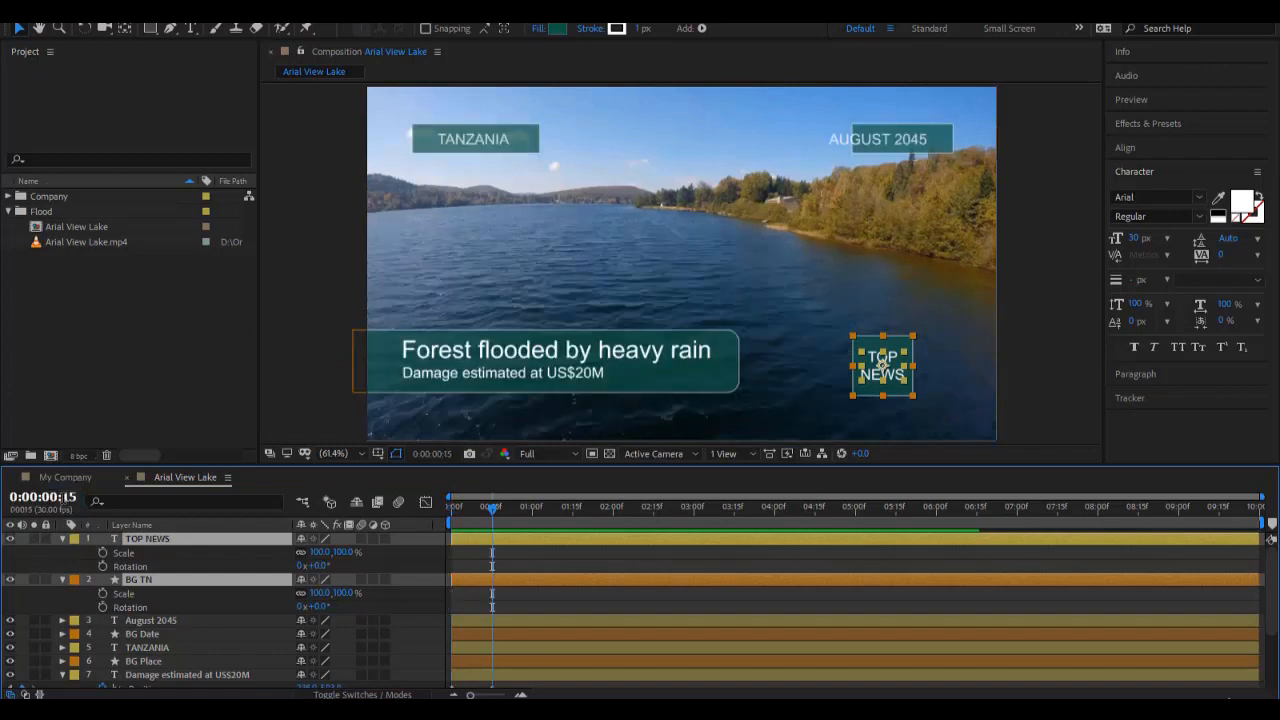
click(104, 553)
click(103, 566)
click(103, 593)
click(103, 607)
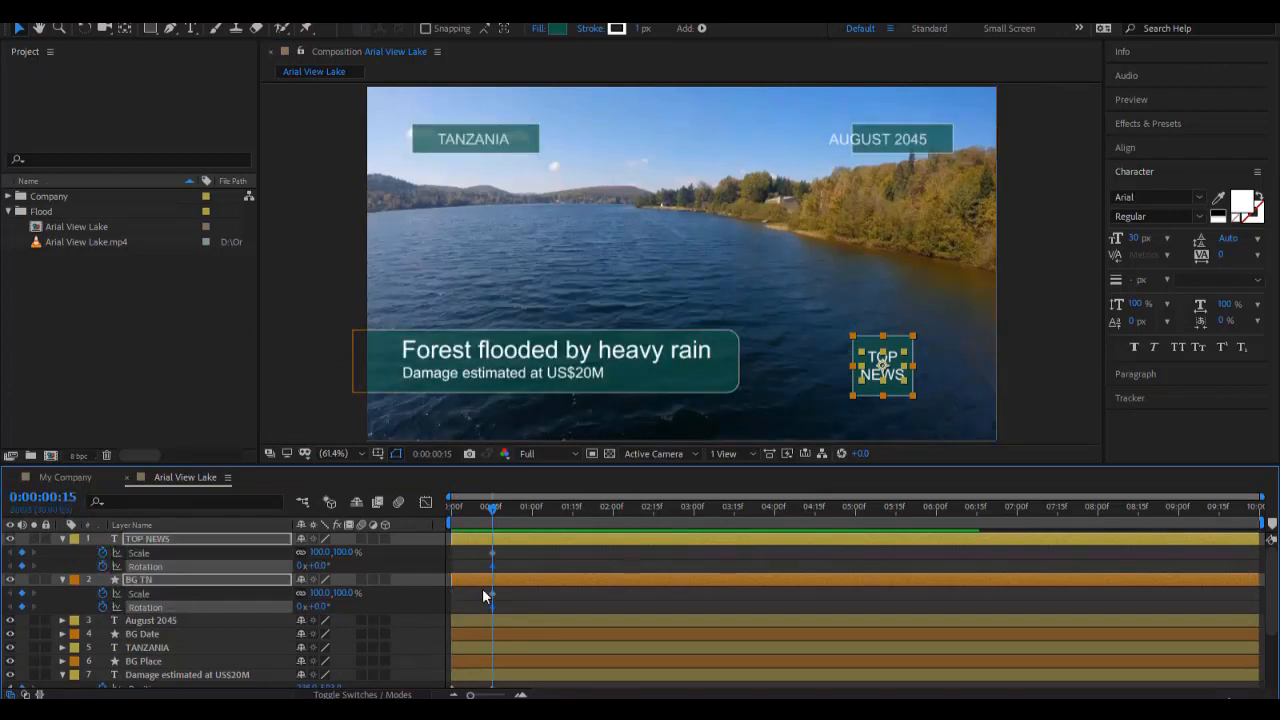
At the start of the composition, set BG TN's rotation to 180° and TOP NEWS's rotation to -180°.
drag(491, 511, 376, 538)
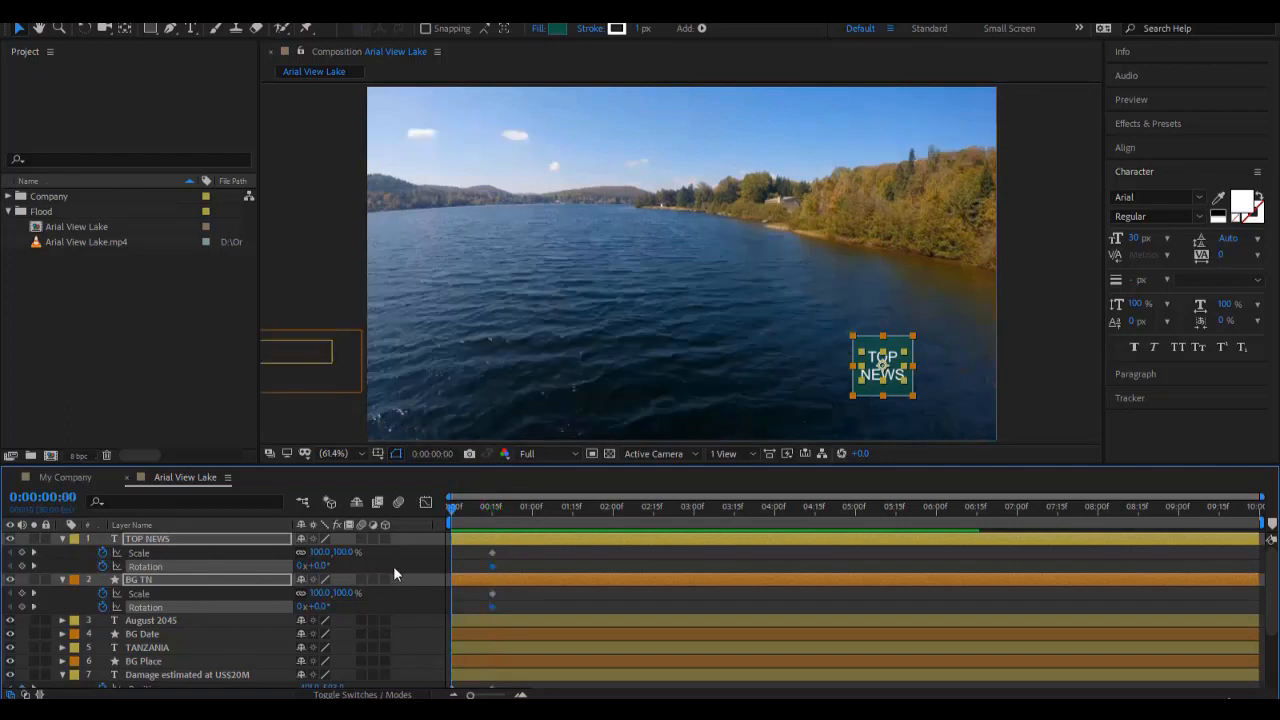
click(393, 566)
click(236, 582)
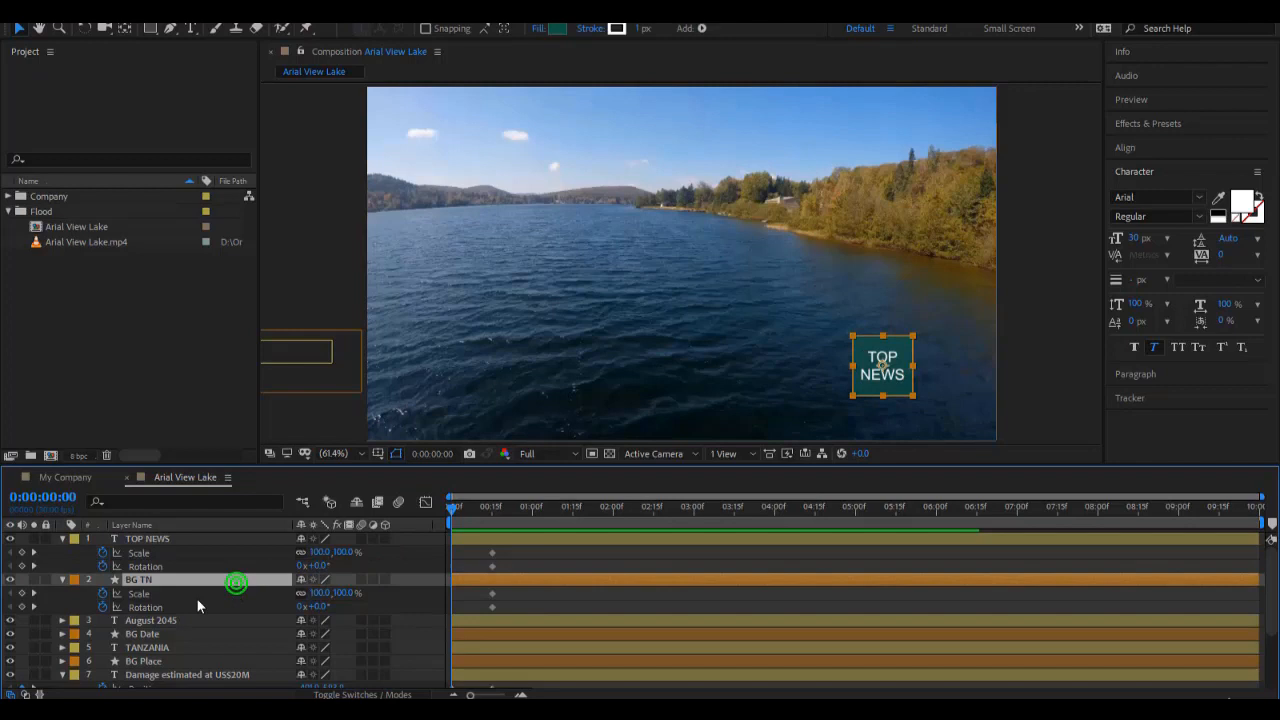
click(318, 606)
text(180)
key(Return)
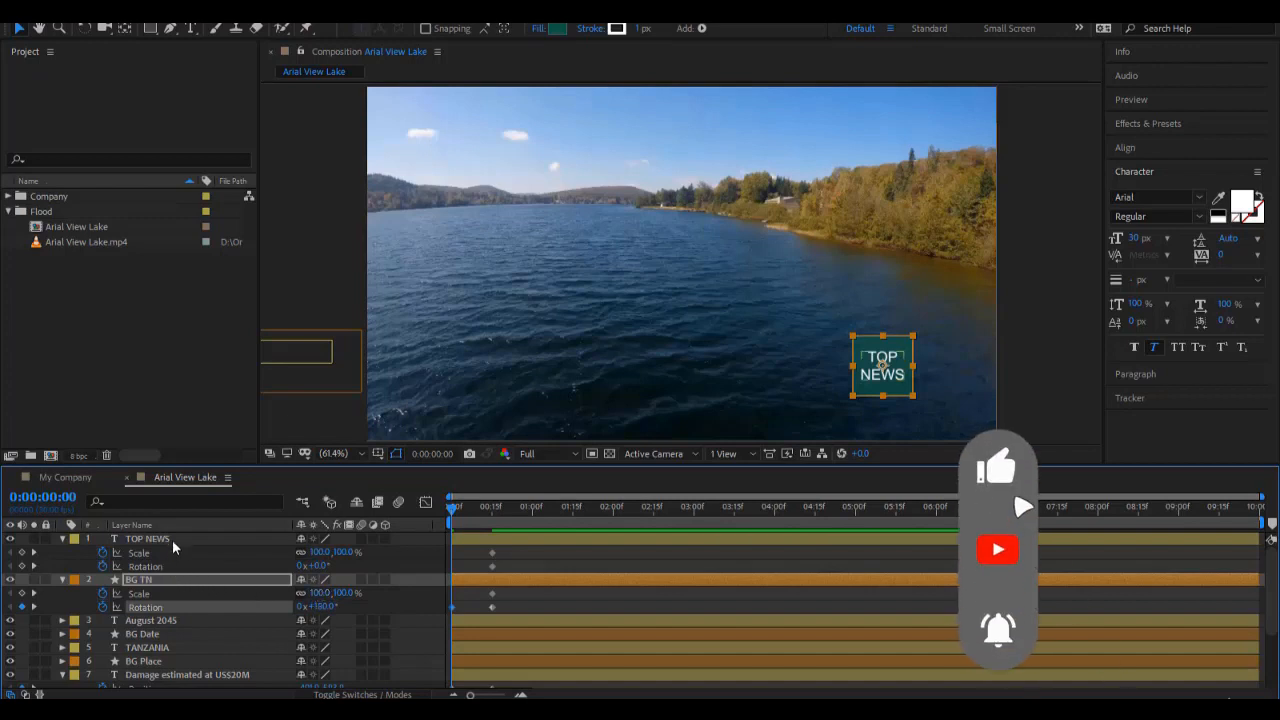
click(318, 566)
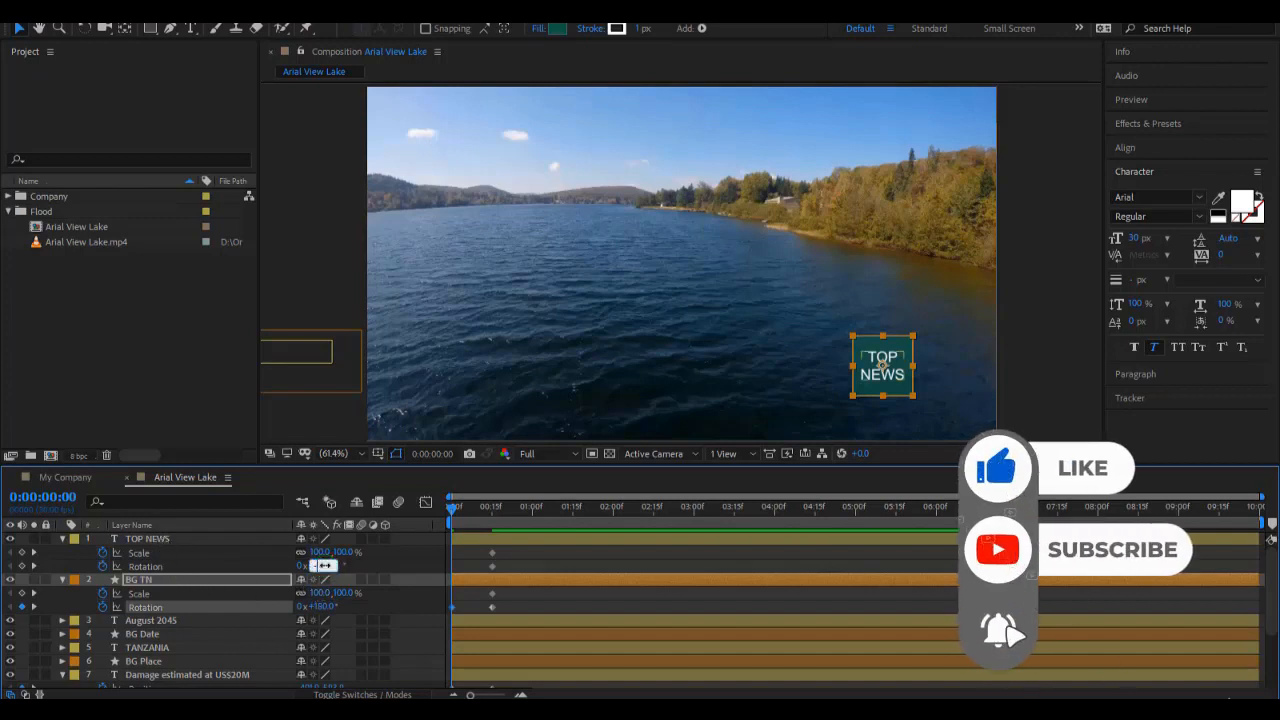
text(-180)
key(Return)
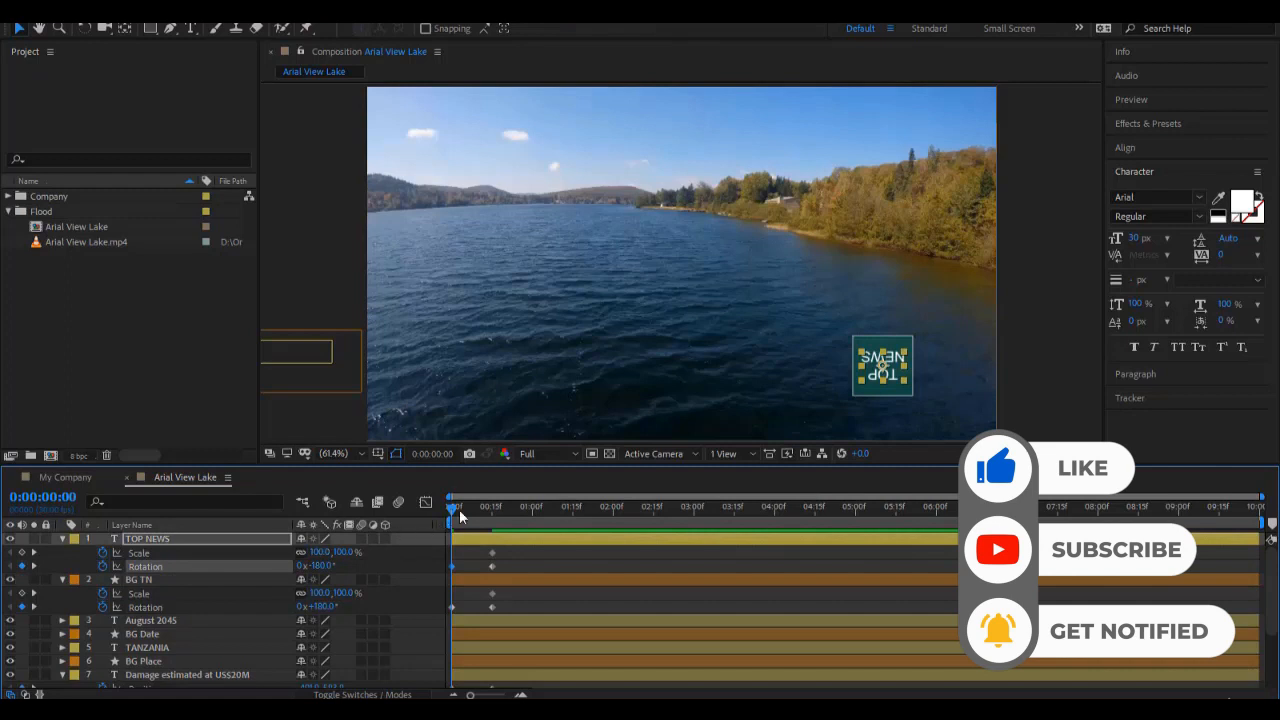
Set the scale of the TOP NEWS and BG TN layers to 0% at the start of the composition.
click(318, 552)
text(0)
key(Return)
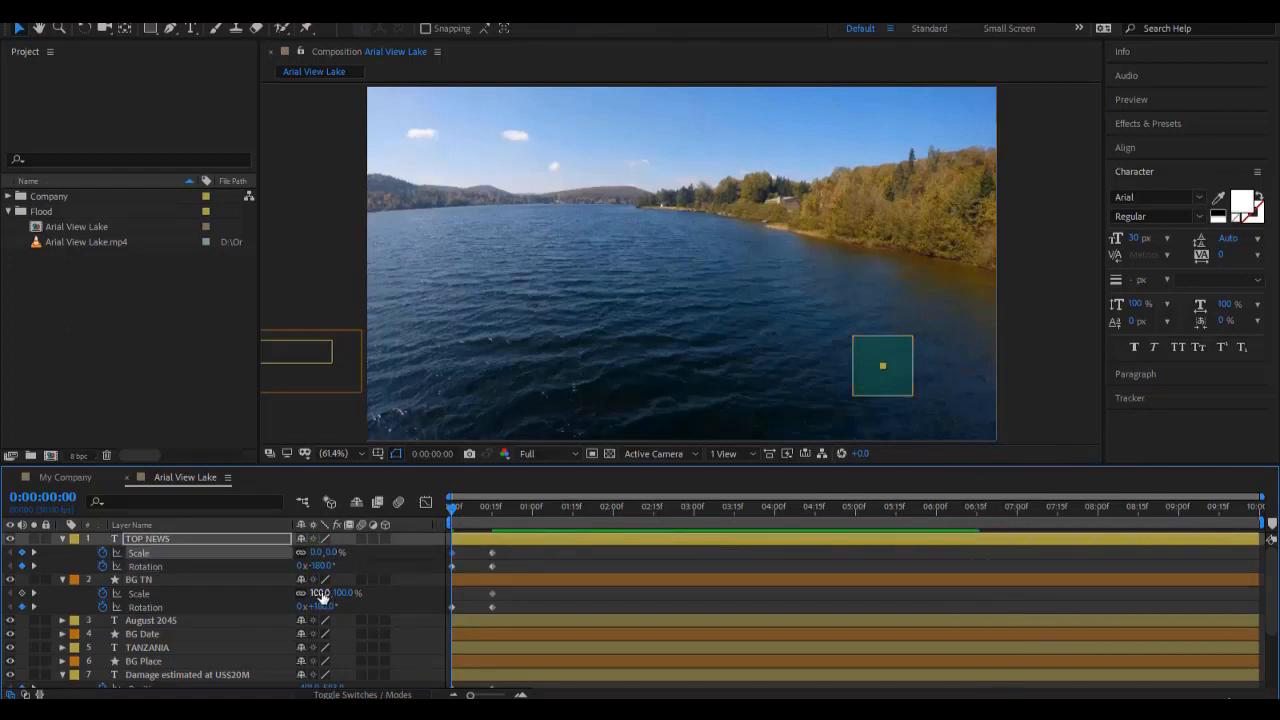
click(318, 593)
text(0)
key(Return)
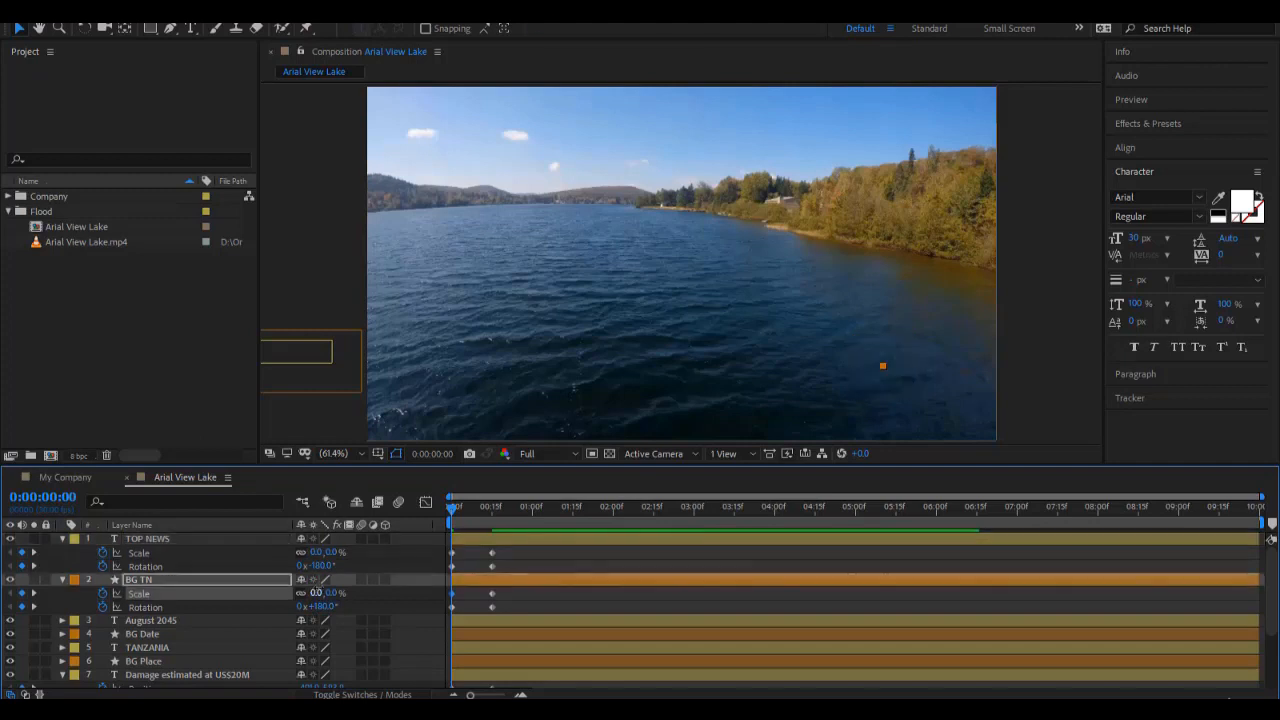
Play the composition from the start to check the spinning, scaling TOP NEWS box with the other titles.
drag(453, 515, 419, 539)
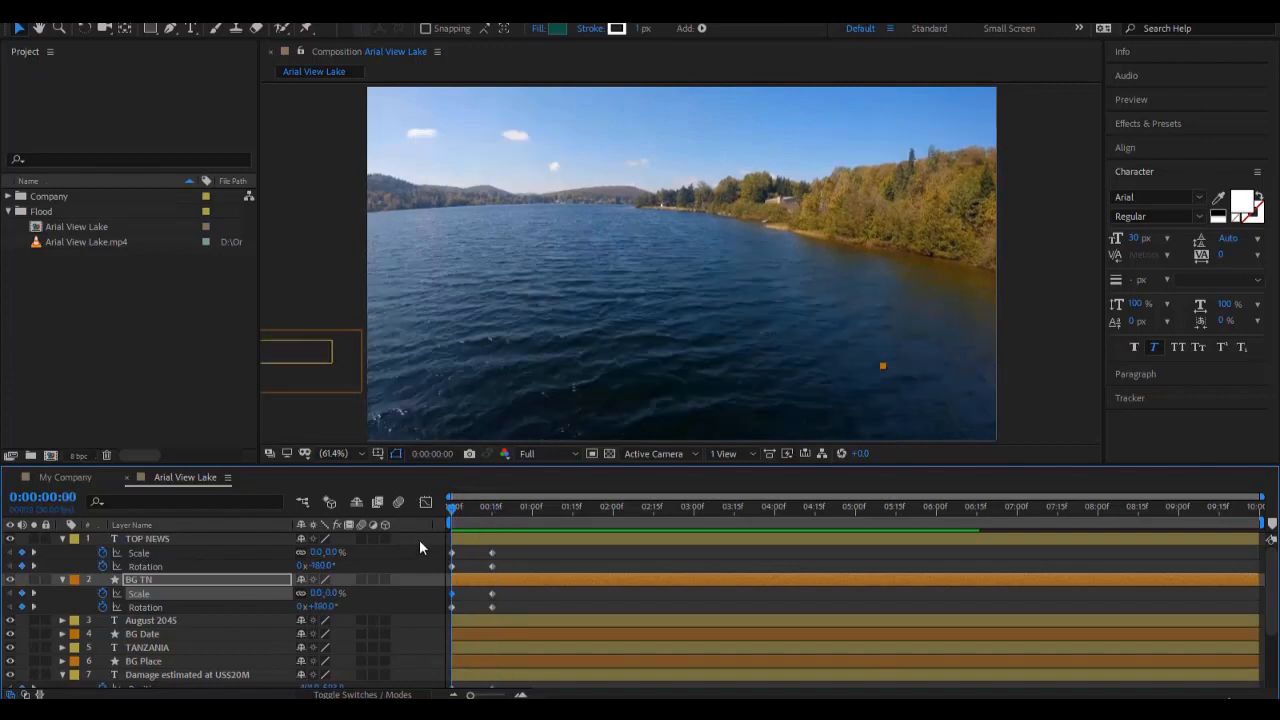
click(550, 600)
key(space)
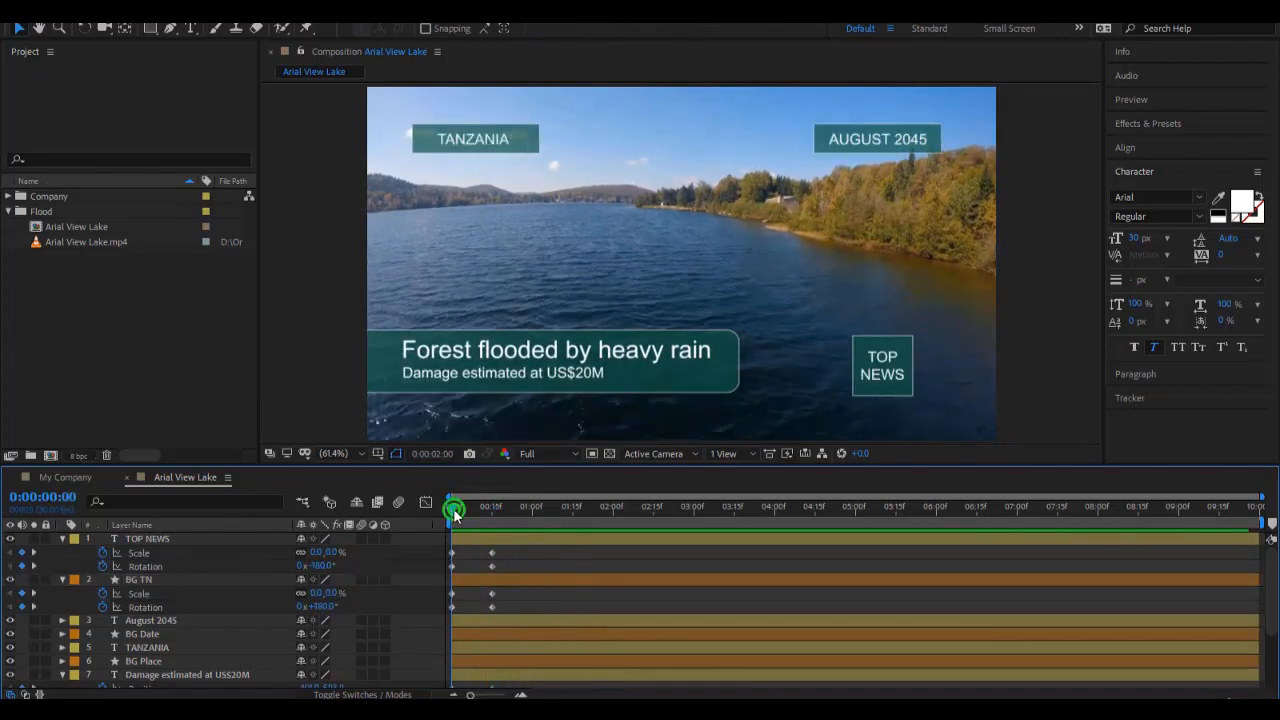
key(space)
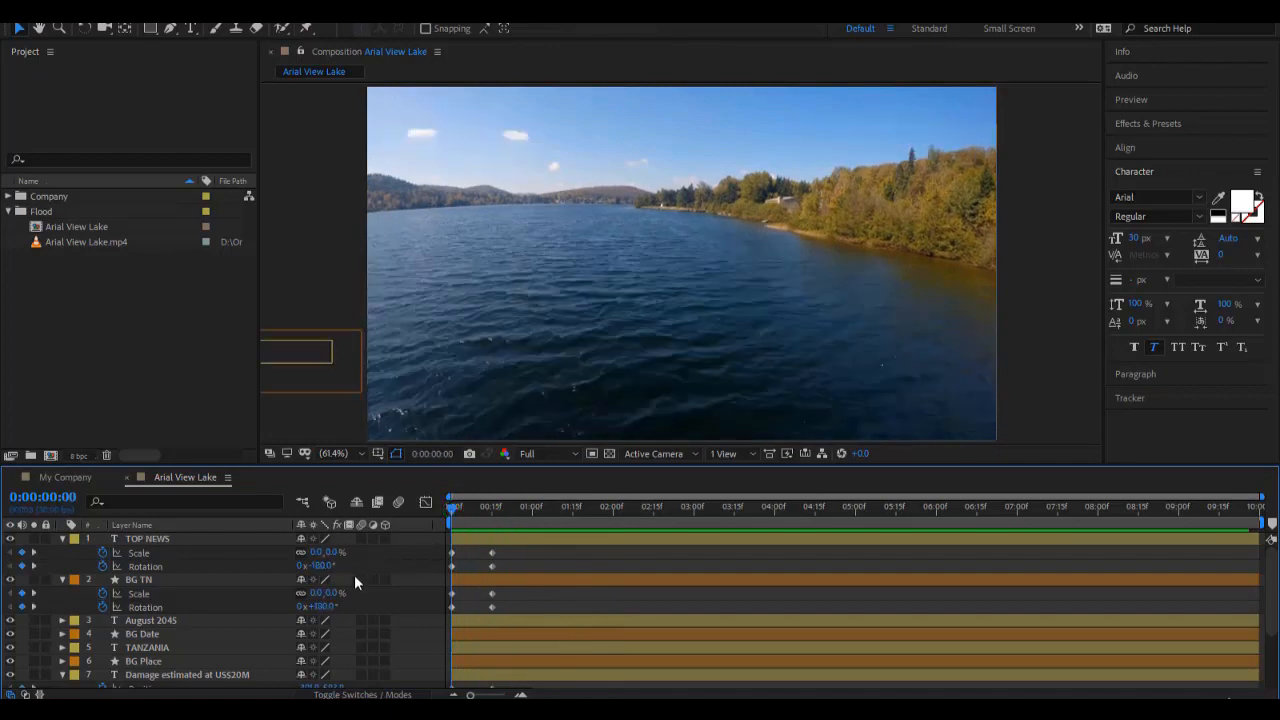
Set BG TN's rotation to 360° at the start of the composition and preview the animation.
click(164, 579)
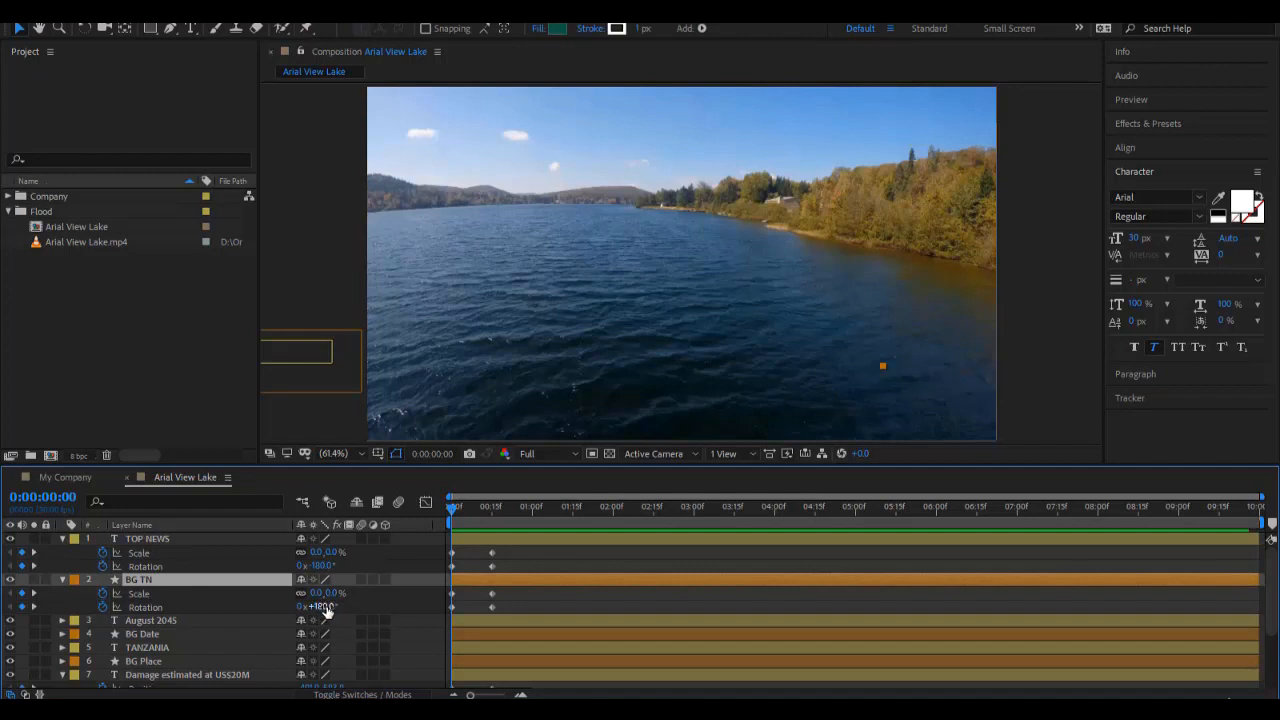
click(320, 606)
text(360)
key(Return)
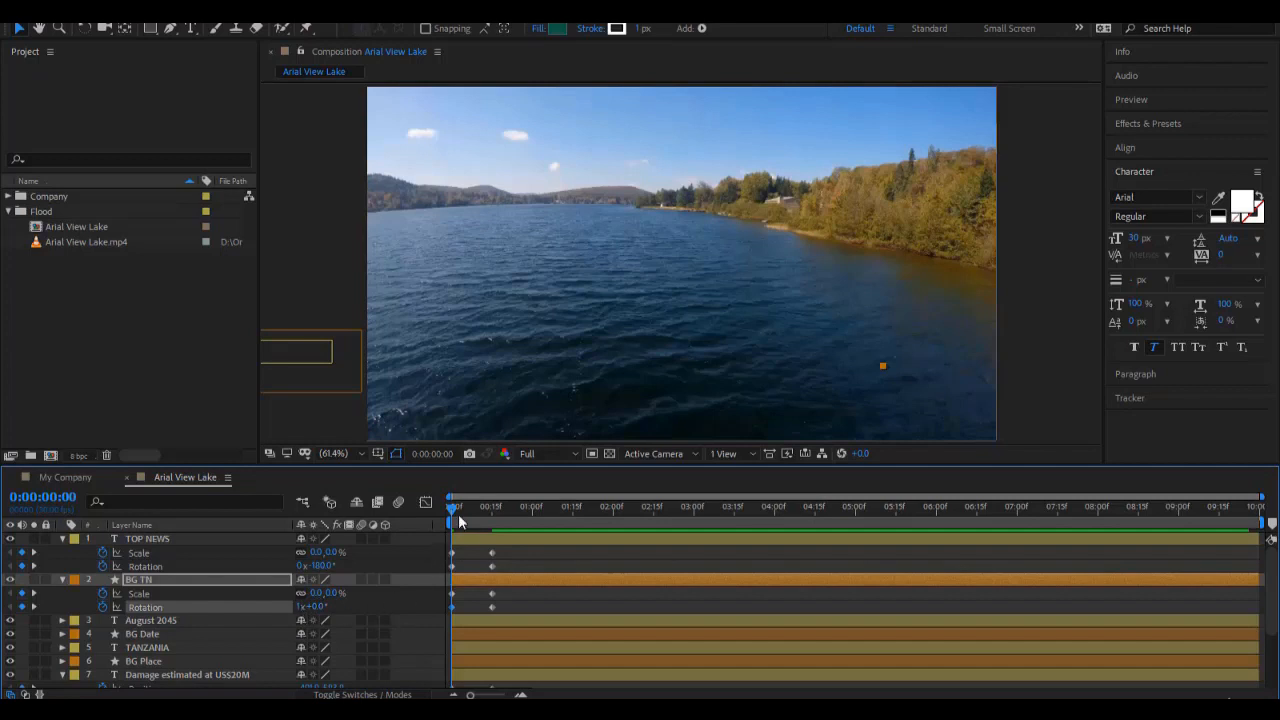
key(space)
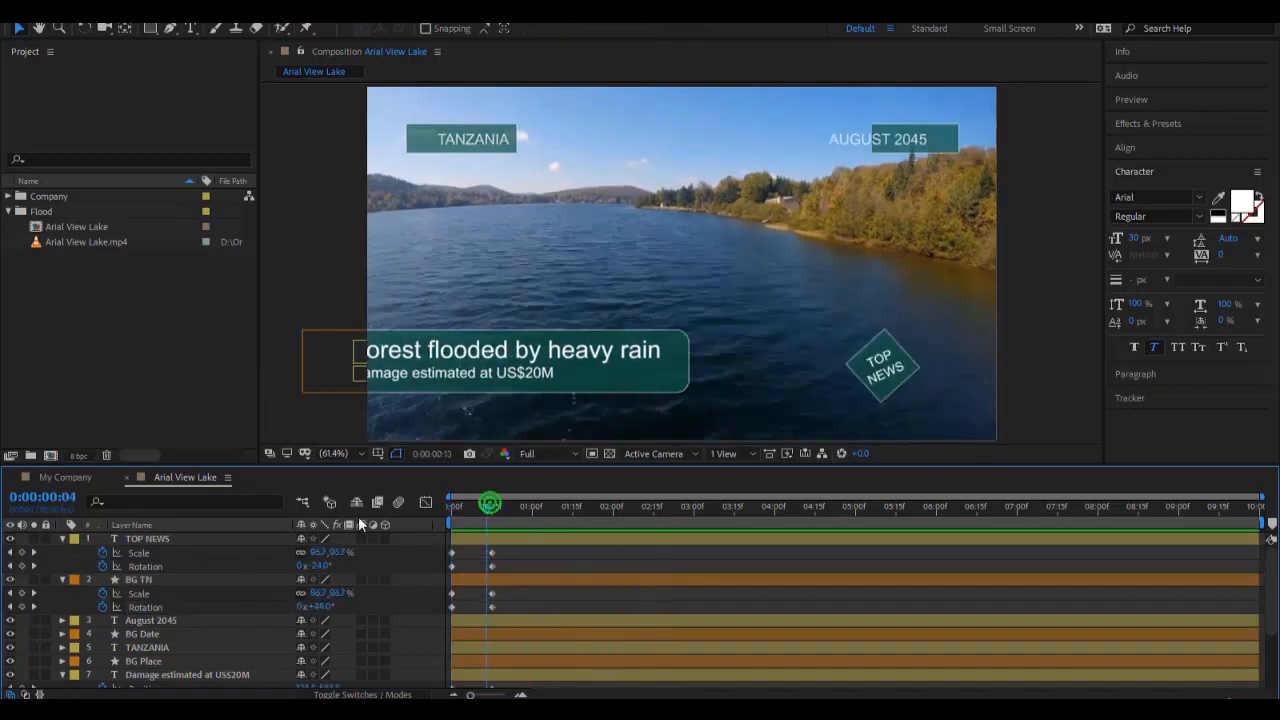
key(space)
key(space)
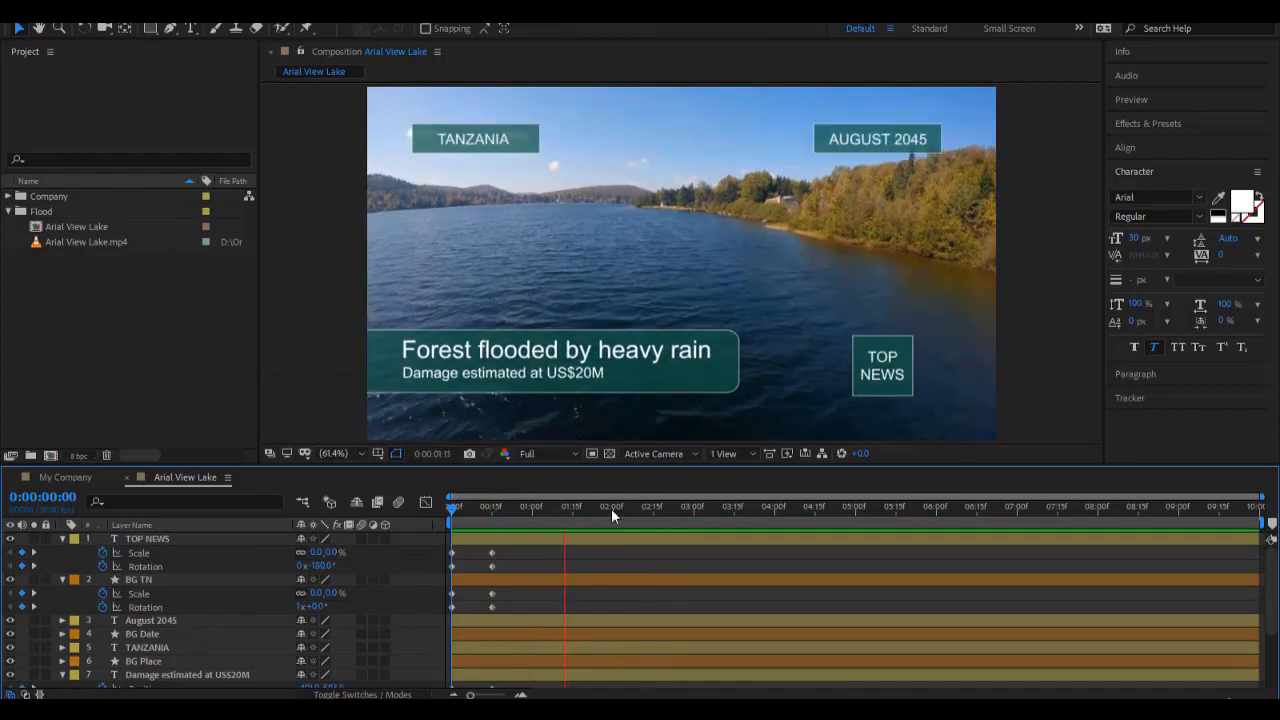
End the work area at about 2 seconds and preview the animation from the start of the composition.
click(612, 508)
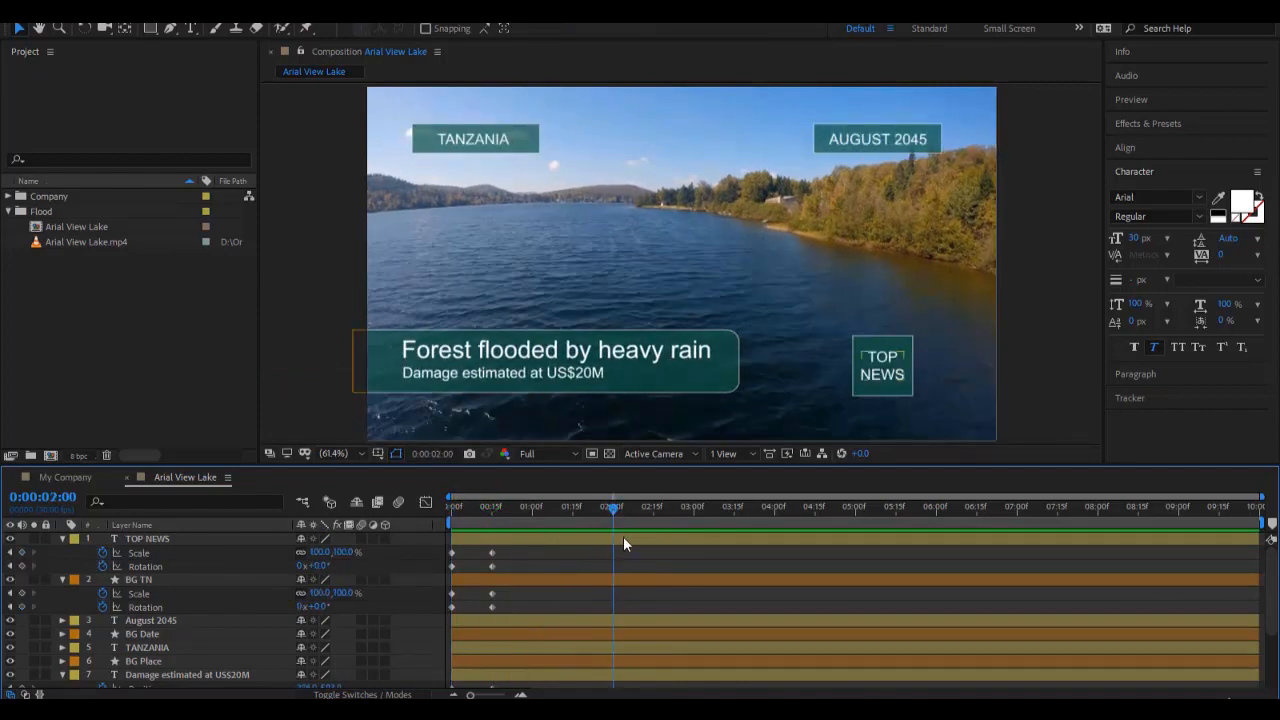
key(n)
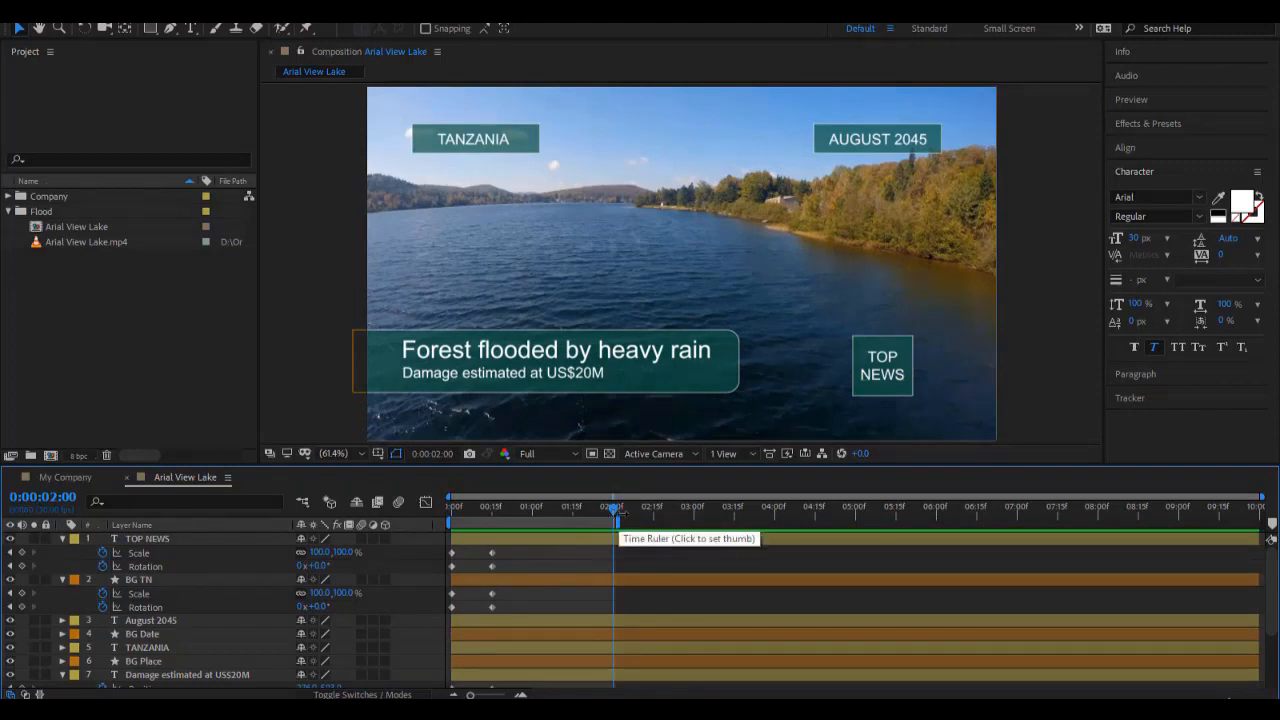
click(617, 508)
key(Home)
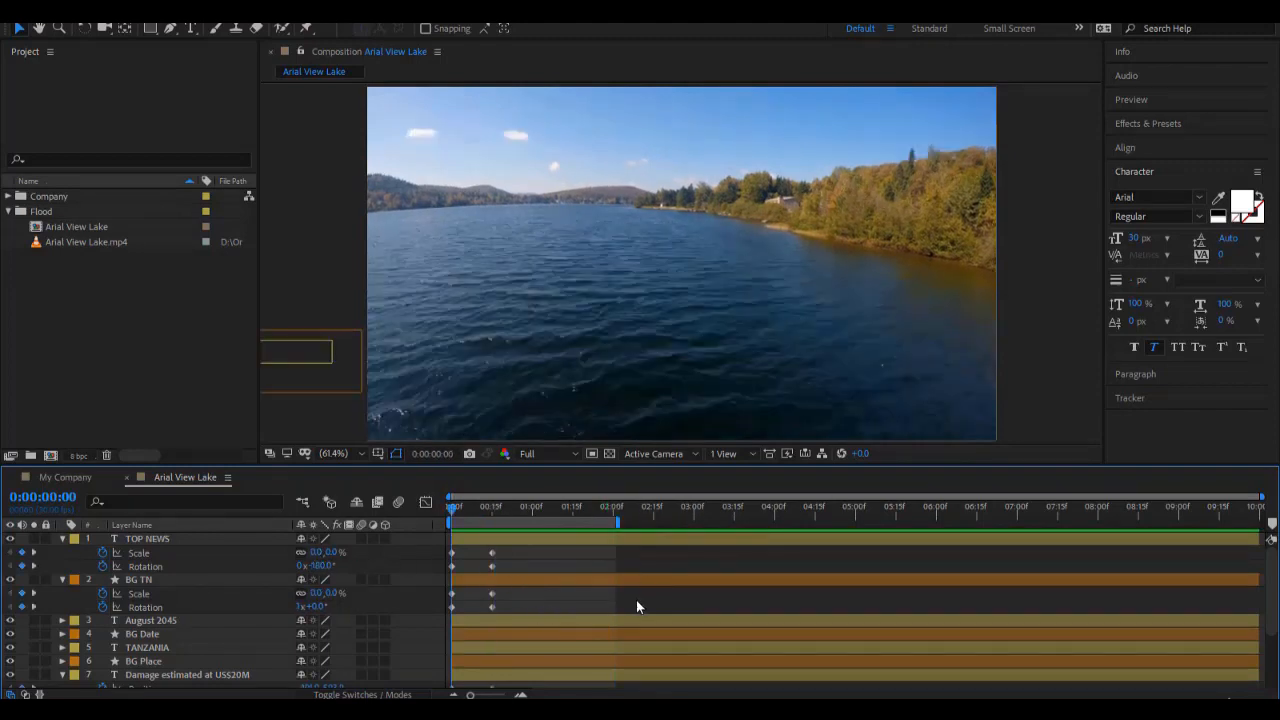
key(space)
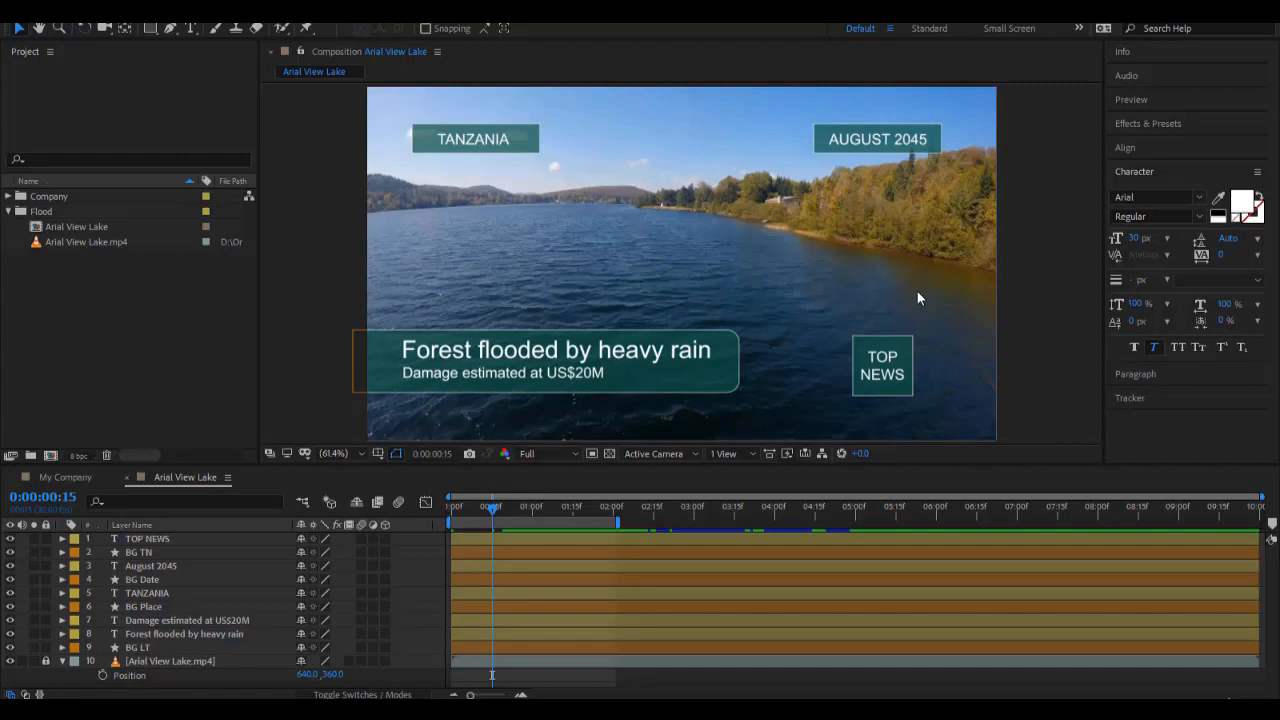
Reveal the keyframed properties of the TANZANIA and BG Place layers with the current time at frame 15.
click(513, 145)
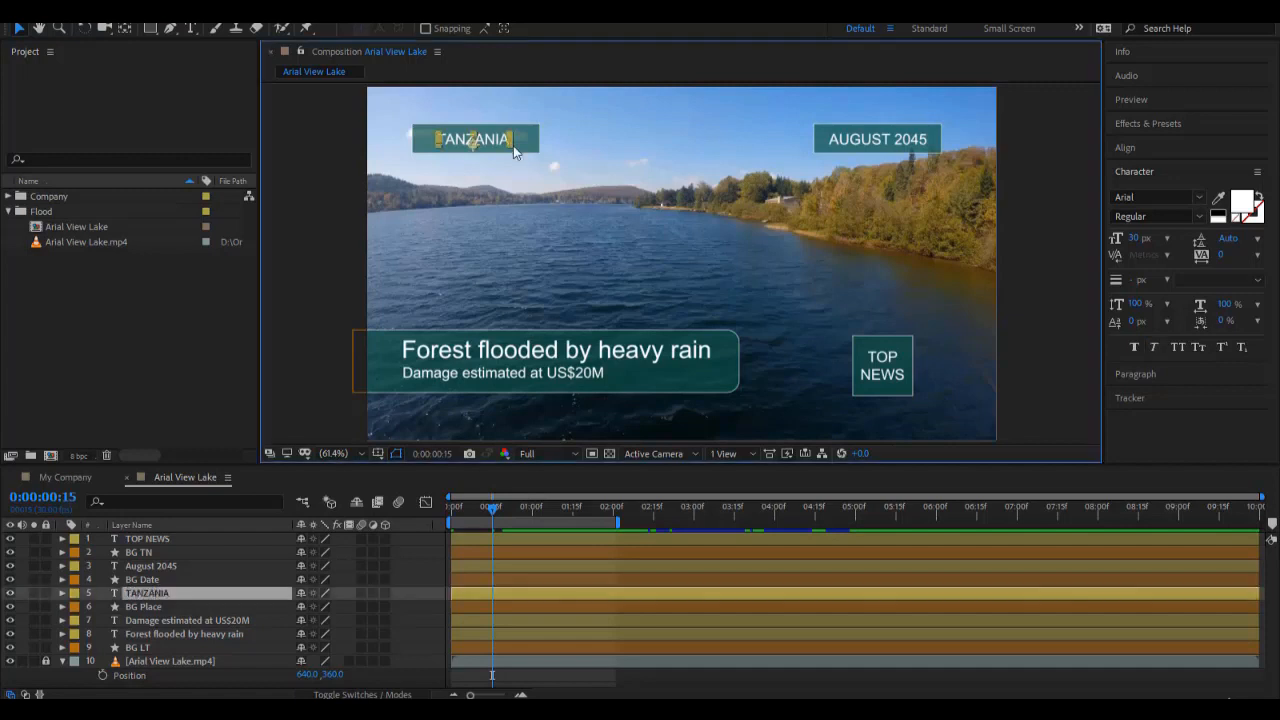
shift+click(531, 146)
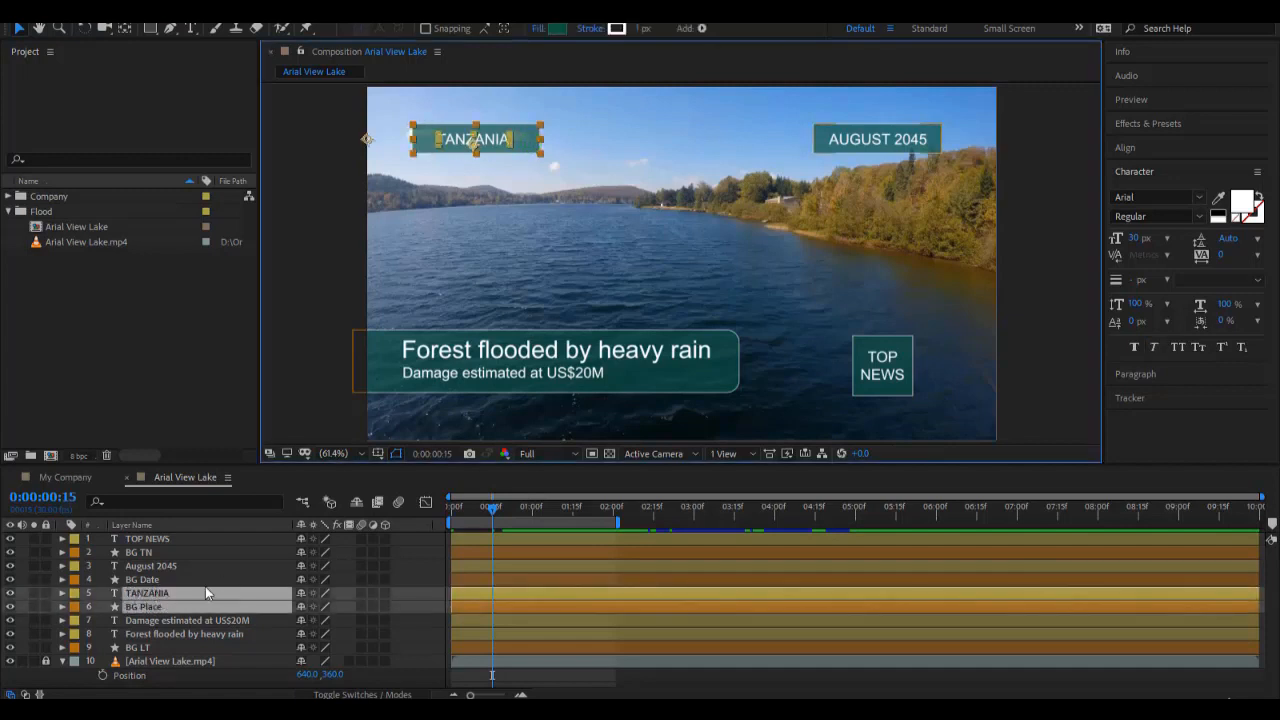
key(u)
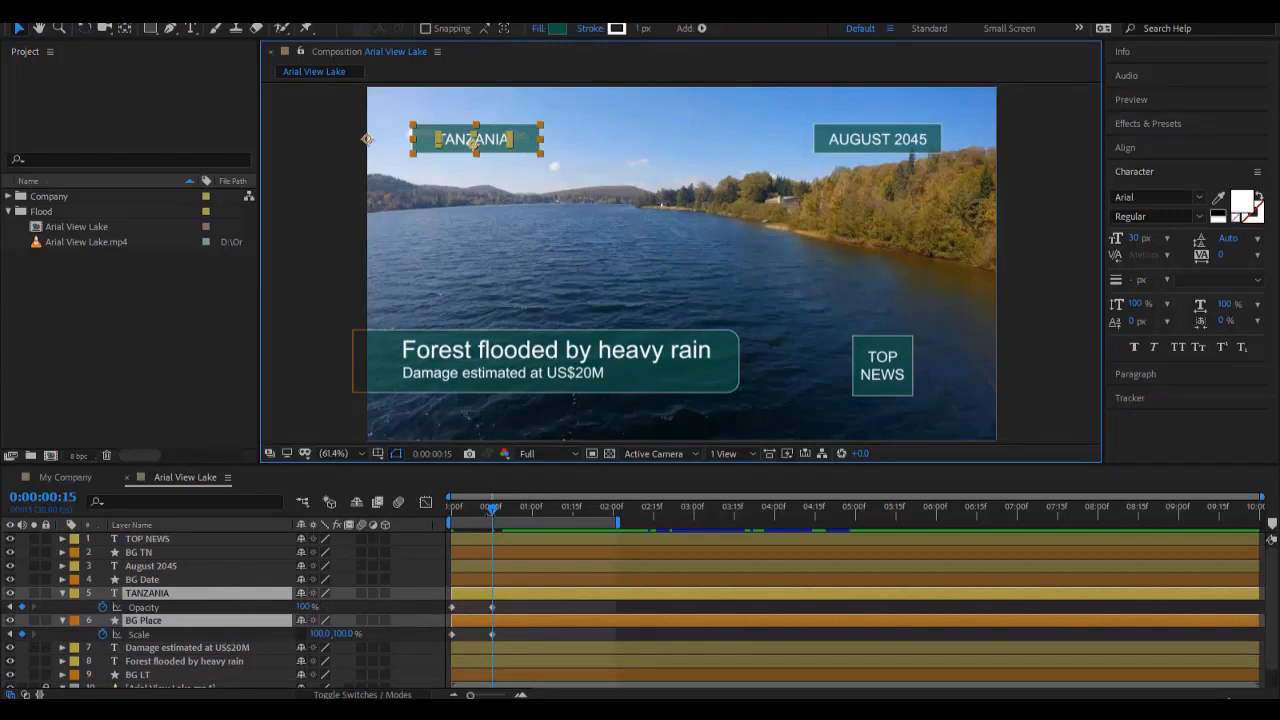
click(488, 511)
mouse_move(488, 511)
mouse_down()
mouse_move(452, 511)
mouse_move(494, 524)
mouse_up()
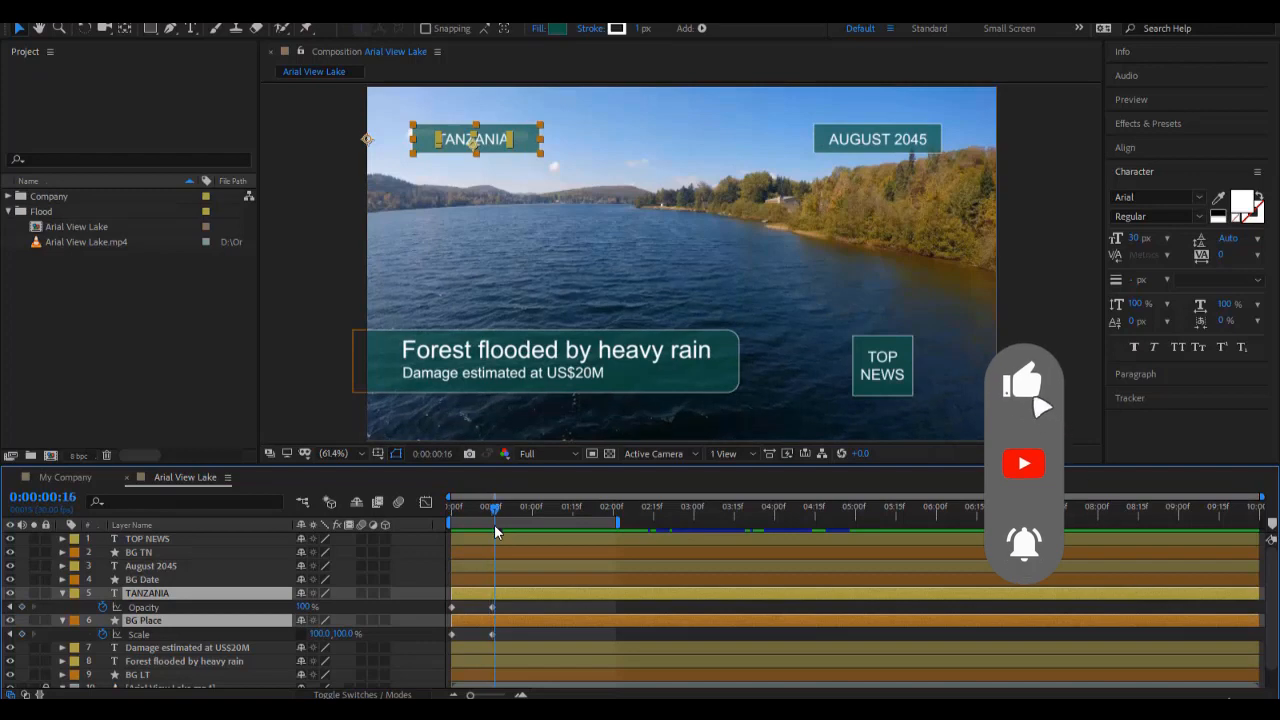
click(474, 604)
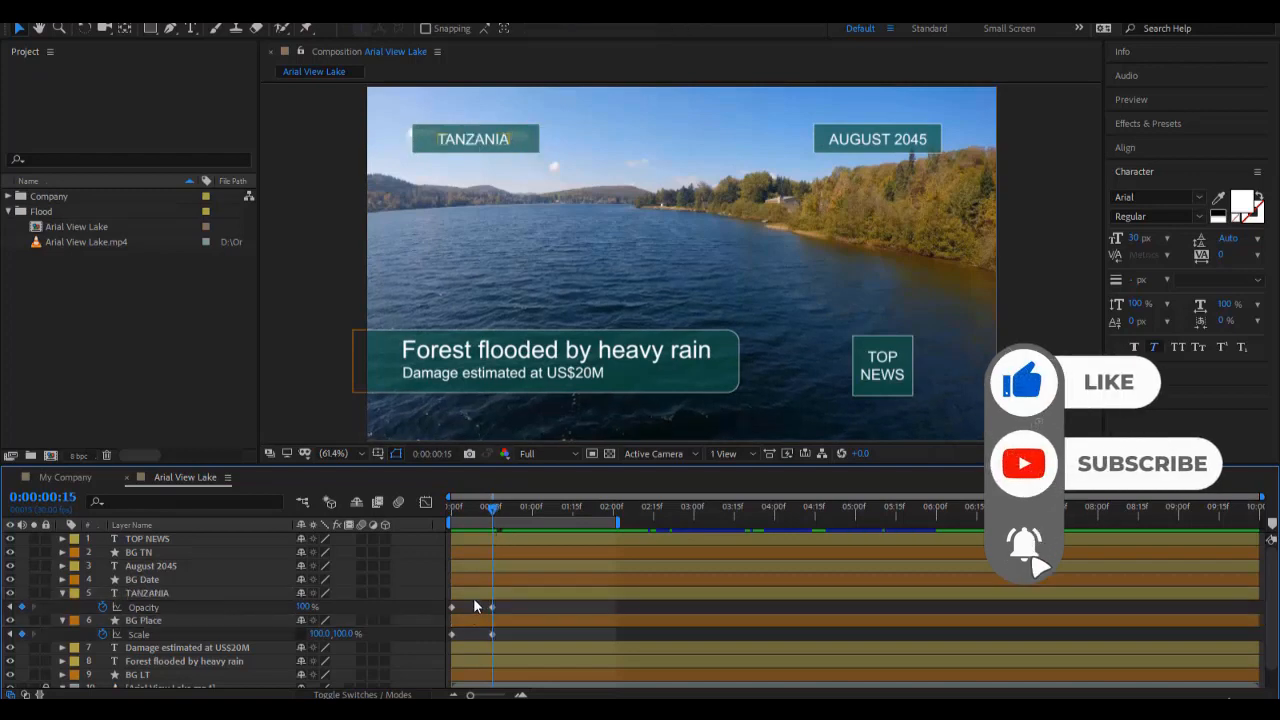
click(473, 596)
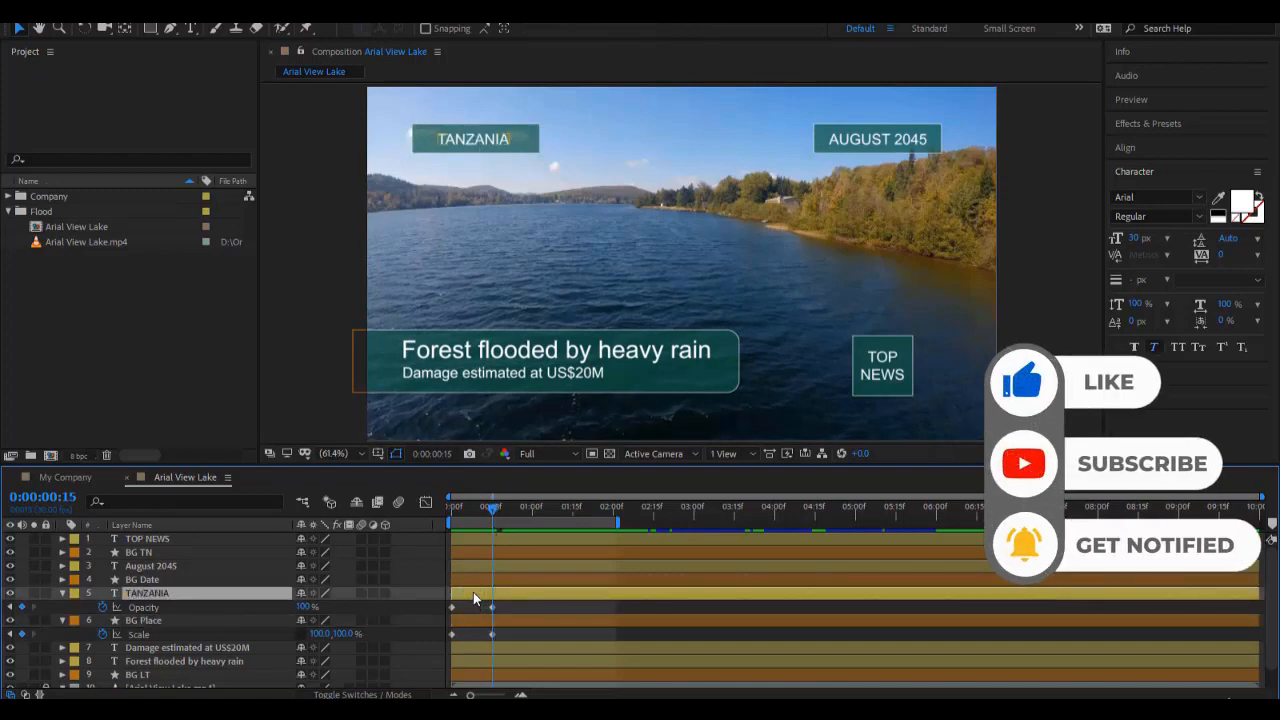
mouse_move(474, 593)
mouse_down()
mouse_move(502, 593)
mouse_move(486, 594)
mouse_up()
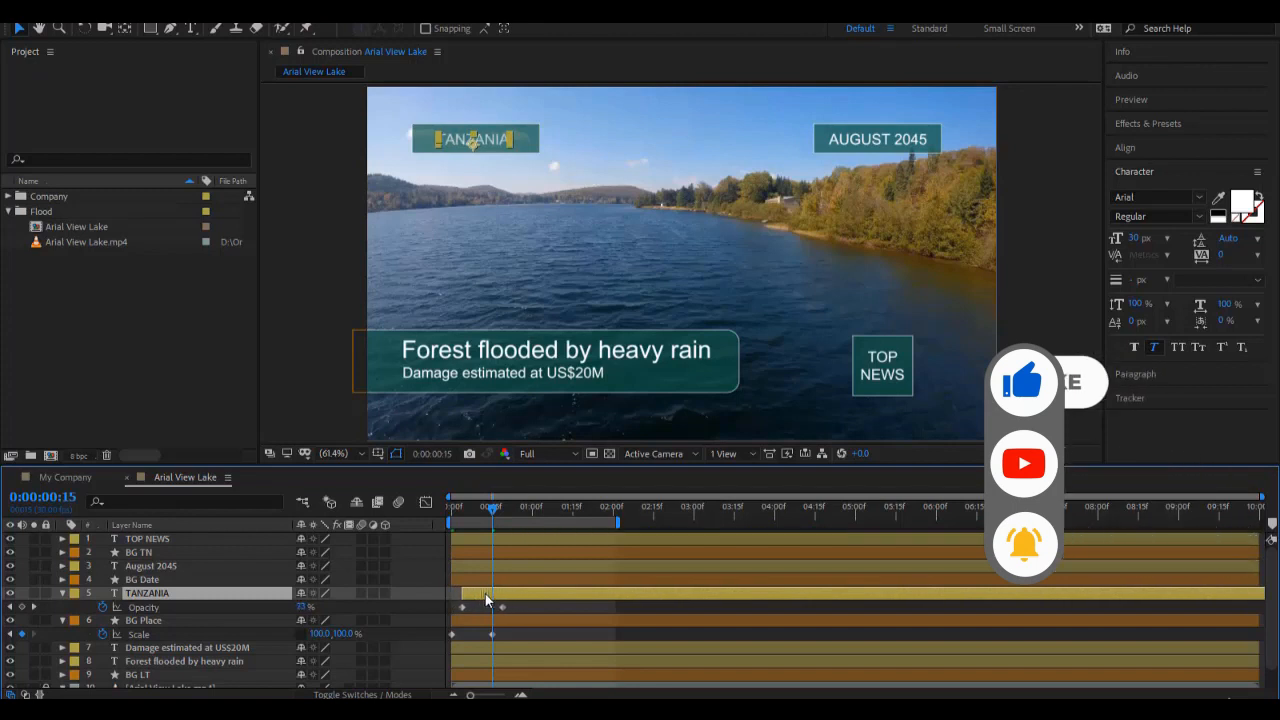
key(ctrl+z)
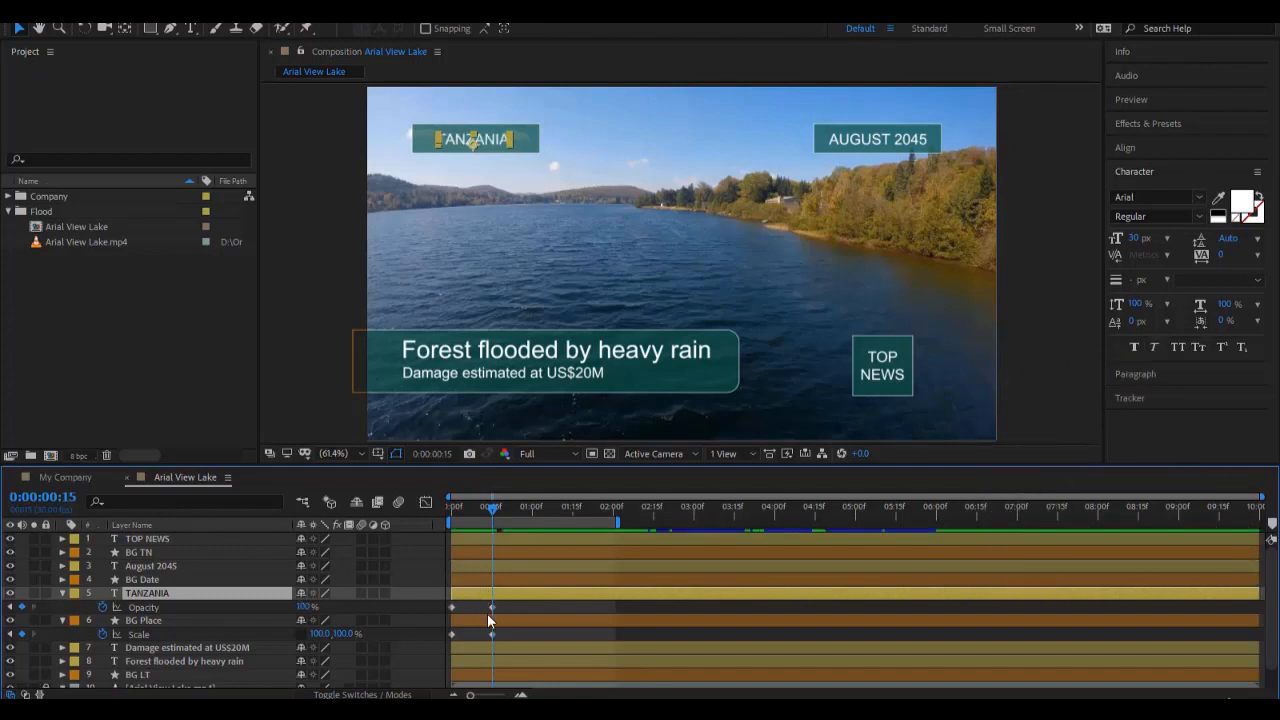
click(486, 620)
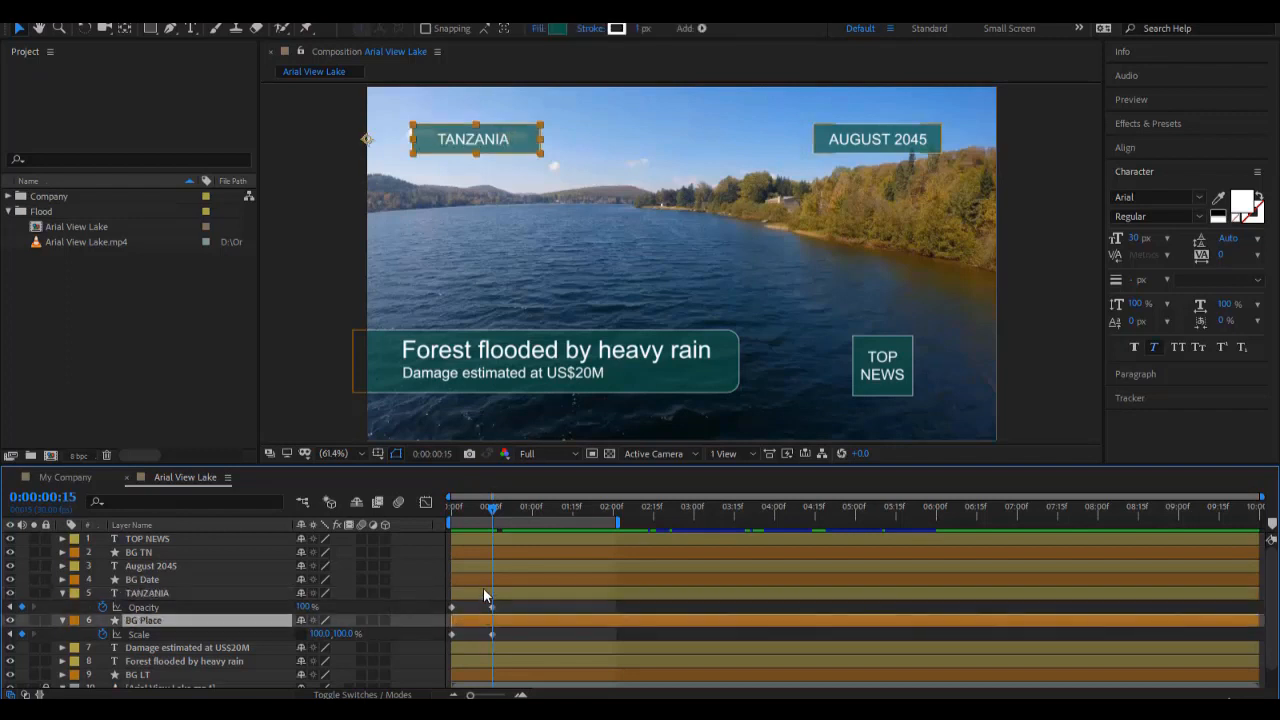
click(483, 593)
click(481, 620)
click(478, 593)
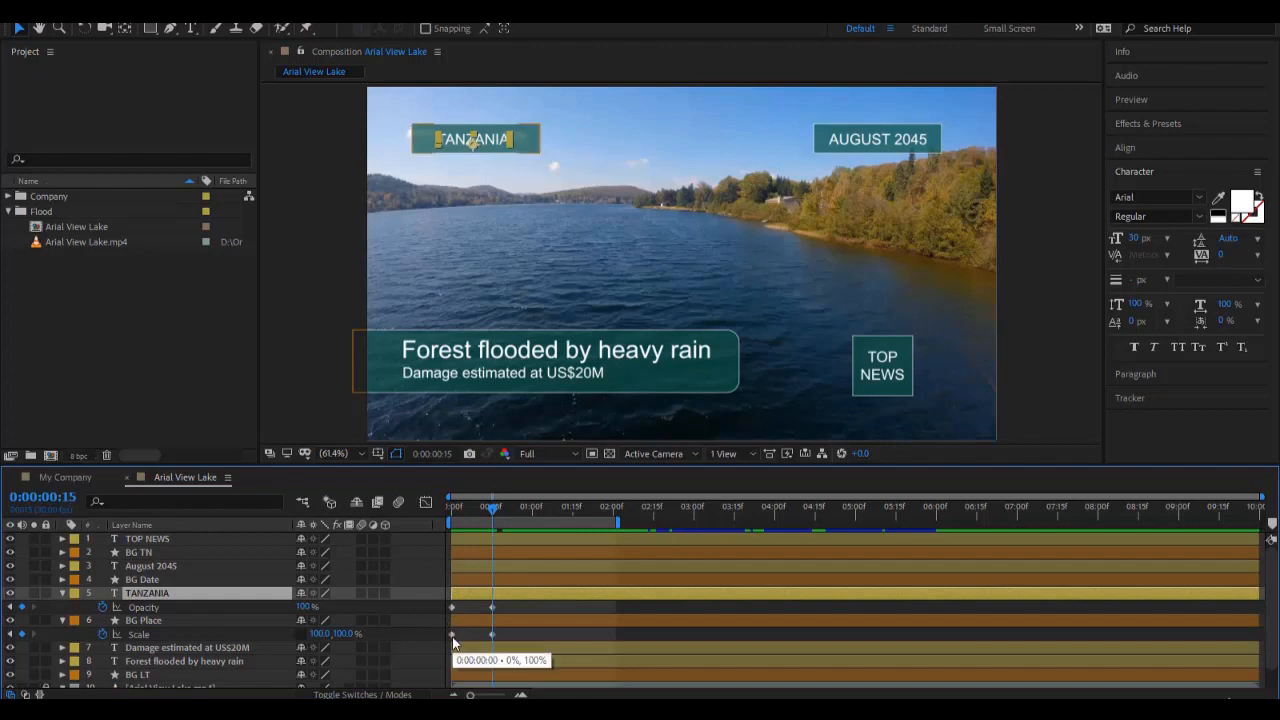
Move the first opacity keyframe (0%) of the TANZANIA layer to frame 13.
click(520, 694)
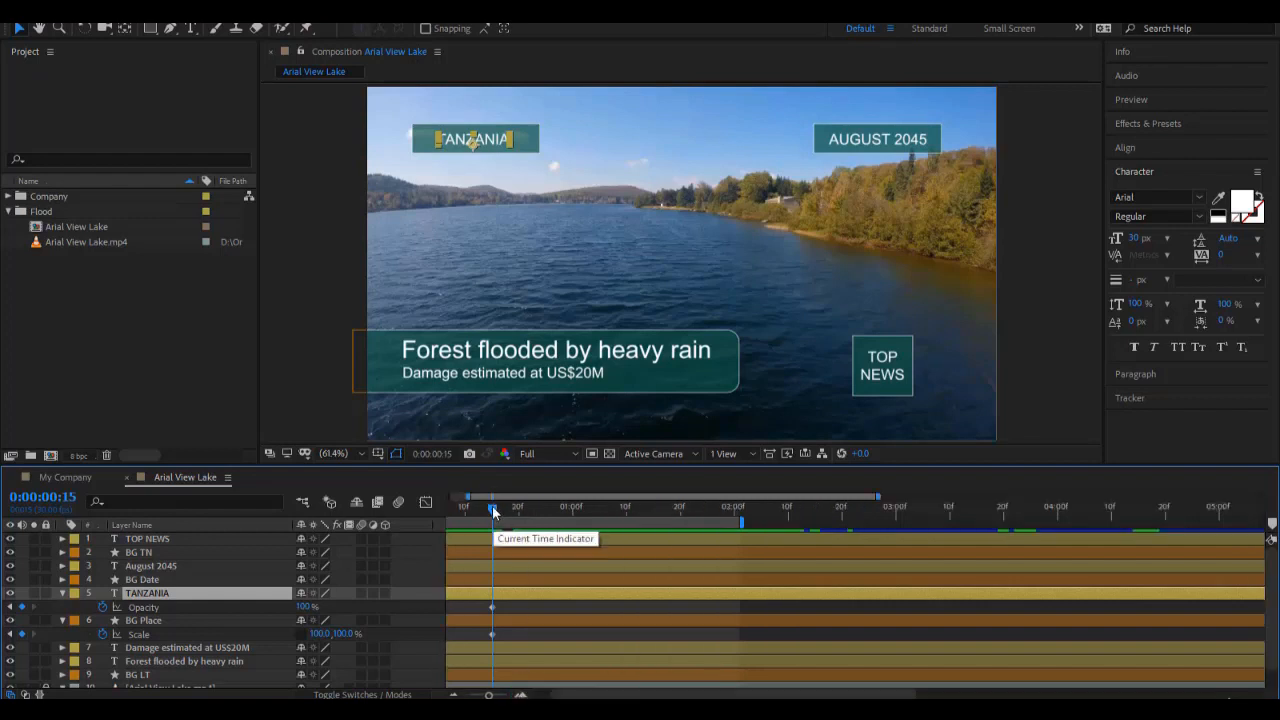
drag(492, 511, 387, 515)
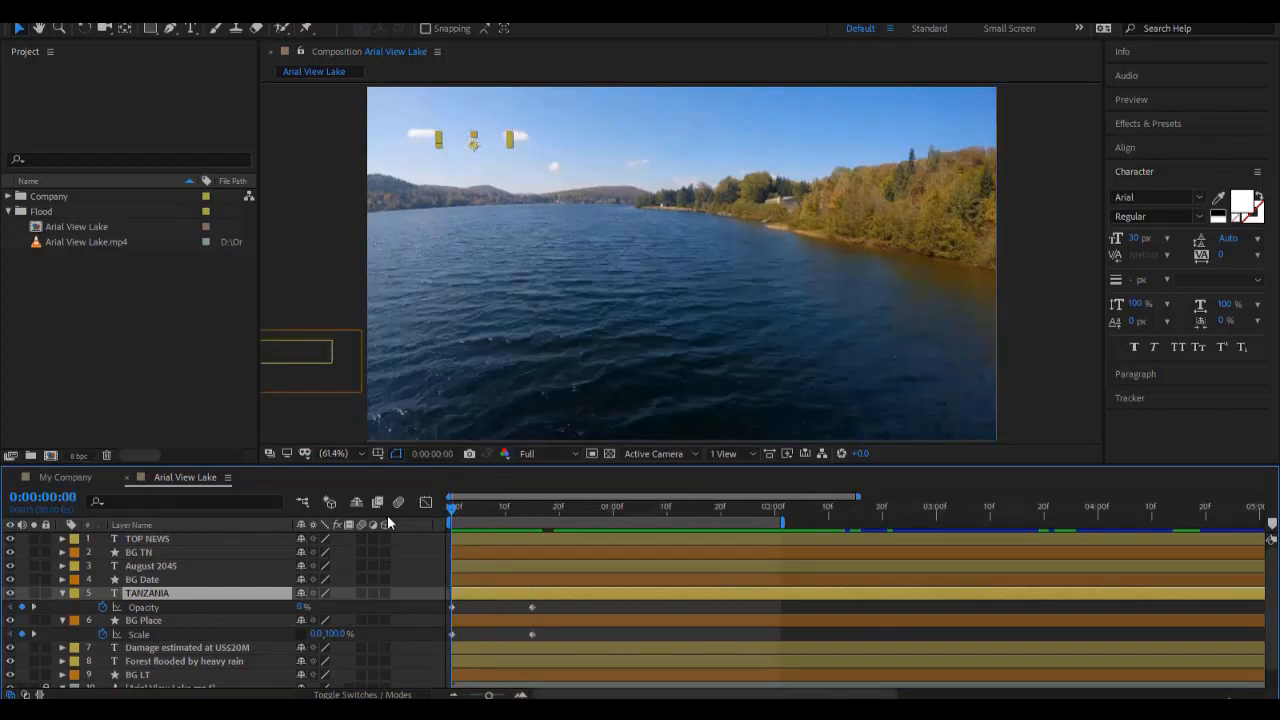
click(520, 694)
click(520, 694)
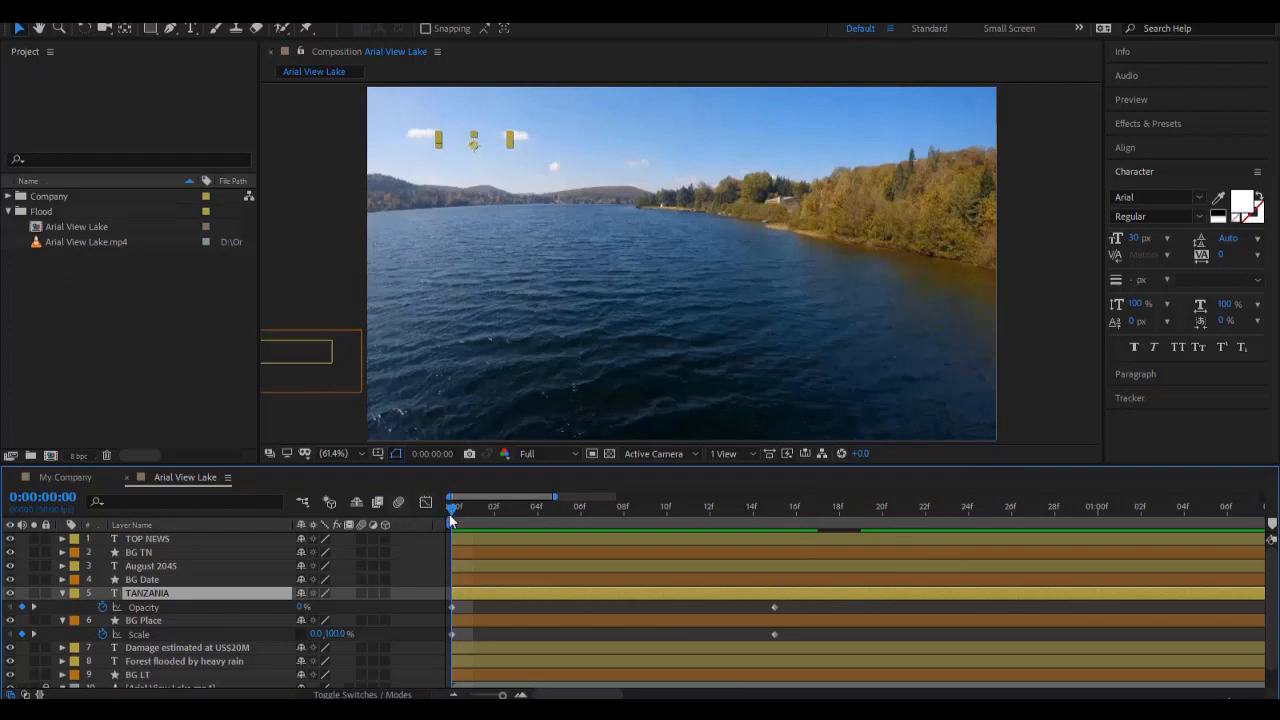
click(452, 608)
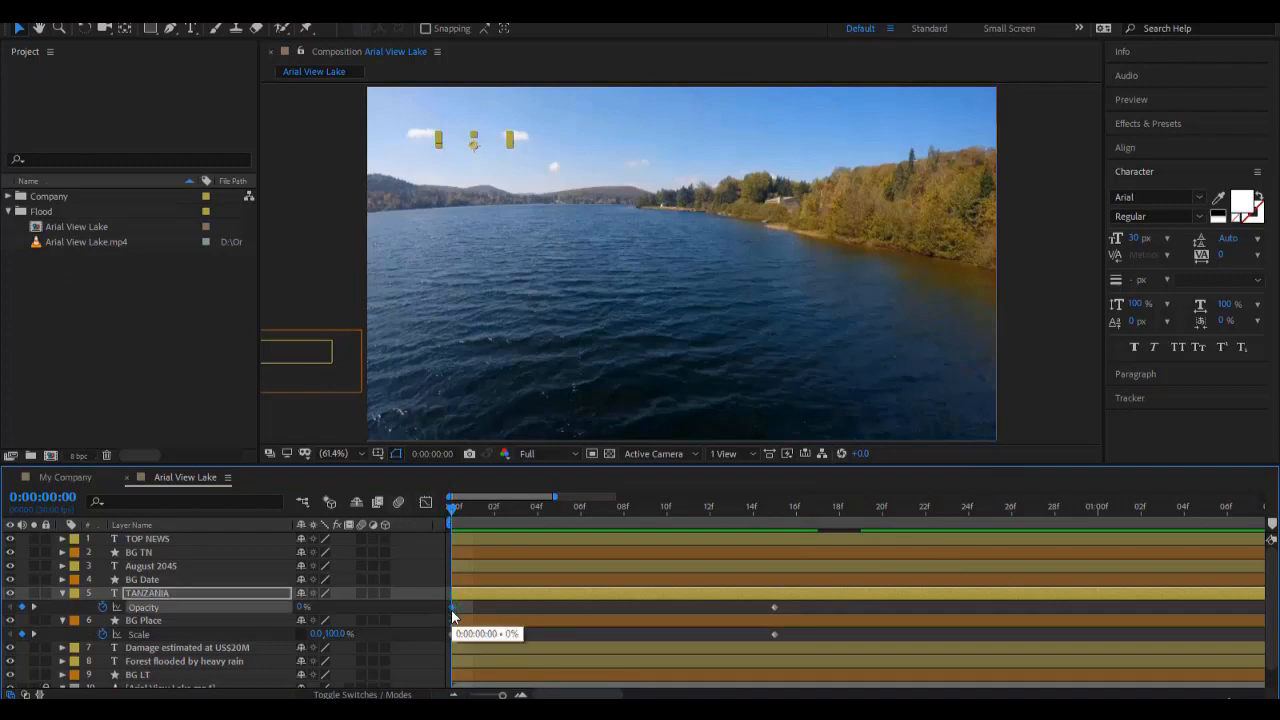
drag(505, 617, 626, 608)
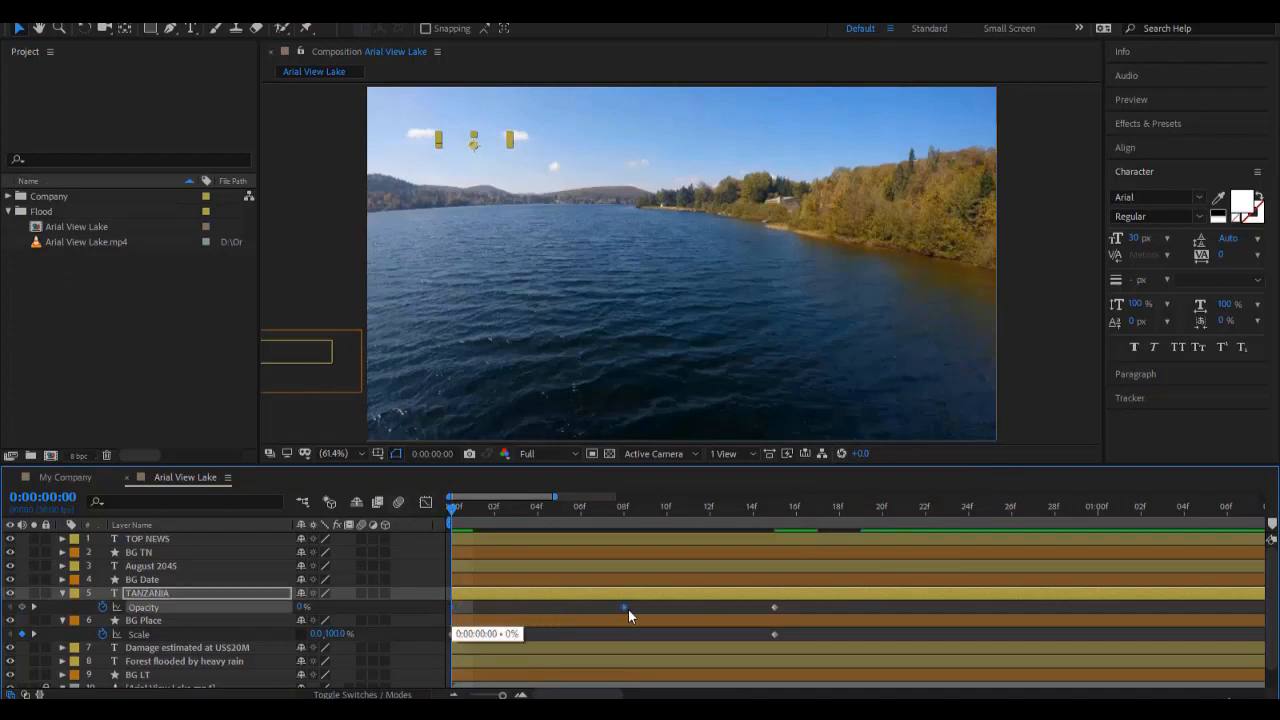
drag(452, 512, 729, 557)
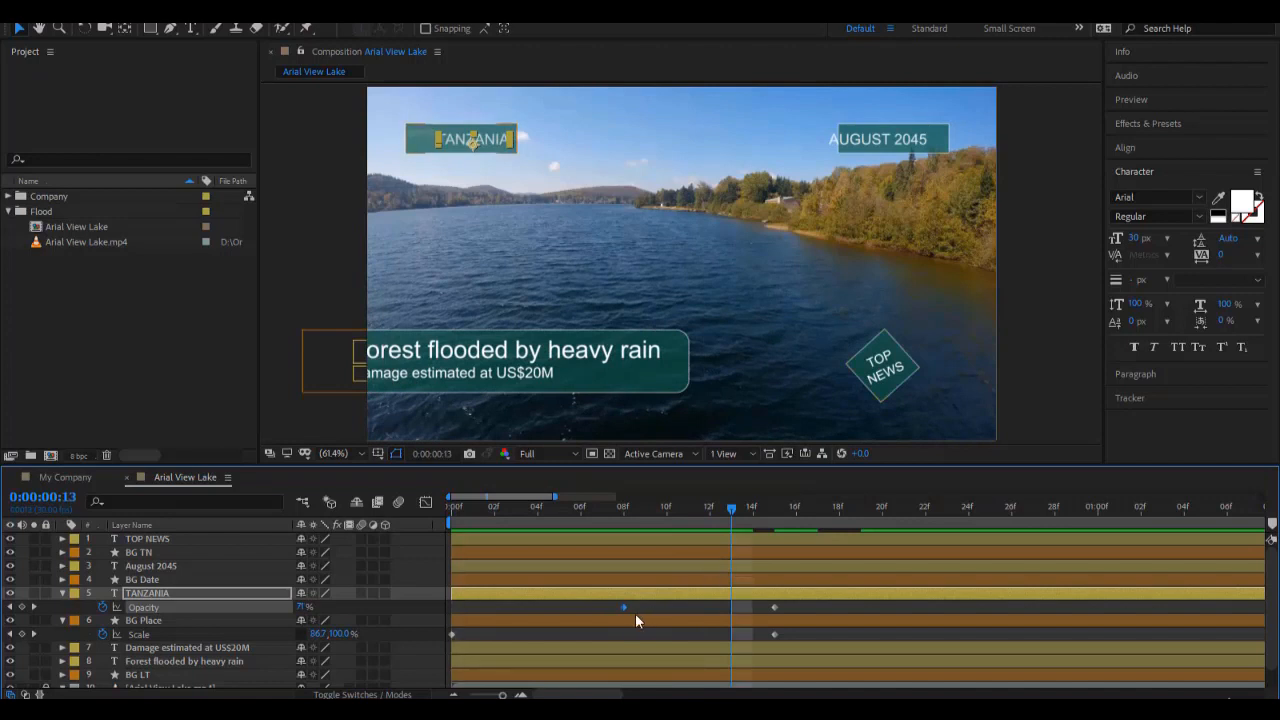
drag(625, 607, 733, 608)
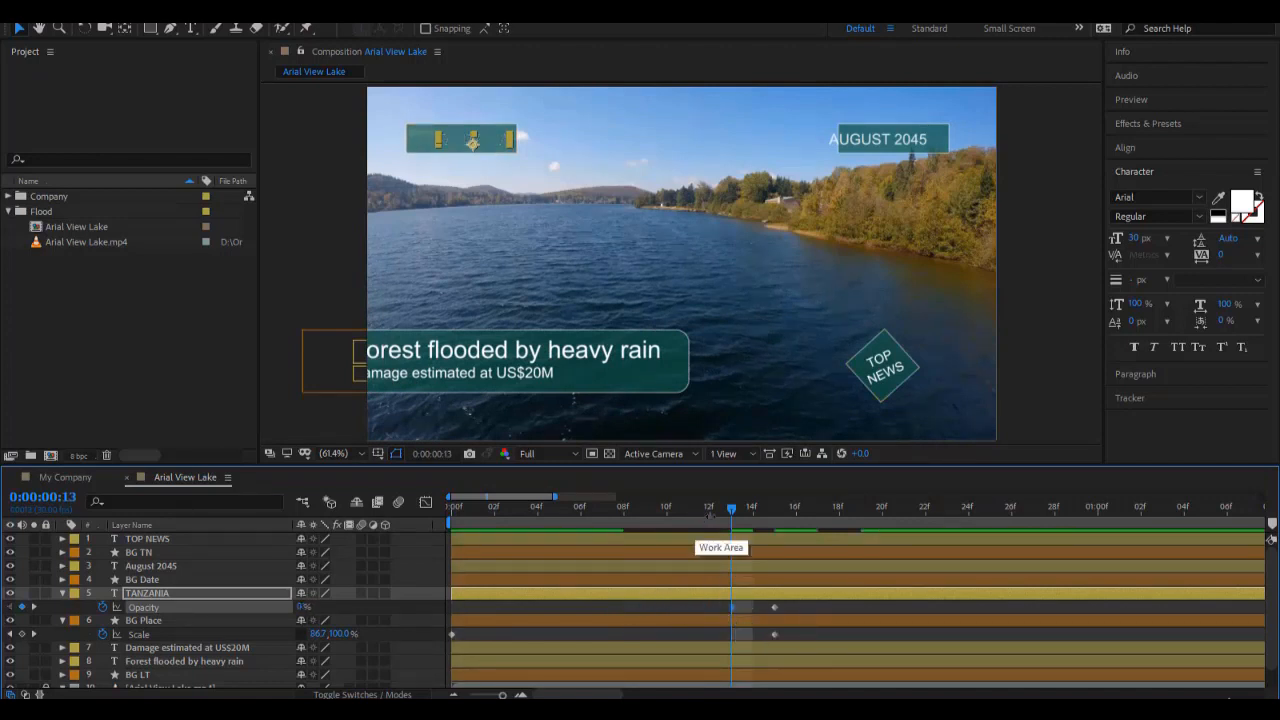
Move the second opacity keyframe (100%) of the TANZANIA layer to frame 19 and preview the animation.
drag(733, 508, 796, 575)
drag(884, 575, 859, 574)
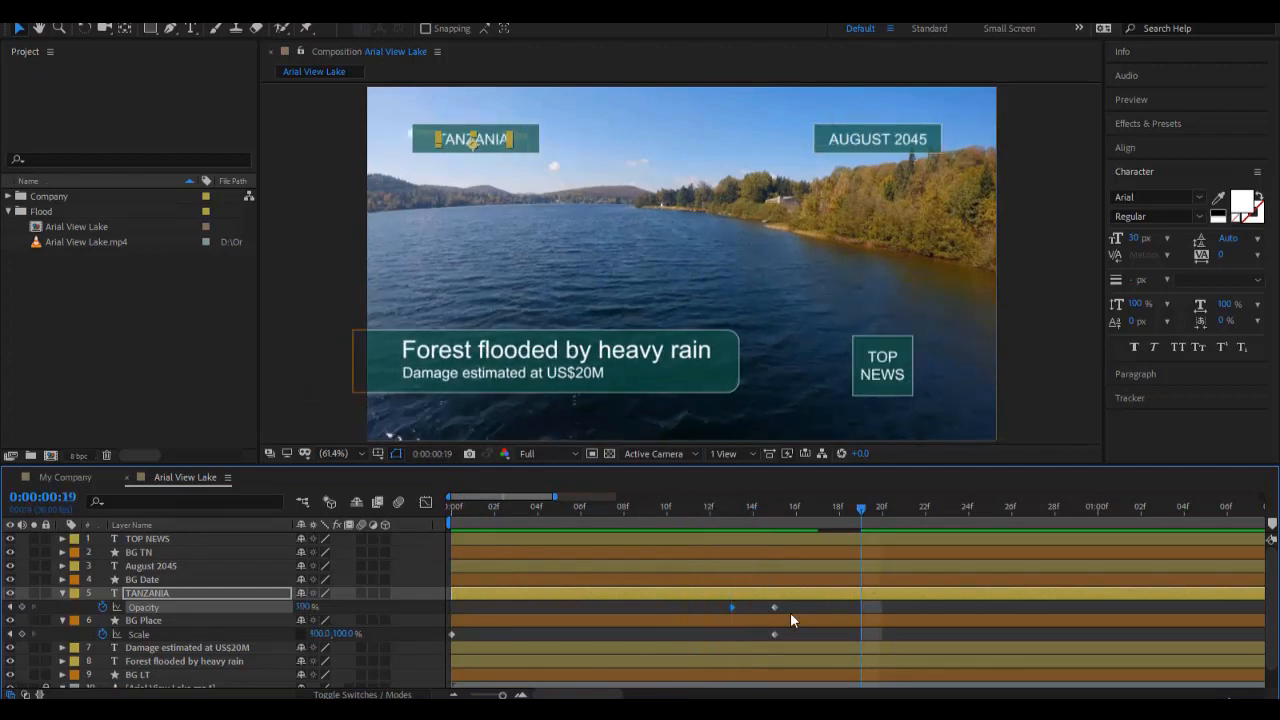
drag(776, 607, 858, 608)
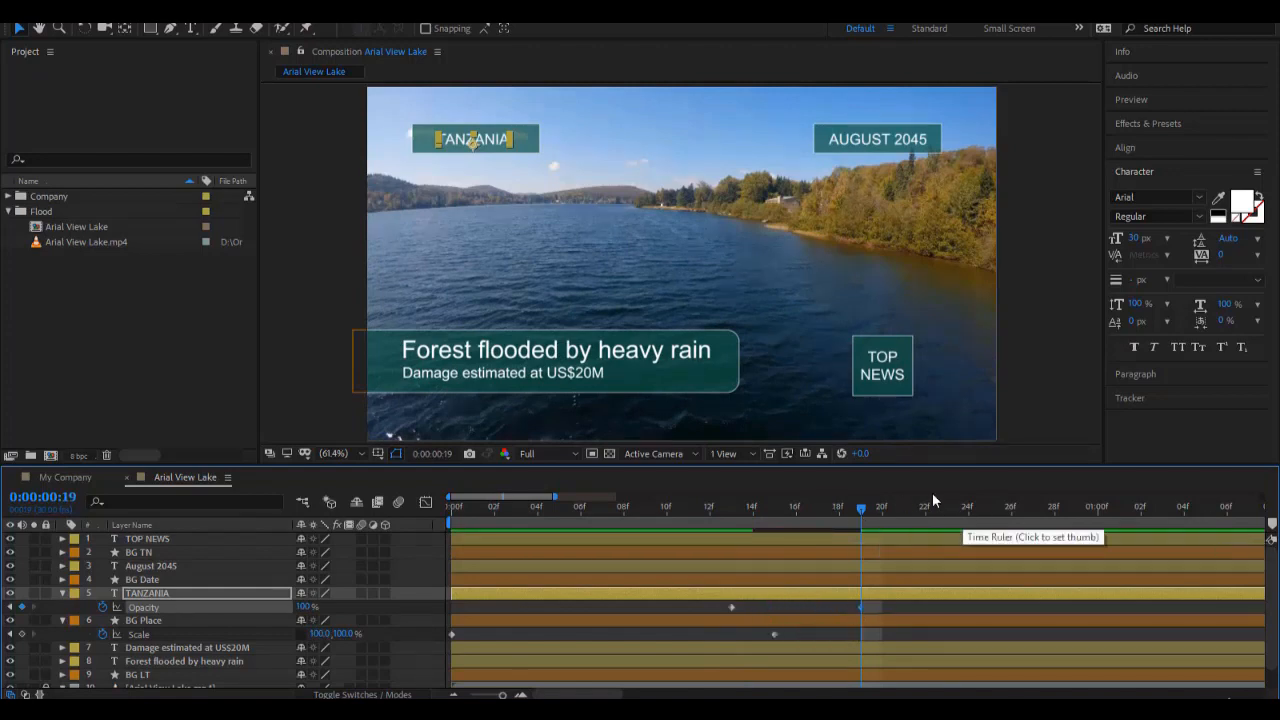
key(space)
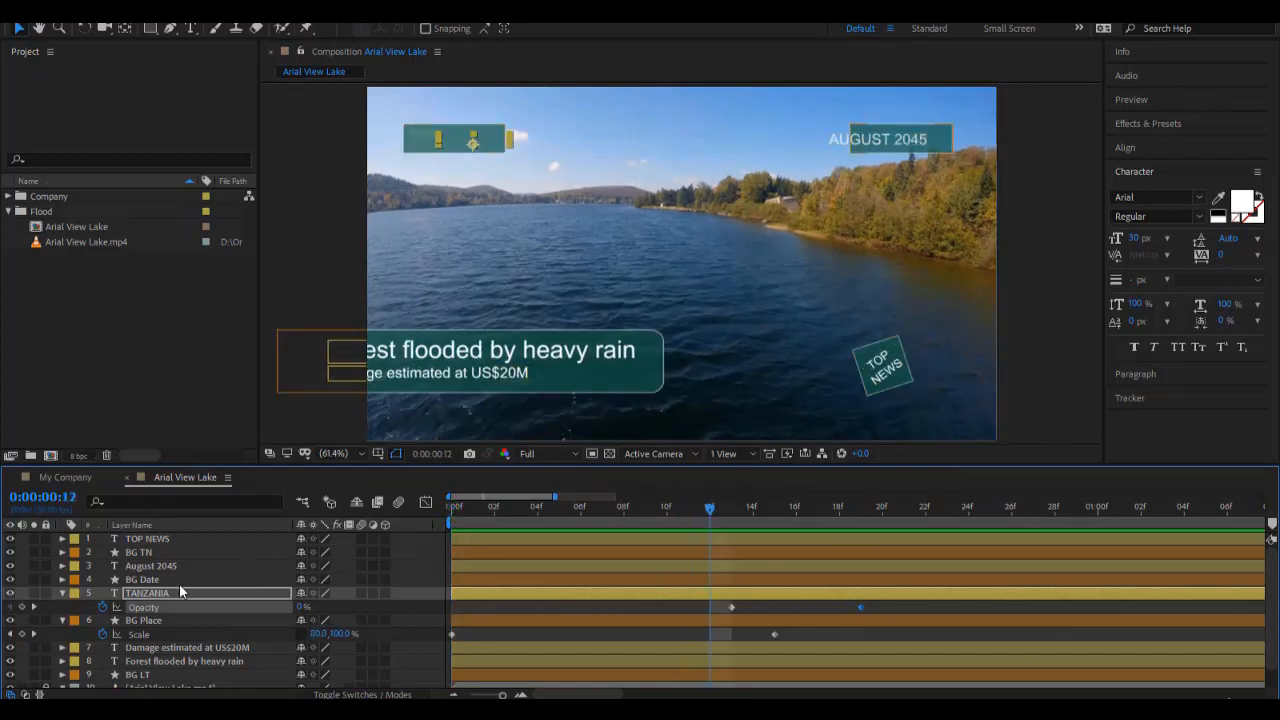
Move the August 2045 layer's opacity keyframes to frames 13 and 19, matching TANZANIA, and preview the animation from the start.
click(219, 581)
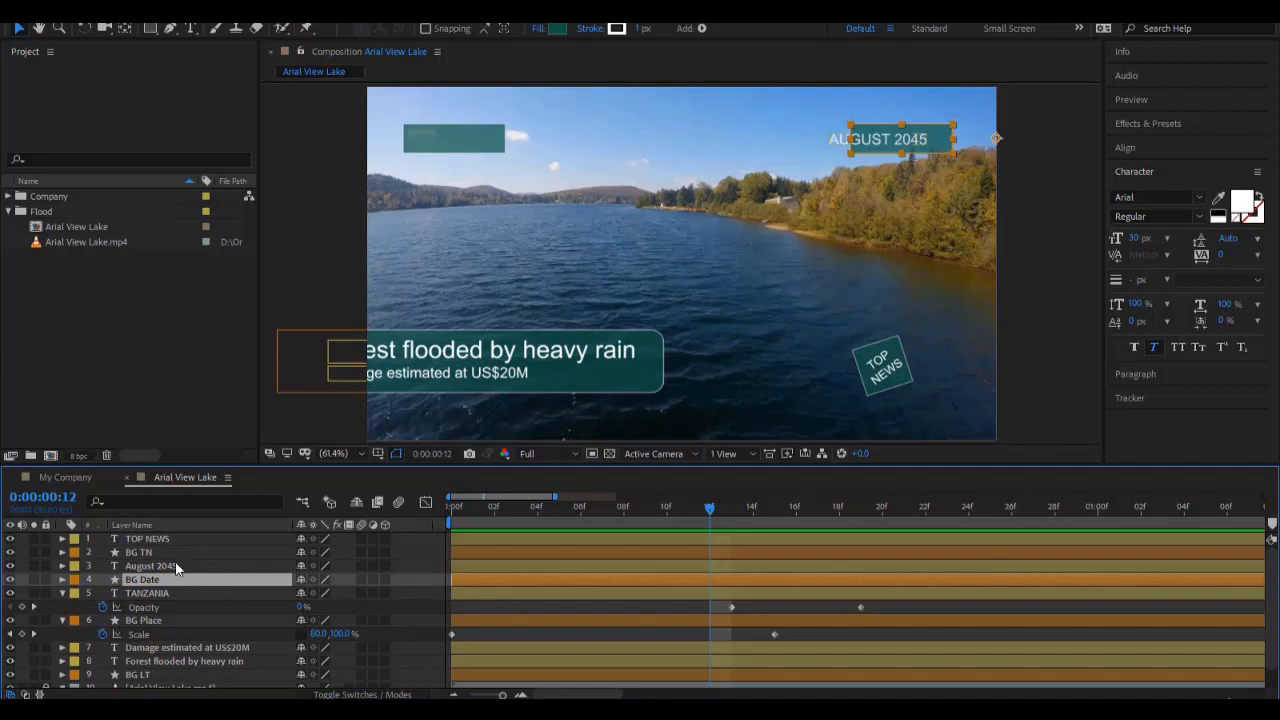
shift+click(177, 566)
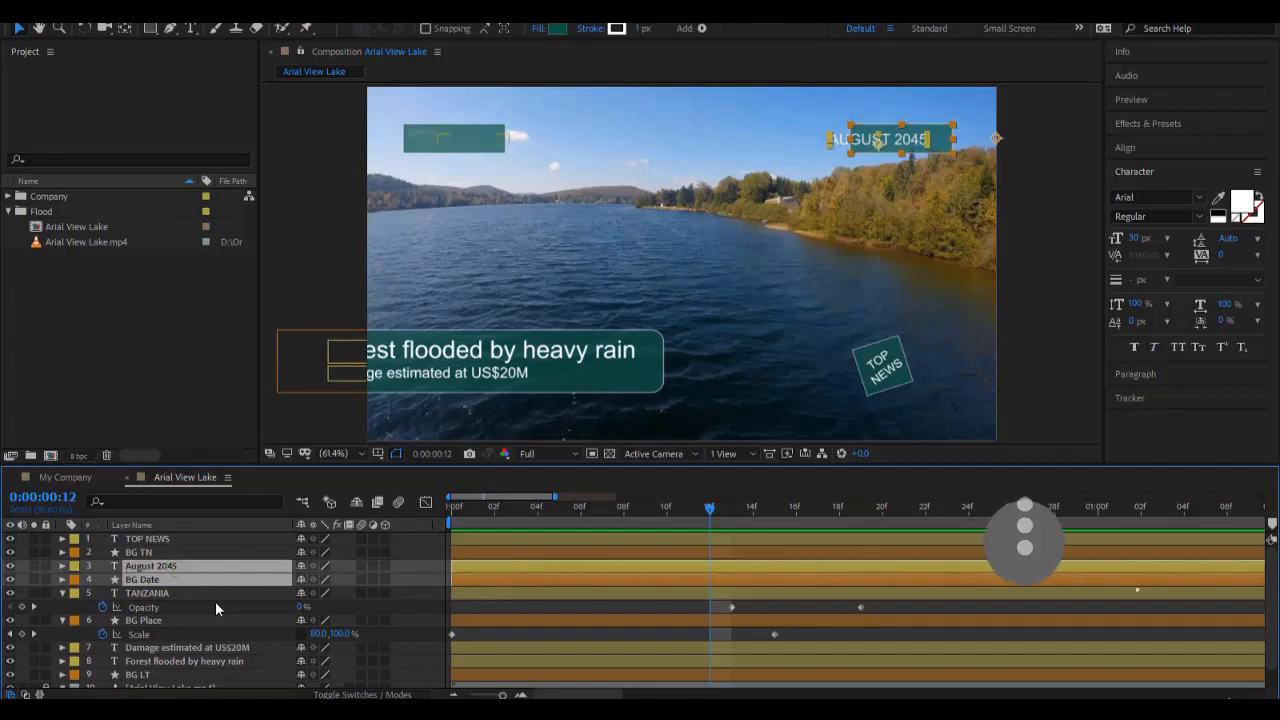
key(u)
scroll(589, 573, down, 2)
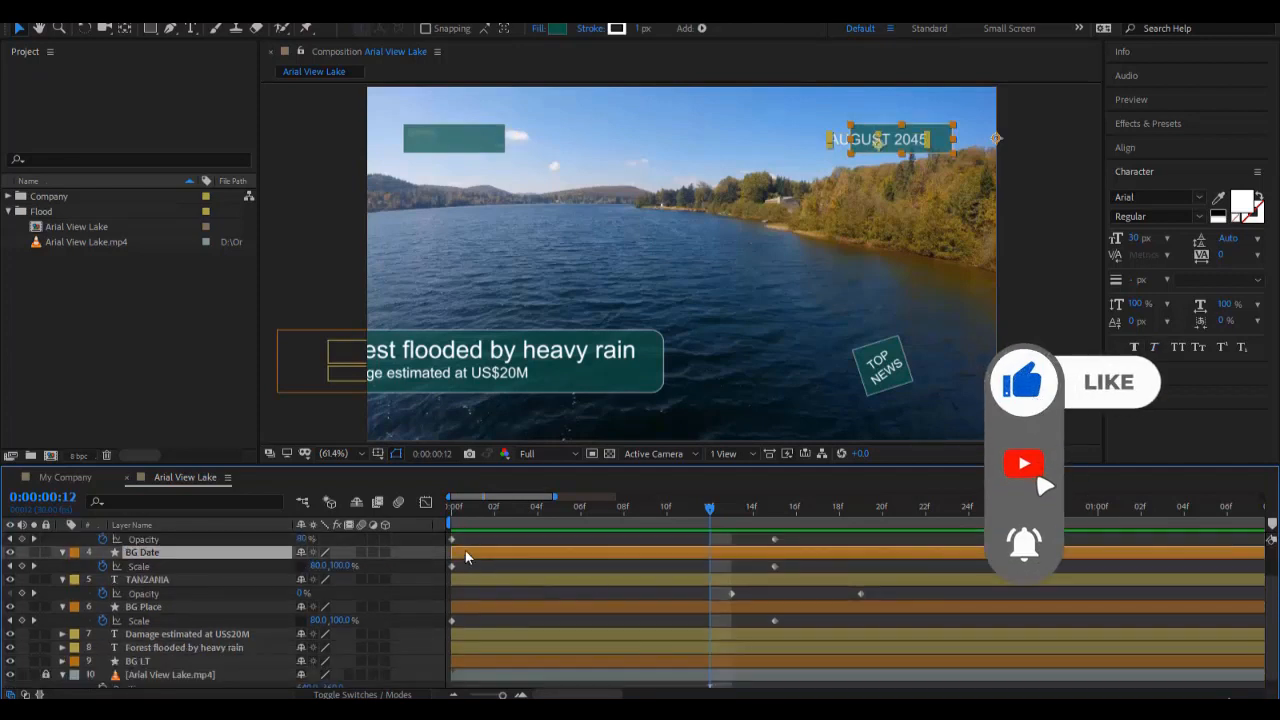
drag(452, 541, 857, 567)
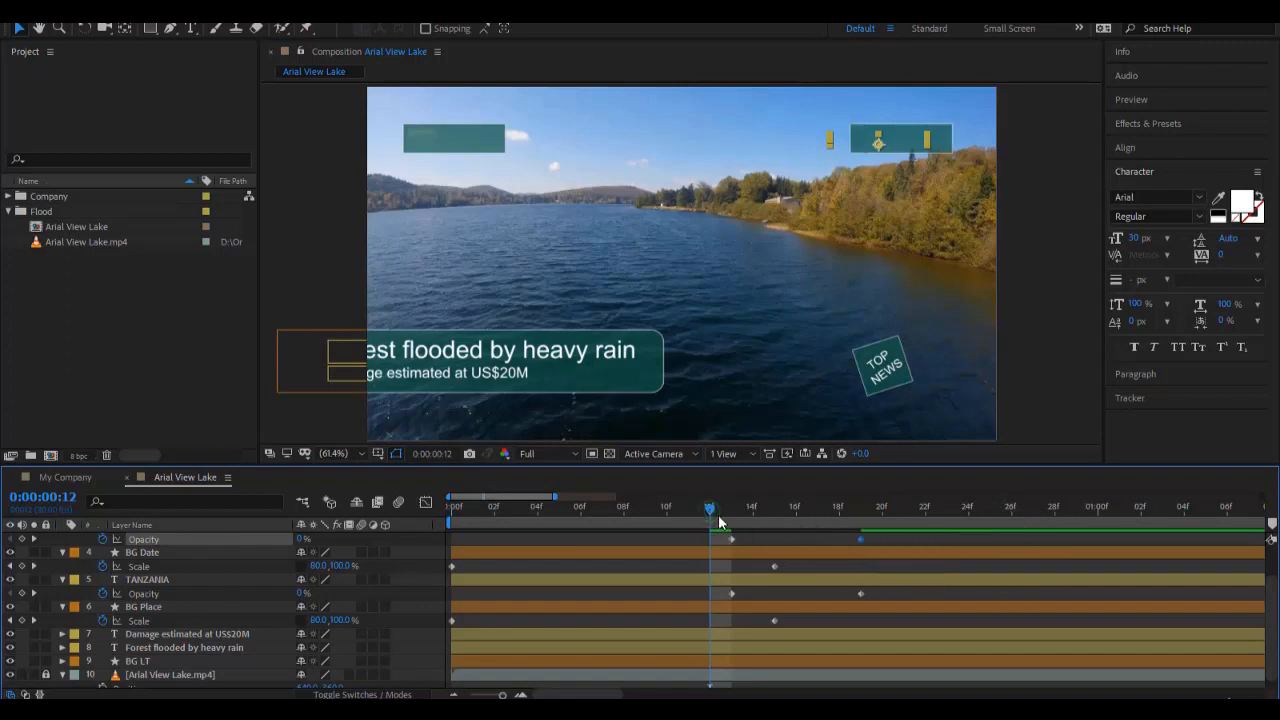
drag(712, 526, 396, 579)
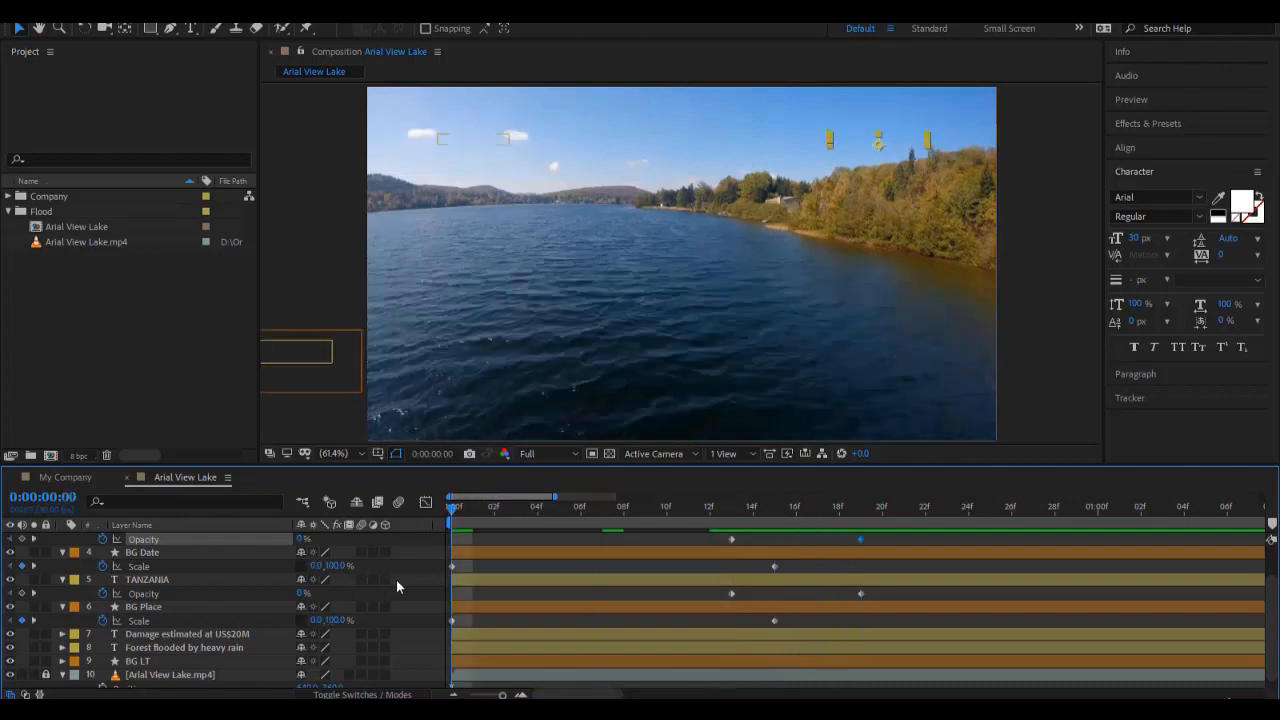
key(space)
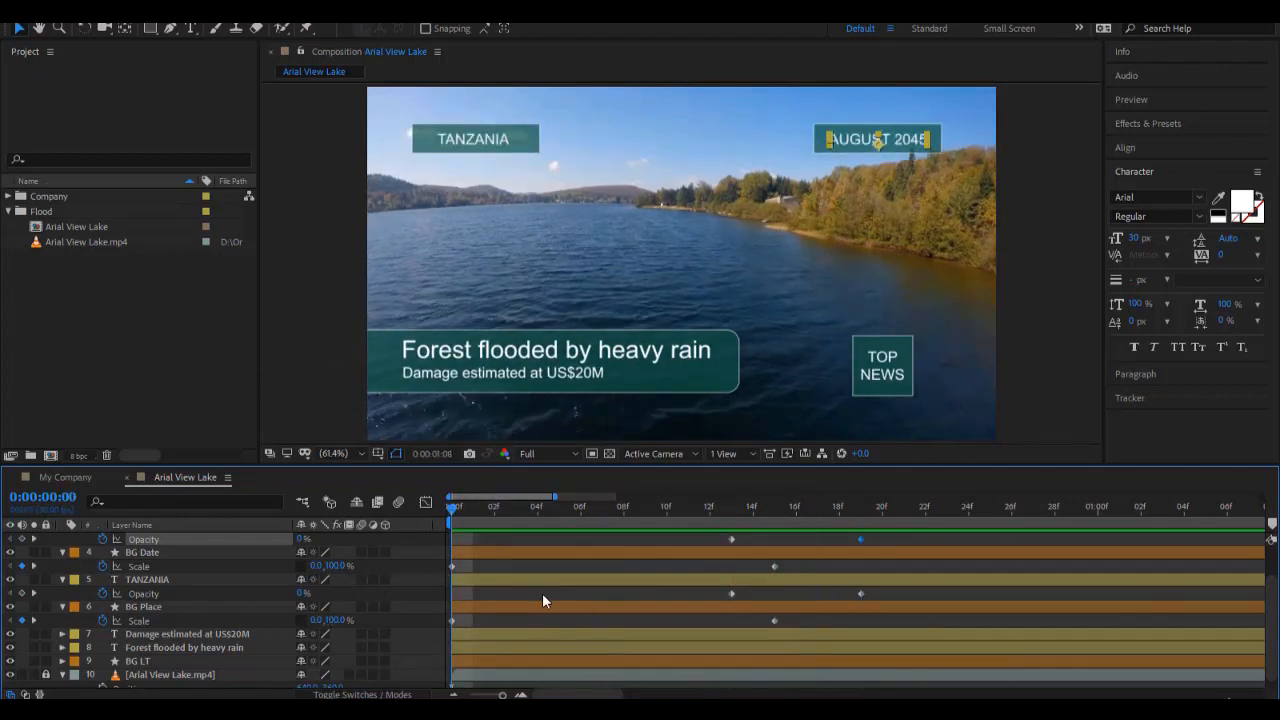
Collapse the keyframed properties of all layers and clear the layer selection.
scroll(226, 585, up, 1)
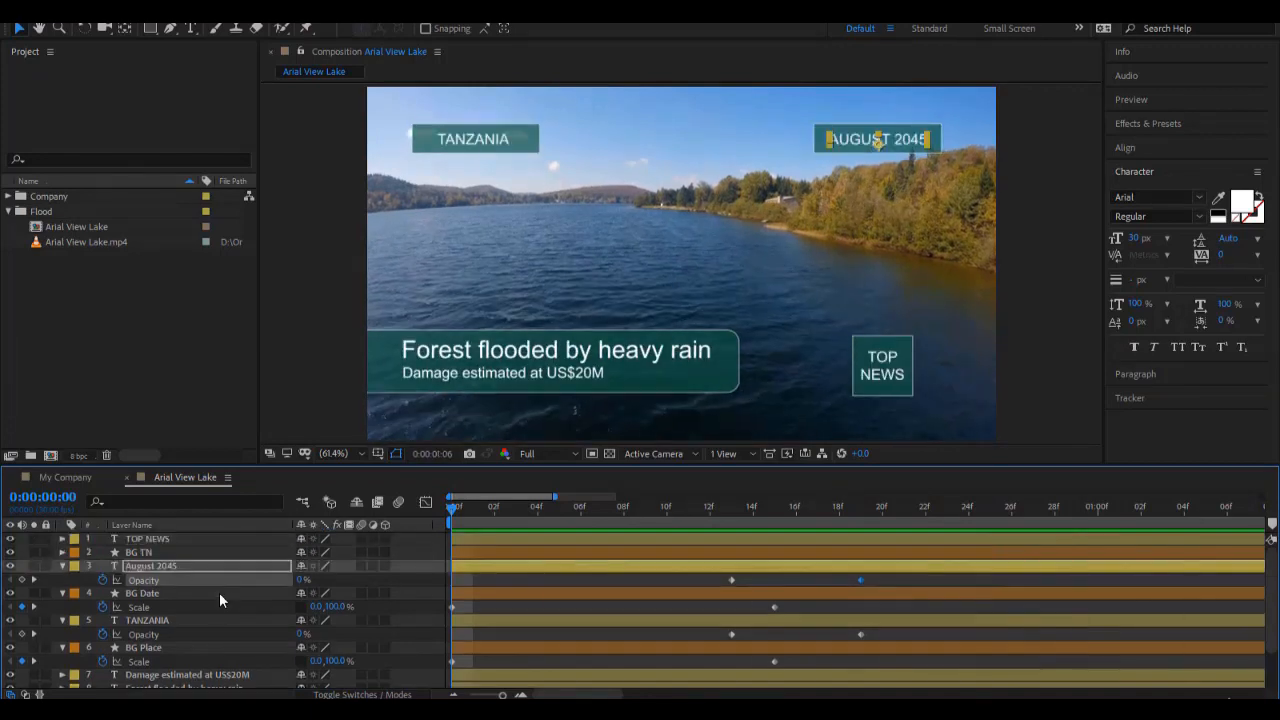
key(ctrl+a)
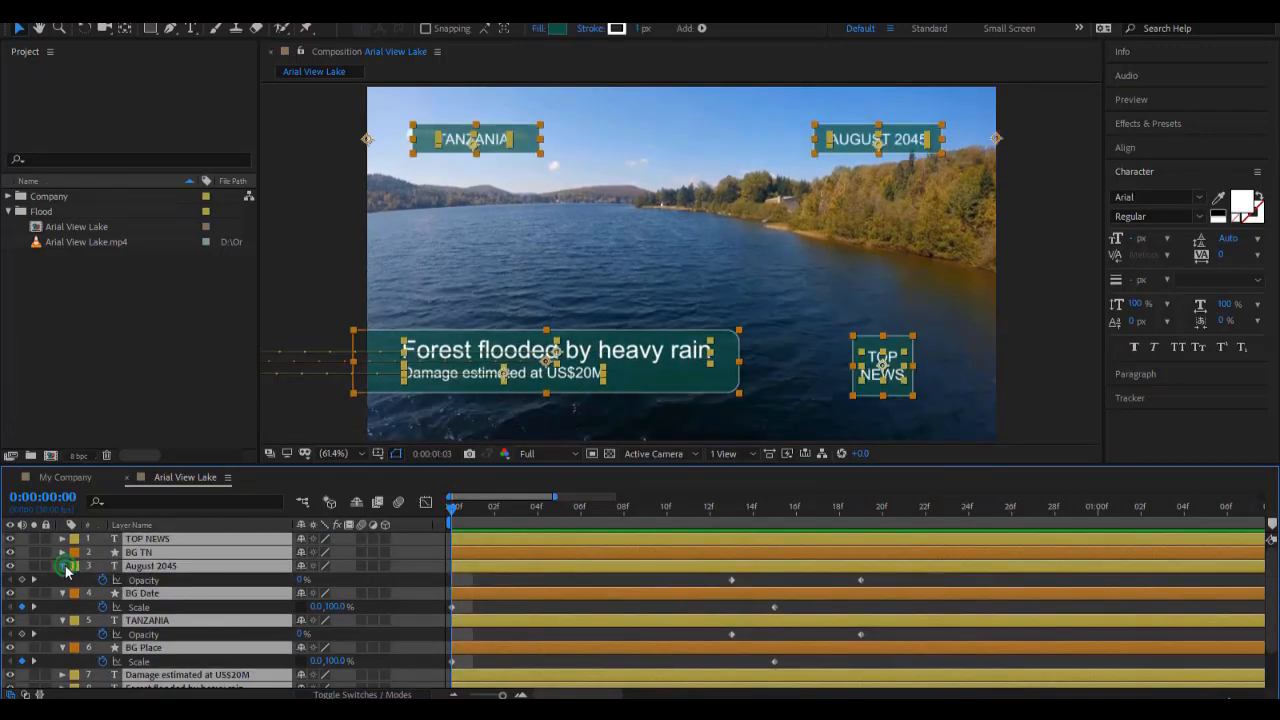
key(u)
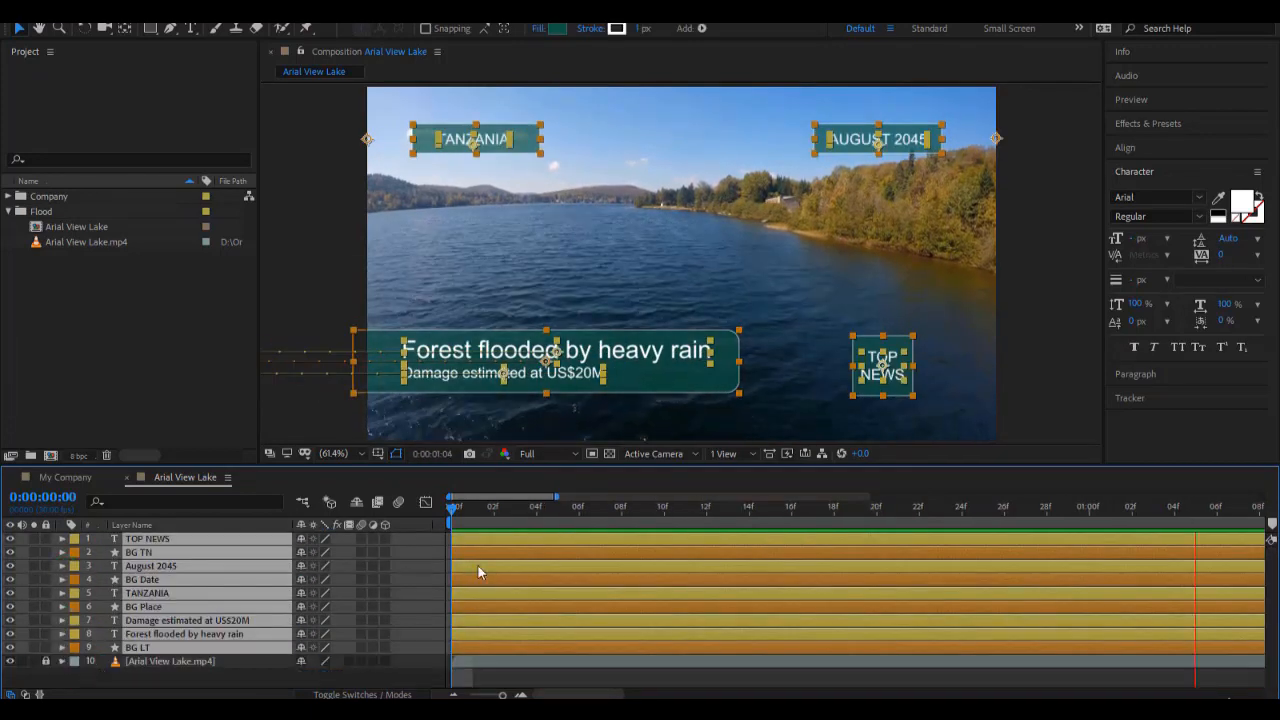
click(426, 681)
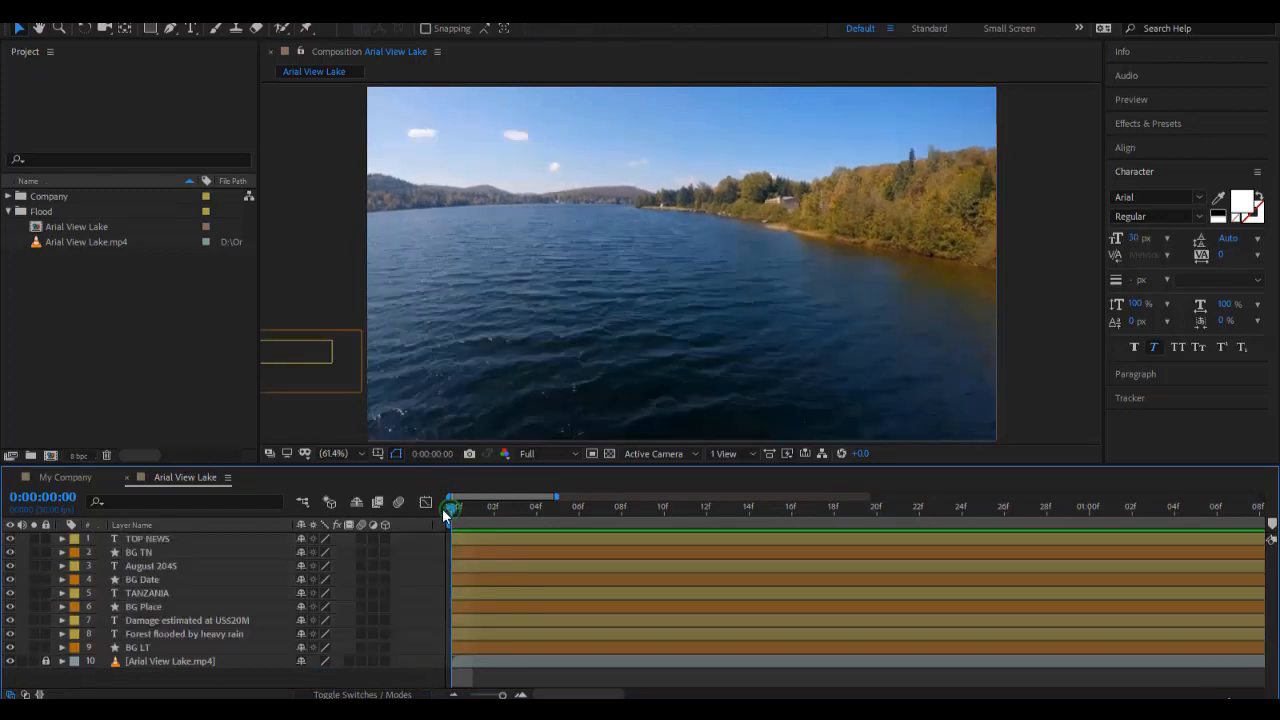
Set the current time to frame 17 and give the timeline more height.
drag(442, 508, 812, 507)
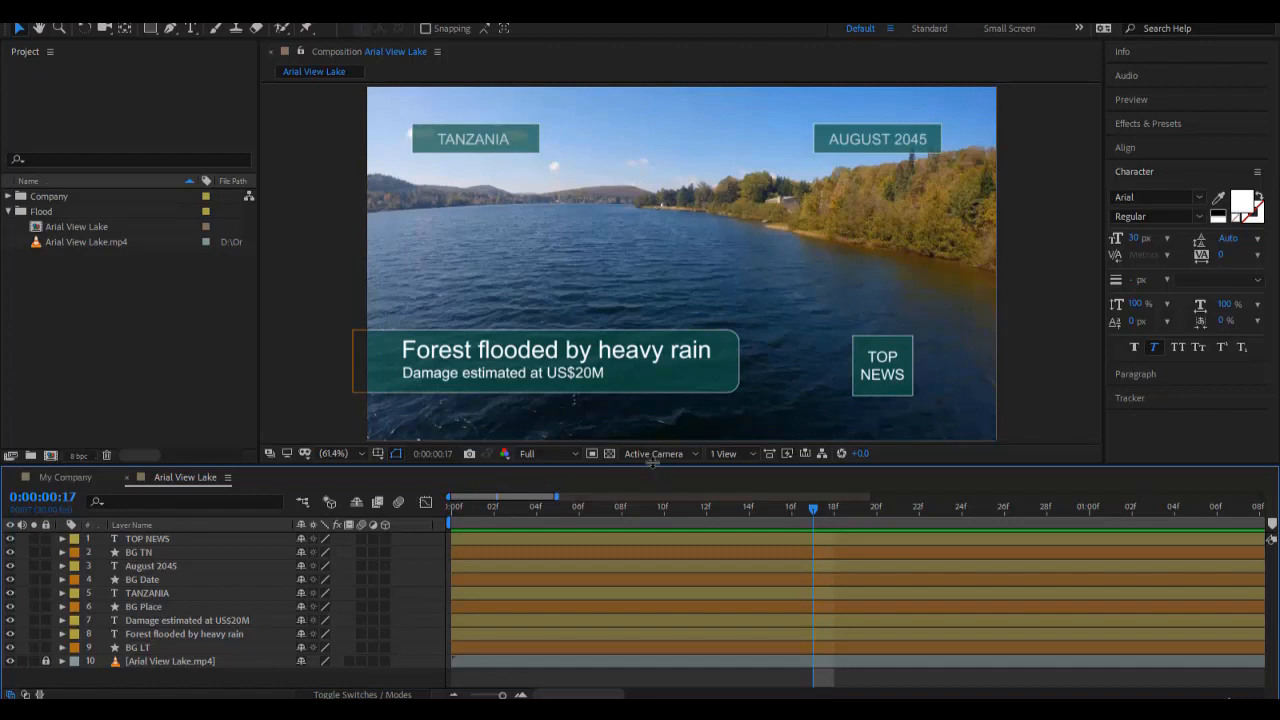
drag(654, 463, 654, 408)
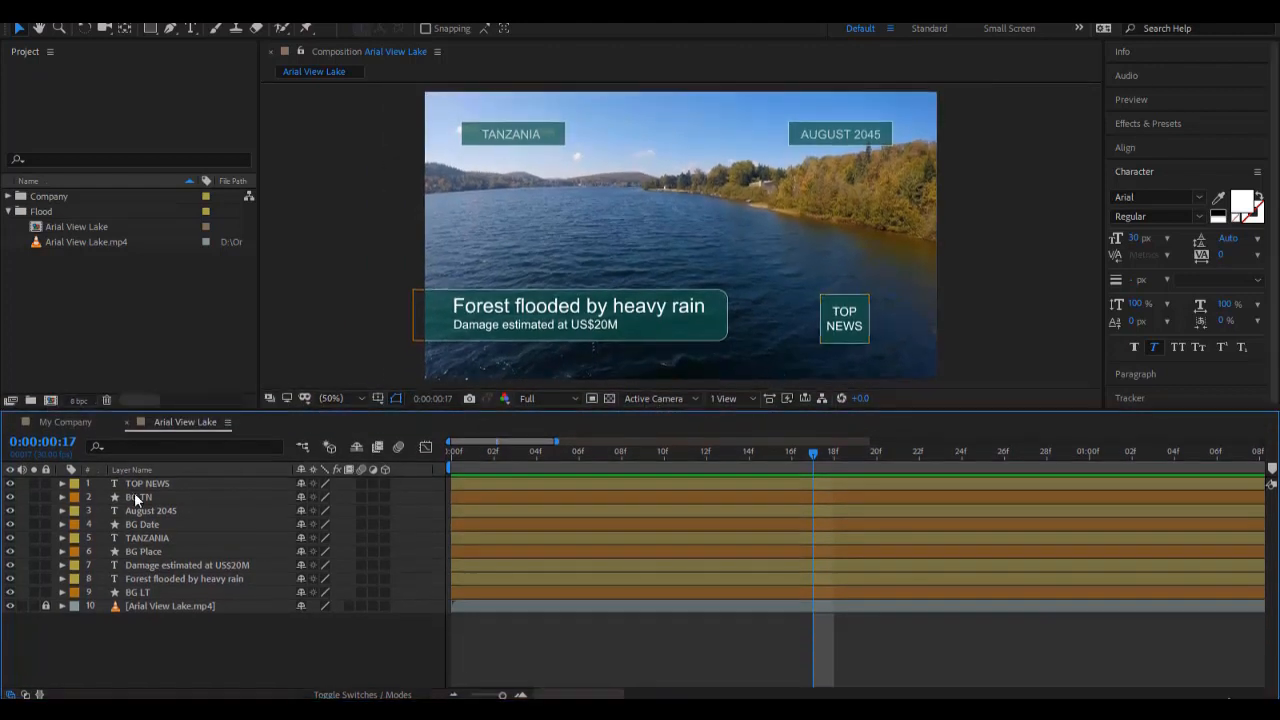
Shift the August 2045, BG Date, TANZANIA and BG Place layers together so they start at 1 second.
click(140, 484)
shift+click(148, 497)
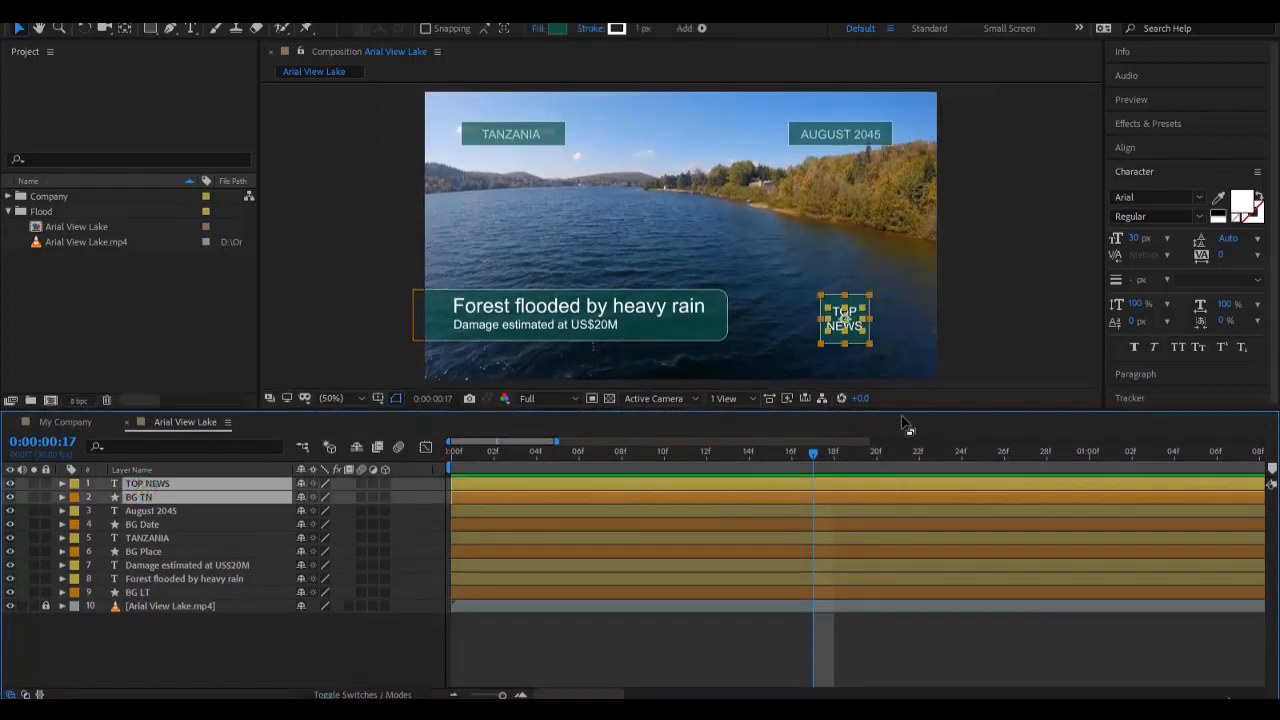
click(167, 508)
shift+click(157, 525)
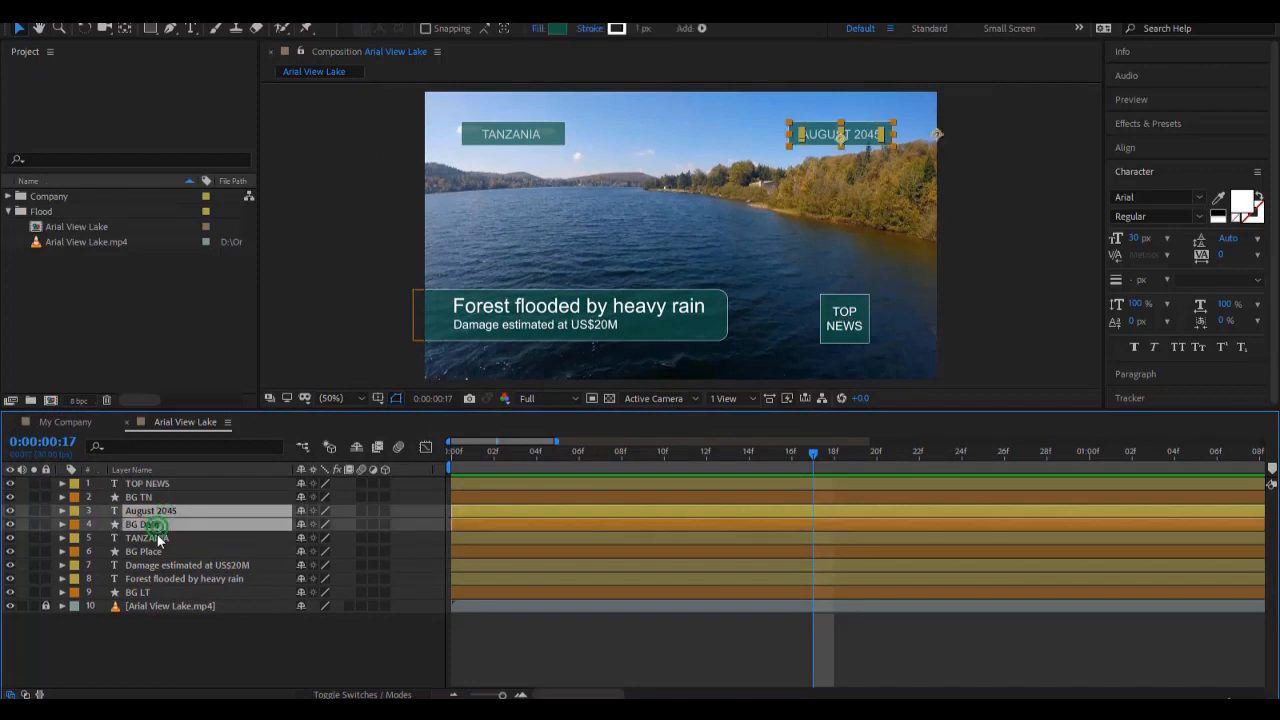
shift+click(156, 538)
shift+click(155, 551)
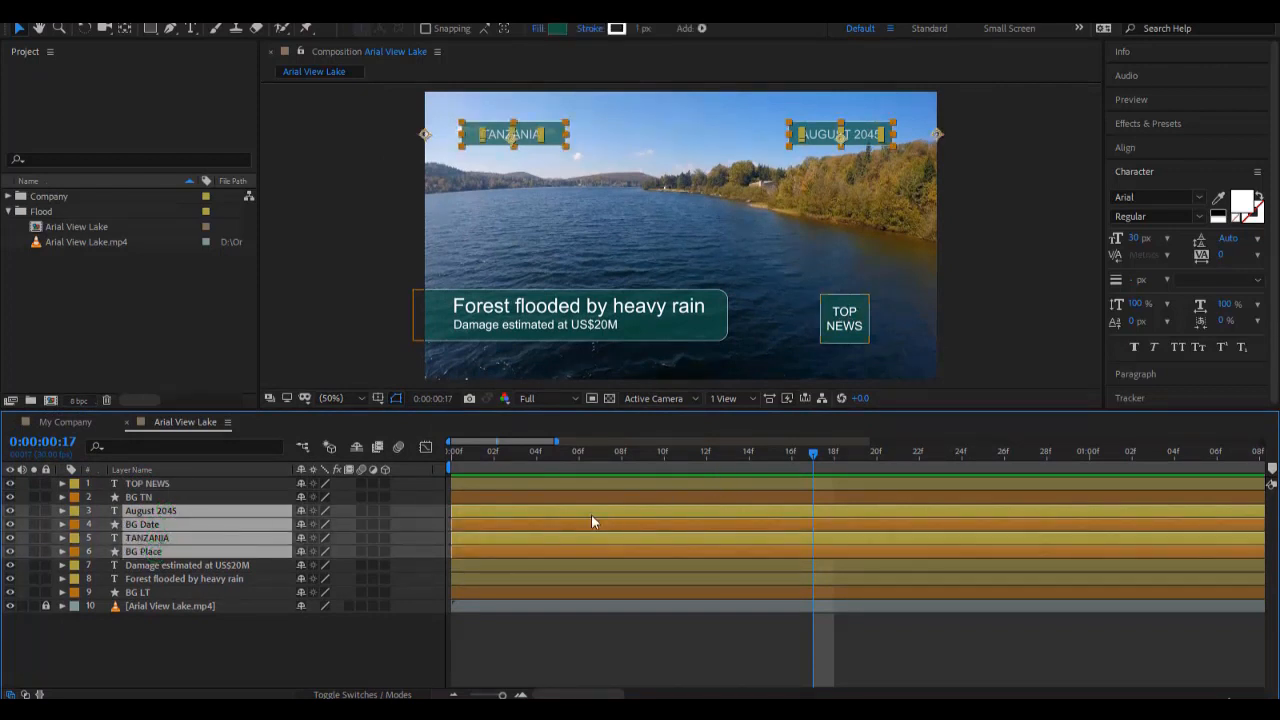
drag(482, 526, 735, 506)
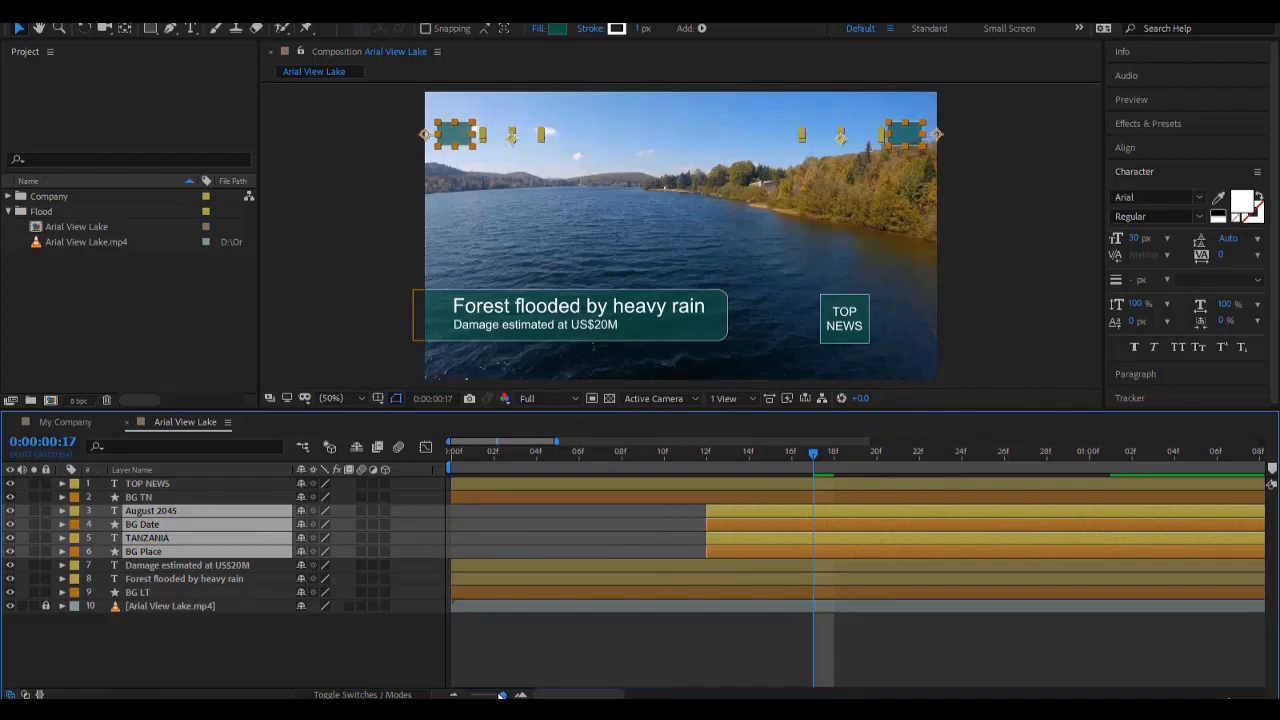
drag(502, 694, 470, 696)
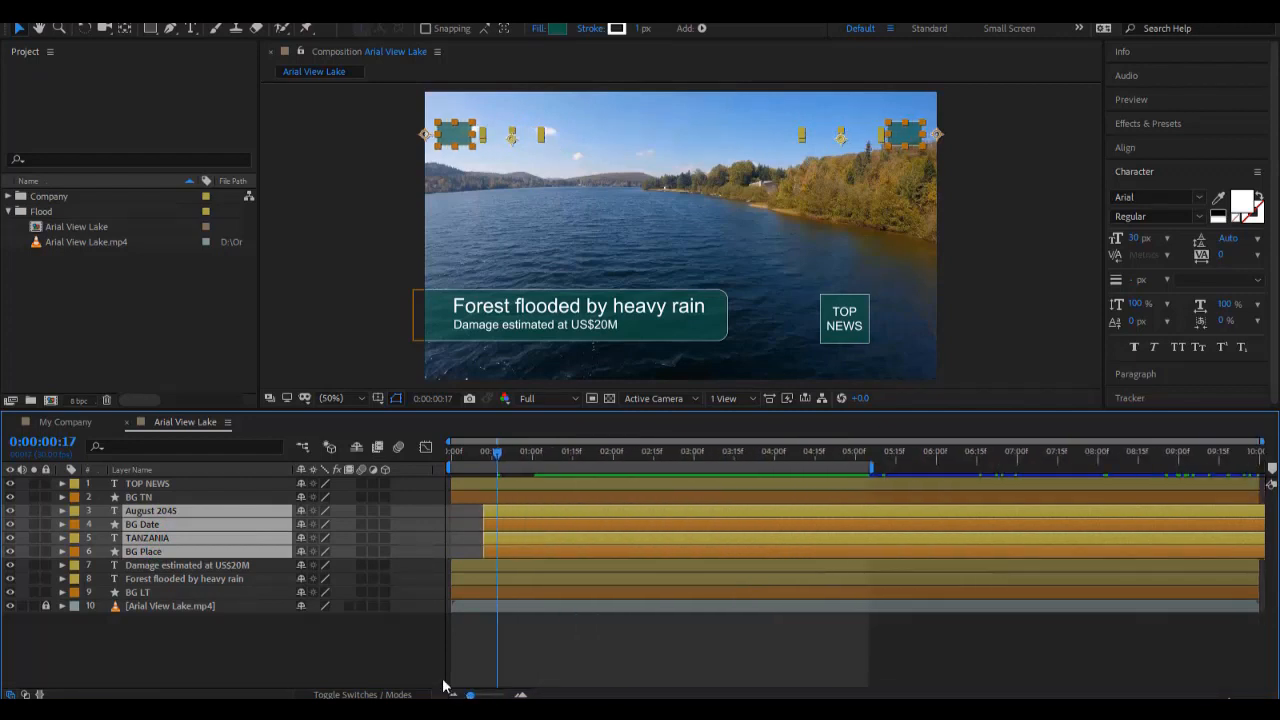
drag(518, 511, 566, 524)
Shift both lower-third text layers and BG LT to start at 2 seconds, and preview the composition.
click(188, 565)
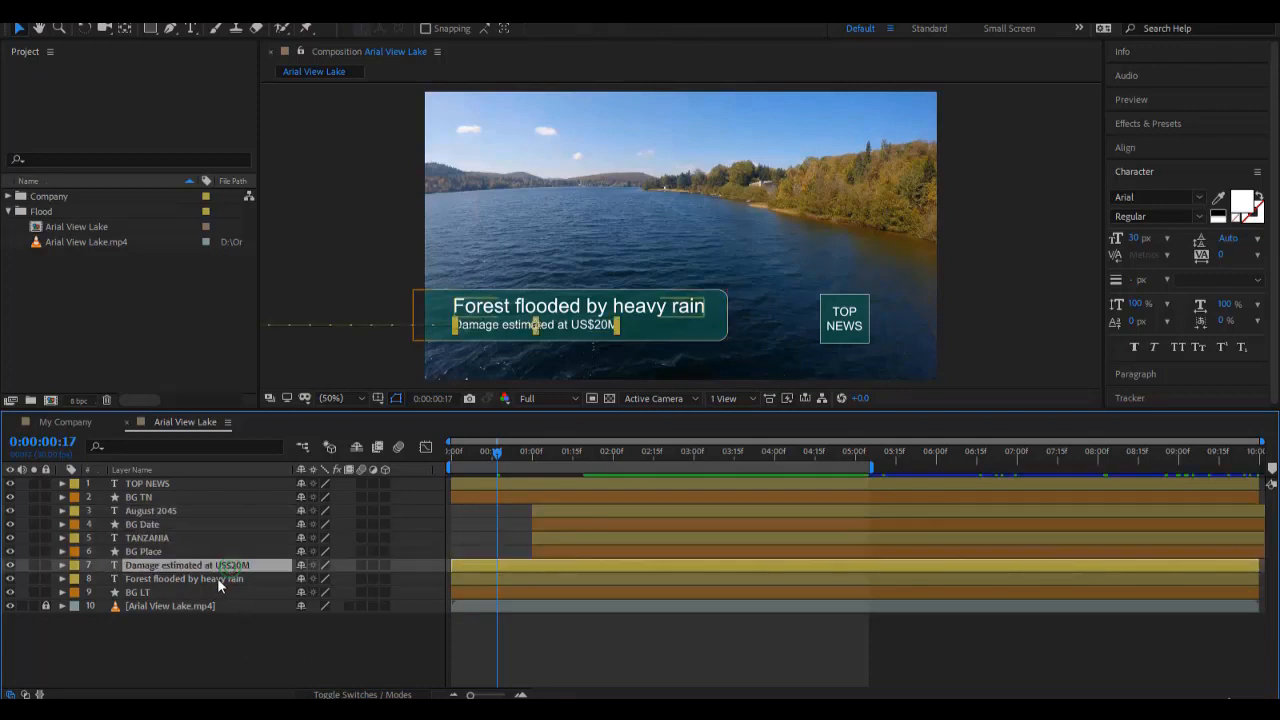
shift+click(200, 578)
shift+click(202, 590)
drag(527, 572, 677, 573)
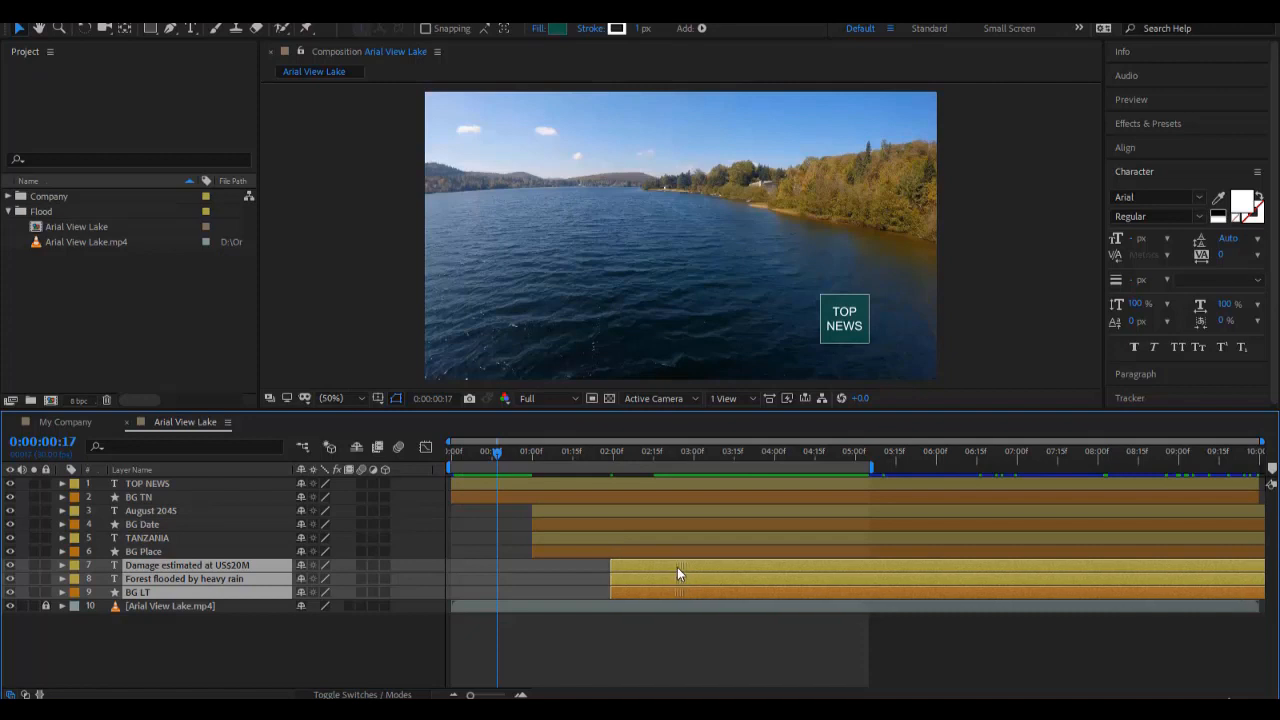
click(586, 640)
key(space)
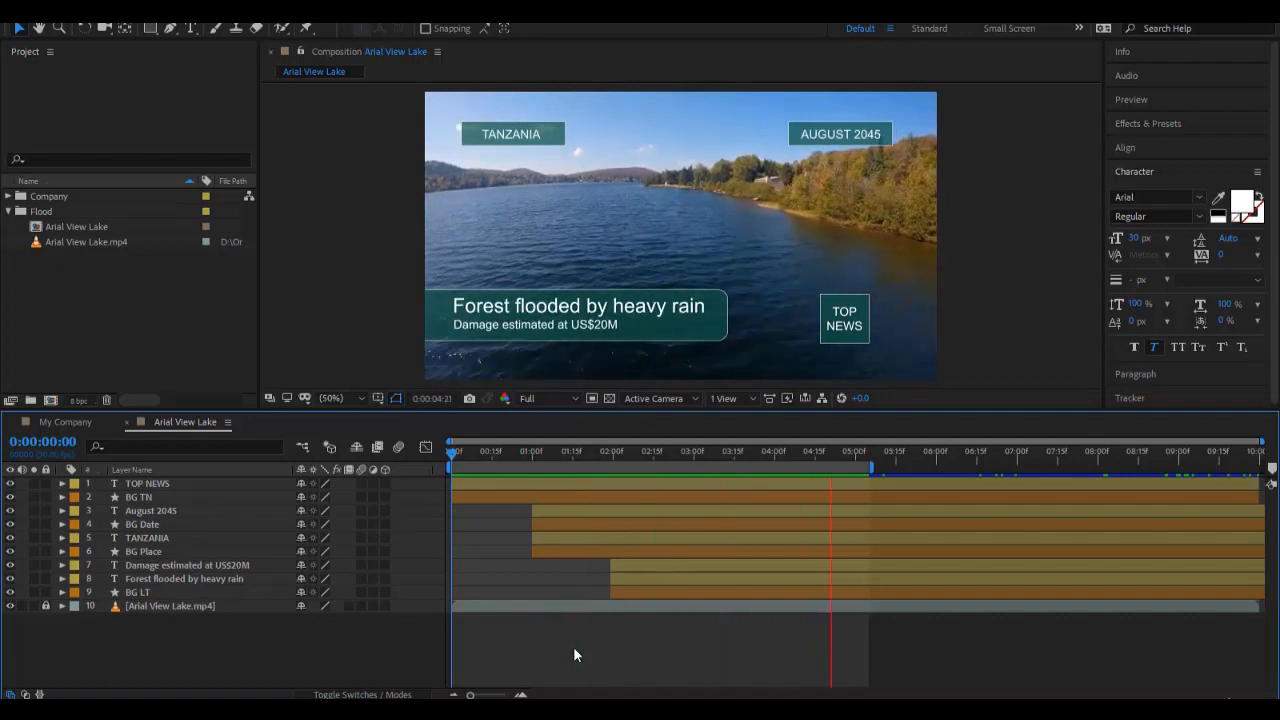
Stagger the lower-third text by starting the Forest flooded layer at about 2:12 and the Damage estimated layer at about 2:20.
click(192, 565)
click(177, 578)
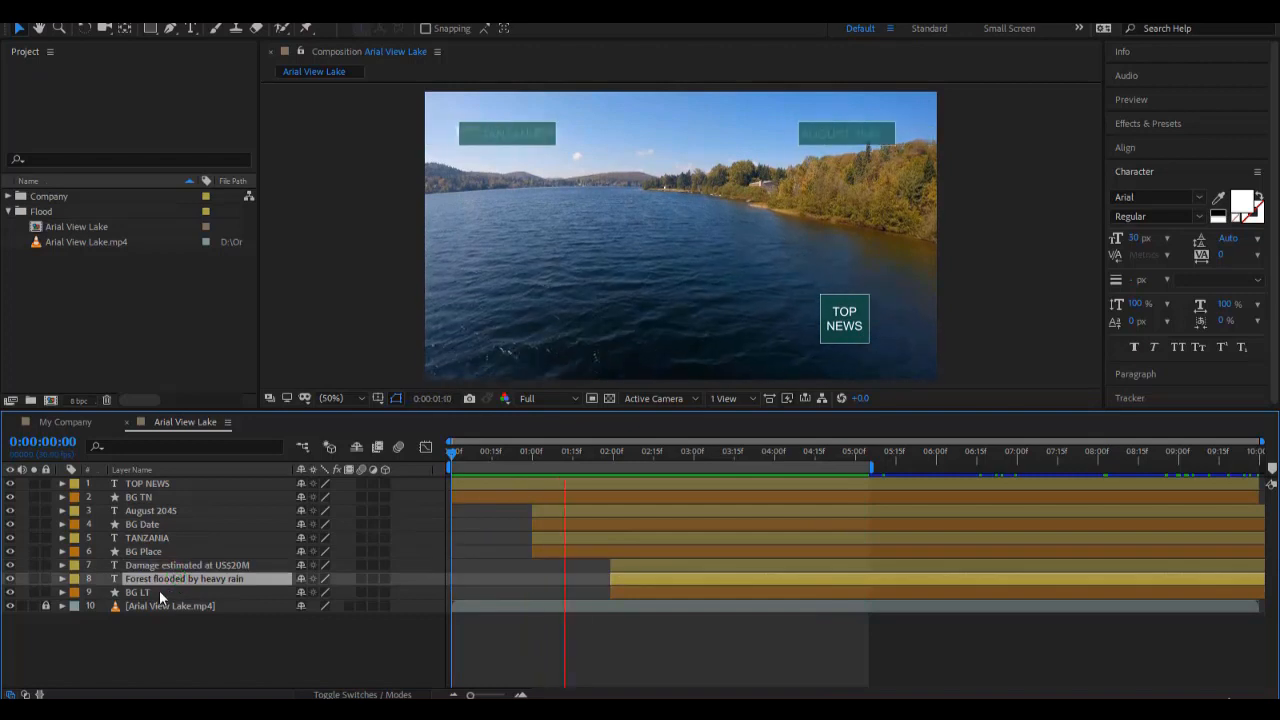
click(159, 593)
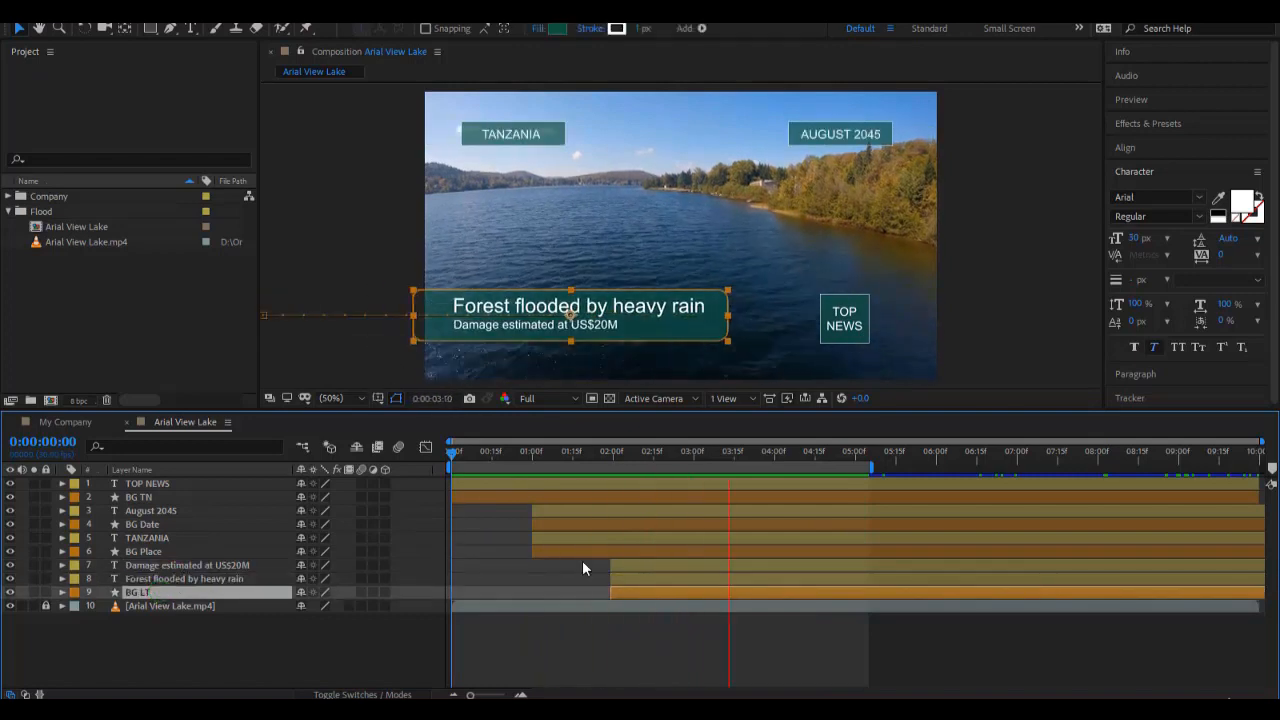
click(594, 634)
click(167, 596)
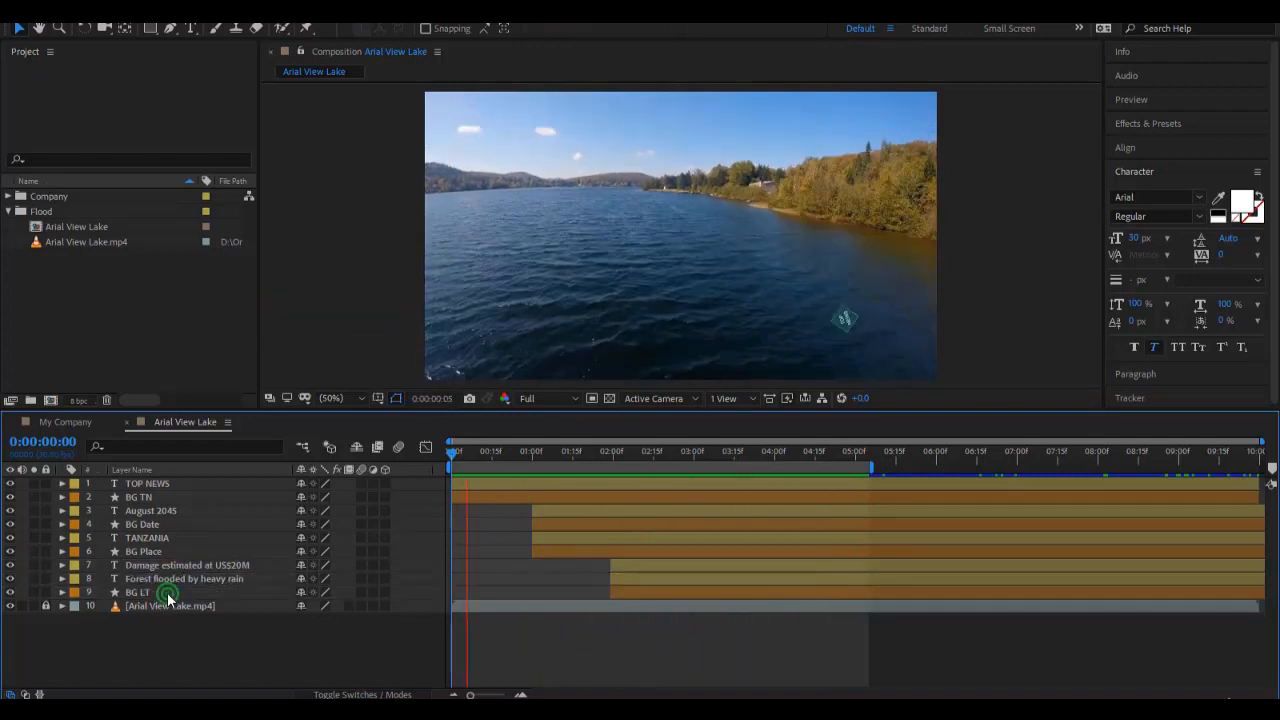
drag(646, 580, 713, 581)
click(661, 566)
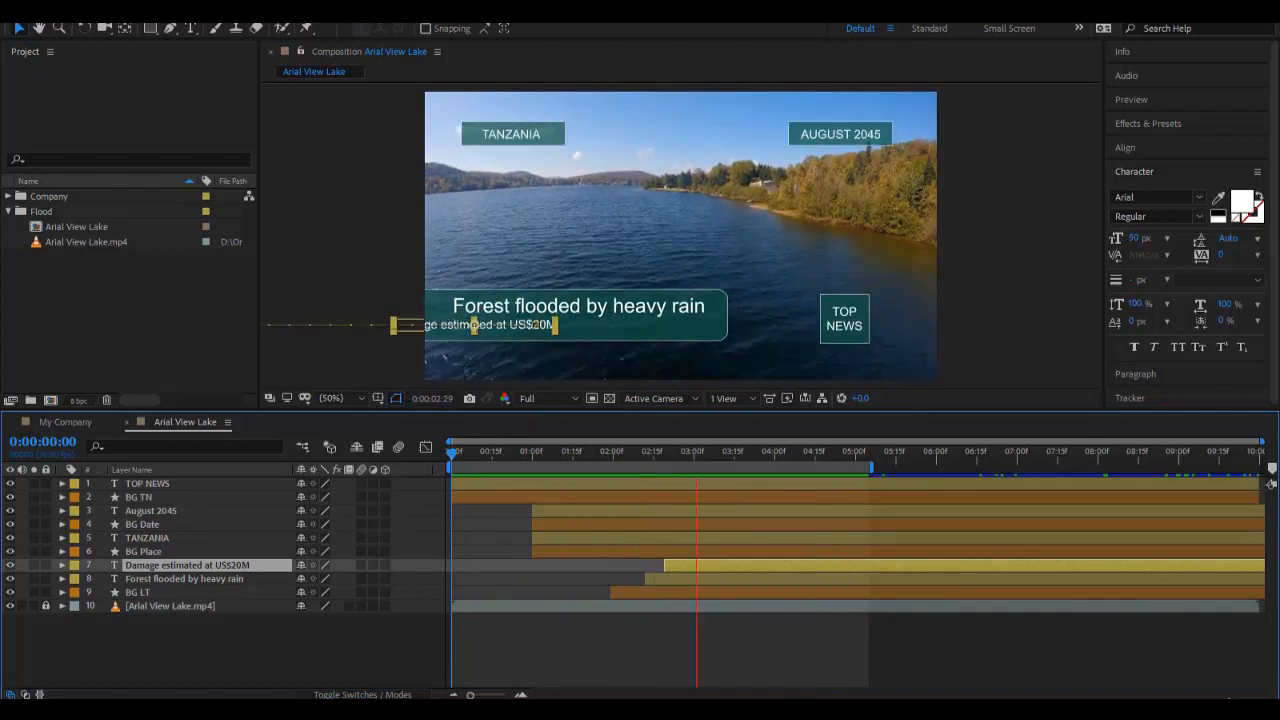
click(670, 665)
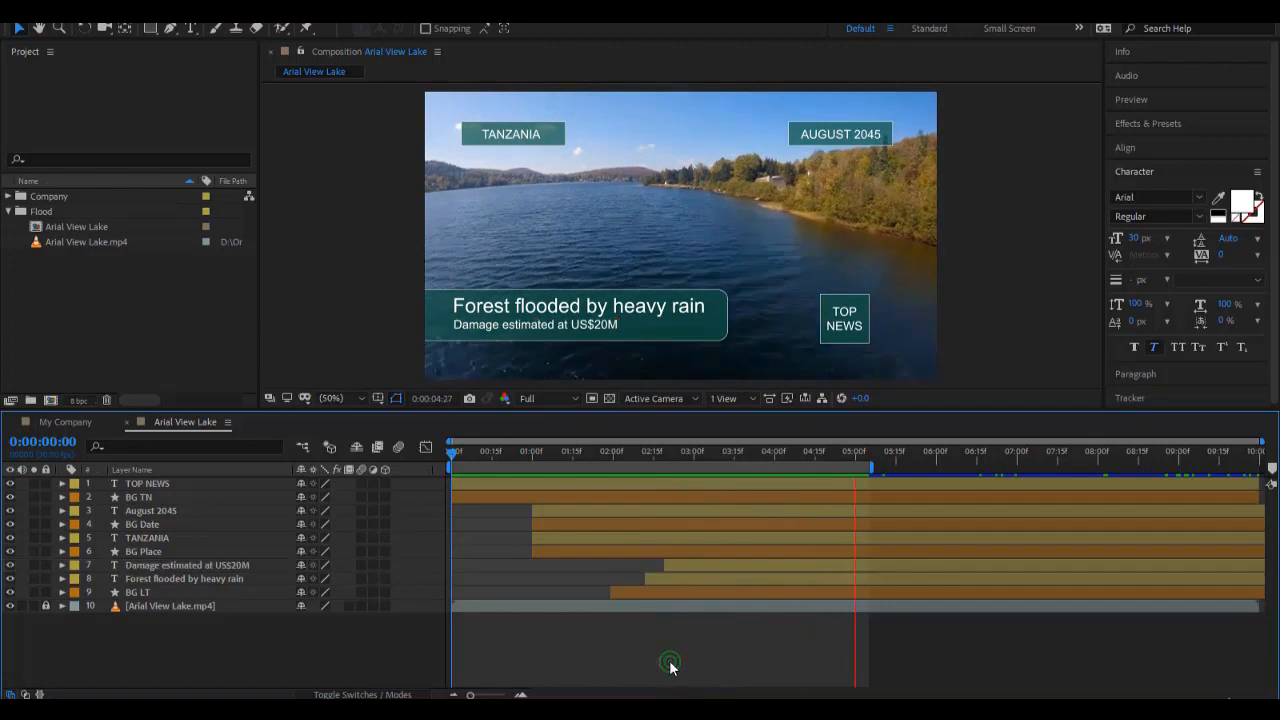
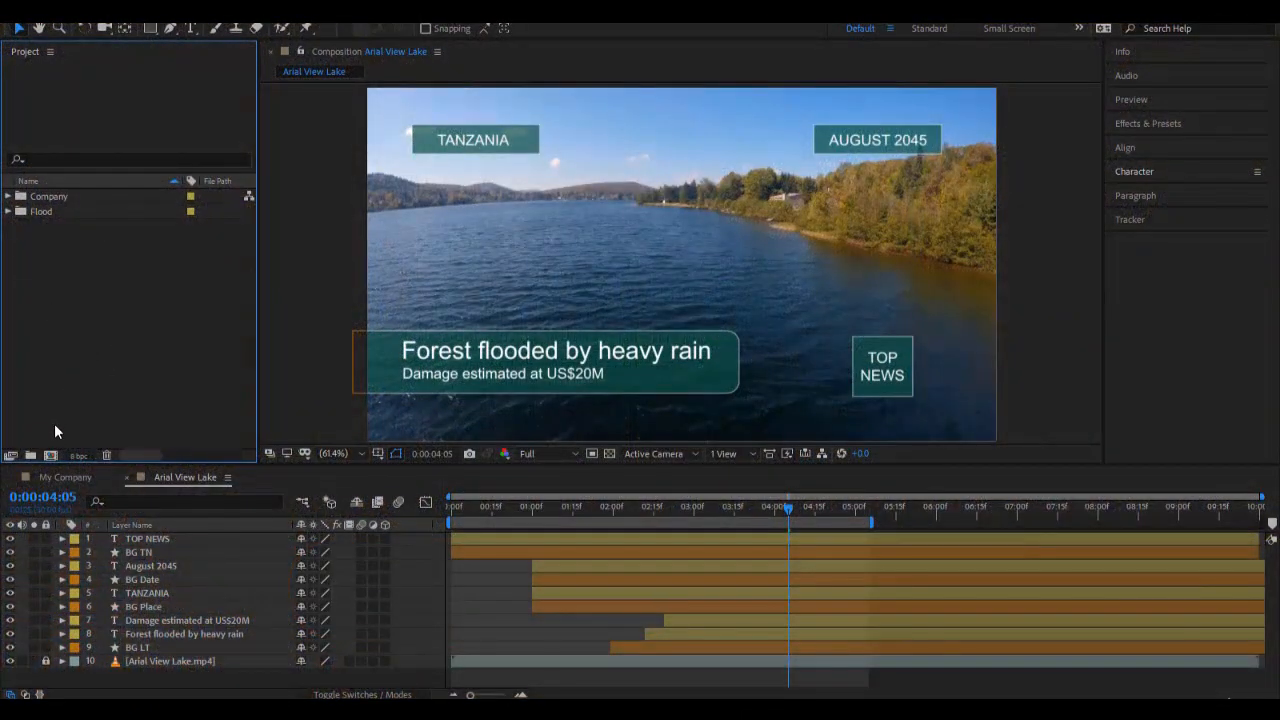
Create a new project folder named YouTube.
click(30, 456)
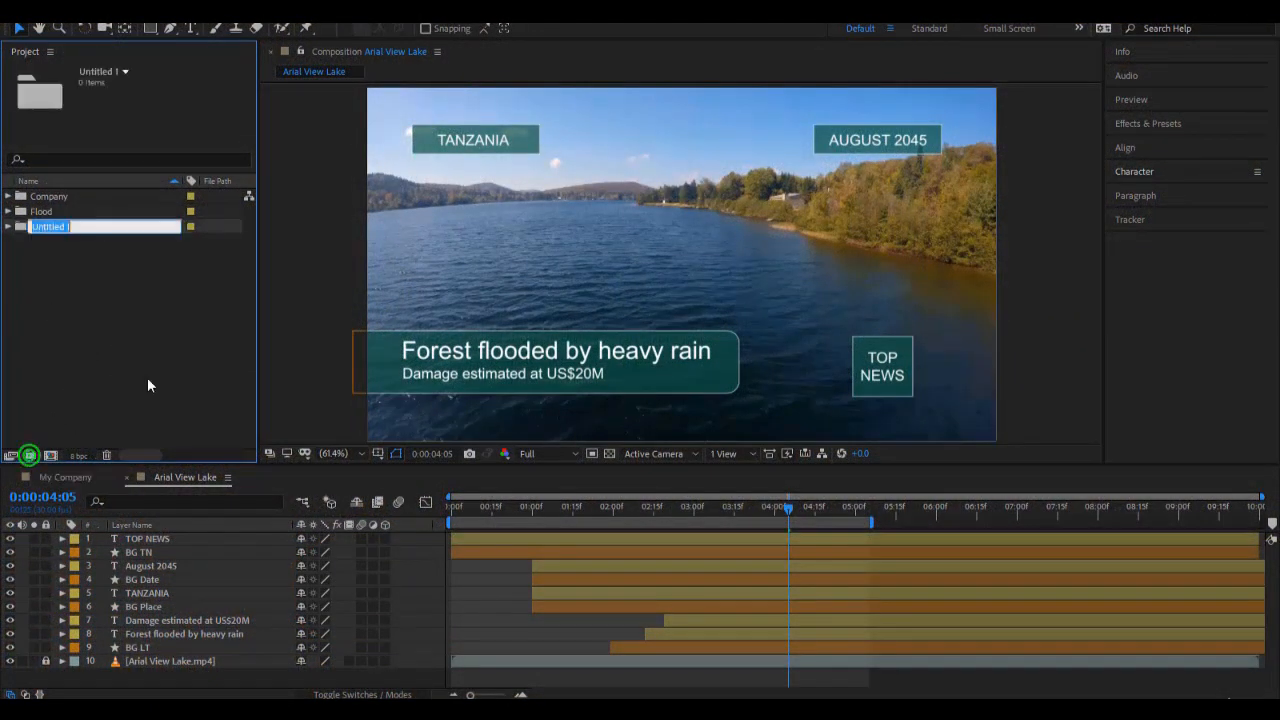
text(Y)
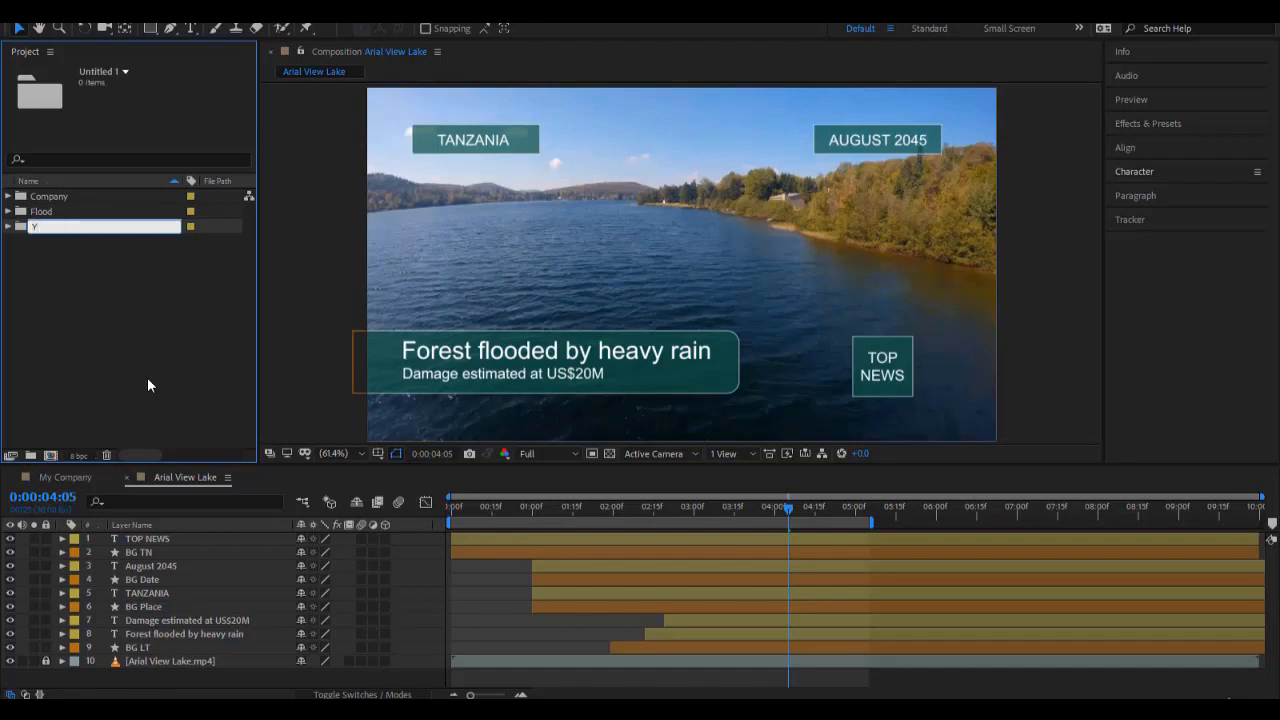
text(ouTube)
key(Return)
click(72, 240)
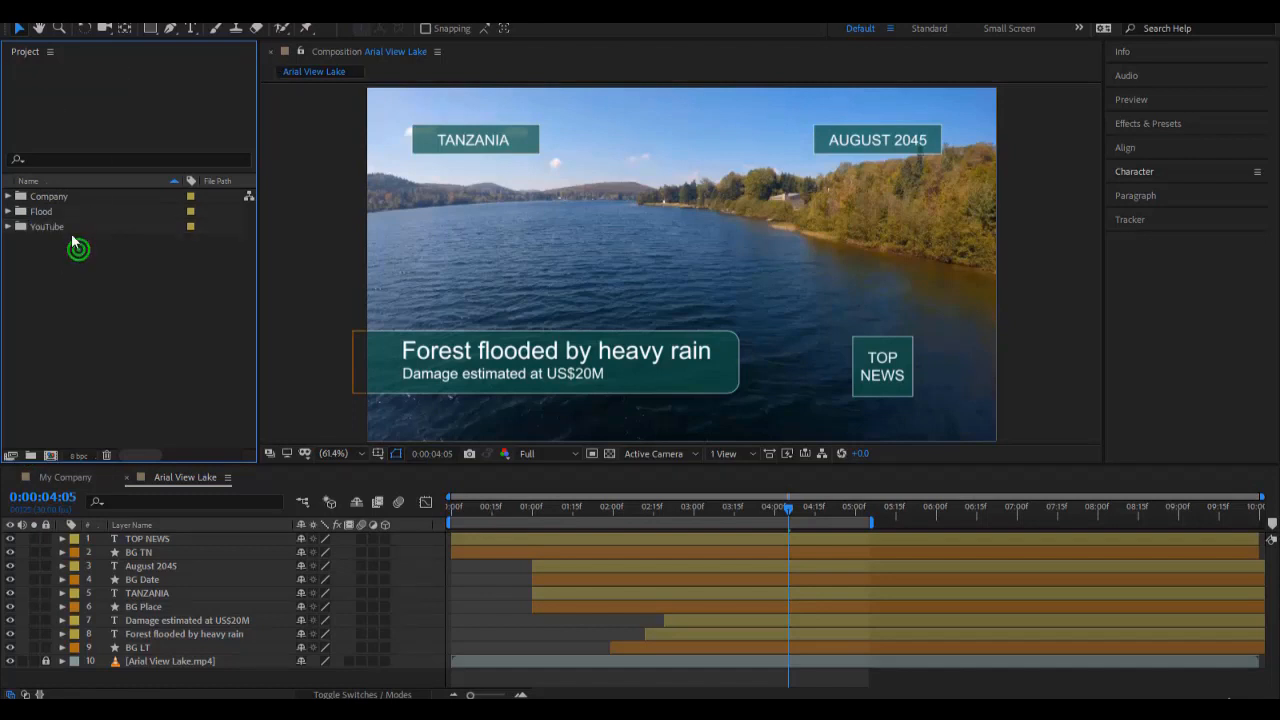
Import the old times video as footage into the YouTube folder, with Create Composition unchecked.
click(69, 229)
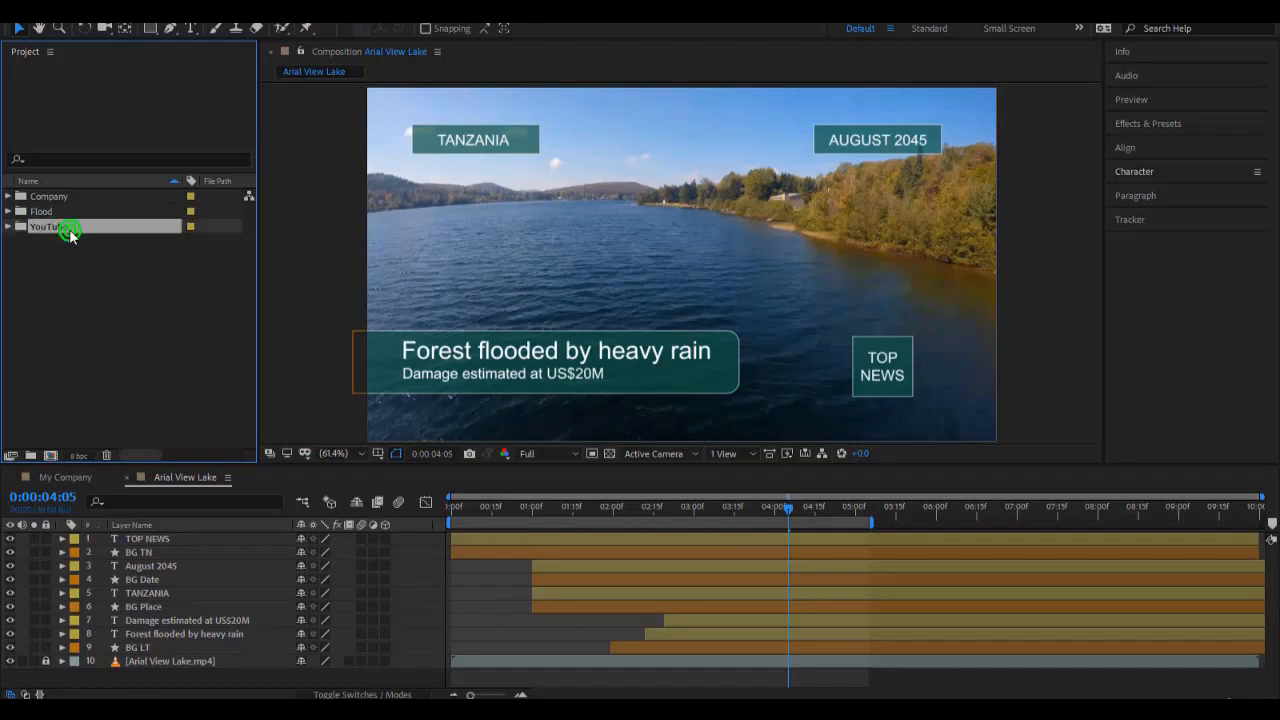
double_click(106, 276)
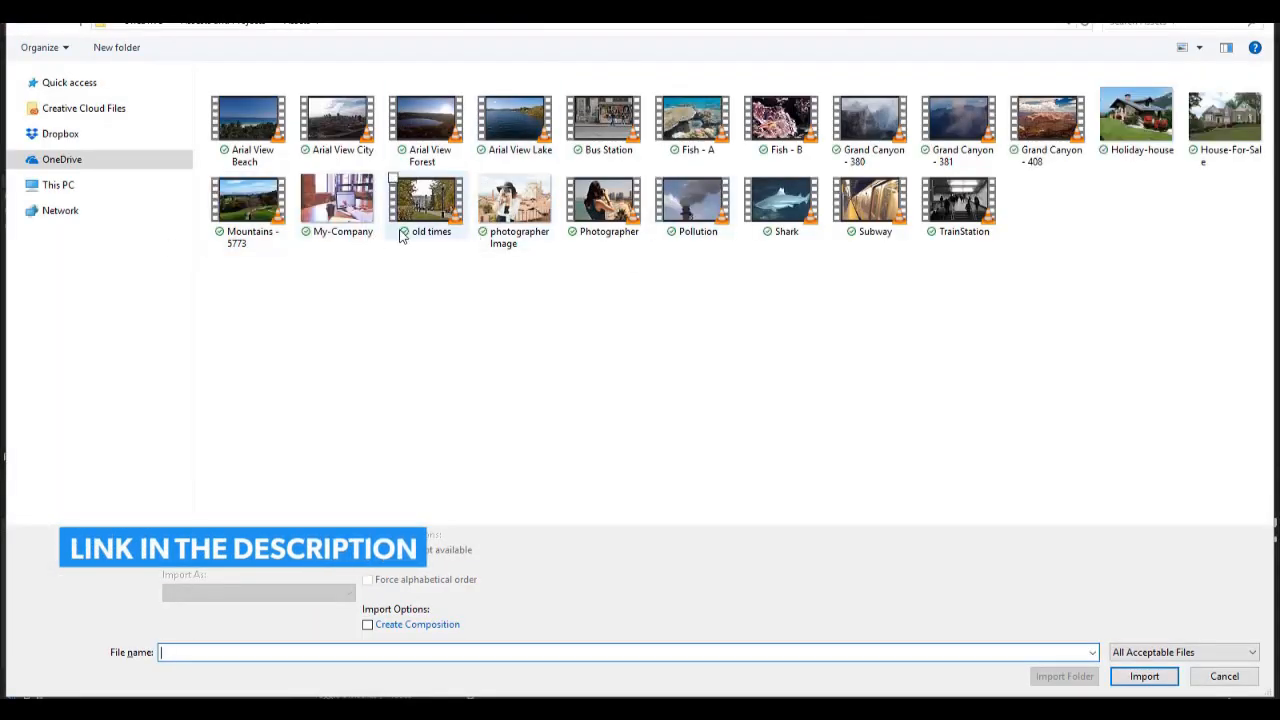
click(430, 215)
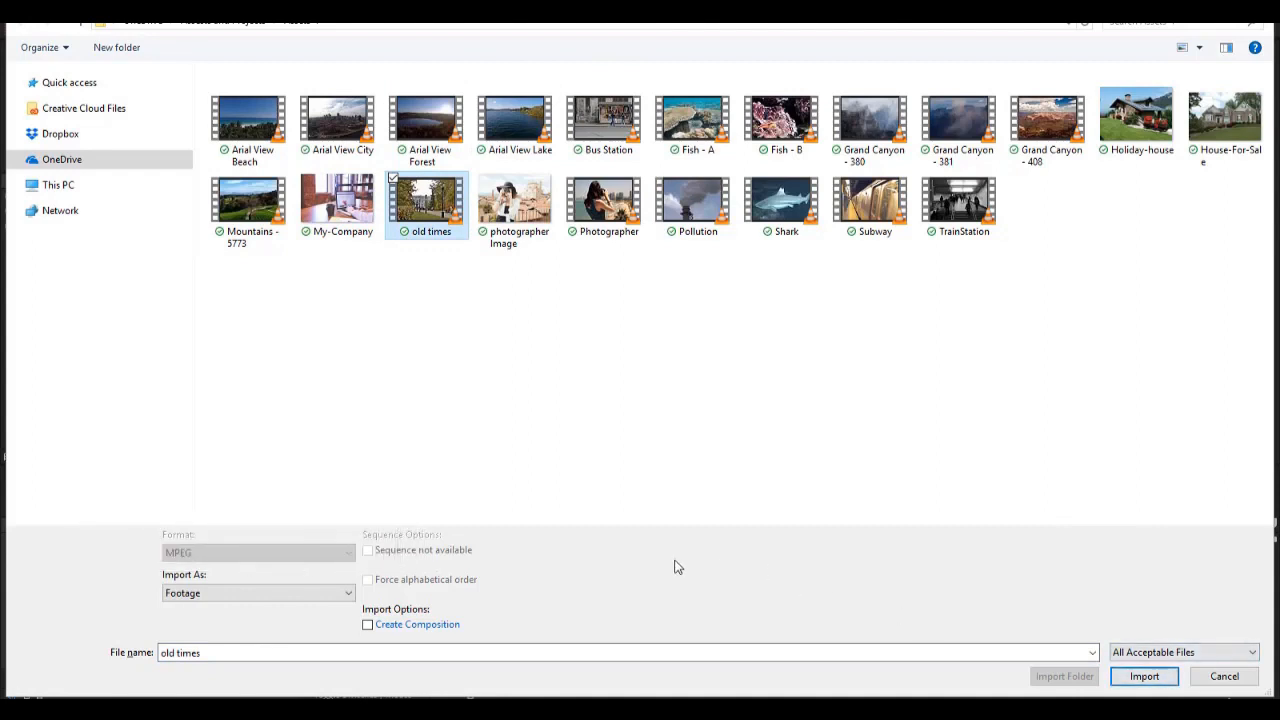
click(420, 626)
click(368, 626)
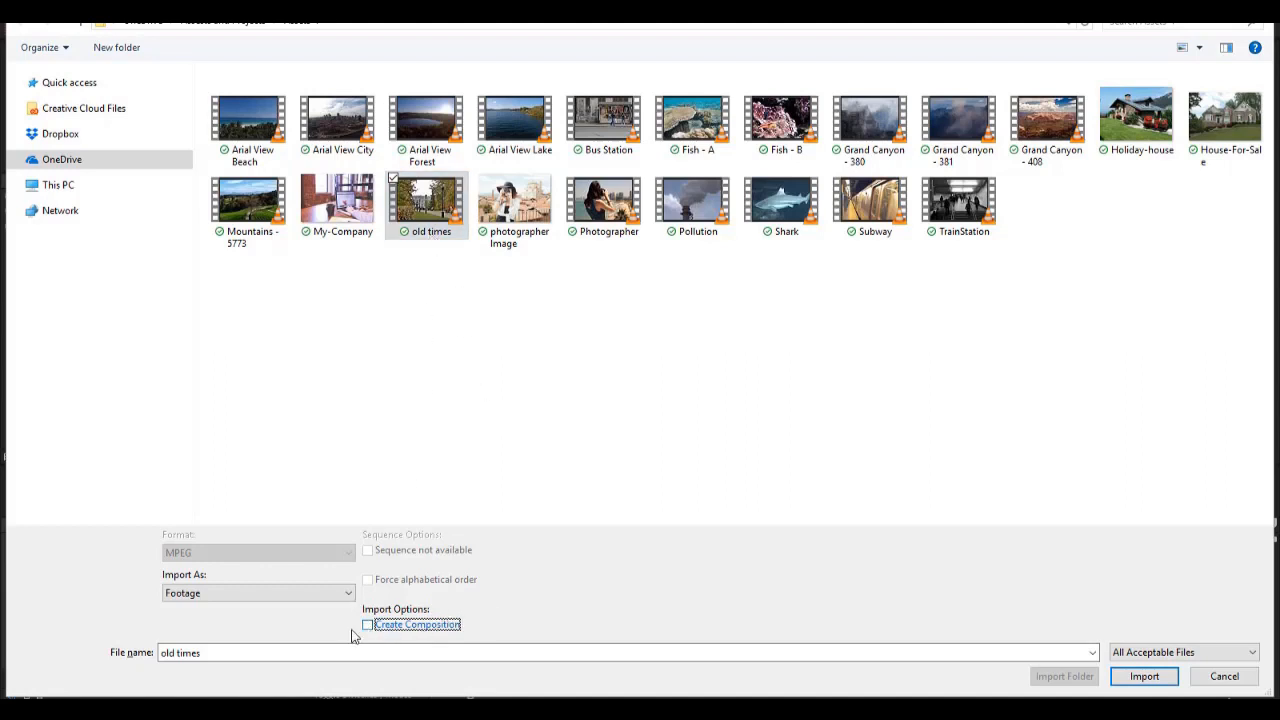
click(1148, 677)
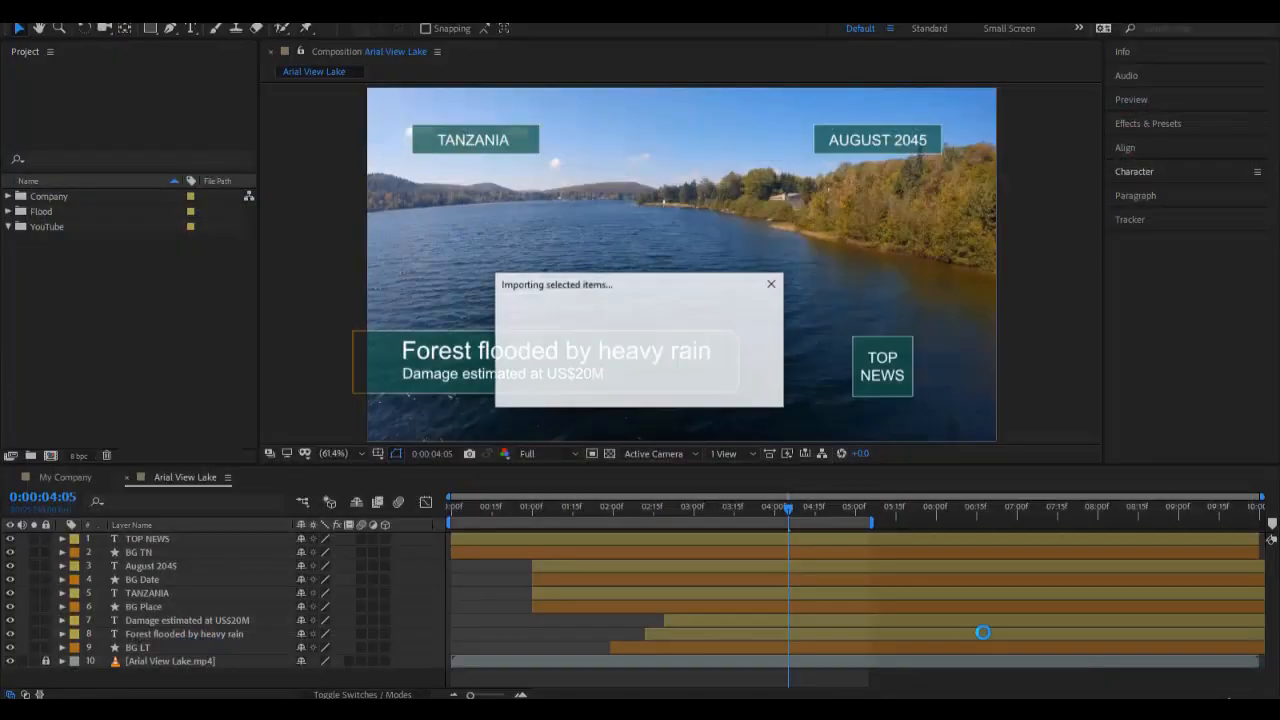
click(112, 312)
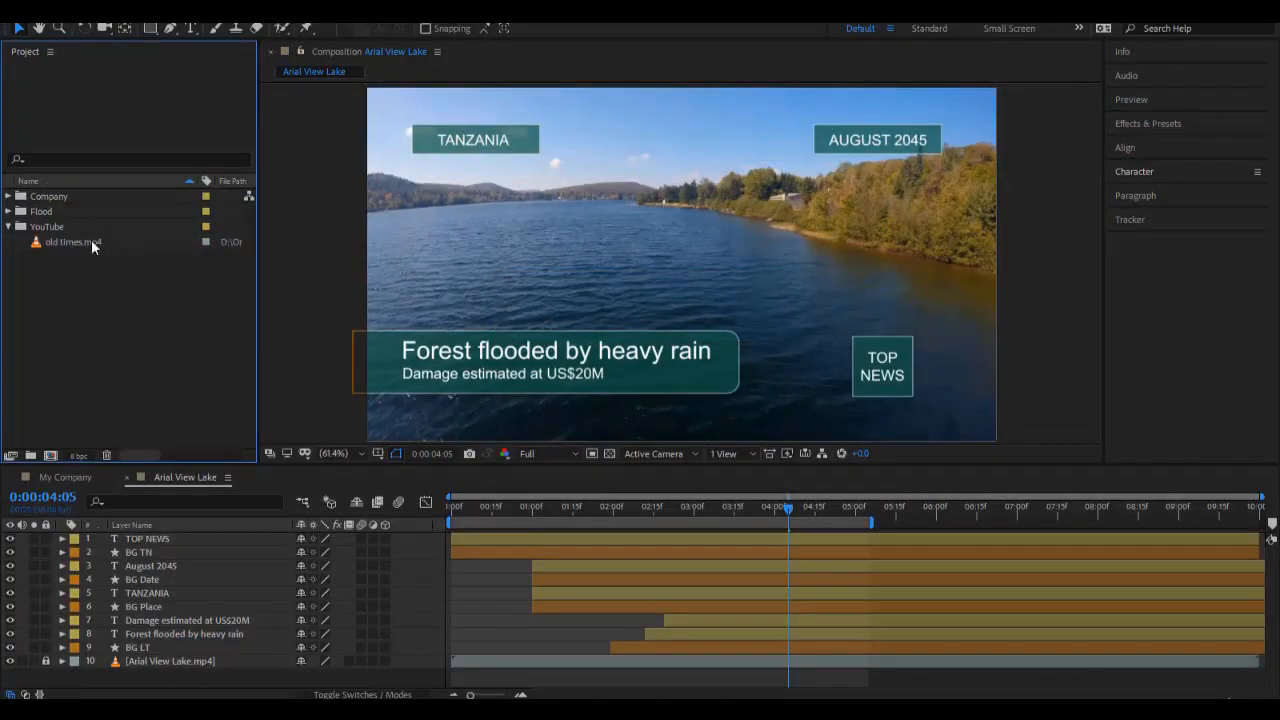
Create a composition from old times.mp4 in the YouTube folder and lock its footage layer.
drag(91, 245, 54, 454)
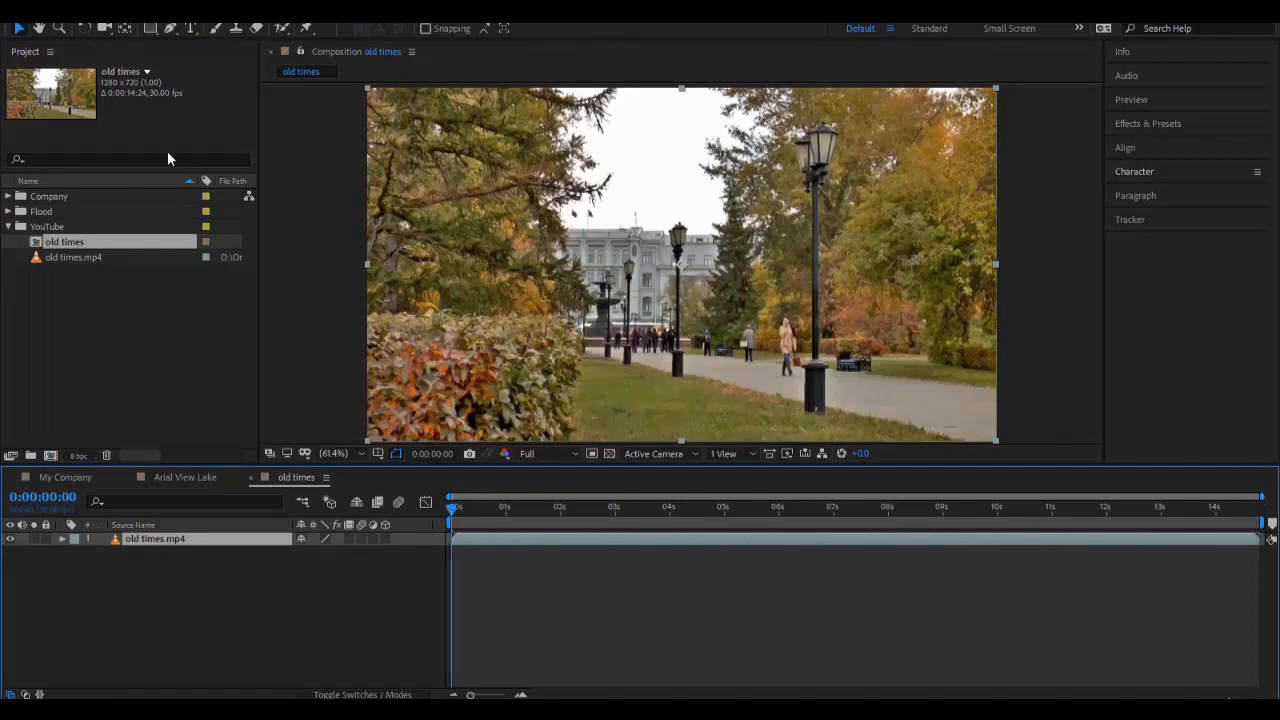
click(126, 257)
click(86, 228)
click(63, 306)
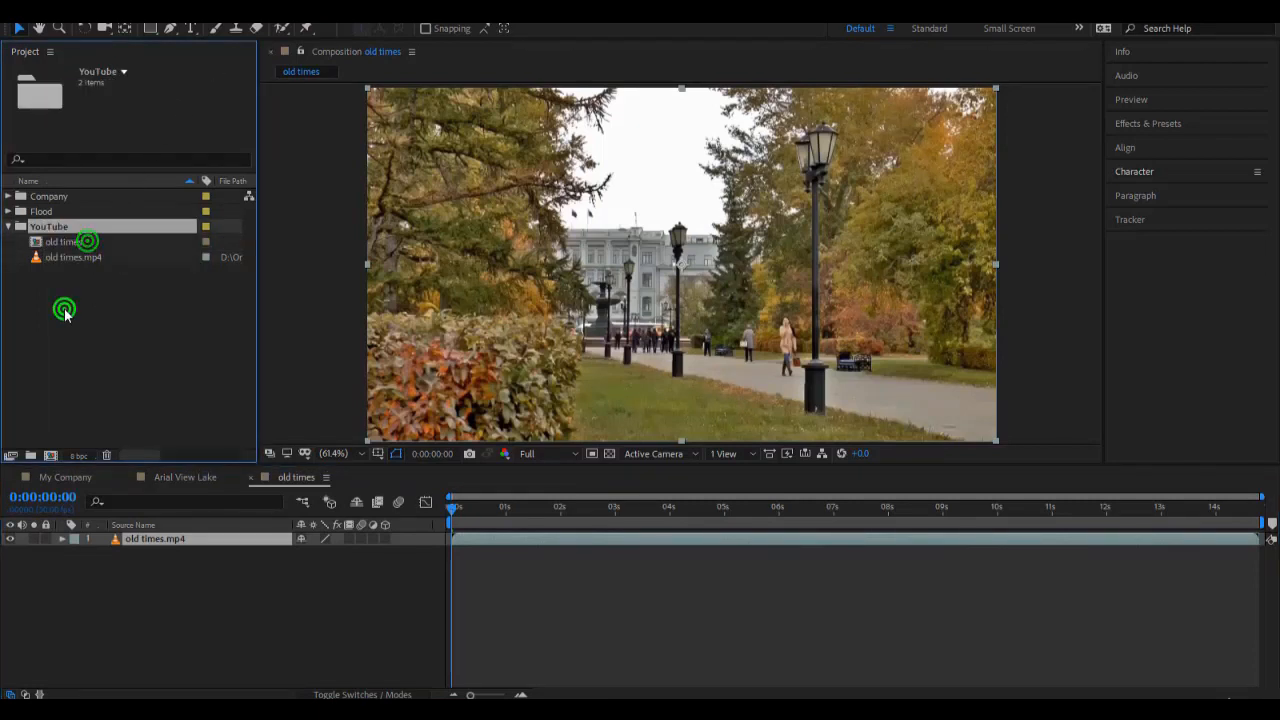
click(75, 258)
click(52, 227)
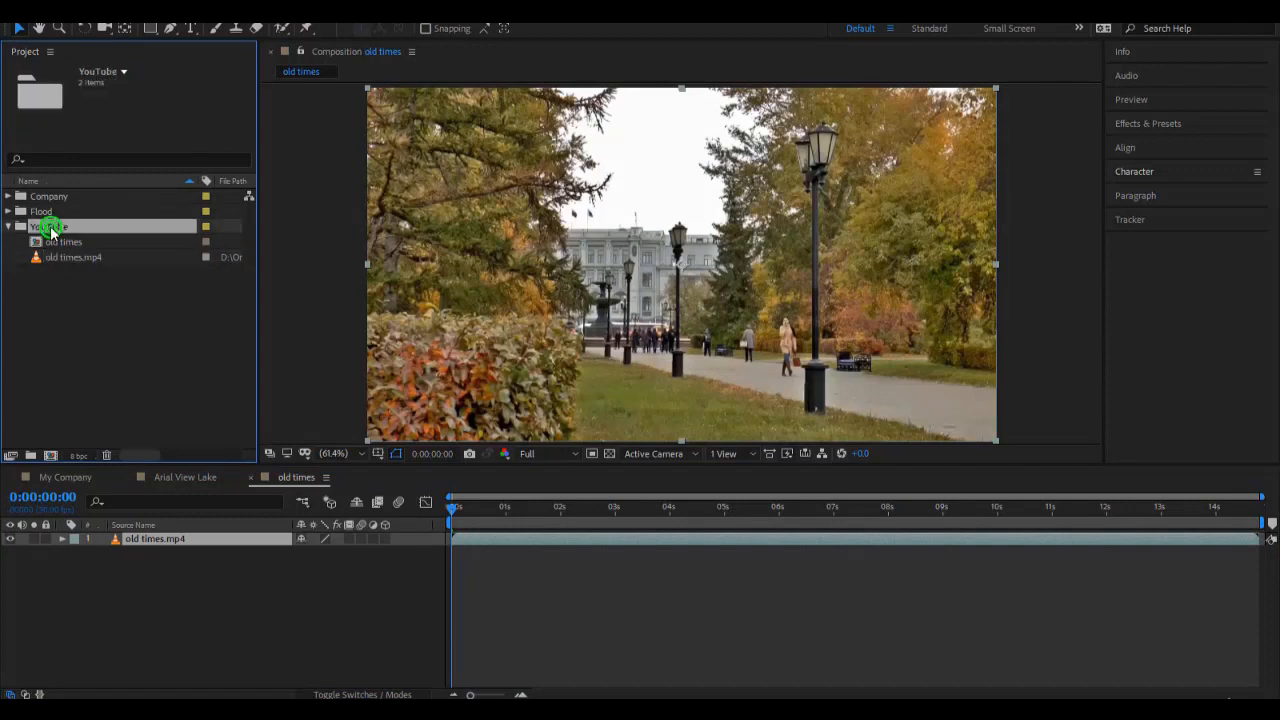
click(96, 297)
click(91, 257)
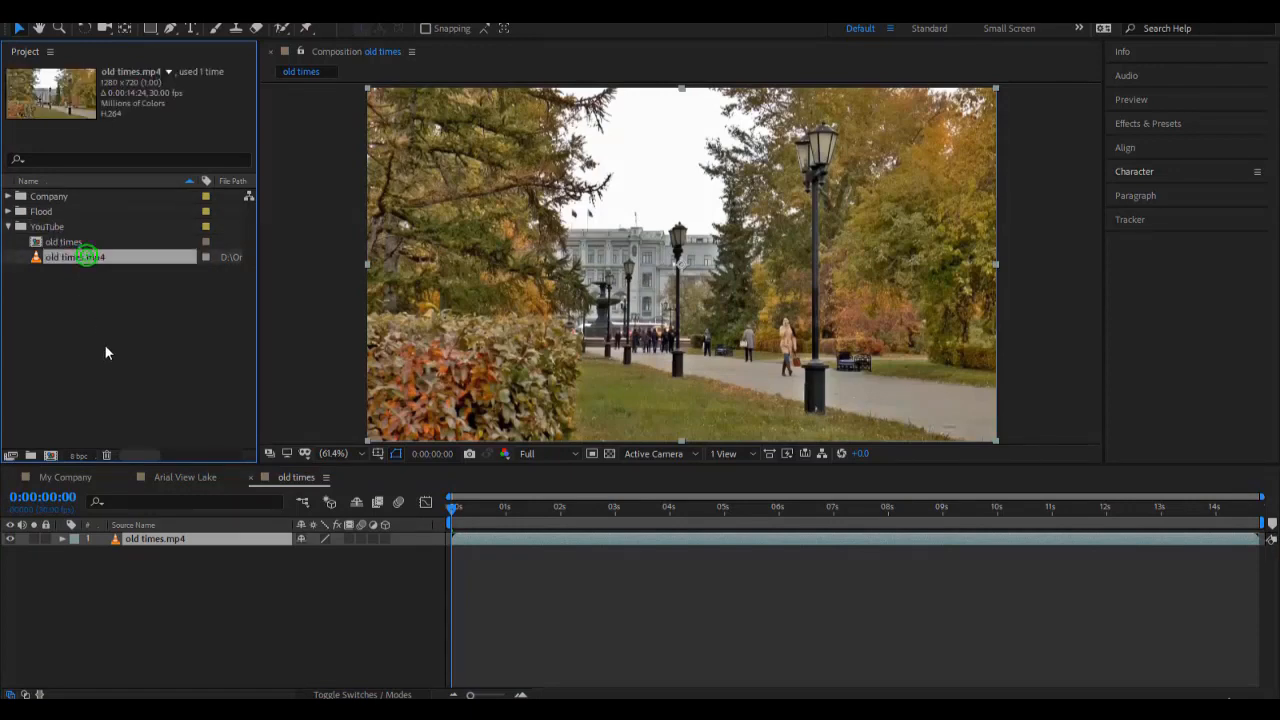
click(47, 539)
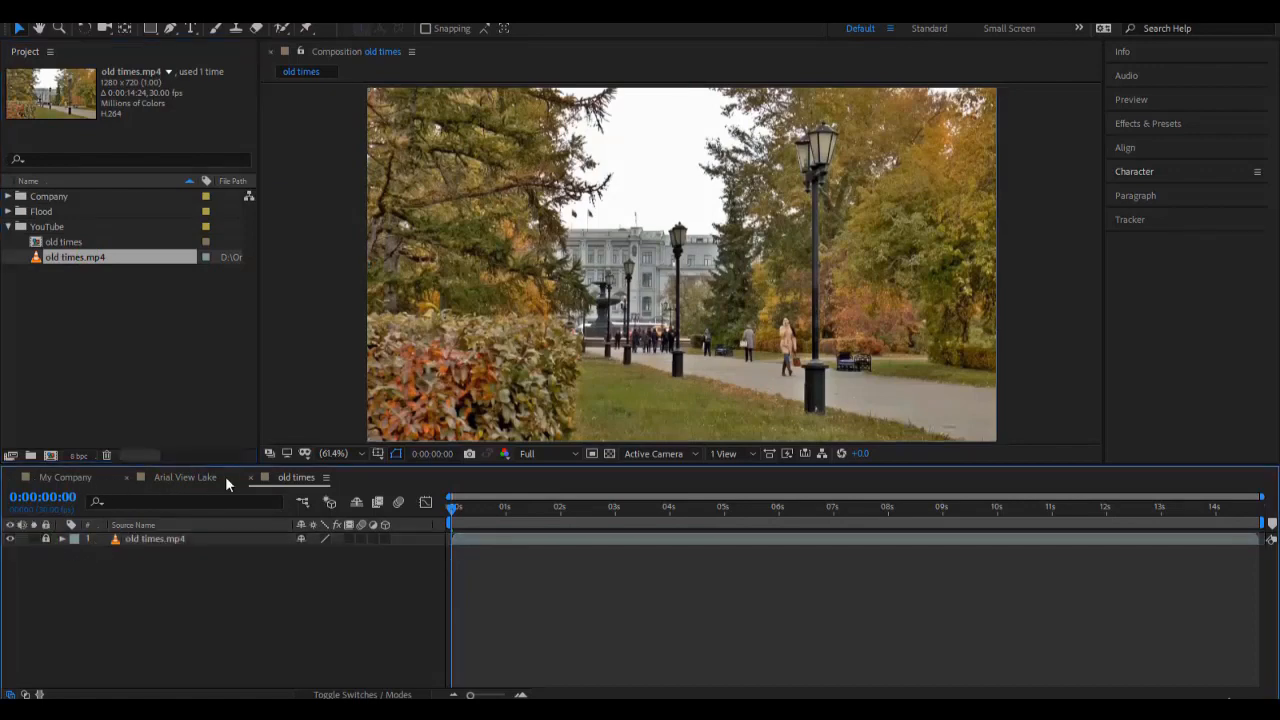
Close the My Company and Arial View Lake composition views, keeping only the old times composition open.
click(192, 477)
click(65, 480)
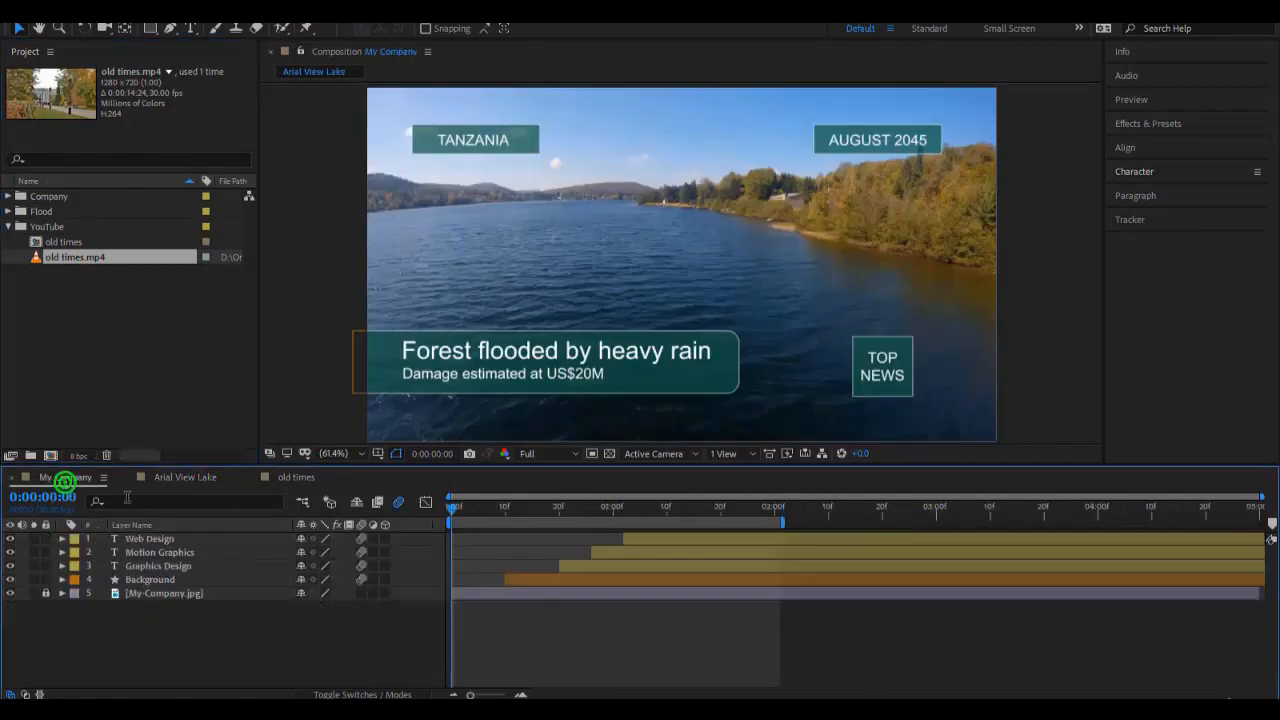
click(161, 479)
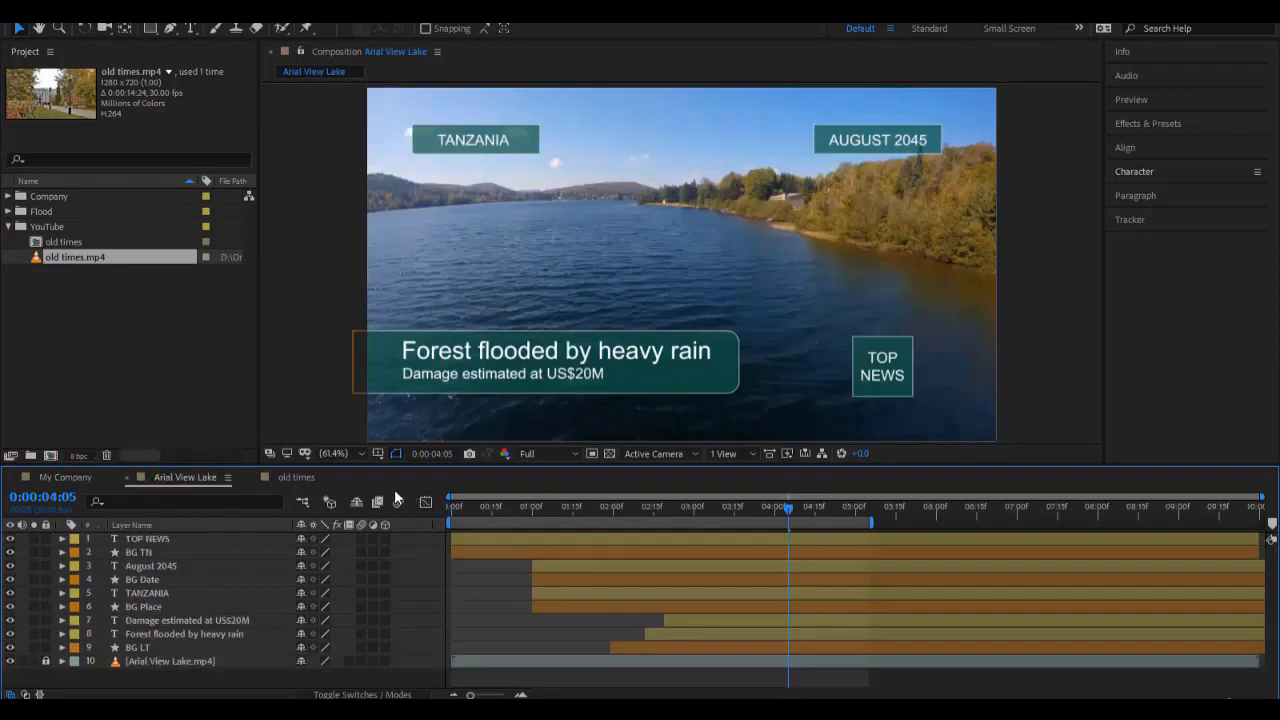
click(295, 479)
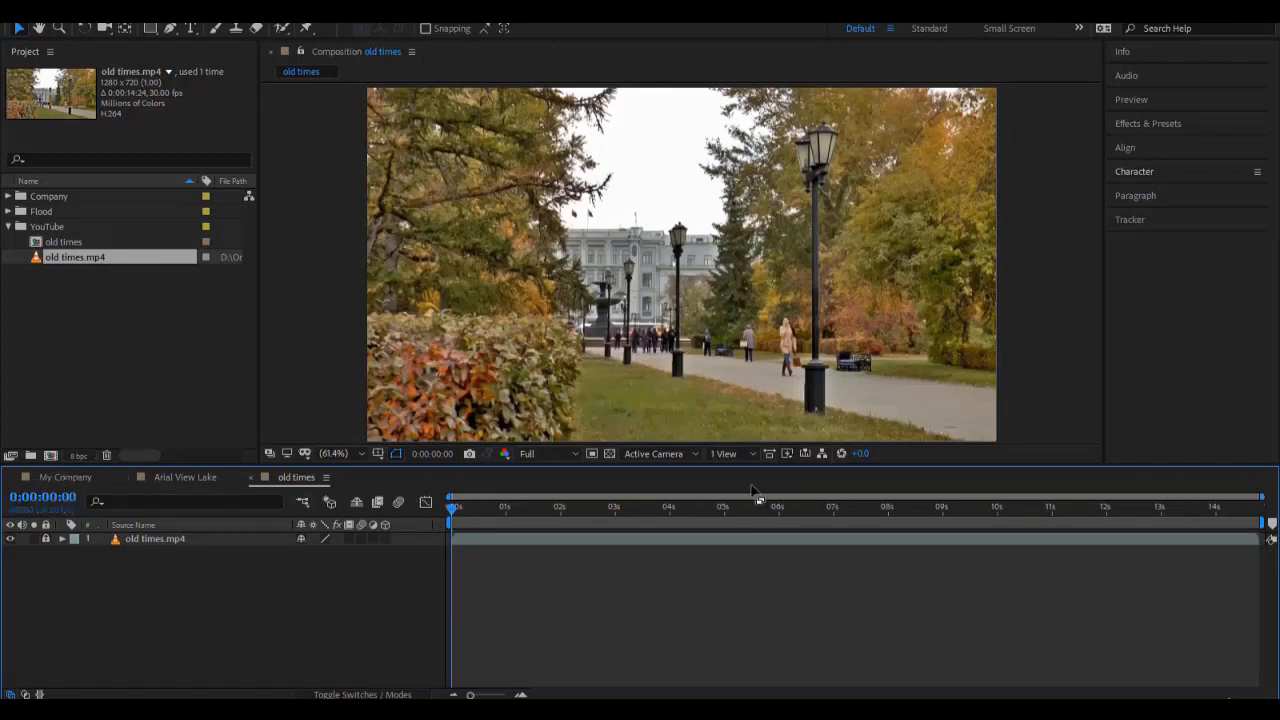
click(291, 479)
click(388, 52)
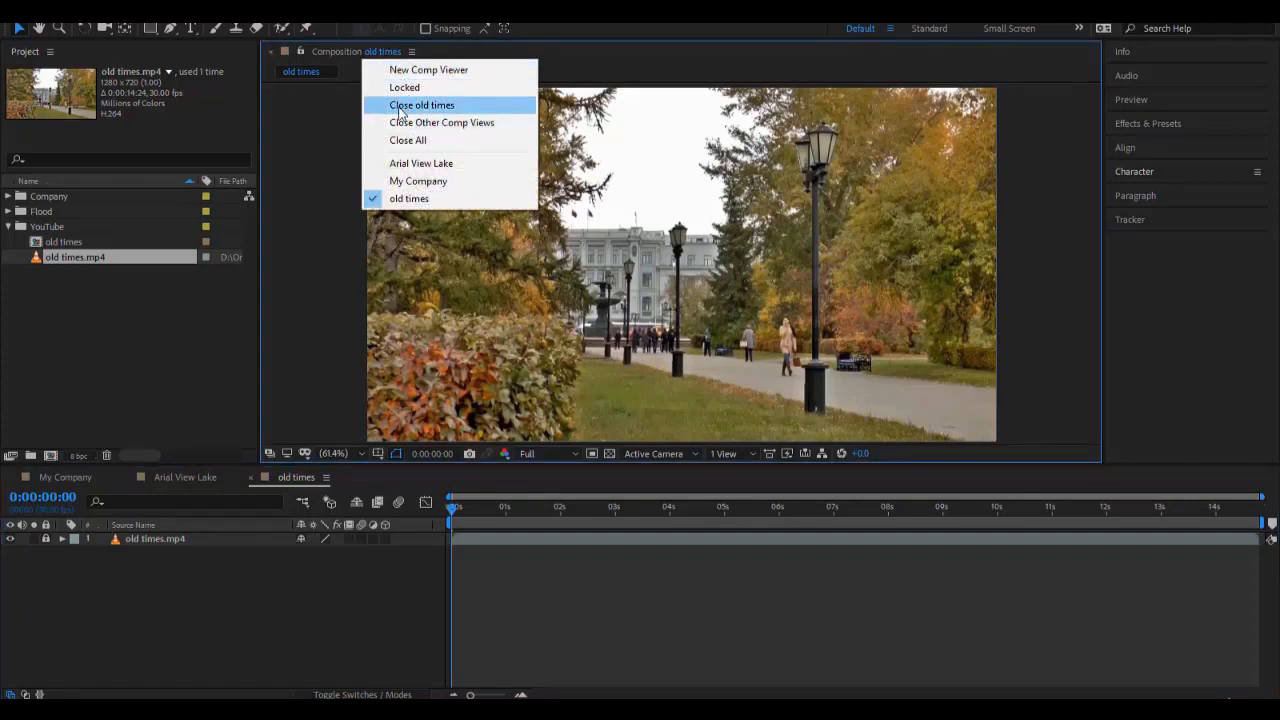
click(469, 122)
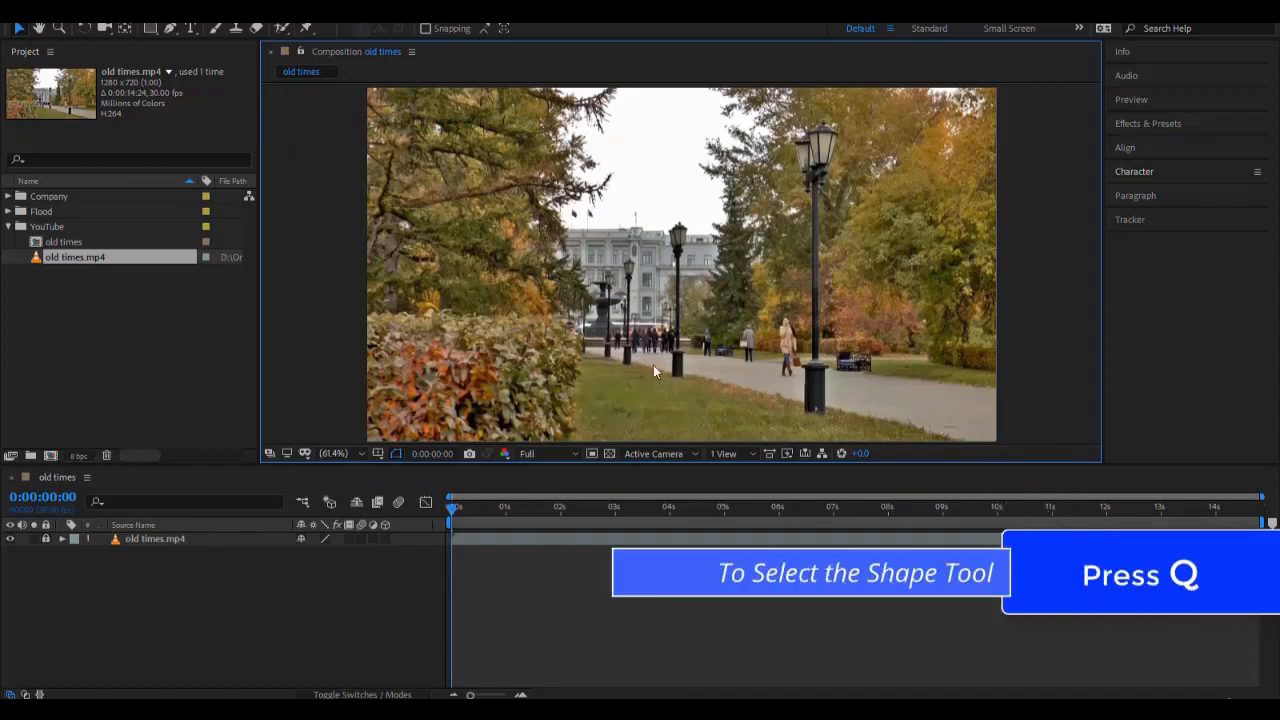
Set the Rectangle tool's solid fill to 100% opacity and dark grey colour 353231.
key(q)
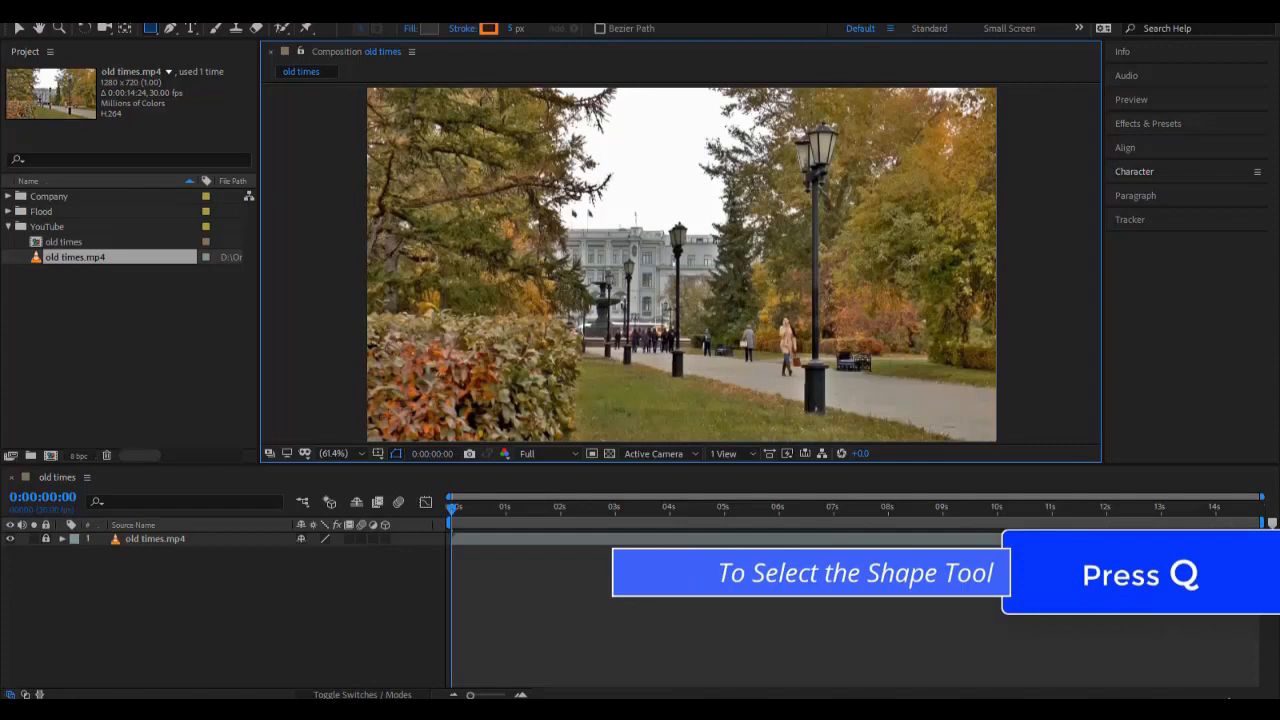
click(410, 29)
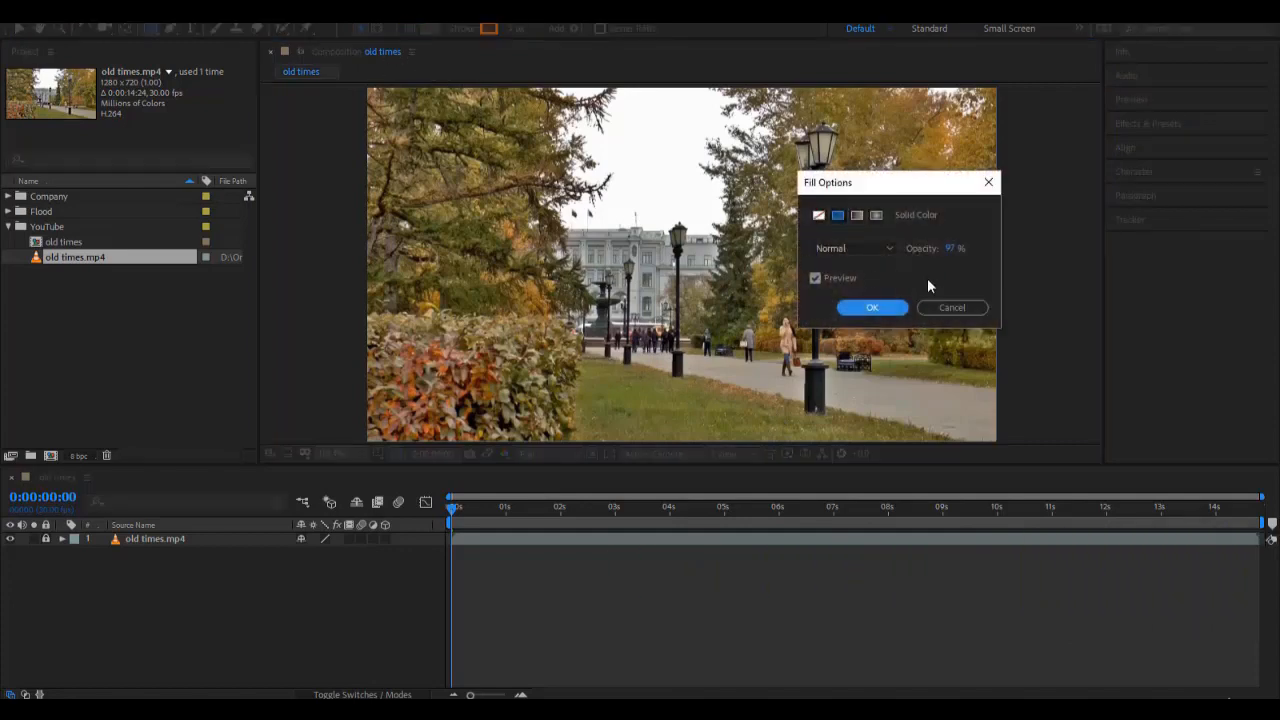
drag(951, 248, 1004, 249)
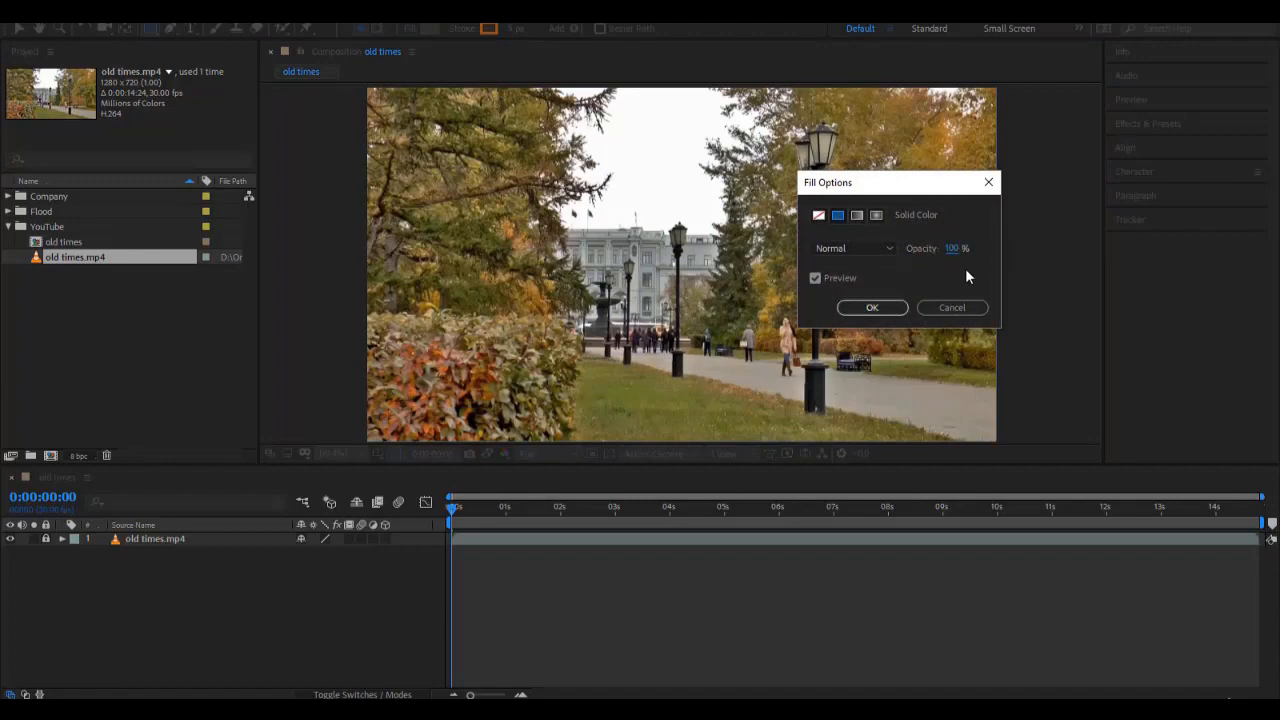
click(873, 308)
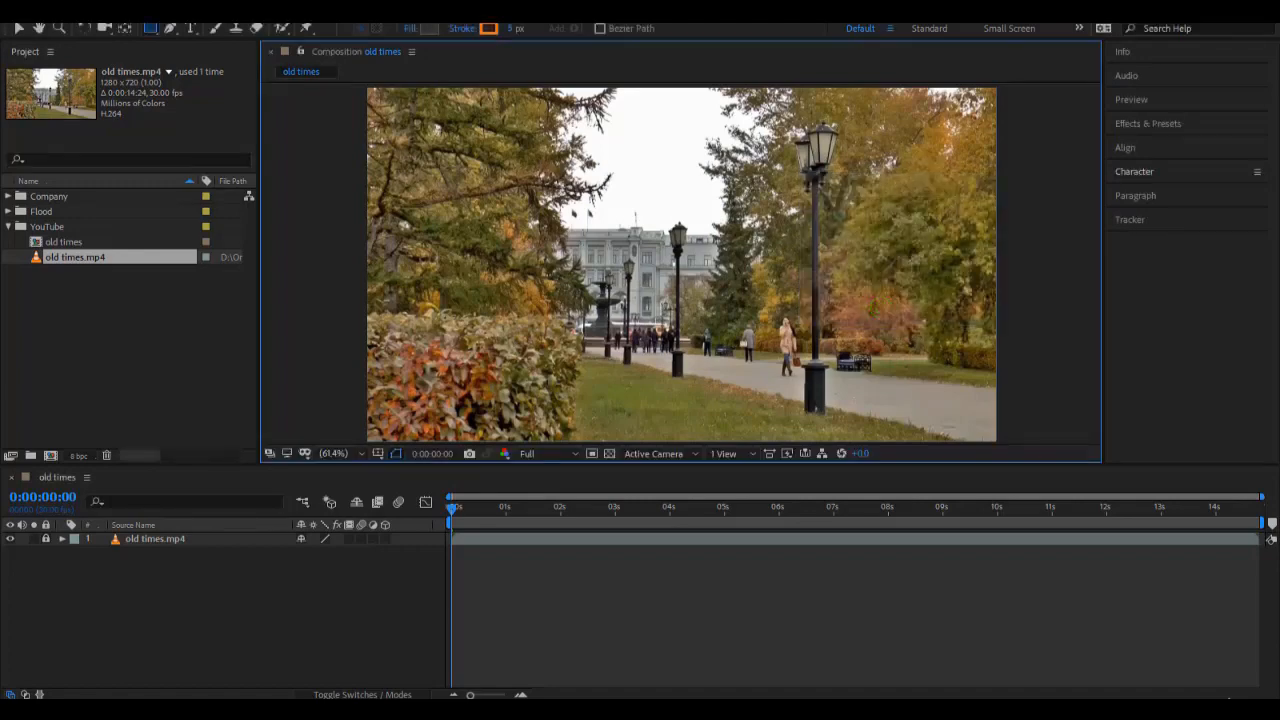
click(430, 29)
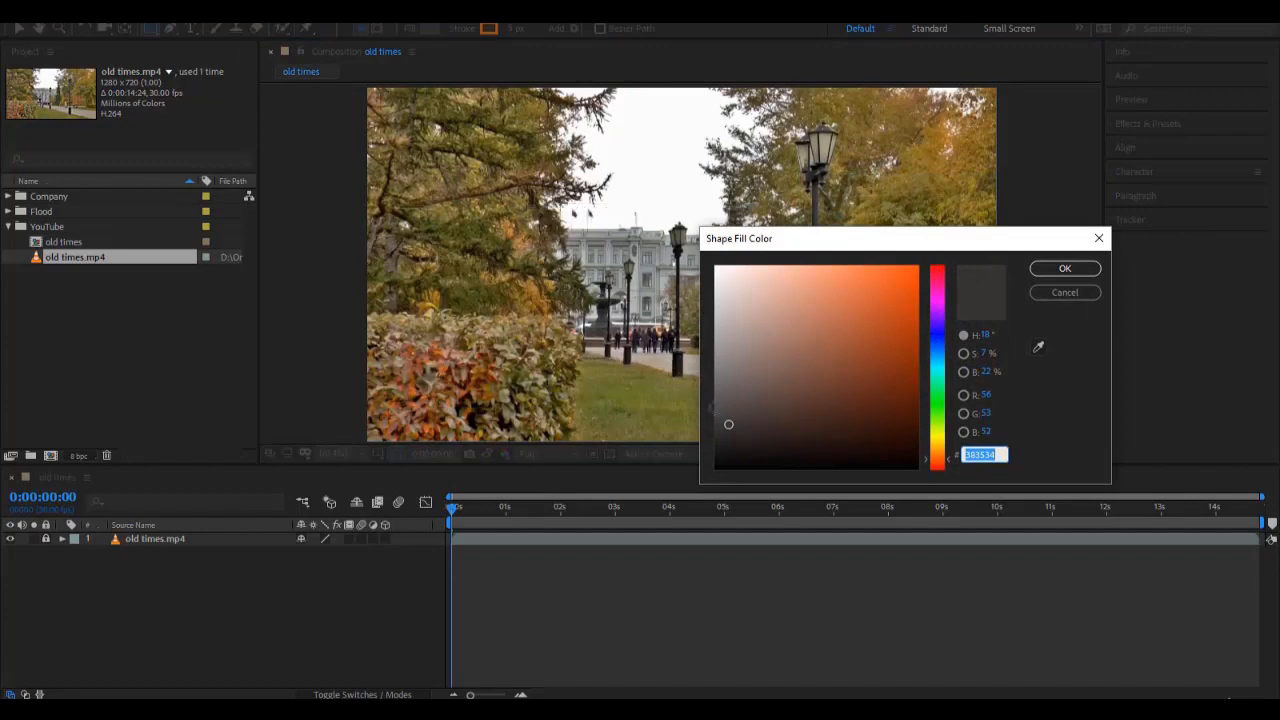
click(731, 426)
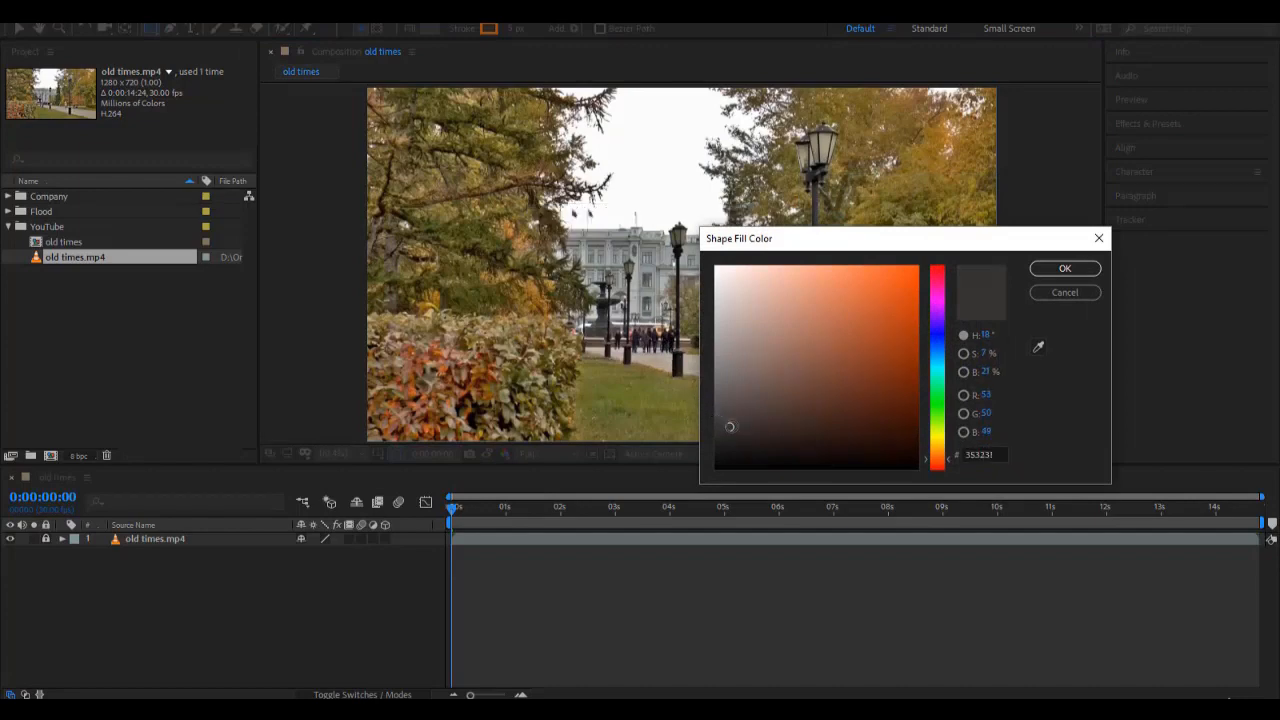
click(1065, 268)
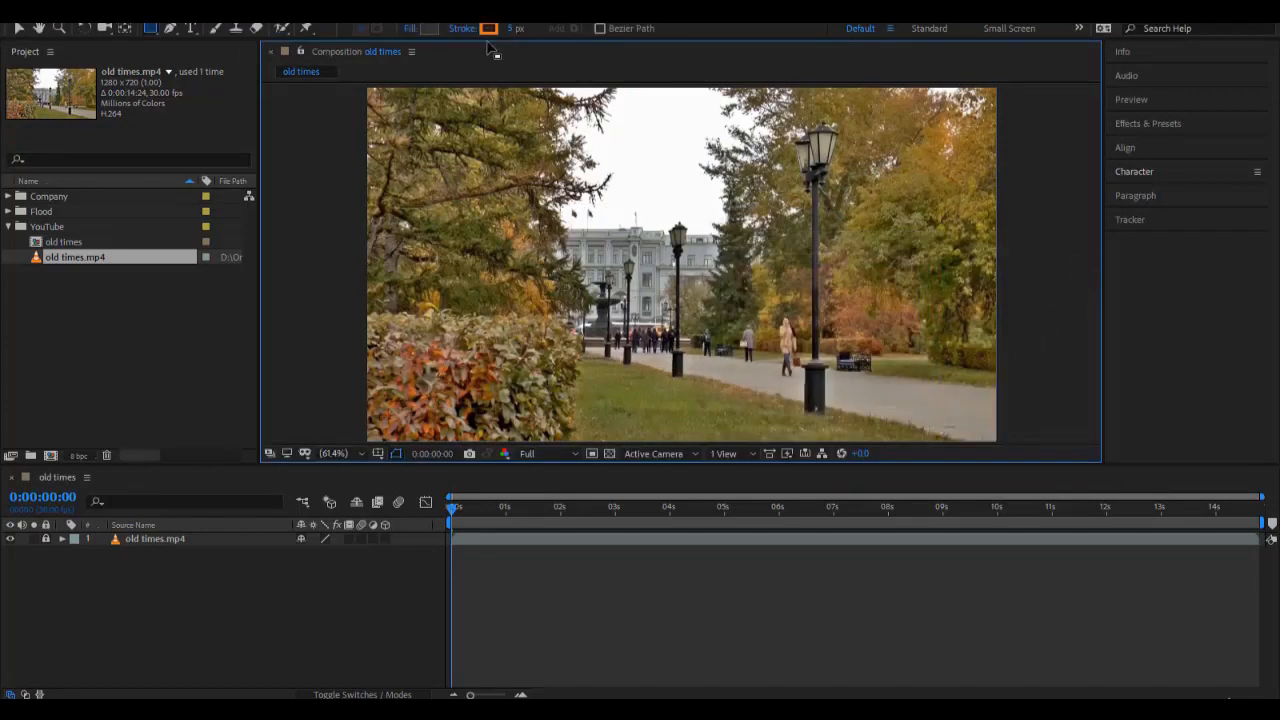
Set the shape stroke colour to orange FF7200.
click(488, 28)
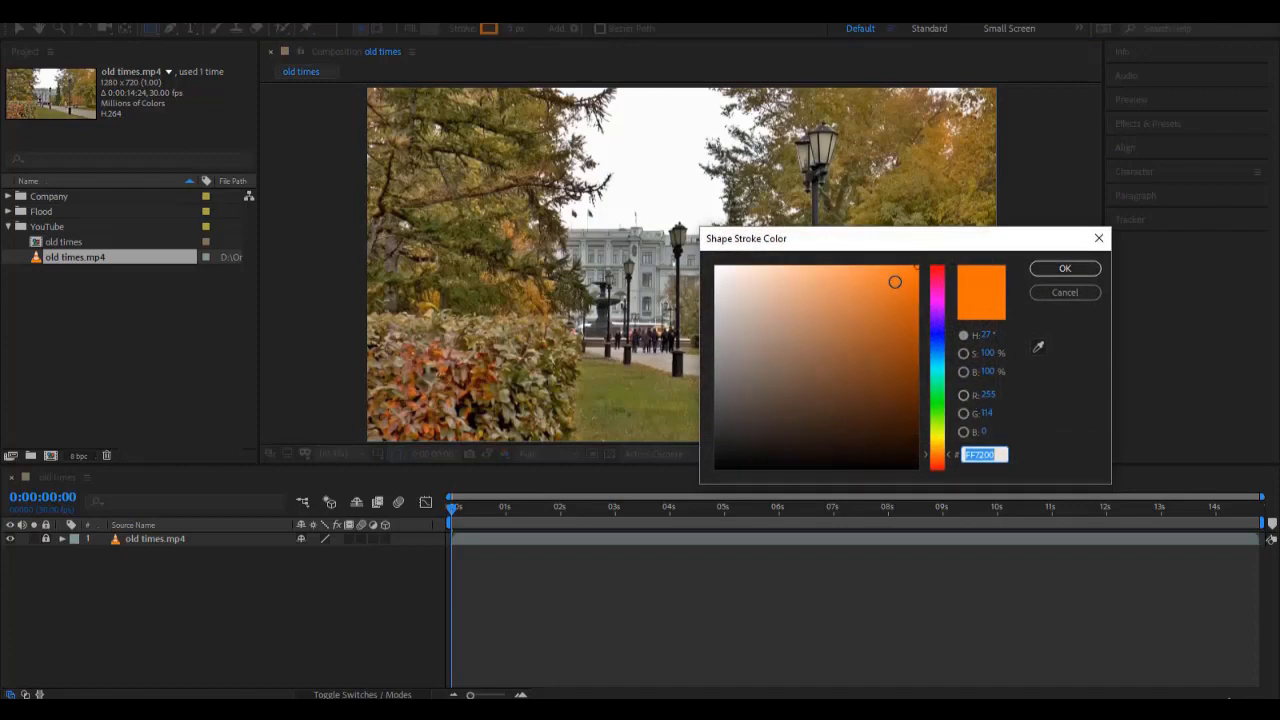
click(916, 270)
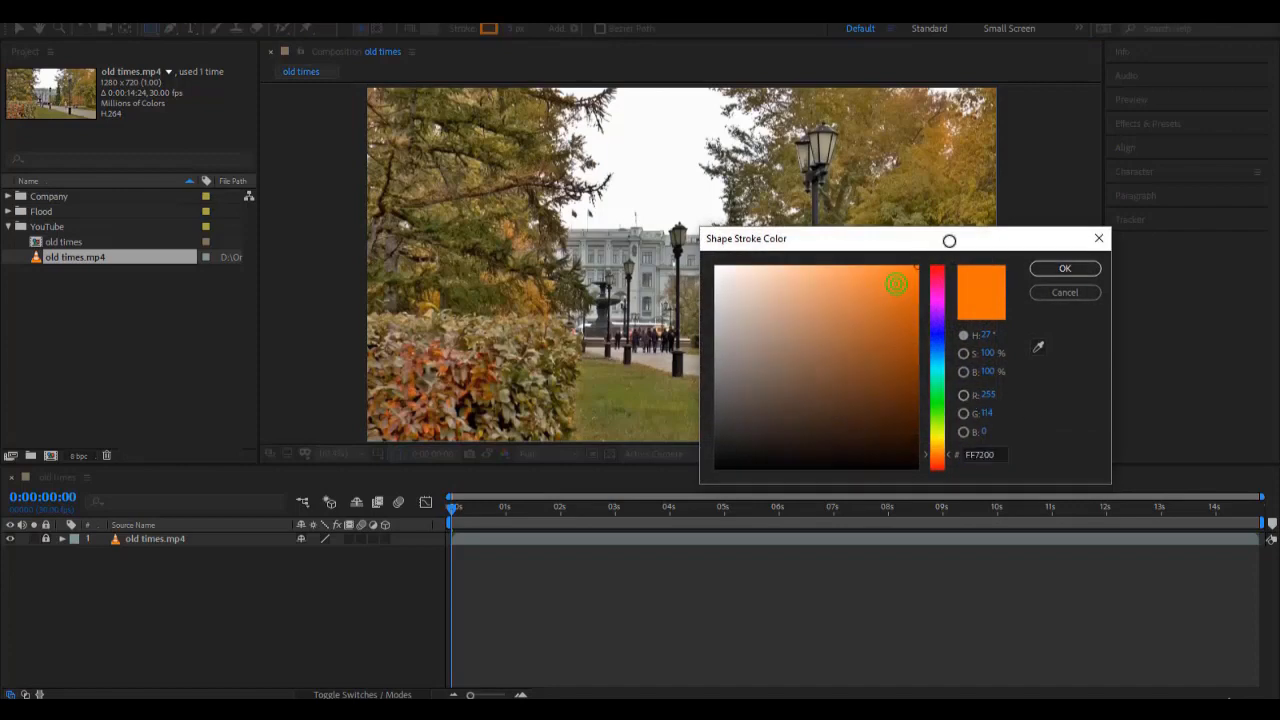
click(1072, 268)
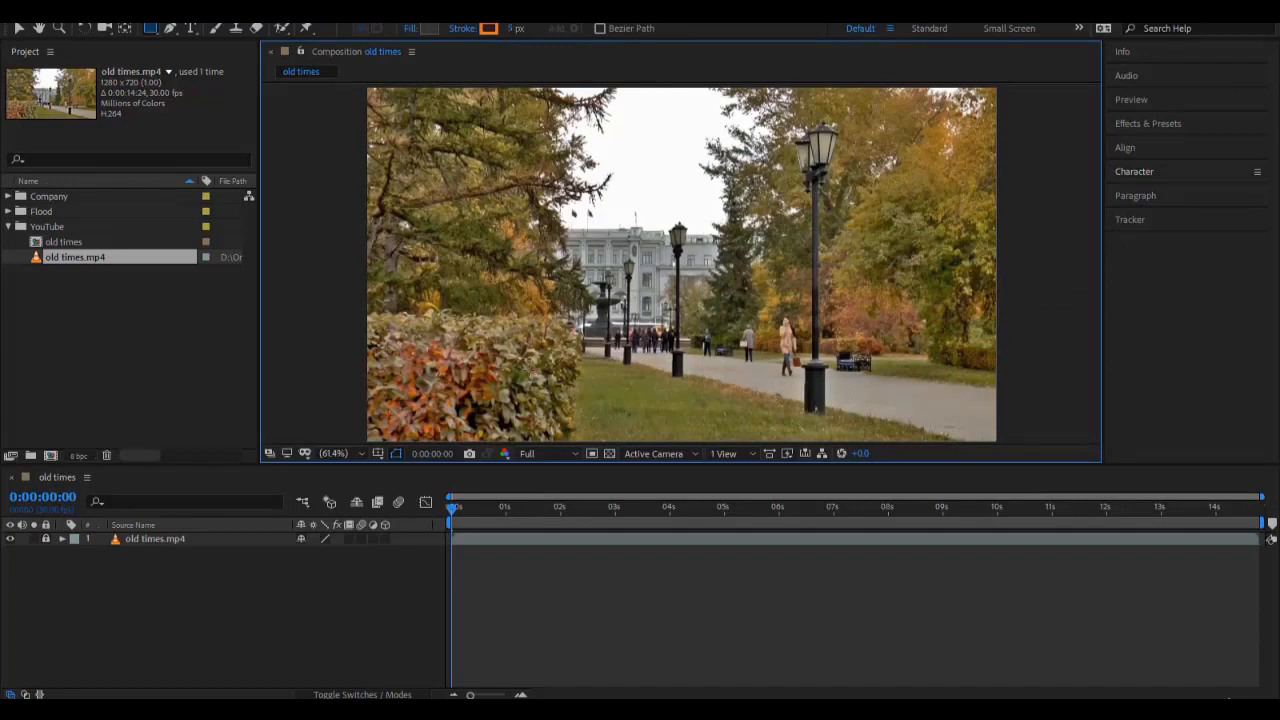
Draw a wide bar across the lower part of the frame and a small square over its centre on a separate shape layer.
mouse_move(526, 364)
mouse_down()
mouse_move(803, 429)
mouse_move(880, 420)
mouse_move(847, 409)
mouse_up()
click(203, 677)
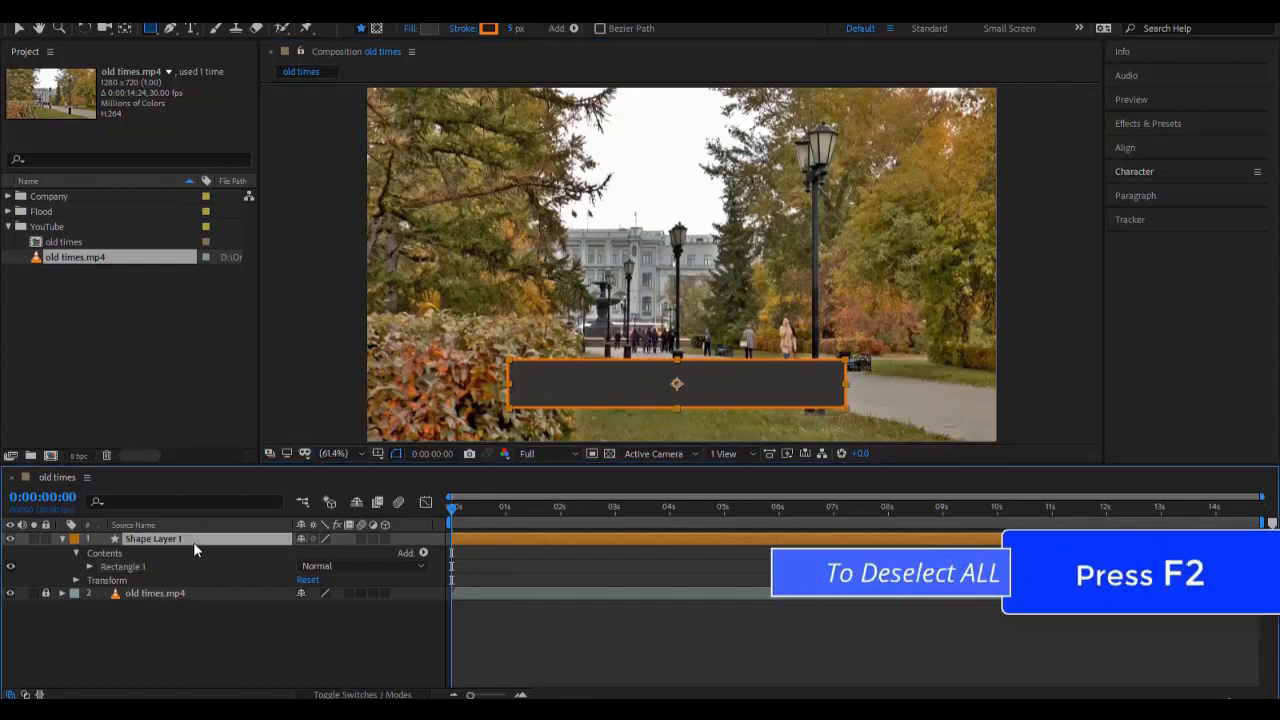
key(F2)
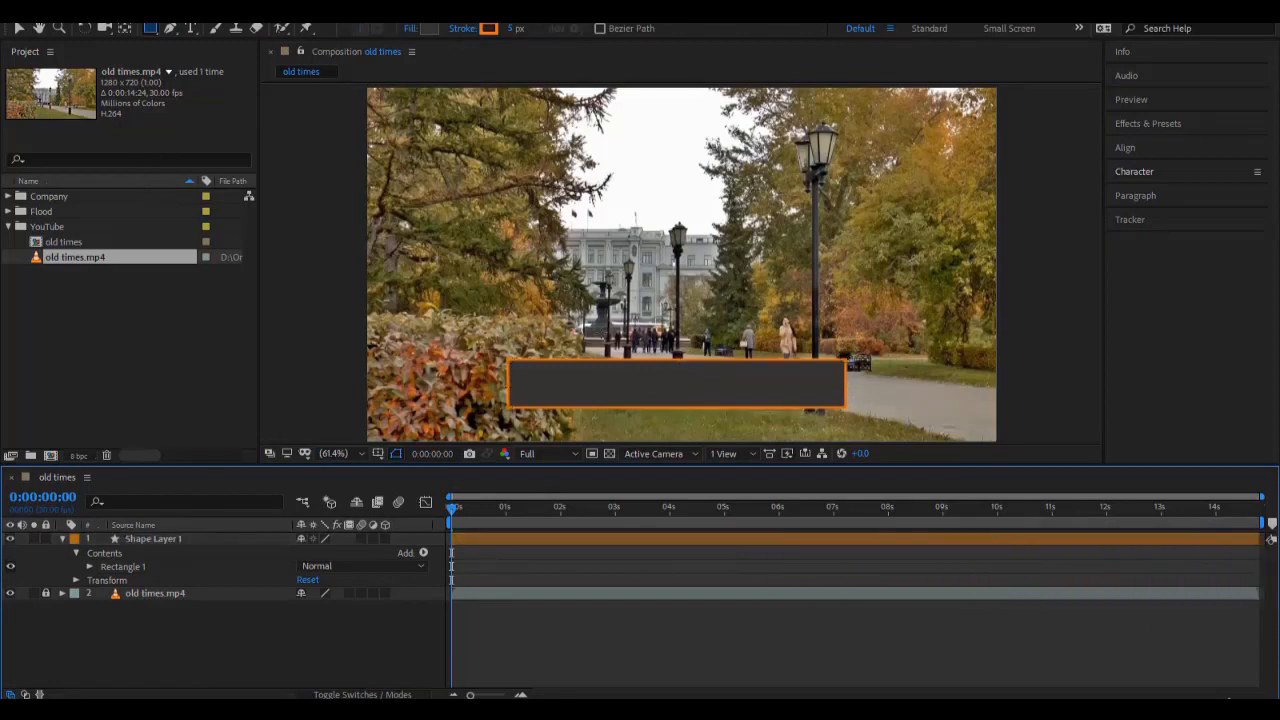
drag(647, 357, 709, 417)
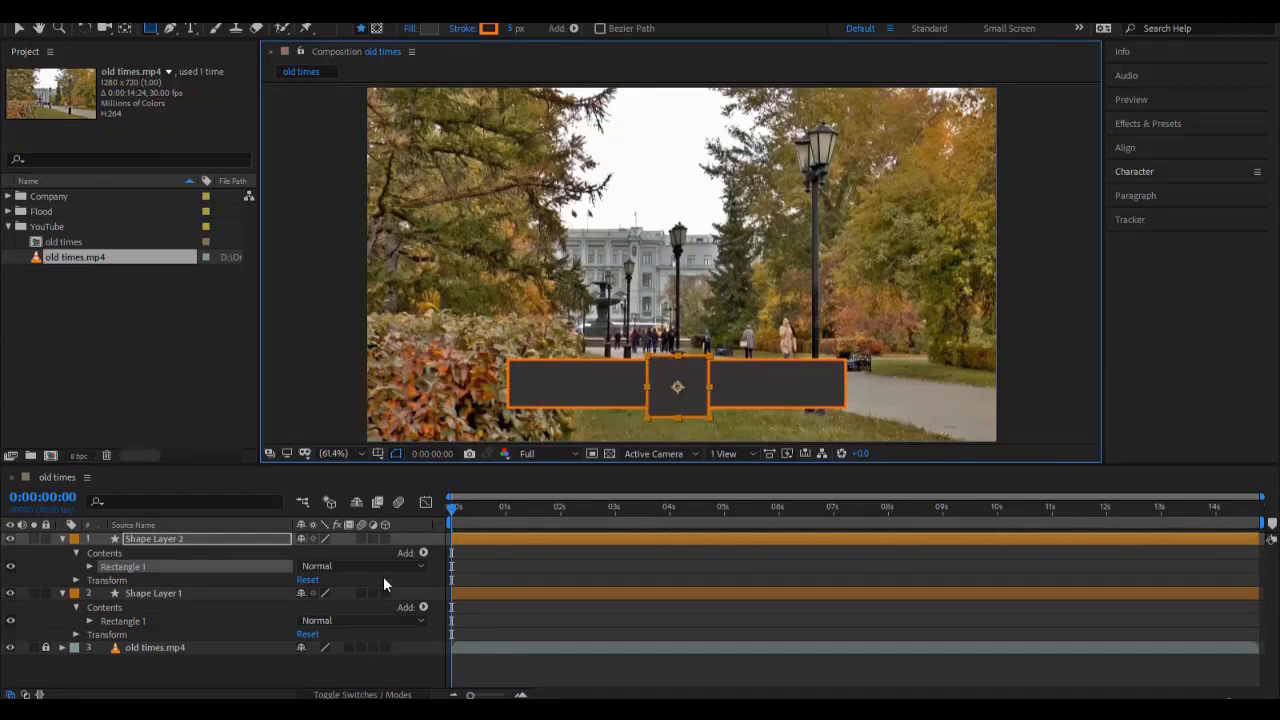
Align the bar and the small square to each other by their horizontal and vertical centres, then deselect both.
click(200, 536)
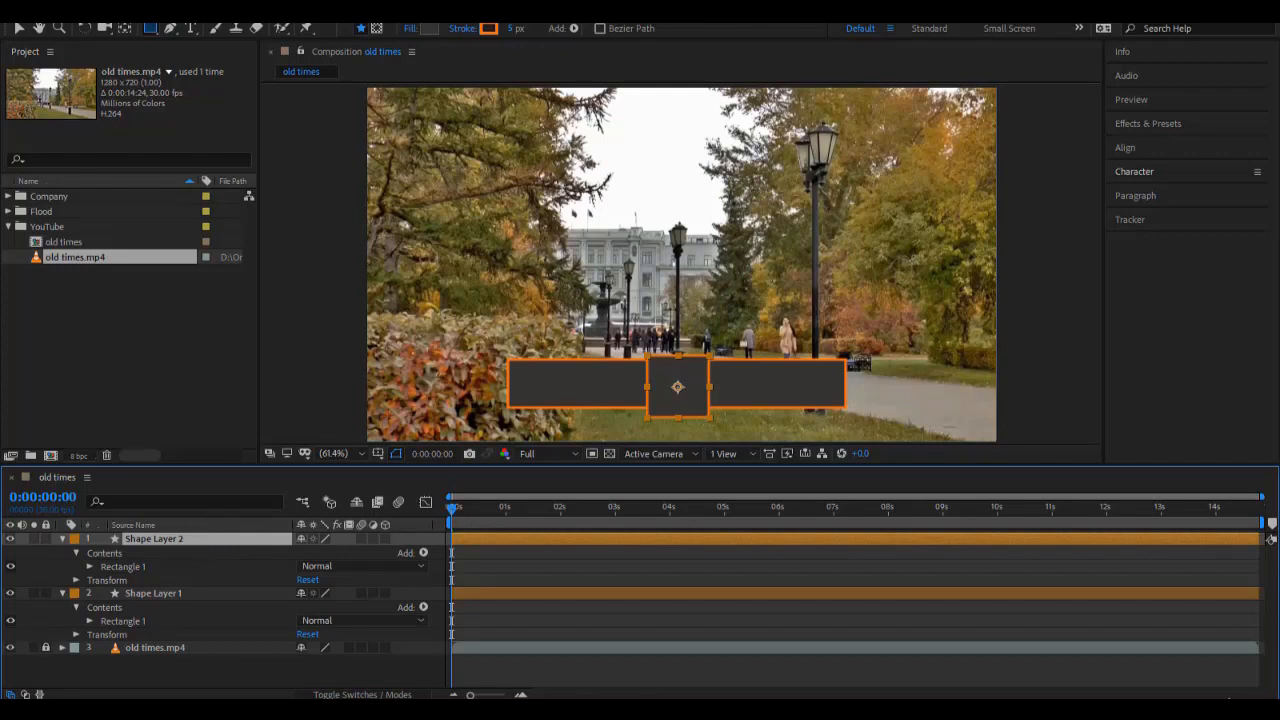
click(17, 28)
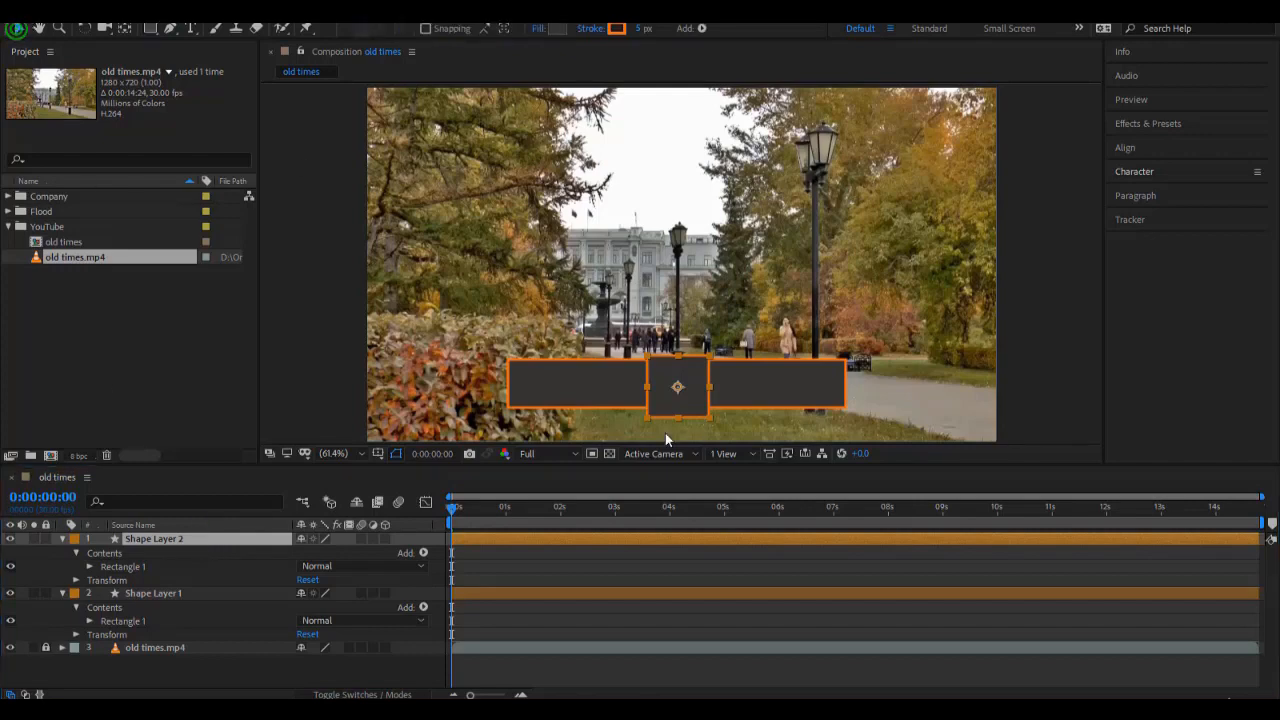
click(671, 357)
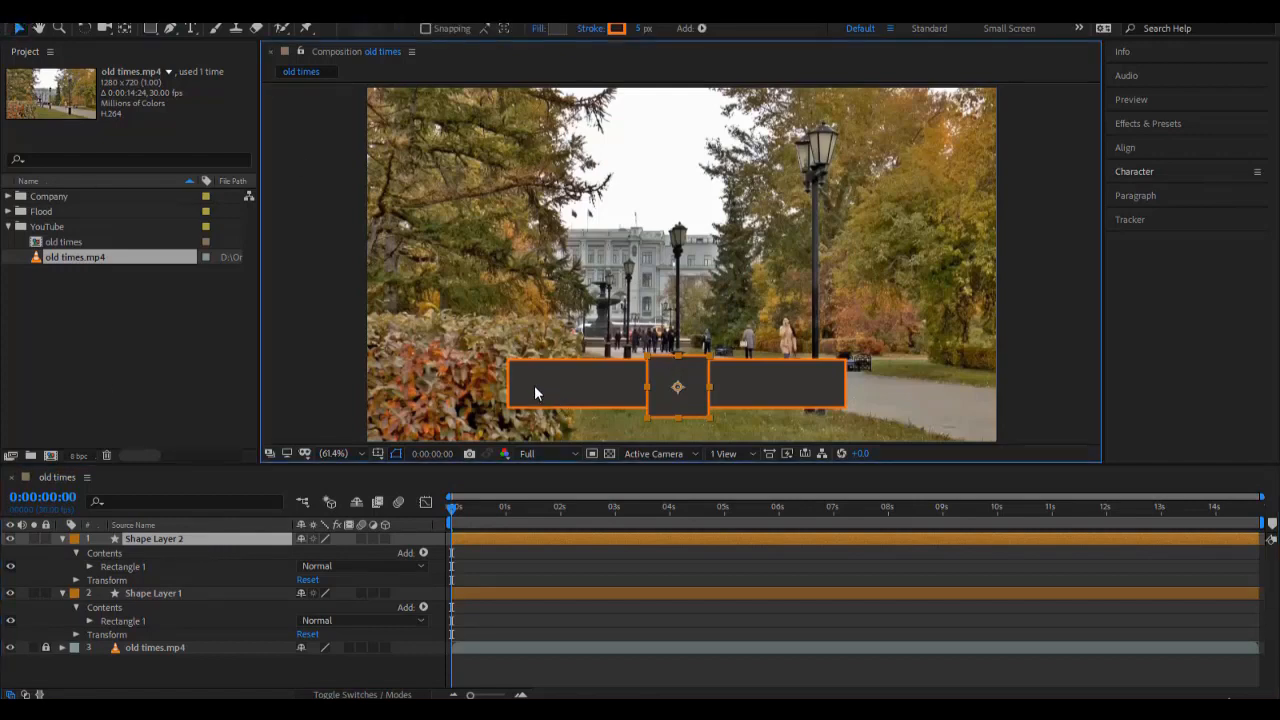
shift+click(535, 388)
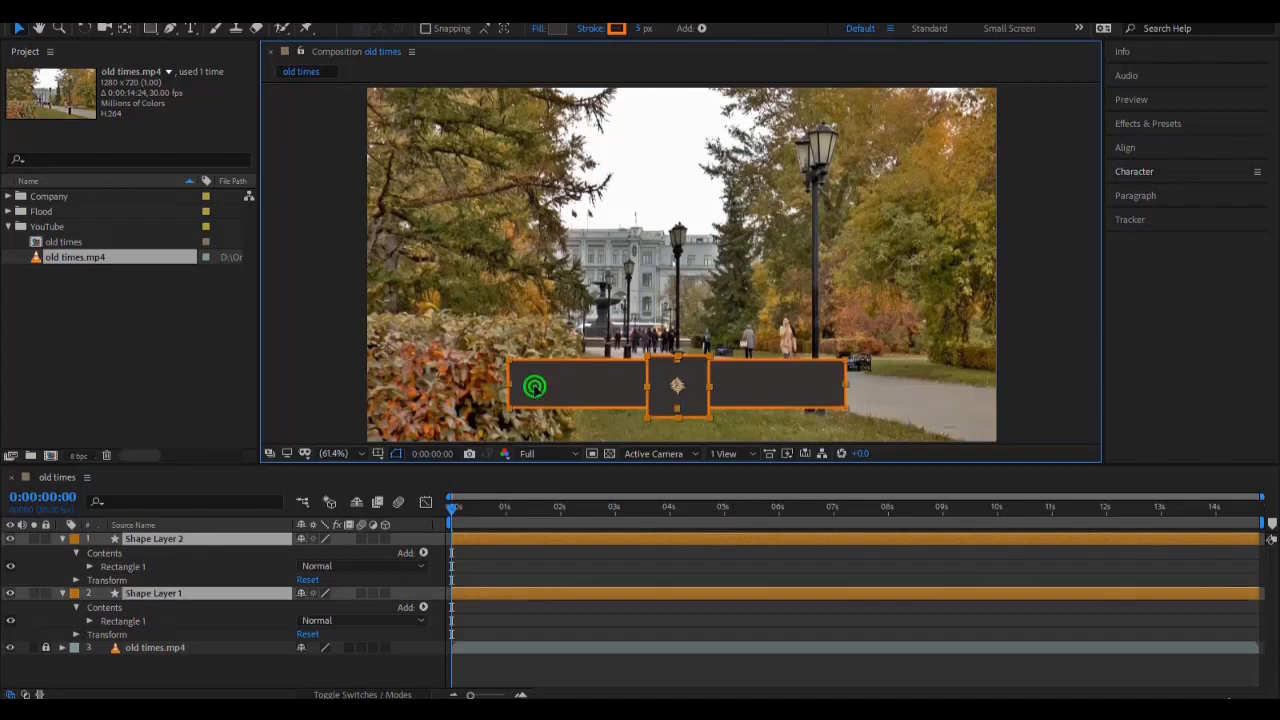
click(1164, 145)
click(1147, 186)
click(1222, 190)
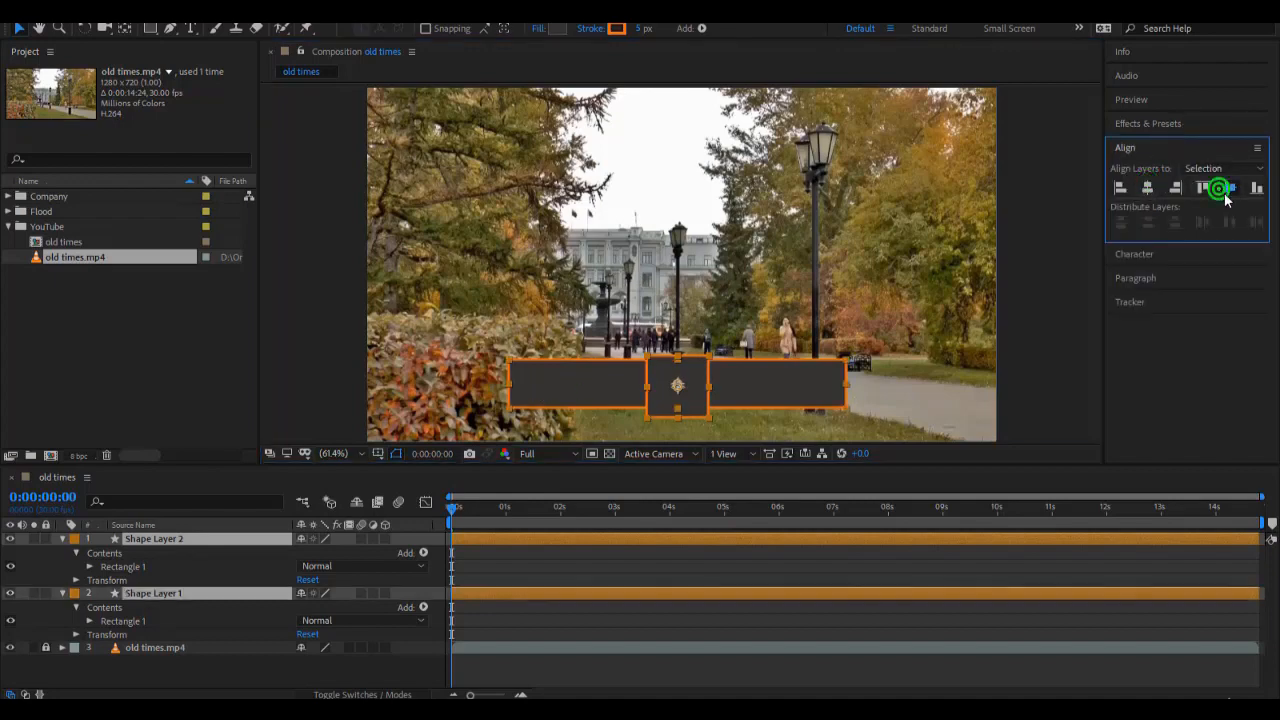
click(1040, 348)
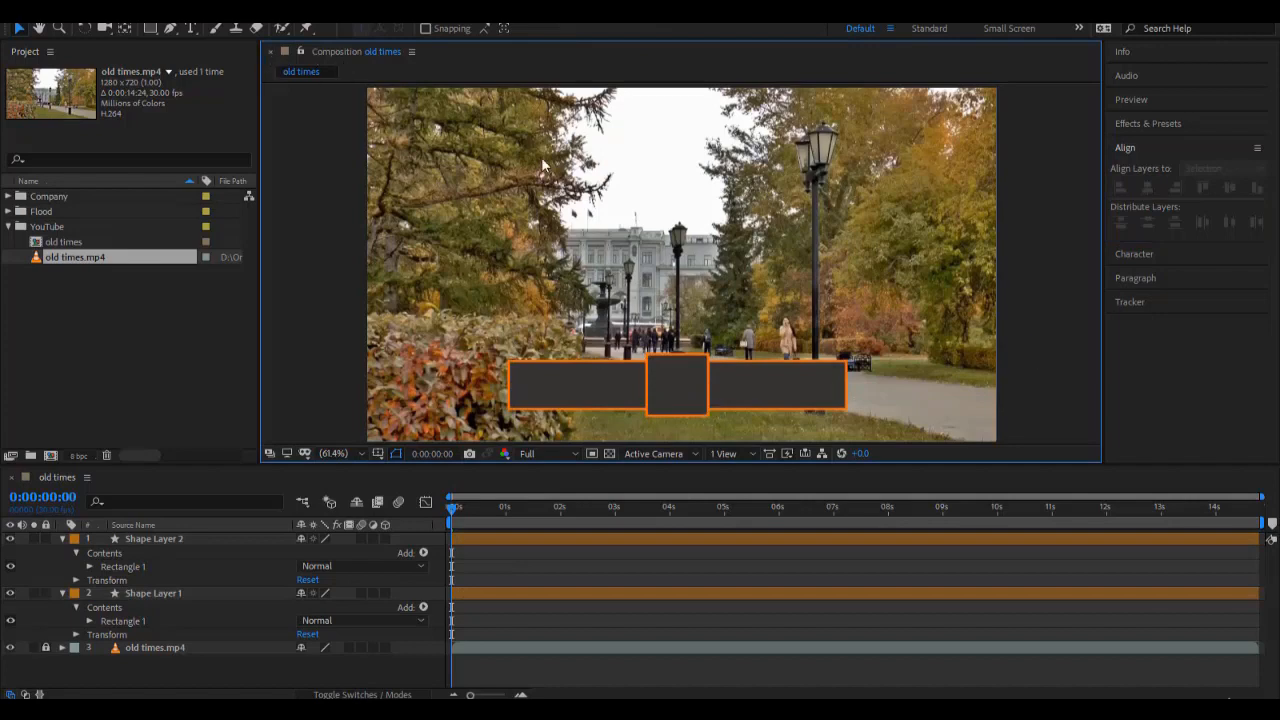
Activate the Type tool and set the font size to 50 px.
key(ctrl+t)
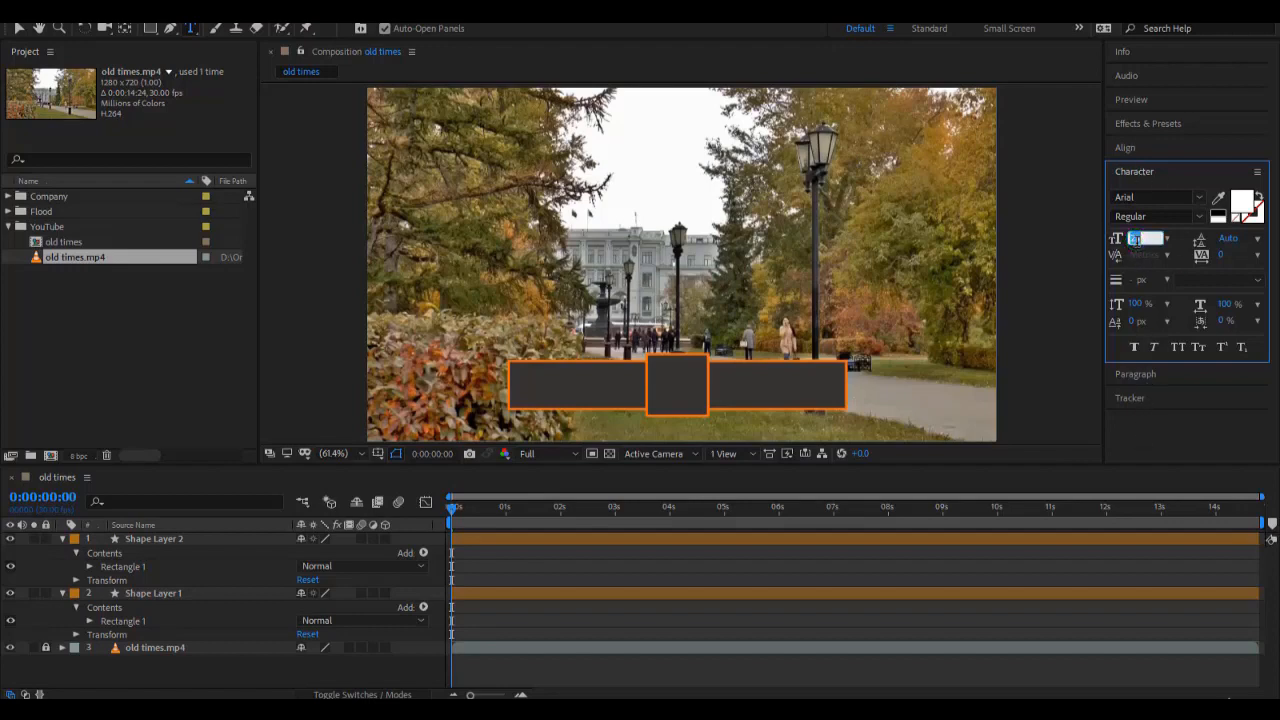
text(50)
key(Return)
click(1199, 199)
click(1201, 199)
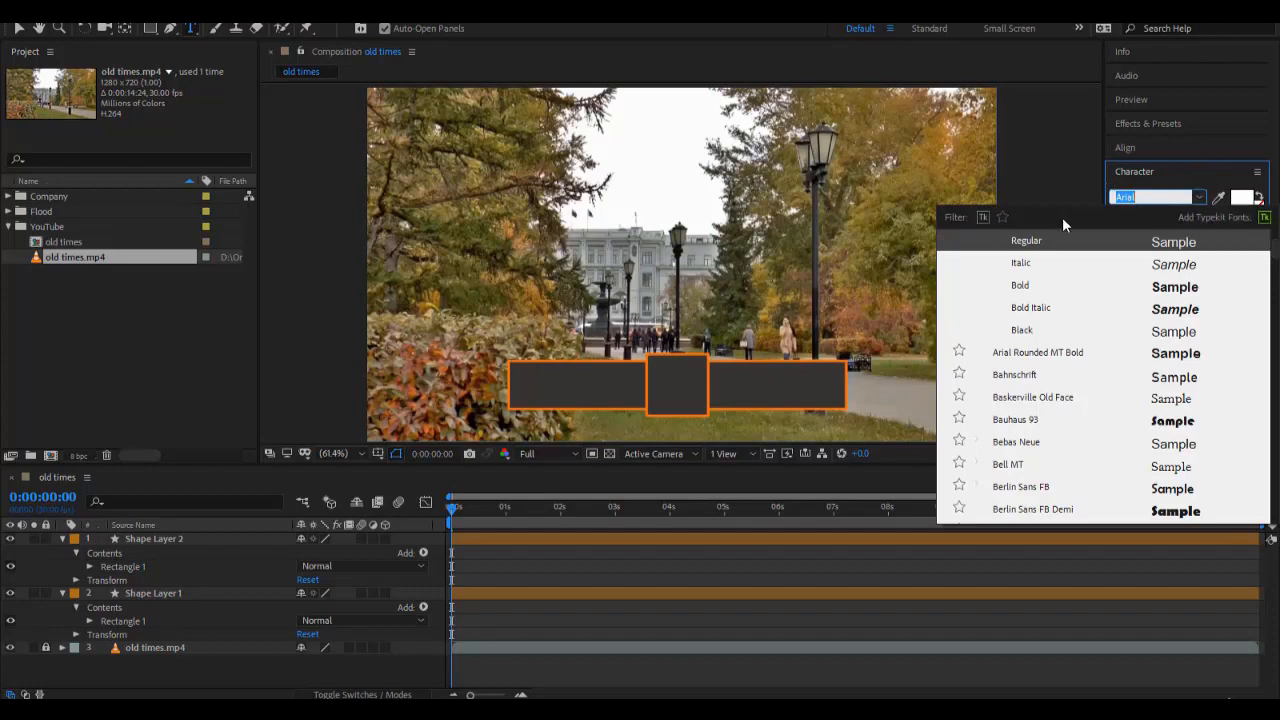
click(1182, 167)
click(1150, 173)
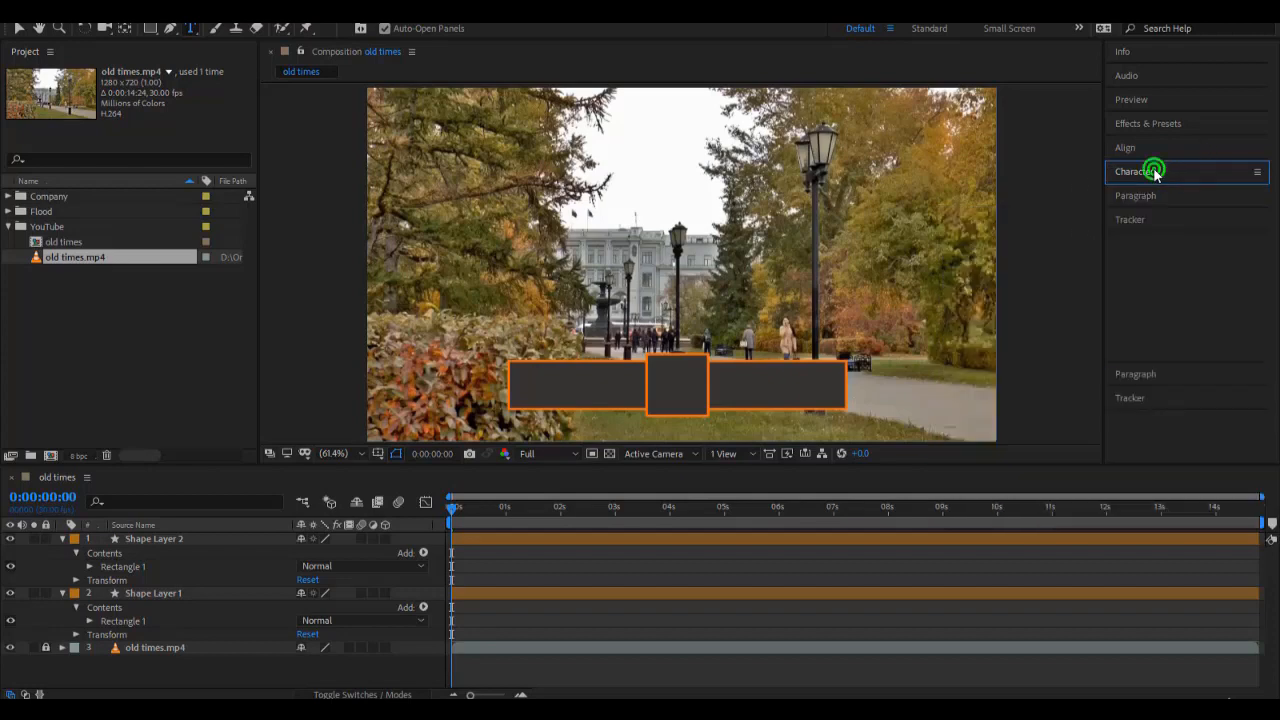
Add a text layer reading "YouTube" on the part of the bar left of the square.
click(535, 392)
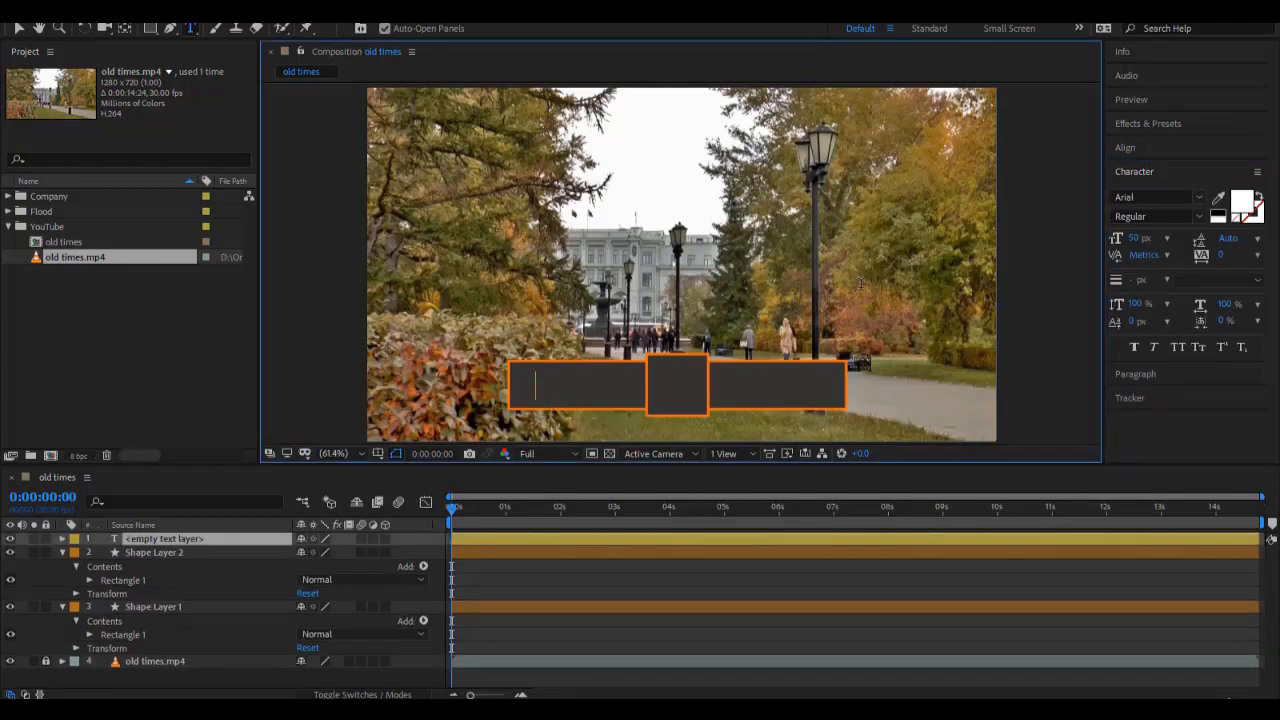
text(YouTube)
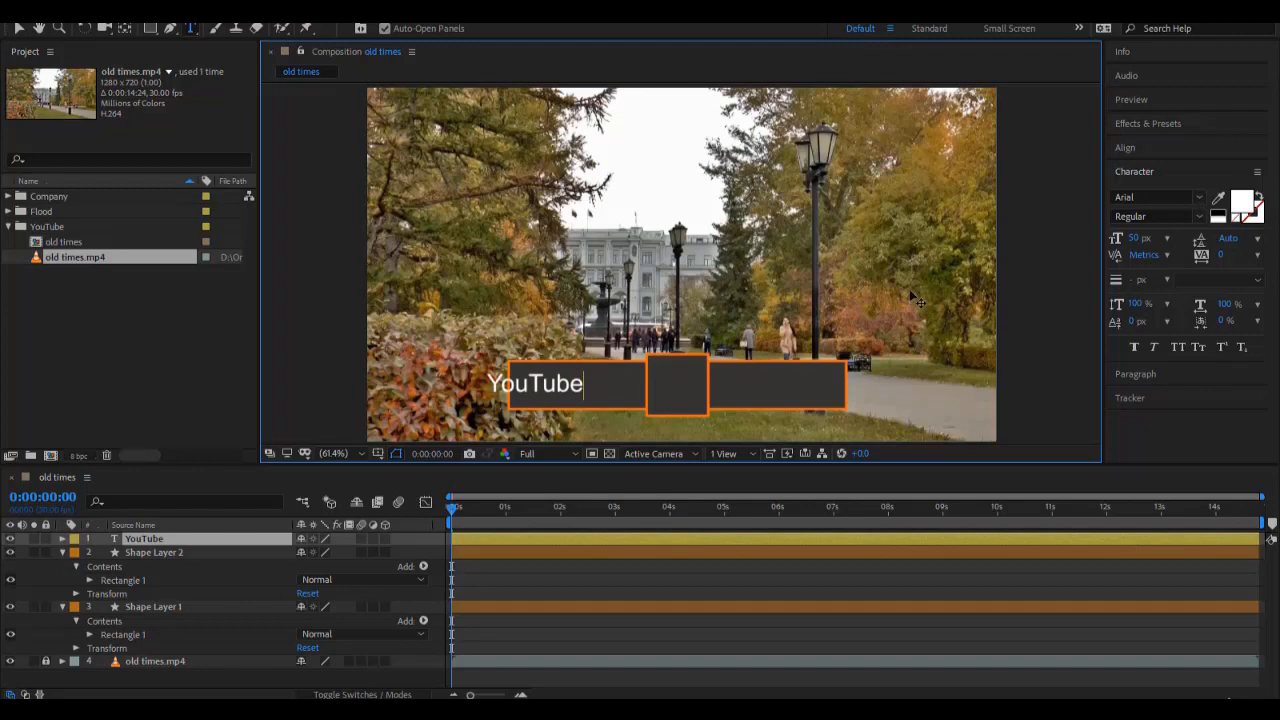
key(KP_Enter)
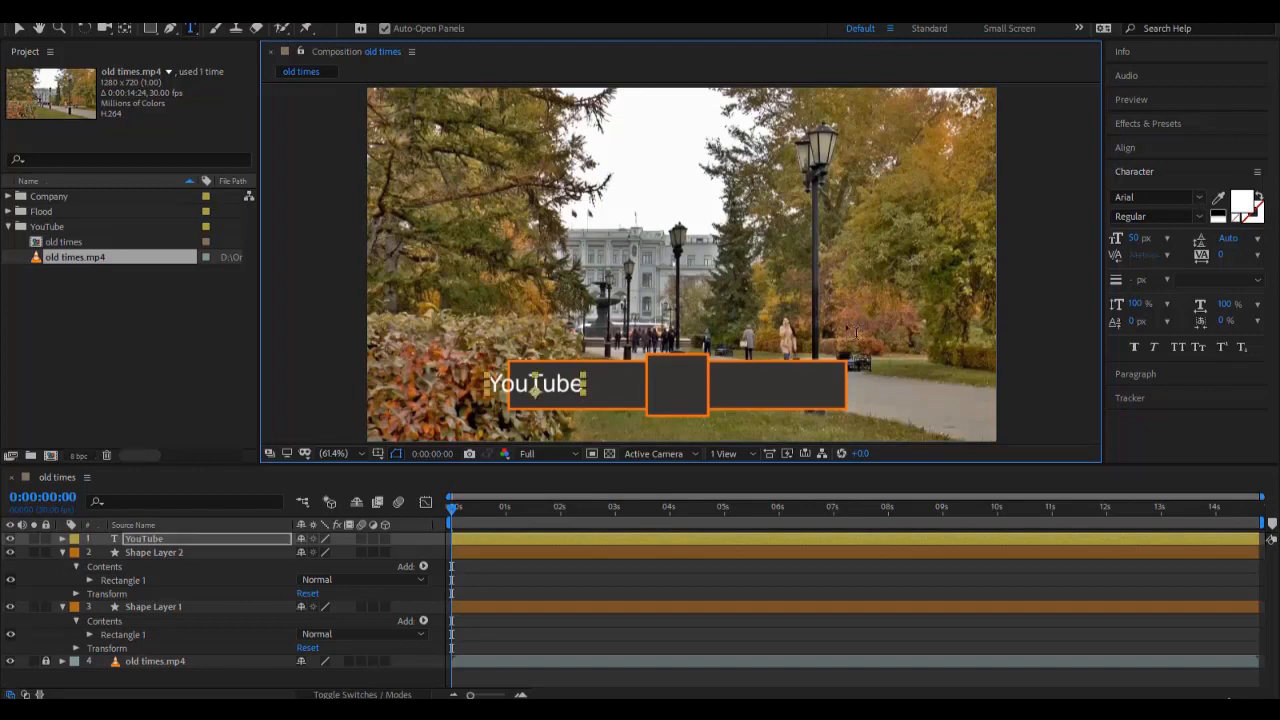
Add a text layer reading "Channel" and place it on the part of the bar right of the square.
click(729, 381)
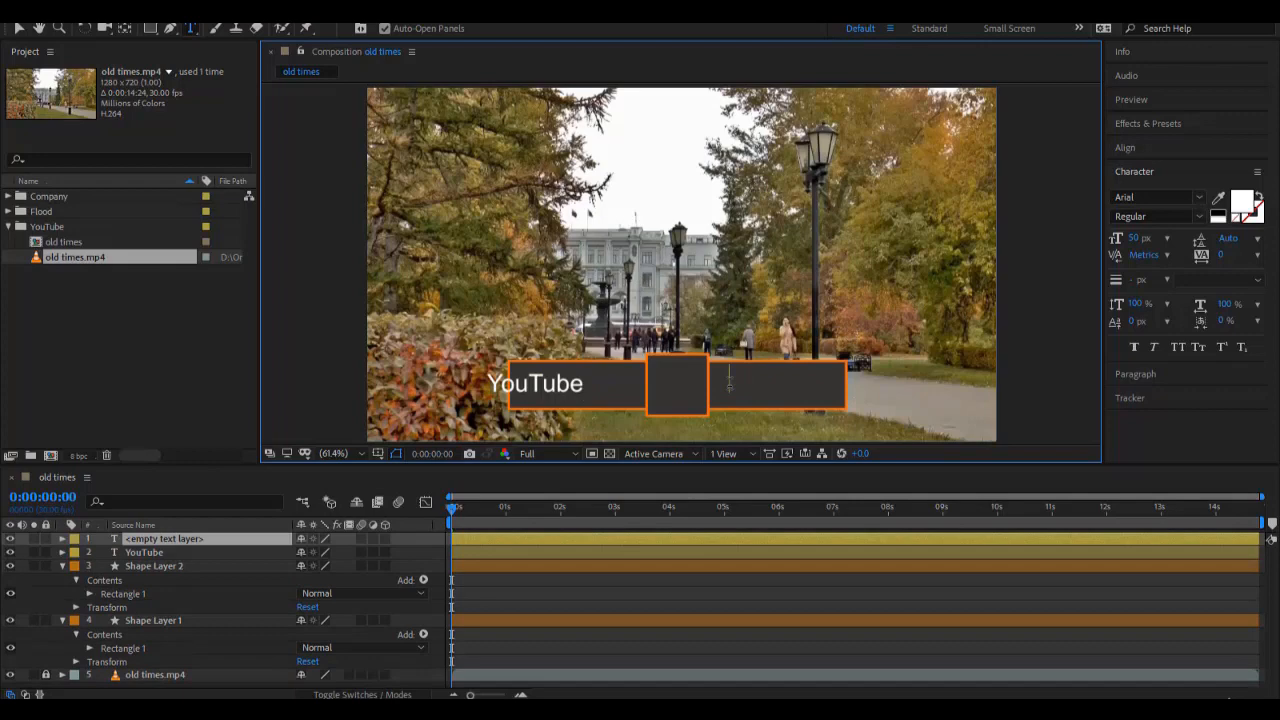
text(Channel)
key(KP_Enter)
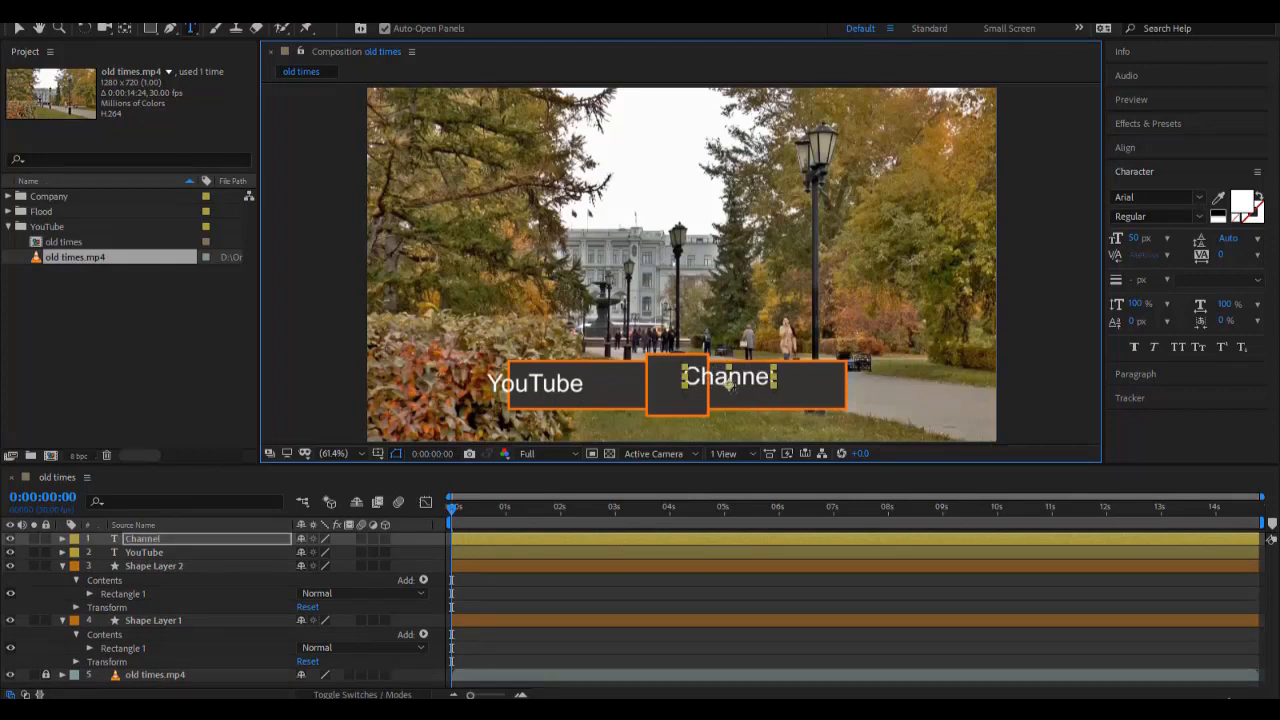
click(737, 378)
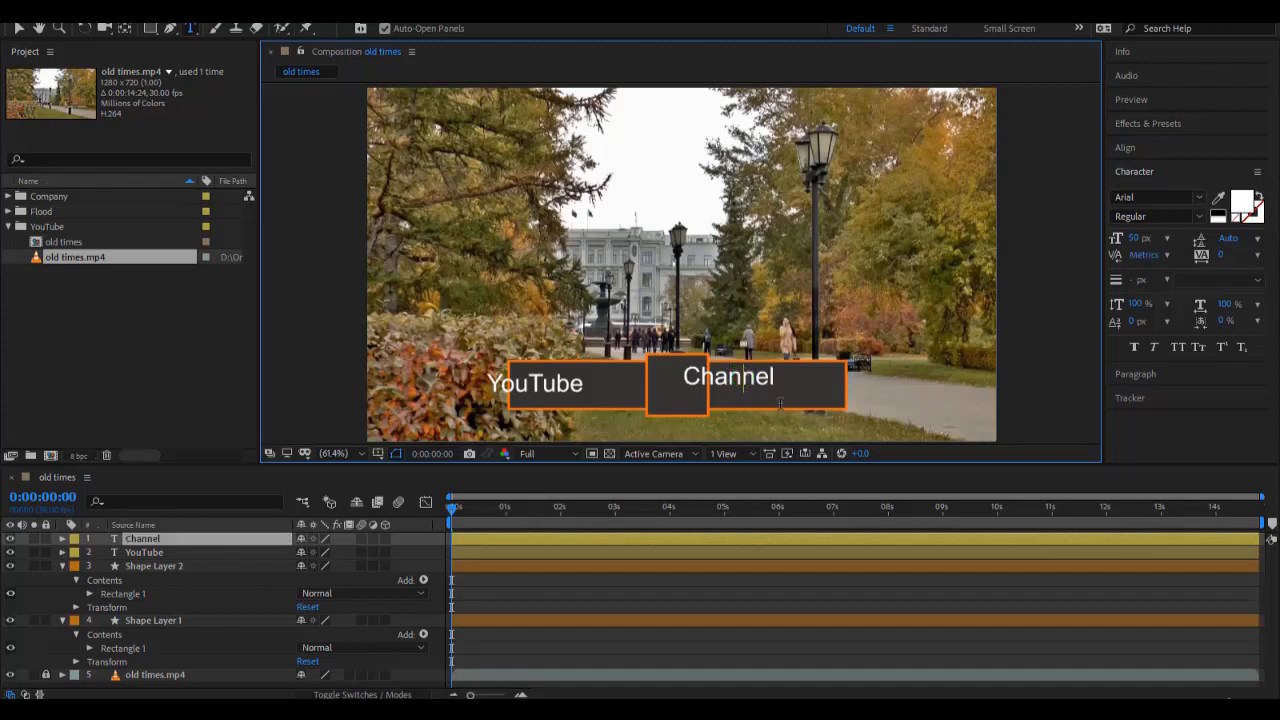
drag(805, 424, 845, 434)
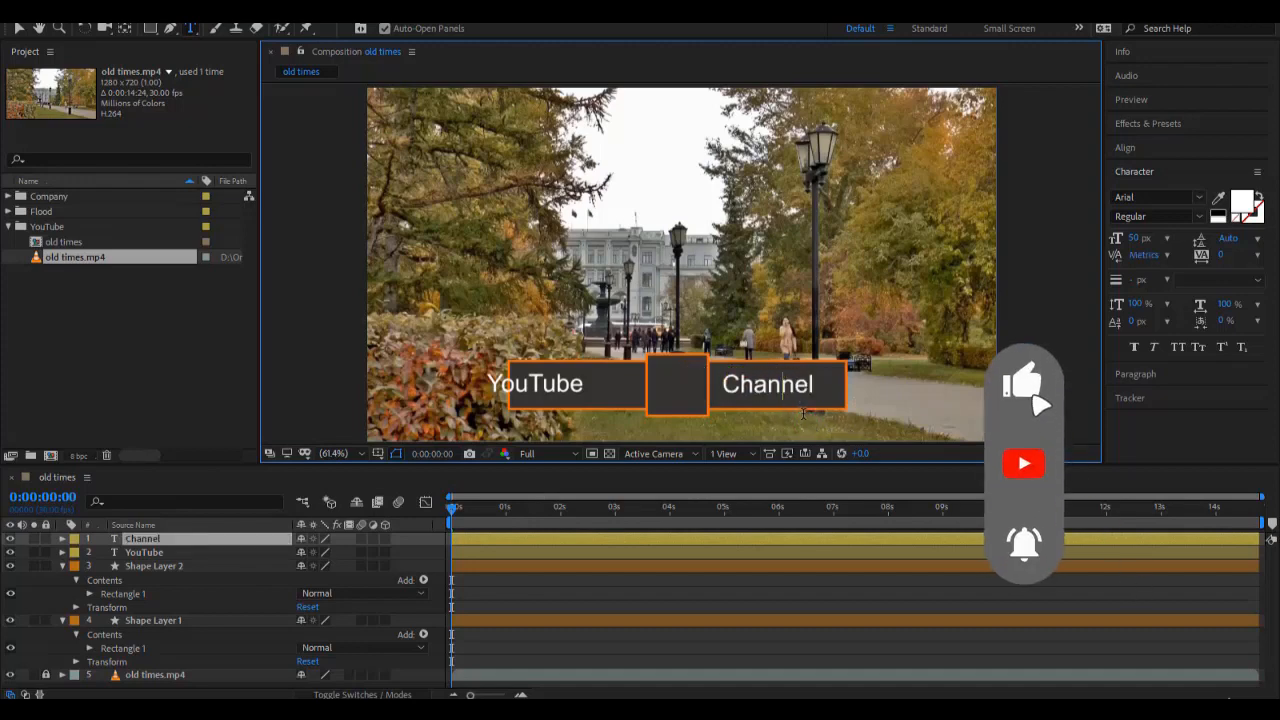
key(ctrl+Return)
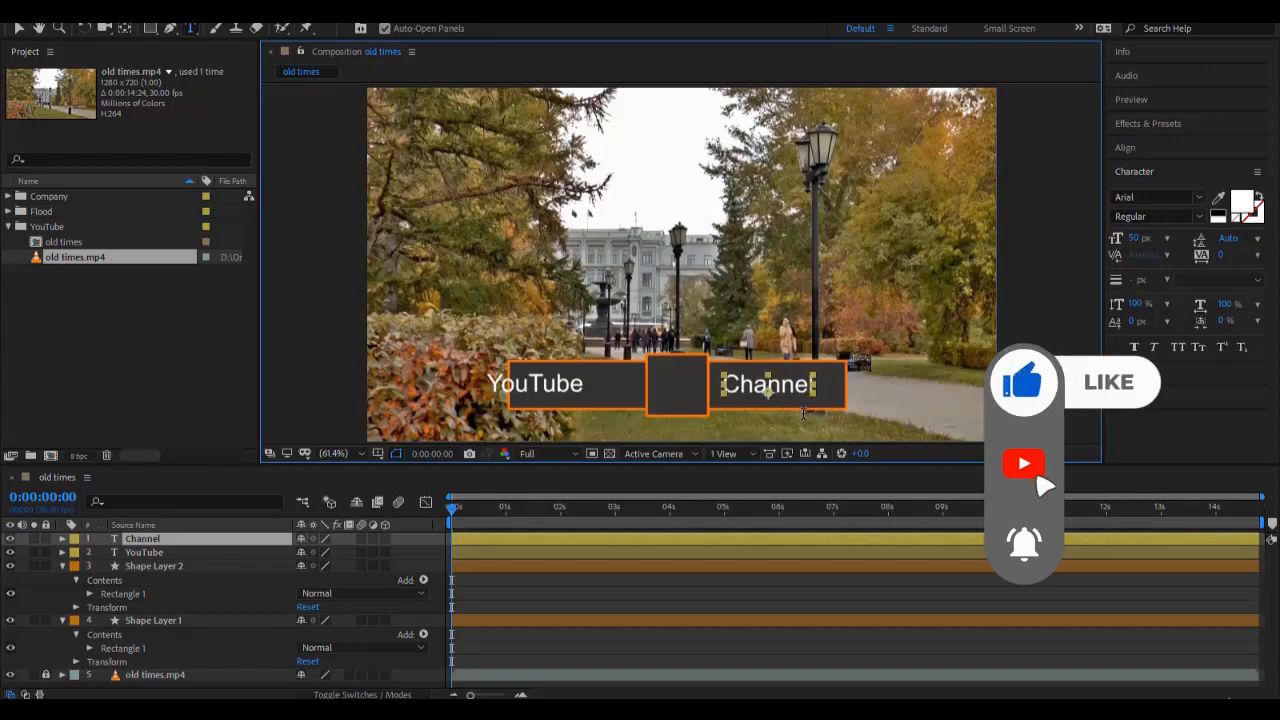
Add a text layer reading "Welcome" over the central square and set its font size to 30 px.
click(662, 386)
text(Welcome)
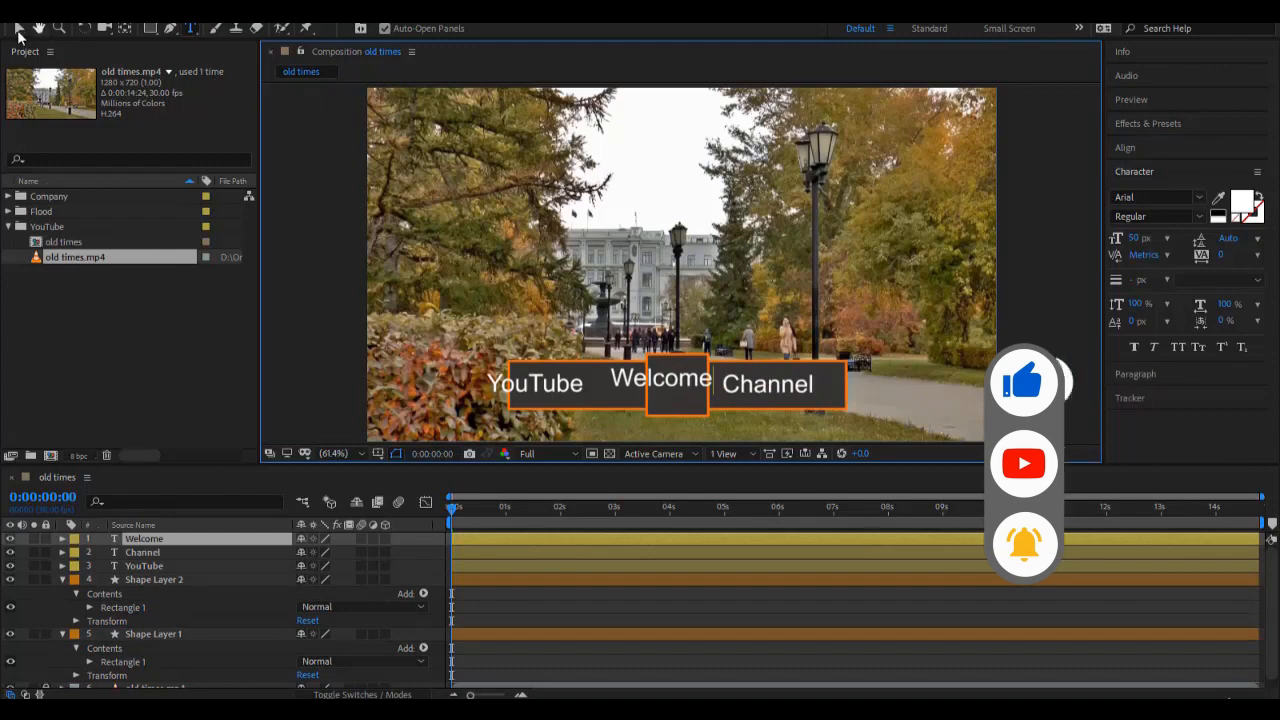
click(20, 30)
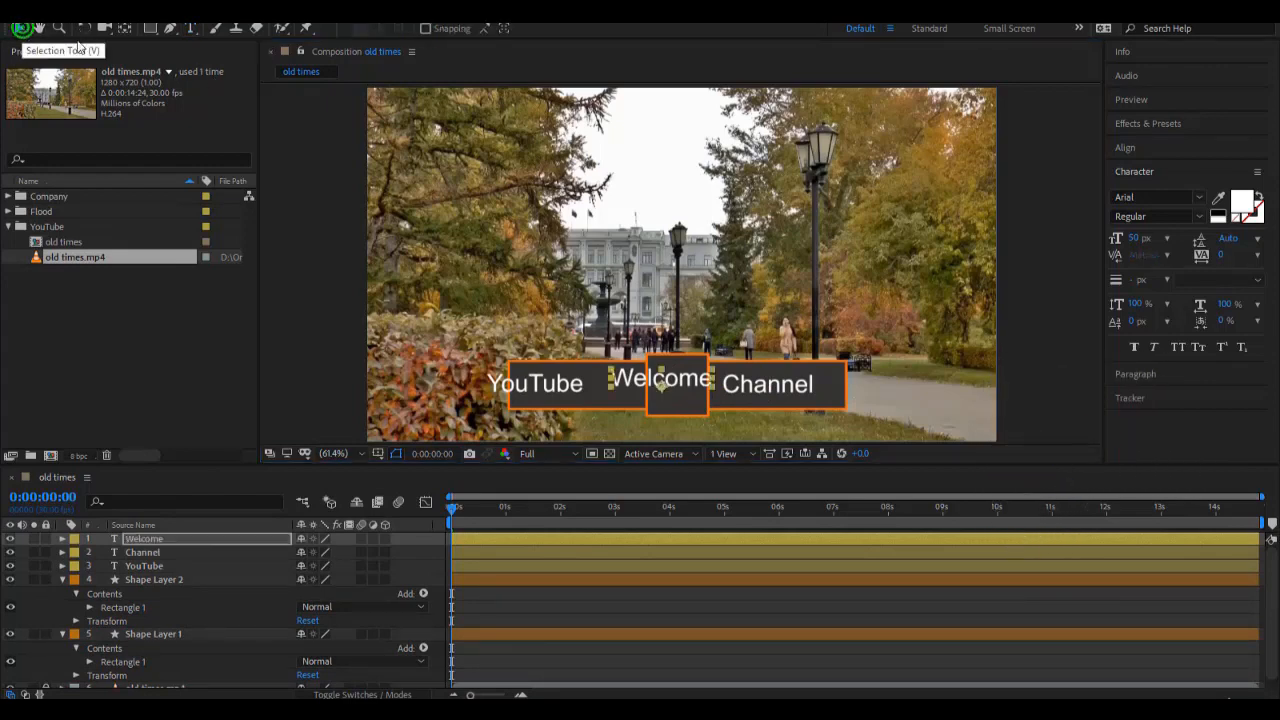
click(1136, 240)
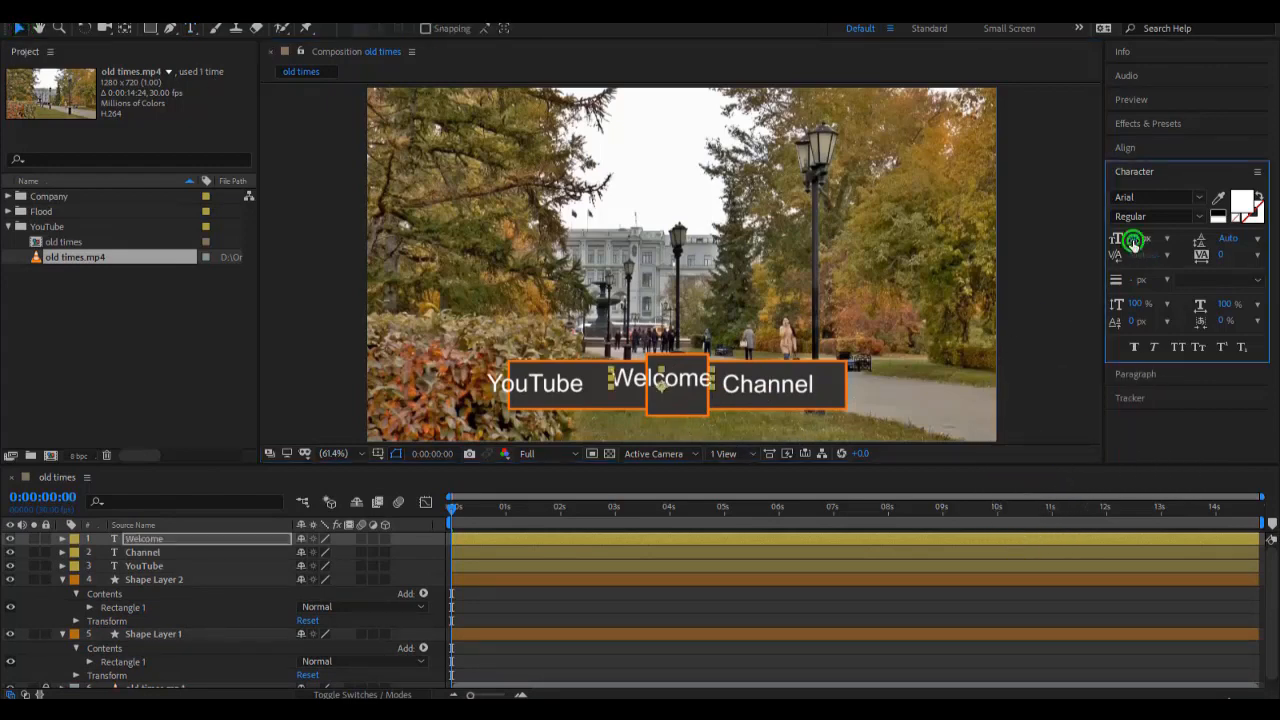
text(30)
key(Return)
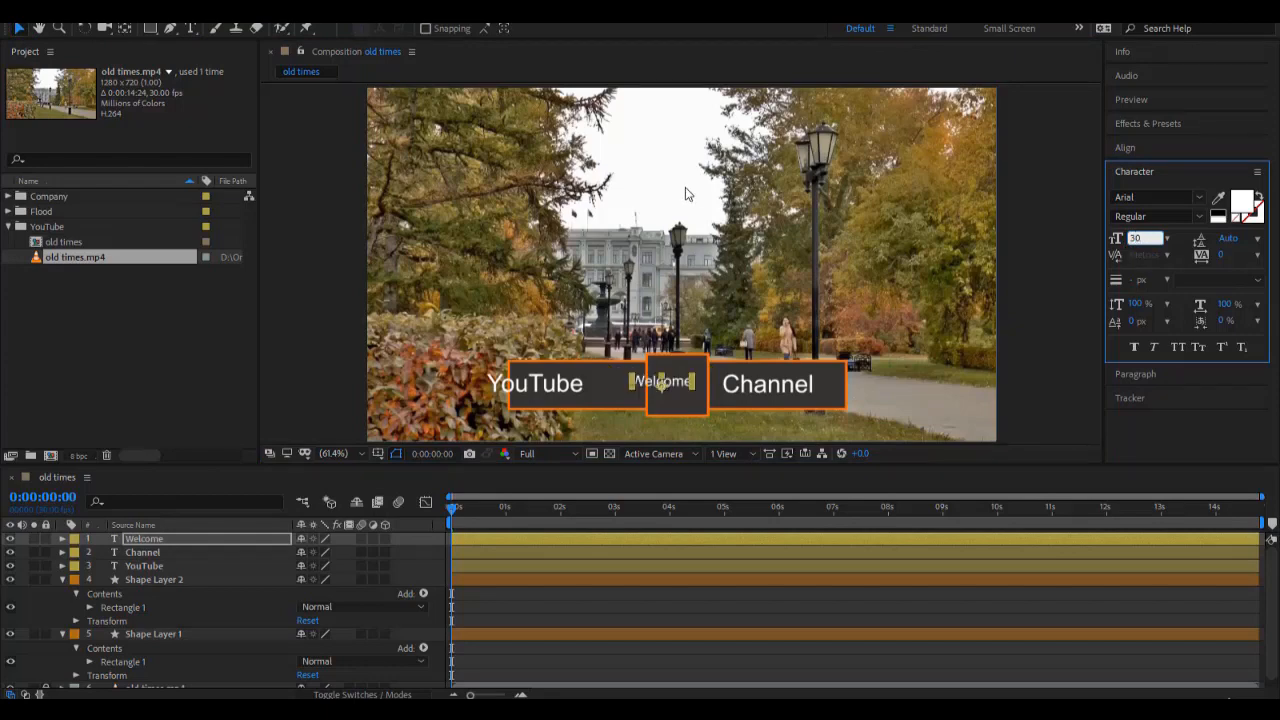
Move the YouTube text to the right so it sits fully inside the bar's left part.
click(555, 379)
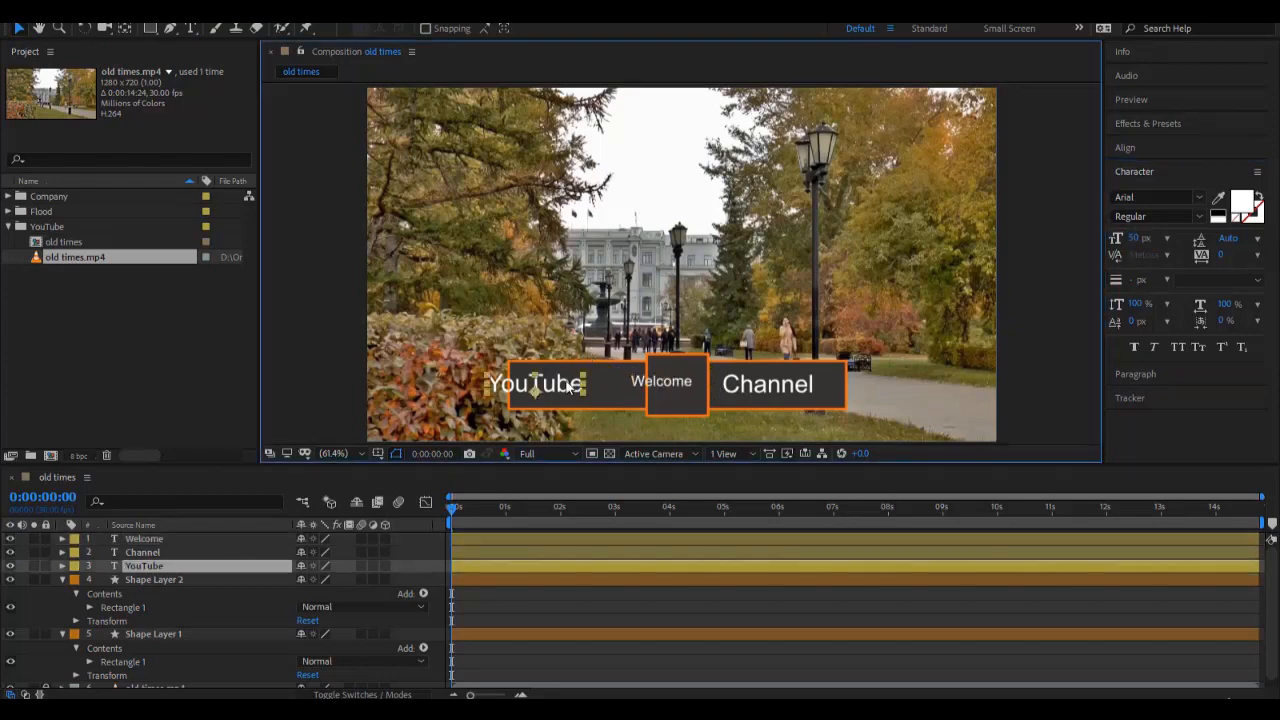
drag(572, 386, 600, 385)
key(Return)
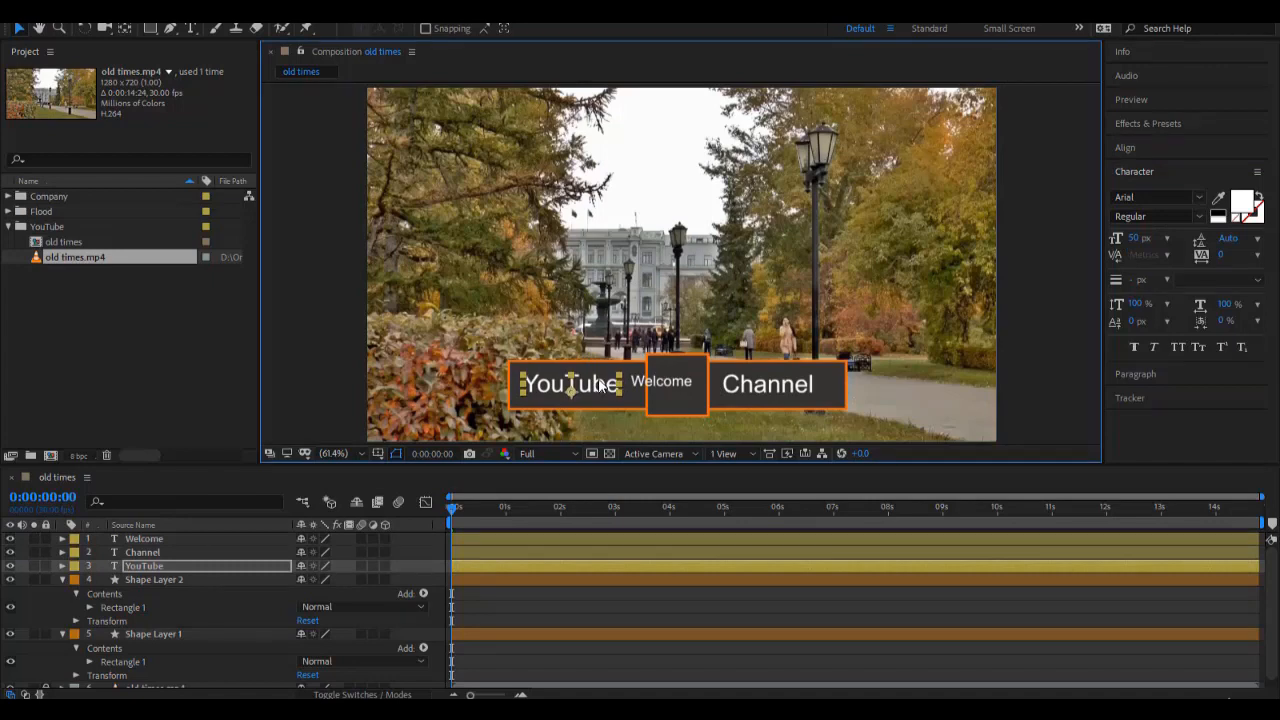
Align the YouTube and Channel texts to each other by their vertical centres and centre the Welcome text in the square.
click(765, 391)
shift+click(572, 385)
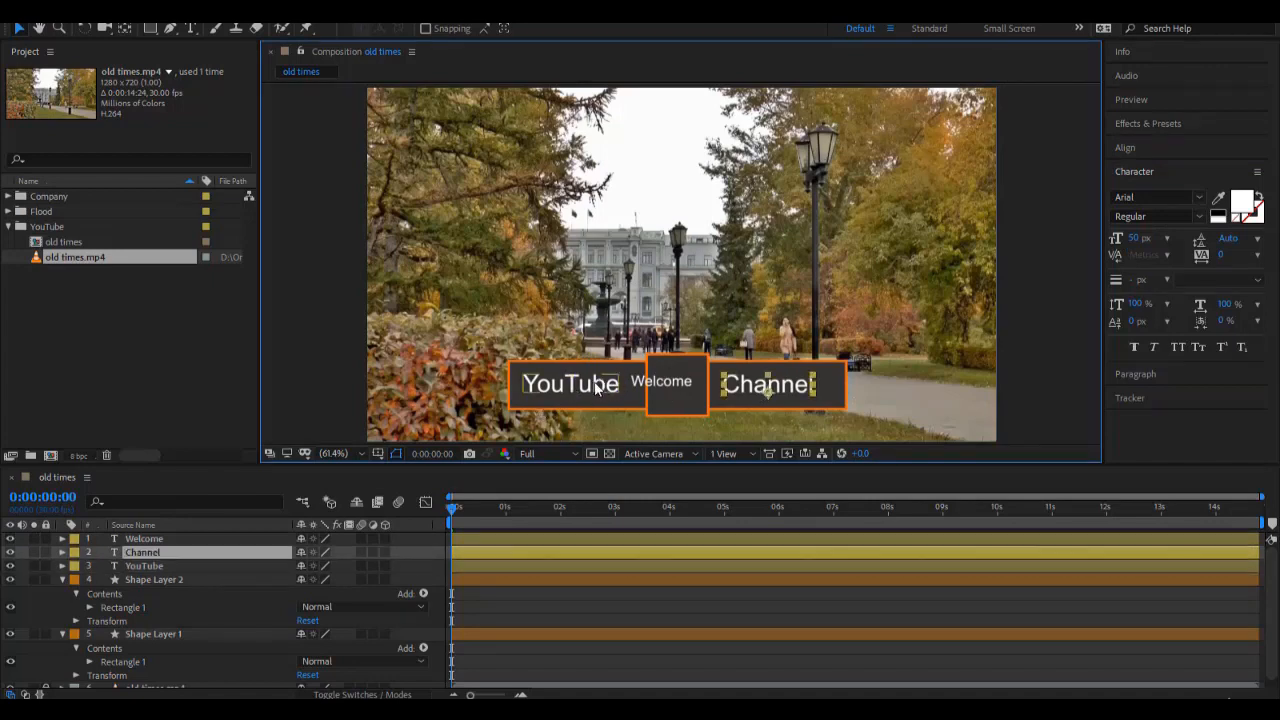
click(1152, 147)
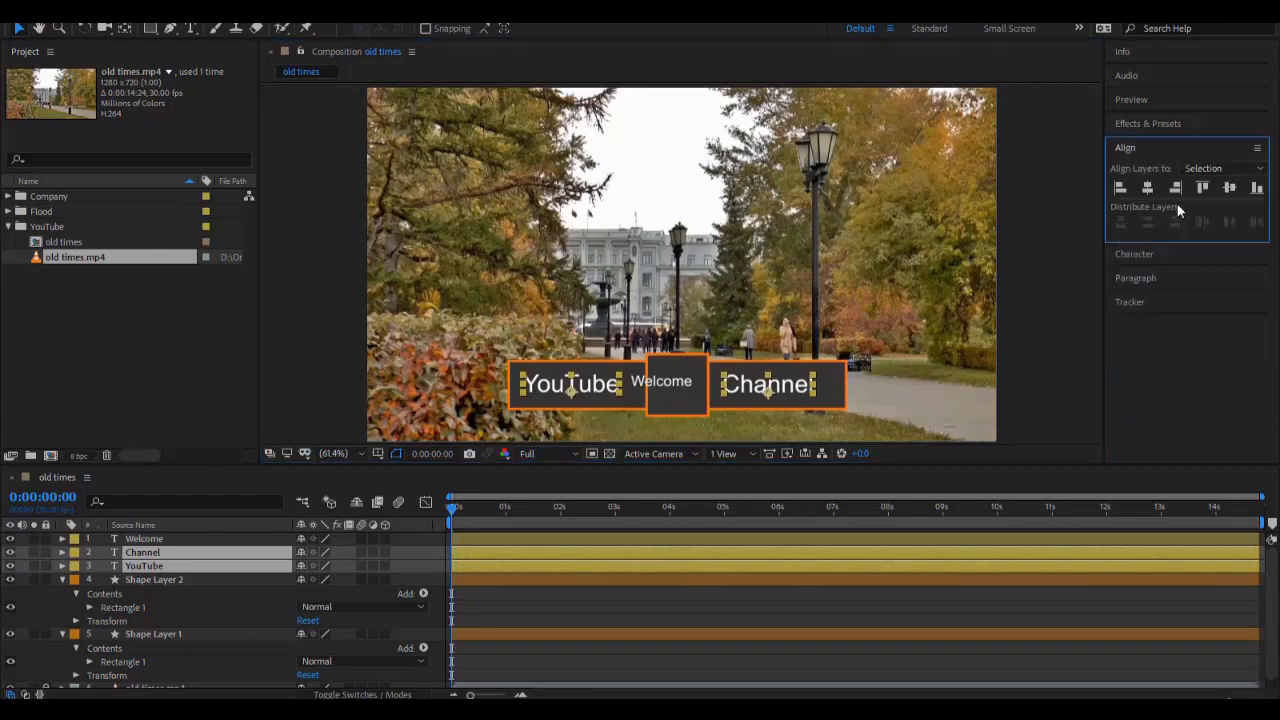
click(1229, 188)
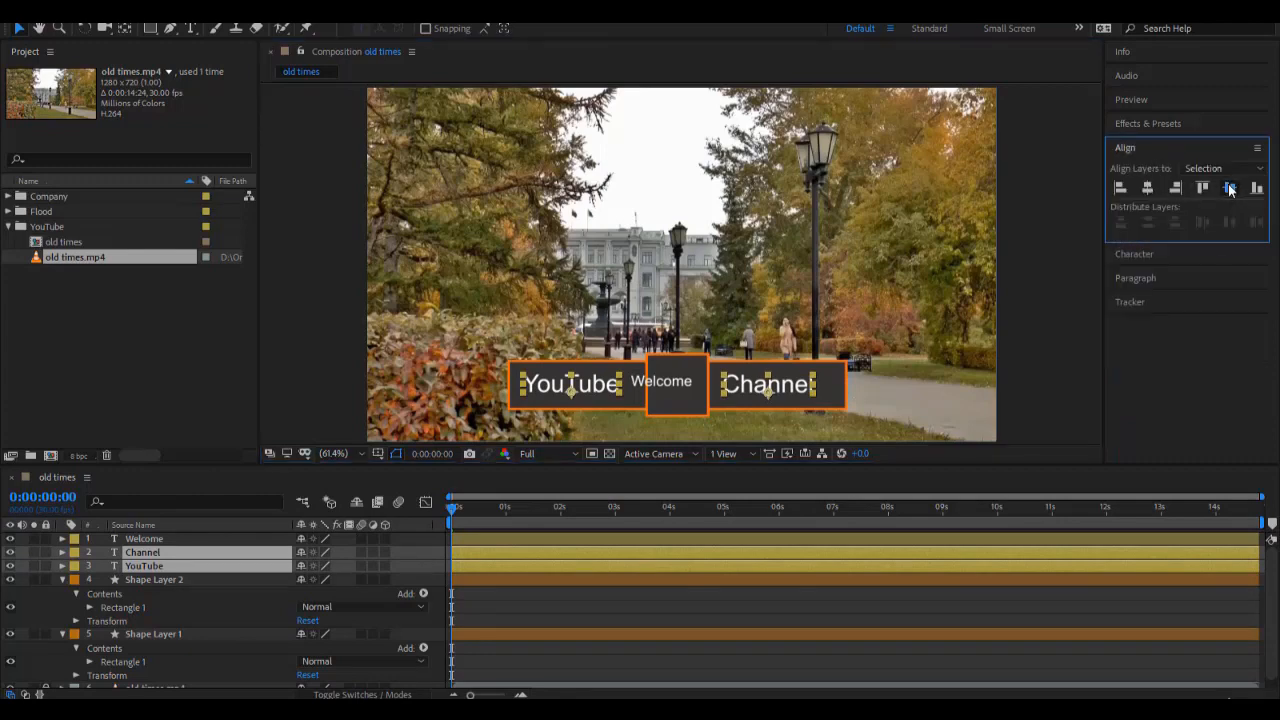
click(666, 384)
key(Return)
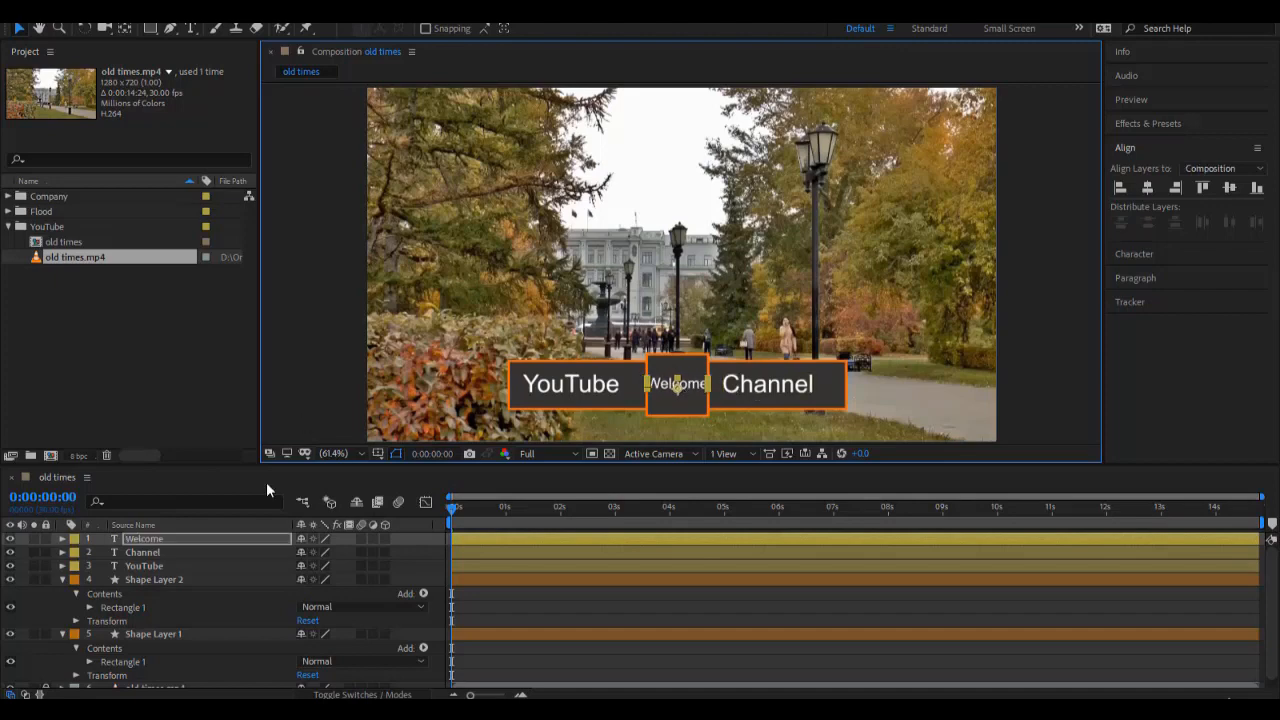
Rename the central square's shape layer to Square and the bar's shape layer to BG.
click(169, 580)
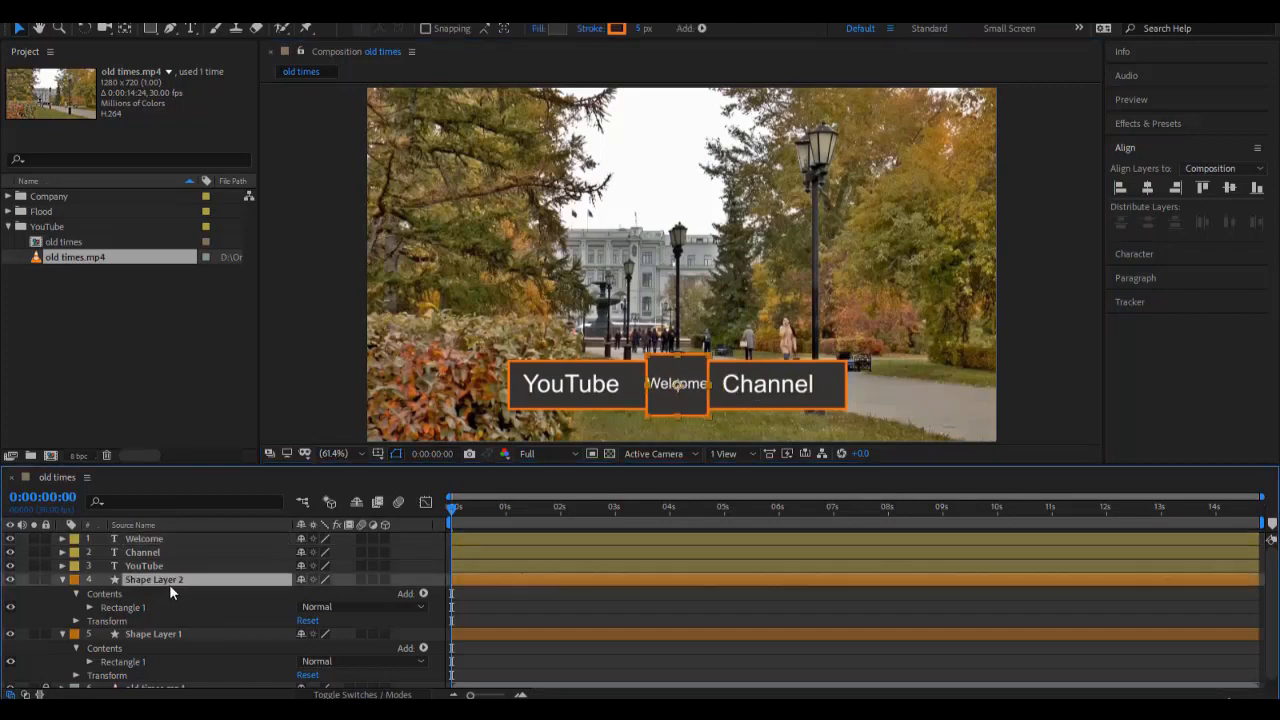
key(Return)
text(A)
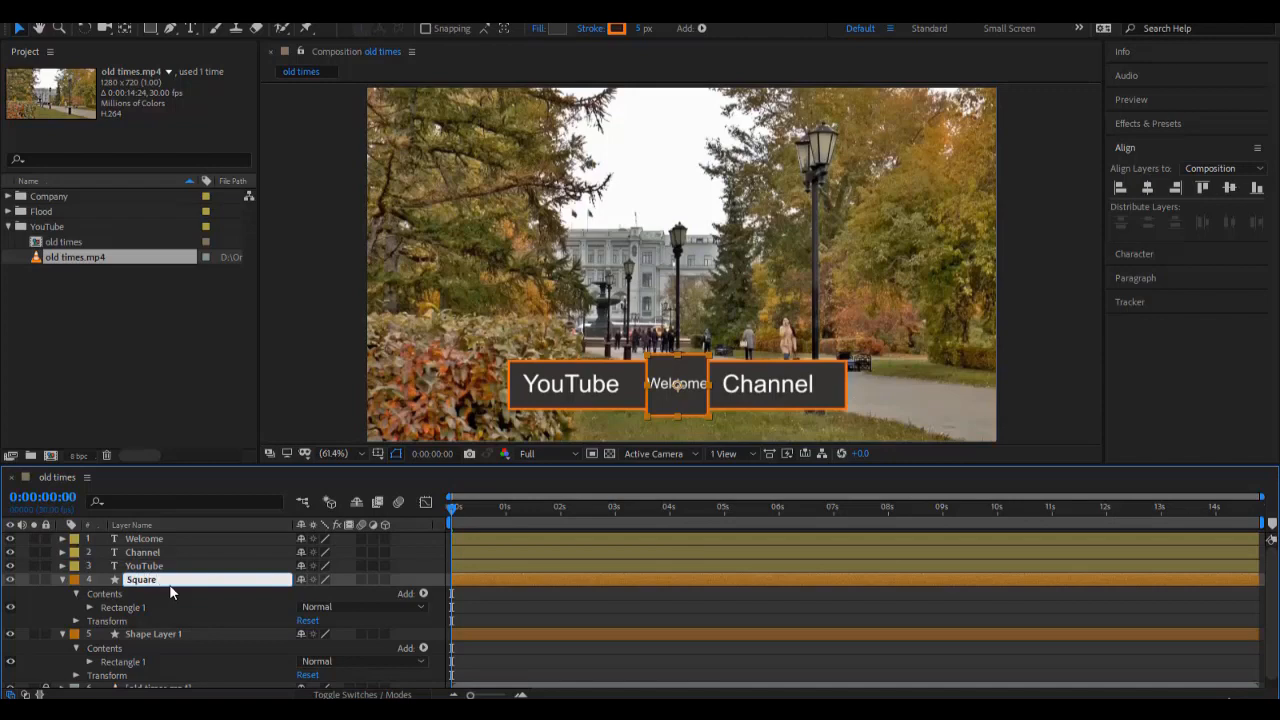
click(182, 634)
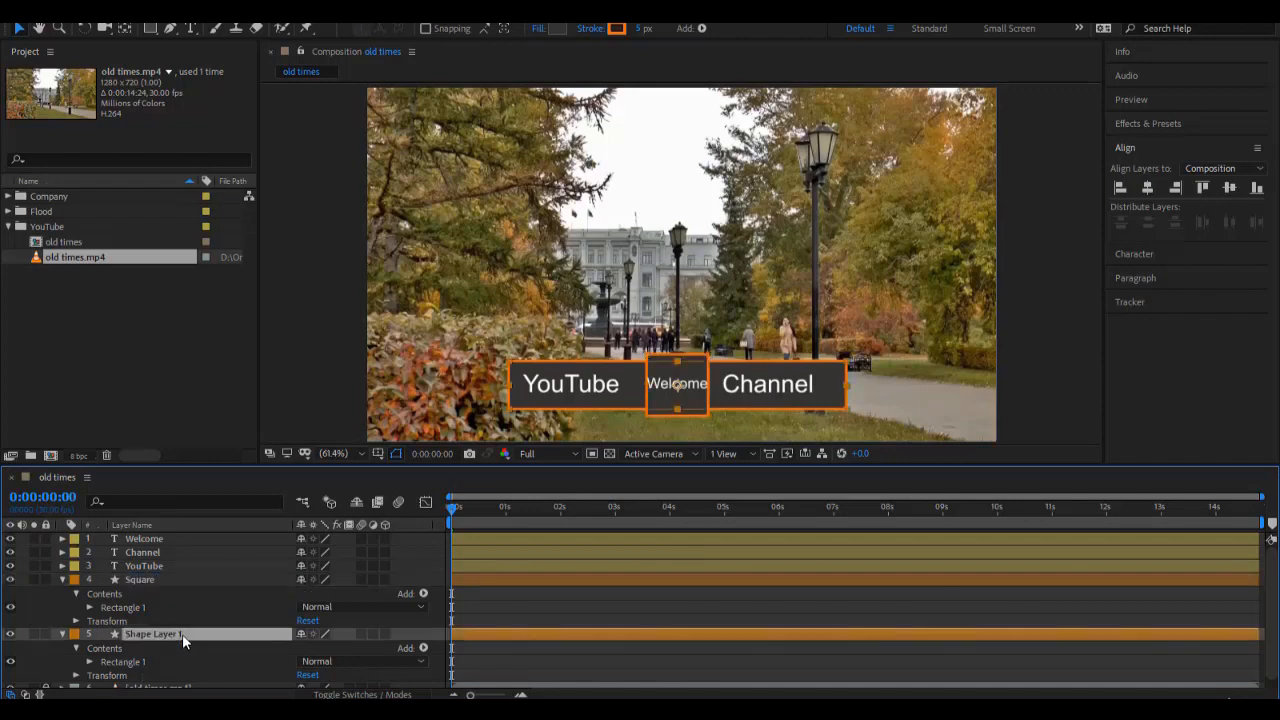
key(Return)
text(BG)
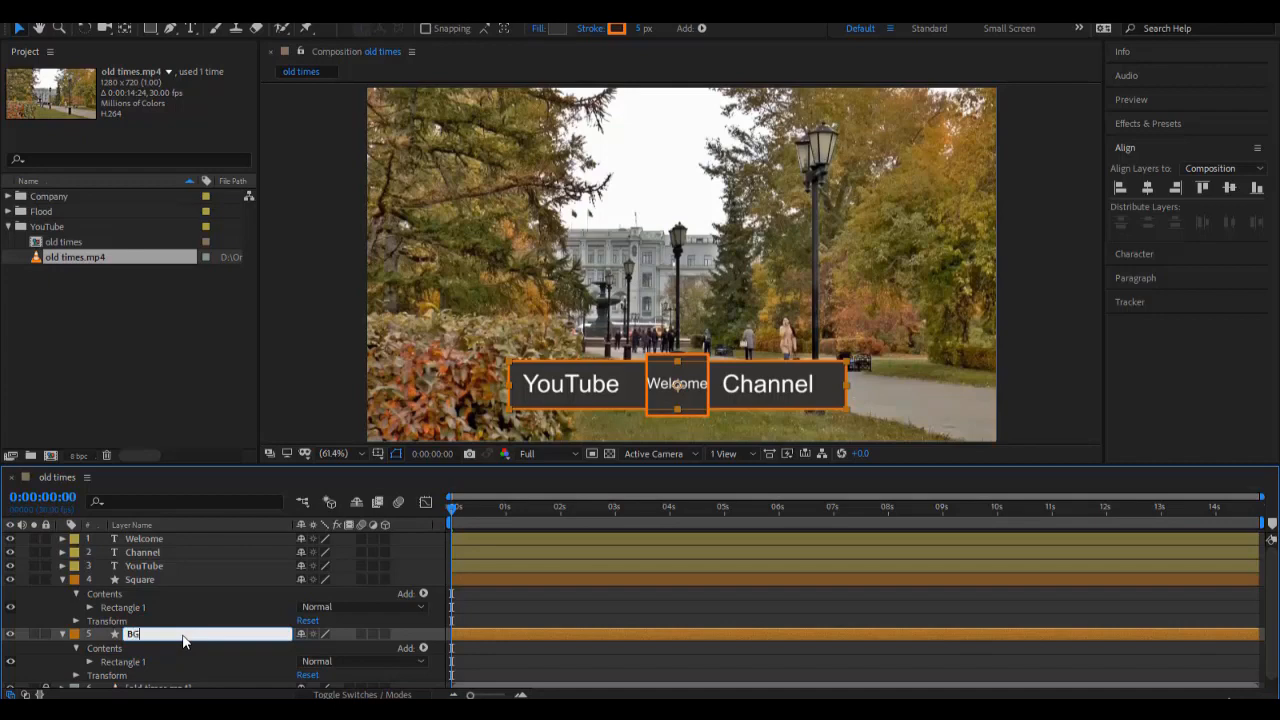
key(Return)
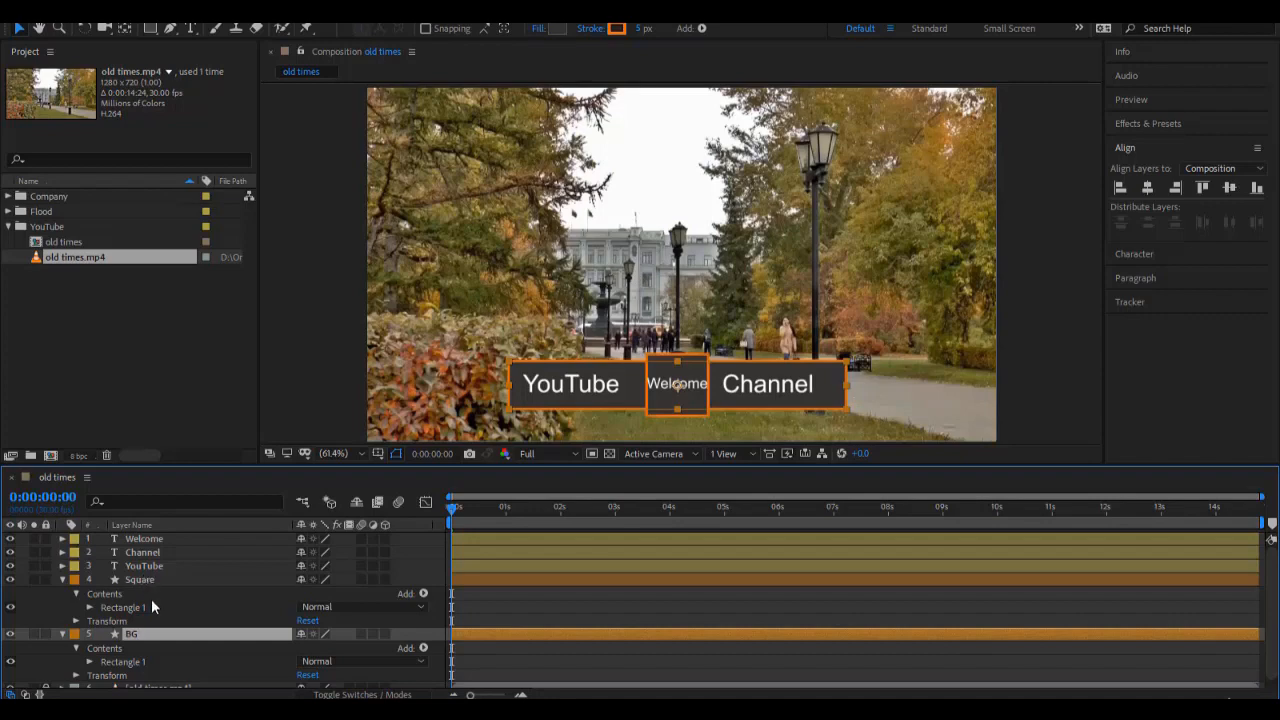
Examine the BG layer's Transform properties and the components of its Rectangle 1 group.
scroll(156, 613, down, 1)
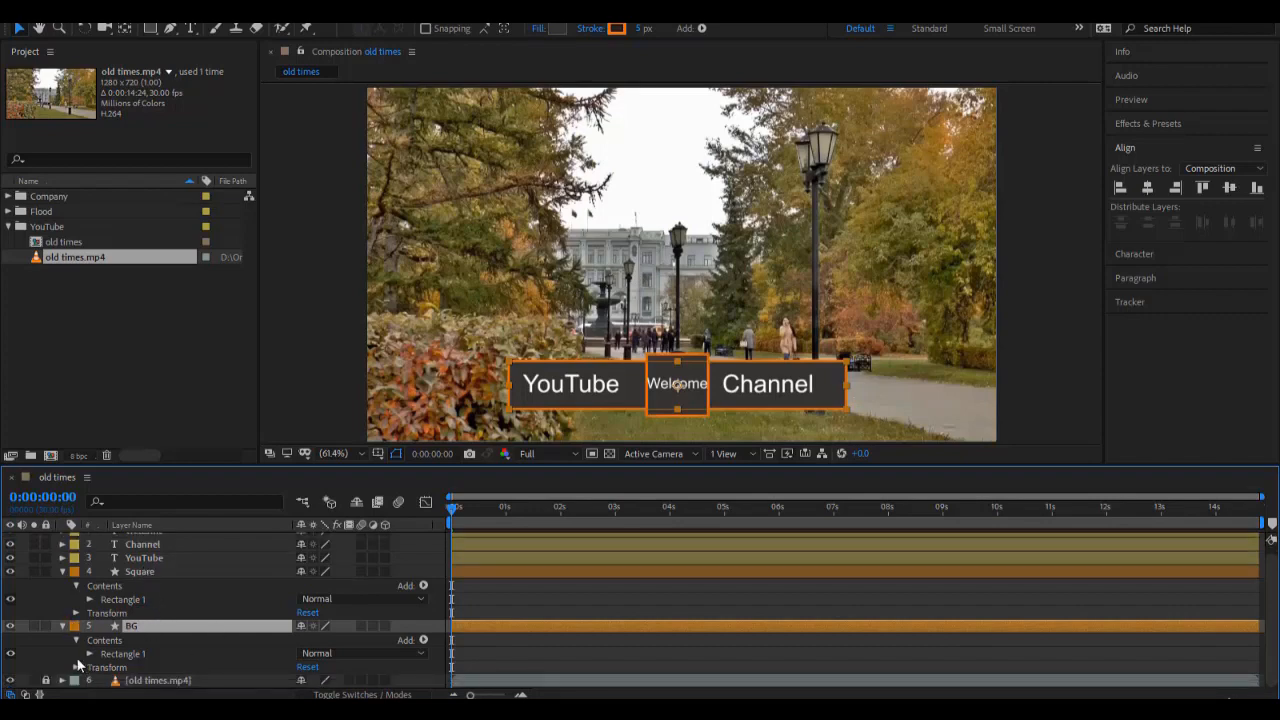
click(110, 668)
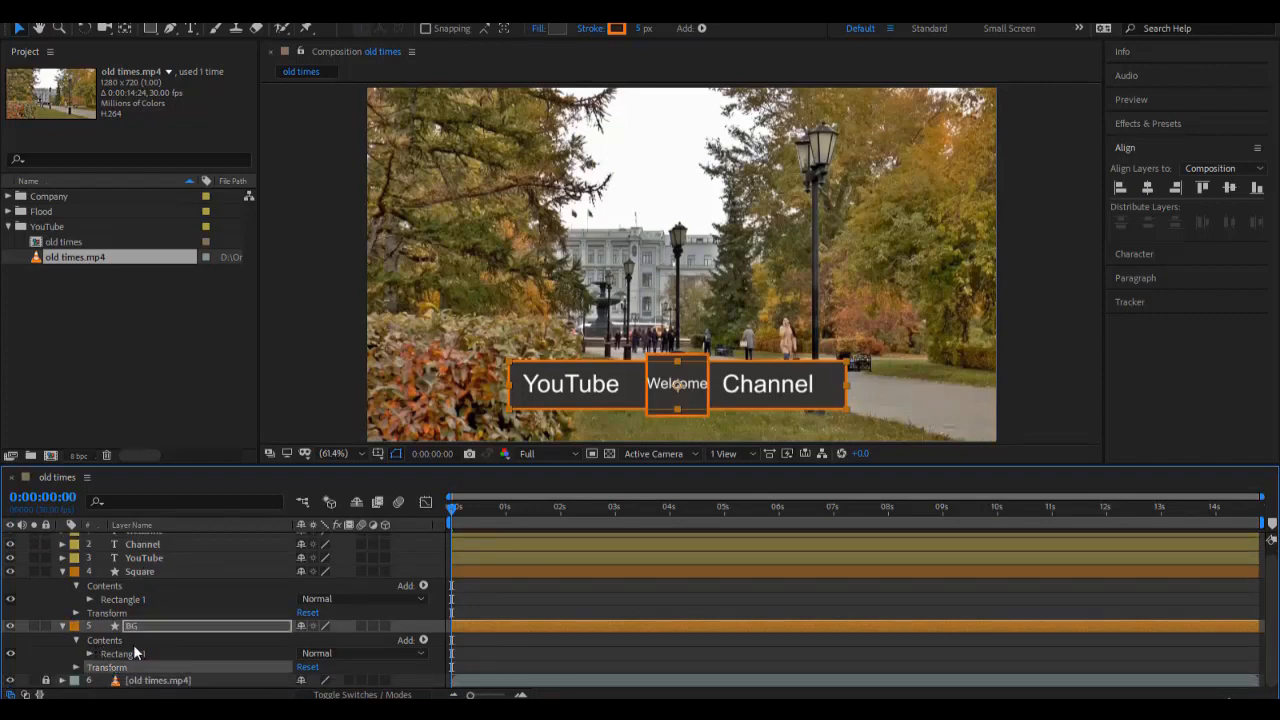
click(75, 668)
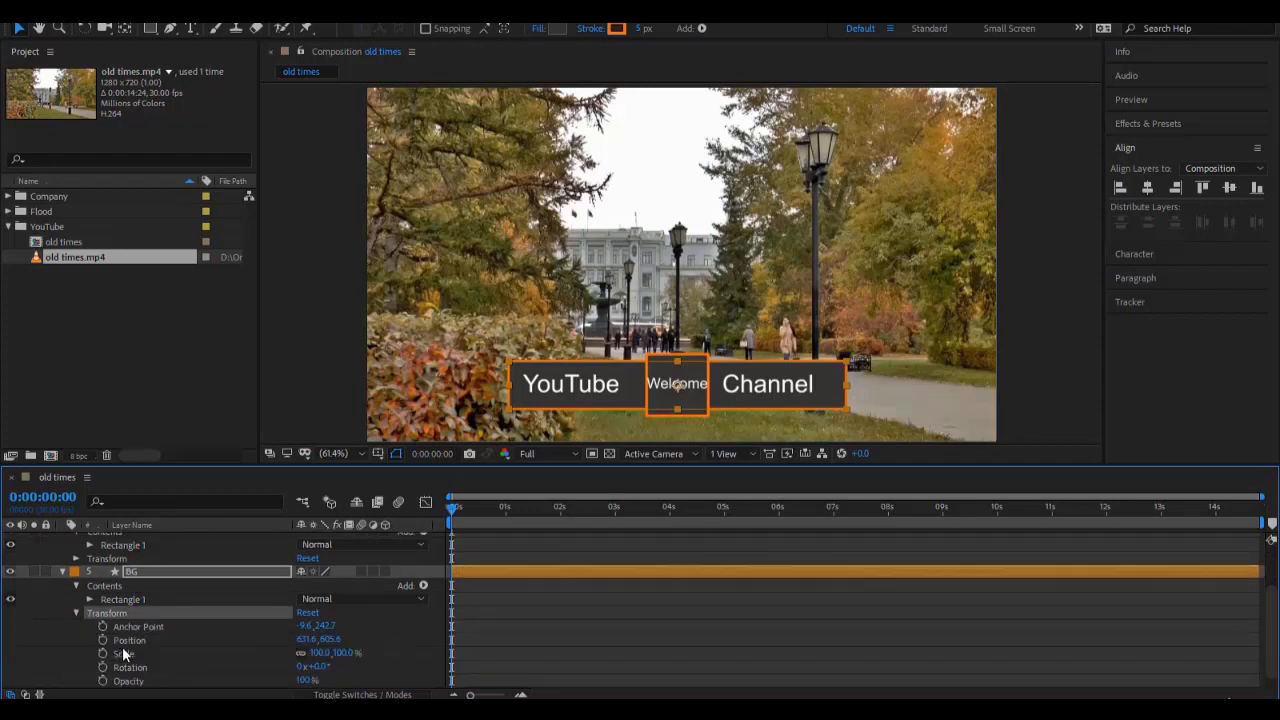
scroll(86, 592, down, 1)
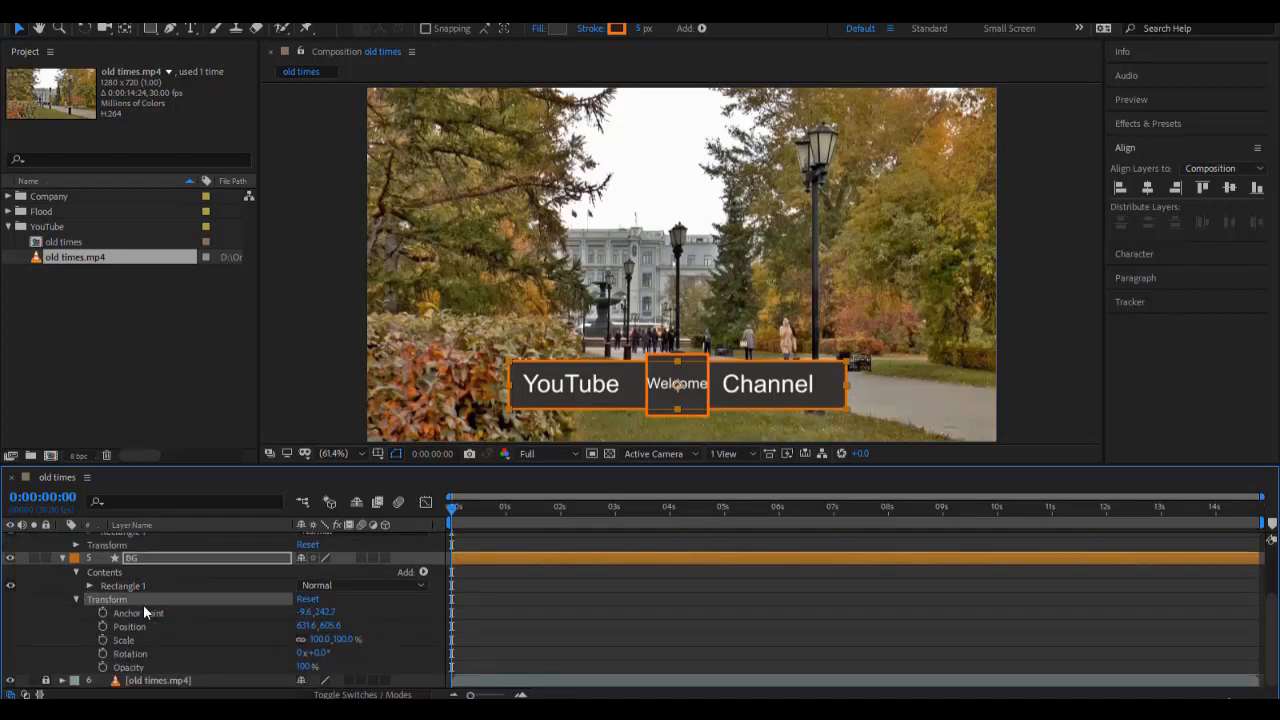
click(86, 585)
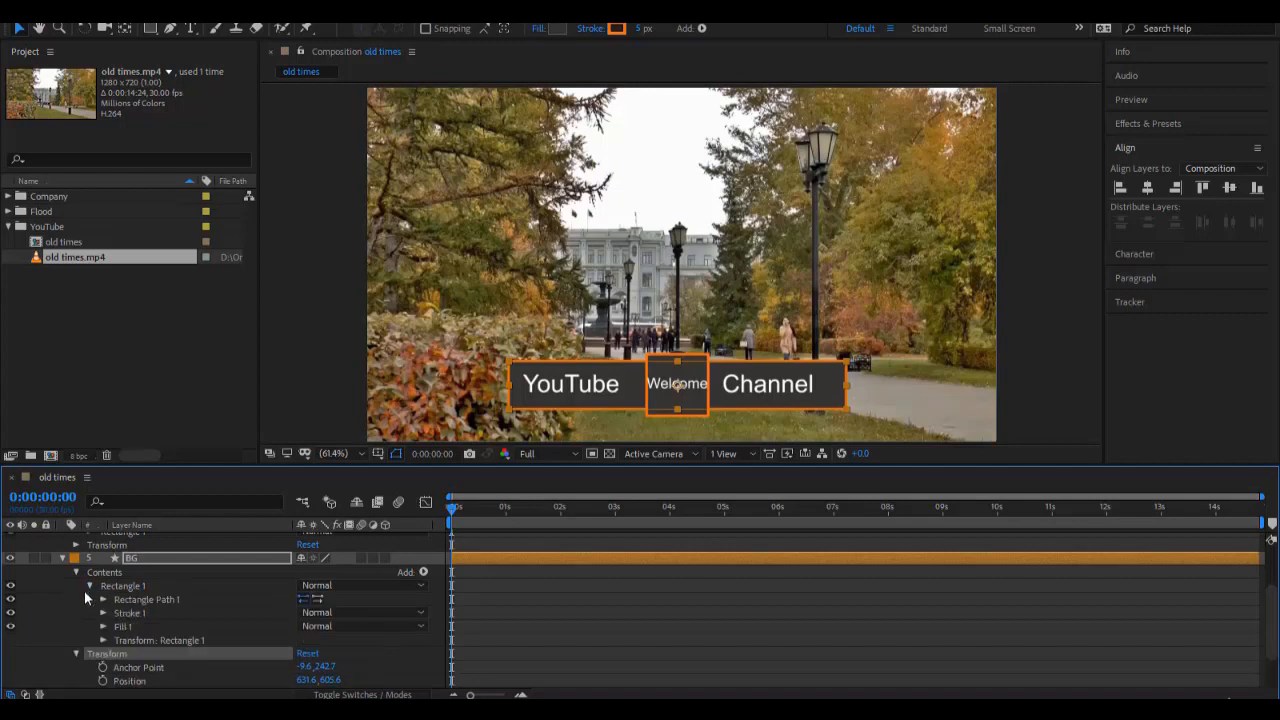
click(137, 602)
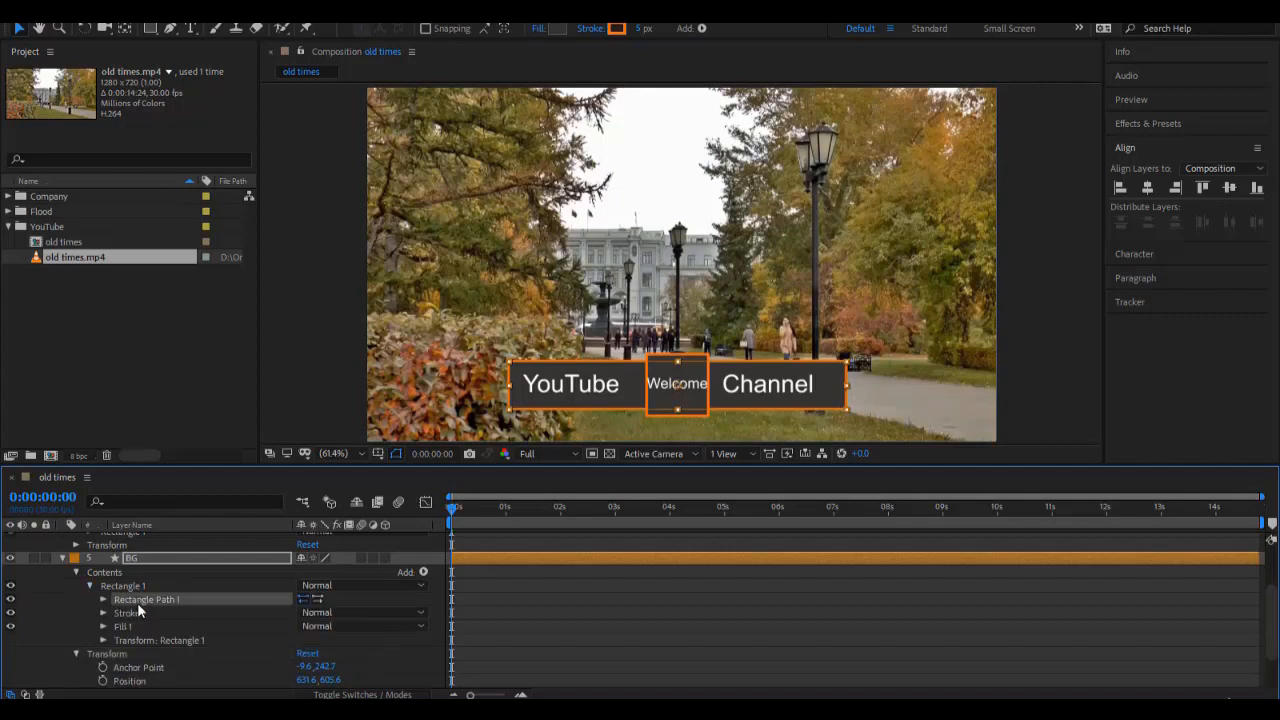
click(169, 640)
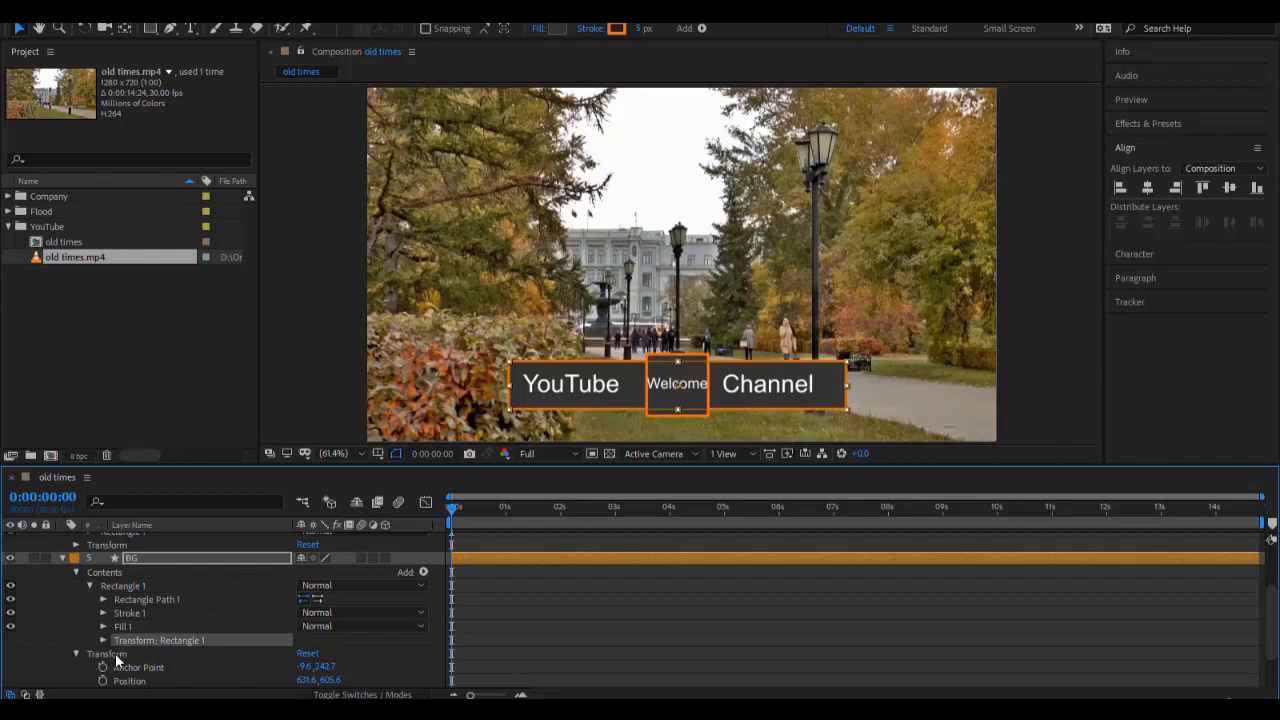
click(115, 653)
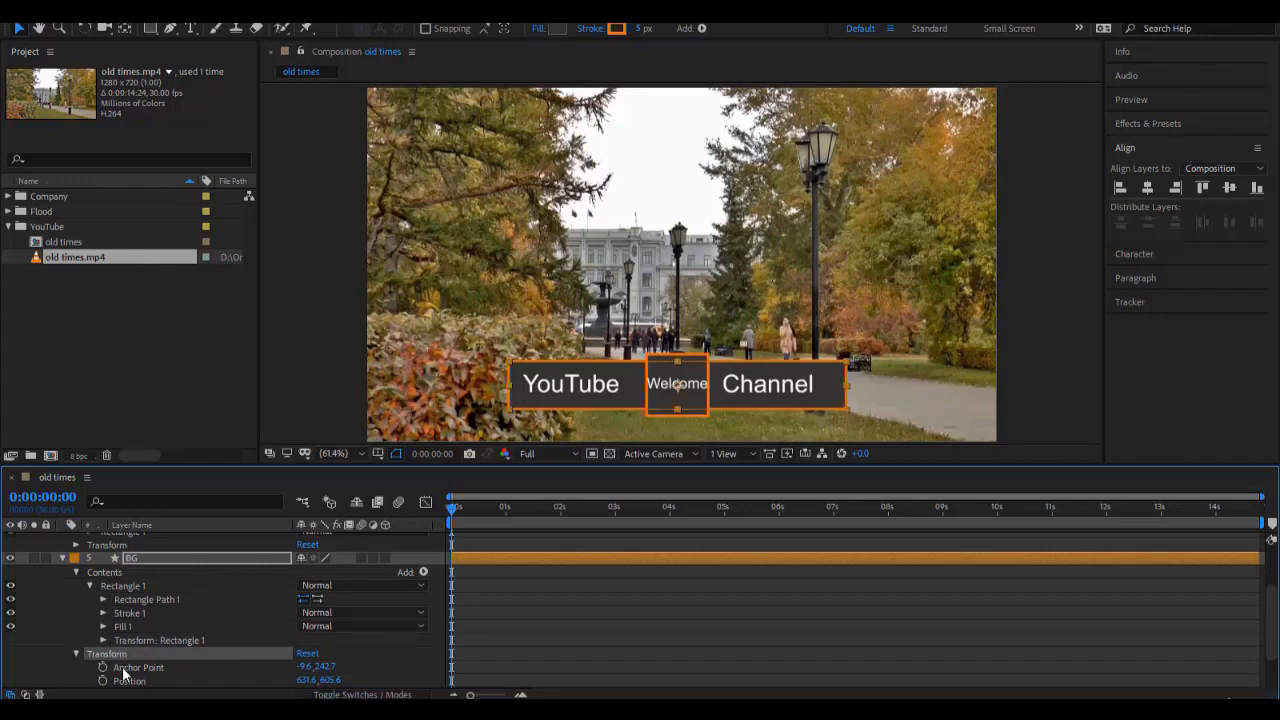
scroll(154, 640, down, 2)
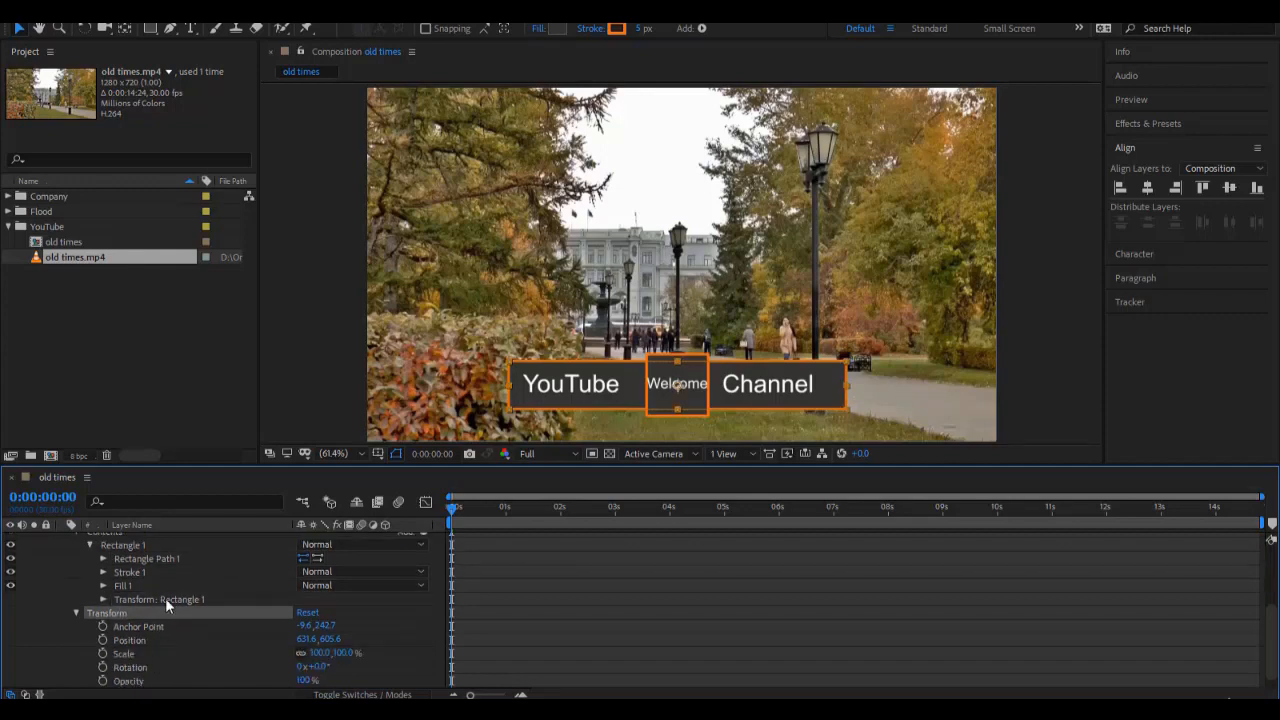
Examine the properties under Transform: Rectangle 1 of the BG layer, including Skew and Skew Axis.
click(165, 599)
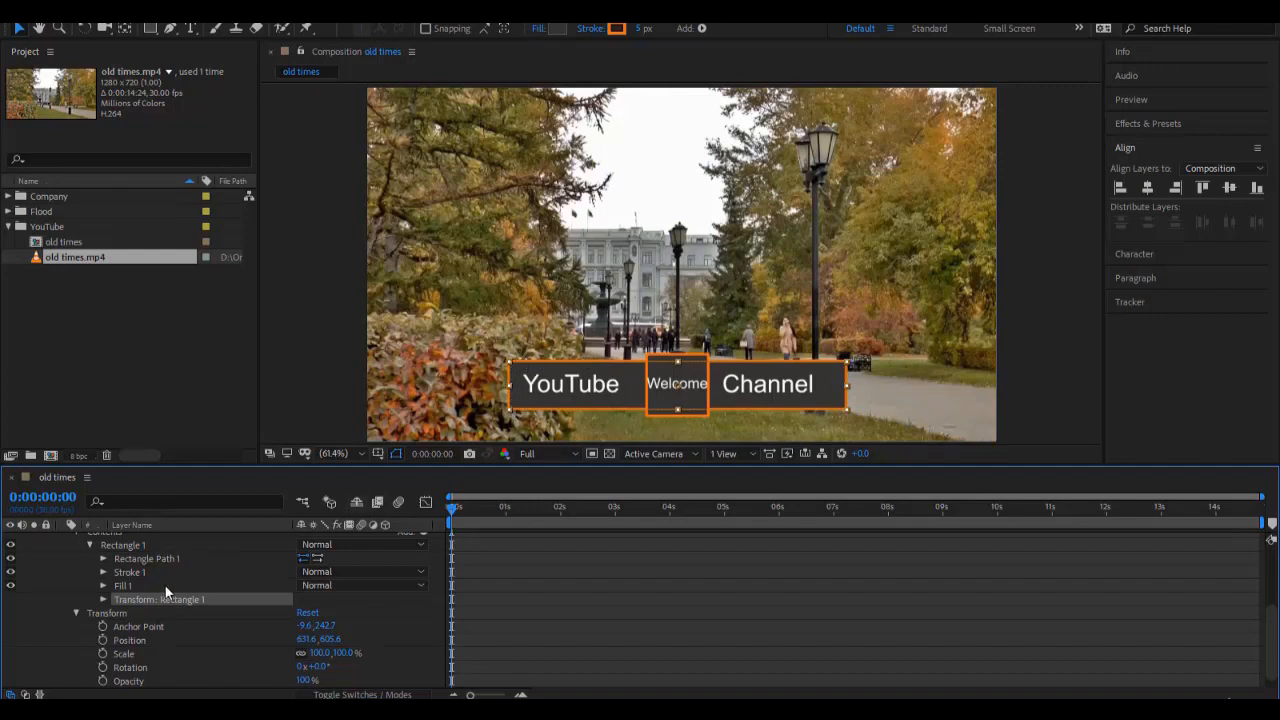
click(103, 599)
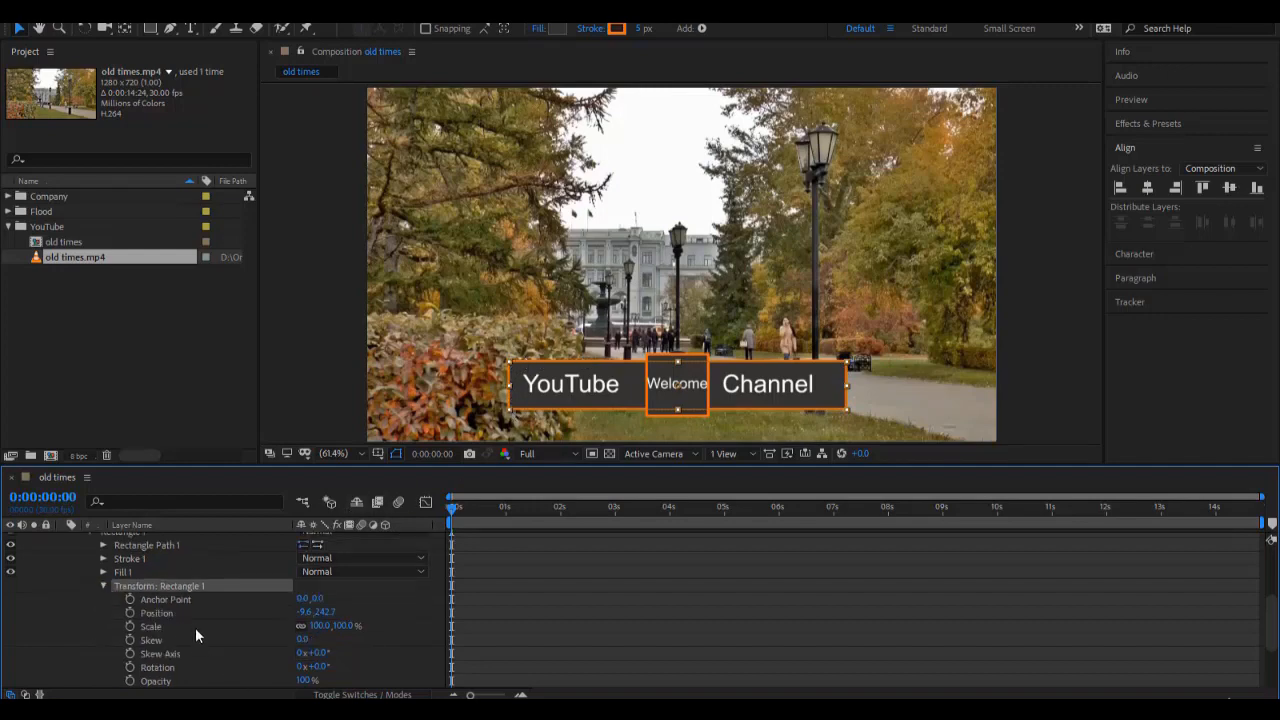
scroll(195, 627, down, 4)
scroll(196, 628, up, 3)
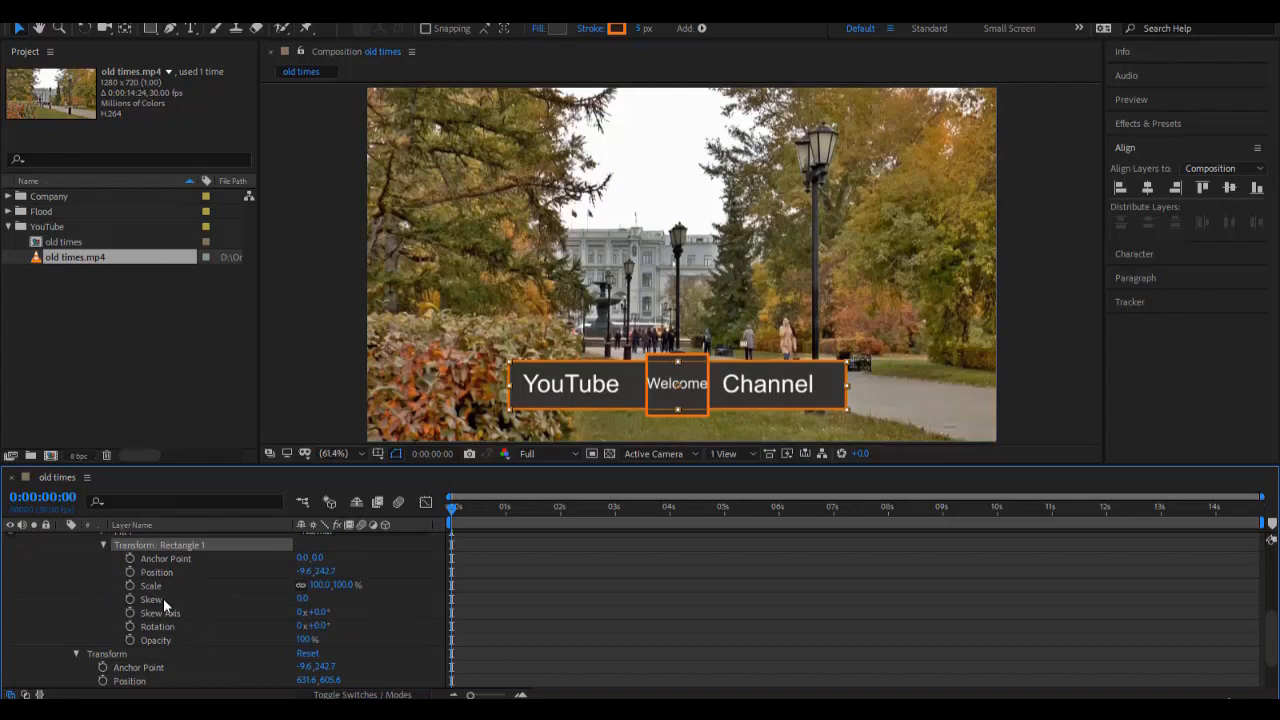
click(163, 598)
click(177, 613)
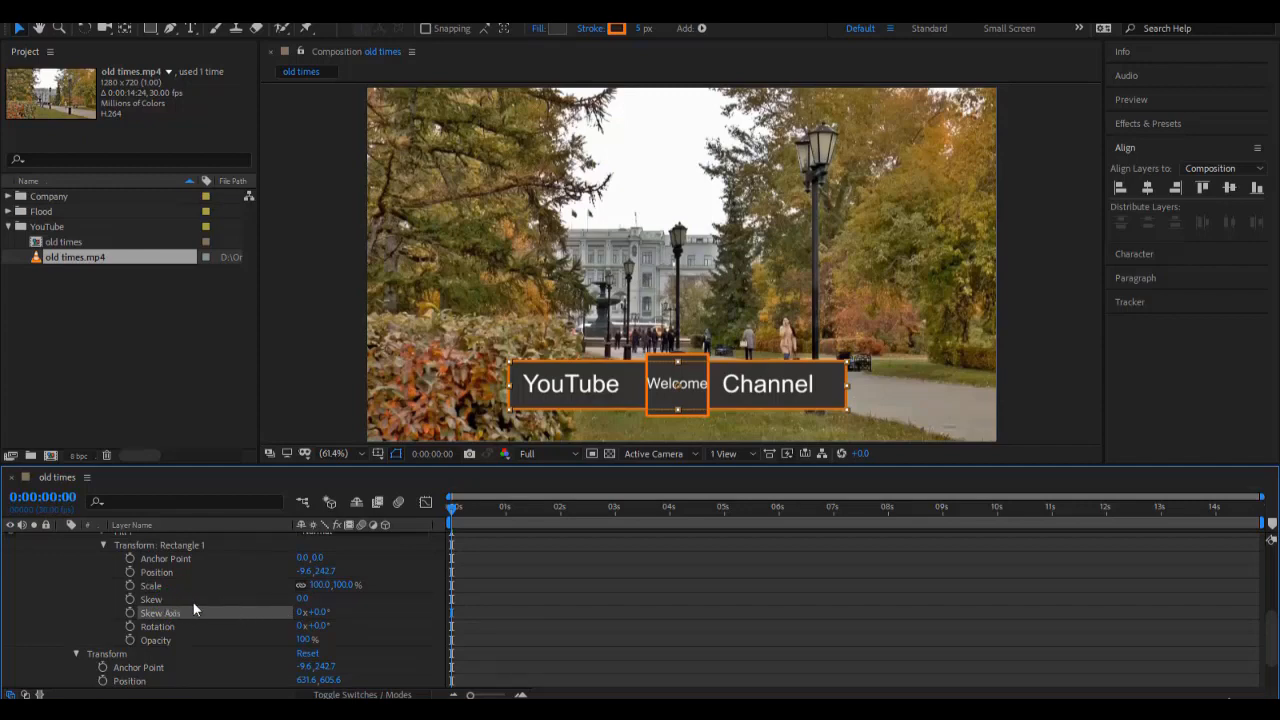
scroll(150, 590, up, 1)
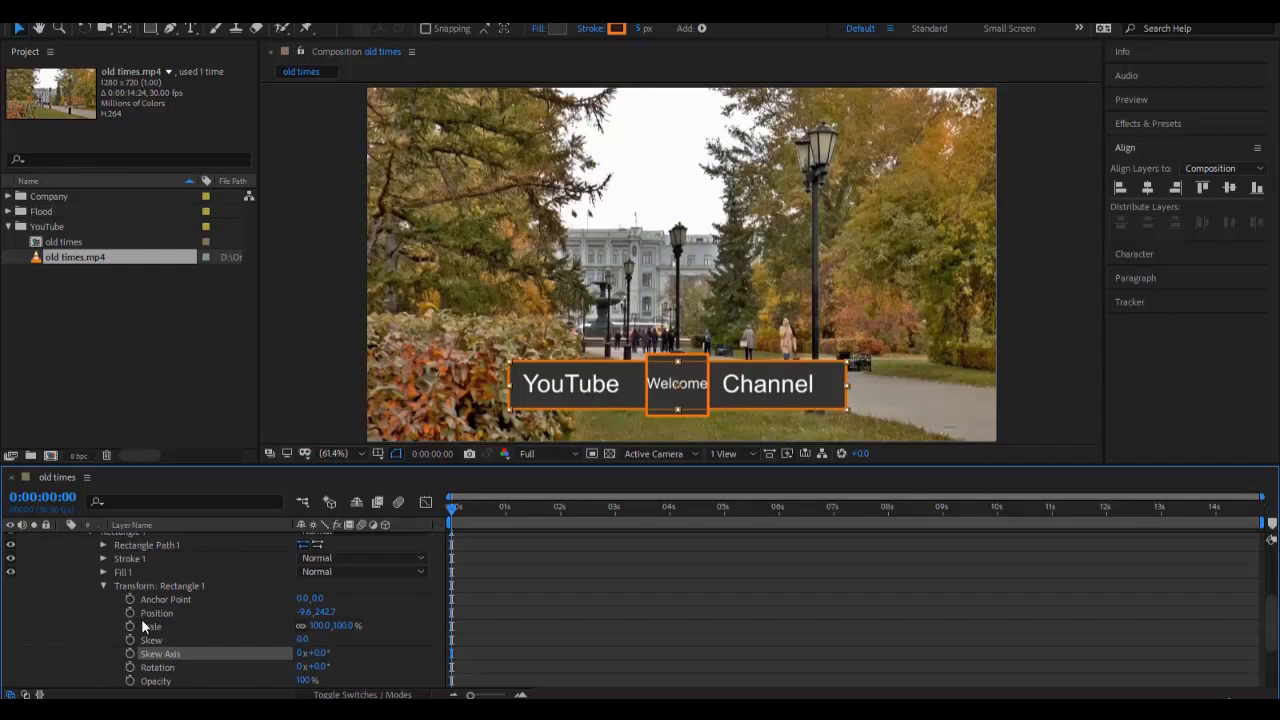
Set the Roundness of the BG layer's Rectangle Path 1 to 50.
click(104, 545)
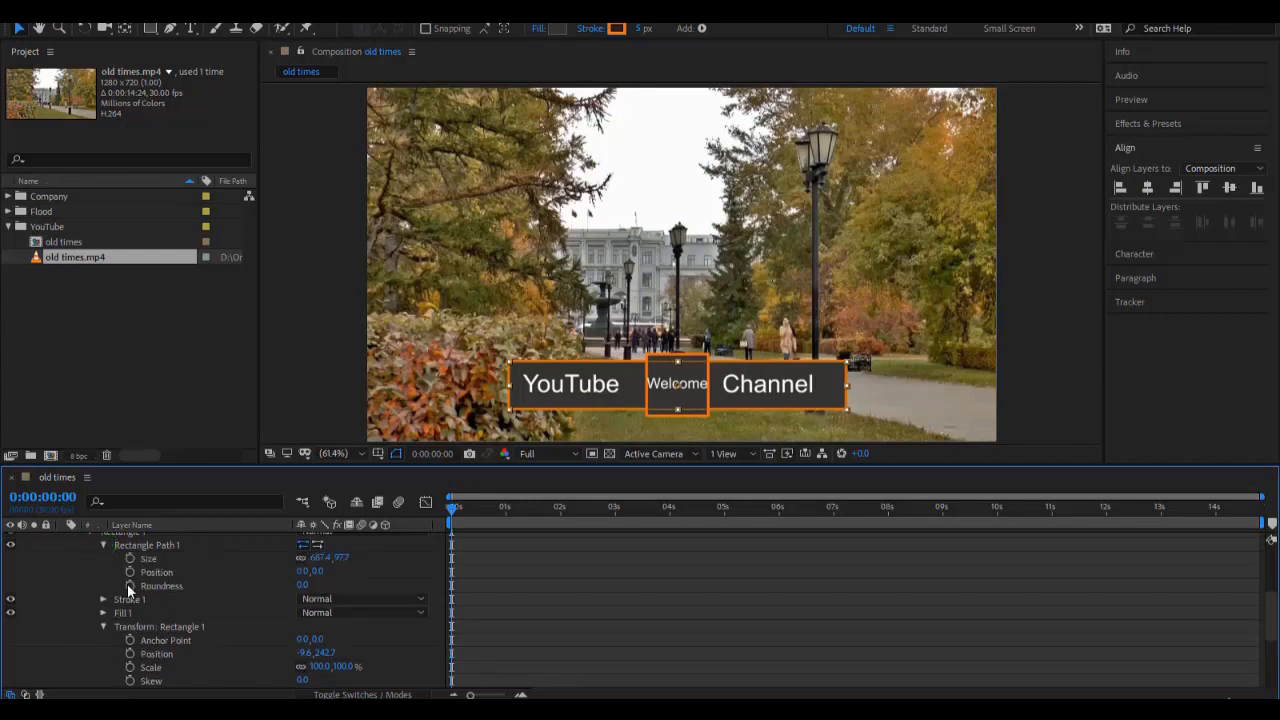
click(301, 585)
key(Return)
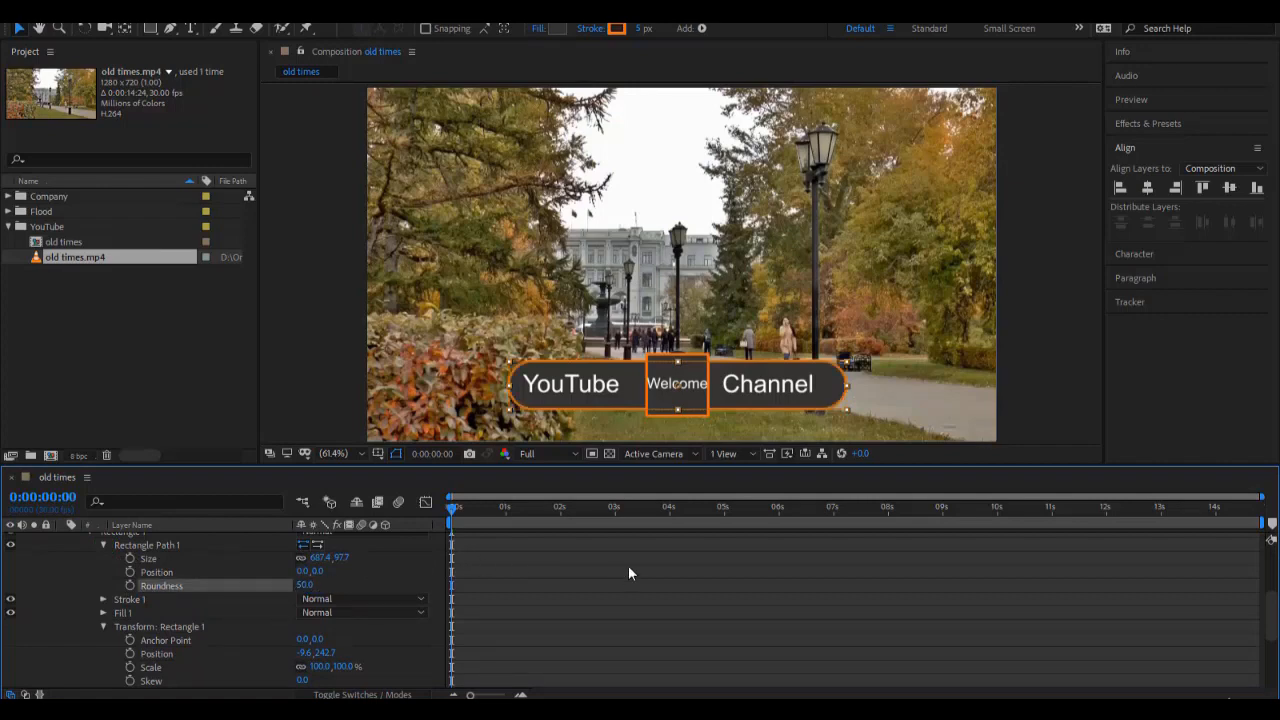
click(618, 615)
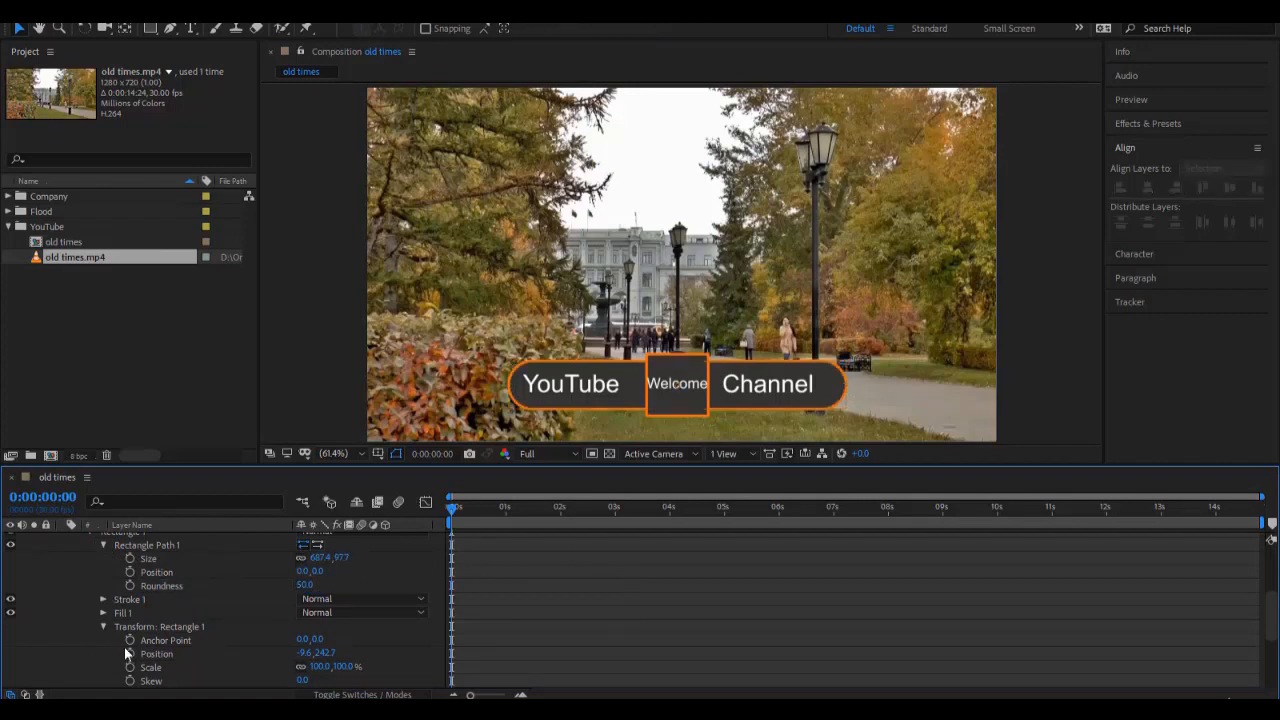
Add a Scale keyframe at 0:00:01:15 under Transform: Rectangle 1 of the BG layer.
scroll(127, 653, down, 4)
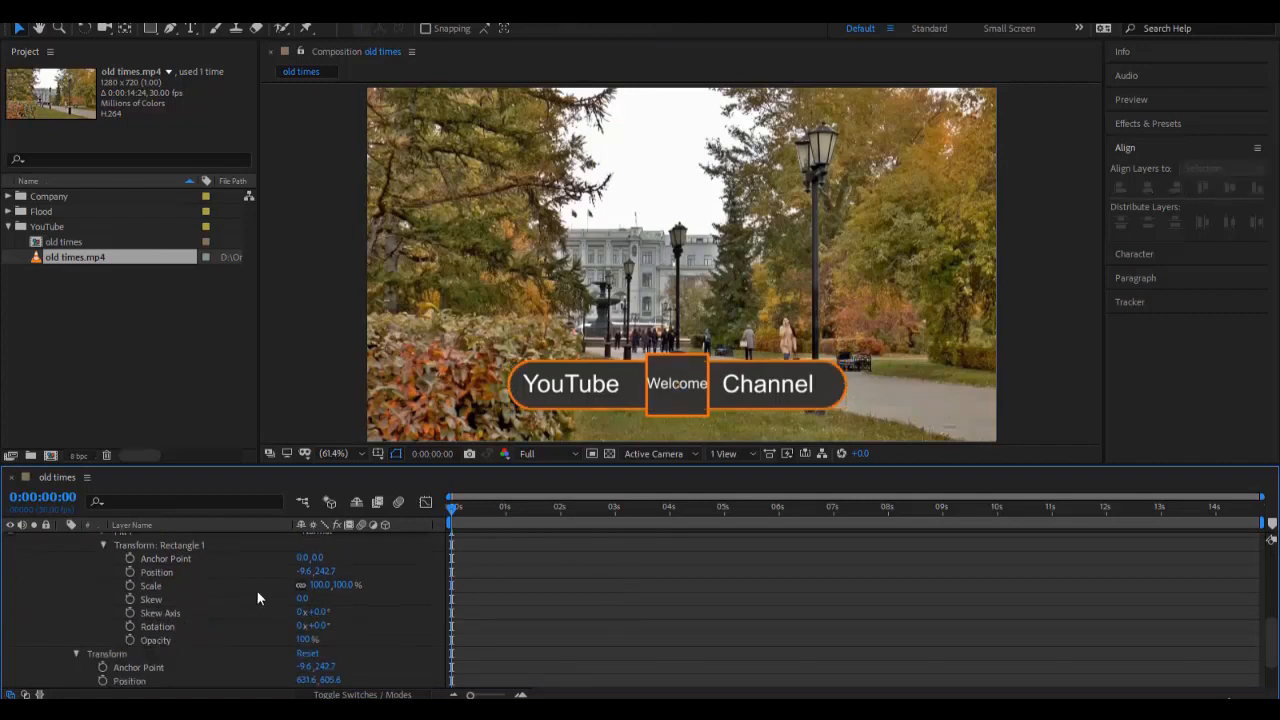
click(163, 586)
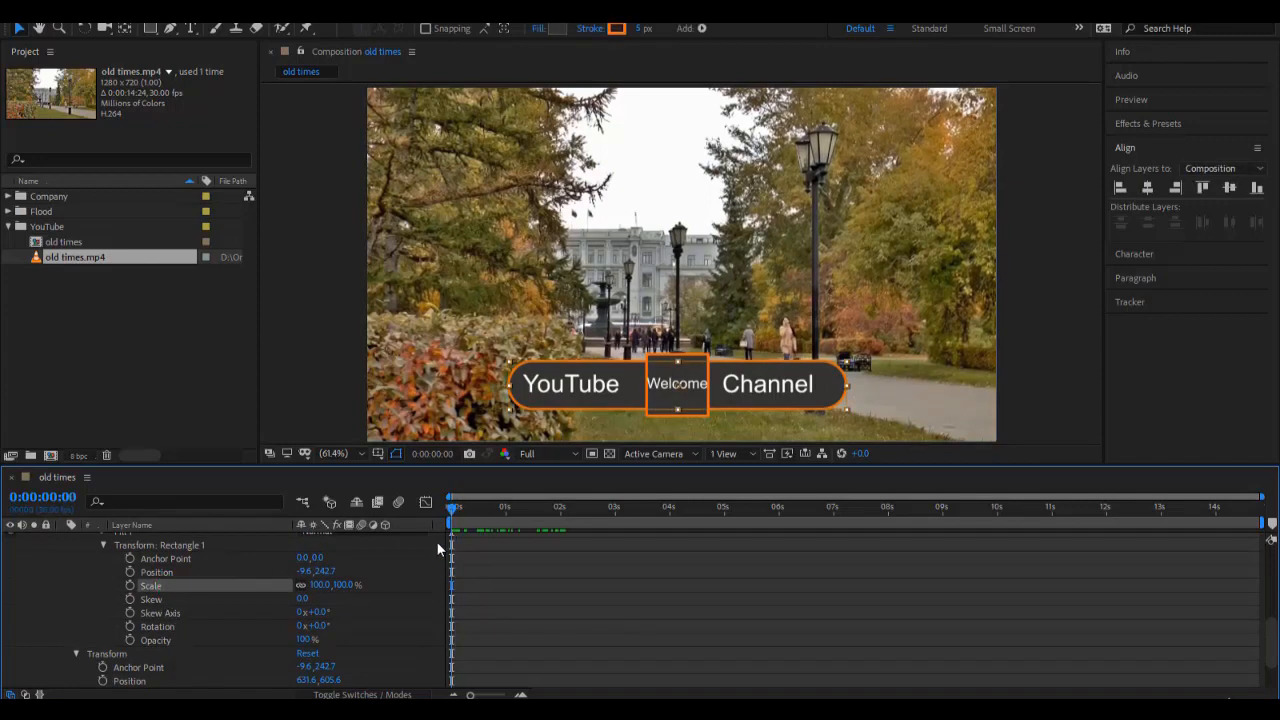
drag(451, 541, 531, 559)
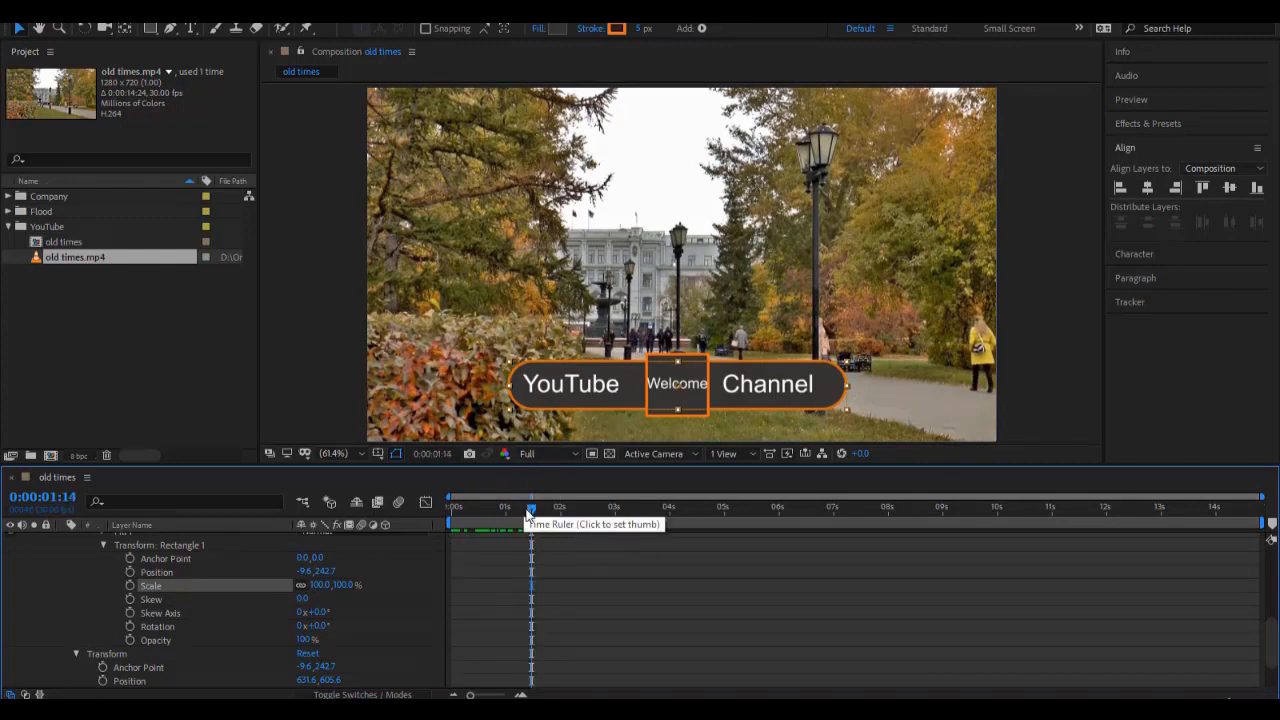
click(72, 500)
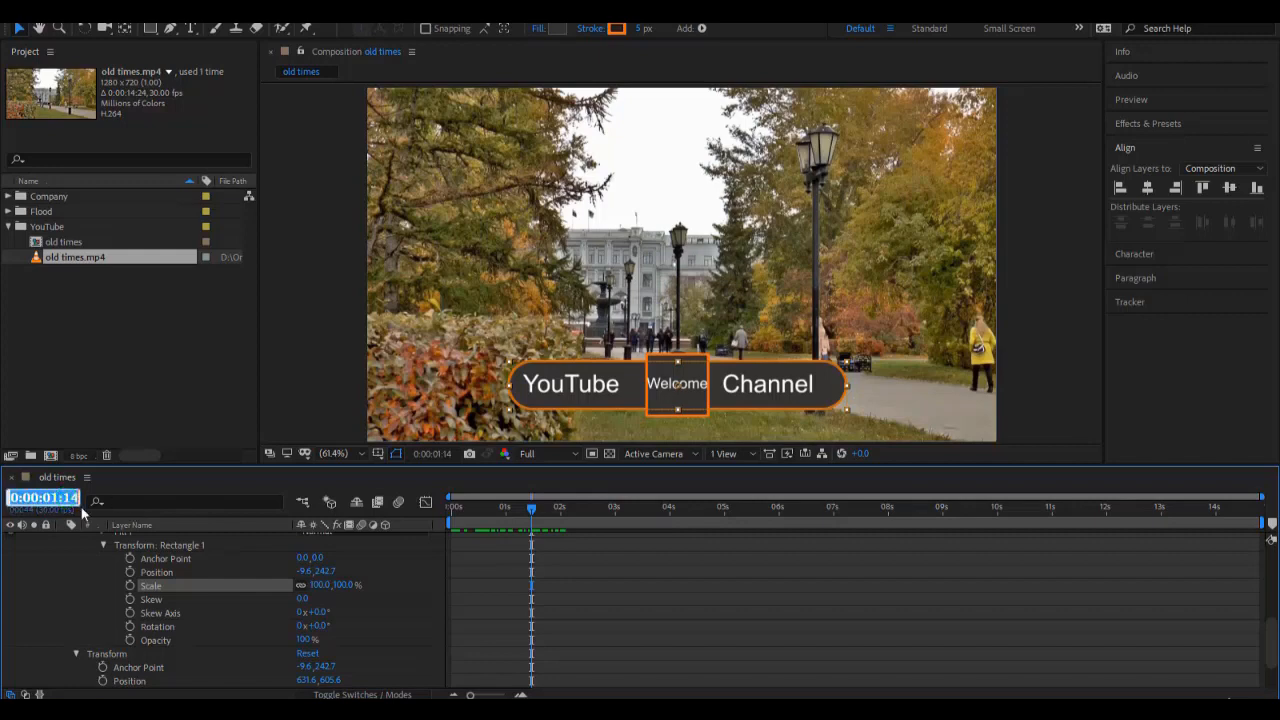
text(115)
key(Return)
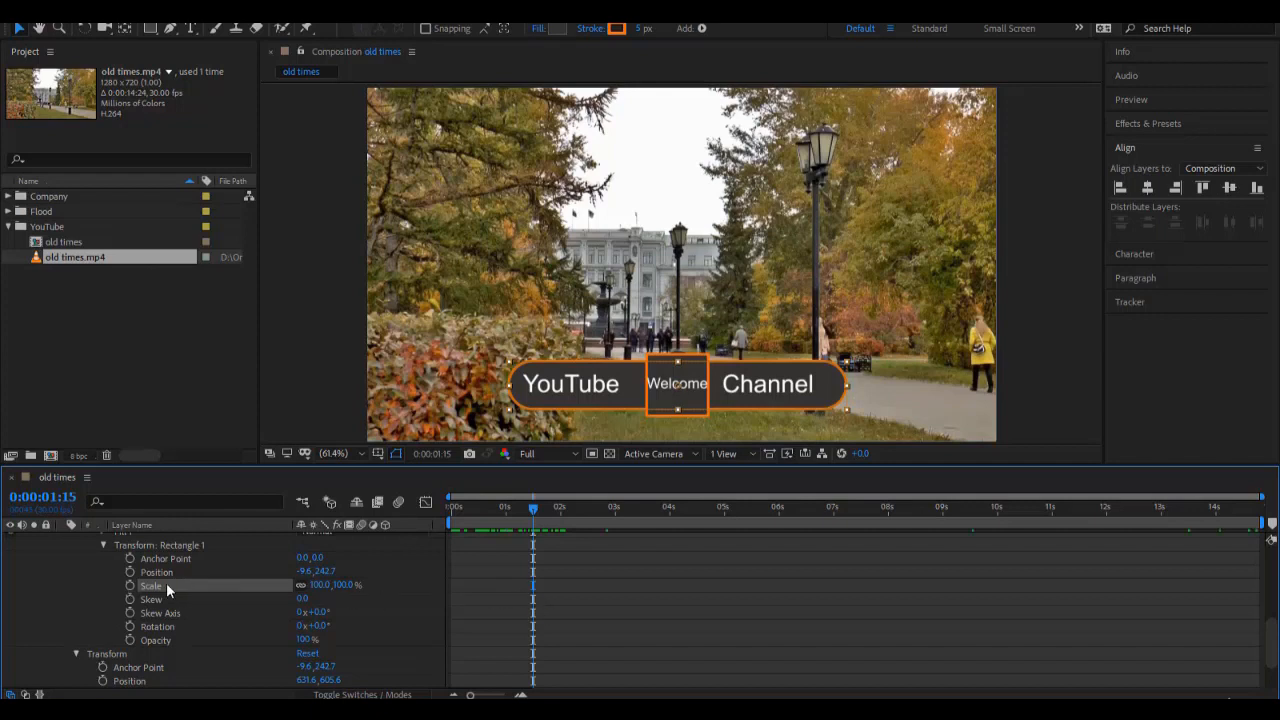
click(129, 586)
Set the Scale under Transform: Rectangle 1 of the BG layer to 0% at 0:00:01:00.
drag(533, 507, 505, 515)
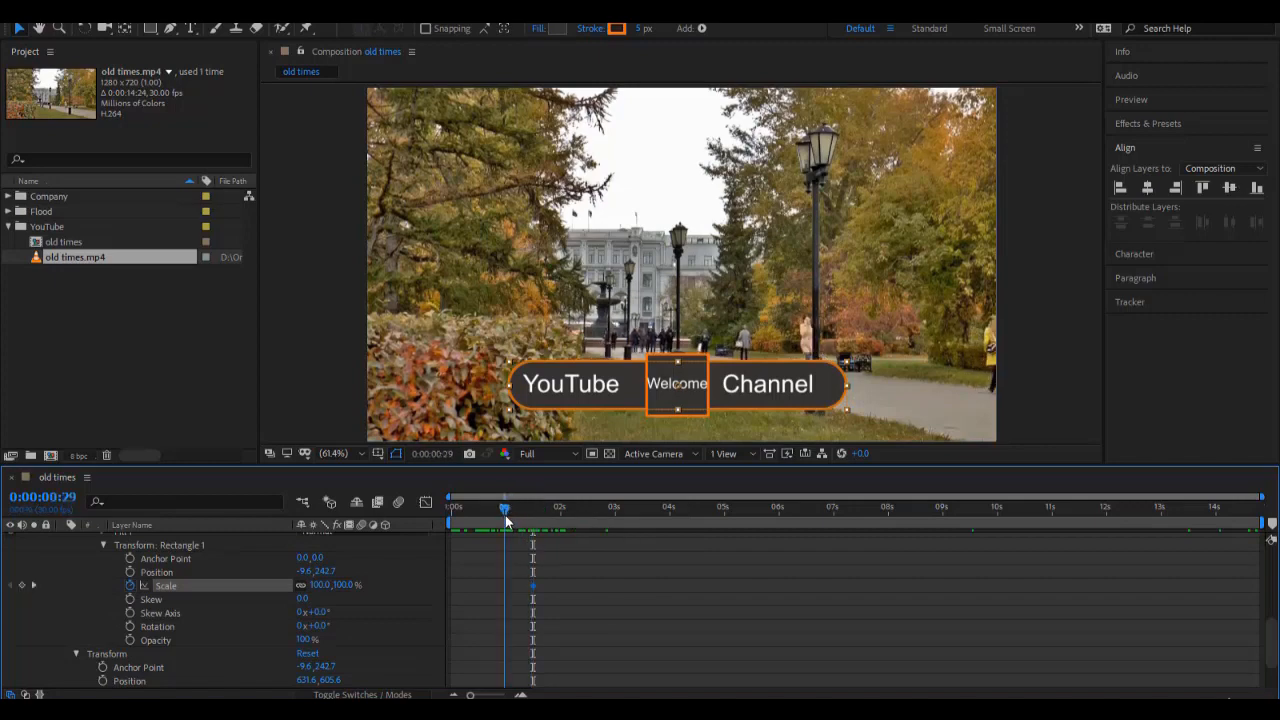
click(65, 500)
text(100)
key(Return)
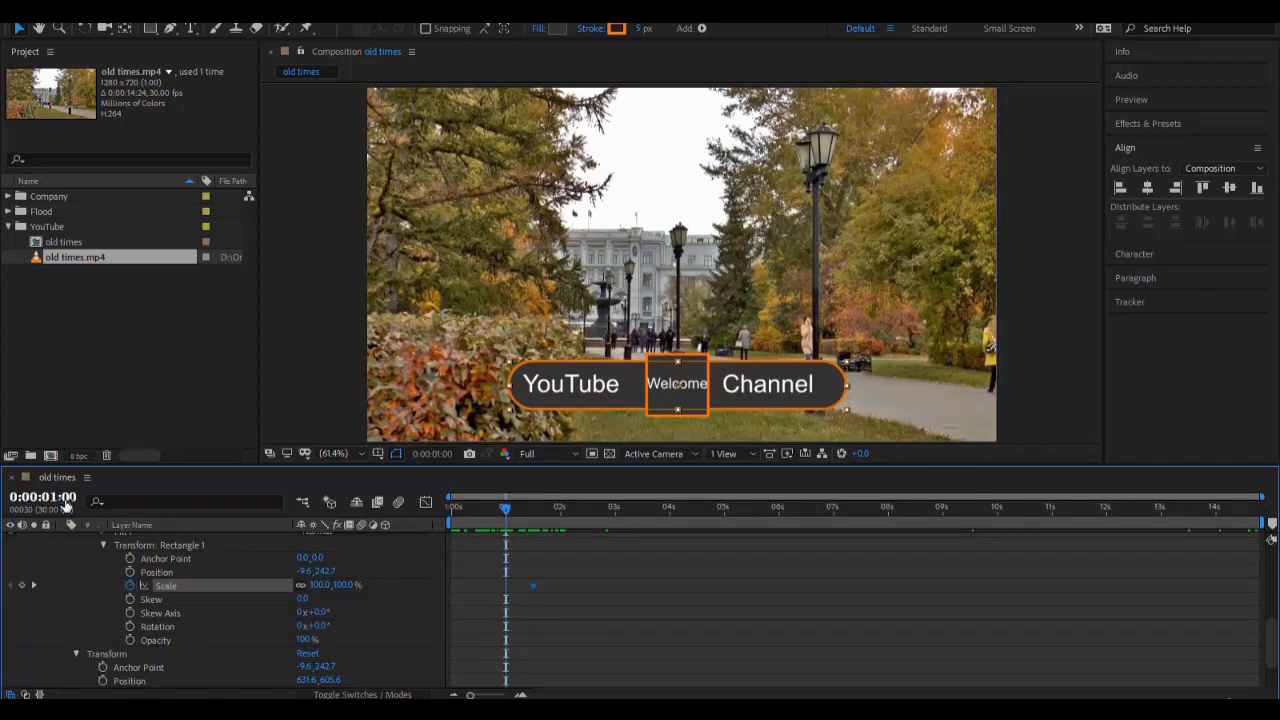
click(340, 585)
text(0)
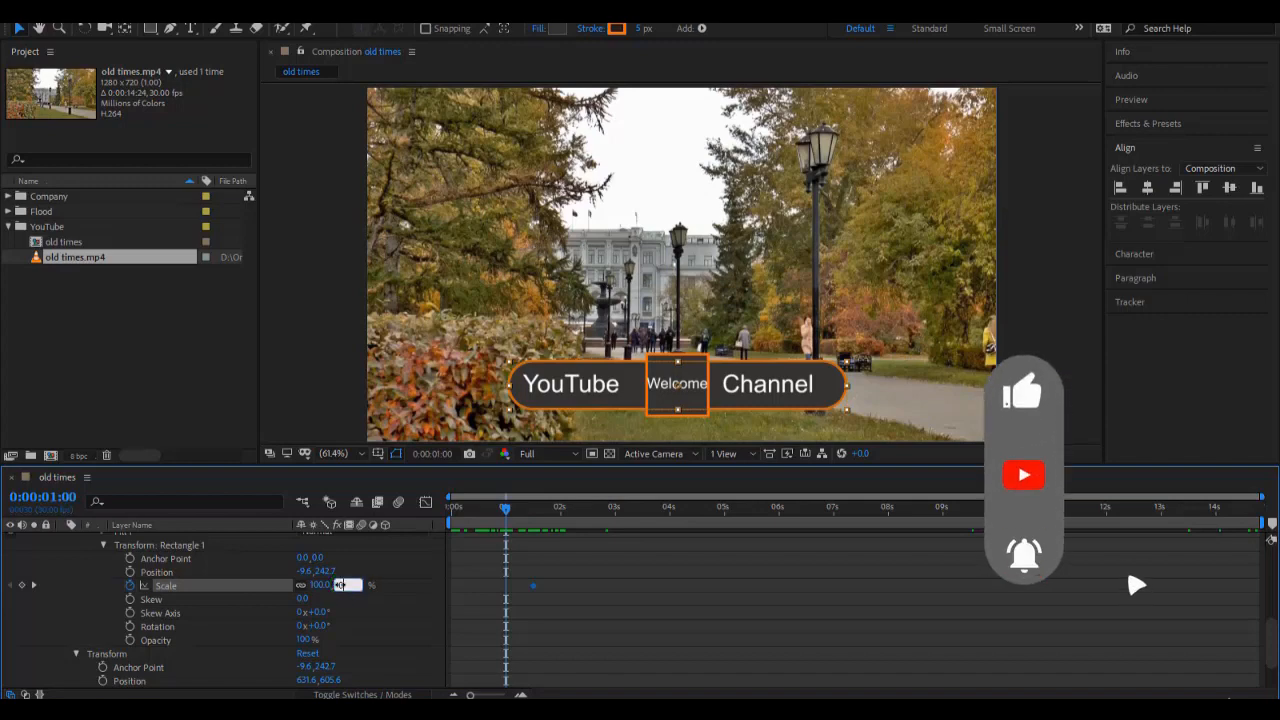
key(Return)
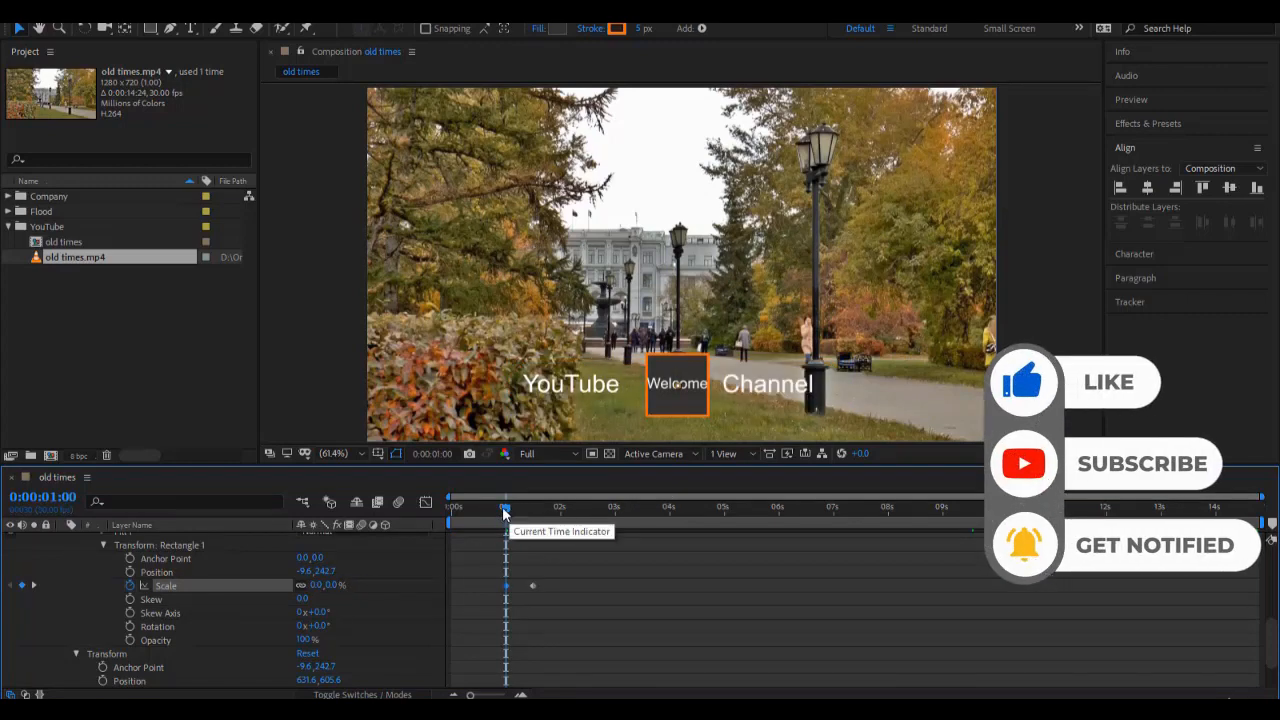
Try stretching the BG layer's own Transform Scale vertically to about 538% with the proportions unlinked.
drag(508, 508, 613, 542)
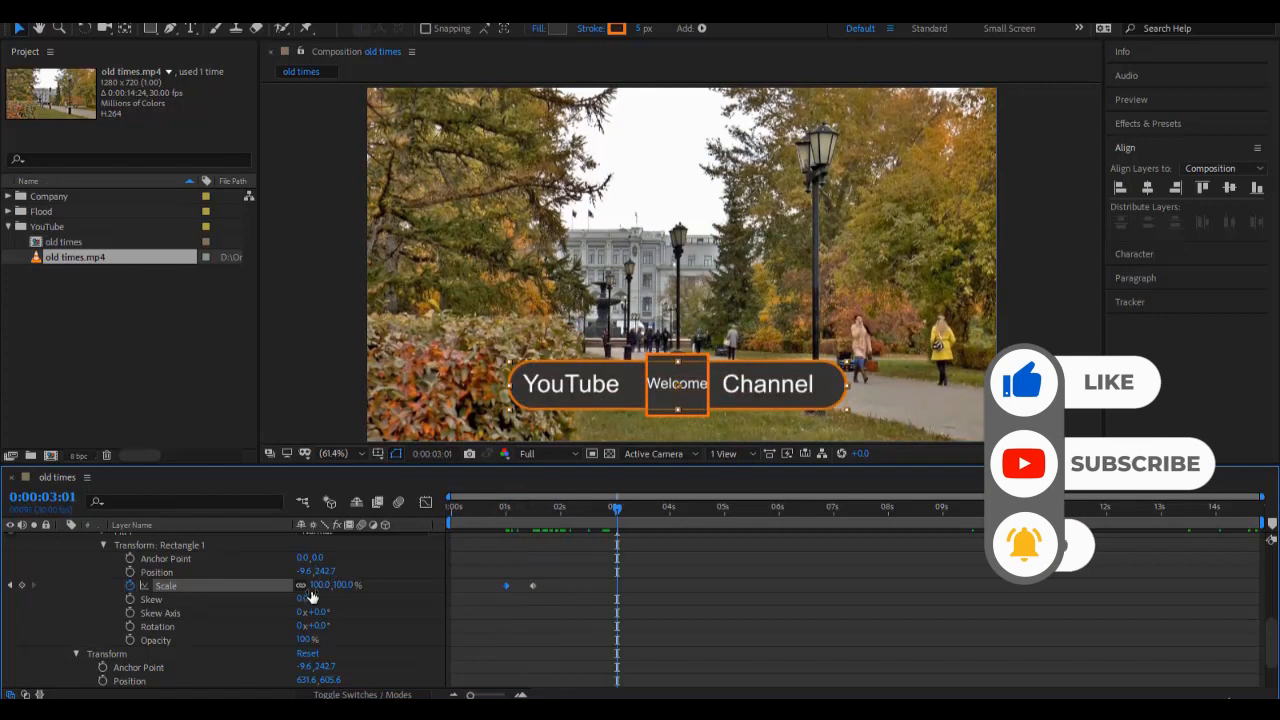
scroll(290, 614, down, 2)
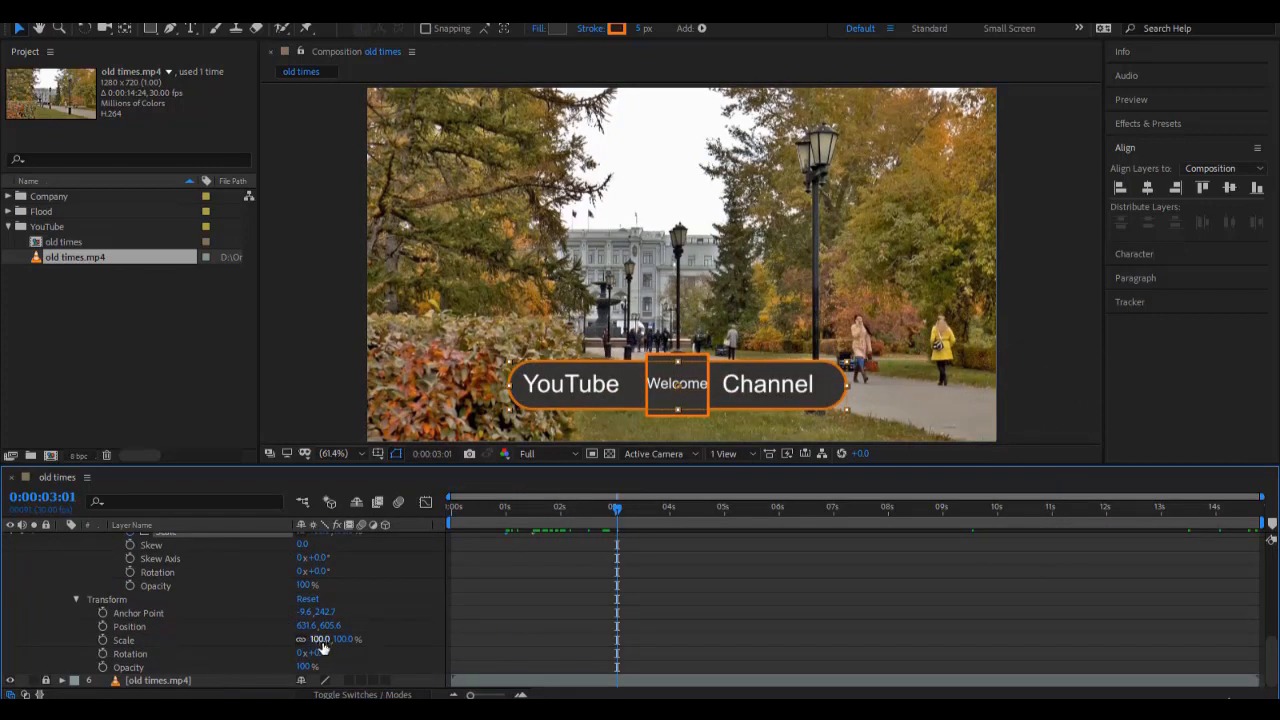
click(301, 639)
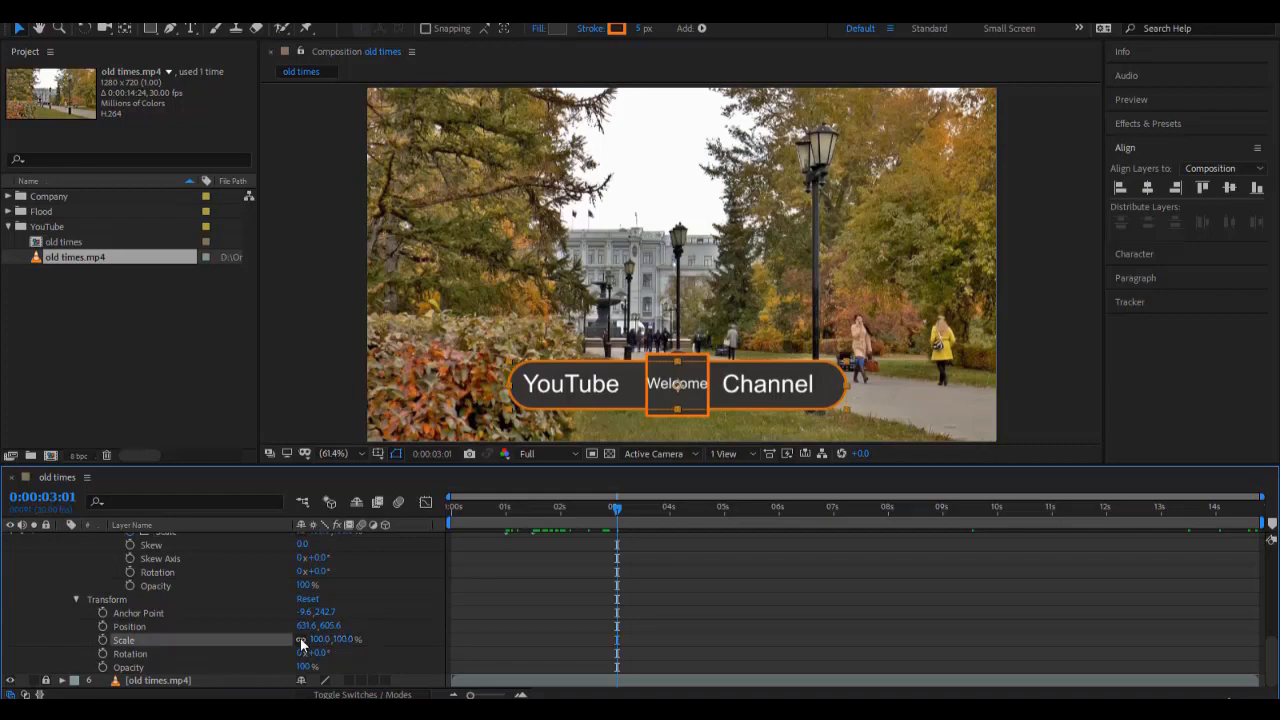
click(340, 641)
drag(340, 641, 642, 594)
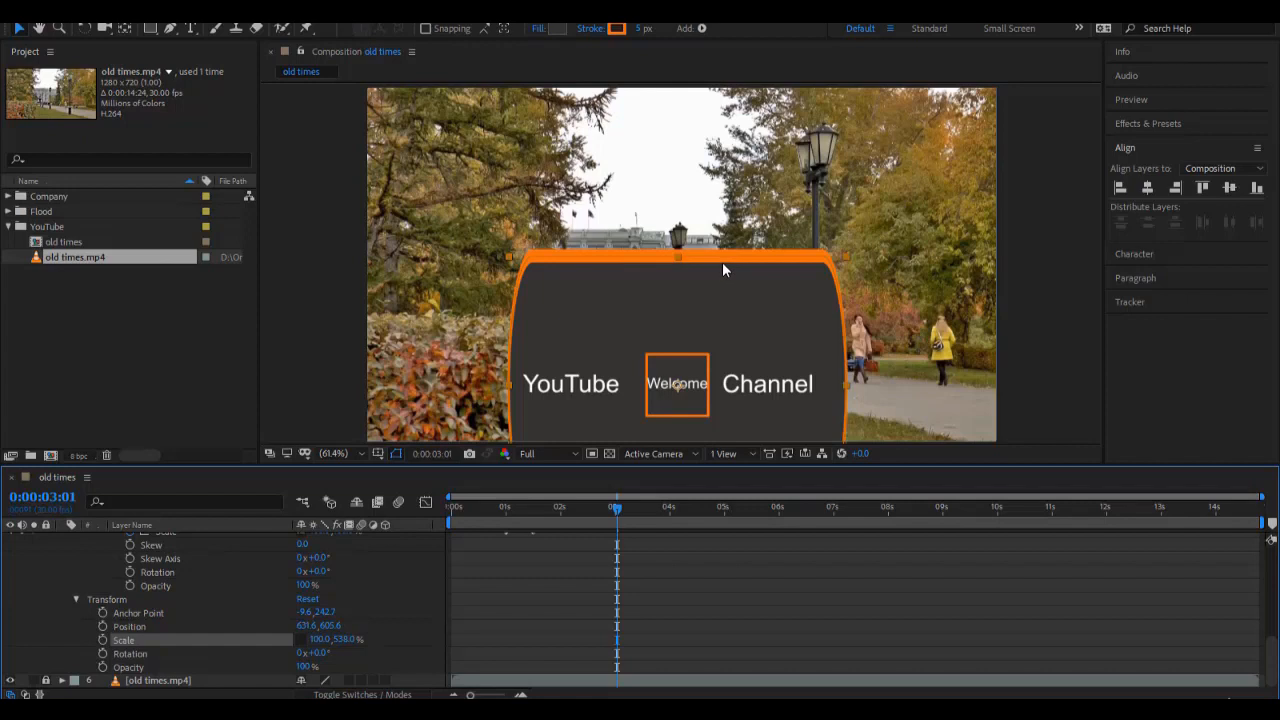
key(ctrl+z)
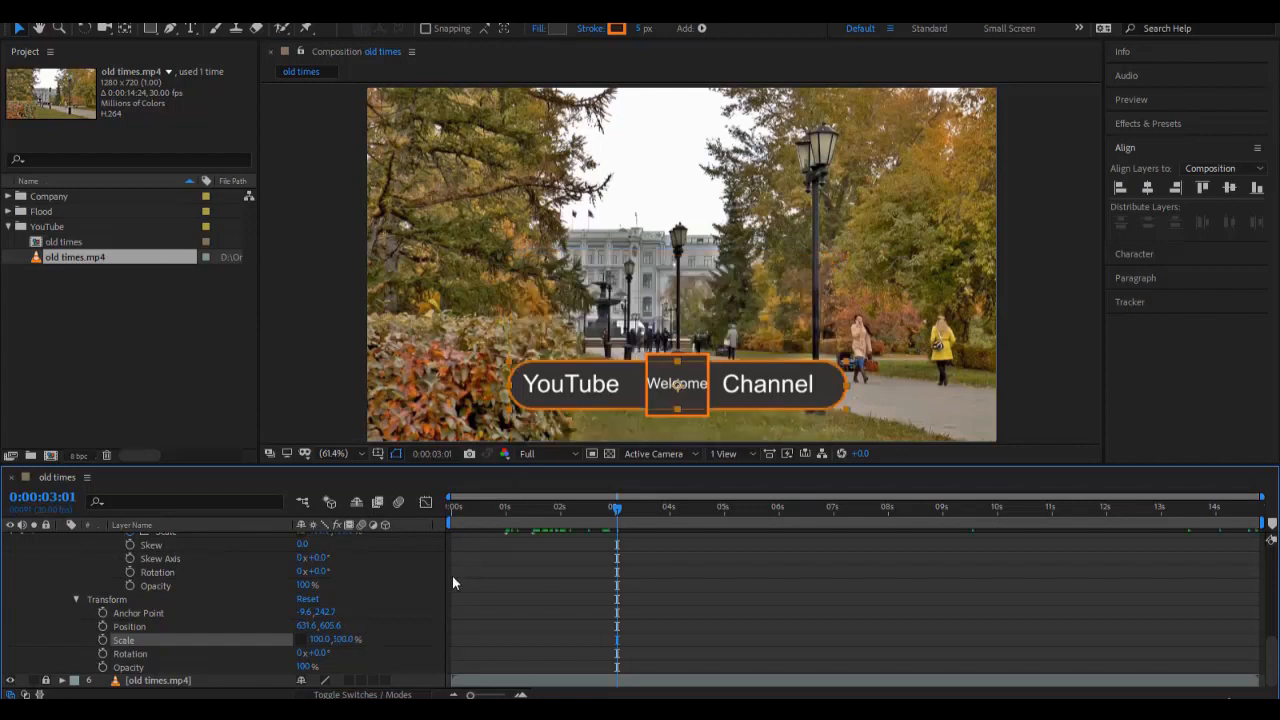
click(304, 641)
click(75, 600)
Preview the BG bar's scale animation from the start of the composition.
drag(615, 508, 447, 537)
key(space)
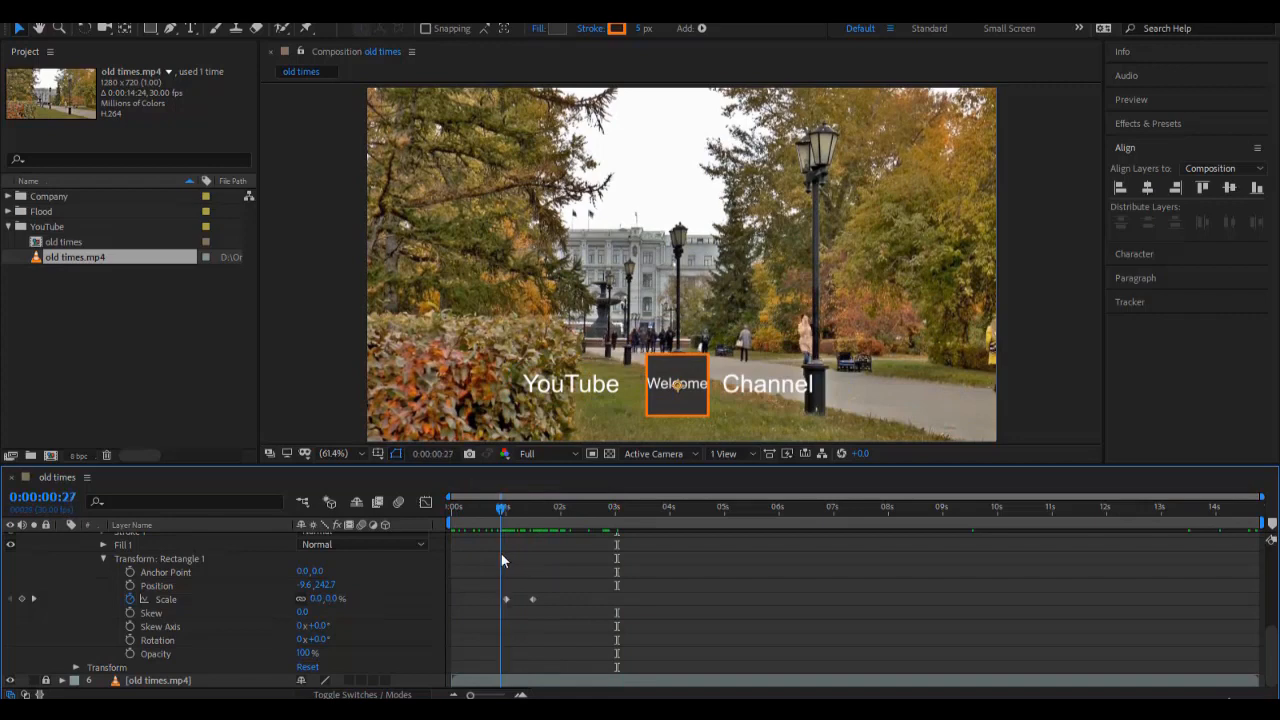
key(Page_Up)
key(Page_Up)
key(Page_Up)
key(Page_Up)
key(Page_Up)
Add a Roundness keyframe of 0 to the BG layer's Rectangle Path 1 at 0:00:01:00.
key(k)
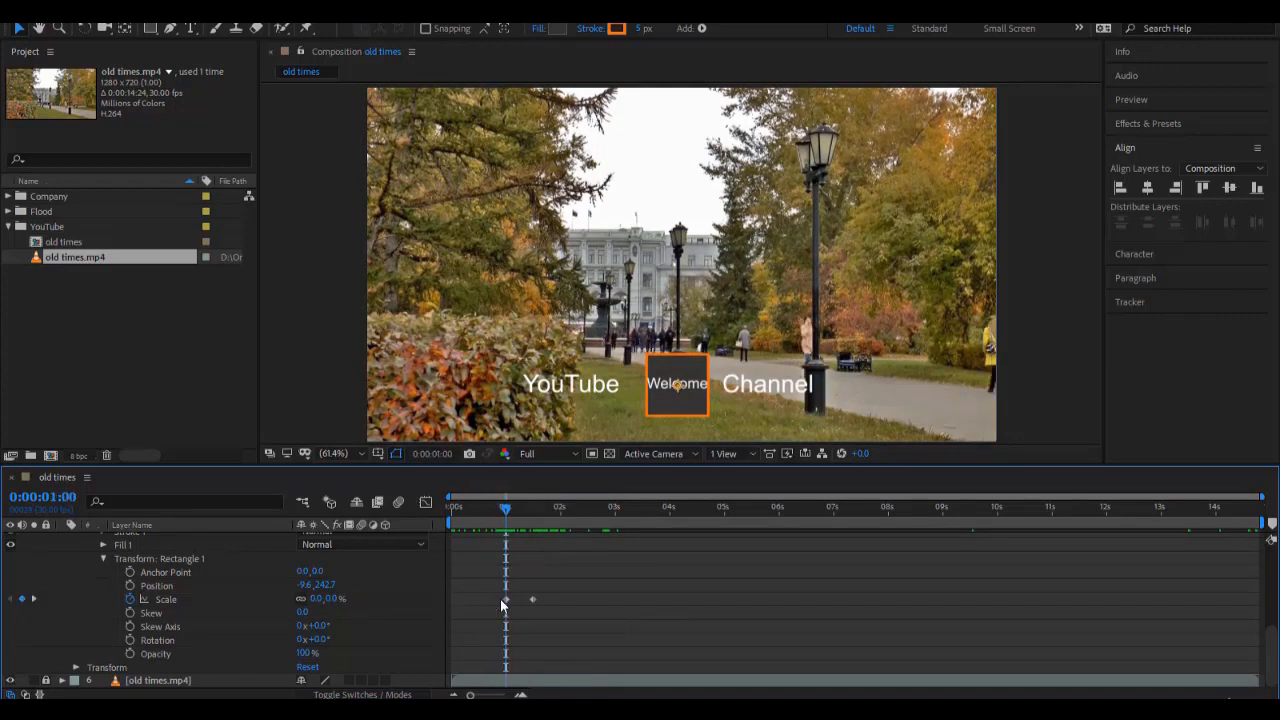
scroll(514, 590, up, 3)
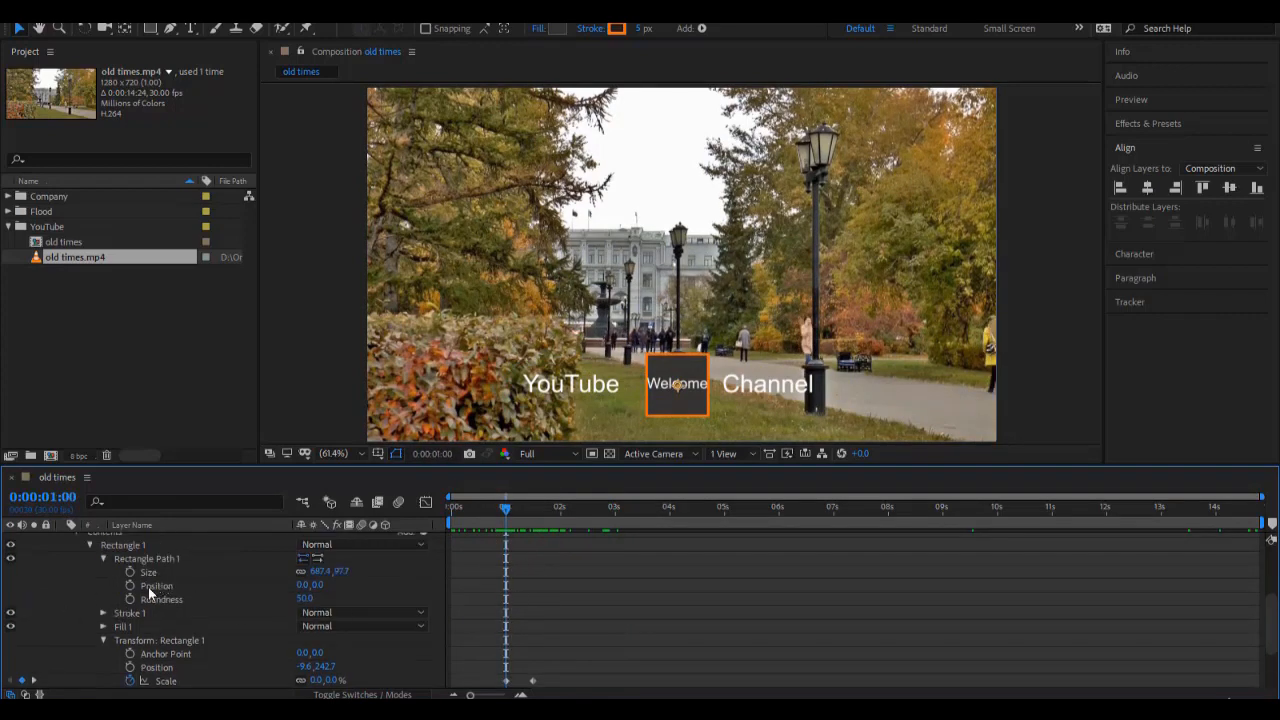
click(130, 597)
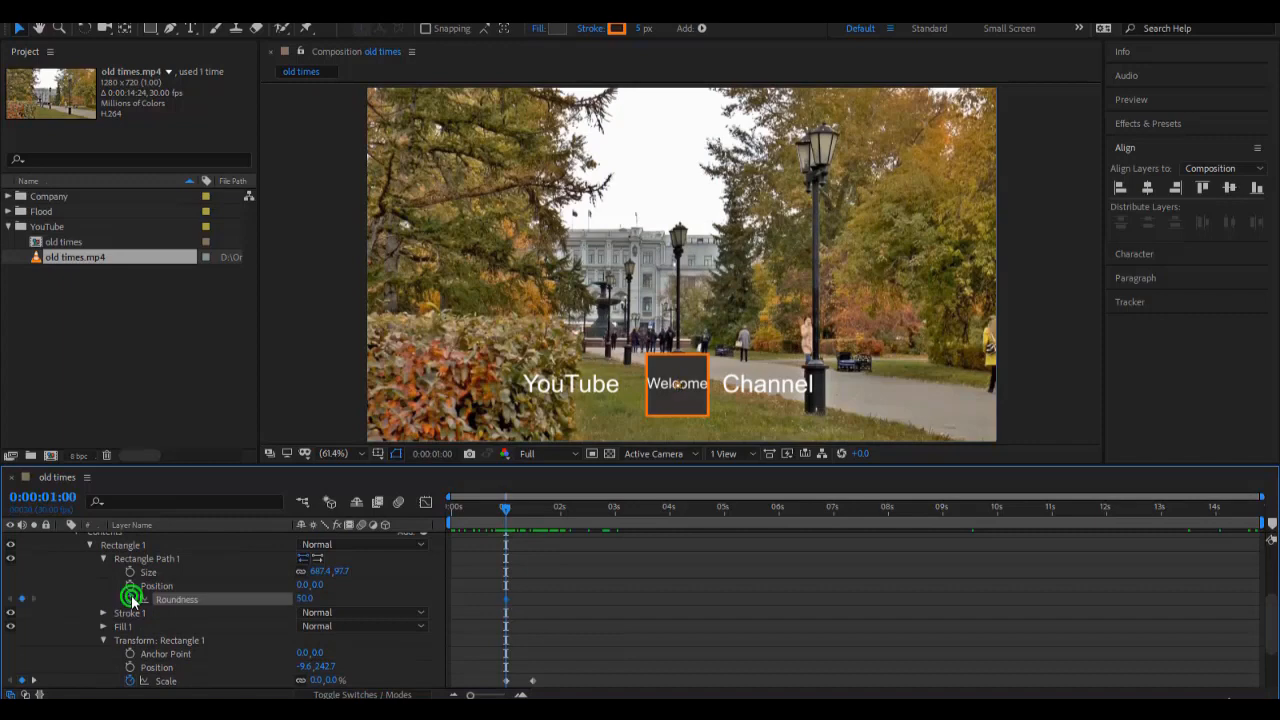
click(304, 599)
text(0)
key(Return)
Set the Roundness of the BG layer's Rectangle Path 1 to 50 at 0:00:01:15.
key(k)
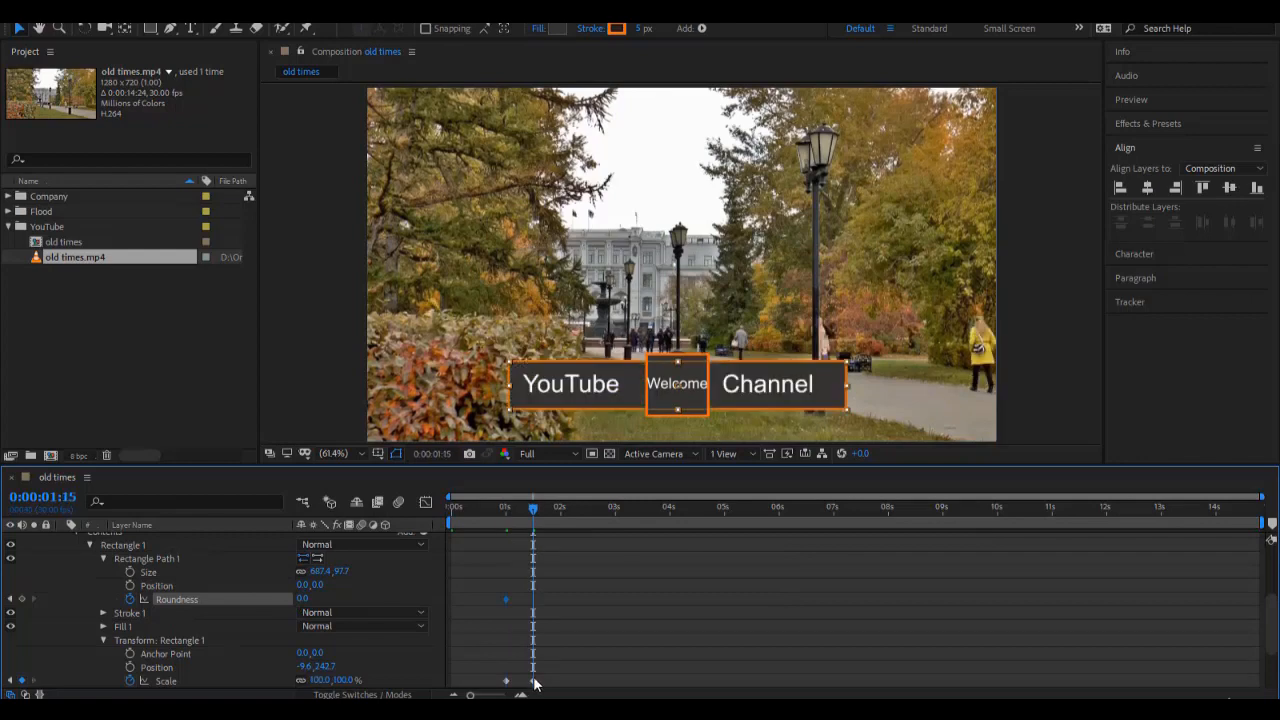
click(298, 599)
text(50)
key(Return)
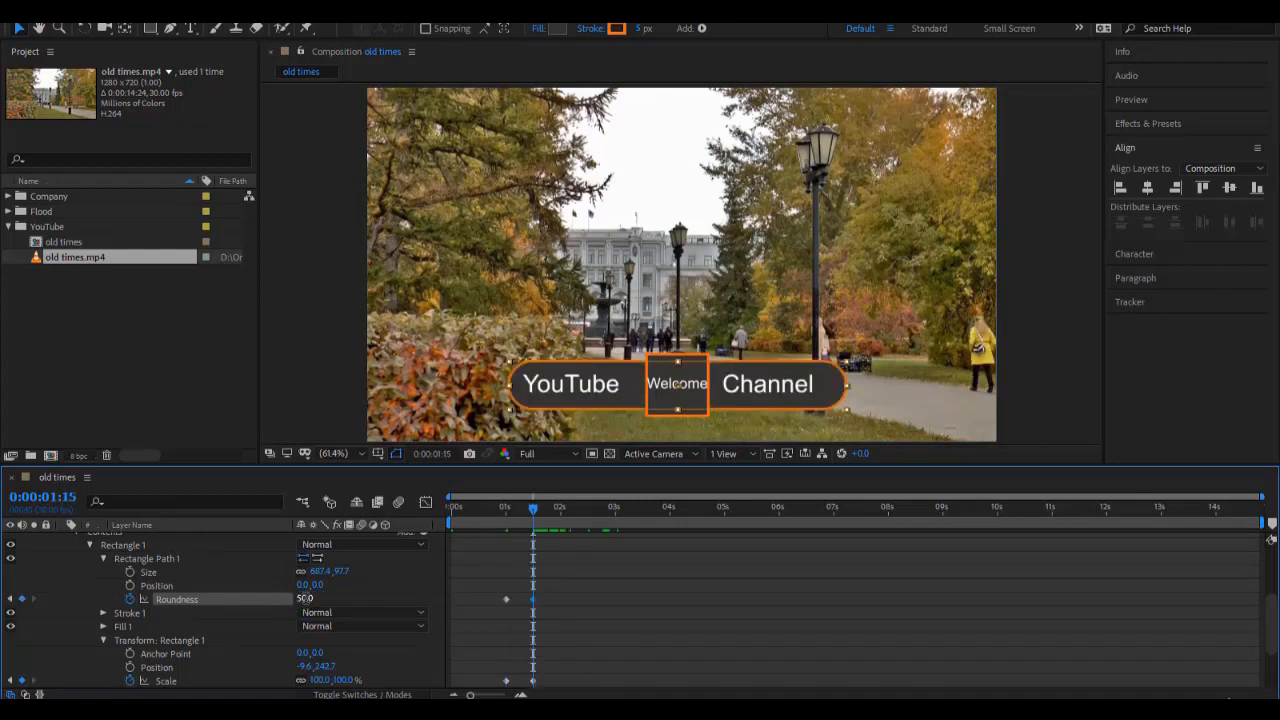
Delay both Roundness keyframes of the BG layer so the rounding begins just before the Scale keyframe at 0:00:01:15, and preview the motion.
mouse_move(532, 510)
mouse_down()
mouse_move(518, 510)
mouse_move(532, 512)
mouse_up()
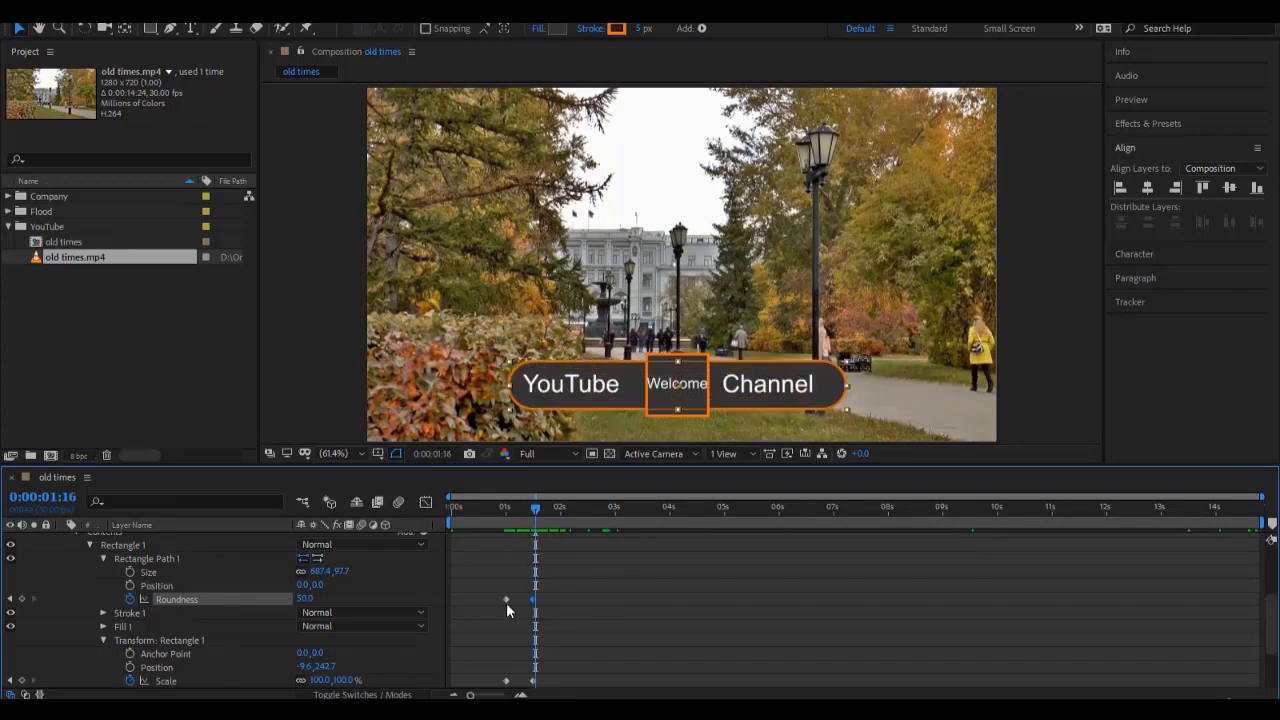
drag(480, 588, 548, 605)
right_click(532, 598)
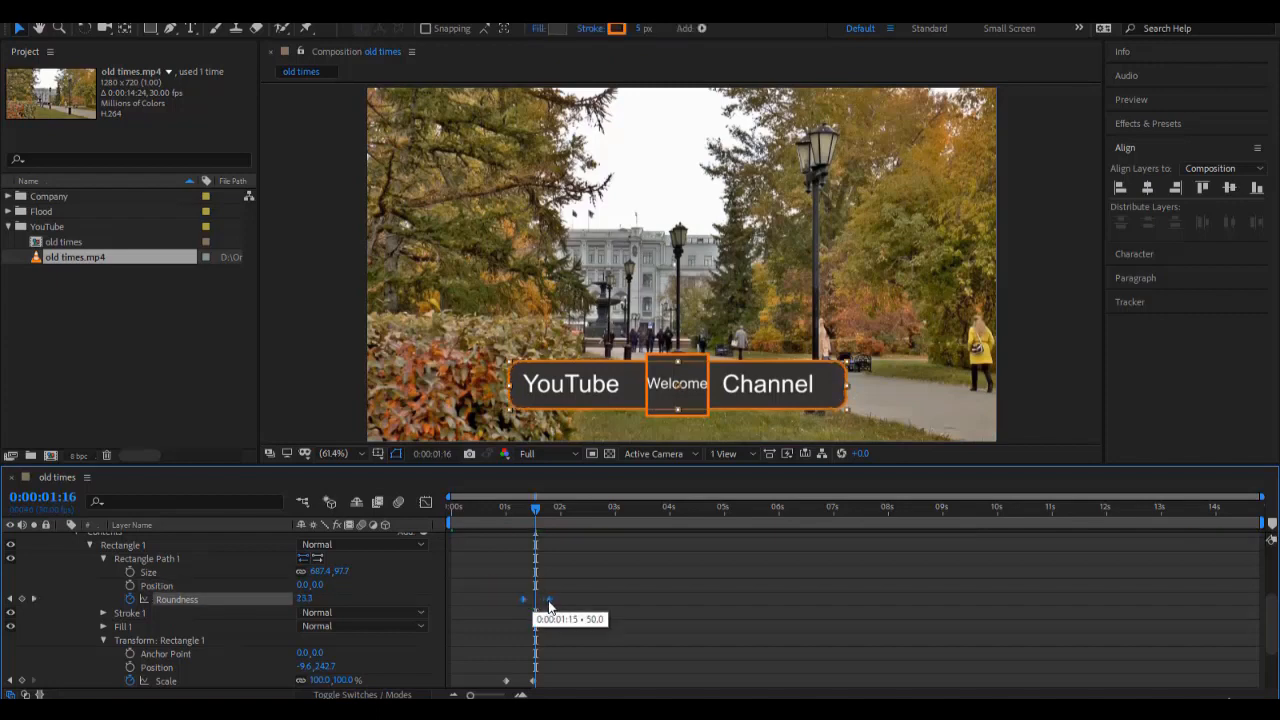
click(500, 516)
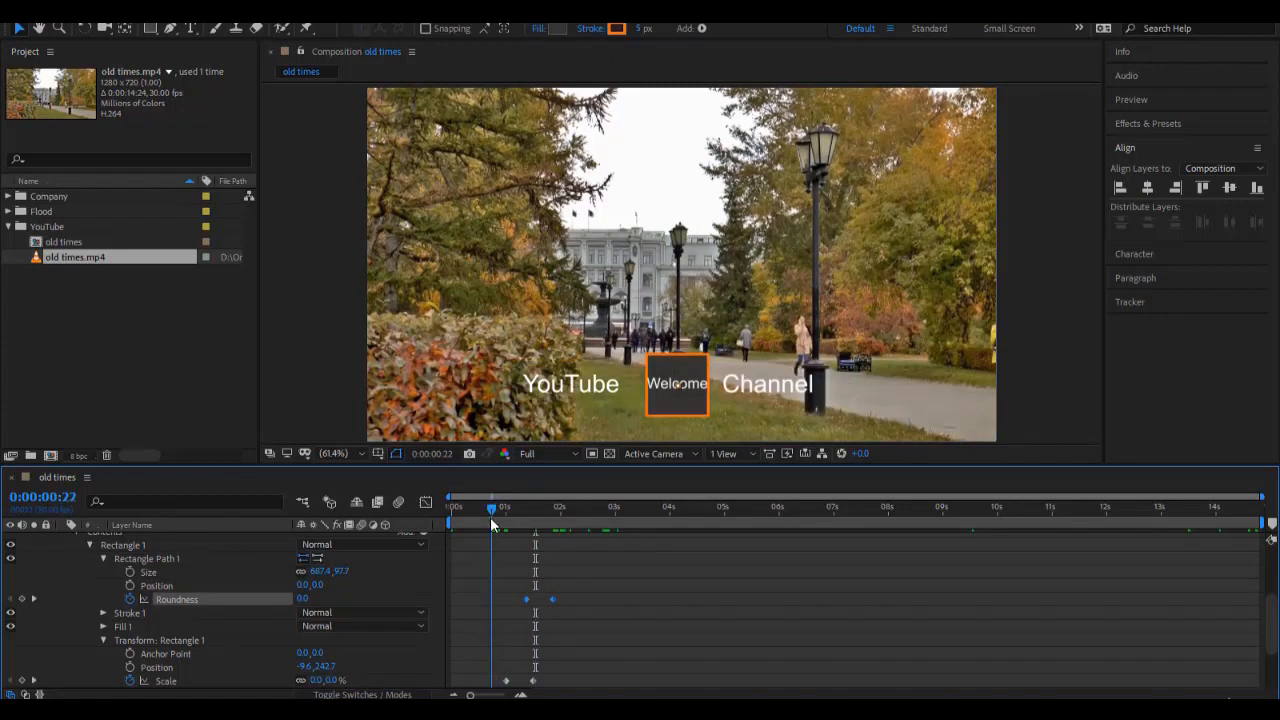
drag(500, 535, 585, 558)
click(691, 580)
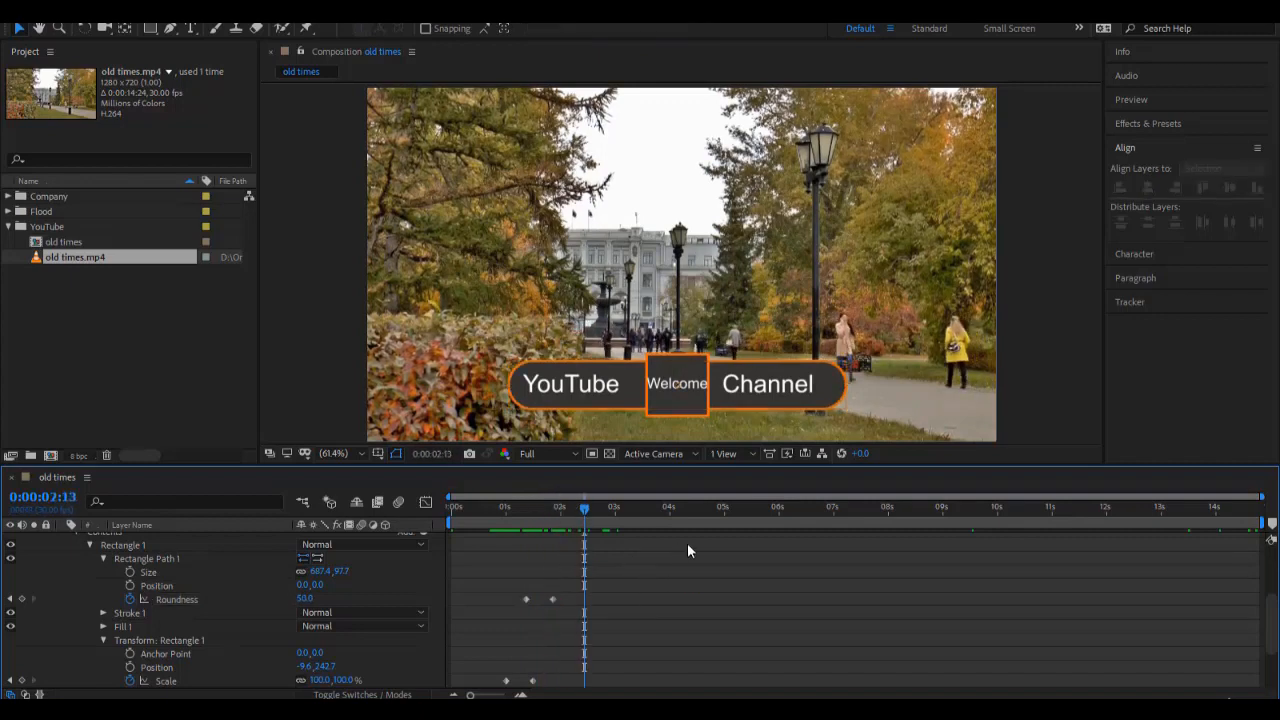
Set the Roundness of the Square layer's Rectangle Path 1 to 25.
click(676, 407)
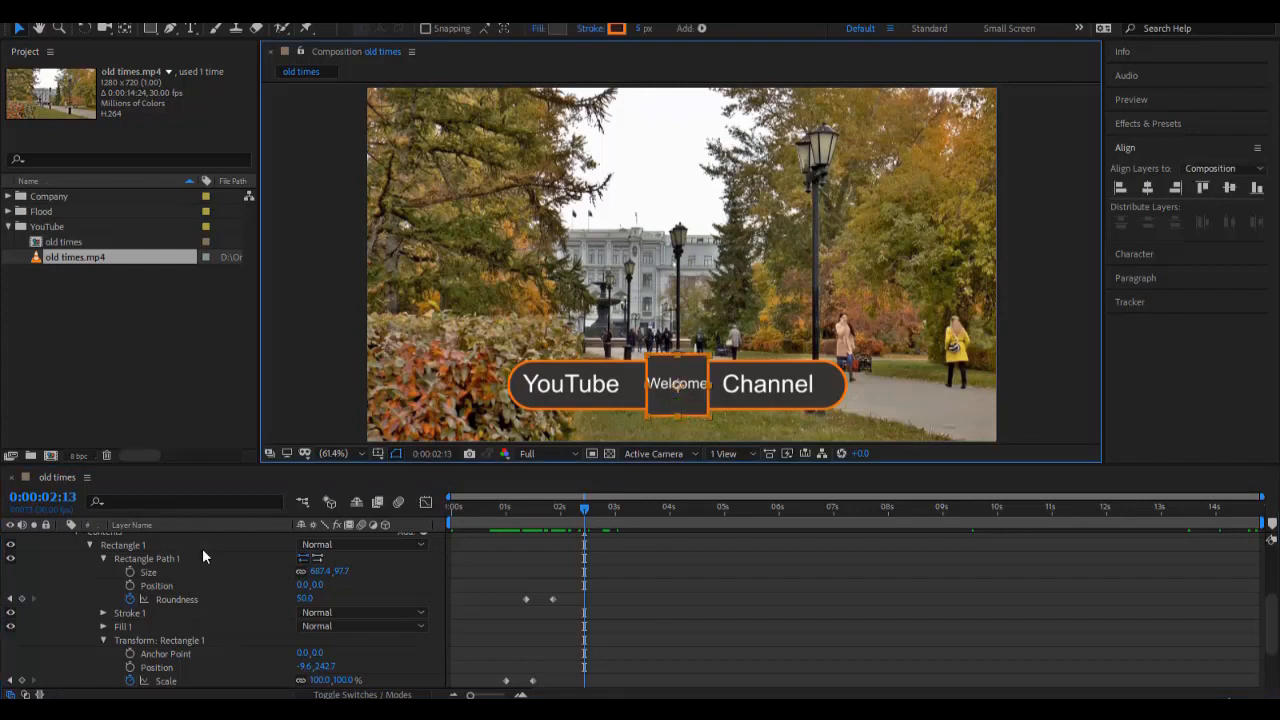
scroll(202, 548, up, 3)
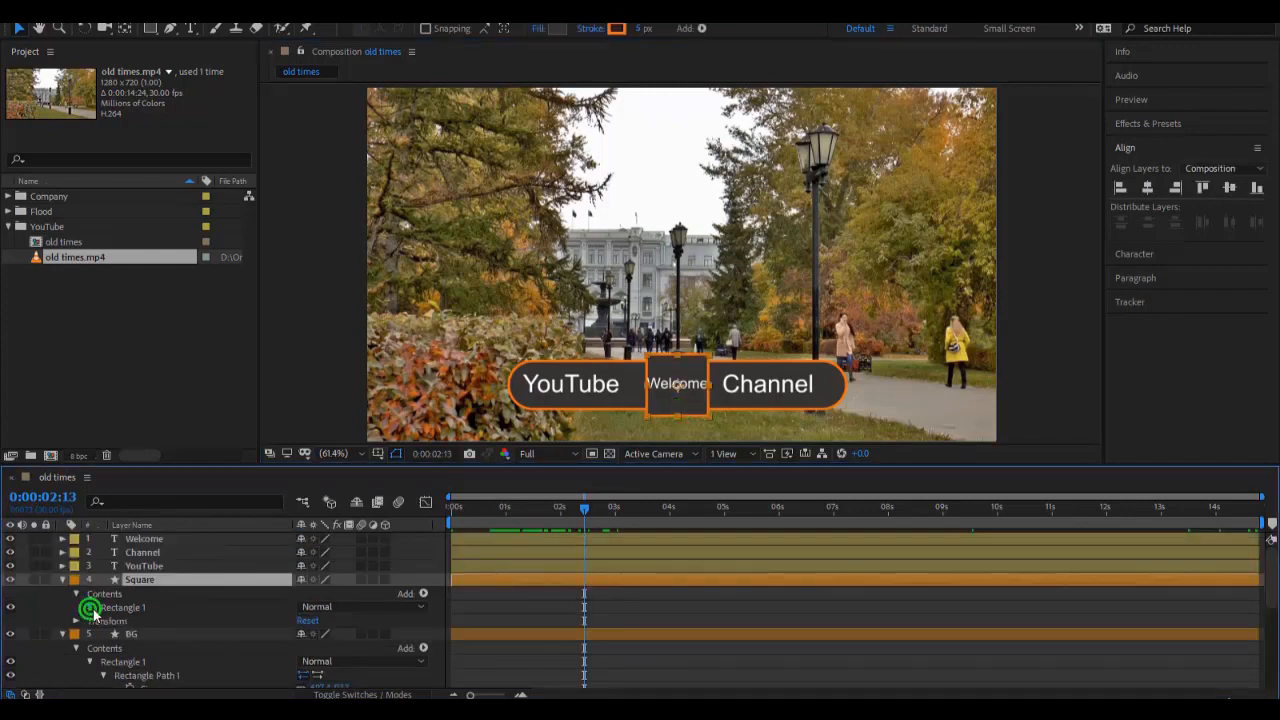
click(89, 607)
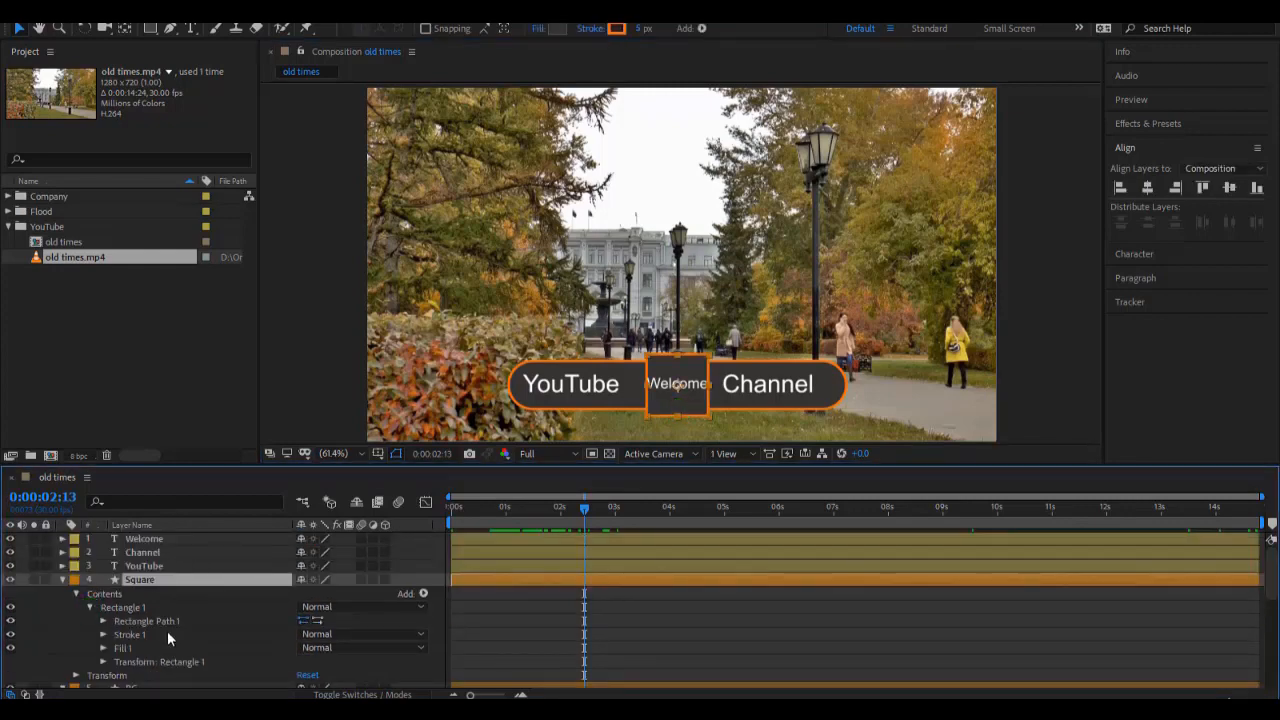
click(103, 621)
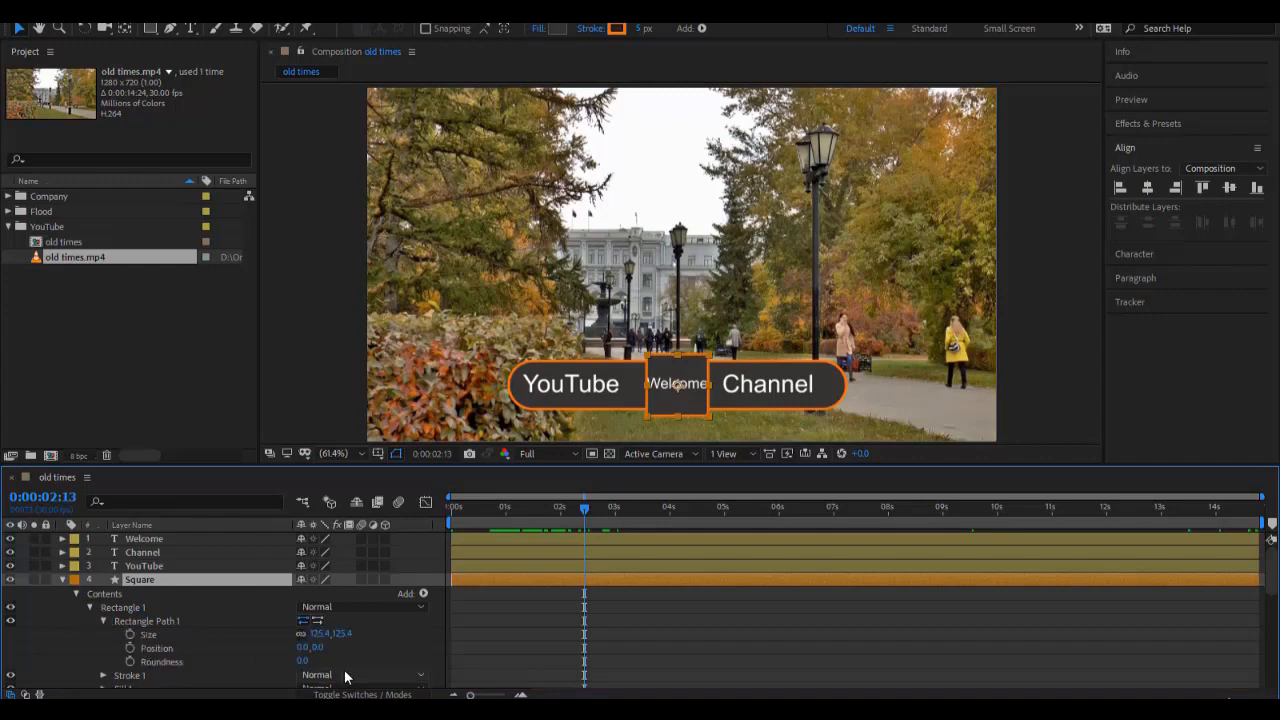
click(299, 662)
text(25)
key(Return)
Set the Rotation under Transform: Rectangle 1 of the Square layer to 45°.
scroll(96, 593, down, 3)
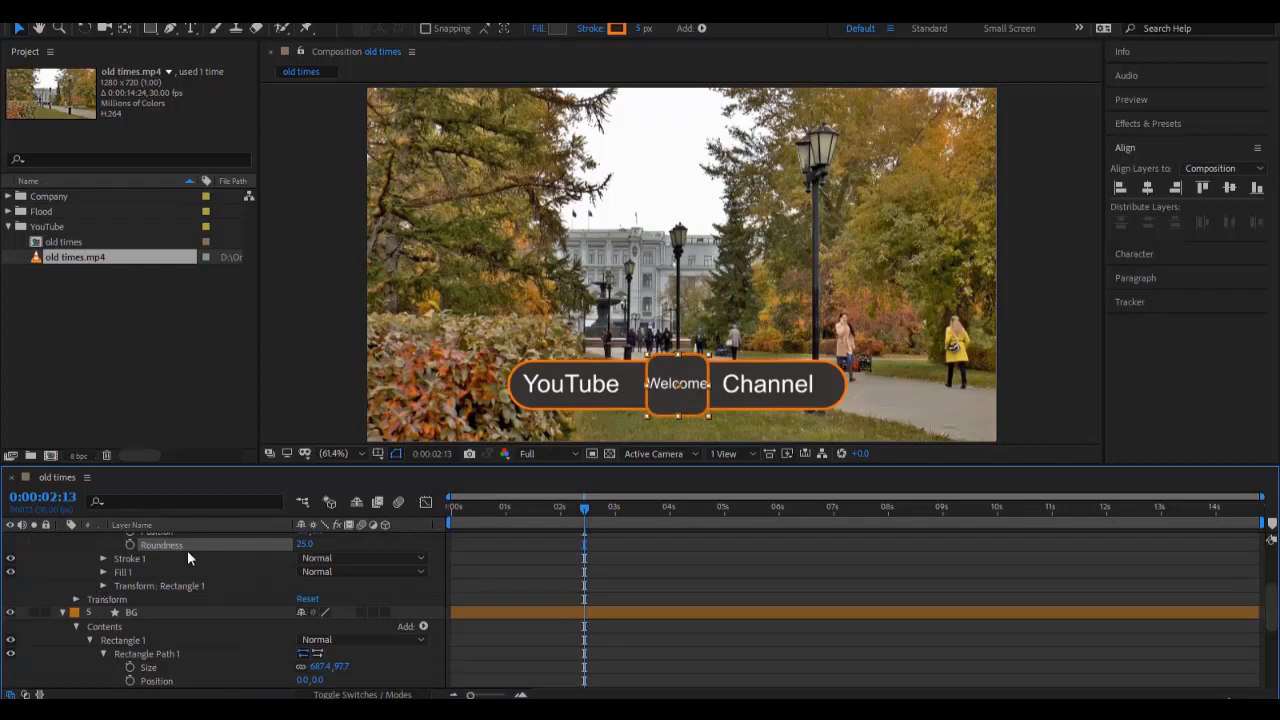
click(142, 586)
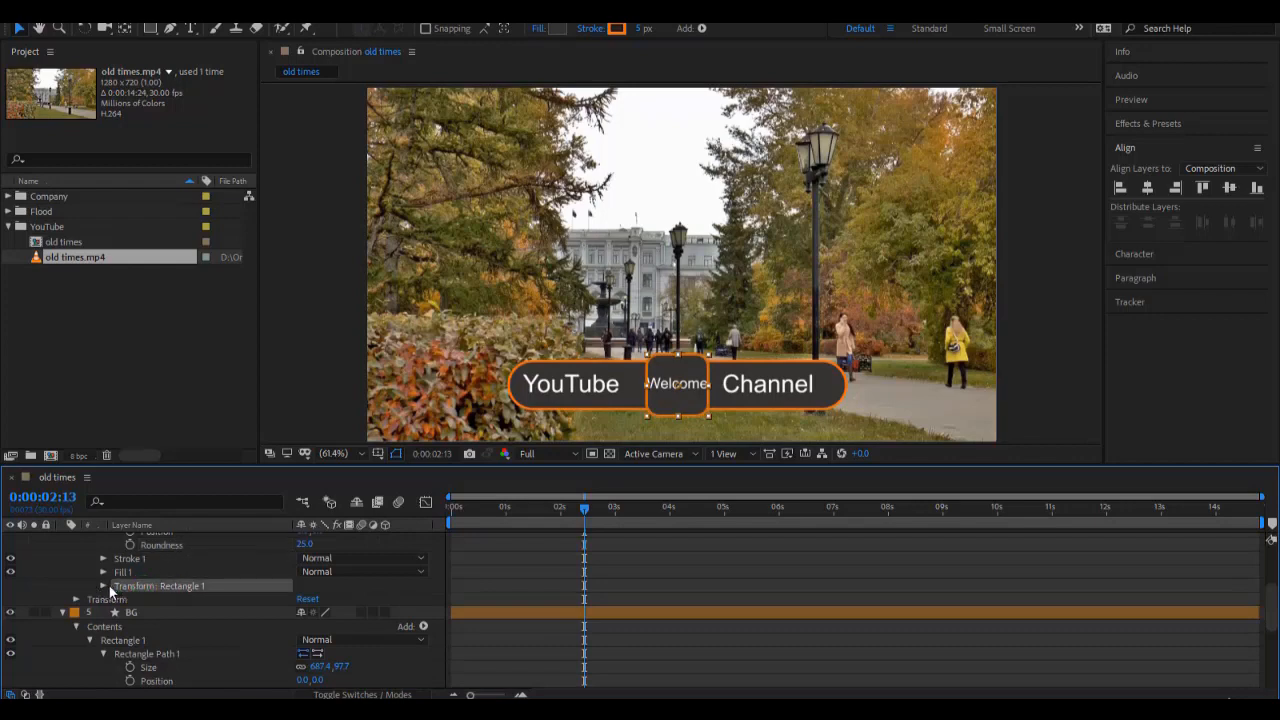
click(102, 585)
scroll(200, 660, down, 1)
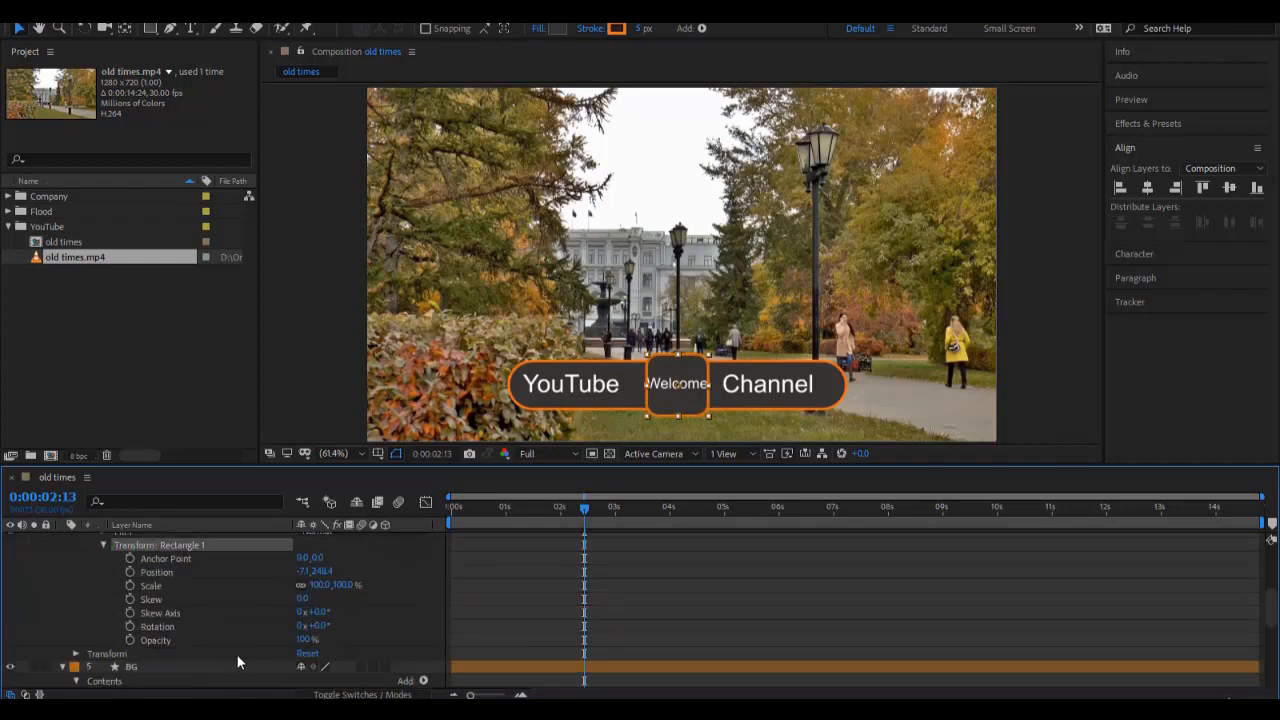
click(314, 627)
text(45)
key(Return)
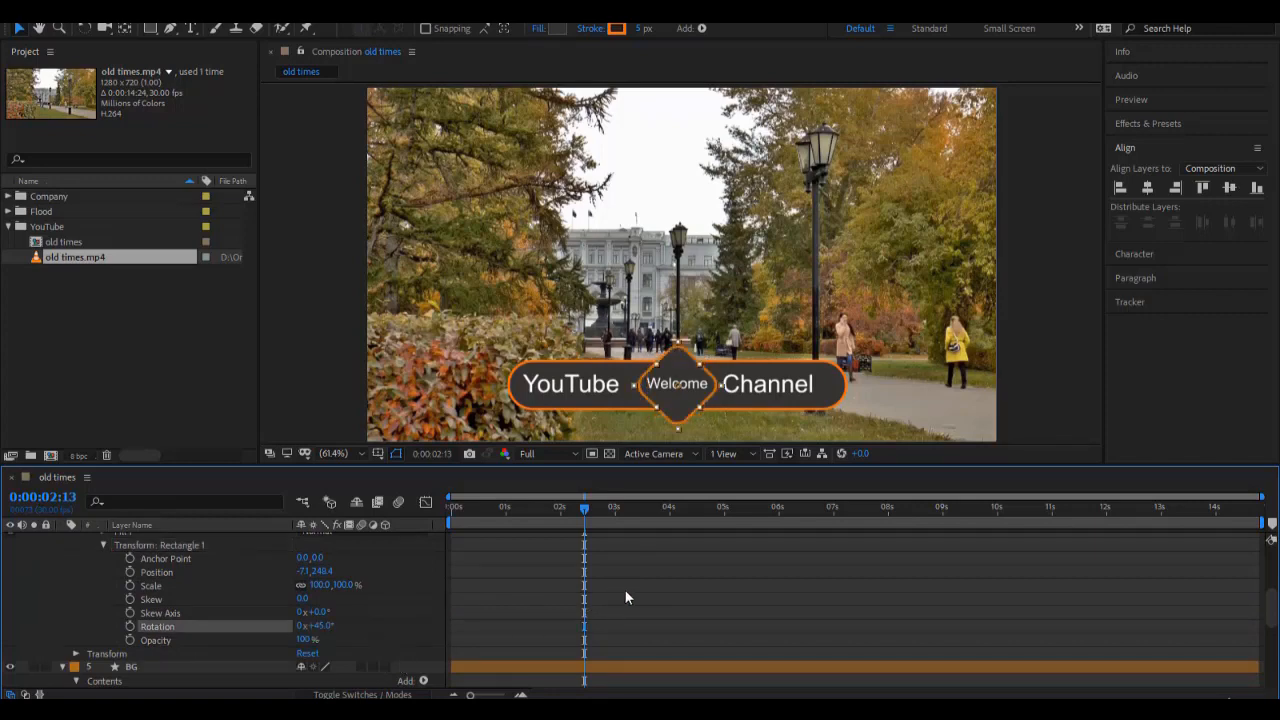
Add a Rotation keyframe under the Square layer's Transform: Rectangle 1 at 0:00:01:00.
scroll(625, 597, down, 3)
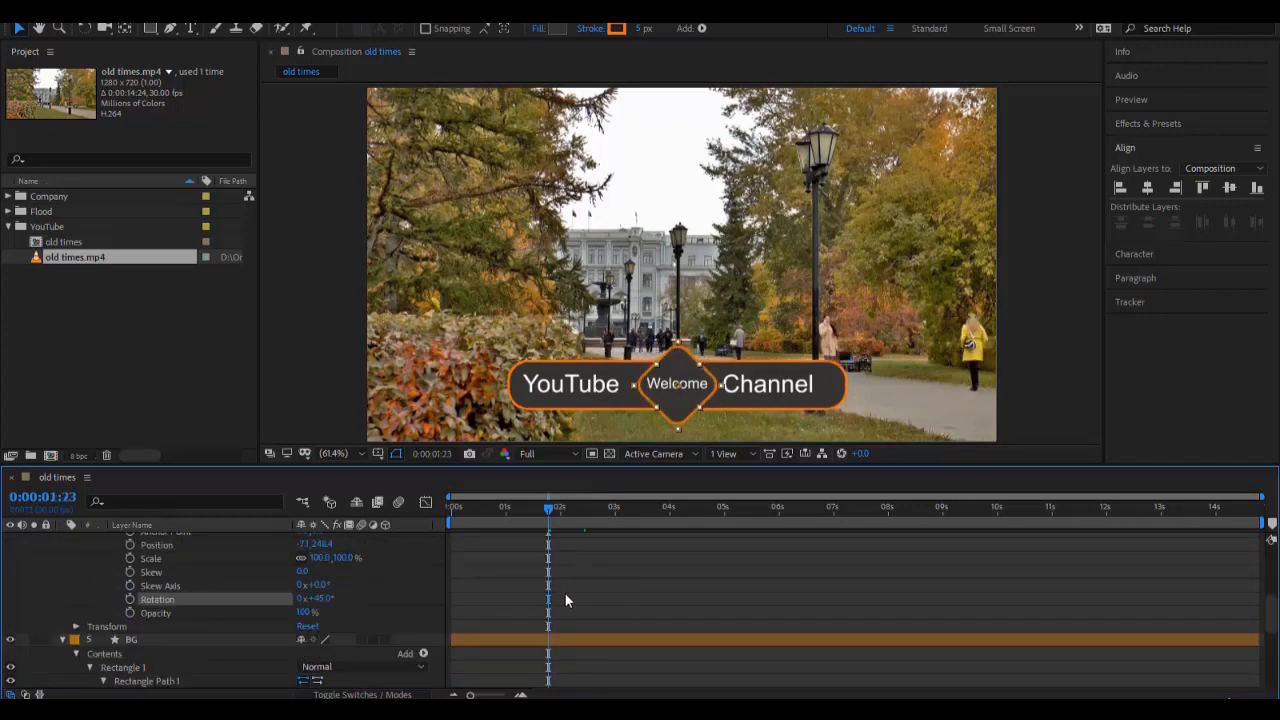
click(62, 502)
text(100)
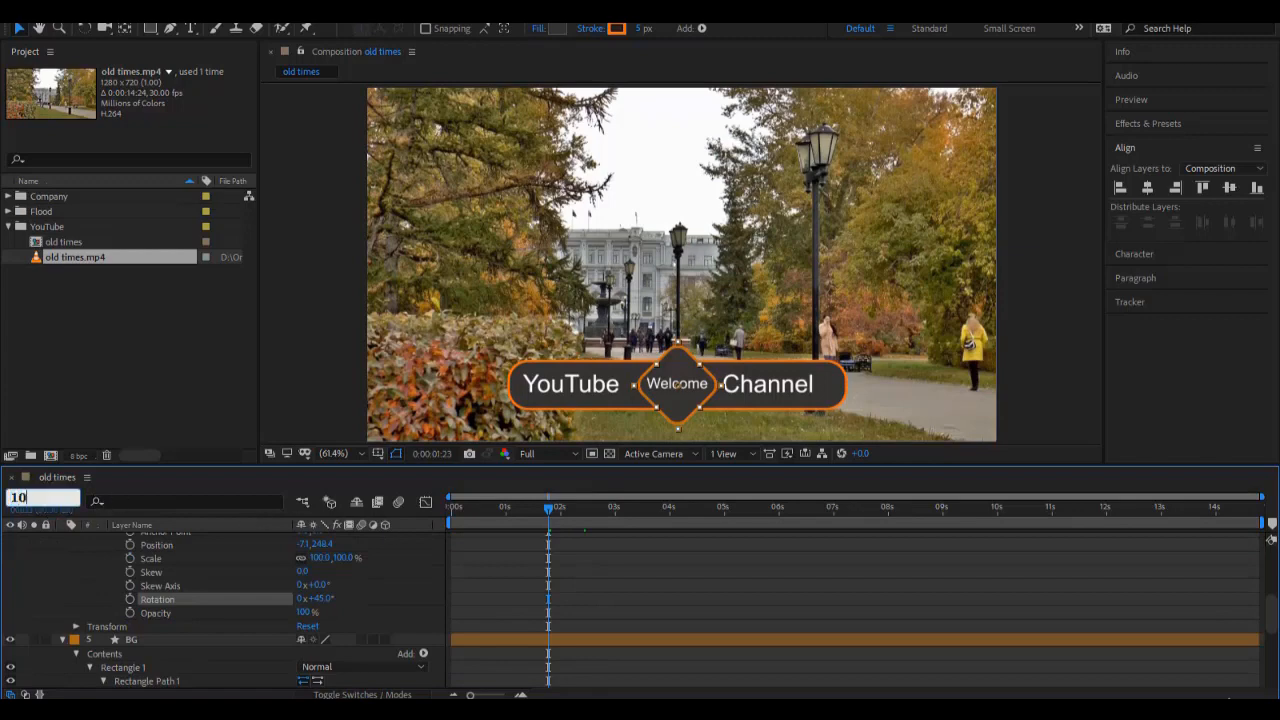
key(Return)
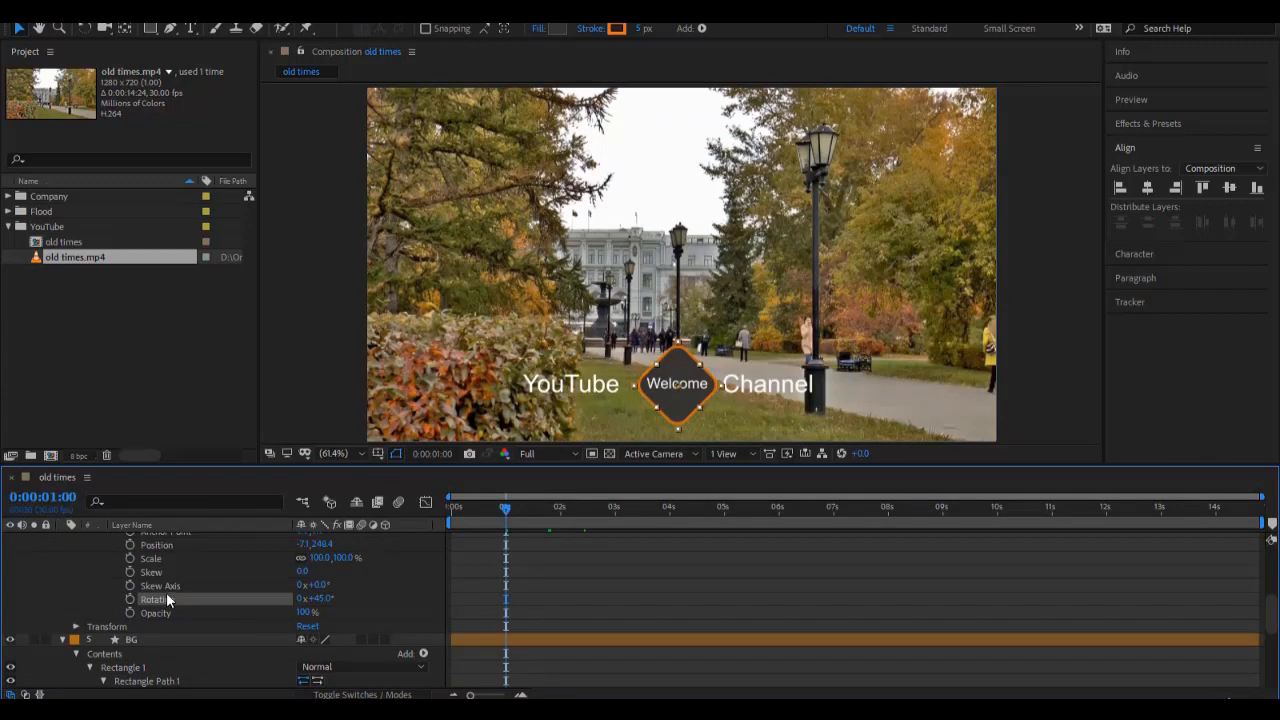
click(129, 599)
Set the Square layer's rectangle Rotation to 1x+45° at 0:00:01:15.
click(60, 497)
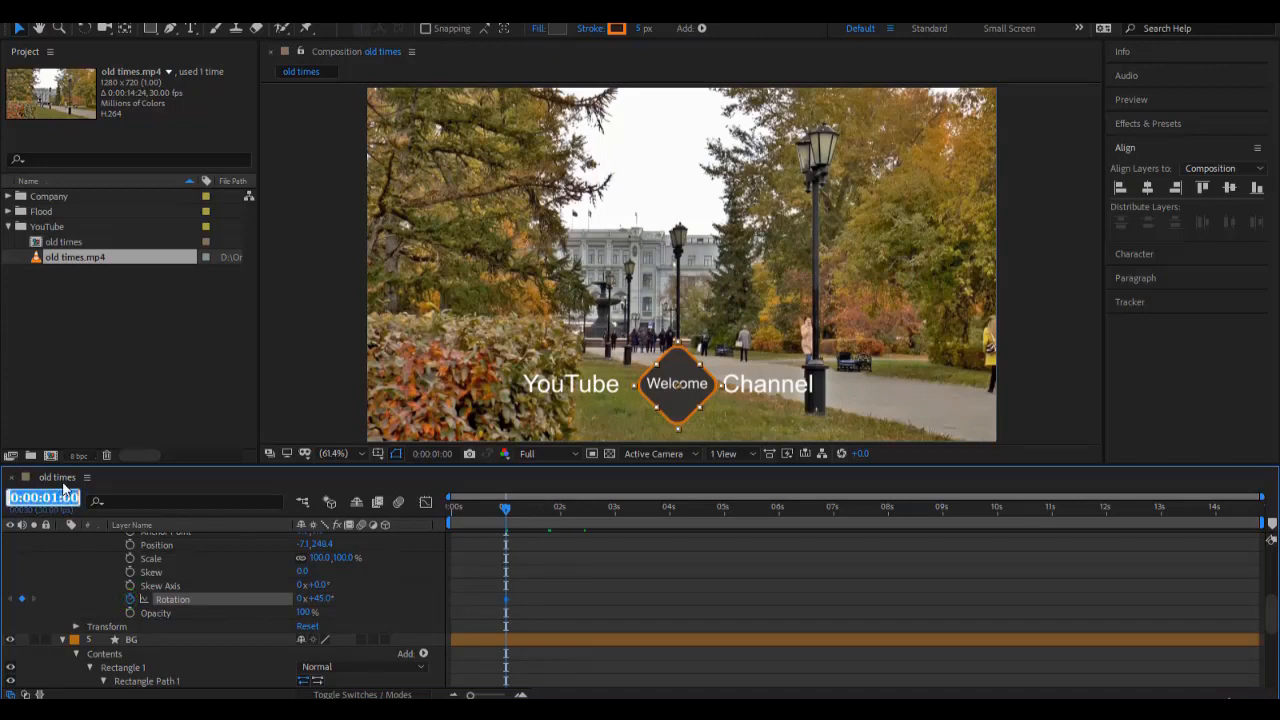
text(1:15)
key(Return)
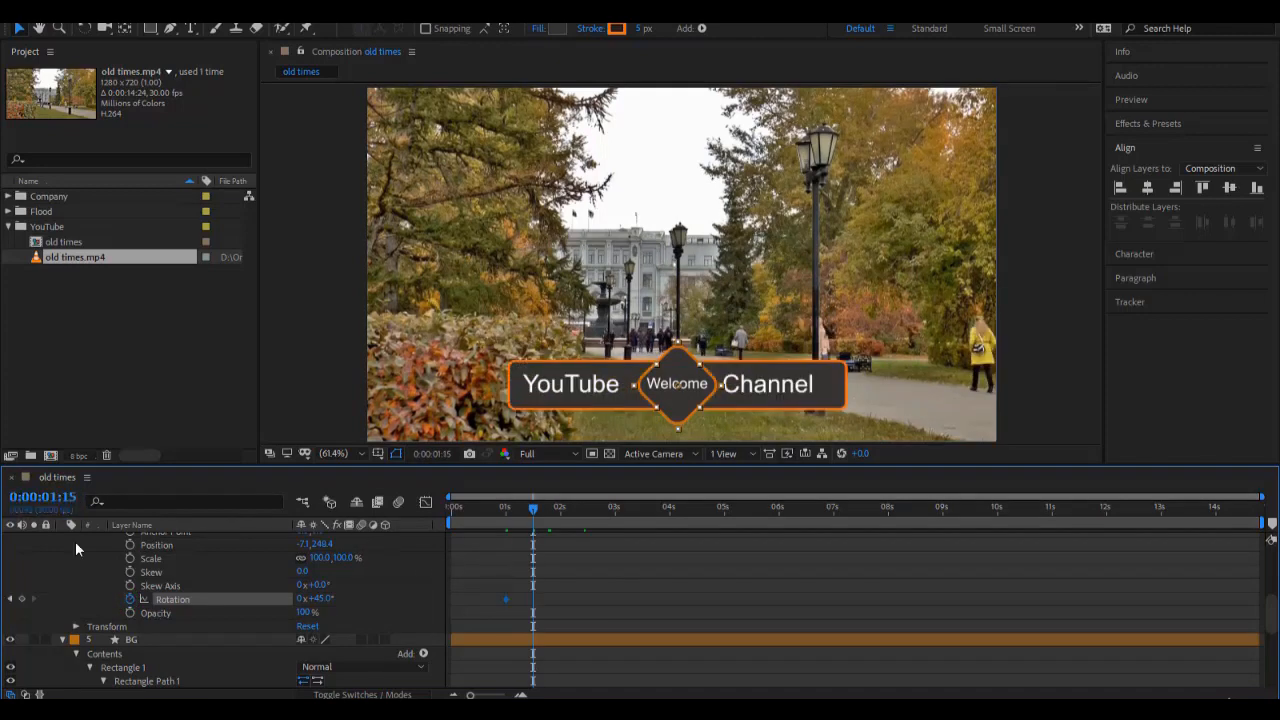
click(298, 599)
text(1)
key(Return)
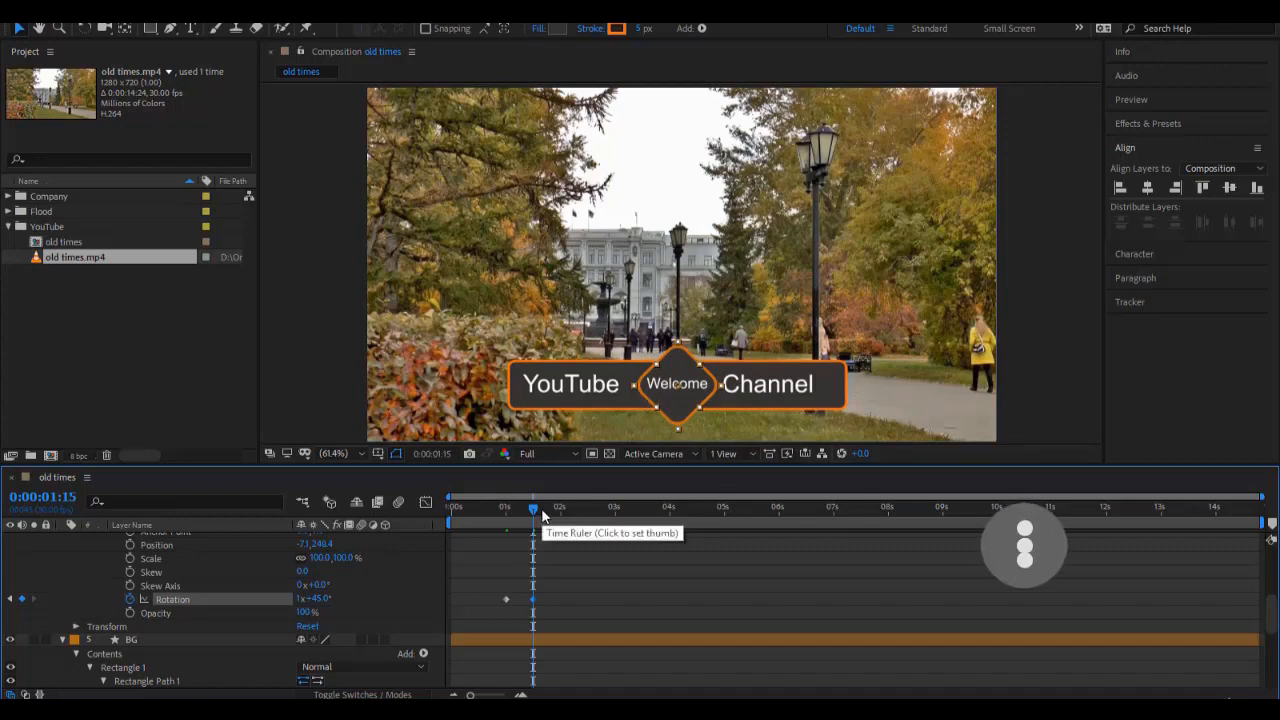
Preview the square's rotation from just before 0:00:01:00 and go to its keyframe at 0:00:01:15.
drag(534, 512, 494, 520)
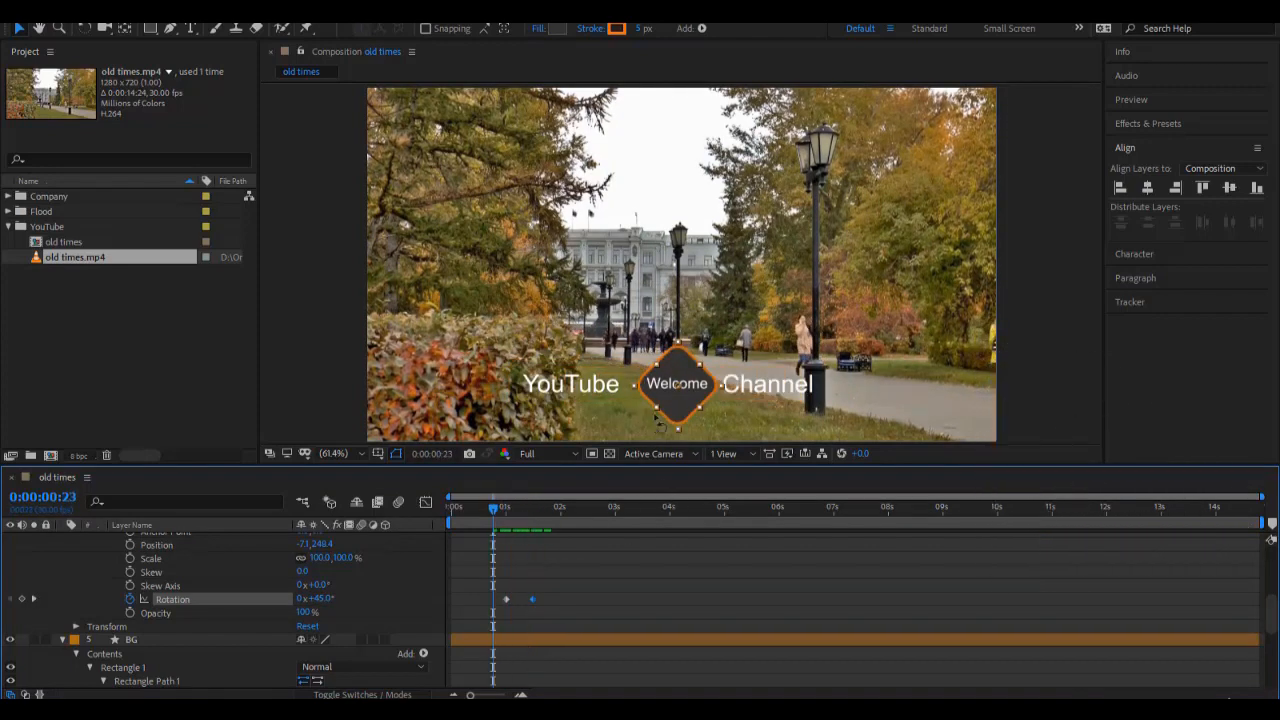
key(k)
key(k)
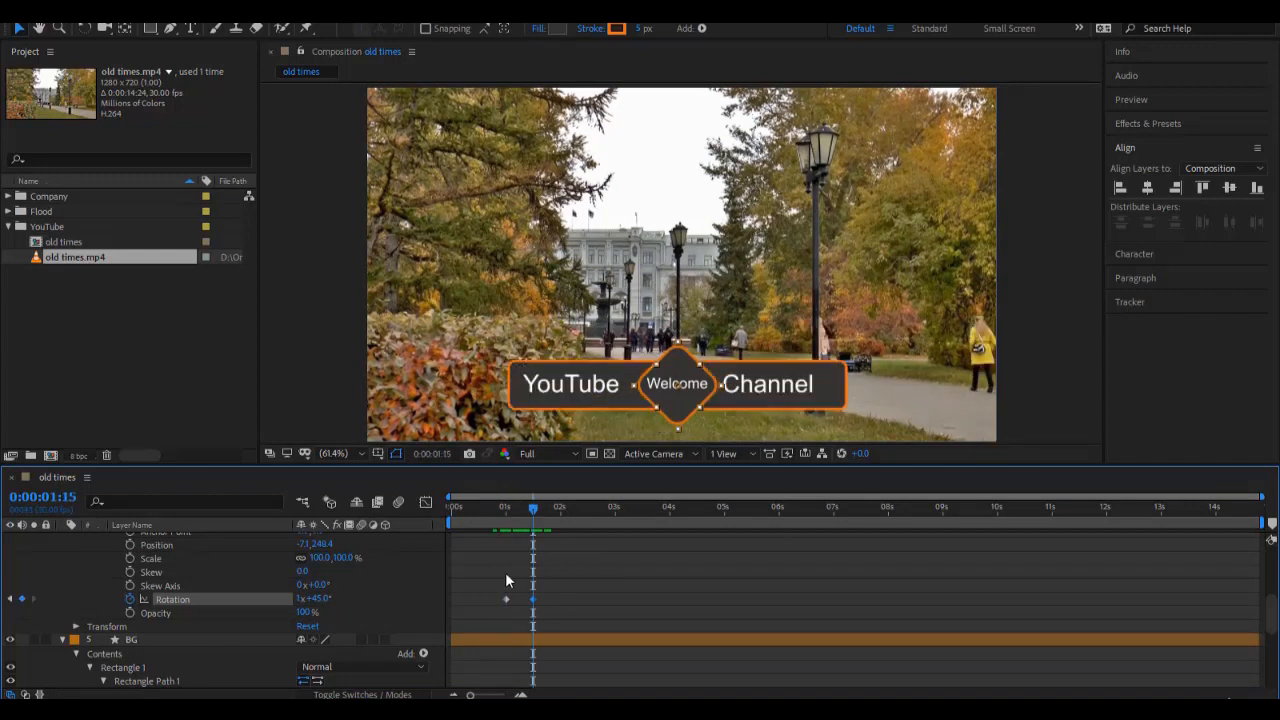
Keyframe the Scale of the Square layer's rectangle at 100% at 0:00:01:15 and at 0% at 0:00:01:00.
click(130, 559)
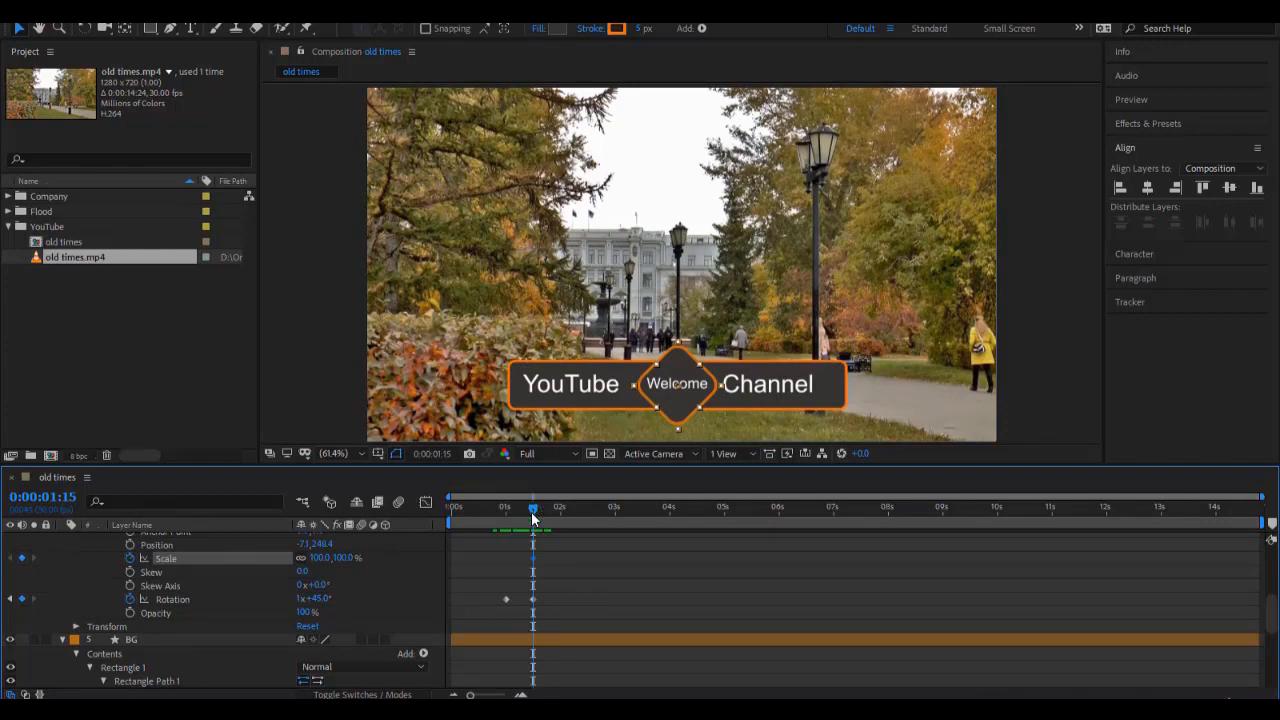
key(j)
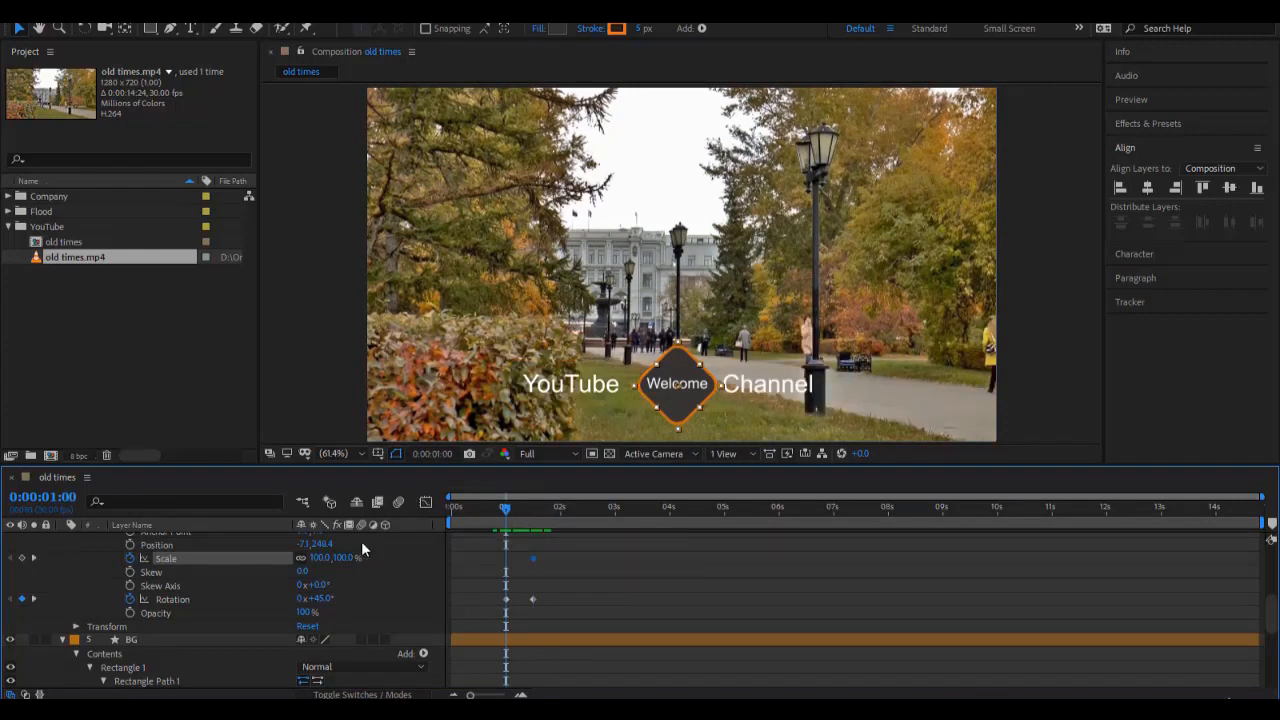
click(343, 558)
text(0)
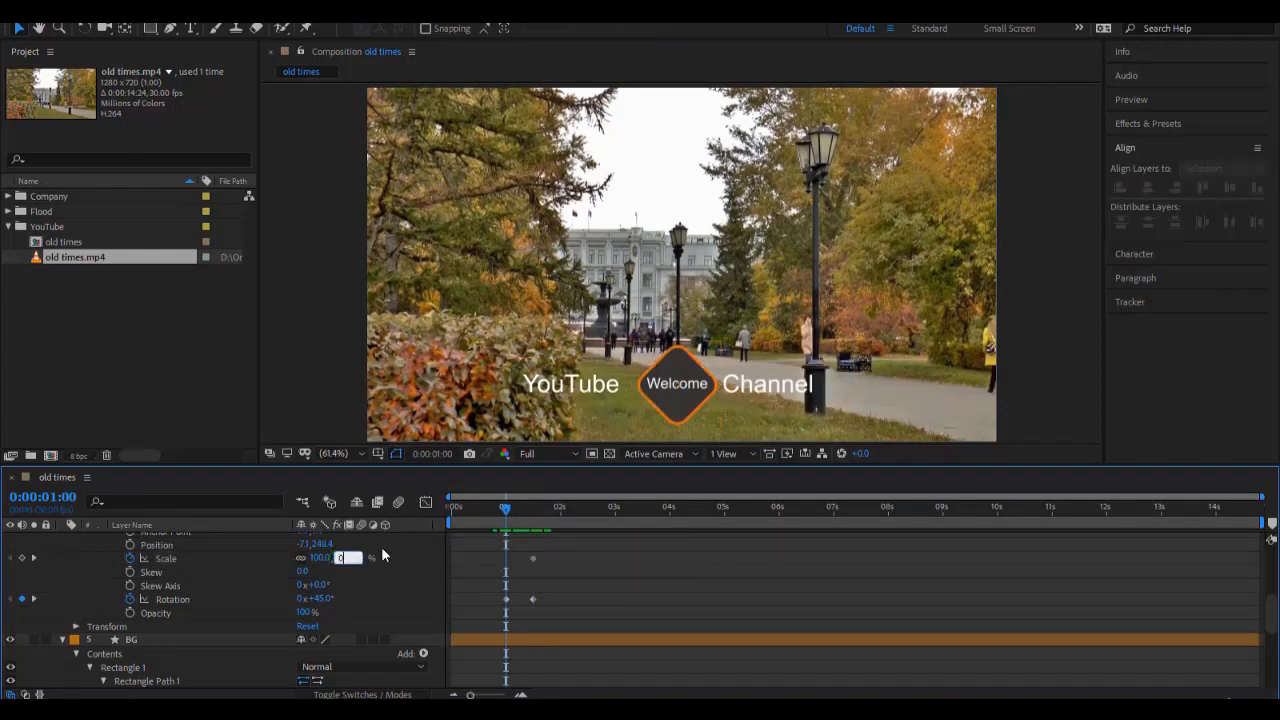
key(Return)
Preview the square's scaling and rotation from the start of the composition and return to 0:00:01:00.
drag(473, 510, 449, 511)
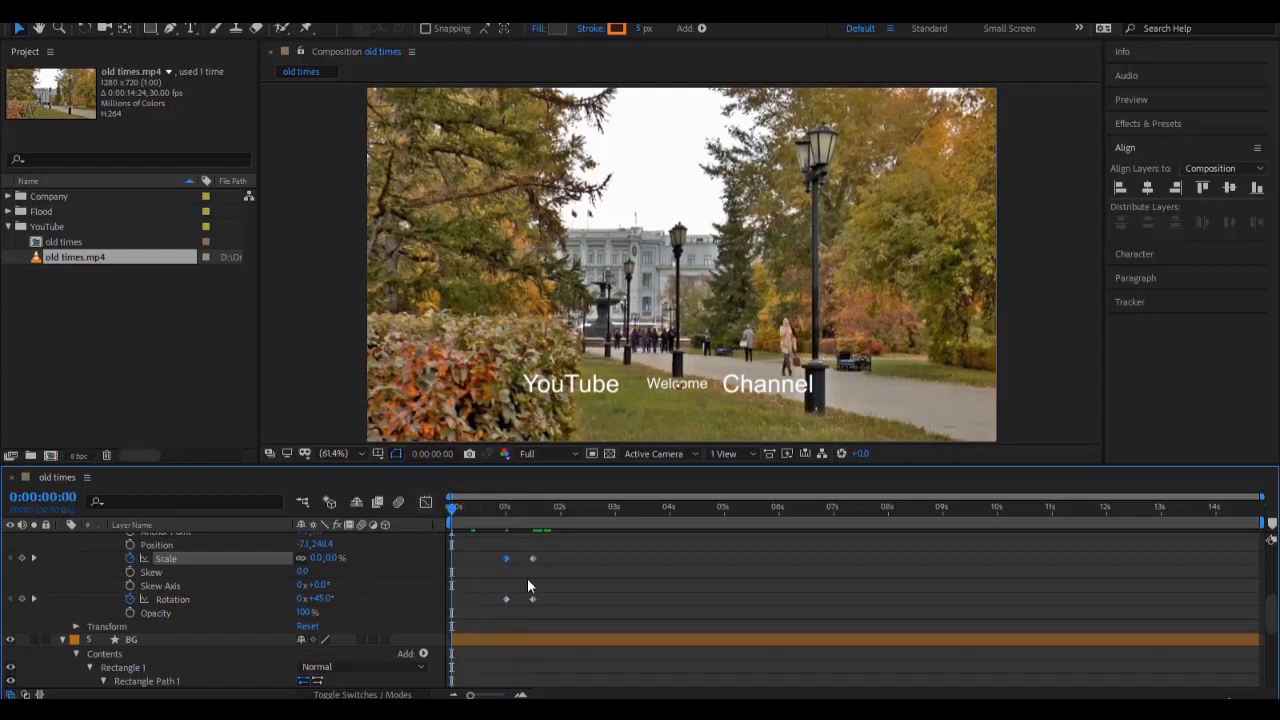
key(space)
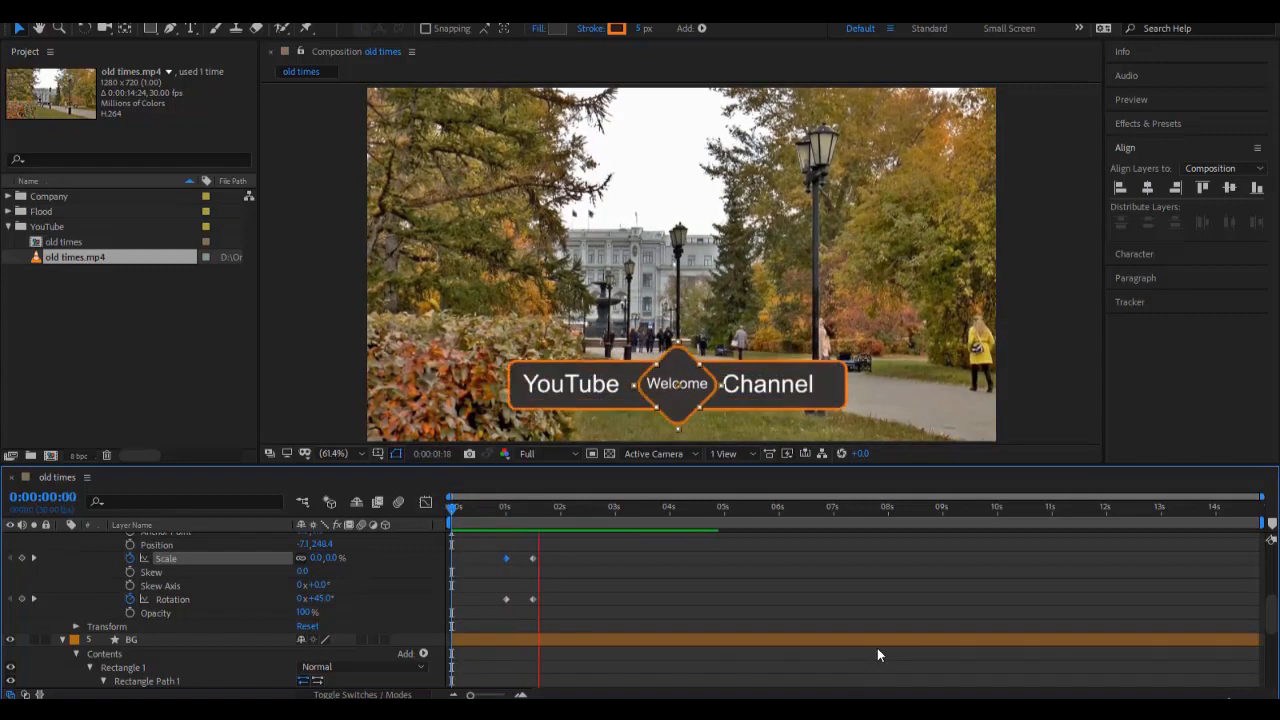
click(505, 515)
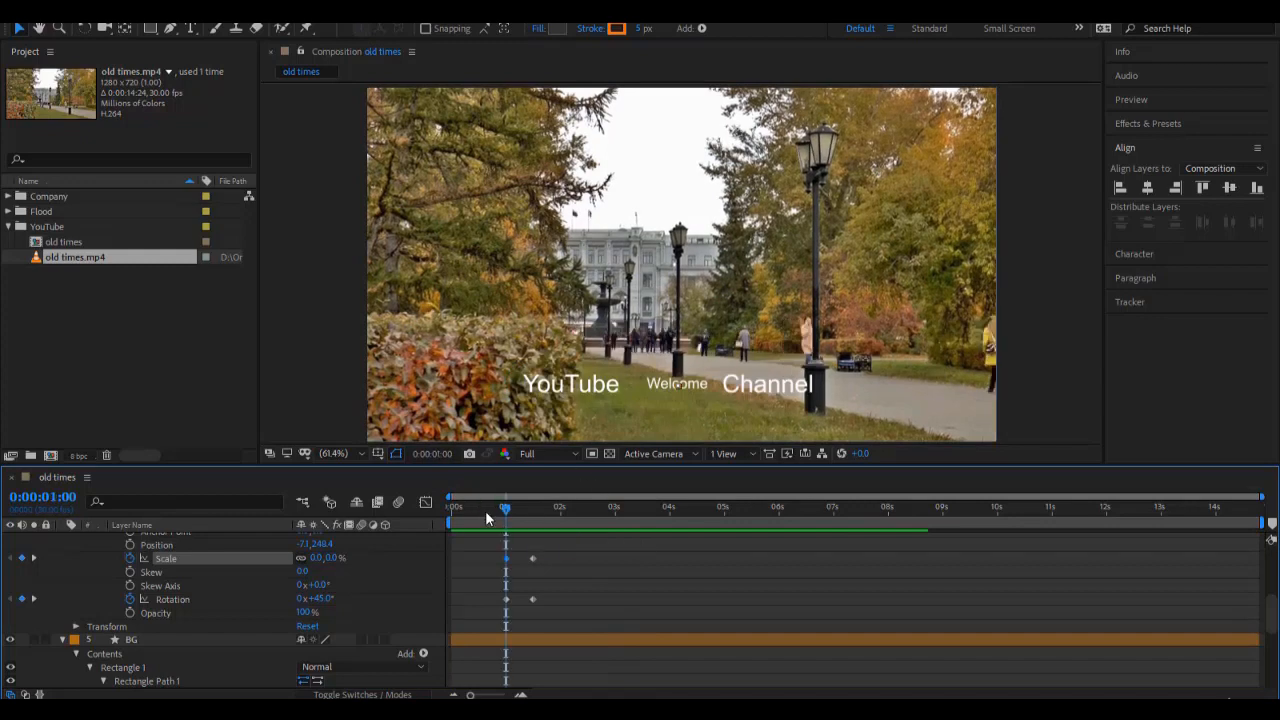
Select the YouTube, Welcome and Channel texts, show their Scale properties and collapse the Square and BG layers.
click(575, 393)
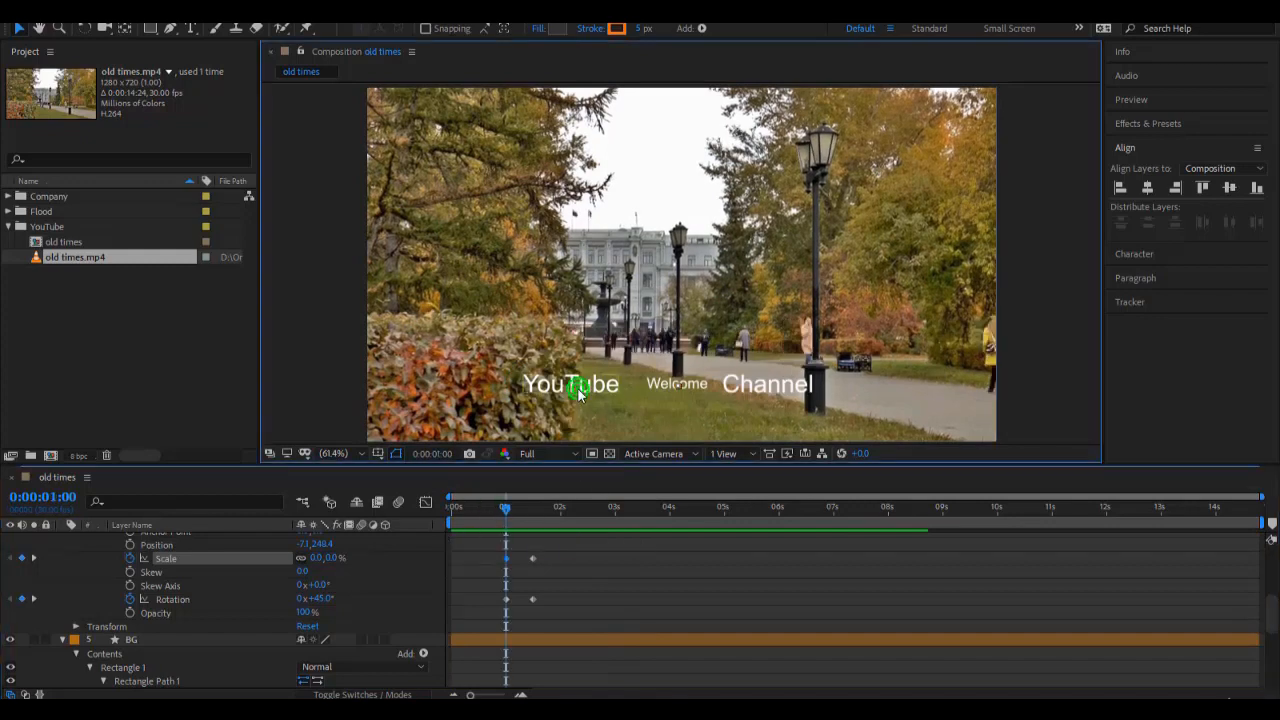
click(694, 388)
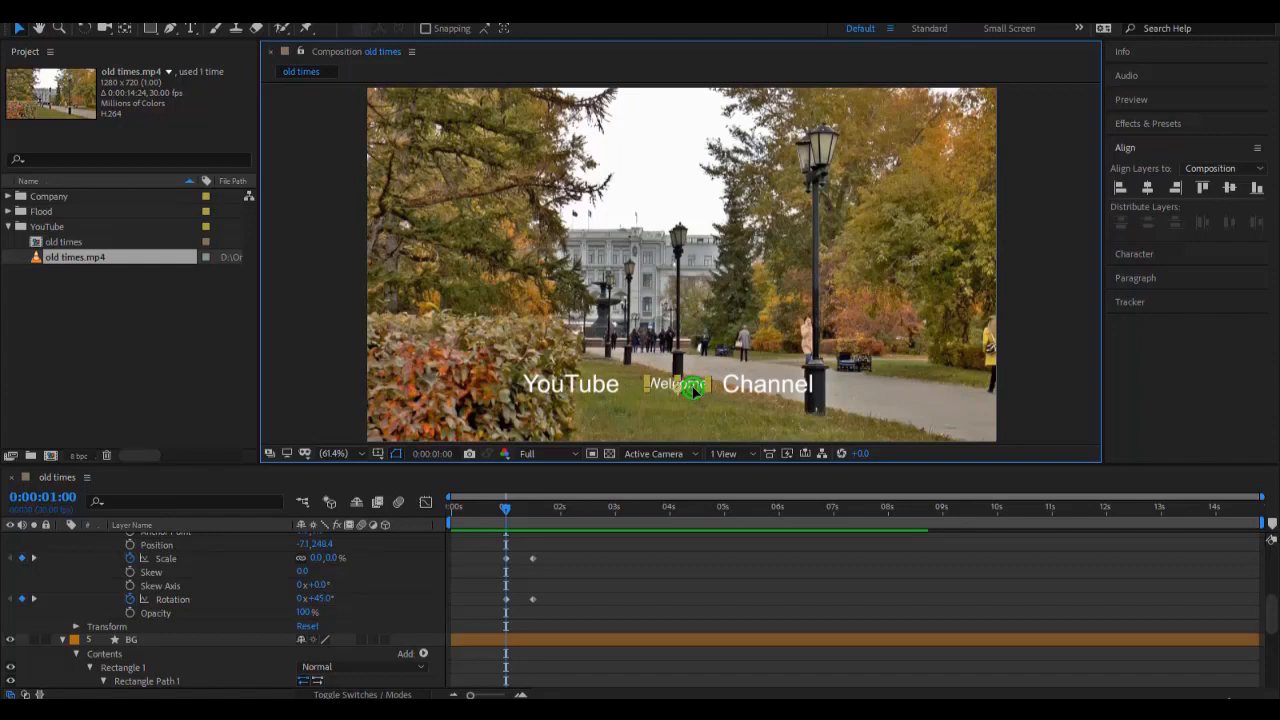
click(766, 388)
click(566, 383)
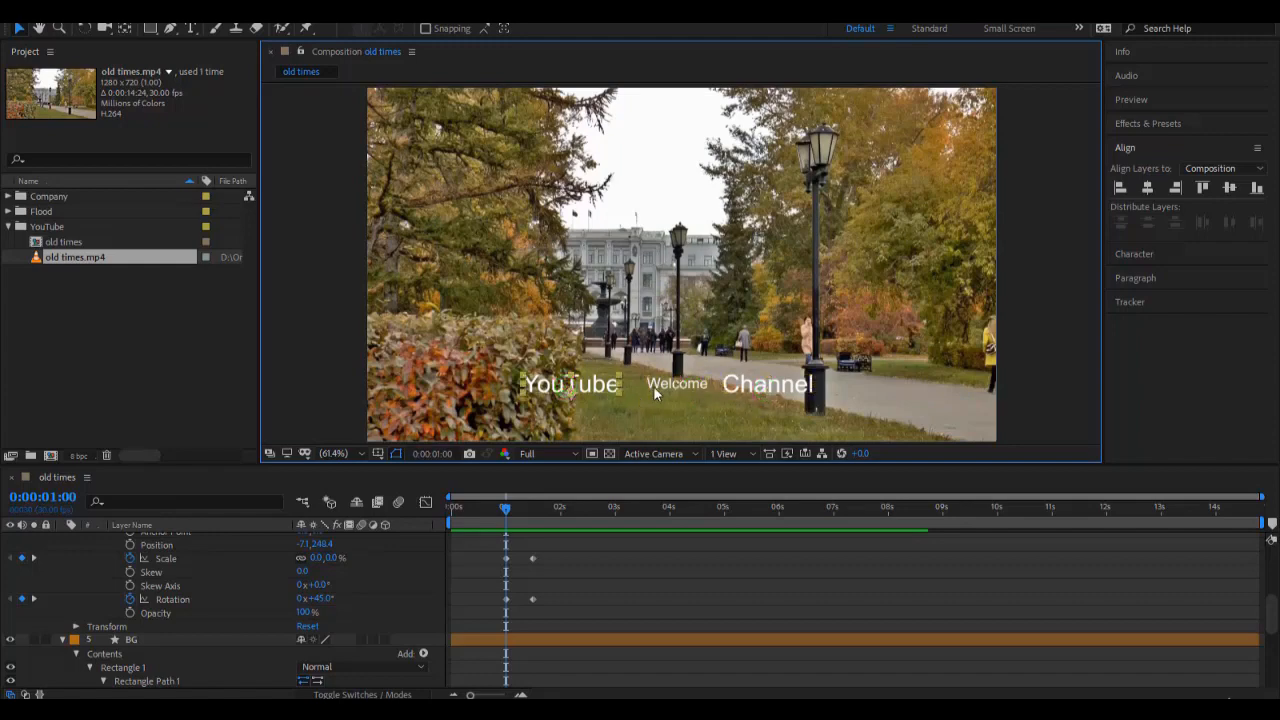
shift+click(670, 388)
shift+click(760, 388)
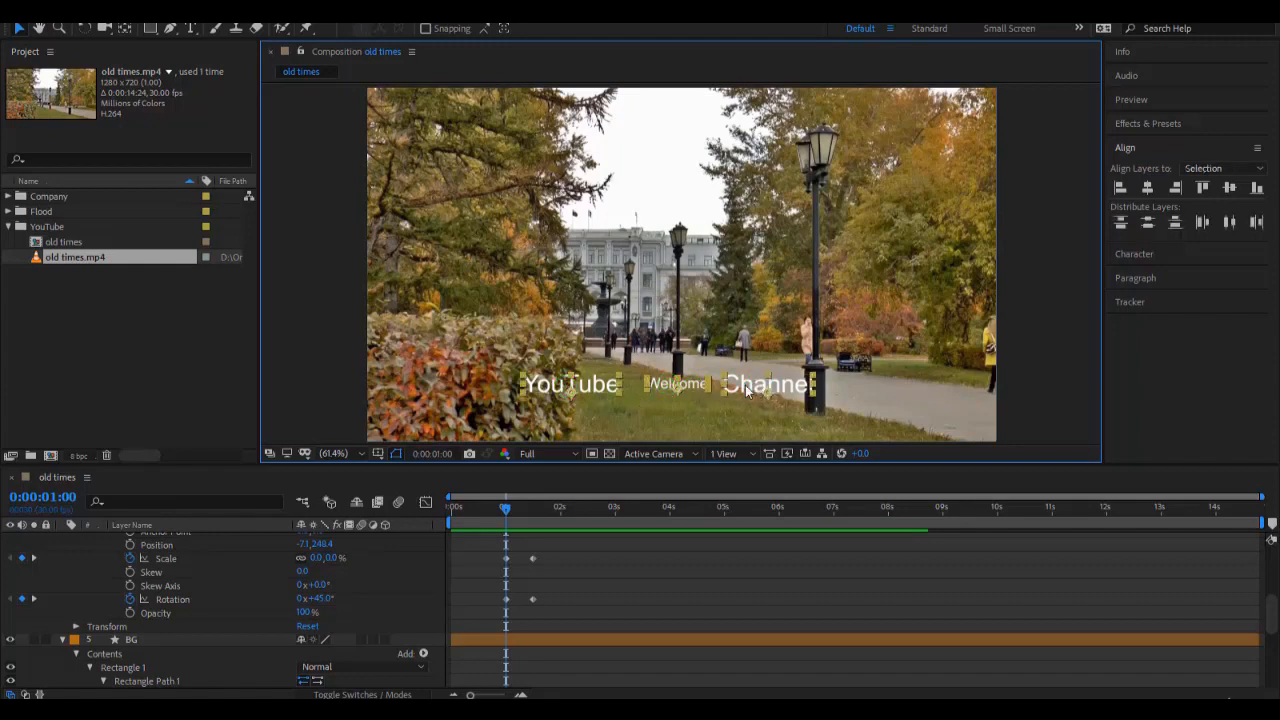
key(s)
click(62, 566)
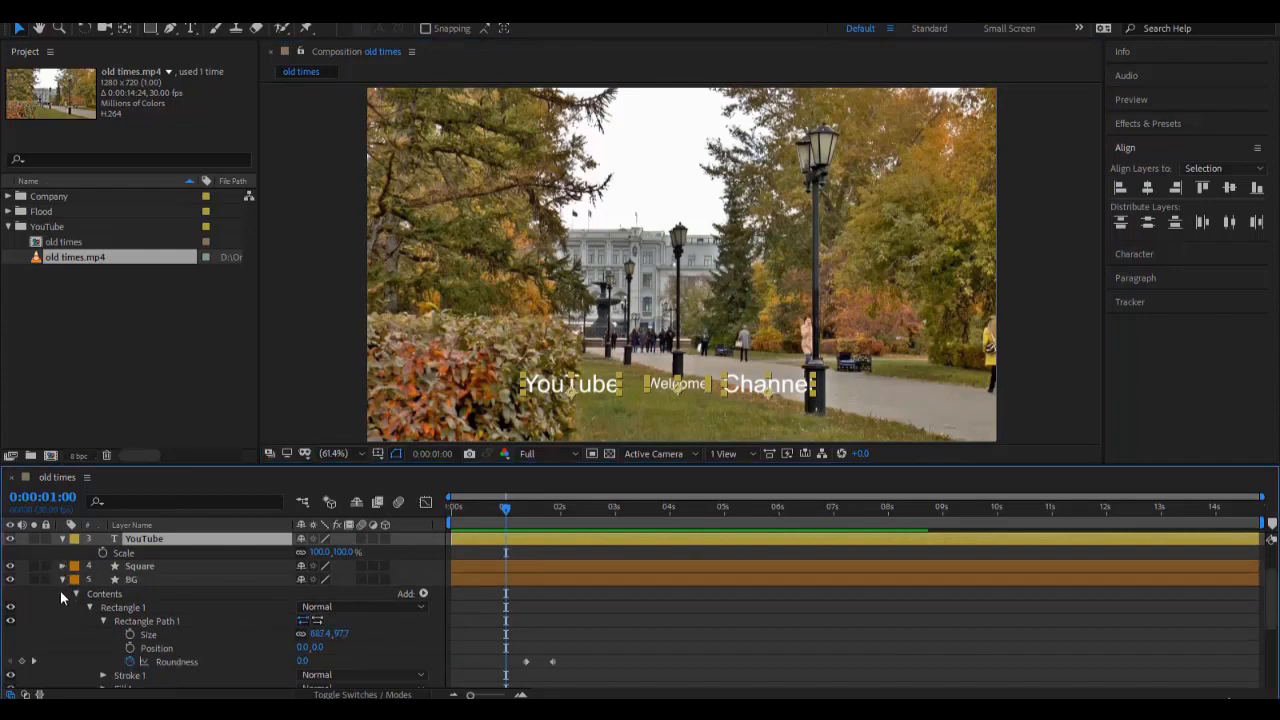
click(62, 579)
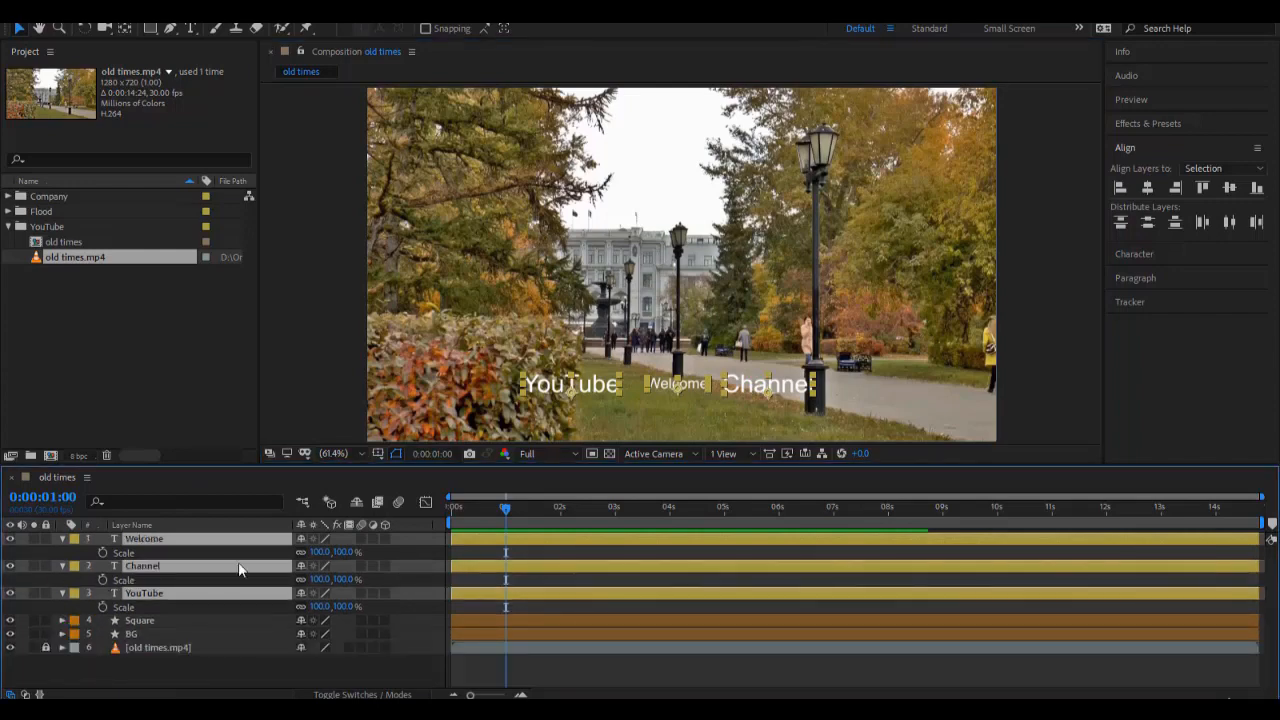
Add Scale keyframes at 0:00:01:15 to the Welcome, Channel and YouTube layers and show their paragraph alignment settings.
click(42, 496)
text(115)
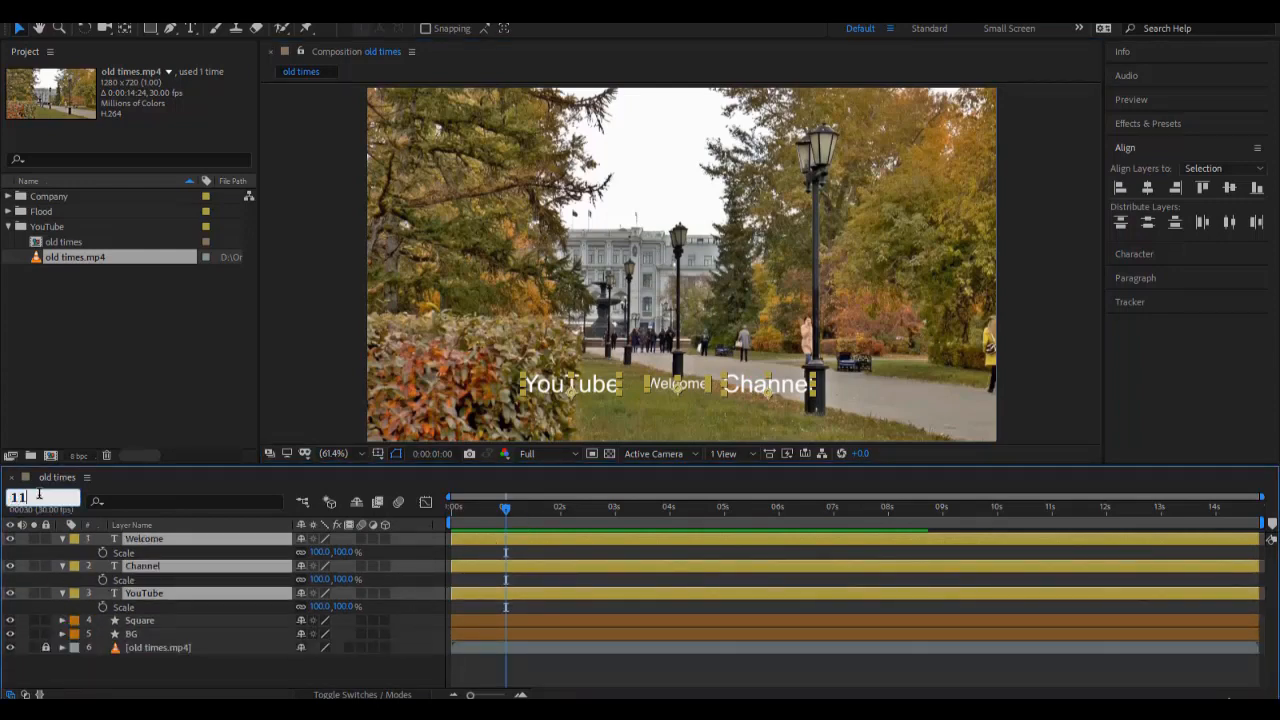
key(Return)
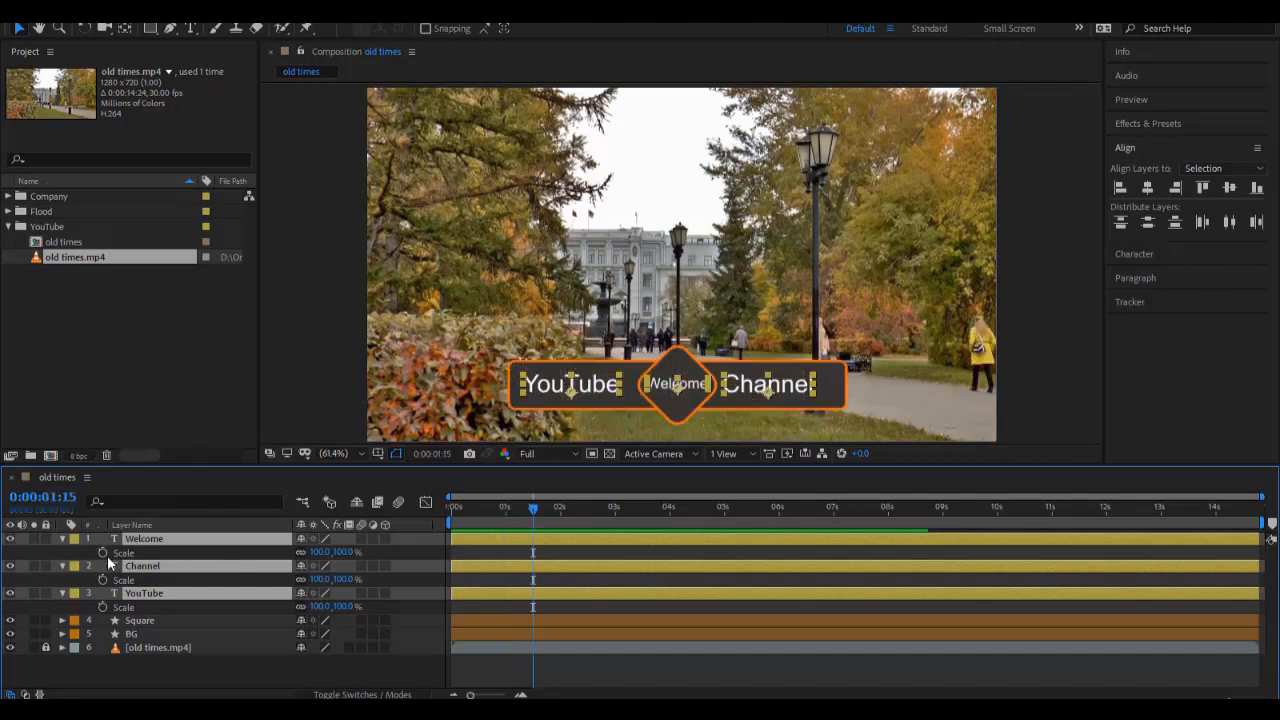
click(102, 553)
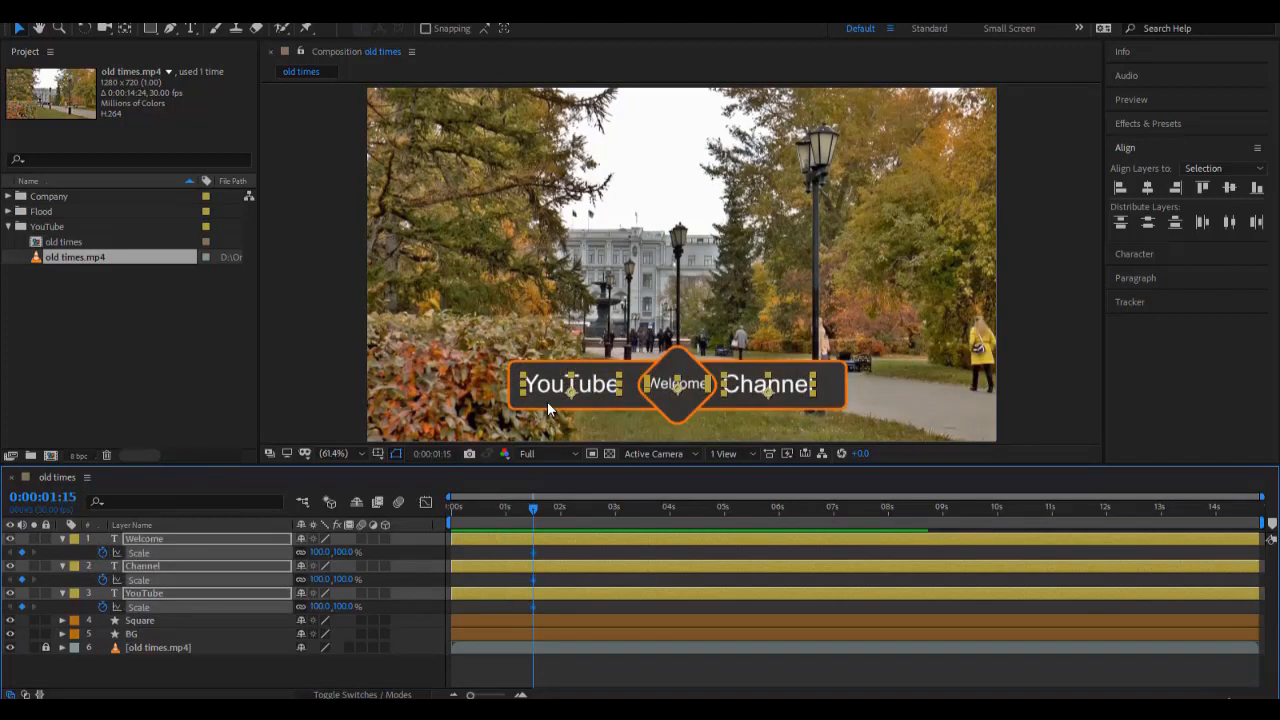
click(1145, 279)
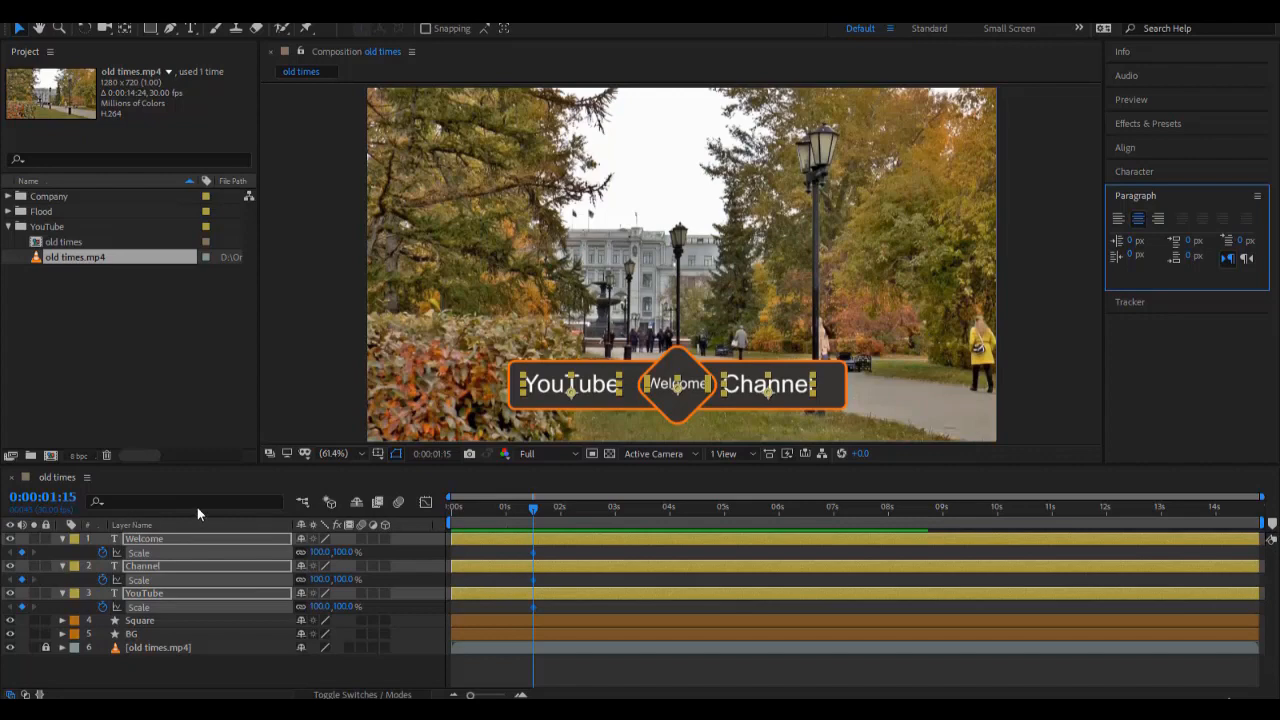
Set the Scale of all three text layers to 0% at 0:00:01:00.
click(42, 497)
text(100)
key(Return)
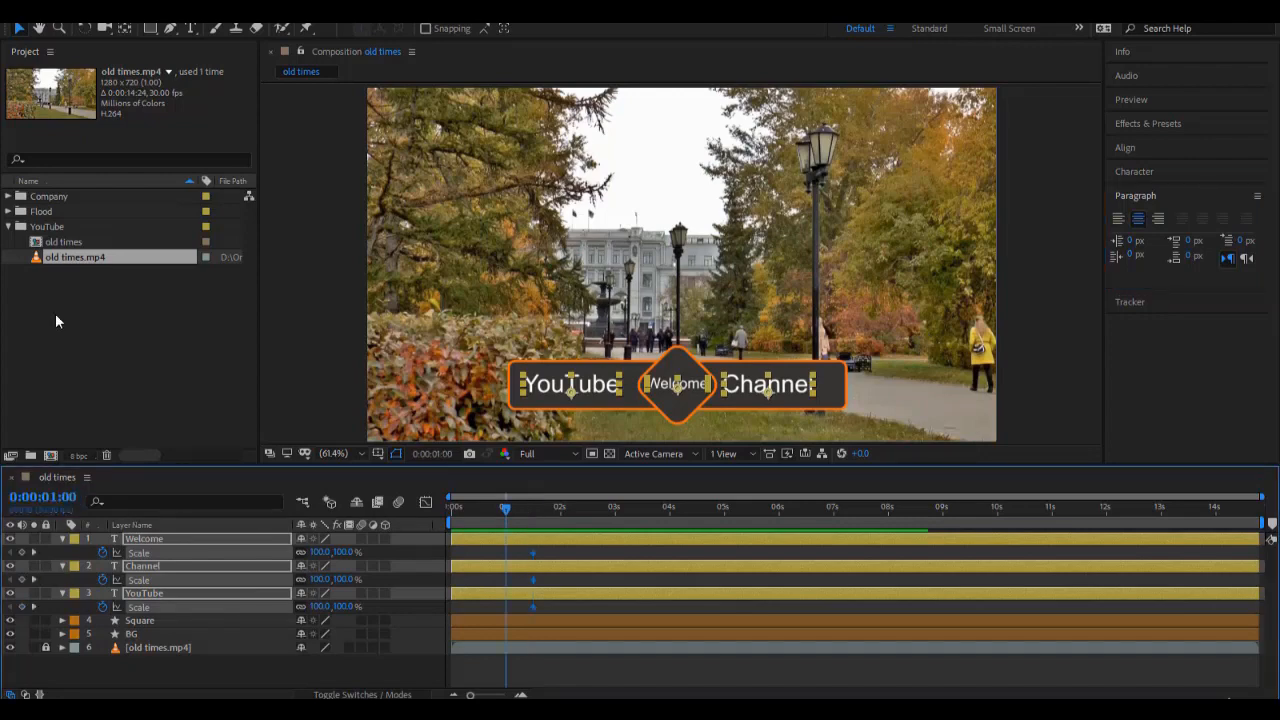
click(346, 553)
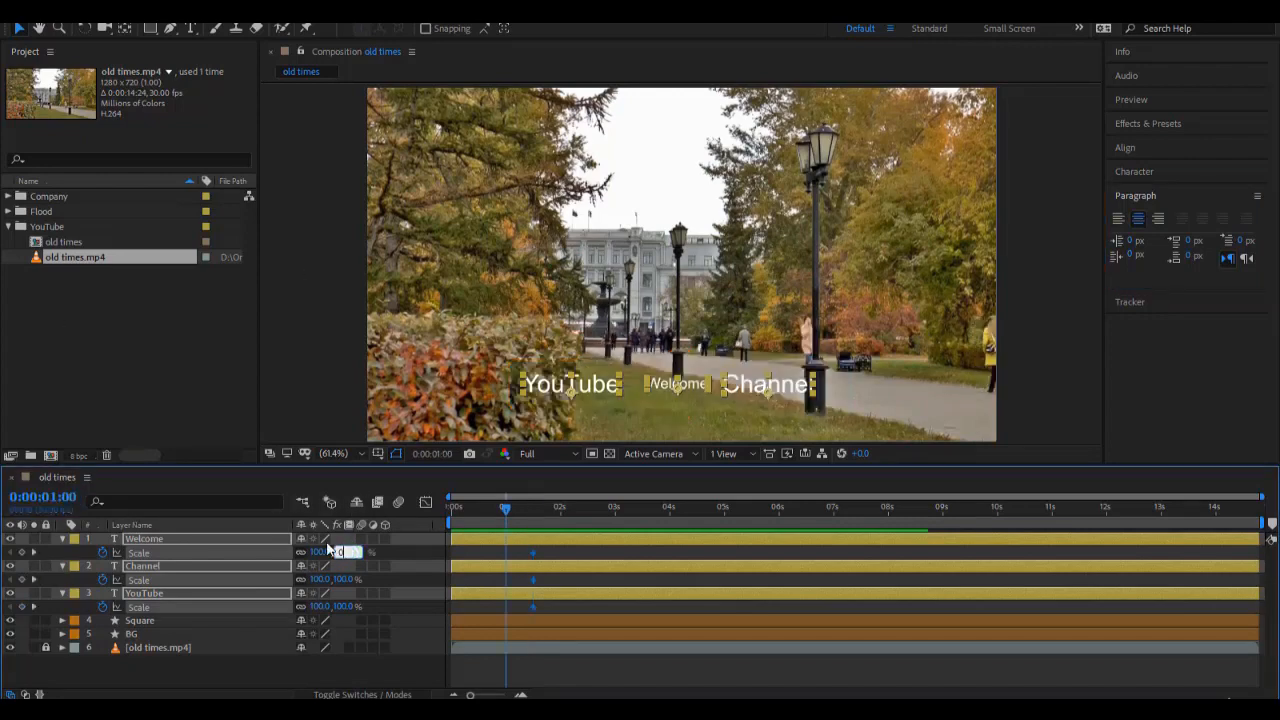
text(0)
key(Return)
Preview the text scaling together with the bar and square from the start and return to 0:00:00:00.
drag(507, 511, 450, 511)
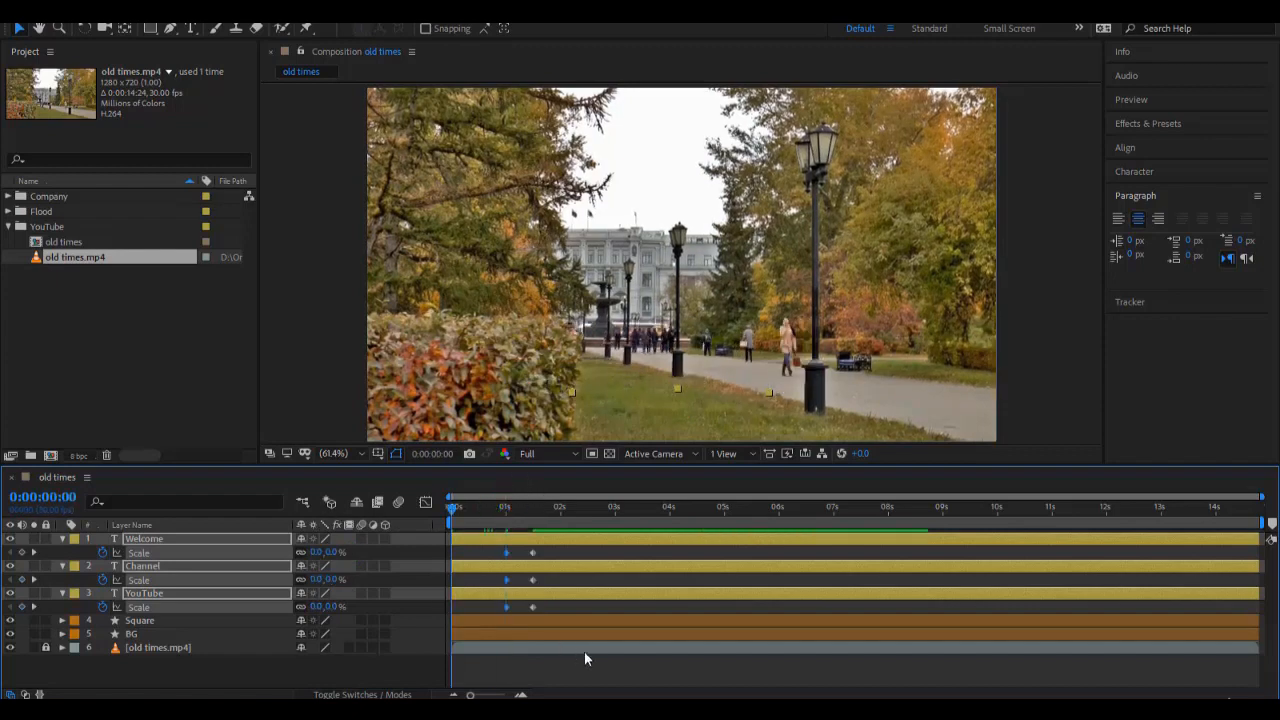
key(space)
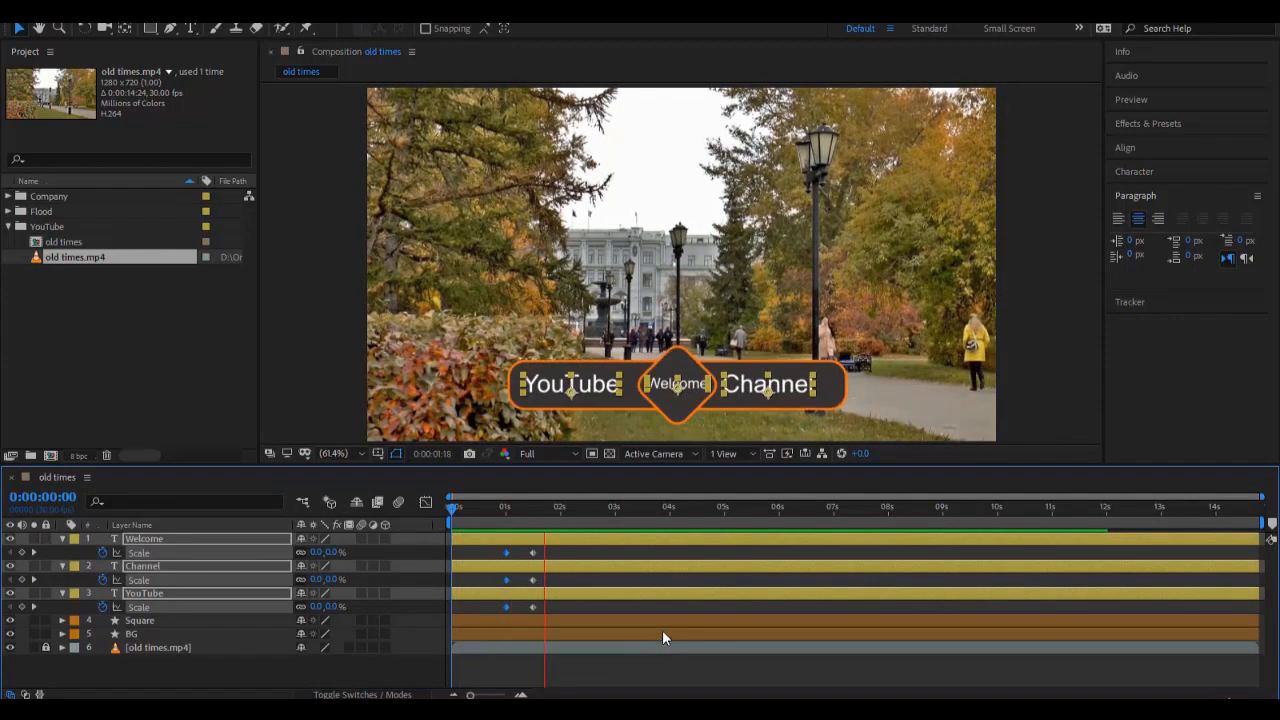
click(617, 609)
drag(452, 510, 251, 541)
Reveal the keyframed properties of all unlocked layers and enlarge the timeline area to fit them.
click(193, 539)
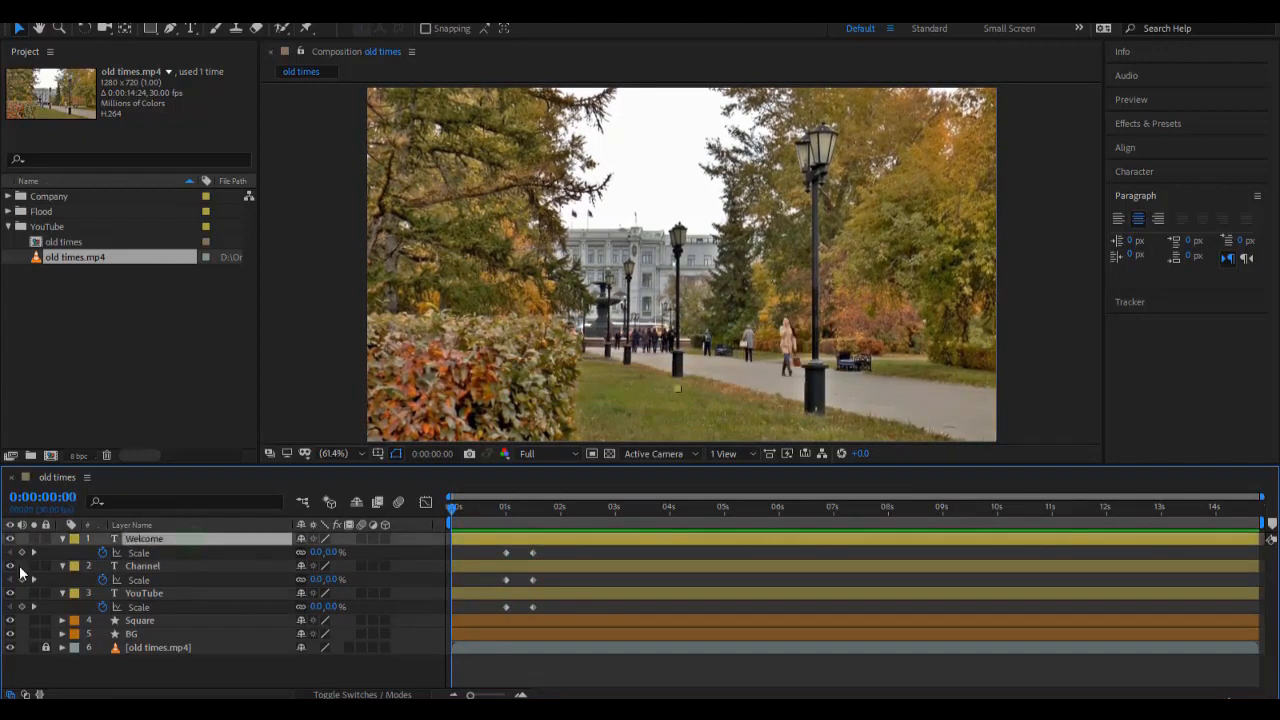
key(ctrl+a)
click(62, 538)
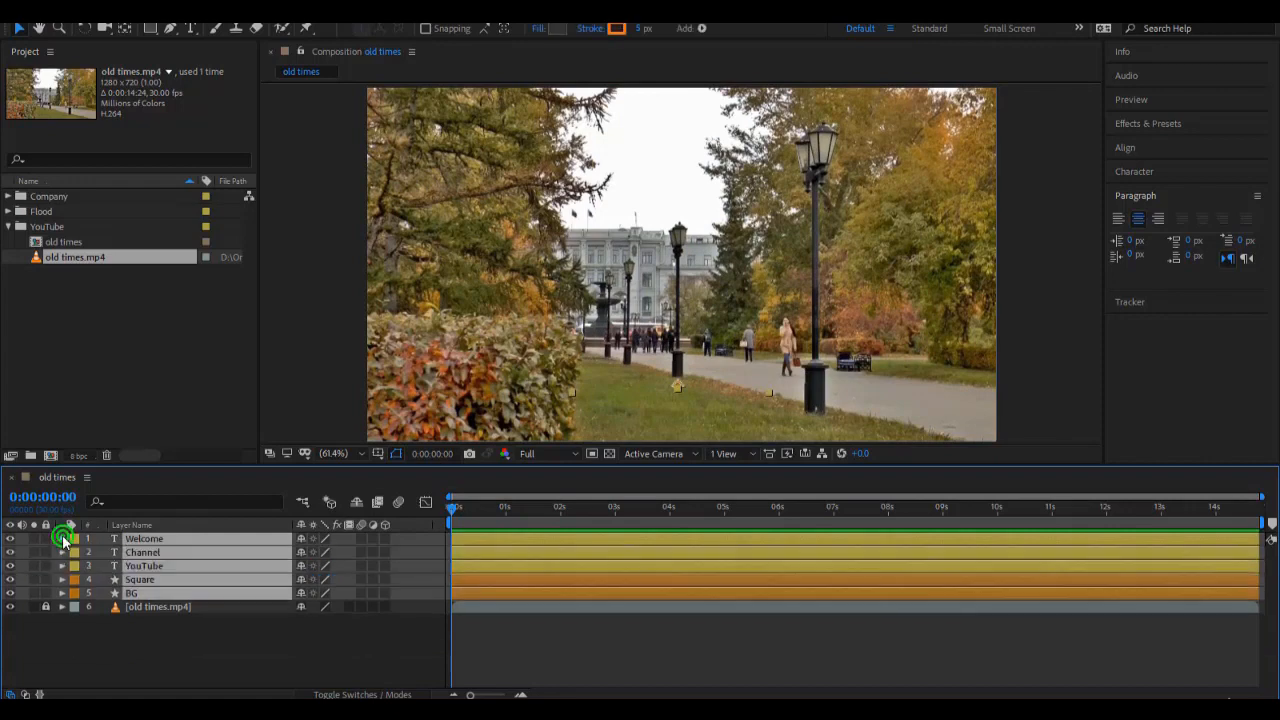
key(u)
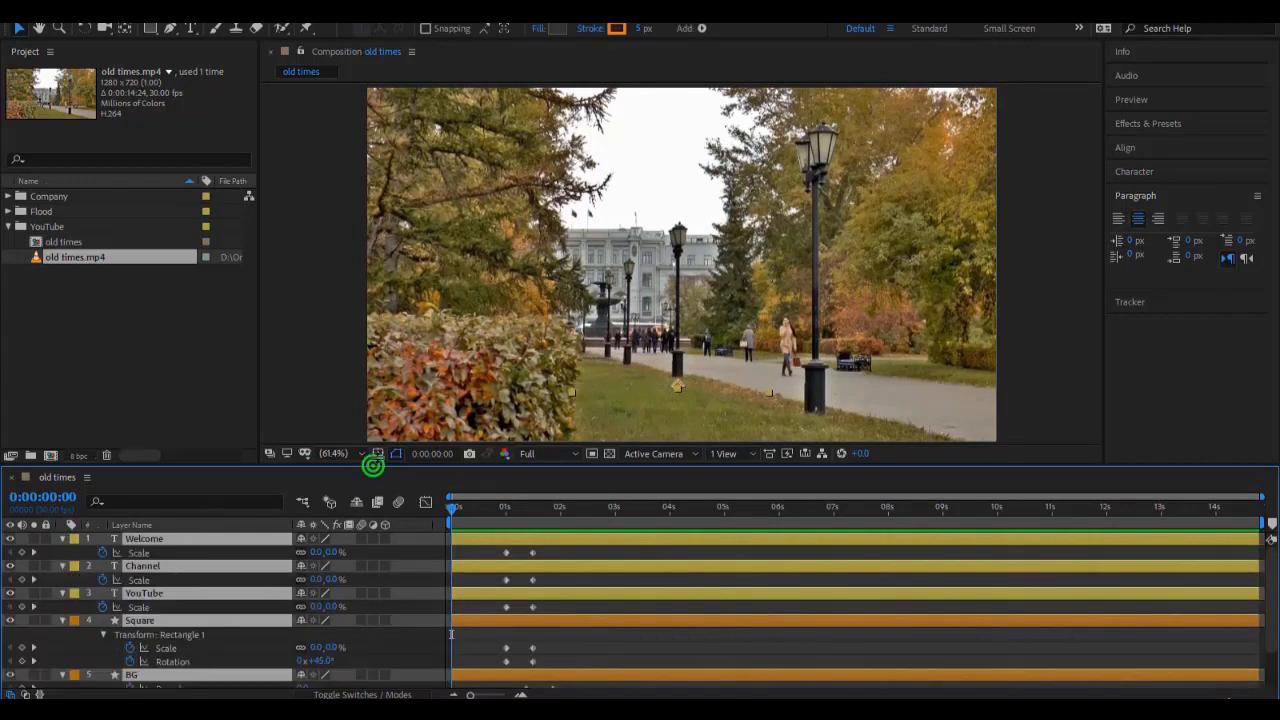
drag(371, 464, 376, 412)
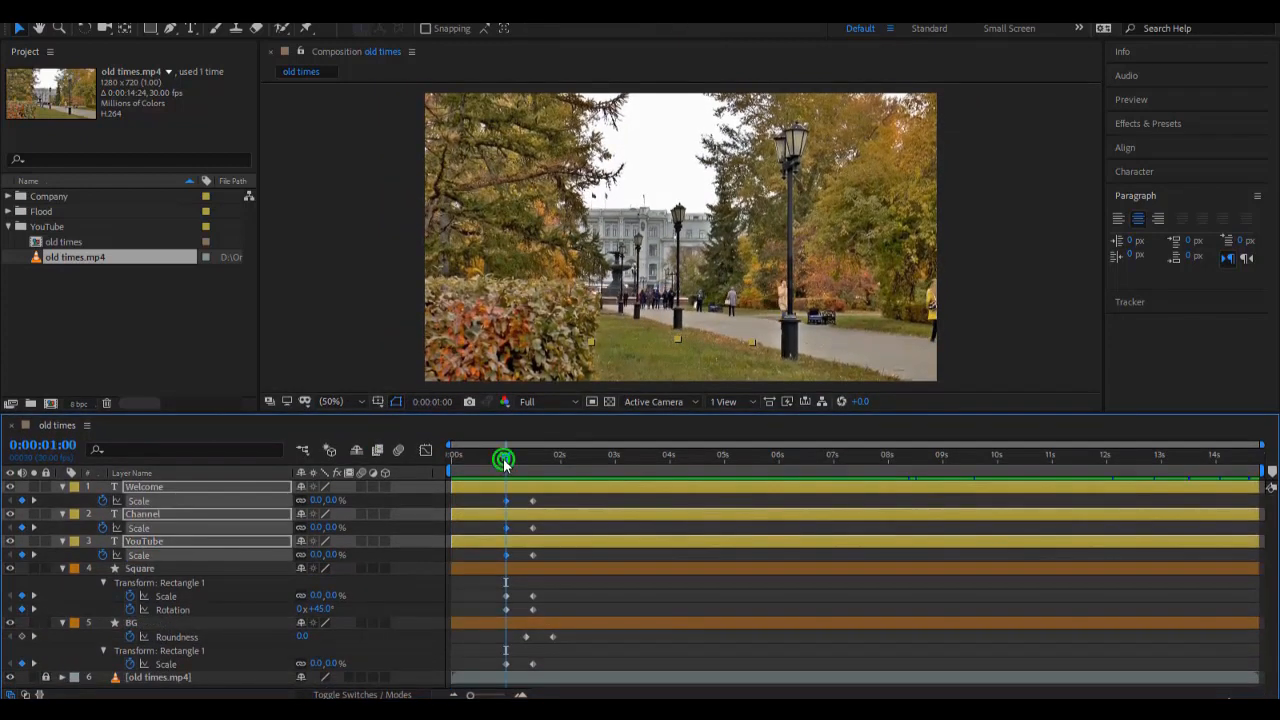
Preview the whole title animation, end the work area at 0:00:03:00 and loop playback over that range.
key(Home)
key(space)
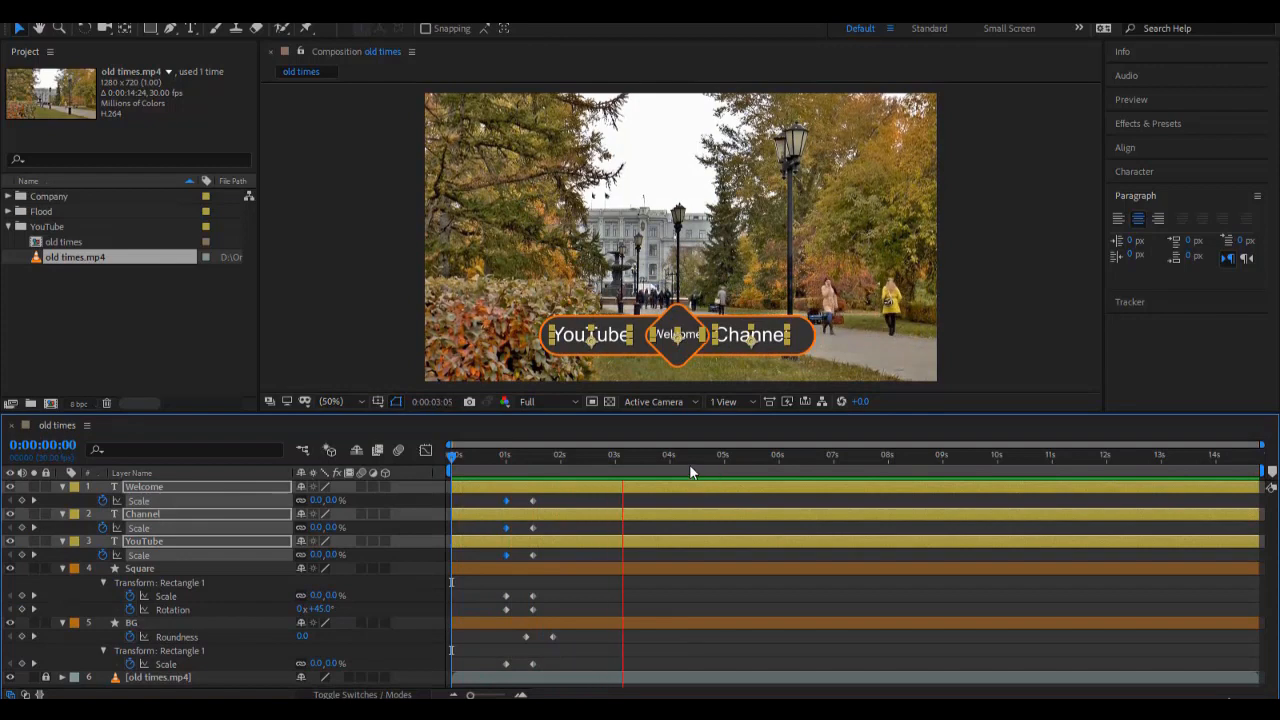
click(613, 462)
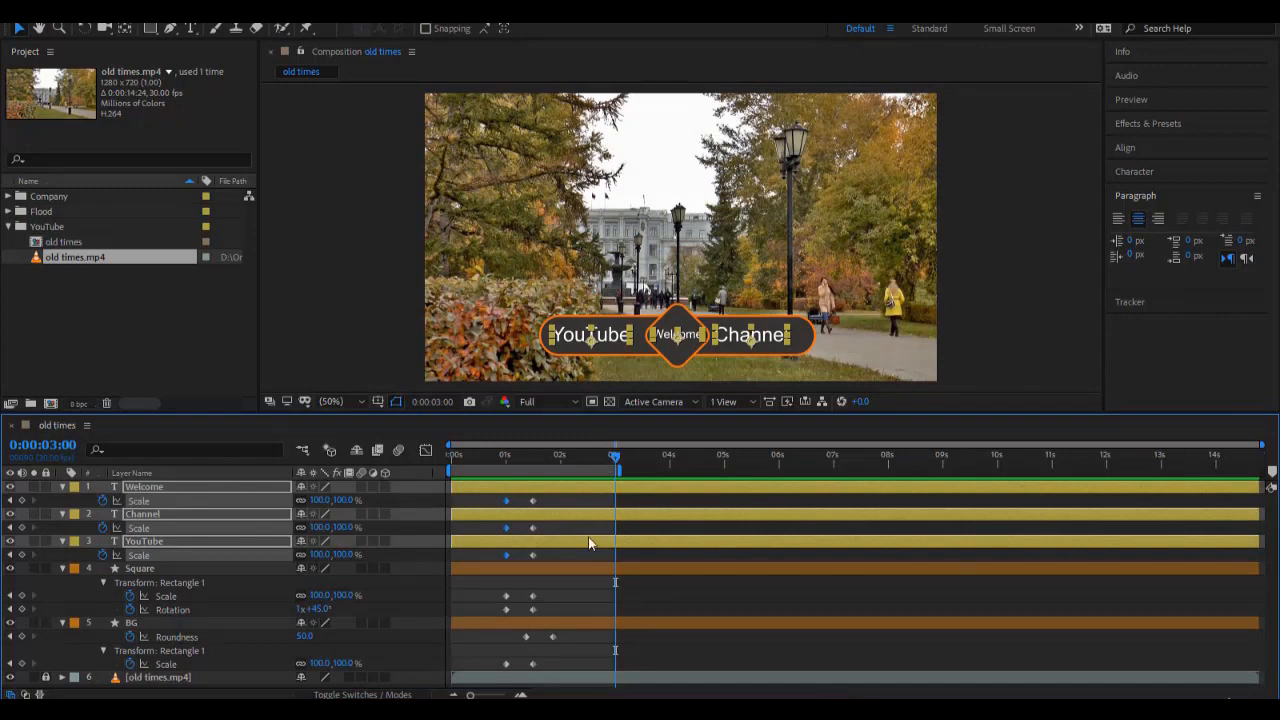
key(space)
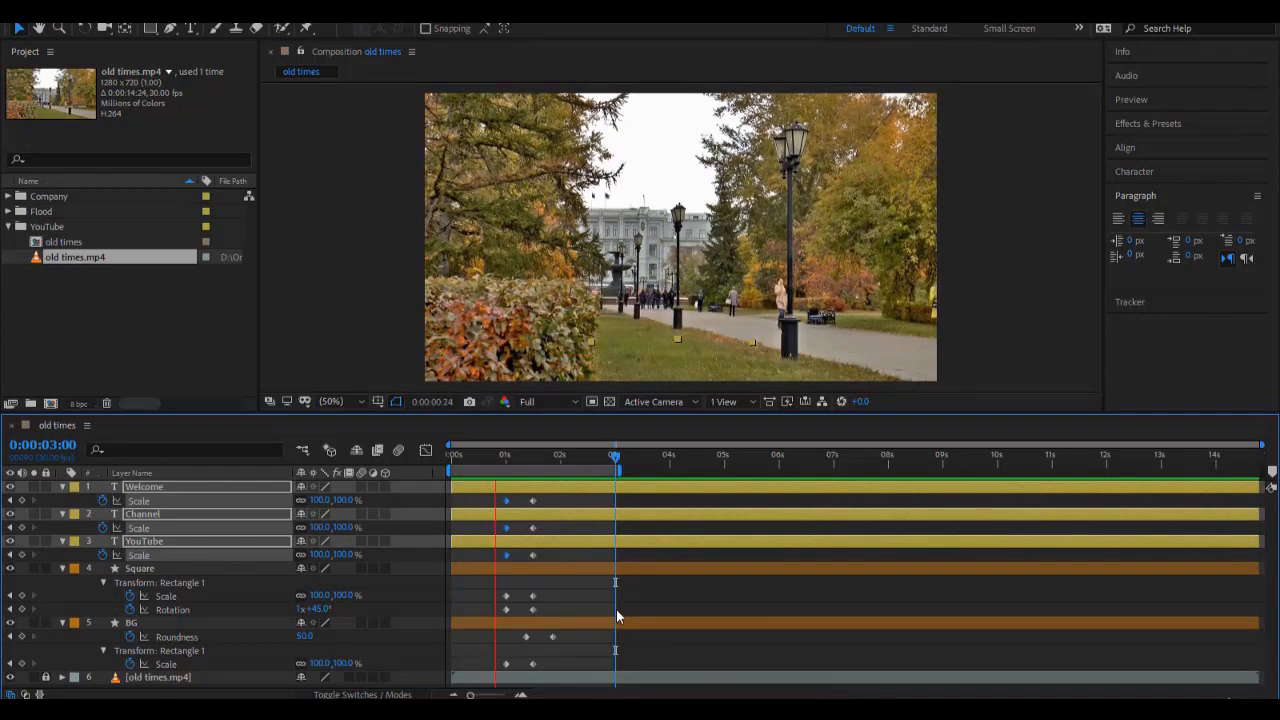
click(591, 595)
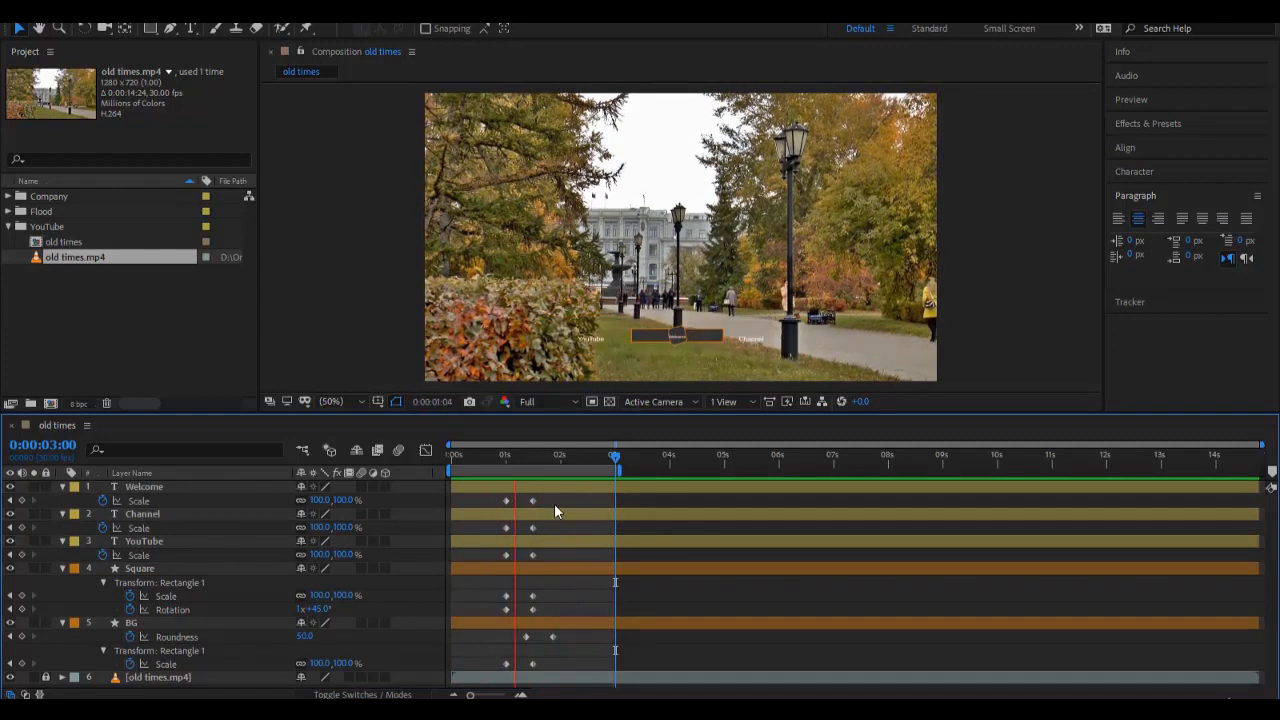
Move the ending keyframes of the texts, Square and BG layers earlier so that each animation runs faster.
drag(548, 500, 517, 670)
click(570, 638)
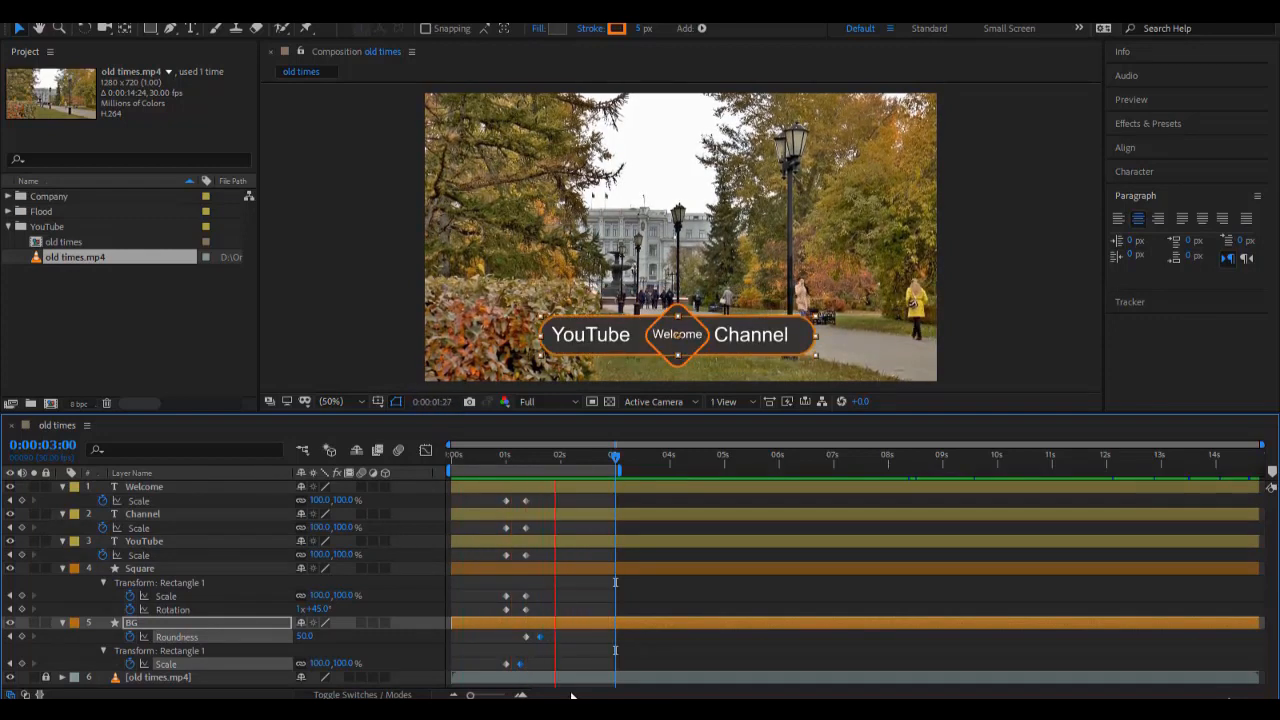
click(591, 664)
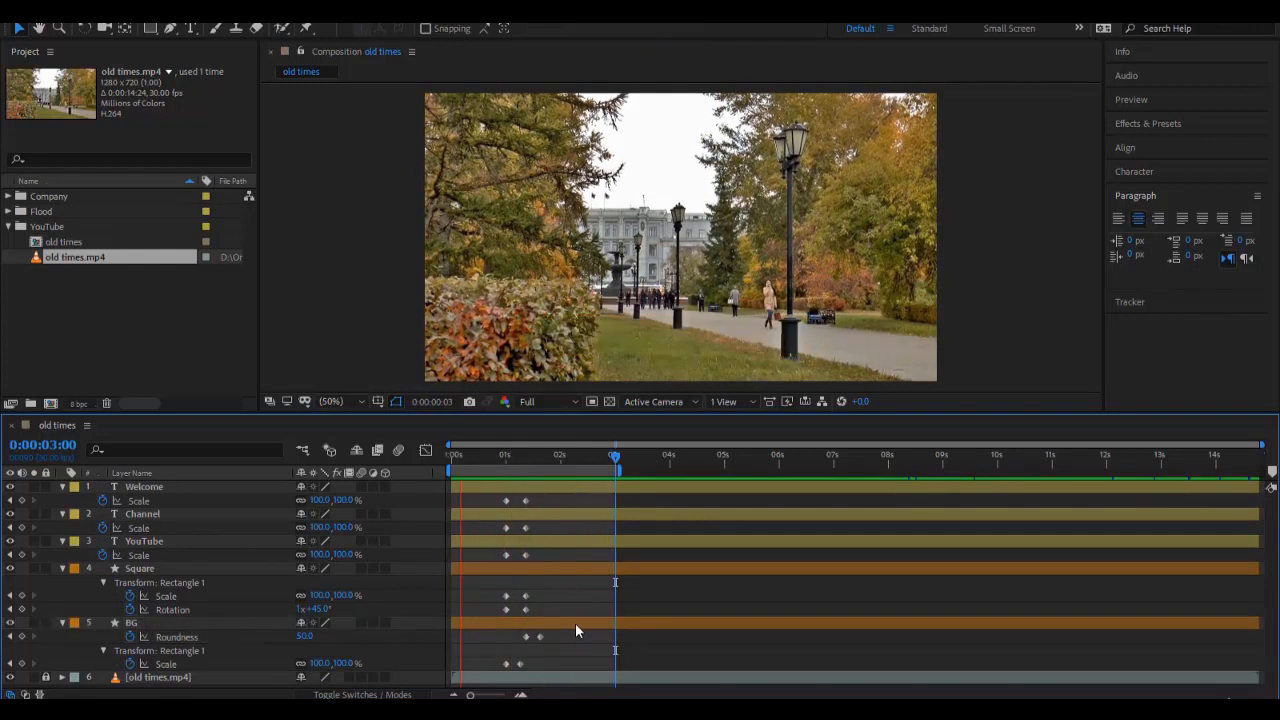
Shift the Square layer about half a second later so its animation begins after the bar's.
click(575, 623)
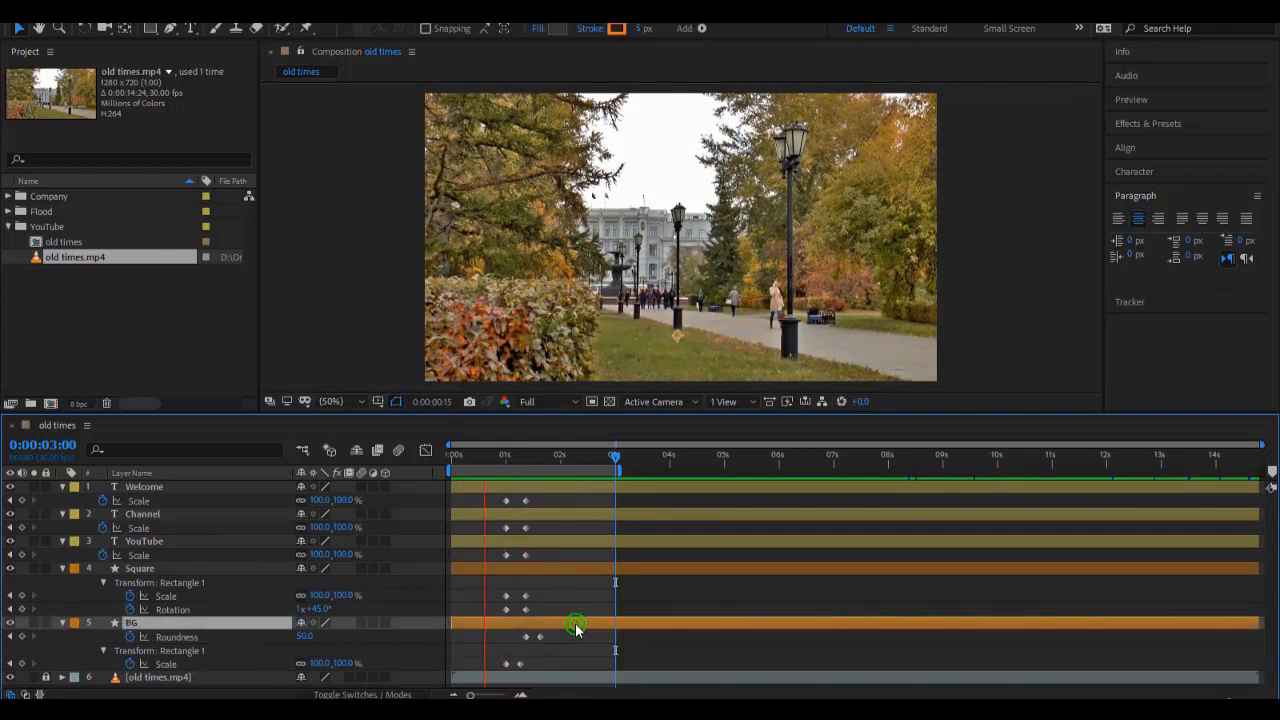
click(563, 570)
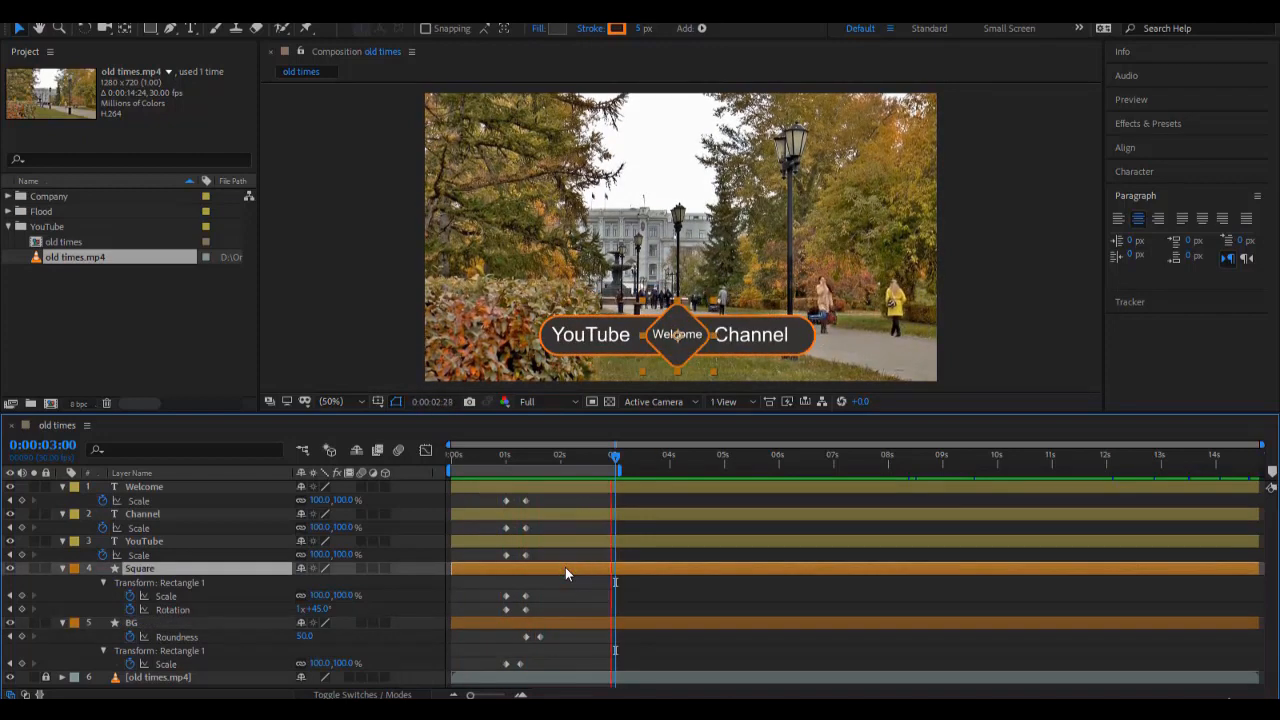
drag(565, 567, 589, 566)
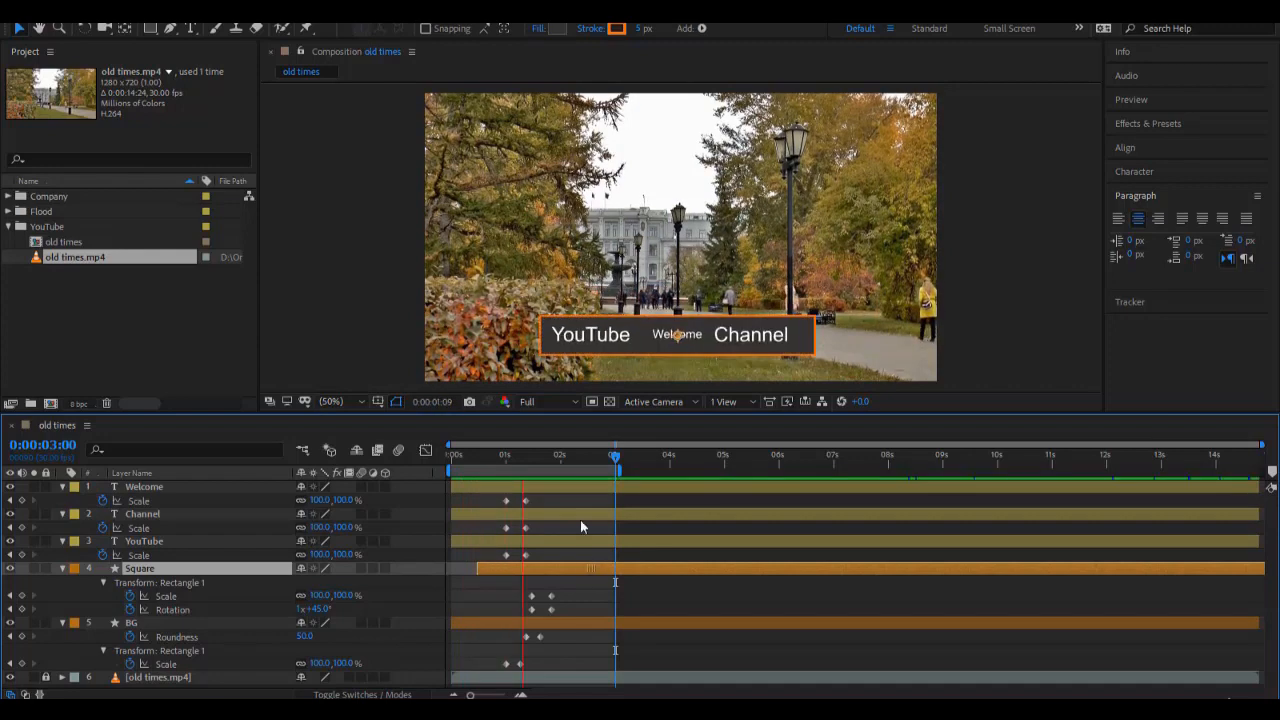
Move the Welcome layer below the YouTube layer, directly above Square.
click(564, 489)
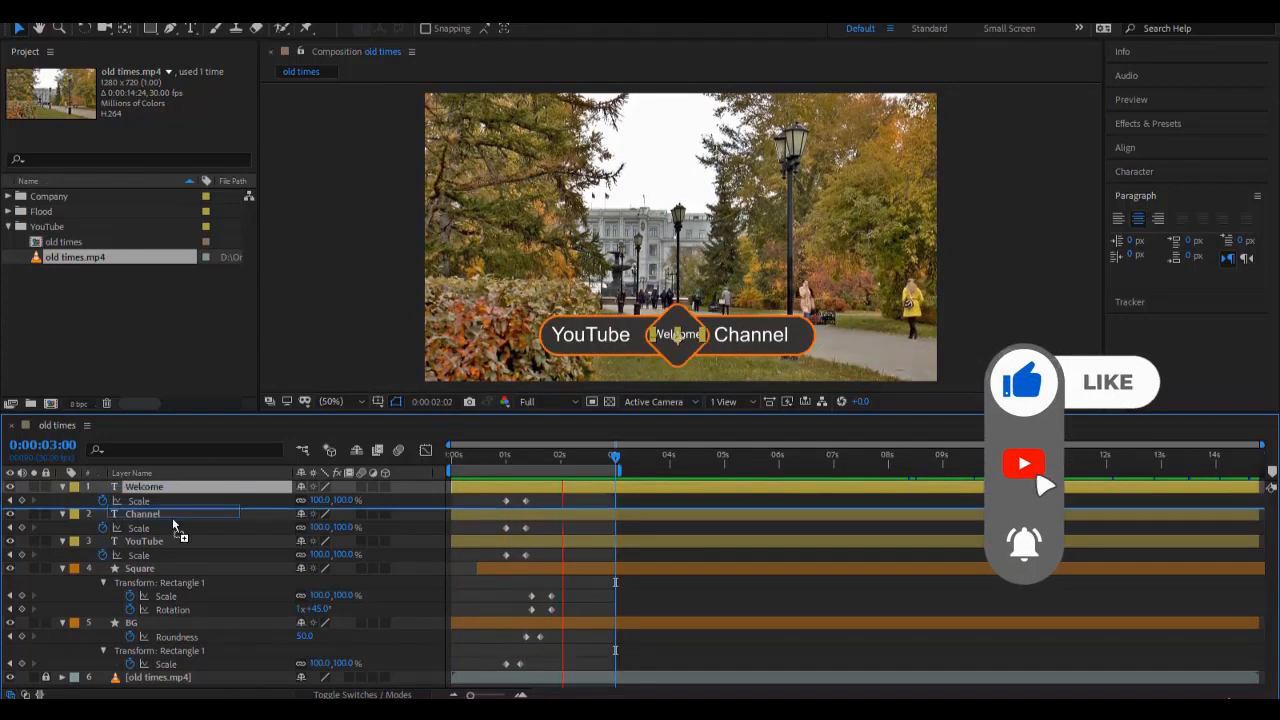
drag(169, 563, 170, 562)
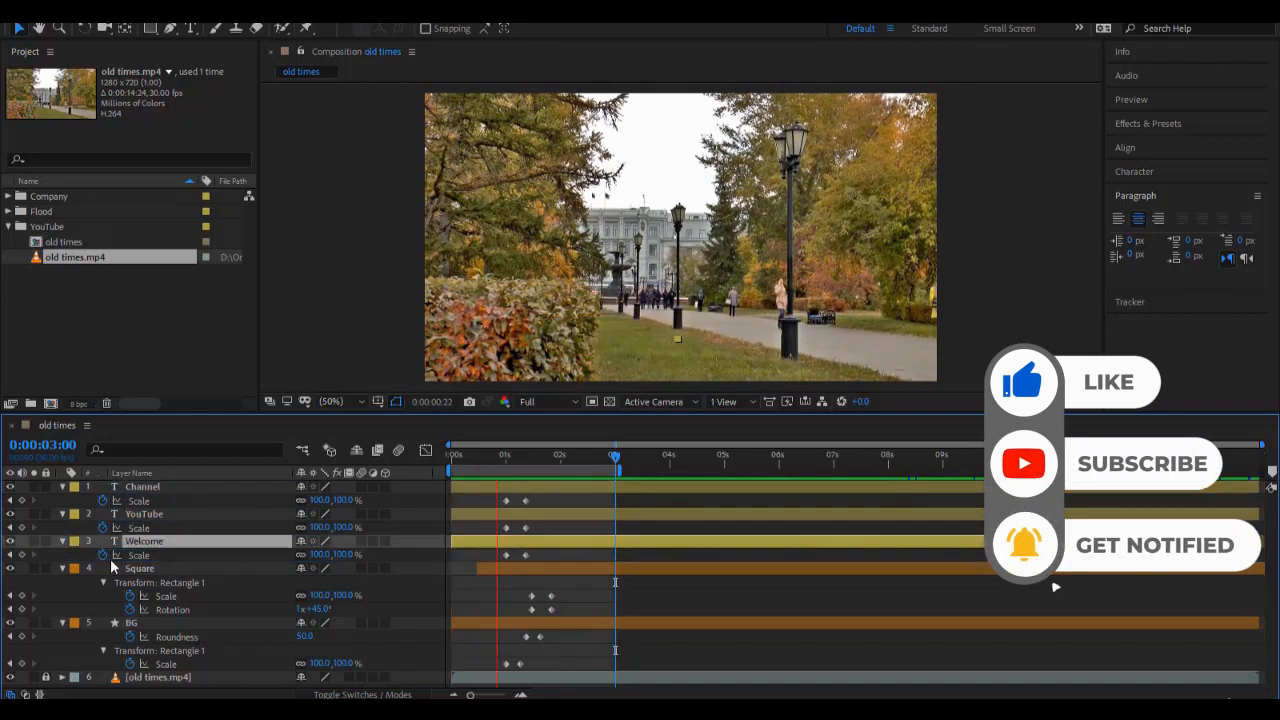
Delay the Welcome layer about half a second to start with Square, and the Channel and YouTube layers about a quarter second.
drag(553, 548, 589, 544)
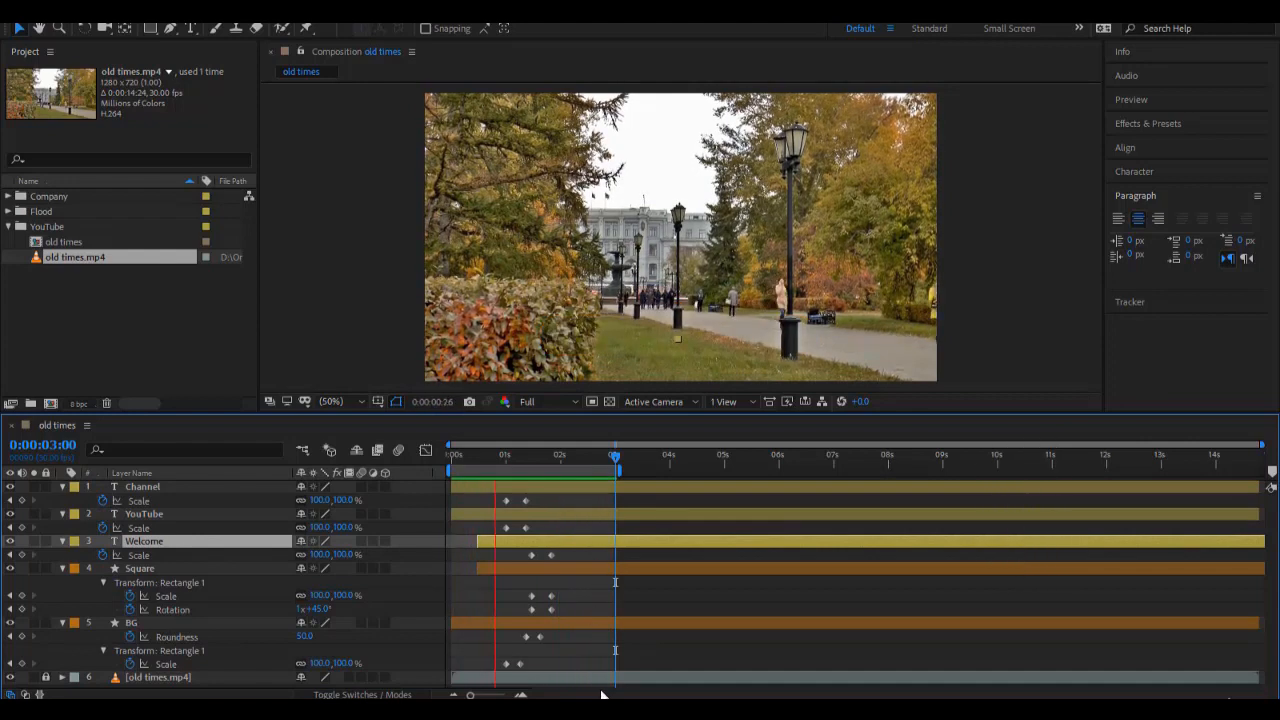
click(547, 487)
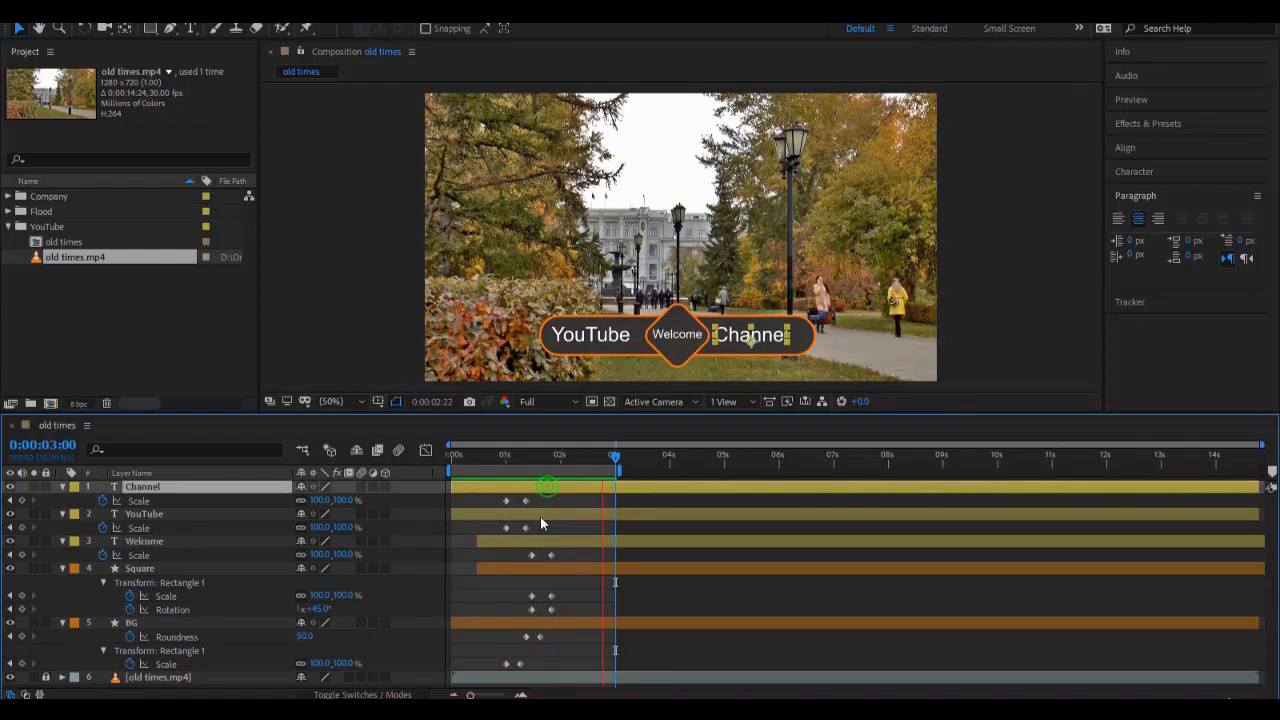
shift+click(540, 514)
drag(541, 514, 556, 516)
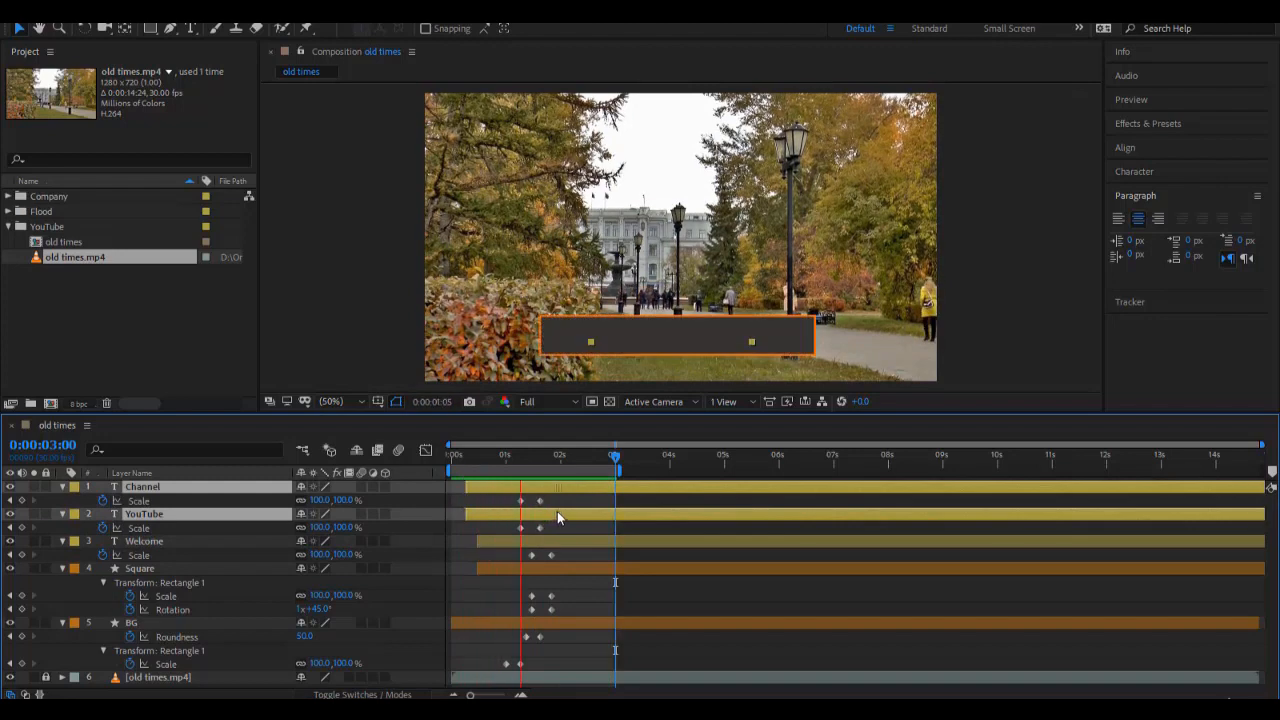
click(650, 648)
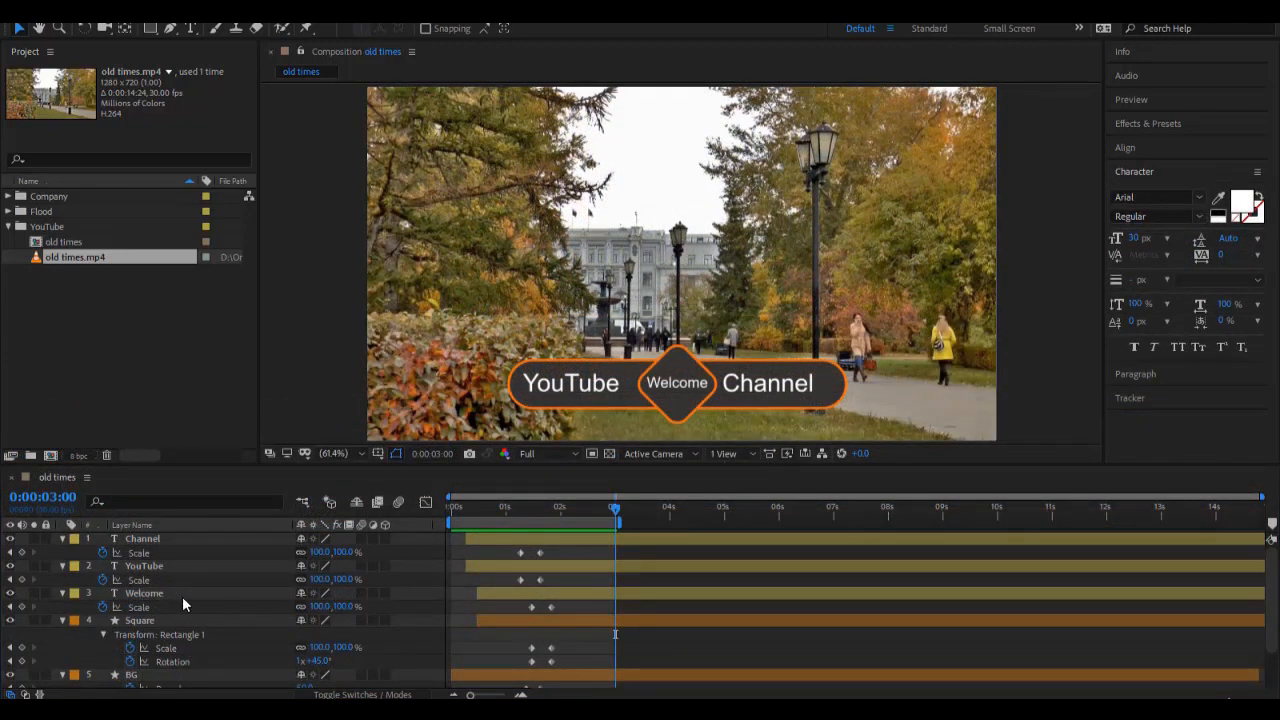
Collapse the keyframe properties of all the title layers in the timeline.
click(147, 540)
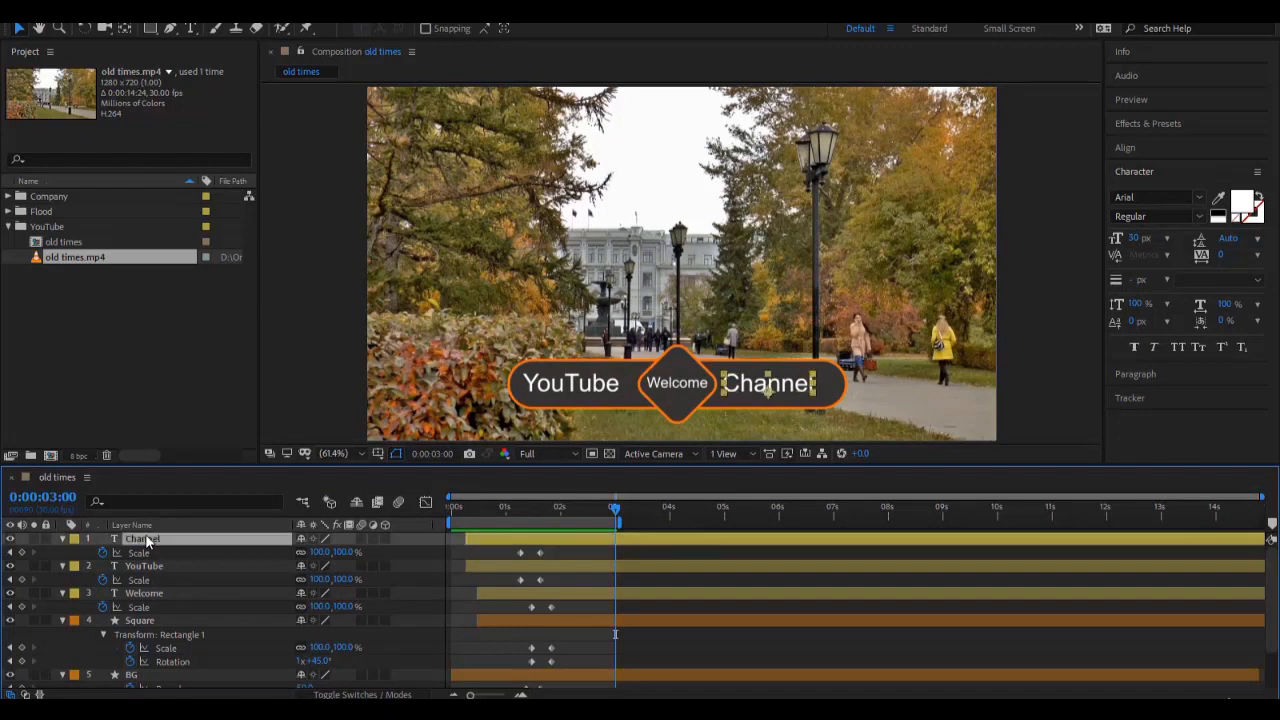
key(ctrl+a)
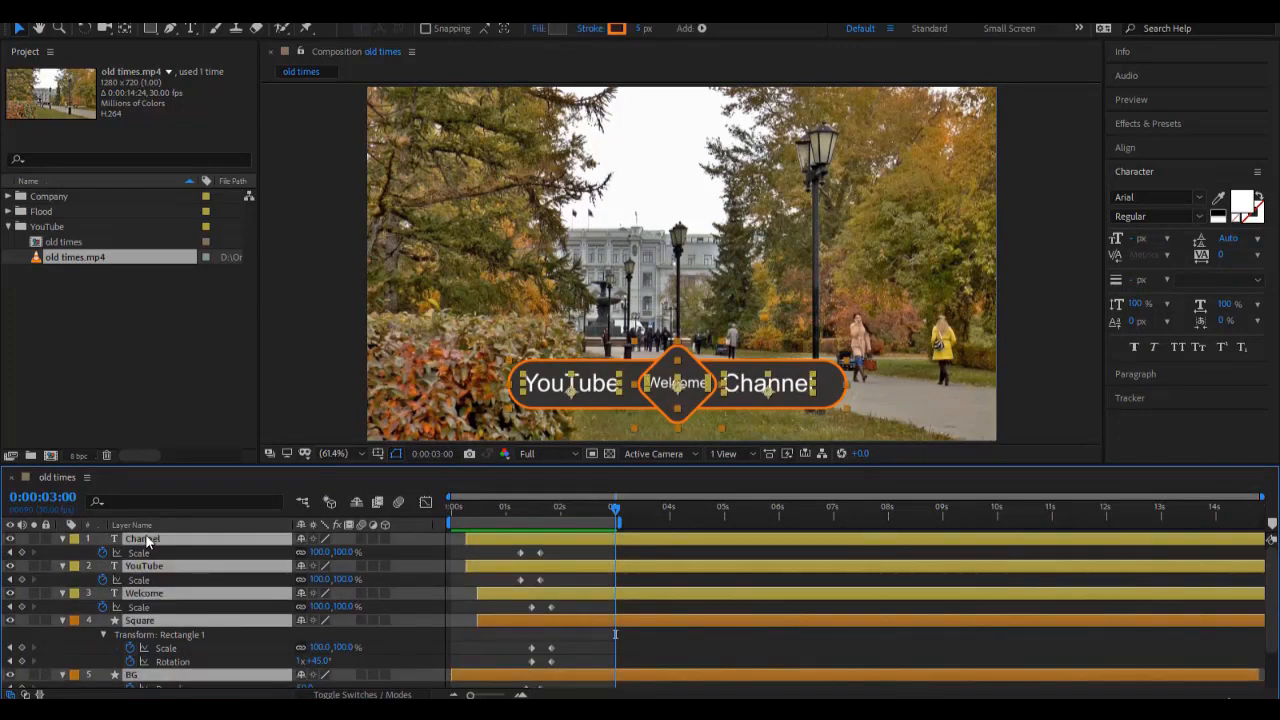
key(u)
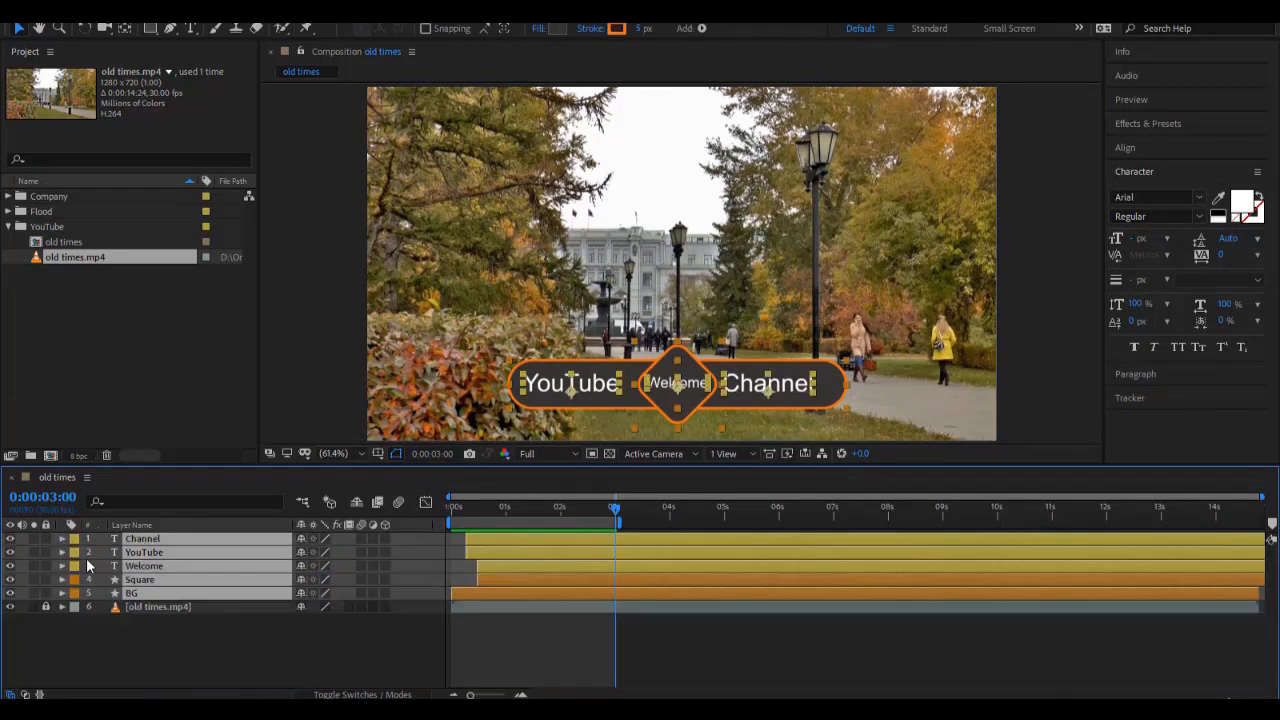
click(187, 633)
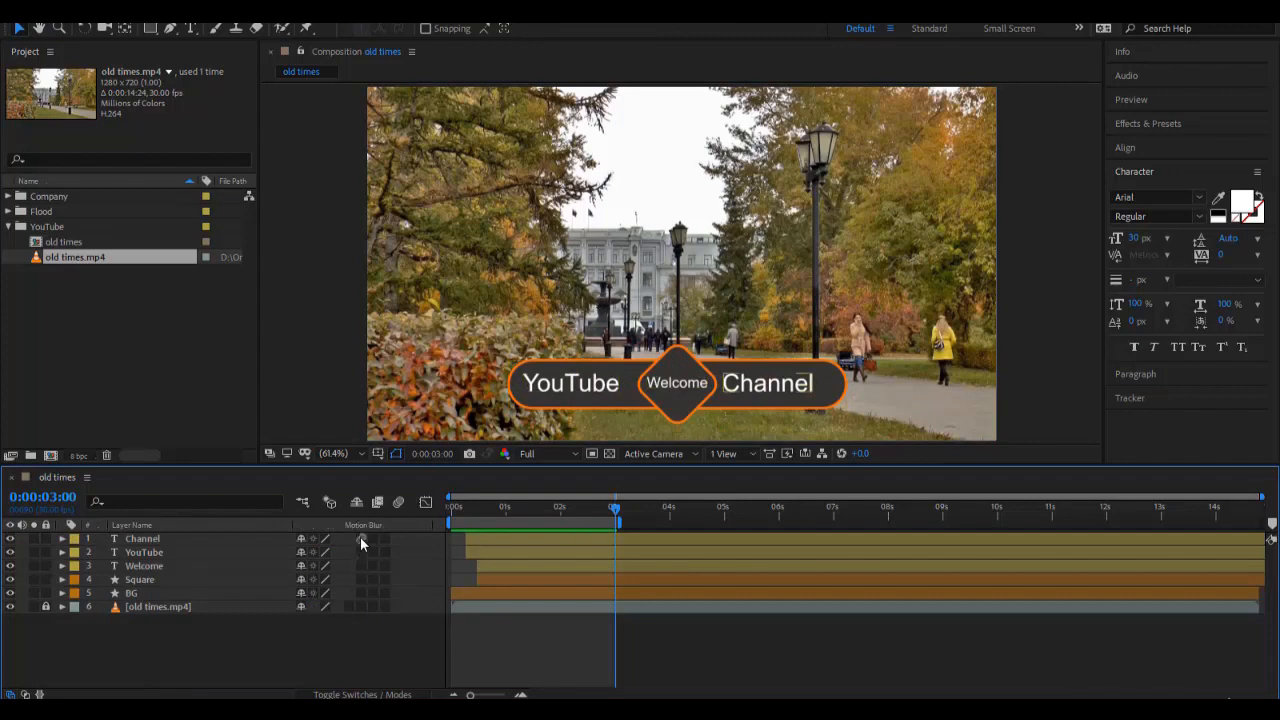
Enable motion blur on the Channel, YouTube, Welcome, Square and BG layers and for the composition, and preview the result.
click(360, 538)
click(360, 538)
click(362, 594)
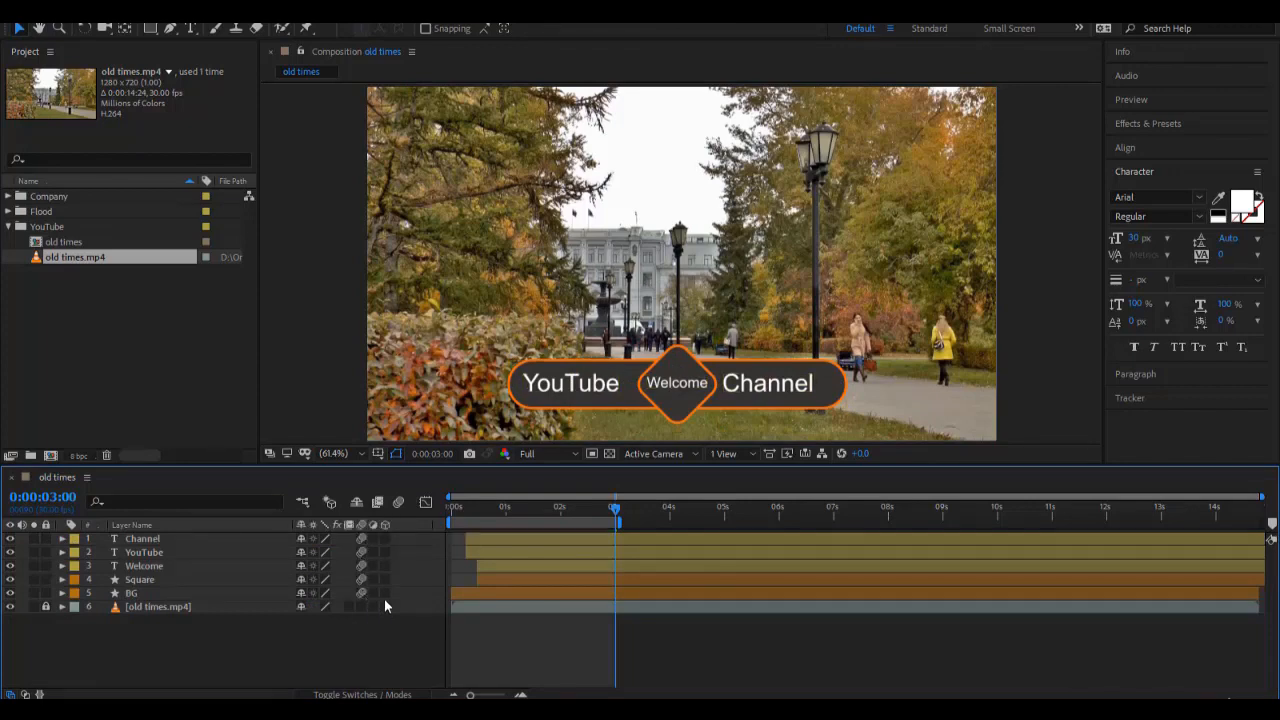
click(397, 503)
key(space)
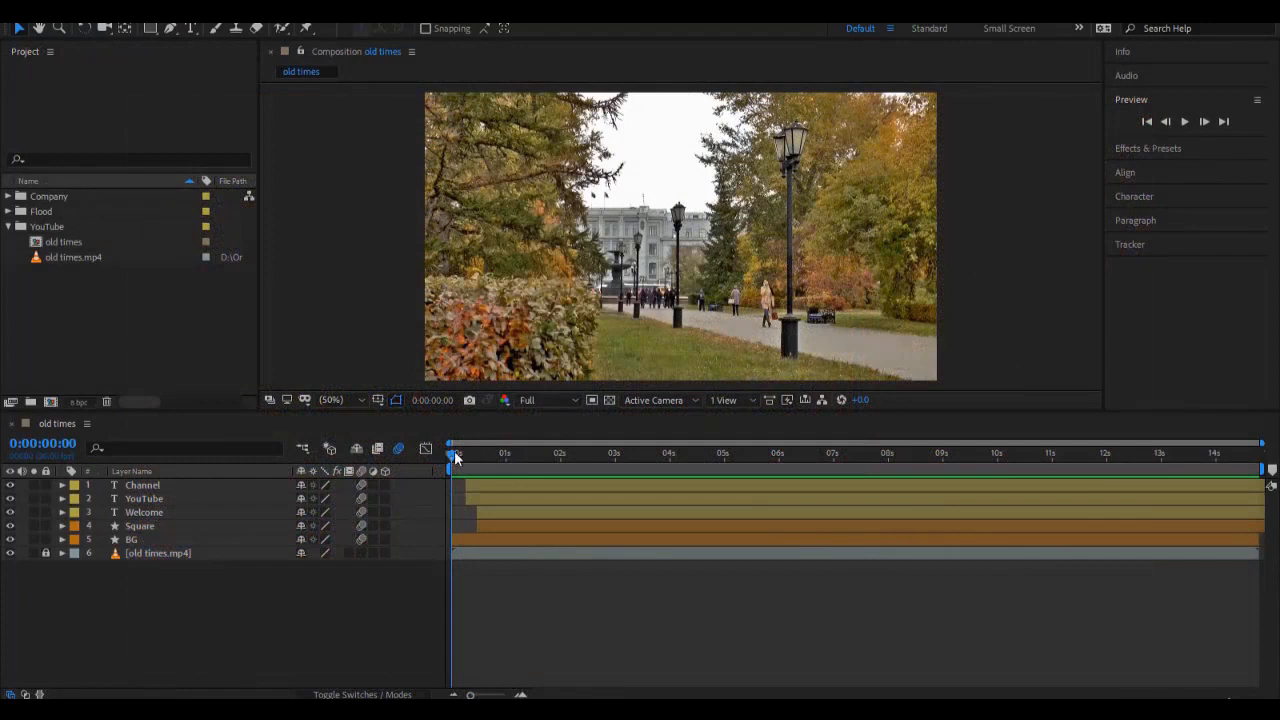
Scrub through the title animation from the start to around the five-second mark.
drag(452, 453, 701, 470)
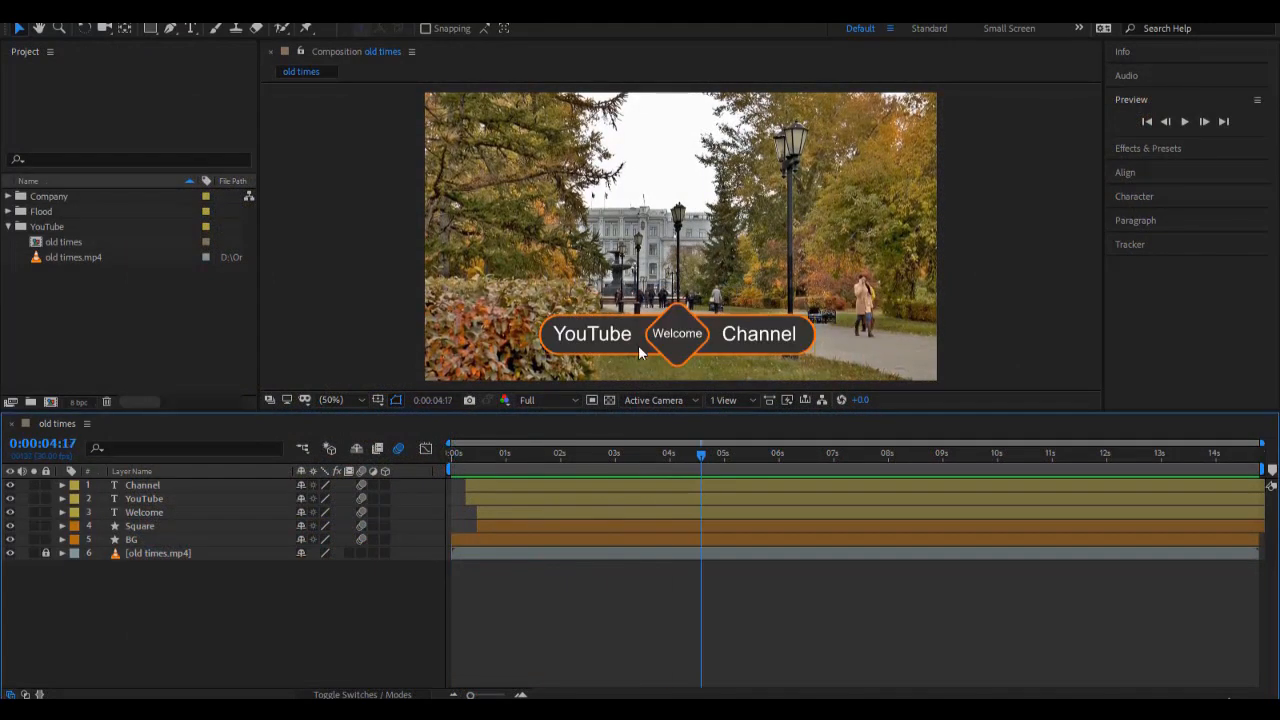
click(706, 453)
drag(804, 517, 729, 505)
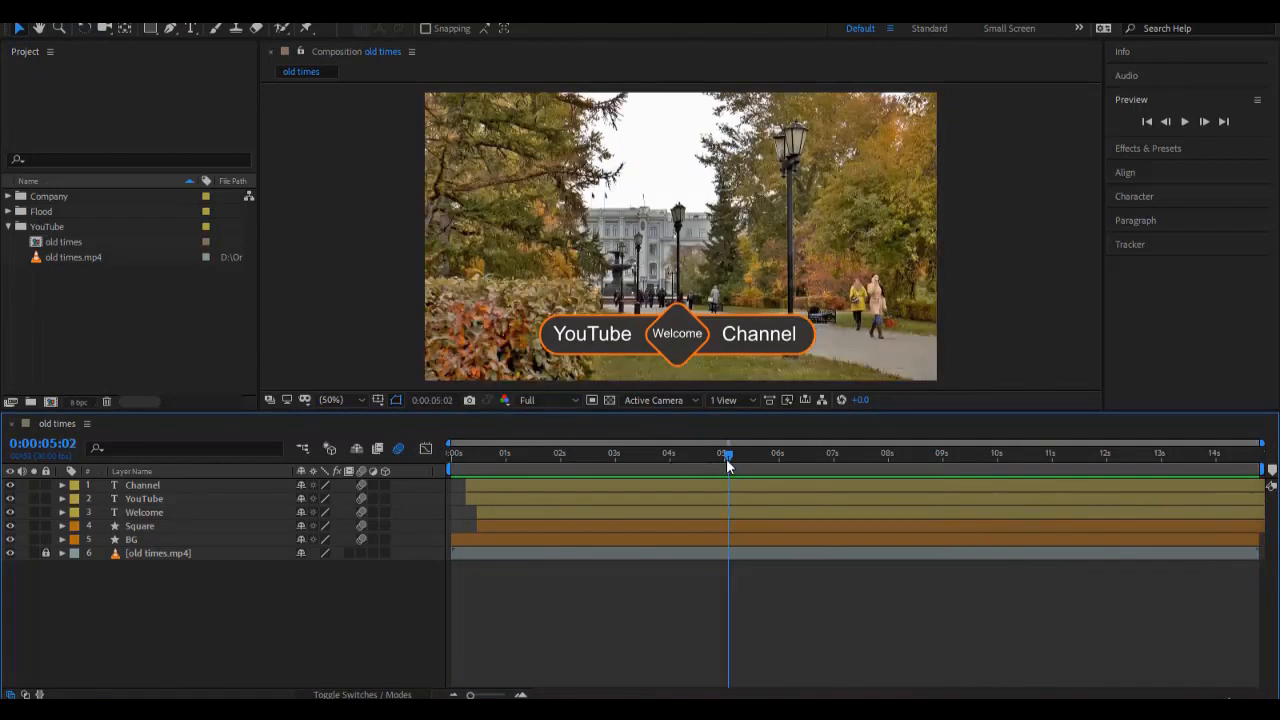
mouse_move(726, 458)
mouse_down()
mouse_move(756, 465)
mouse_move(691, 467)
mouse_move(723, 480)
mouse_move(725, 455)
mouse_up()
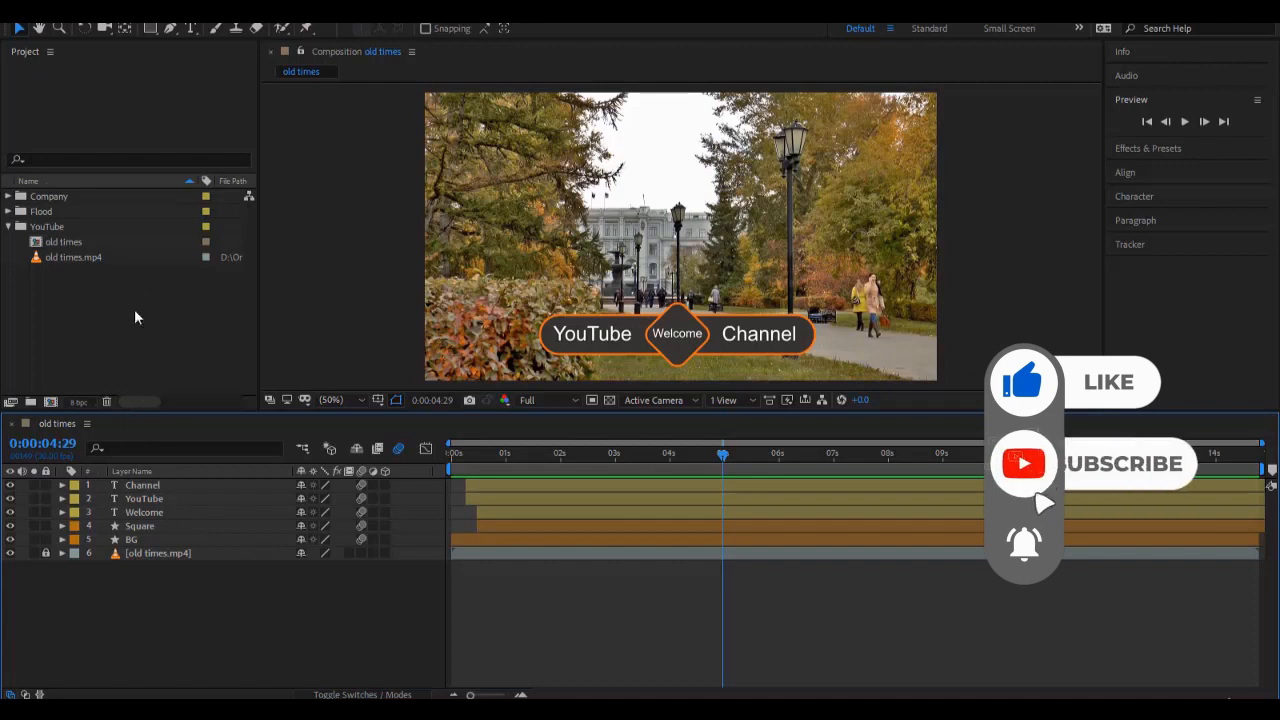
Duplicate the old times composition in the YouTube folder of the project.
click(108, 242)
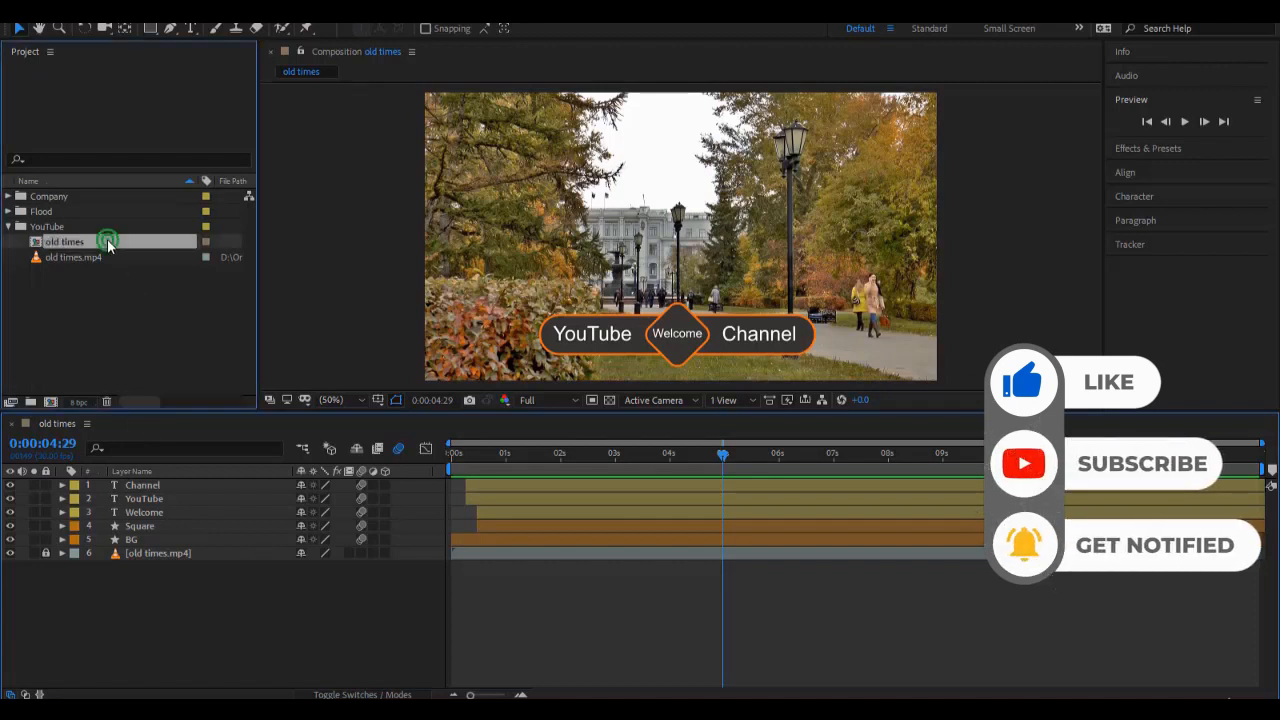
click(109, 337)
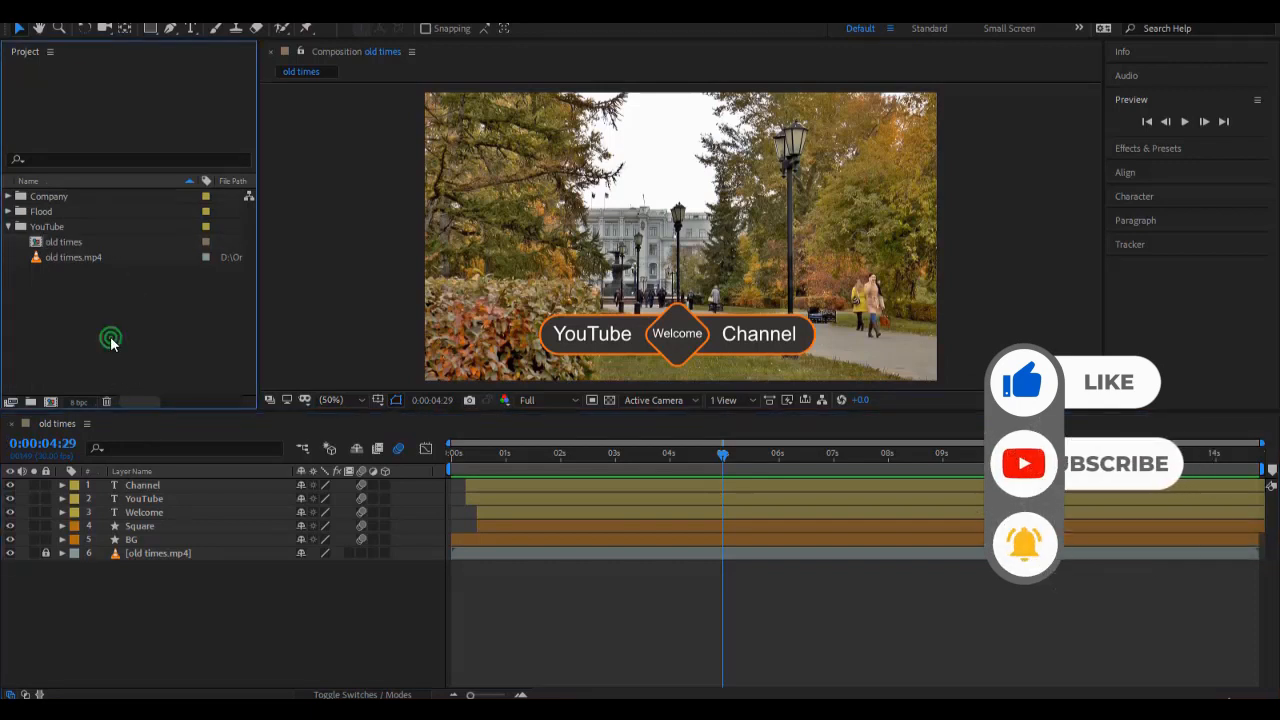
click(103, 246)
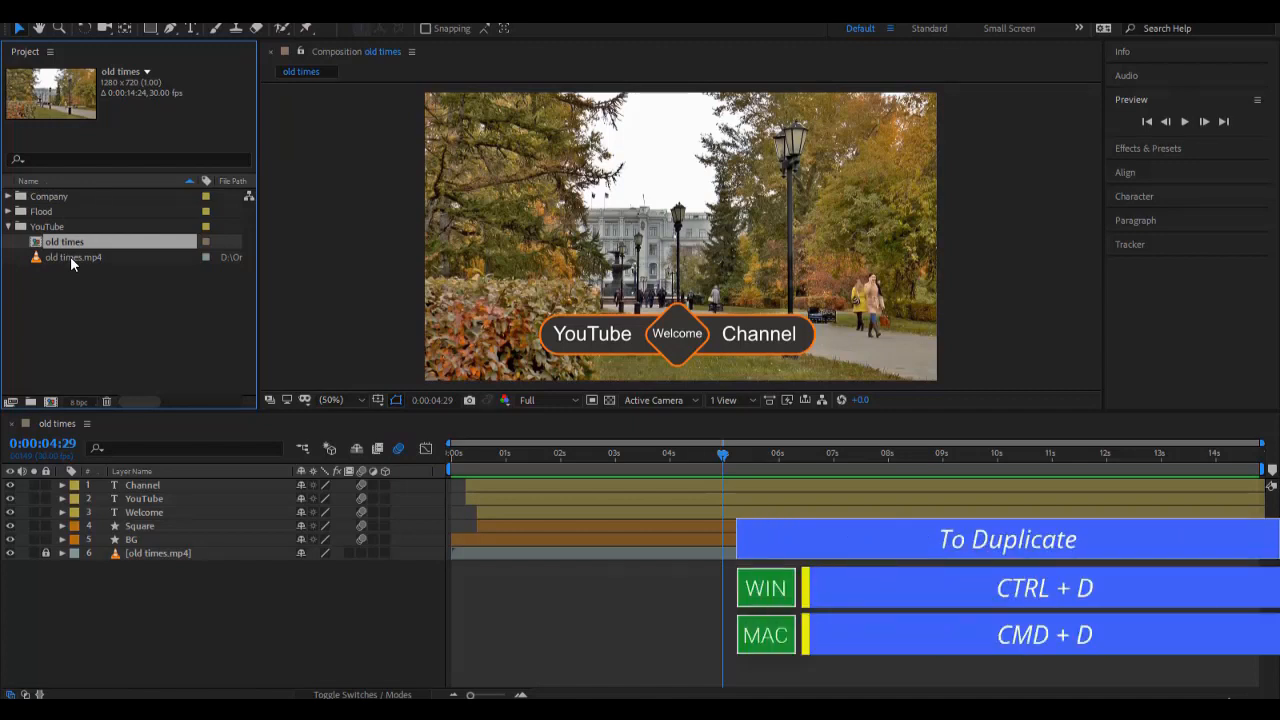
key(ctrl+d)
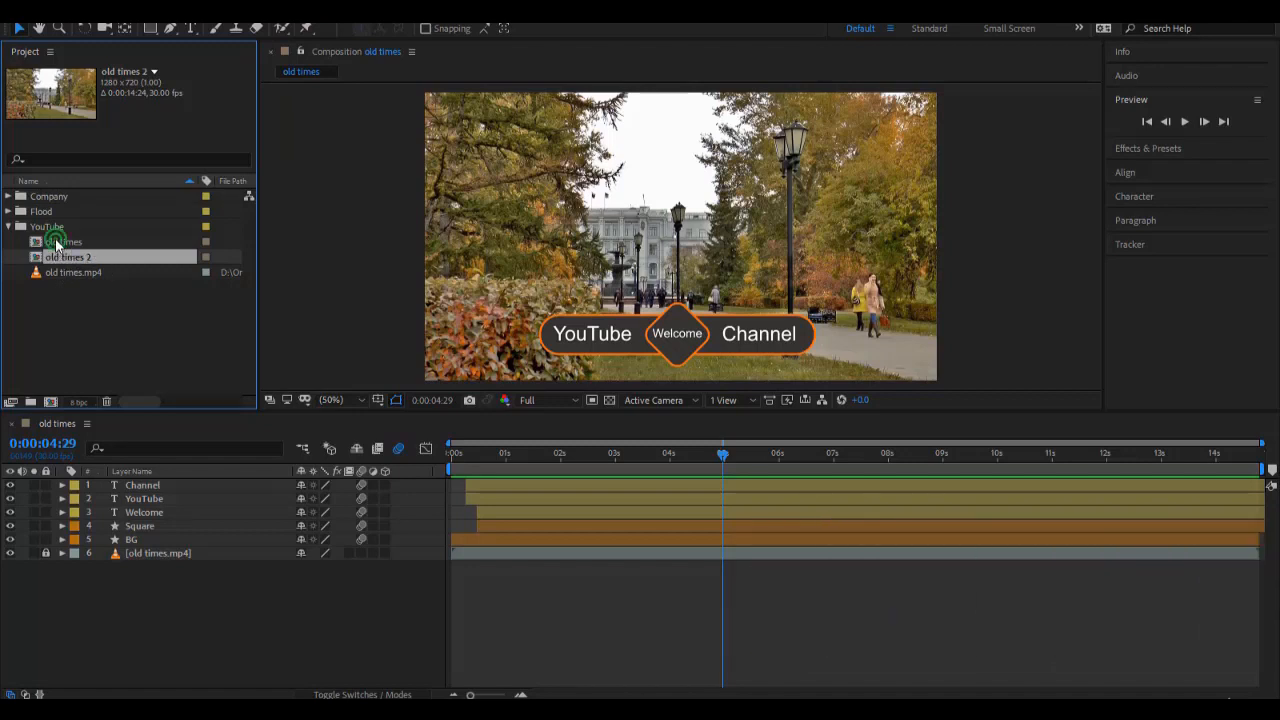
Rename the duplicated composition as old times Reverse.
click(55, 241)
click(67, 257)
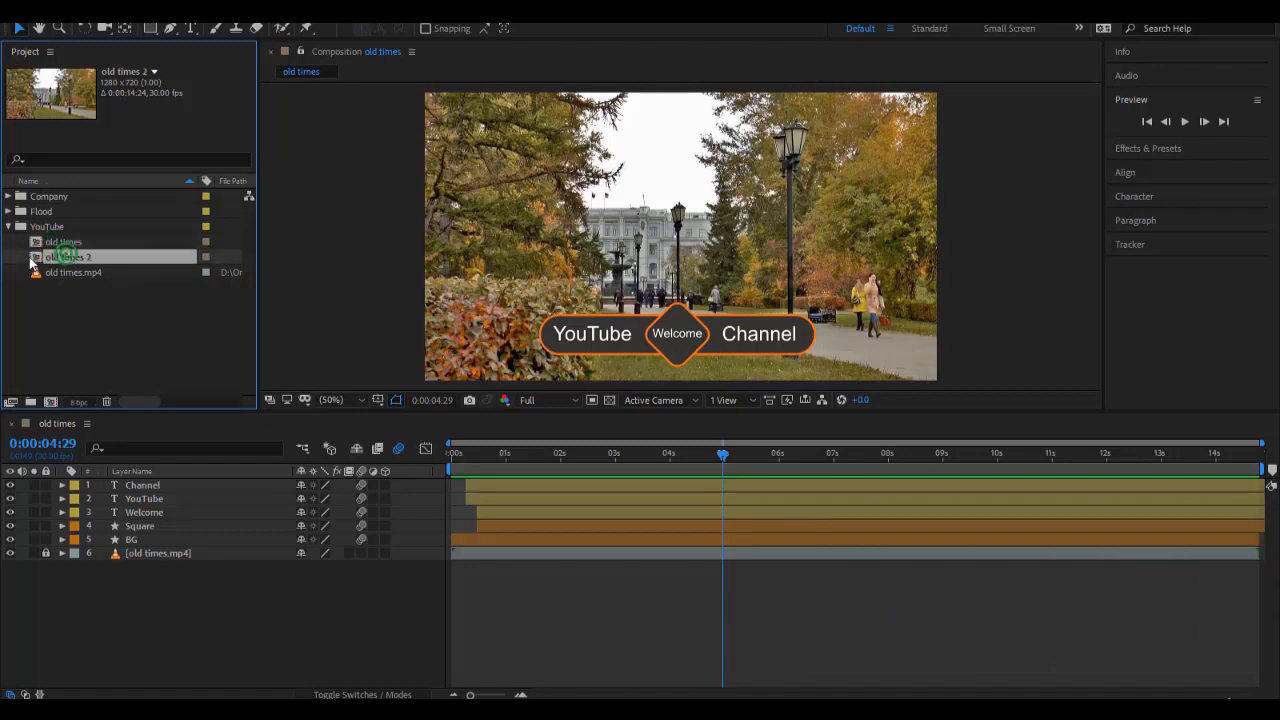
click(89, 242)
click(92, 257)
key(Return)
click(93, 255)
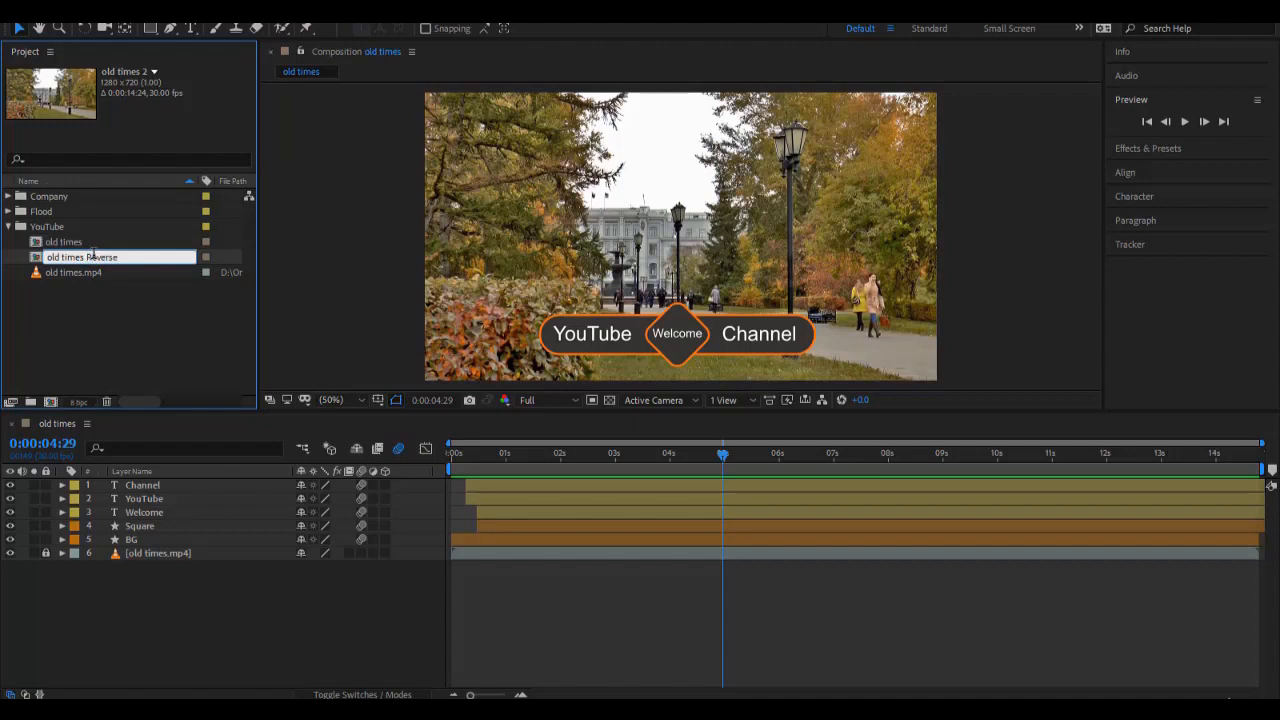
key(Return)
Open only the old times Reverse composition in the timeline, with the current time at 0:00:05:00.
double_click(93, 255)
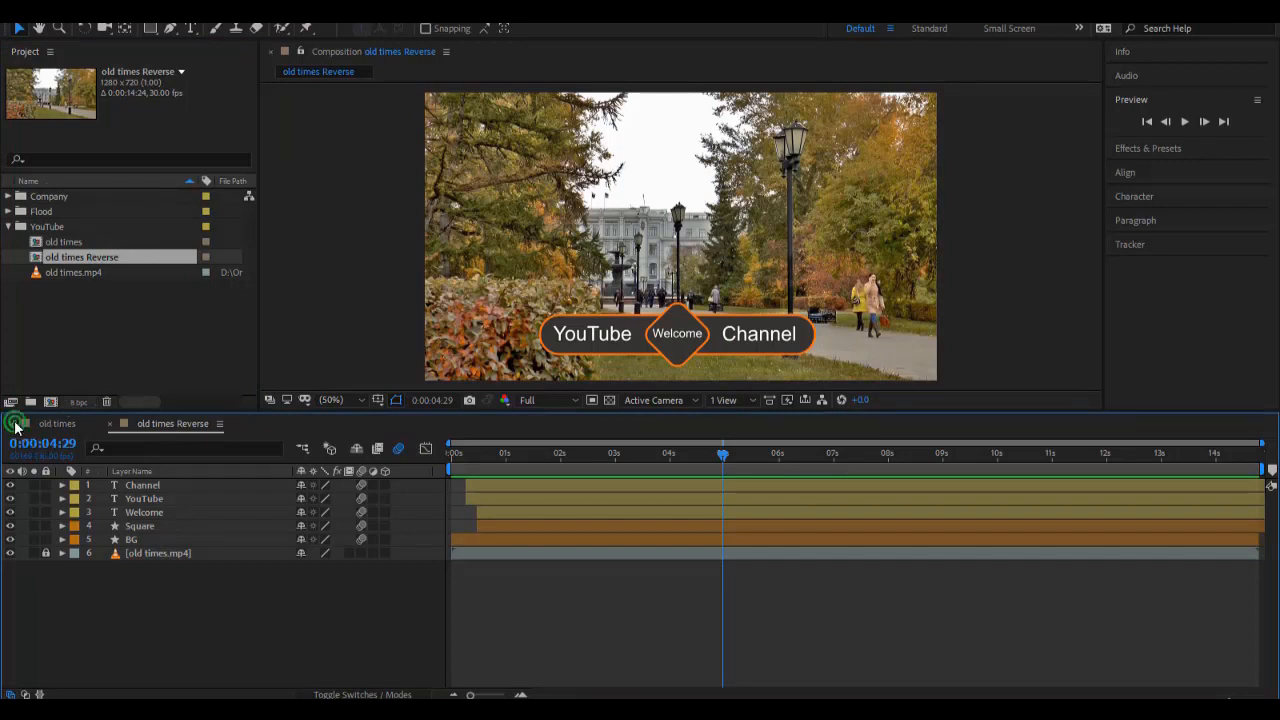
click(12, 424)
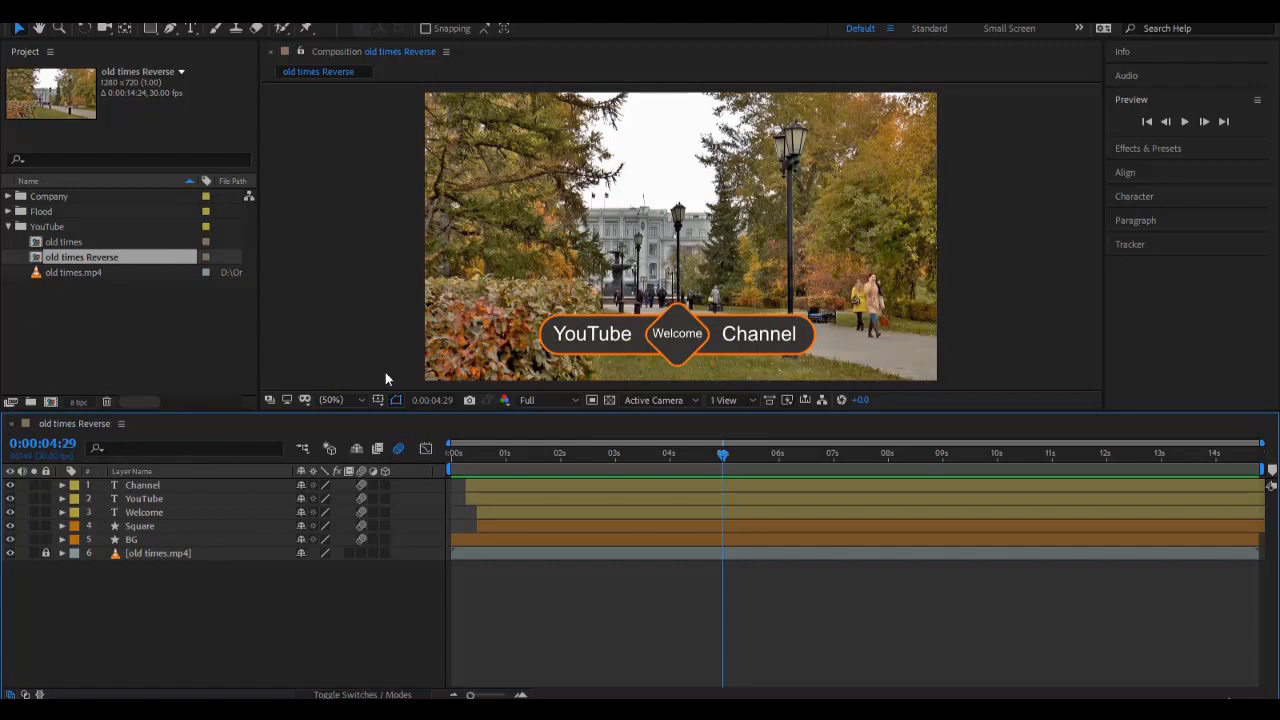
drag(723, 455, 722, 471)
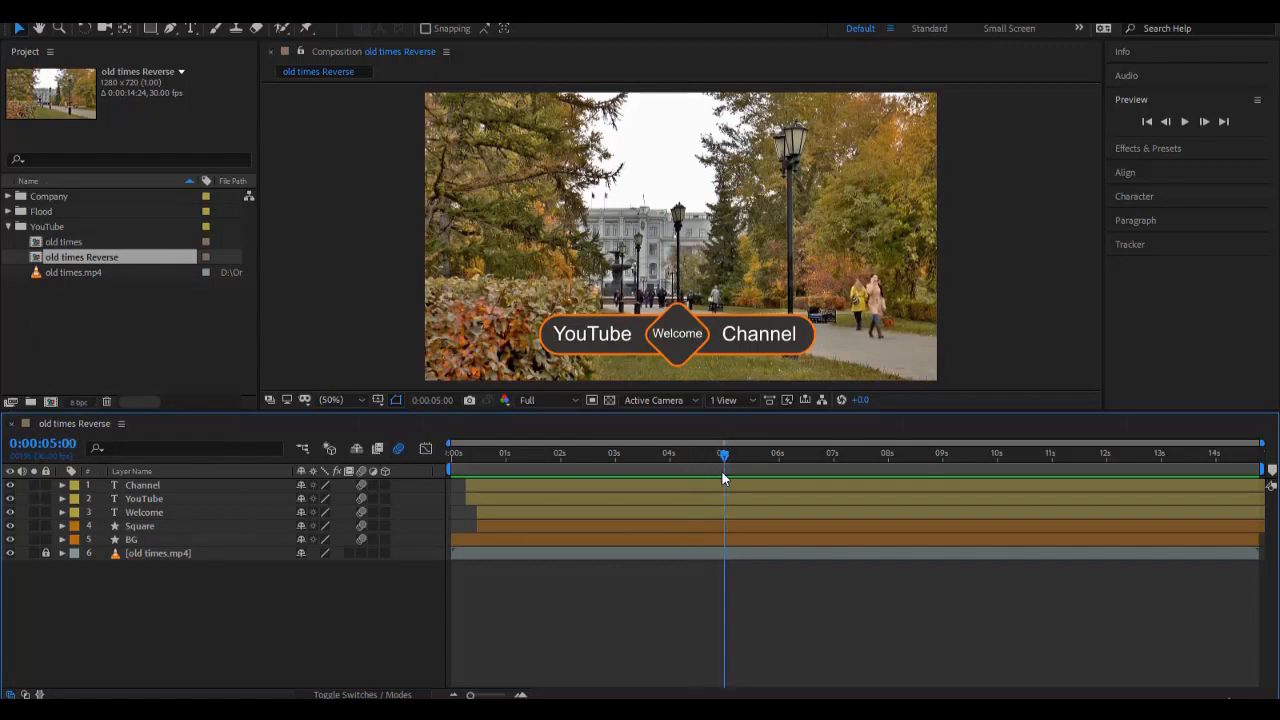
Reveal the BG layer's keyframes and step back through its Roundness and Scale keyframes to examine their values.
click(163, 541)
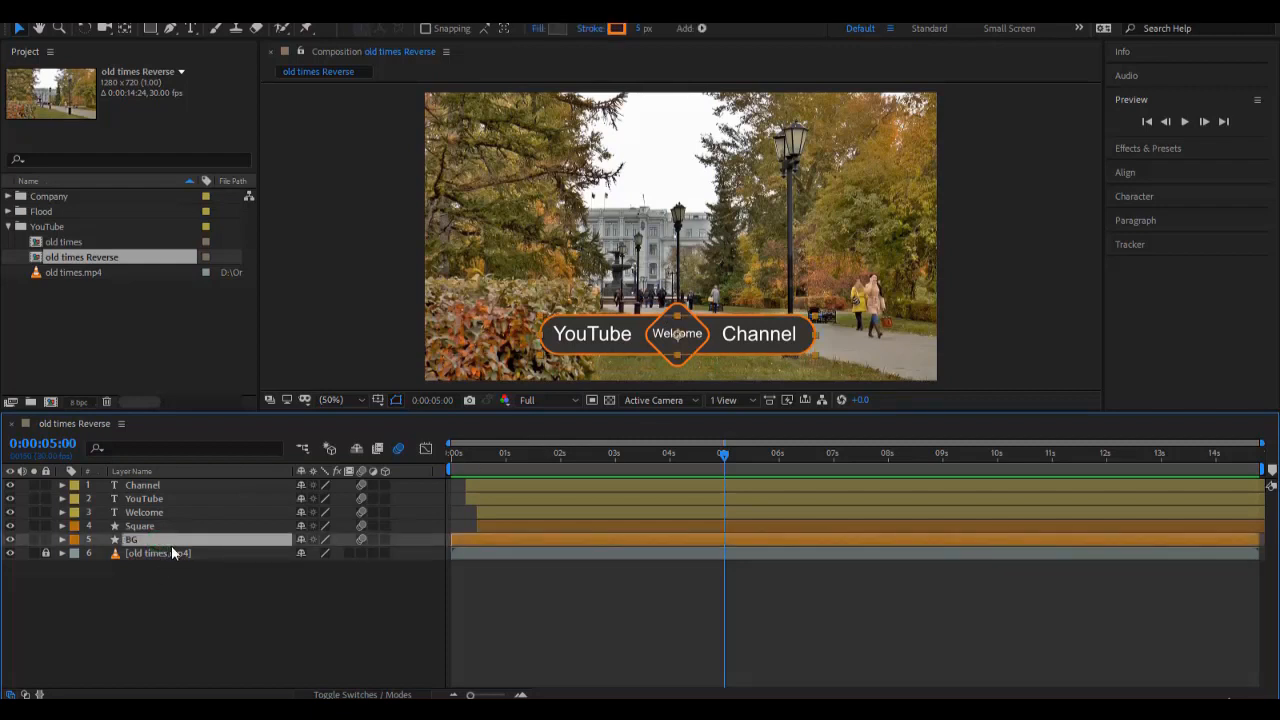
key(u)
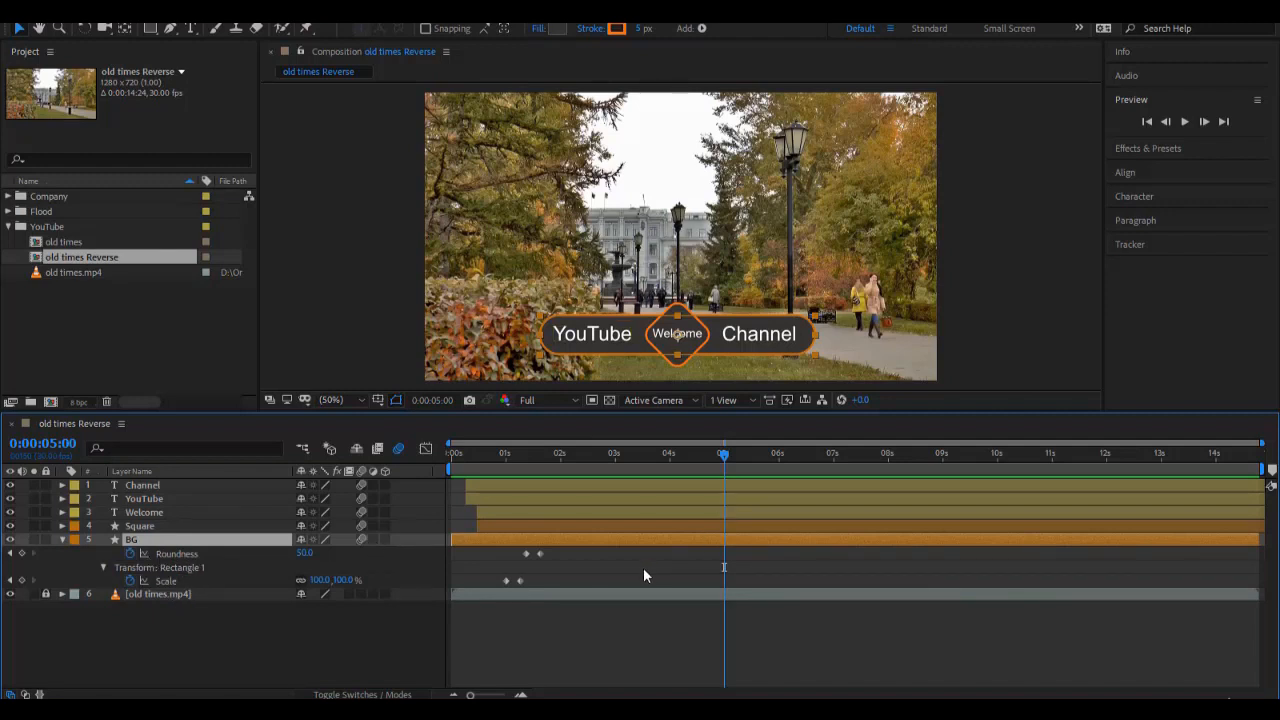
key(j)
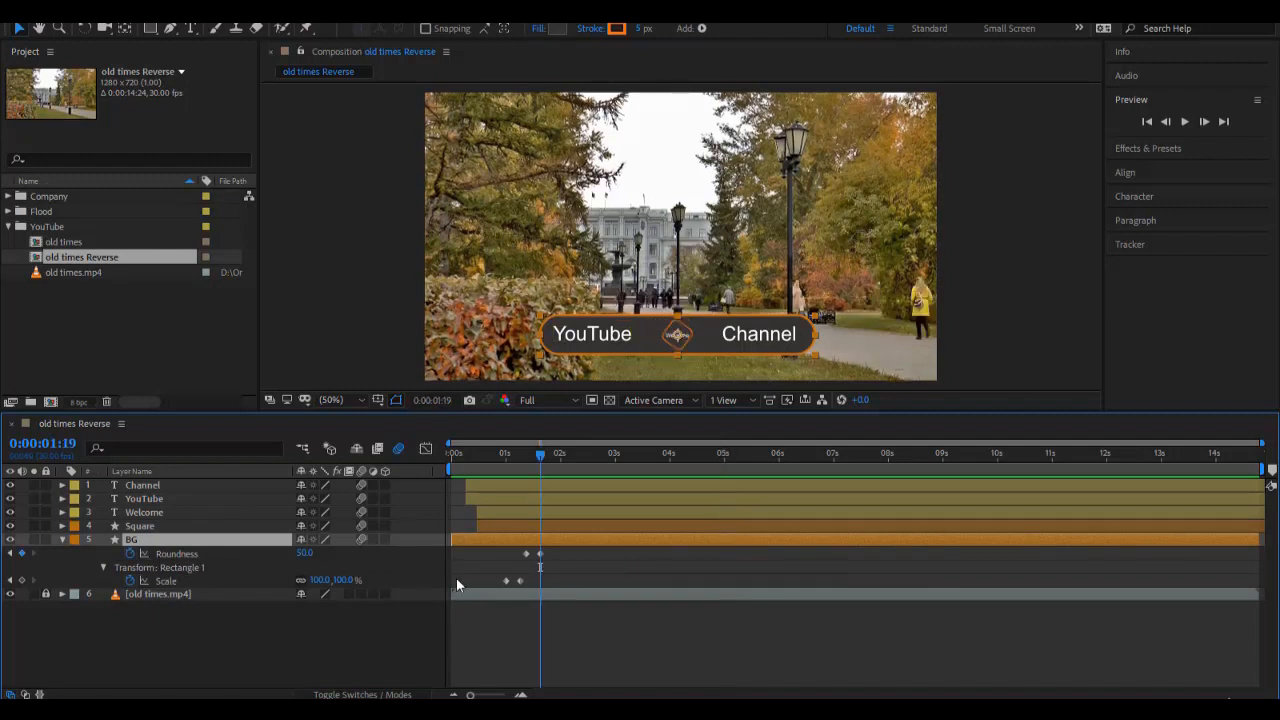
key(j)
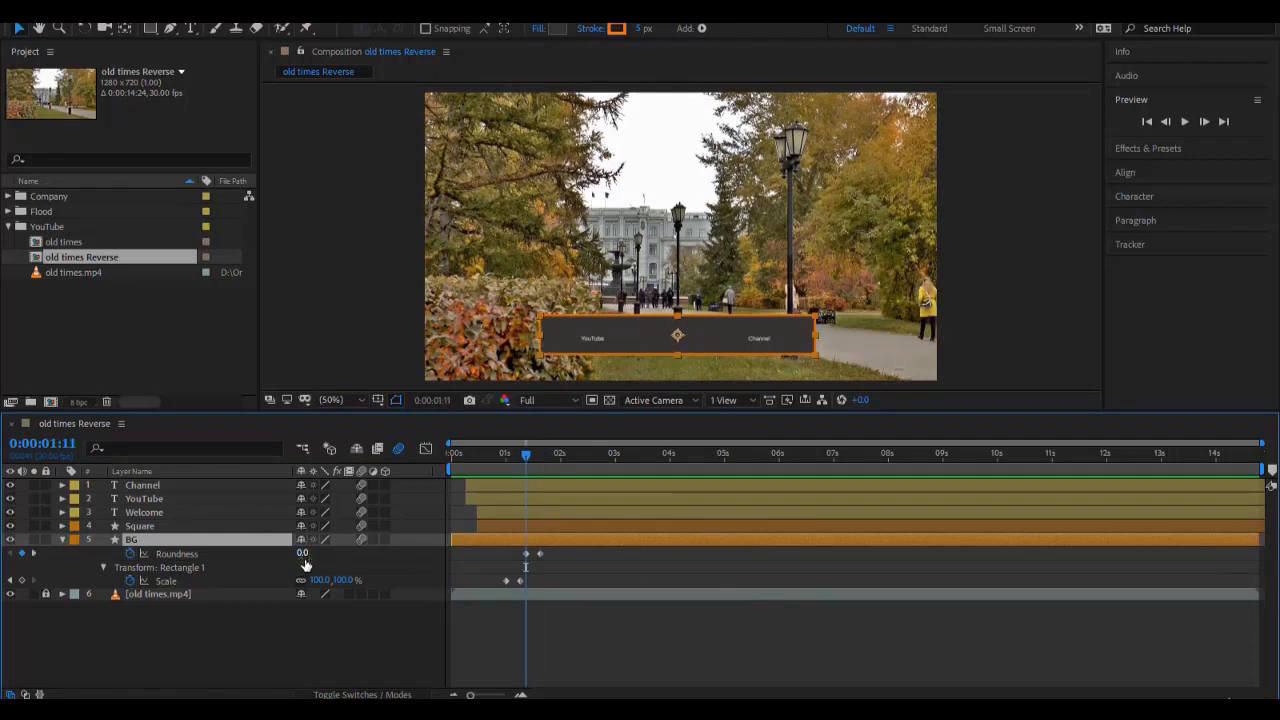
key(k)
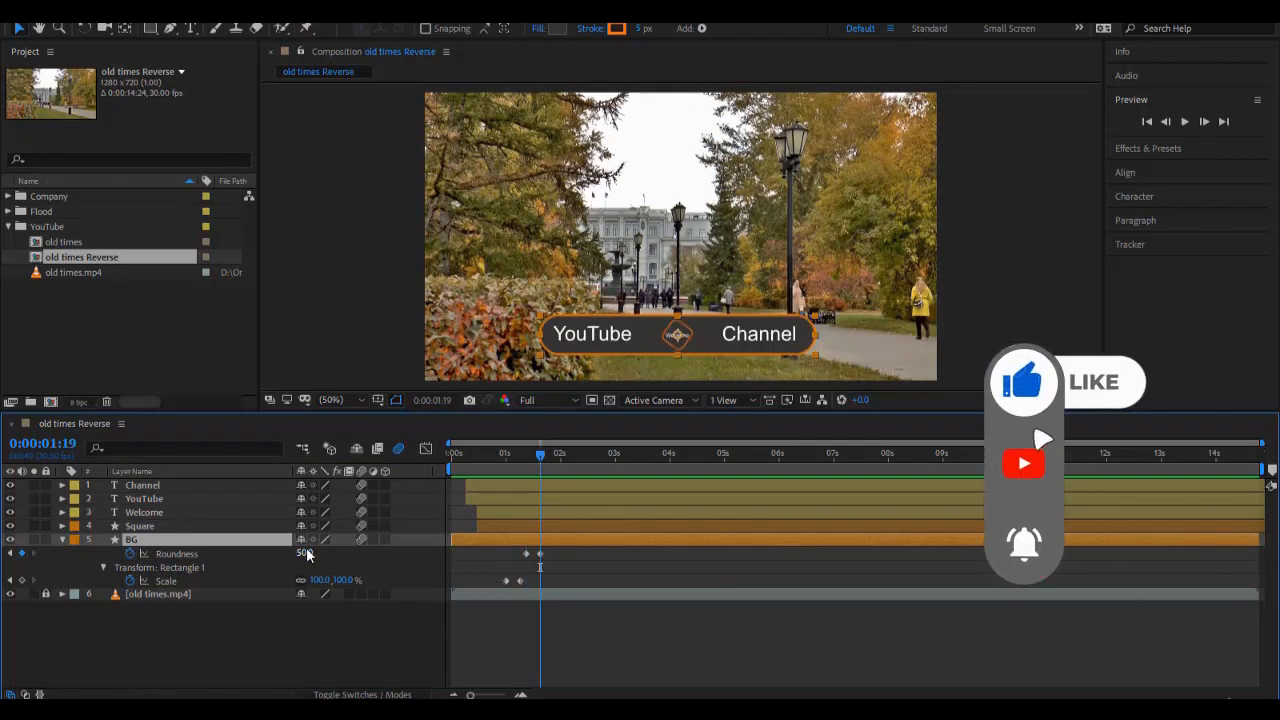
key(j)
key(j)
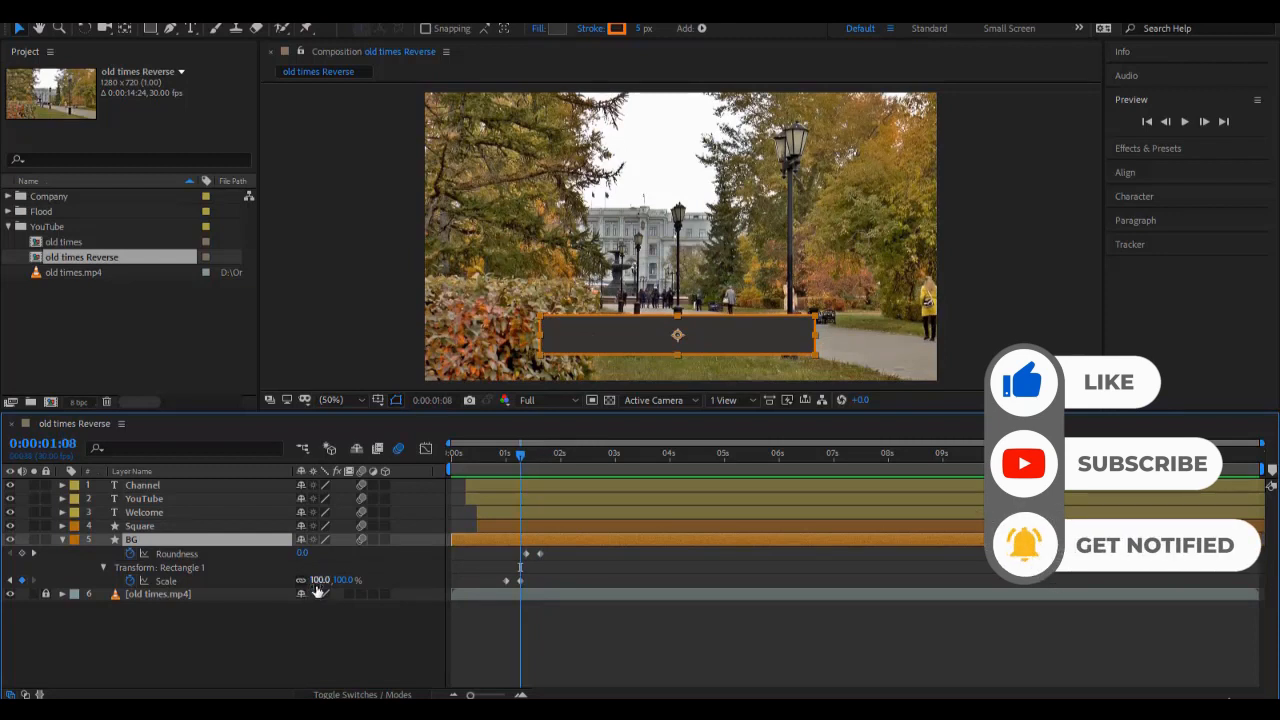
key(j)
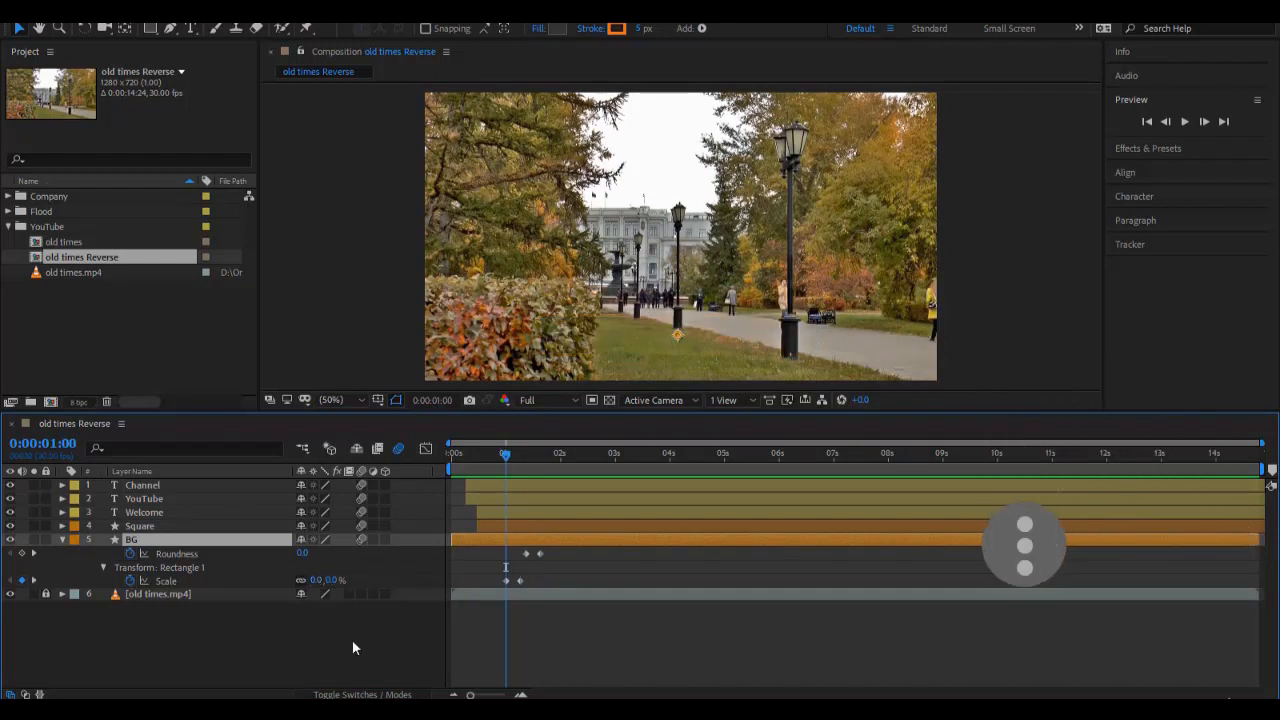
Copy the BG layer's Roundness and Scale keyframes and paste them at 0:00:05:00.
drag(500, 462, 721, 498)
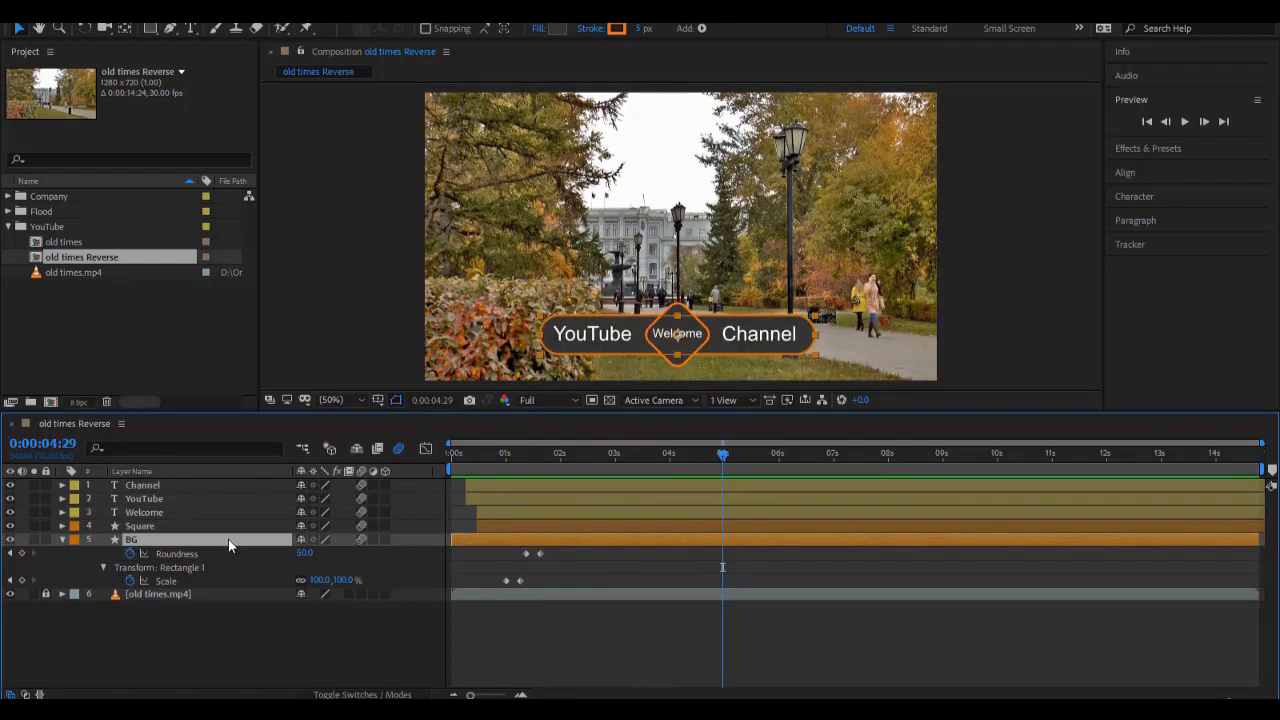
click(177, 553)
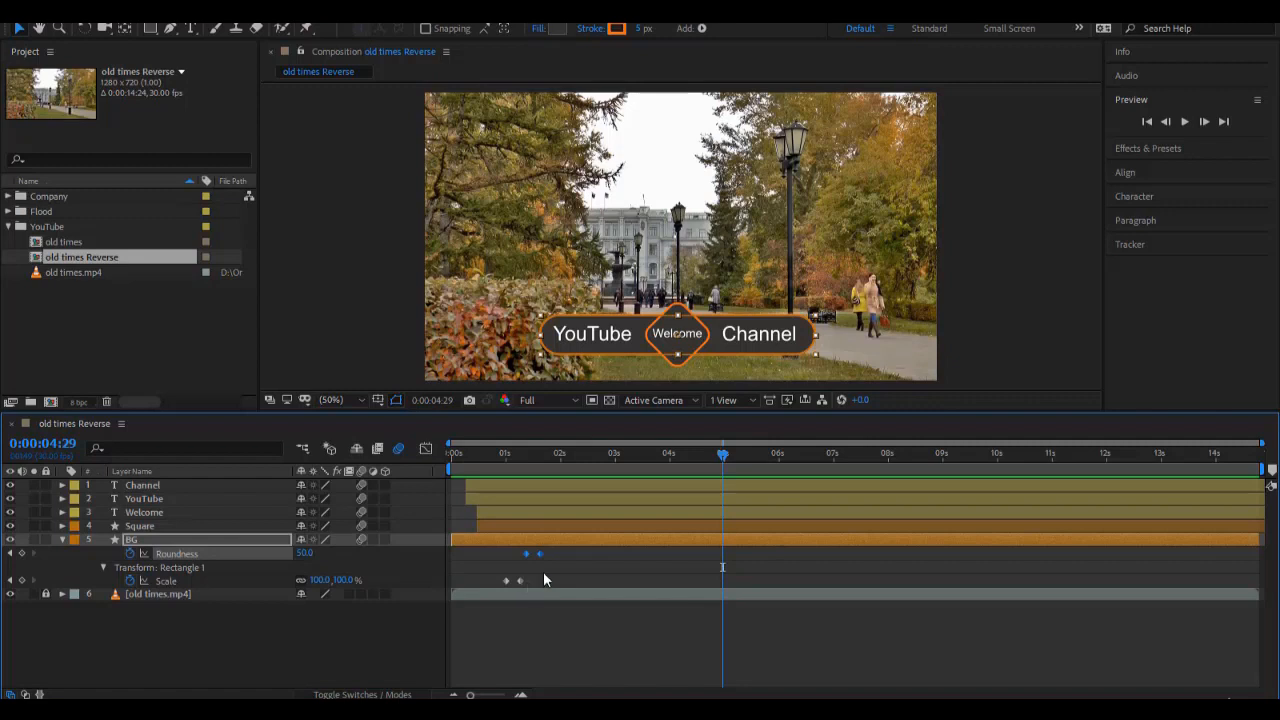
drag(558, 552, 505, 588)
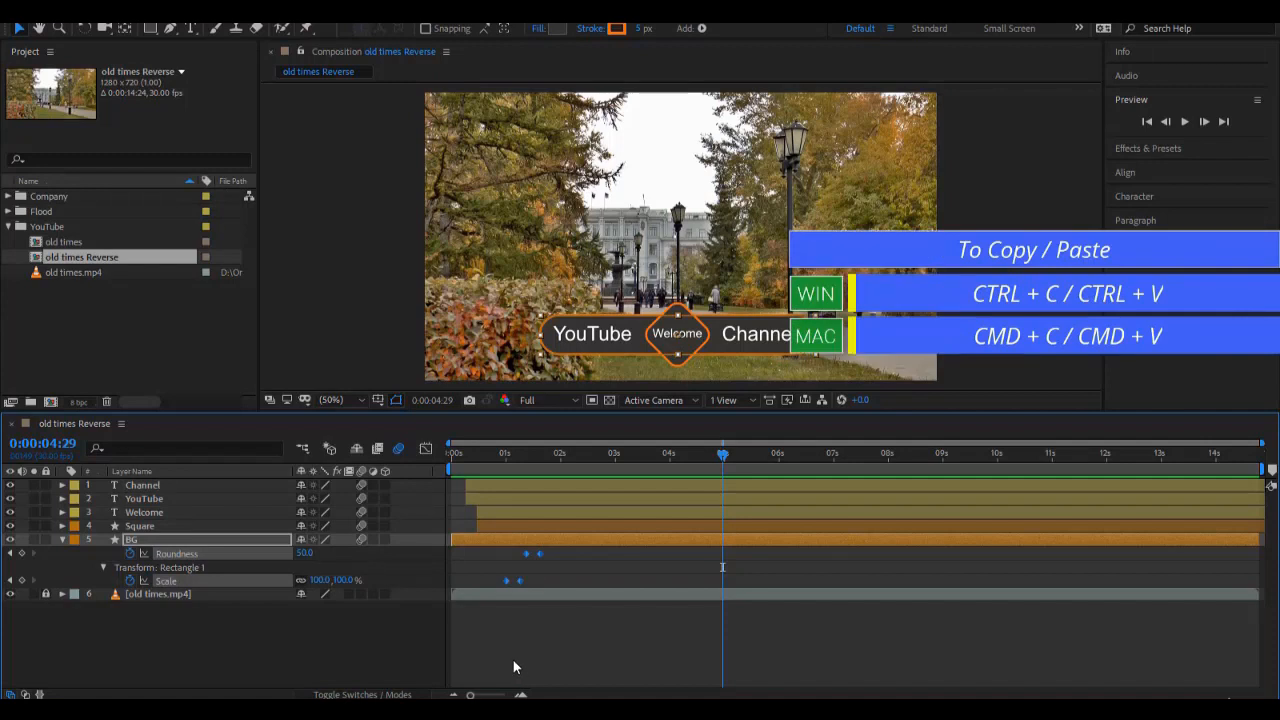
key(Page_Down)
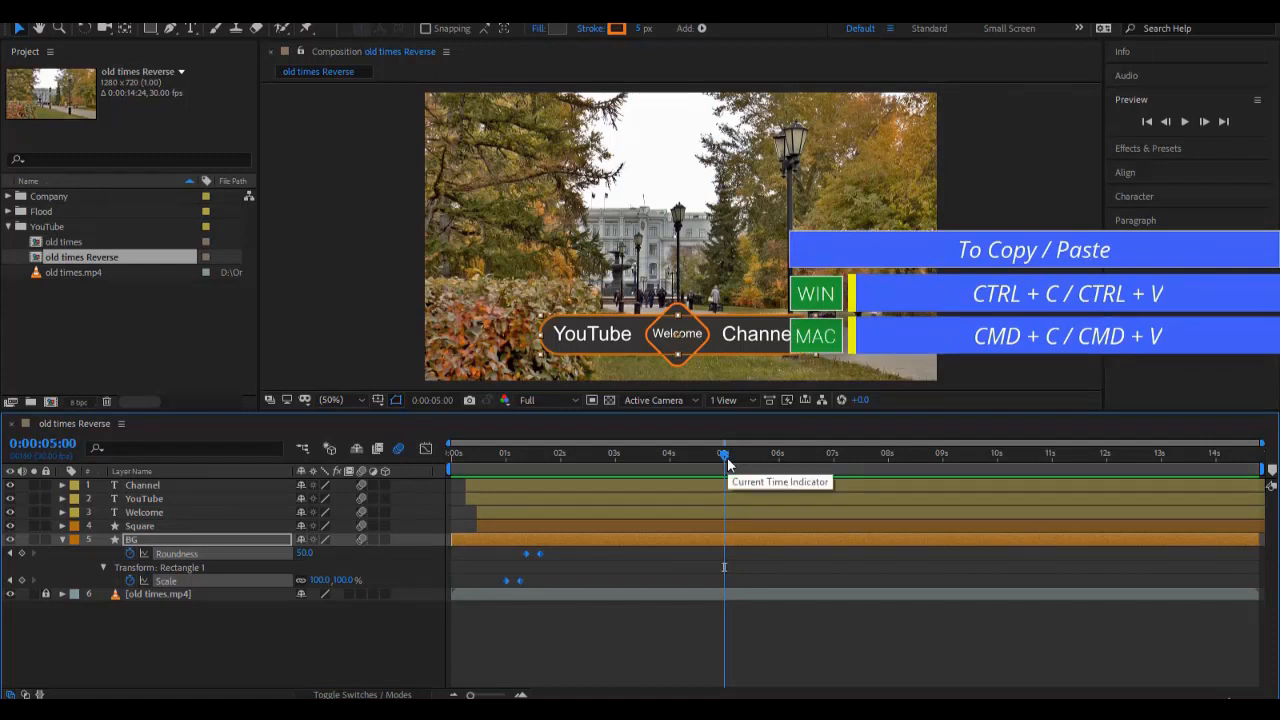
click(727, 458)
mouse_move(743, 458)
mouse_down()
mouse_move(774, 460)
mouse_move(723, 466)
mouse_up()
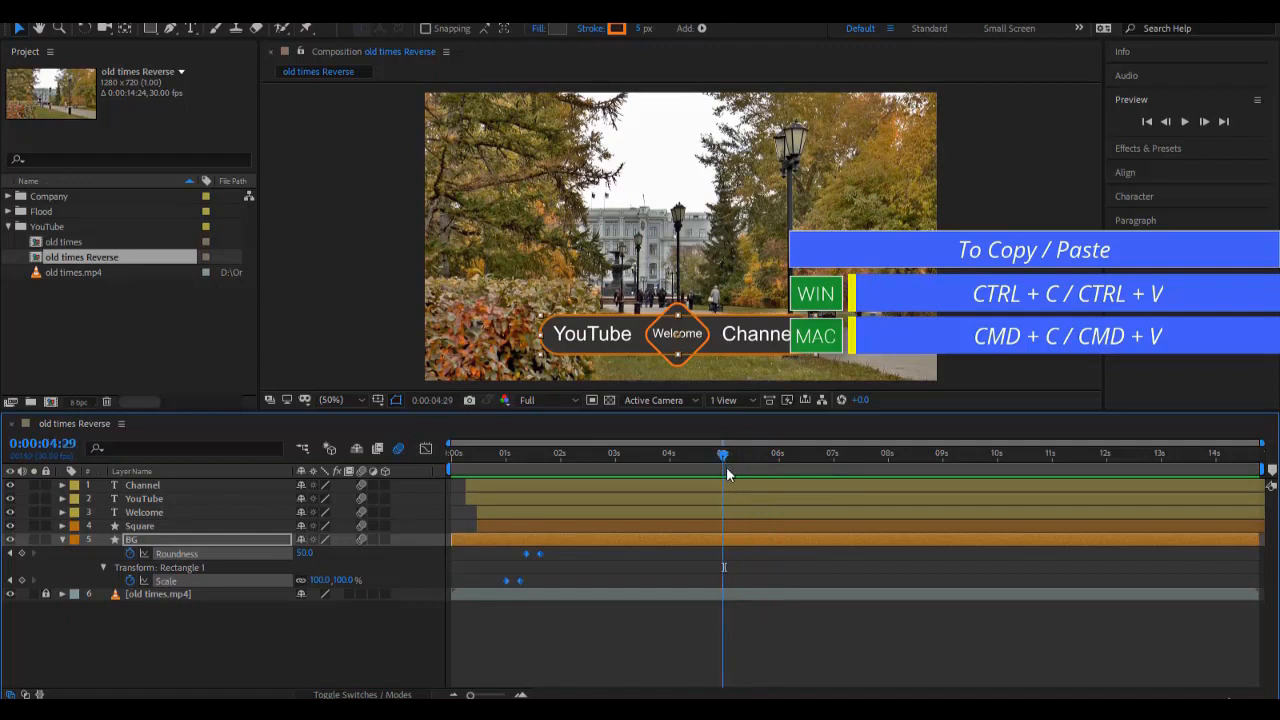
key(Page_Down)
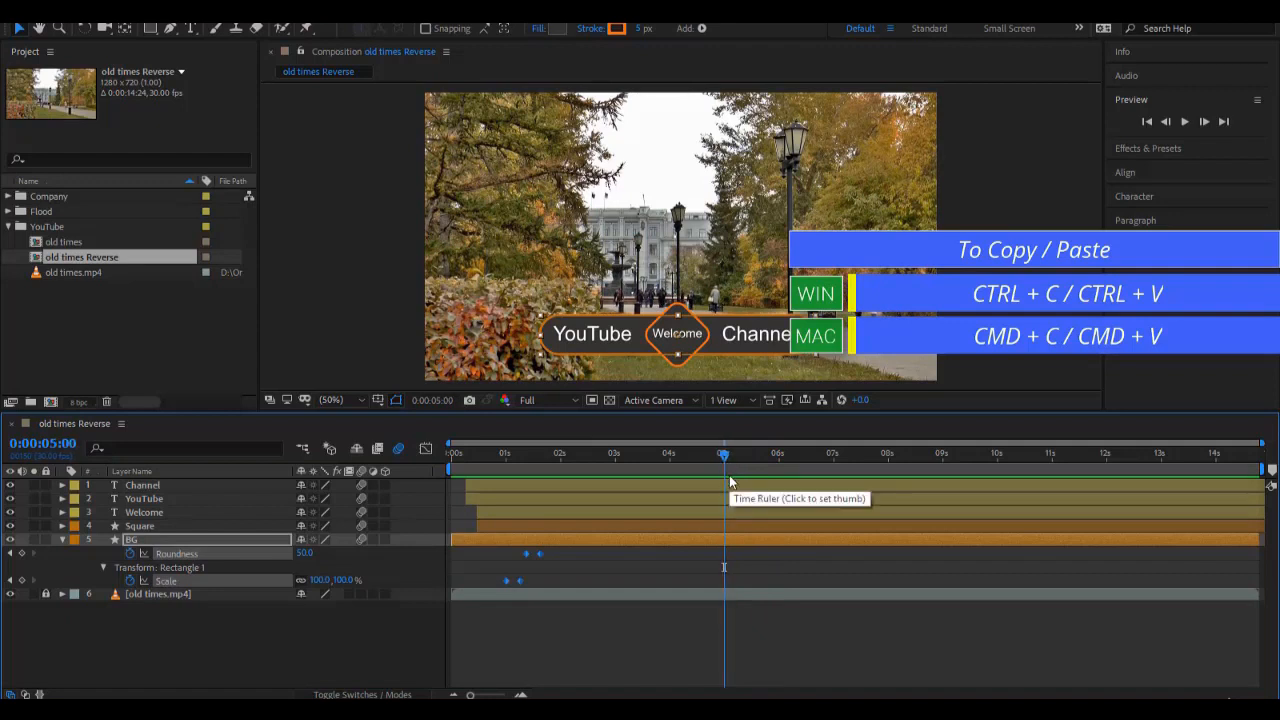
key(ctrl+v)
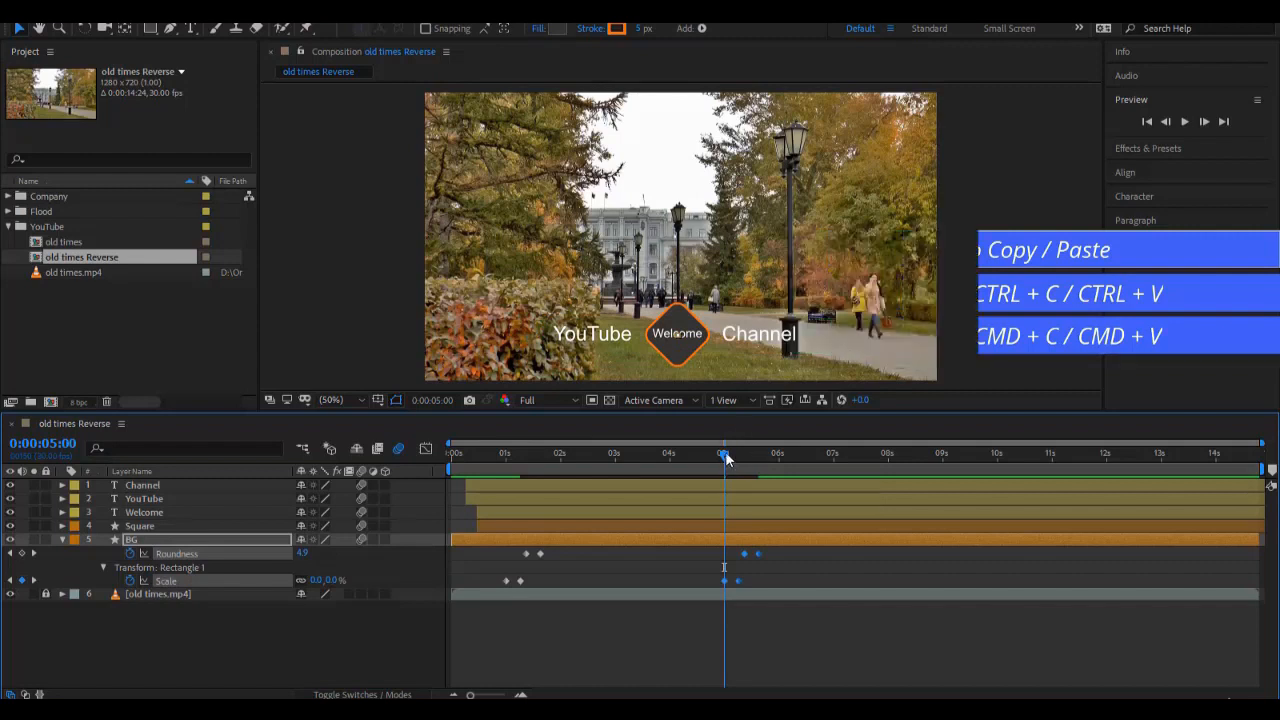
Time-reverse the two pasted Roundness keyframes of the BG layer and check the reversed corner rounding.
drag(725, 458, 766, 535)
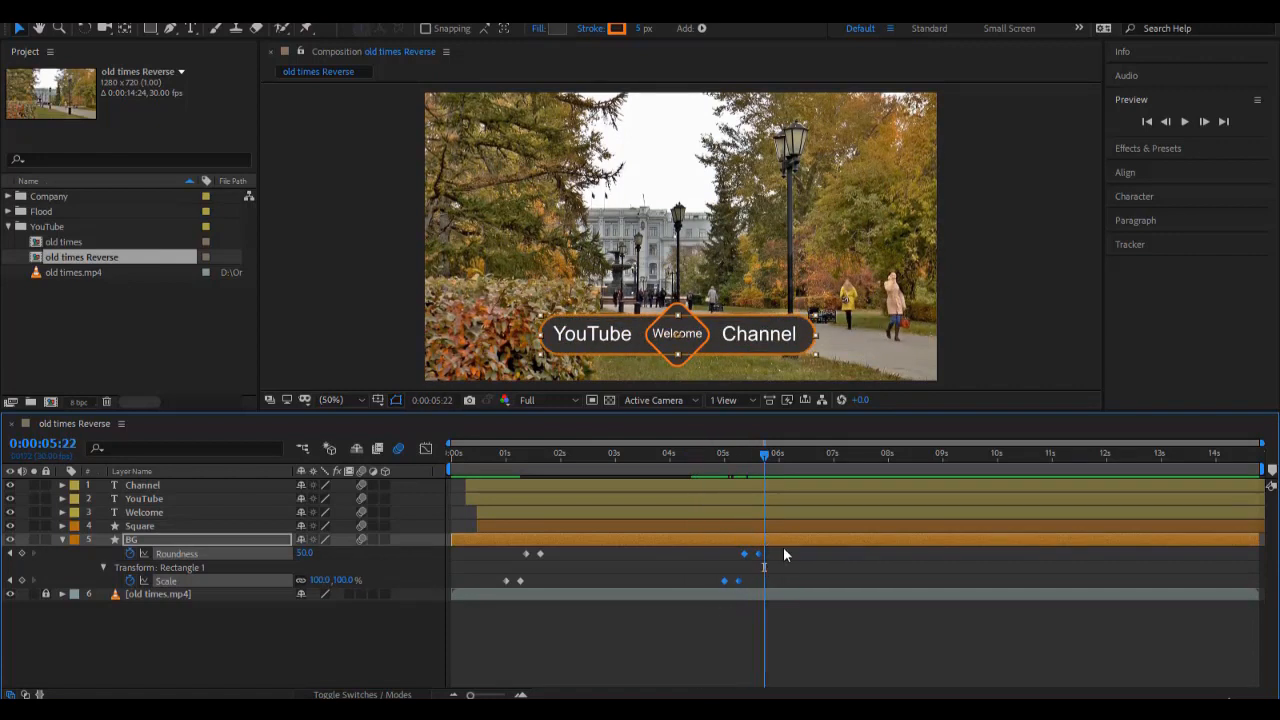
click(777, 585)
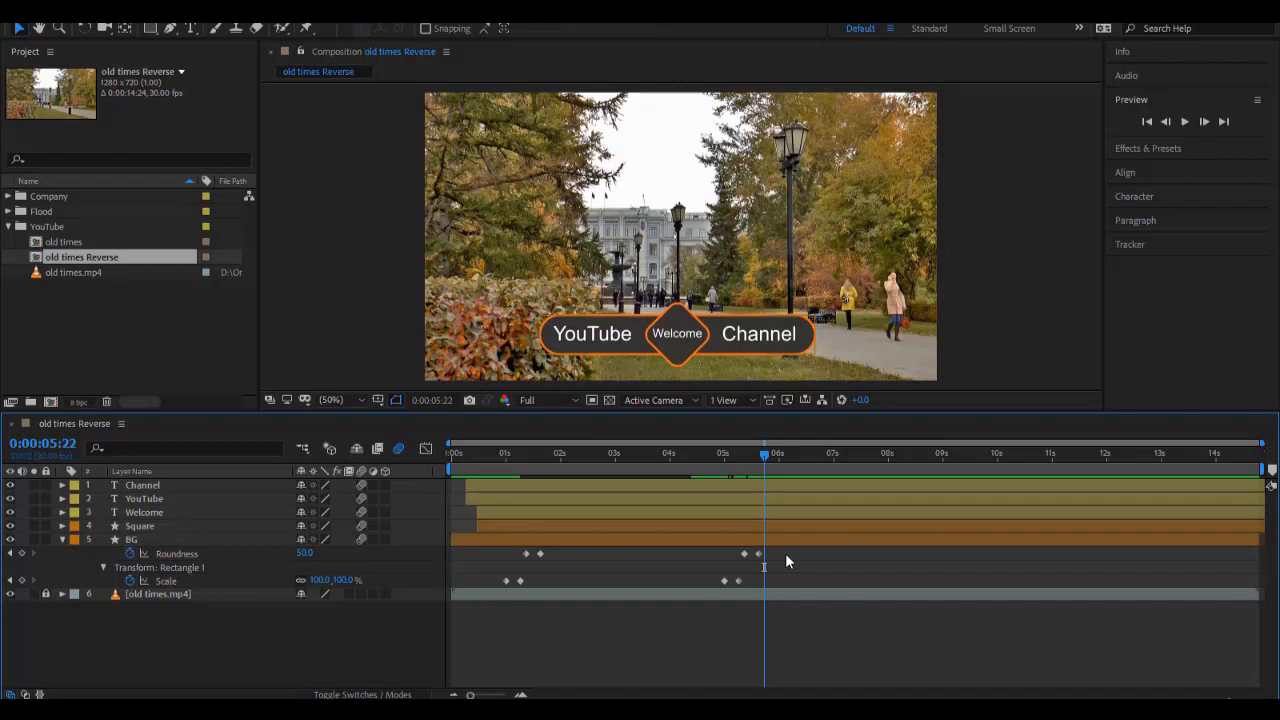
drag(786, 553, 721, 561)
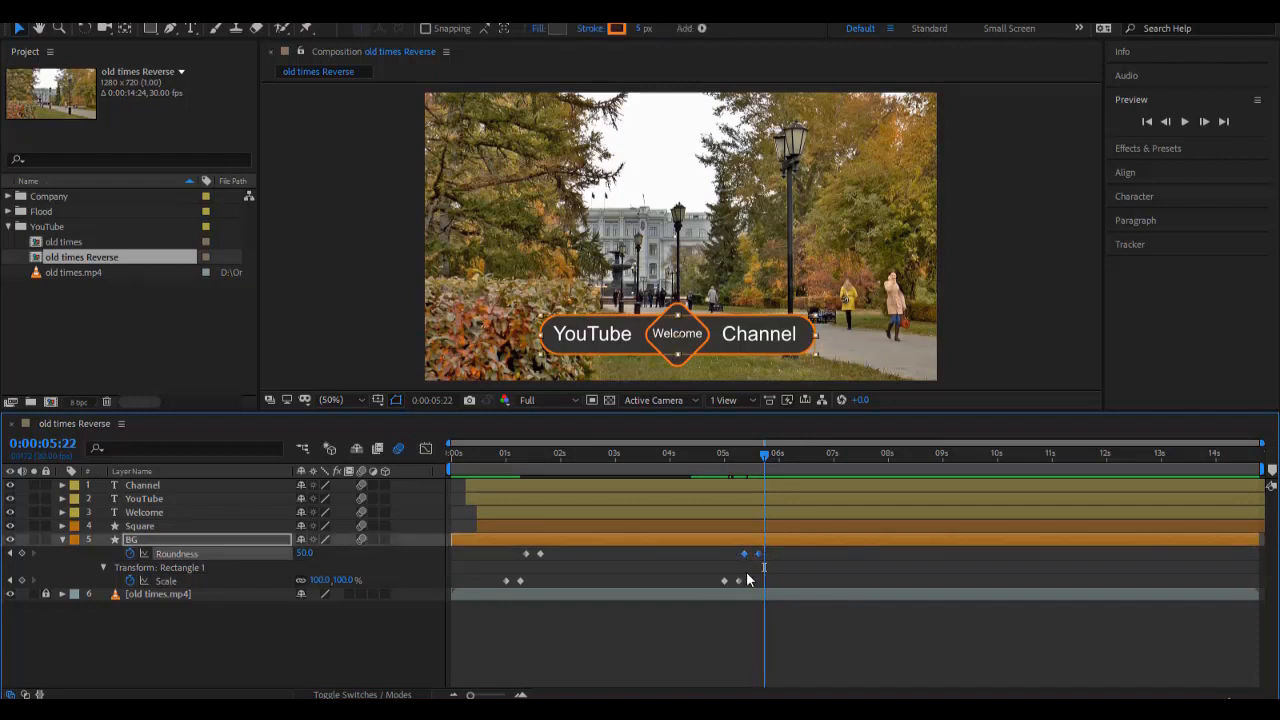
right_click(761, 553)
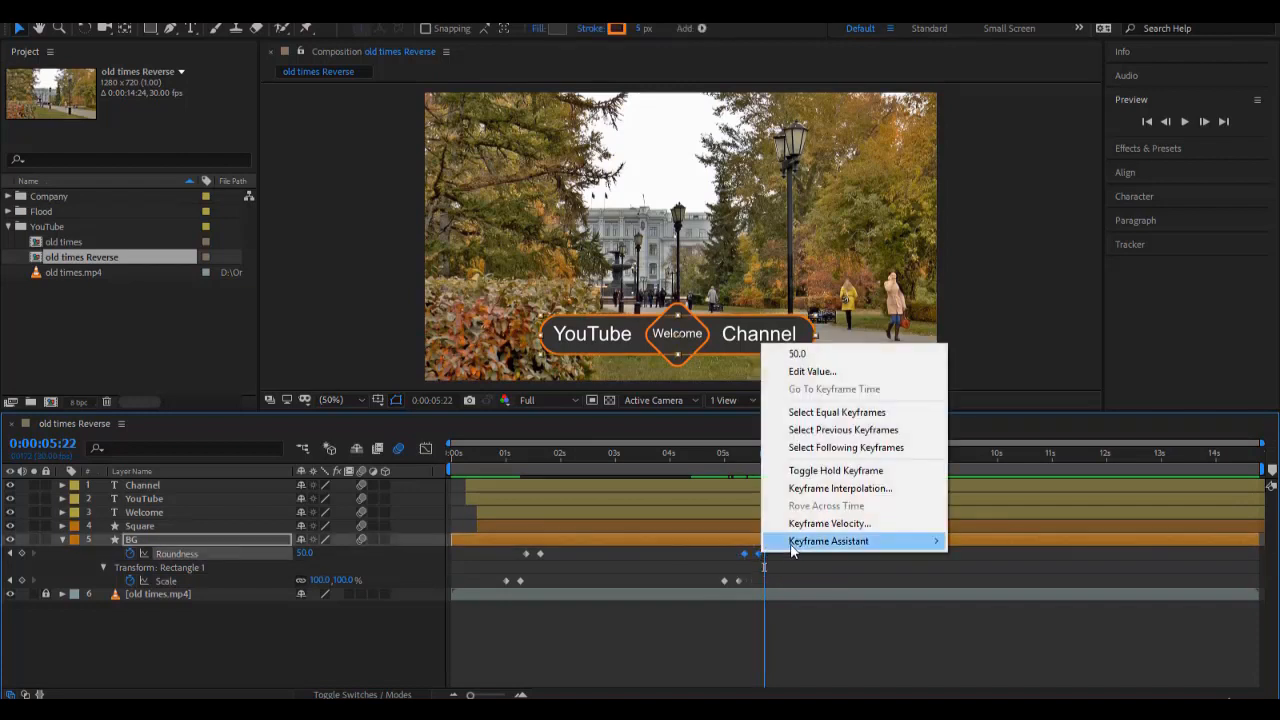
mouse_move(796, 544)
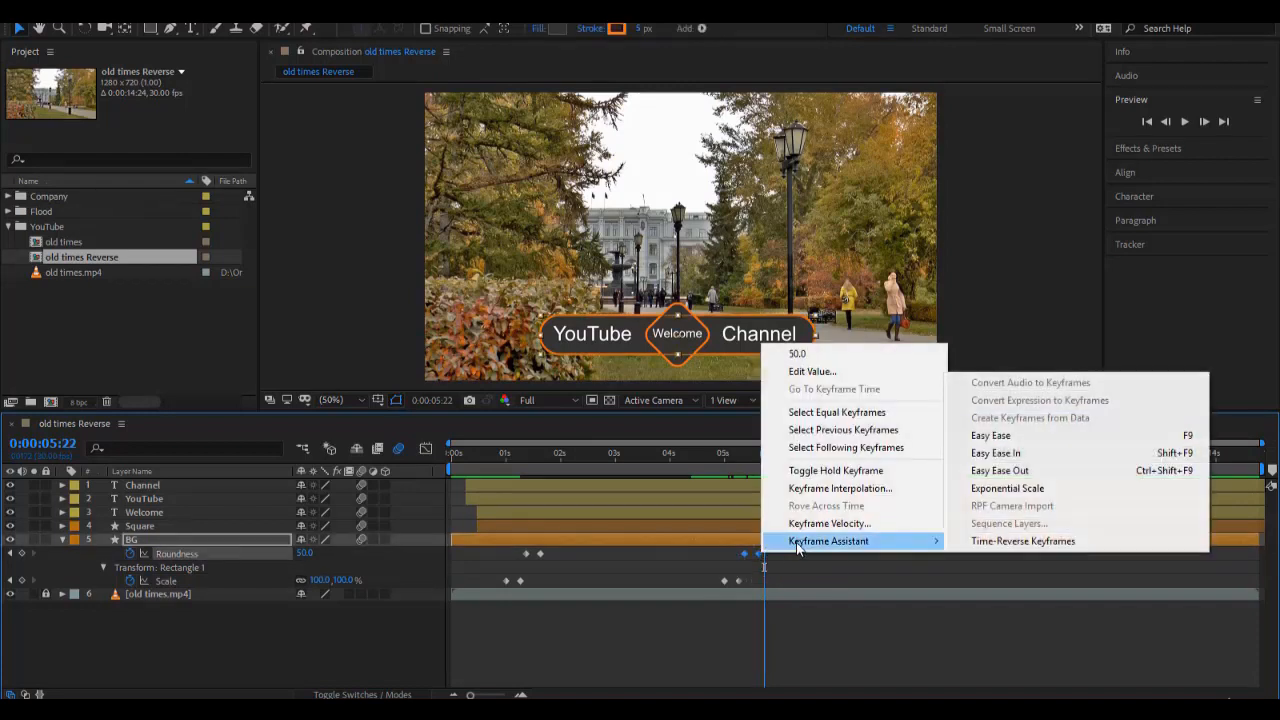
click(987, 549)
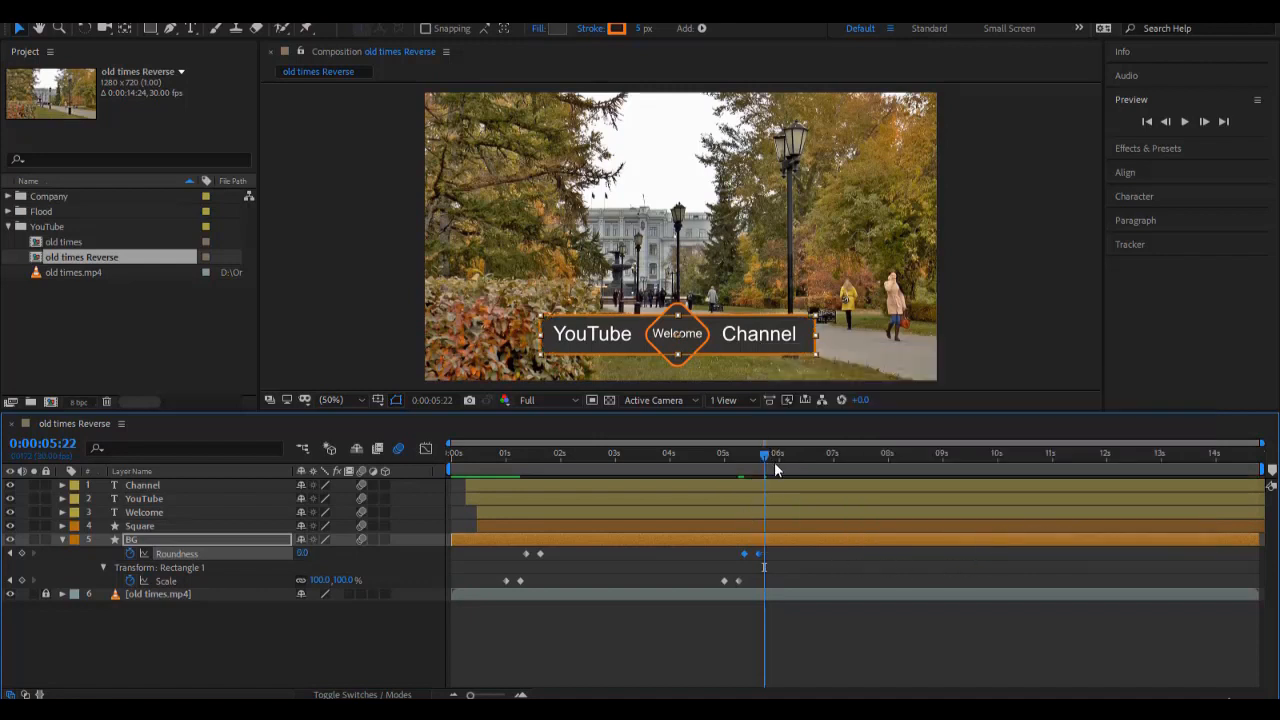
key(j)
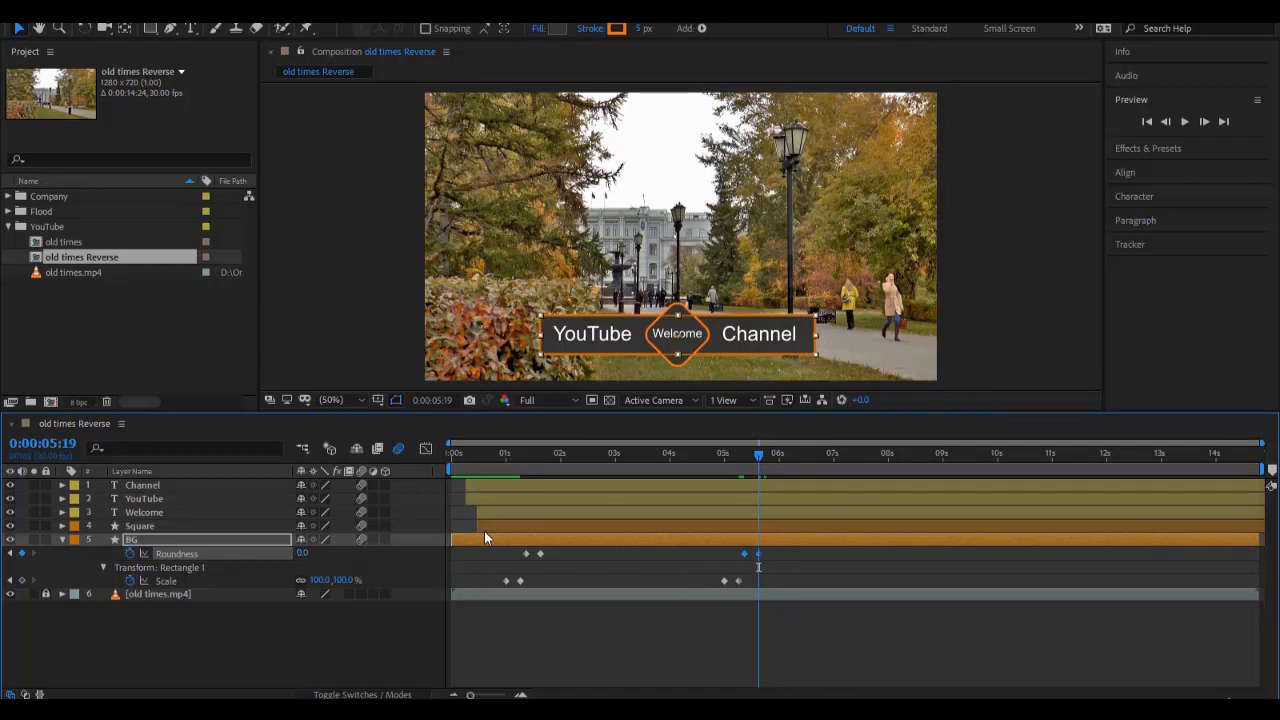
key(j)
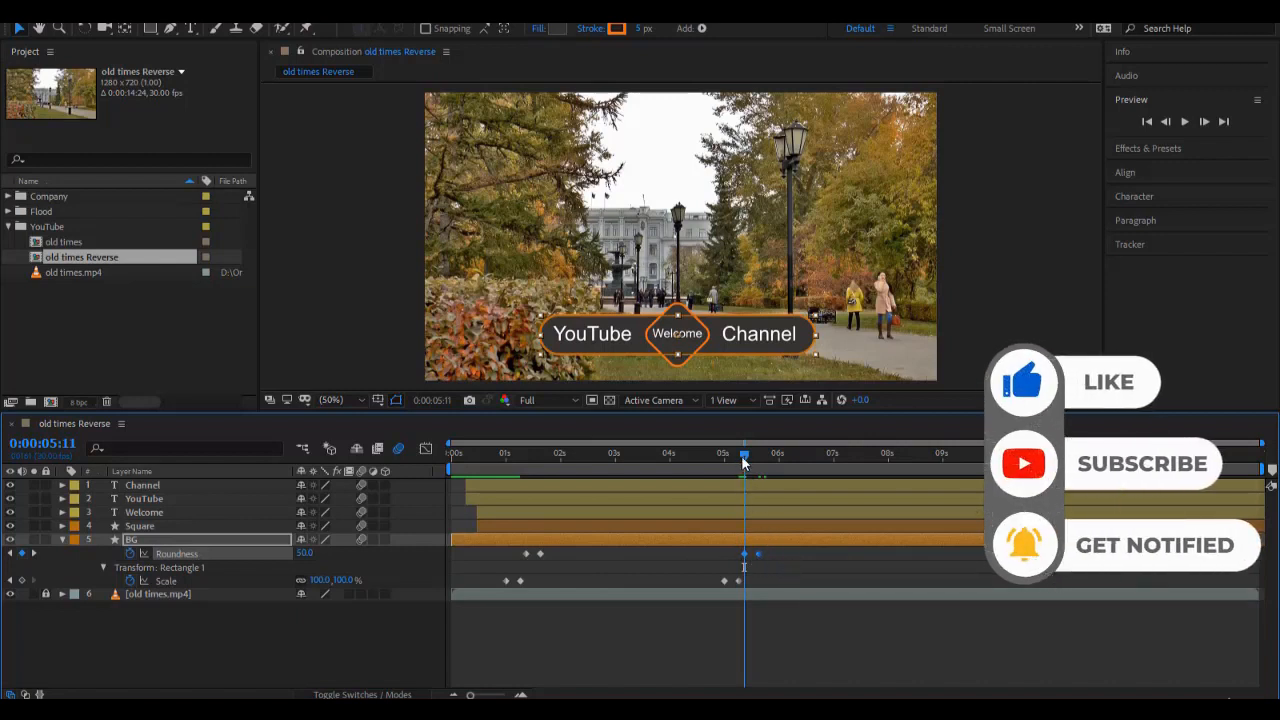
mouse_move(740, 458)
mouse_down()
mouse_move(762, 457)
mouse_move(518, 488)
mouse_move(553, 509)
mouse_move(759, 531)
mouse_up()
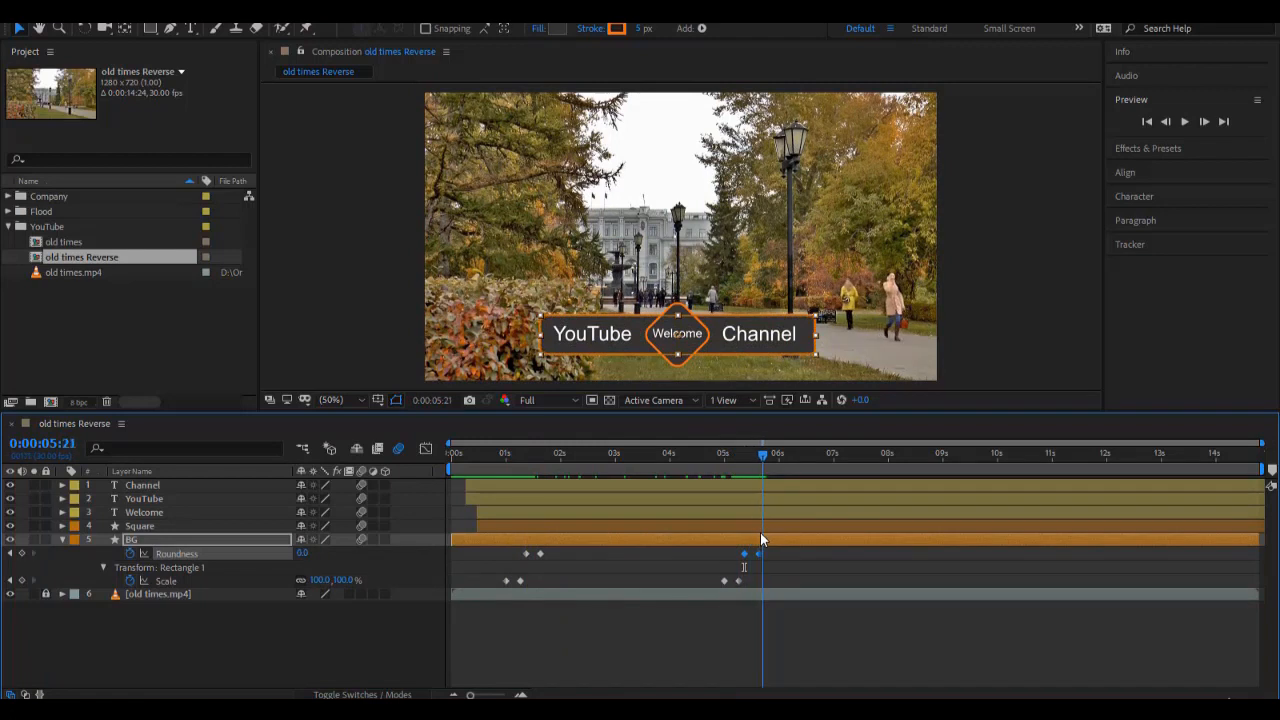
Time-reverse the two pasted Scale keyframes of the BG layer.
click(705, 581)
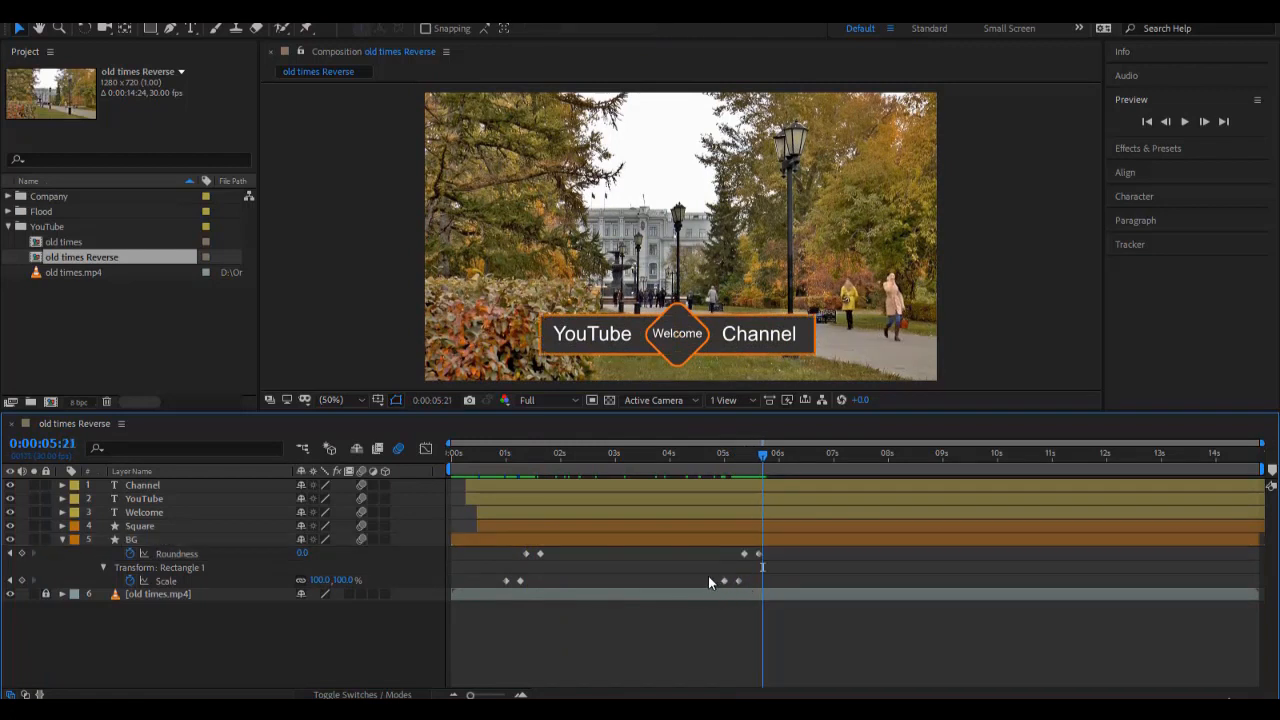
drag(706, 574, 744, 588)
right_click(737, 582)
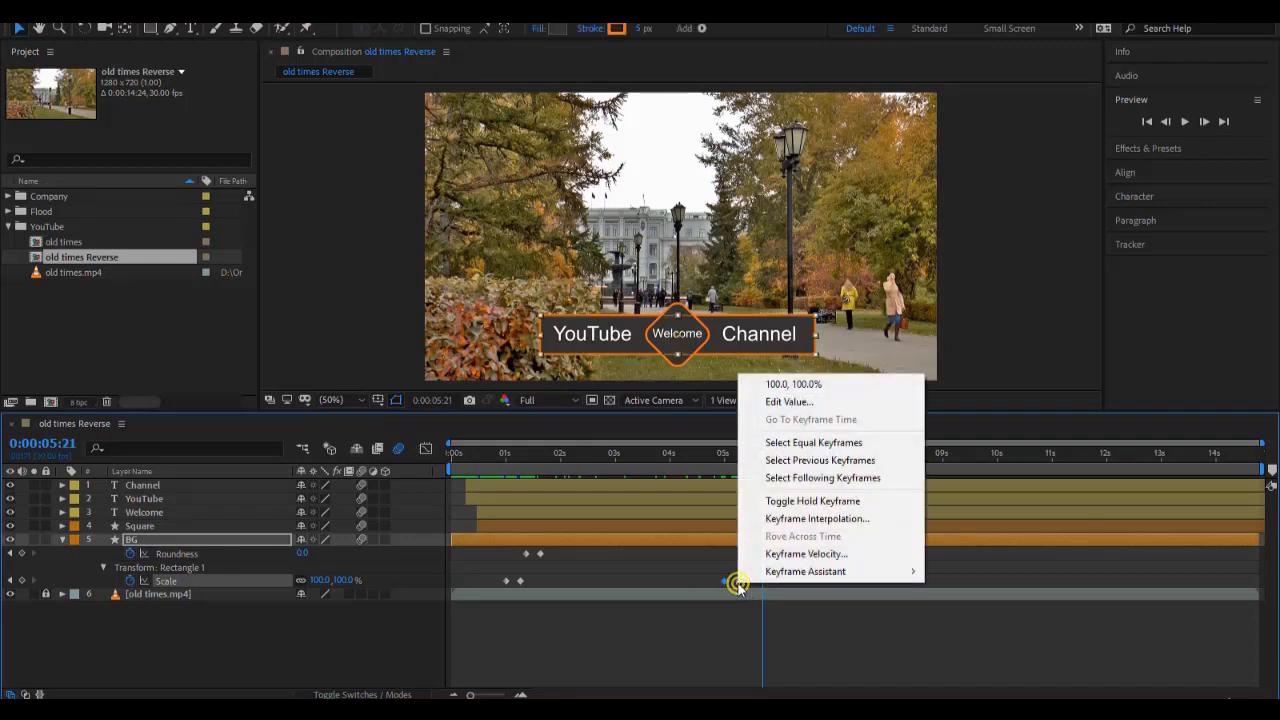
mouse_move(766, 578)
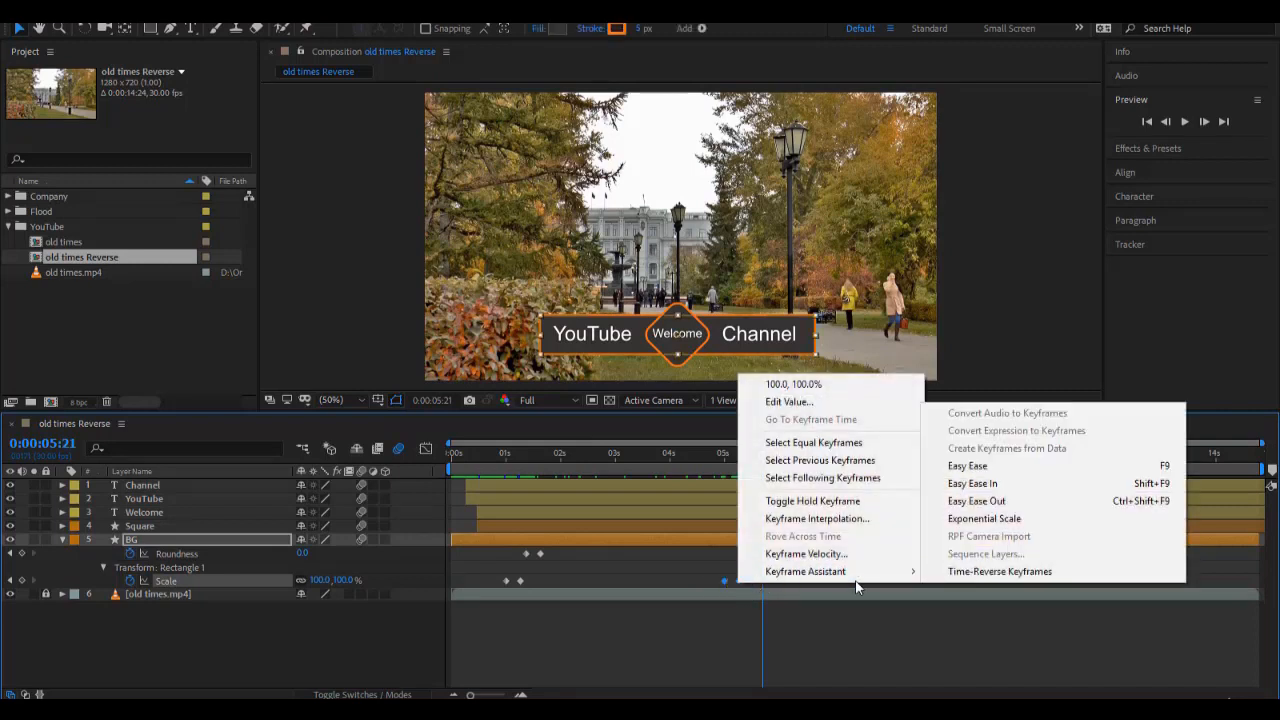
click(957, 573)
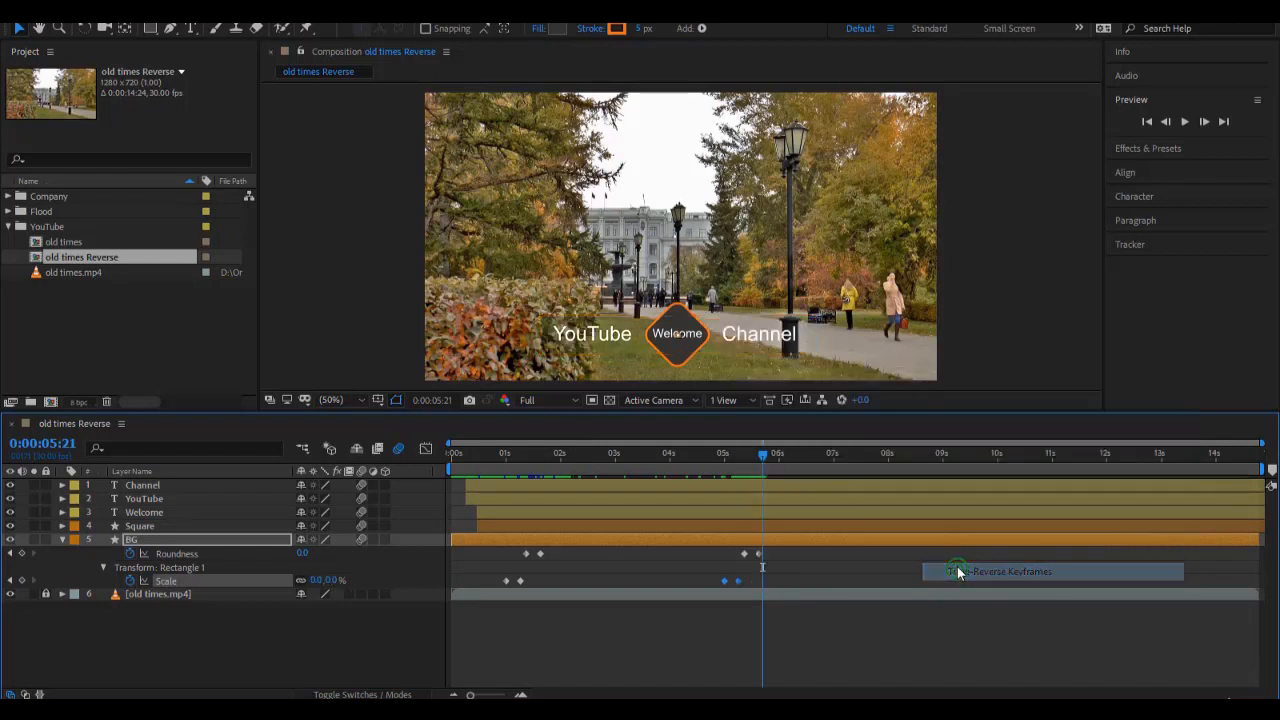
Move BG's reversed Scale keyframes past its reversed Roundness keyframes, with the last one at about 6 seconds.
drag(762, 453, 781, 490)
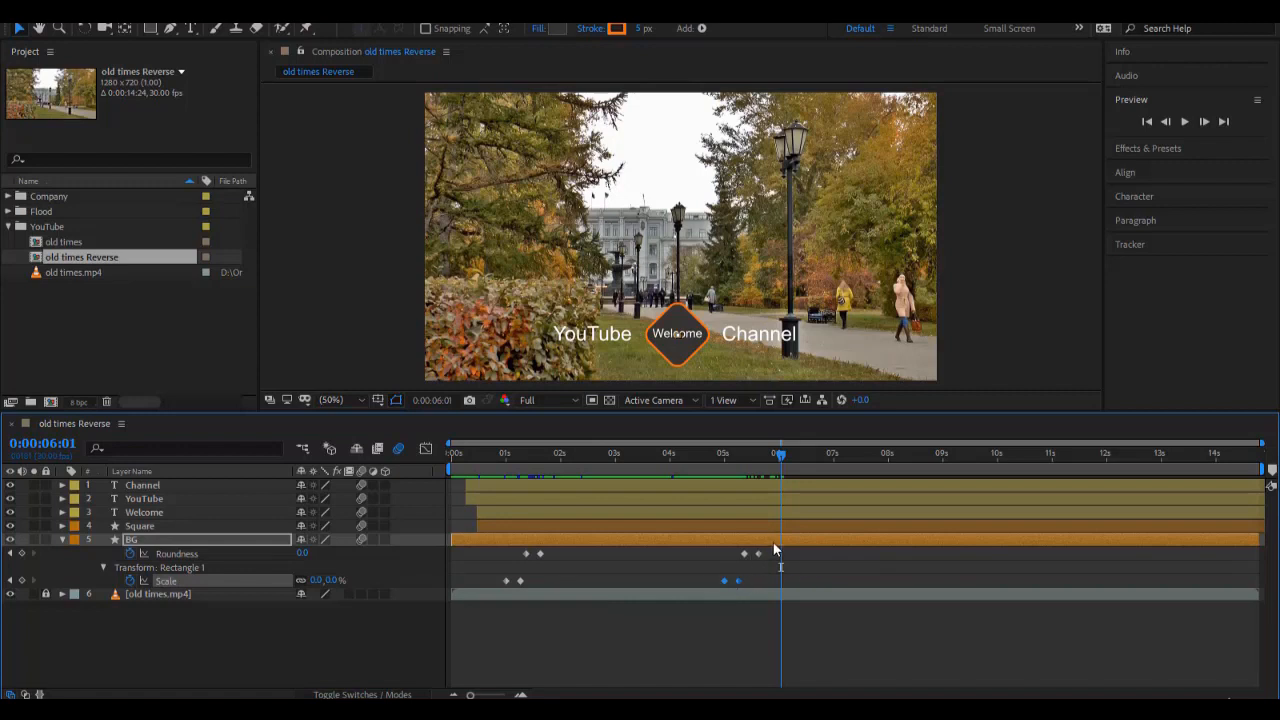
click(720, 563)
drag(707, 562, 767, 594)
drag(768, 580, 781, 575)
drag(729, 473, 809, 541)
key(j)
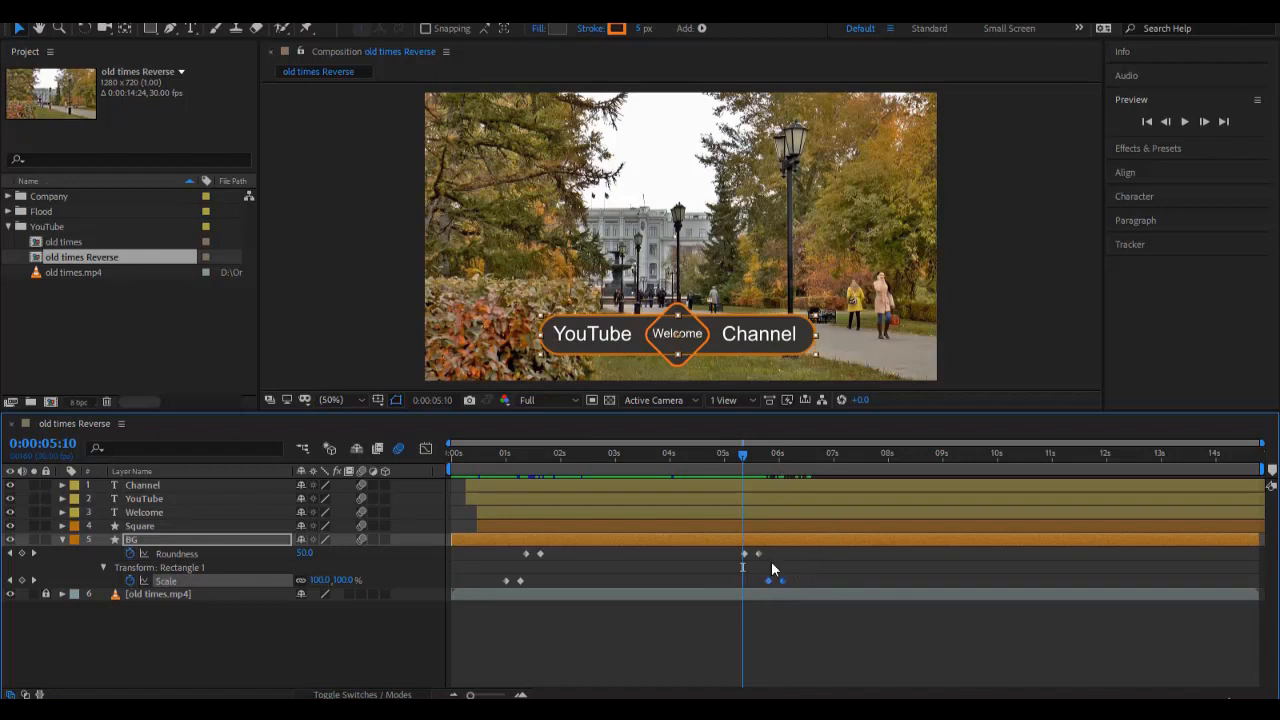
Hide the Channel, YouTube, Welcome and Square layers and preview the BG animation from the start.
drag(748, 458, 452, 480)
key(space)
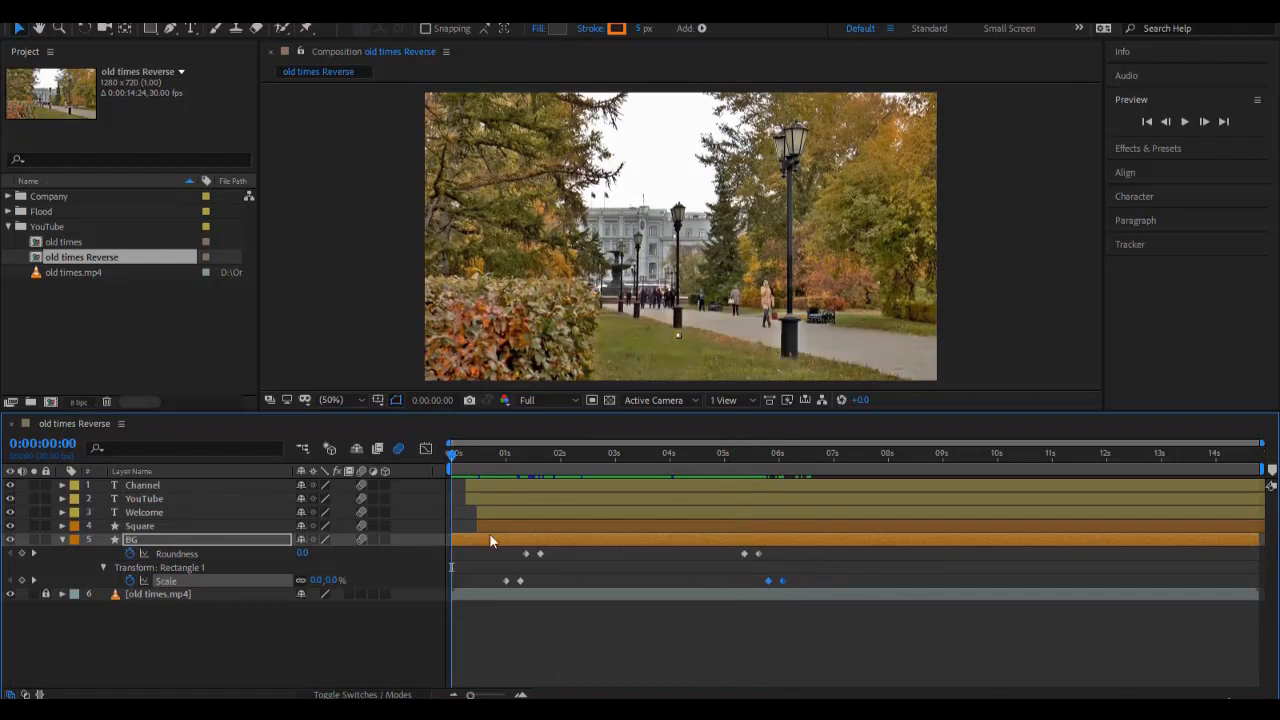
click(458, 452)
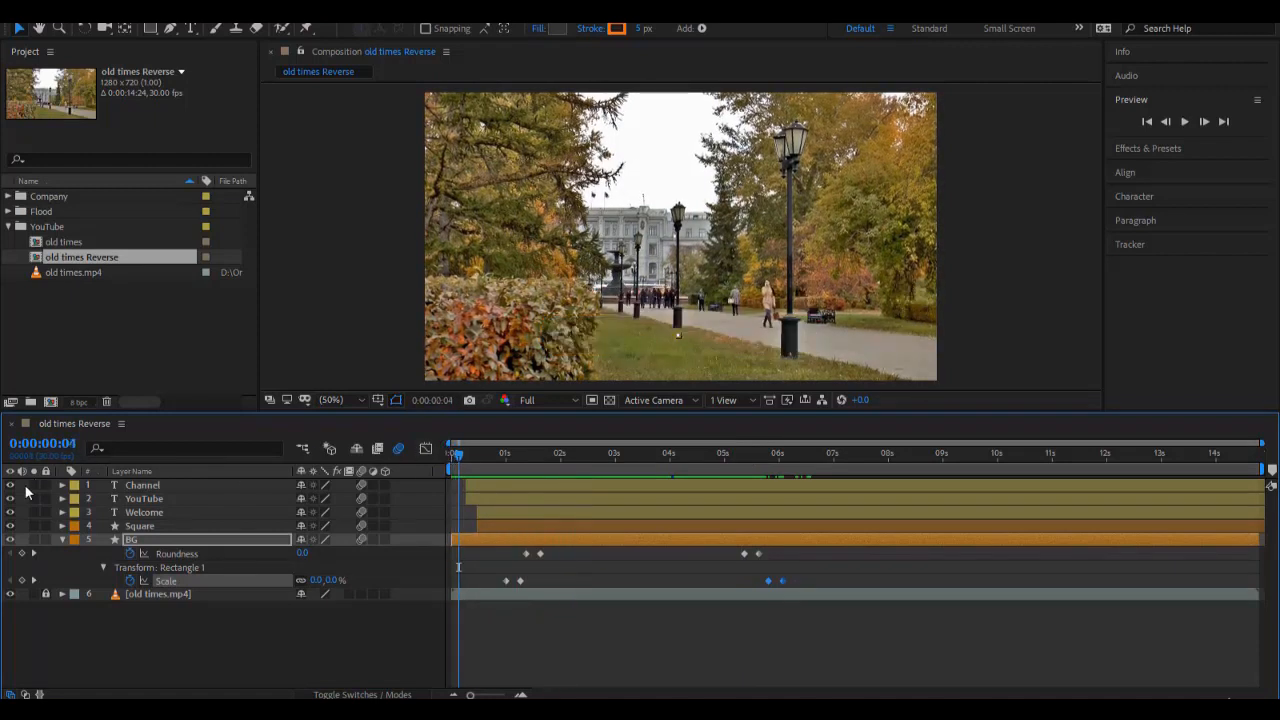
drag(10, 485, 10, 520)
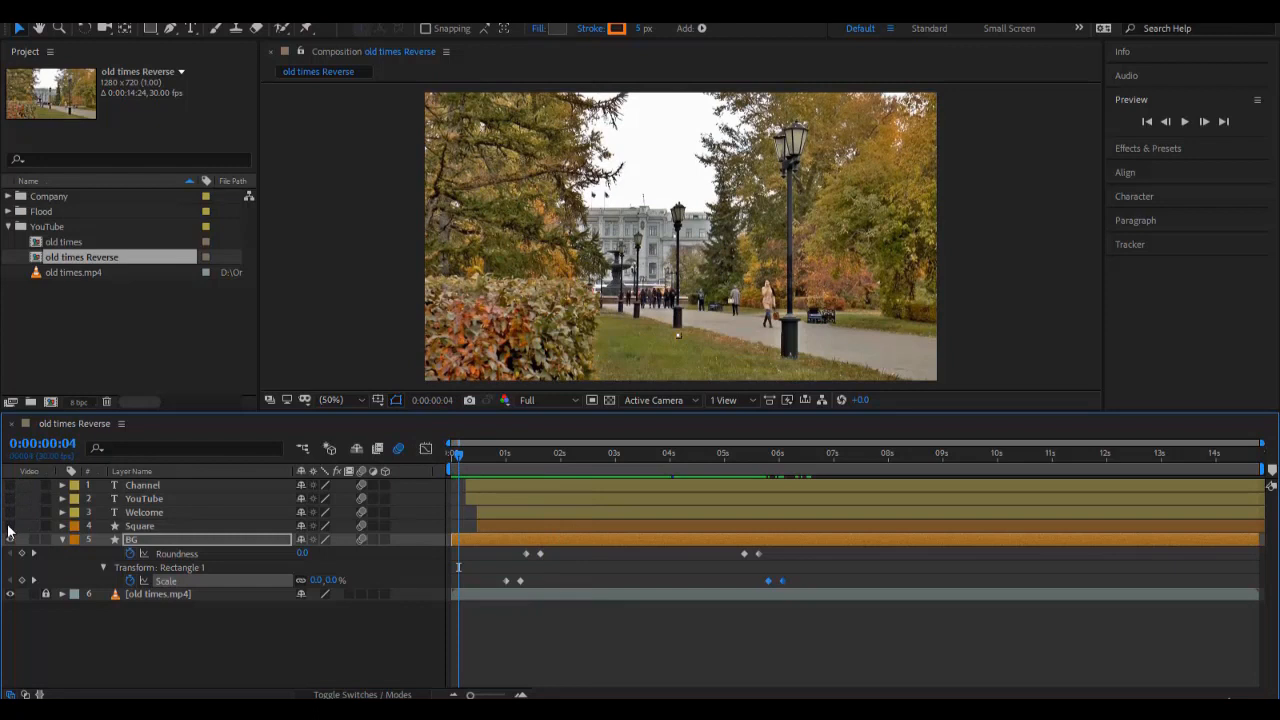
click(10, 538)
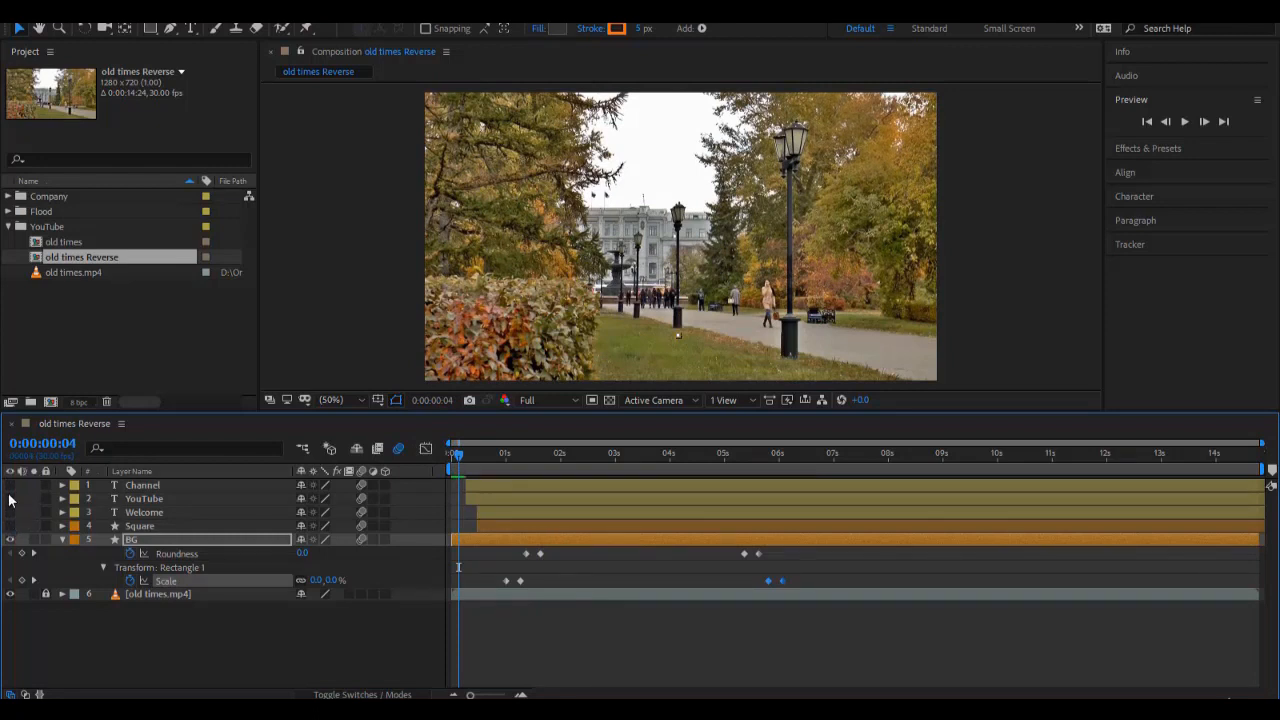
key(space)
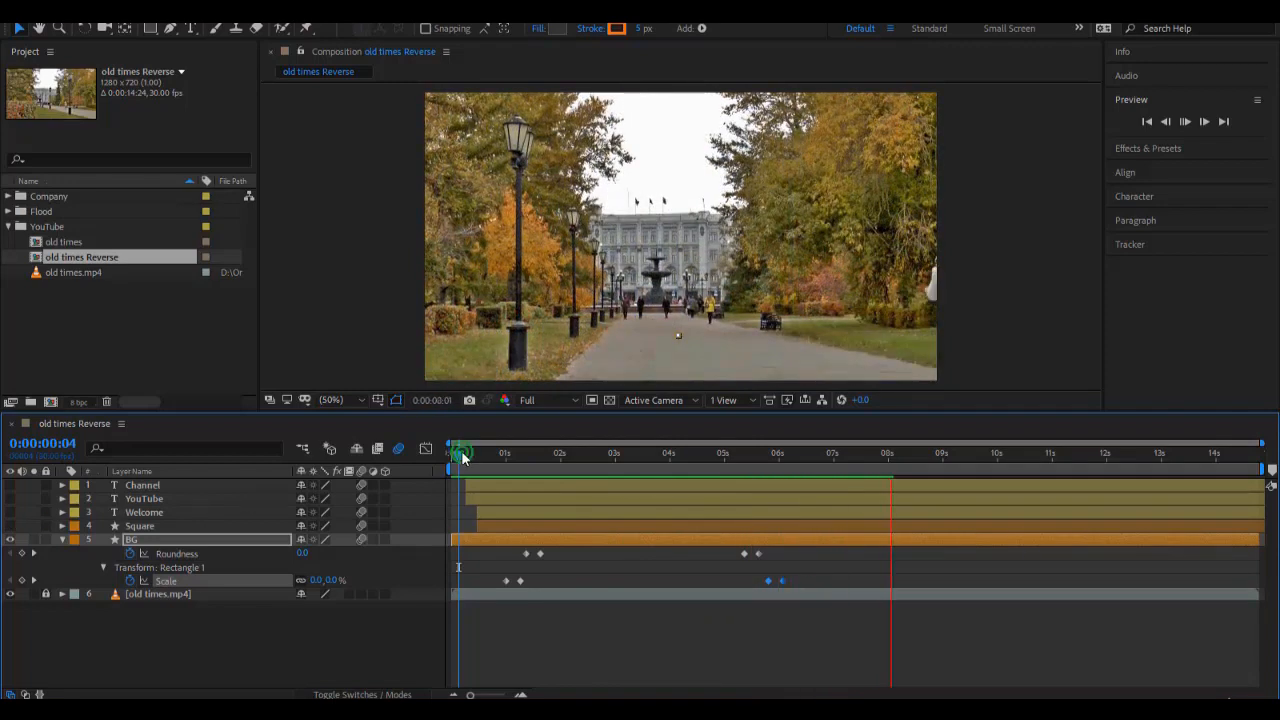
drag(461, 454, 393, 508)
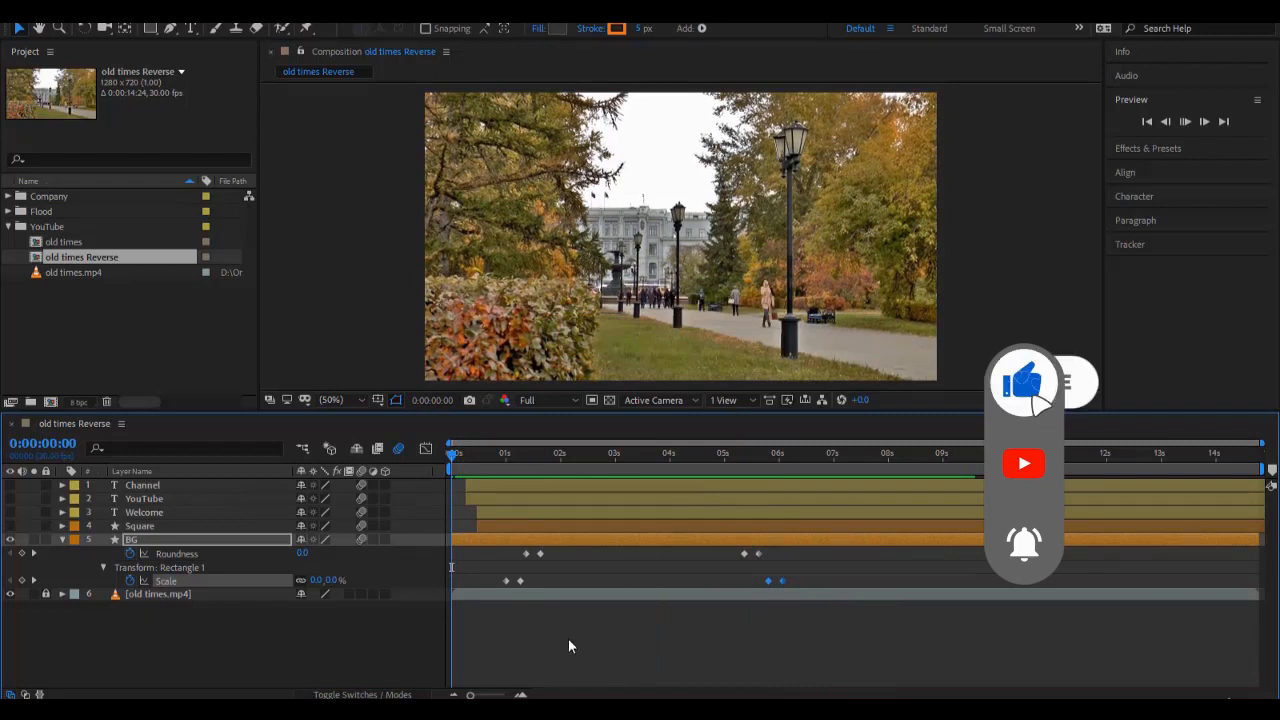
key(space)
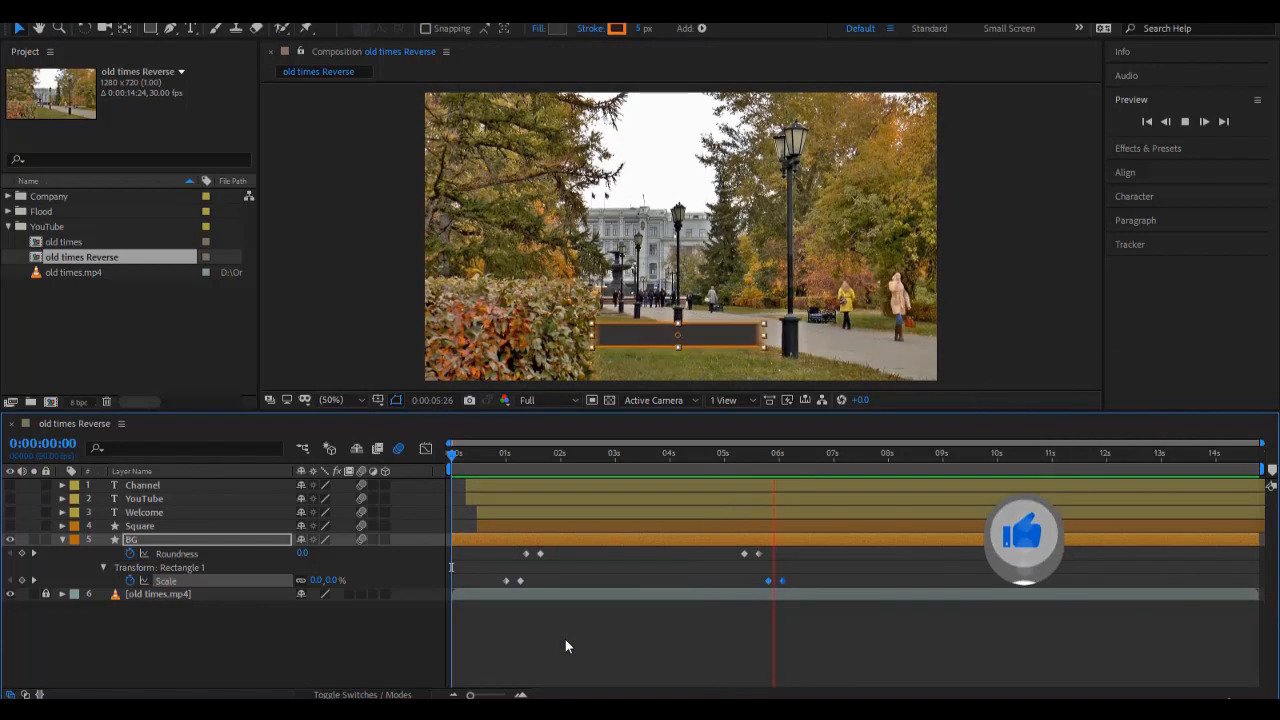
Move BG's reversed Scale keyframes earlier so the first one roughly lines up with the last Roundness keyframe.
drag(453, 452, 734, 517)
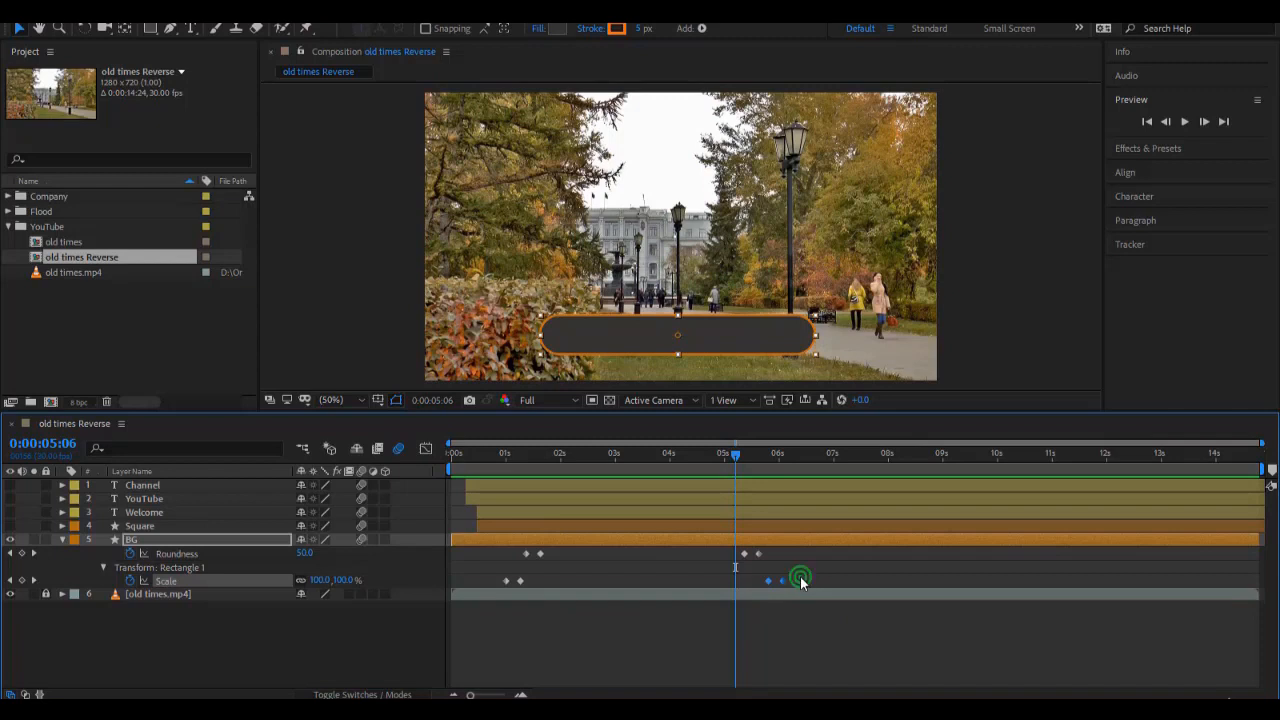
drag(768, 581, 760, 584)
click(773, 606)
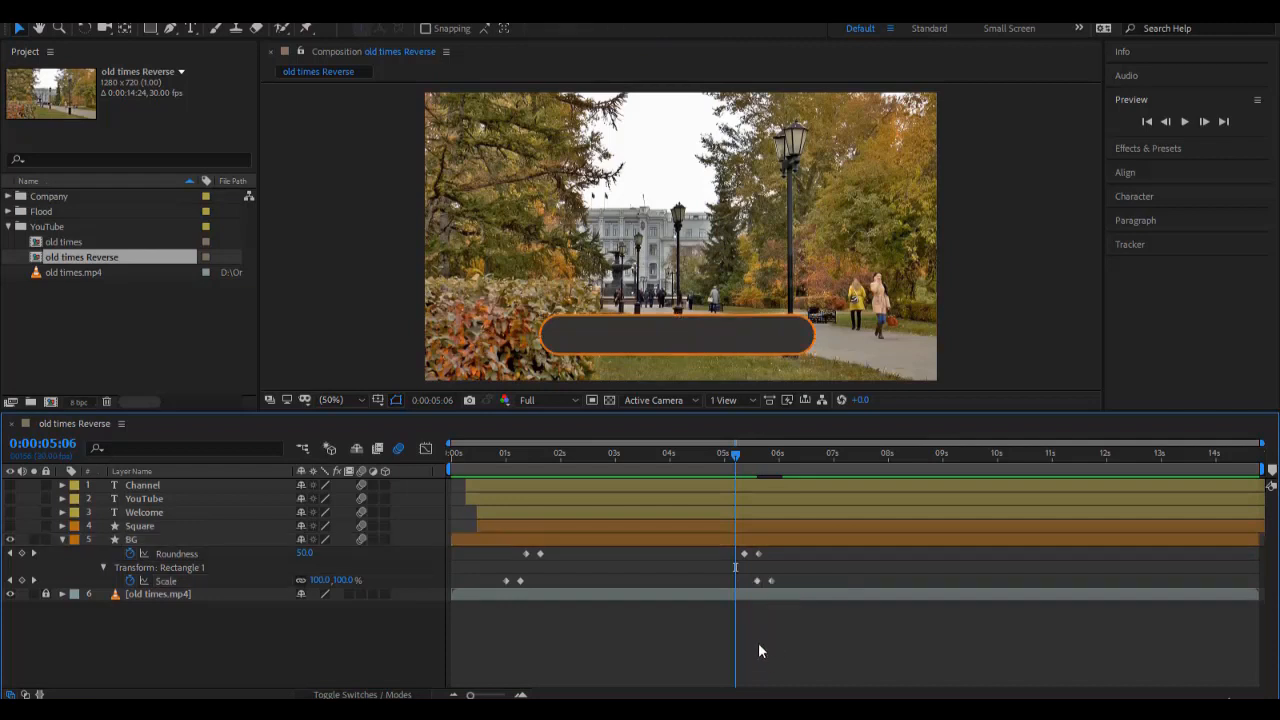
Show the Channel, YouTube, Welcome and Square layers again and reveal the keyframes of Welcome and Square.
drag(10, 485, 10, 526)
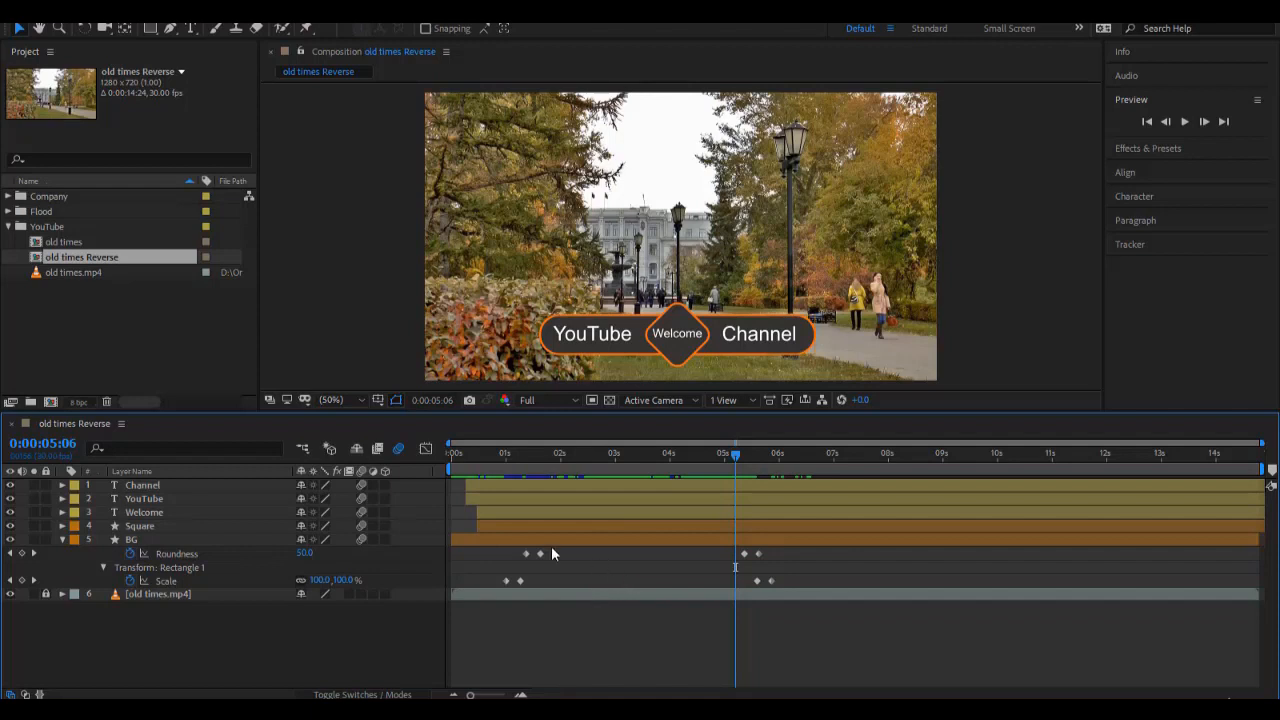
click(228, 527)
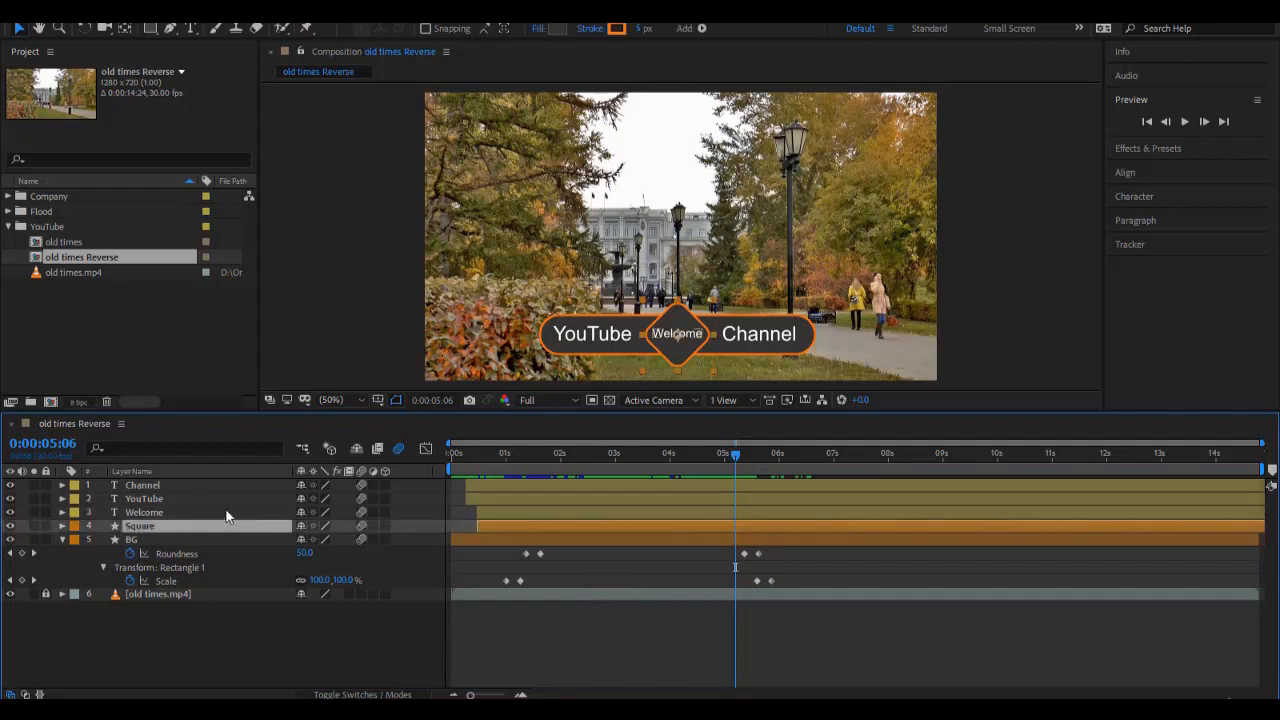
shift+click(226, 512)
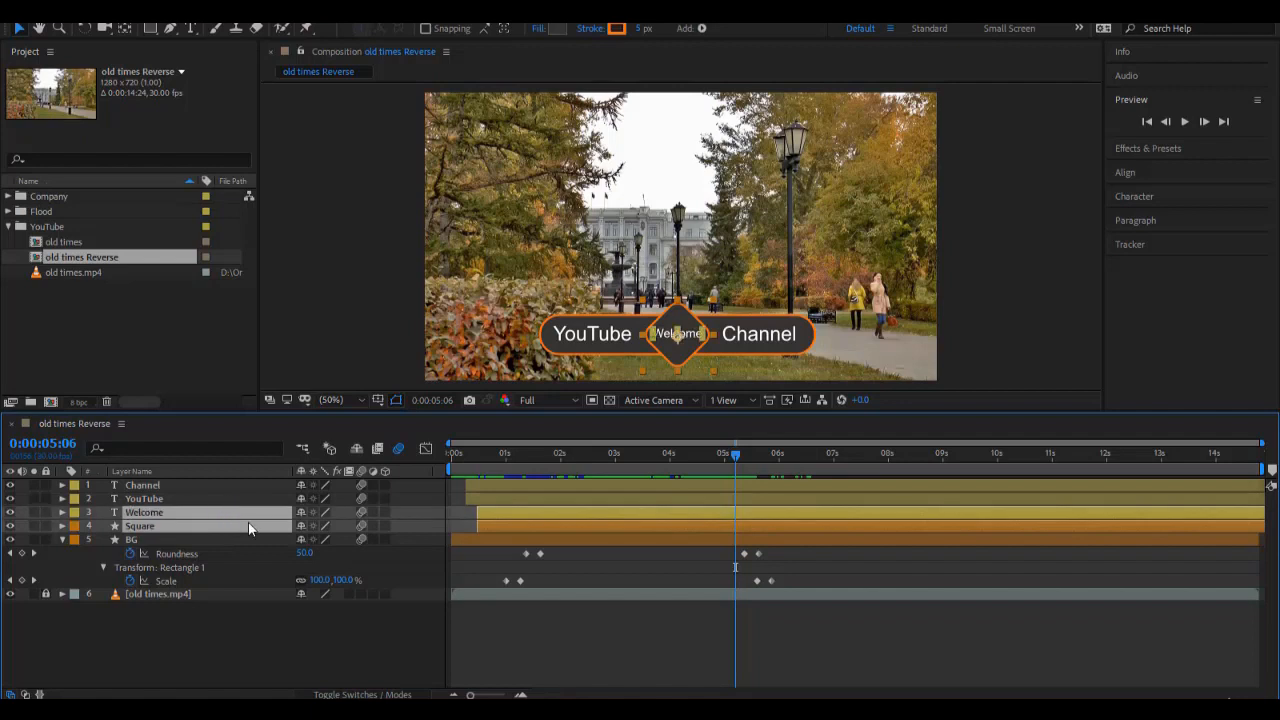
key(u)
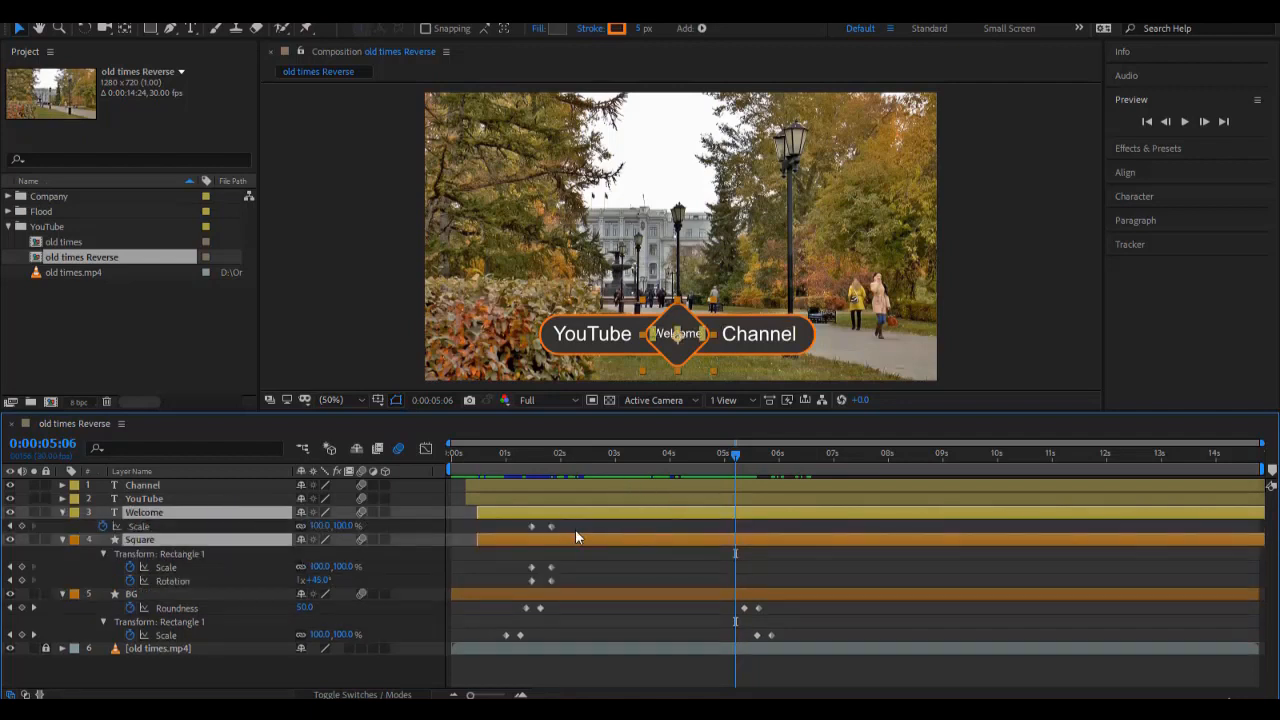
Select the Scale and Rotation keyframes of Welcome and Square and move the current time to 0:00:05:00.
drag(579, 523, 526, 584)
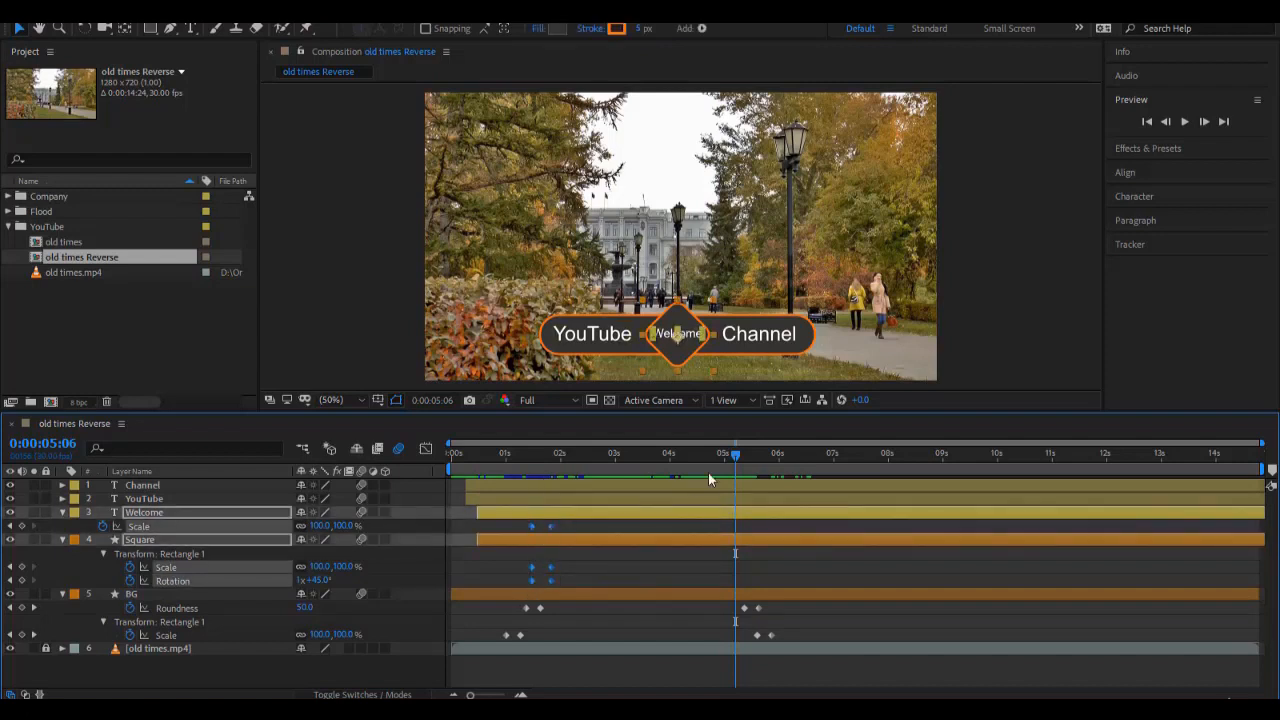
drag(729, 454, 723, 458)
key(ctrl+d)
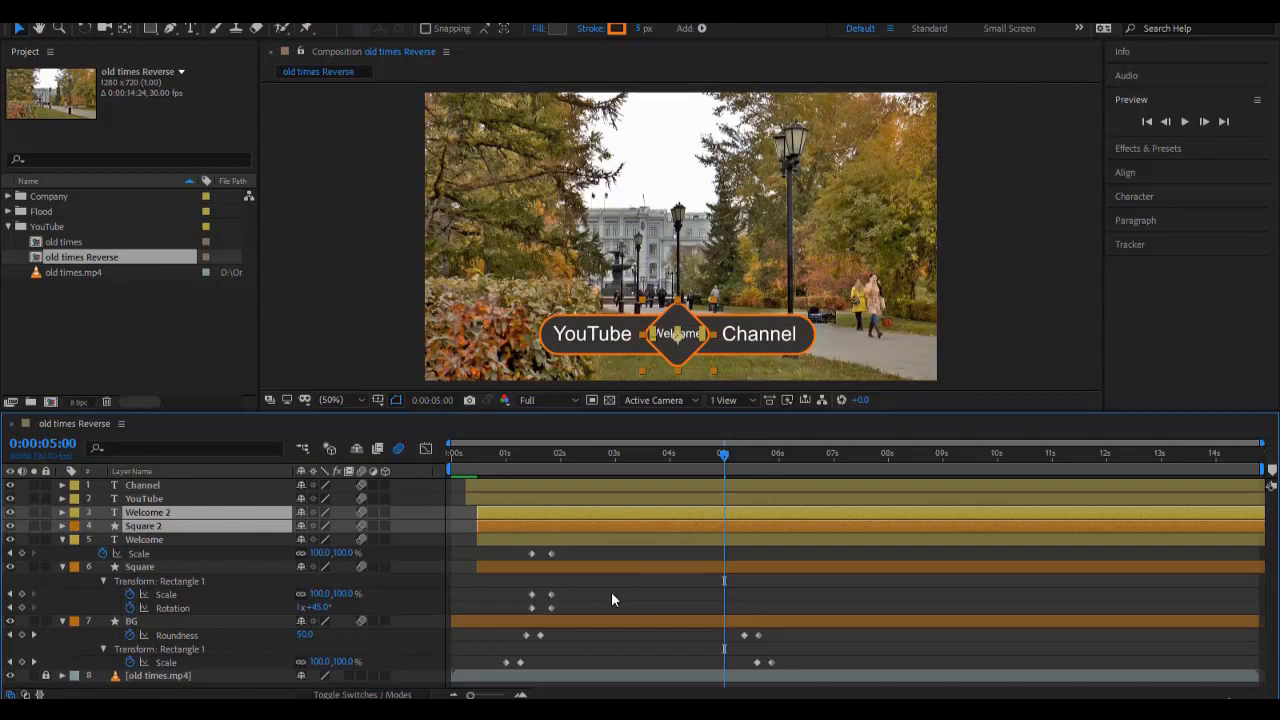
key(ctrl+z)
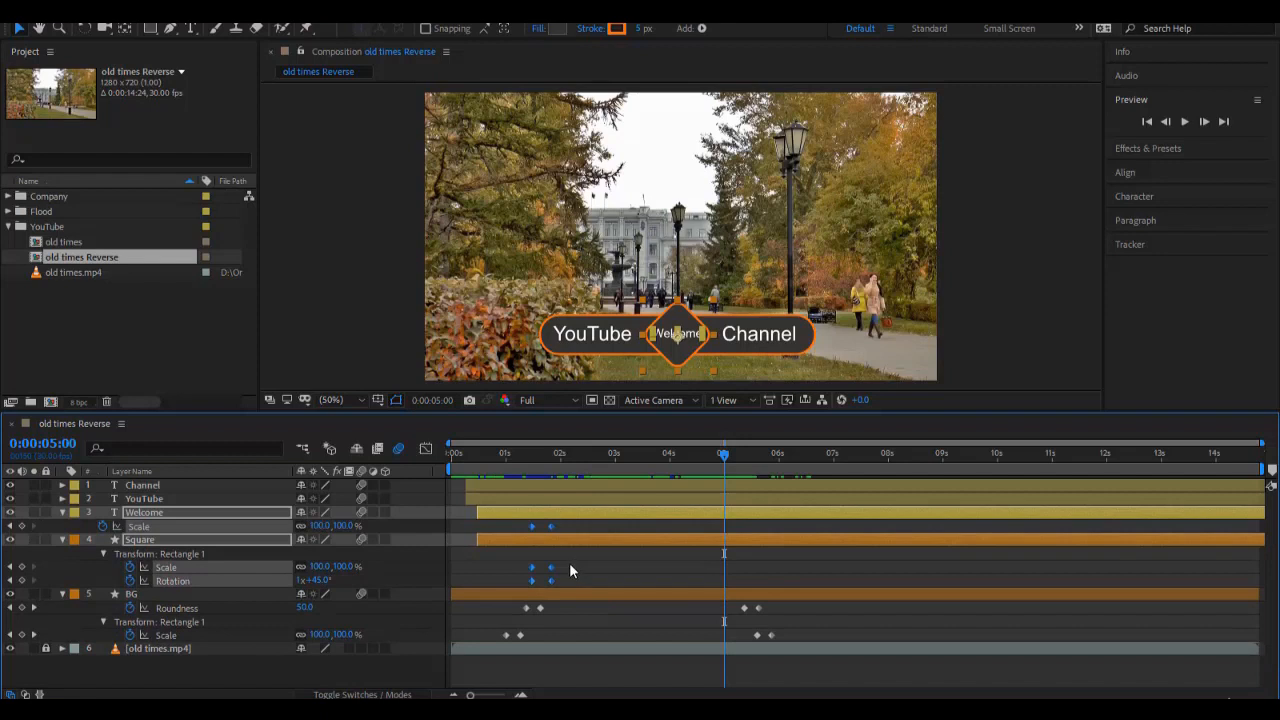
drag(569, 562, 536, 595)
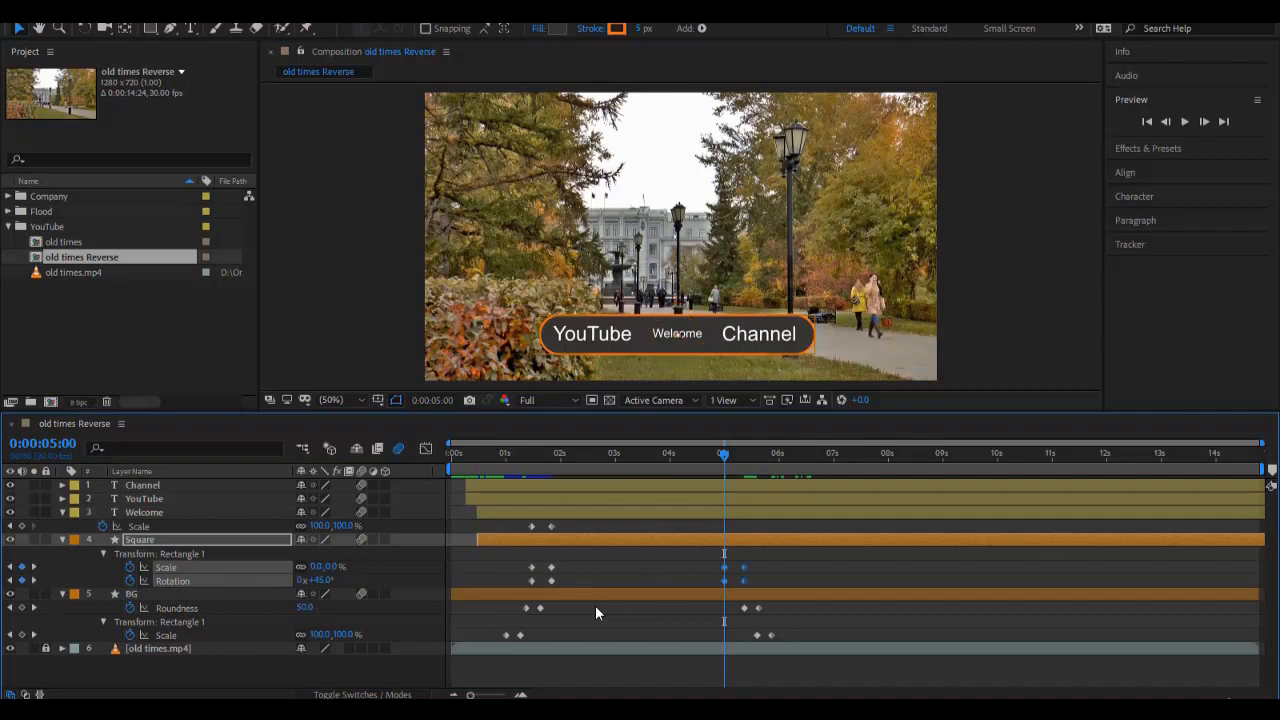
drag(697, 558, 749, 587)
right_click(747, 585)
mouse_move(813, 568)
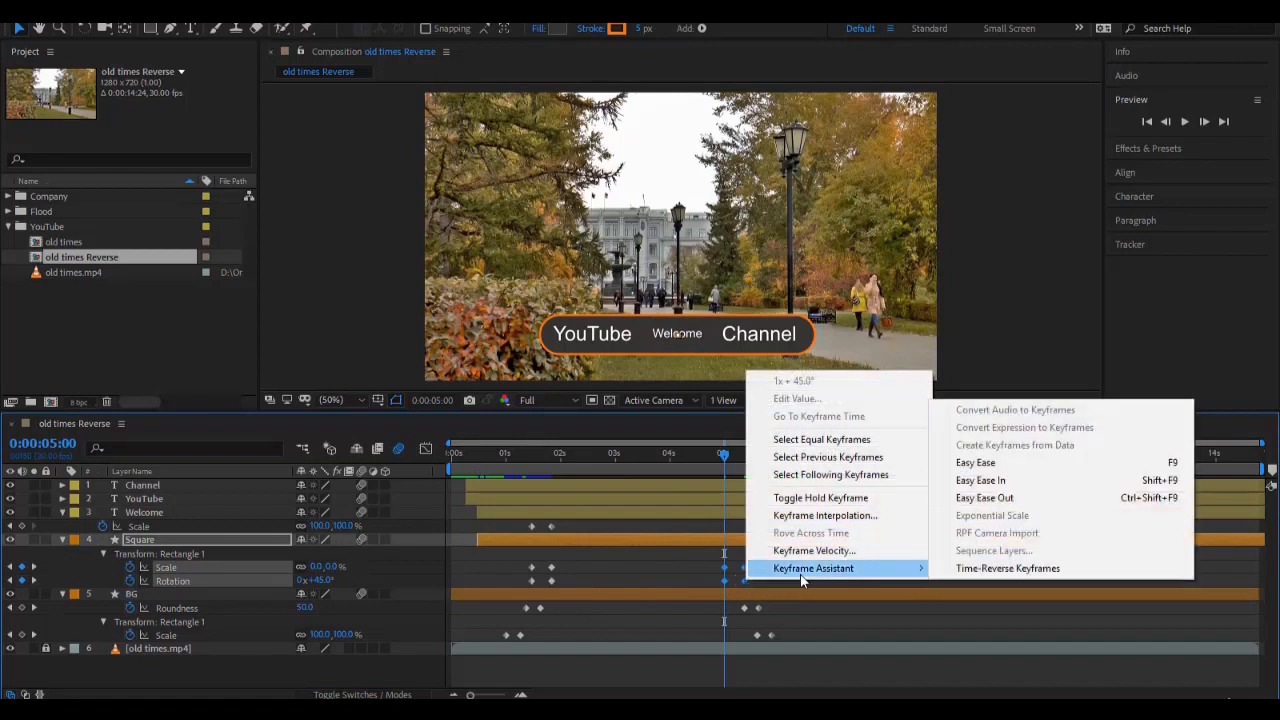
click(693, 581)
drag(763, 566, 713, 593)
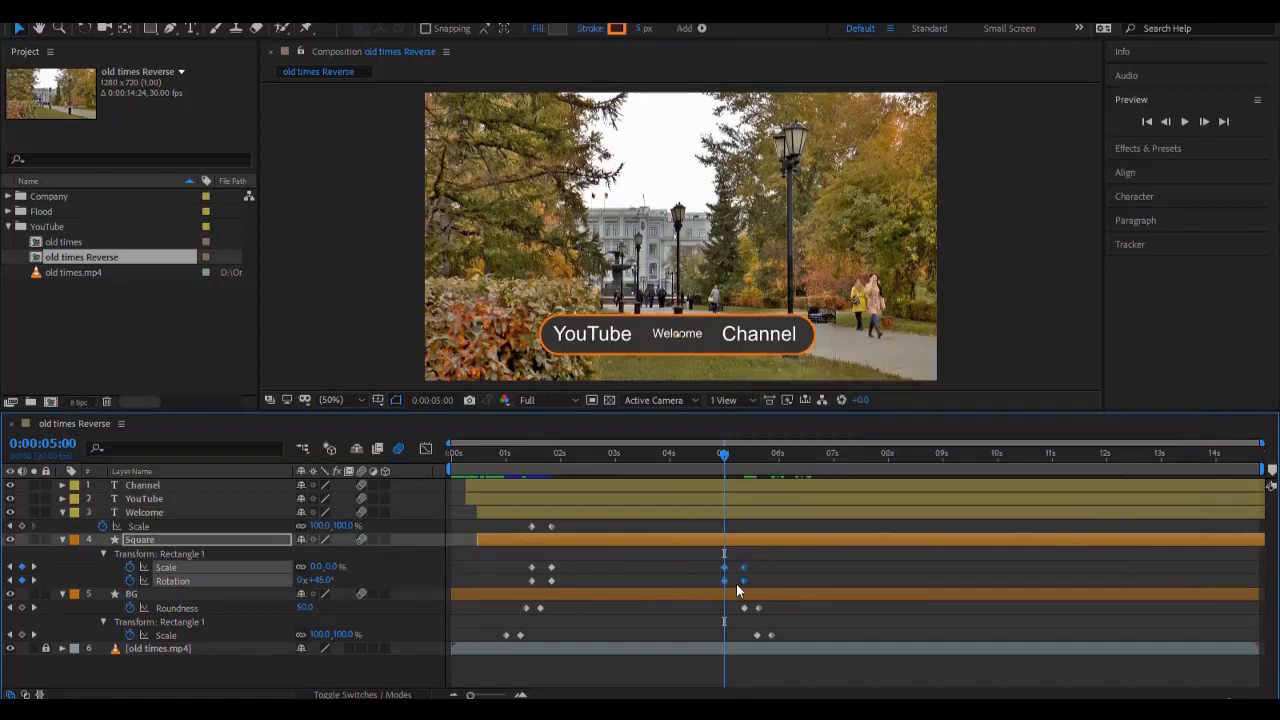
key(Delete)
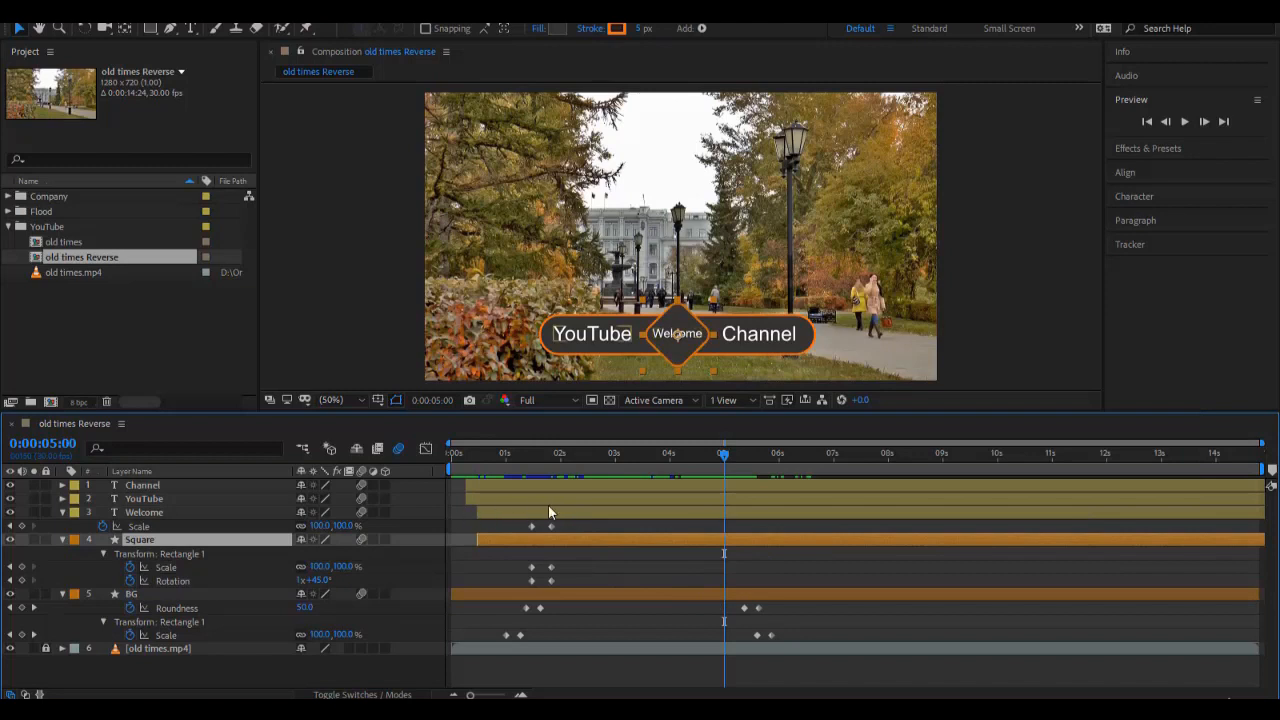
Reveal the keyframes of the Channel and YouTube layers and enlarge the timeline area to show all layers.
click(548, 512)
shift+click(551, 497)
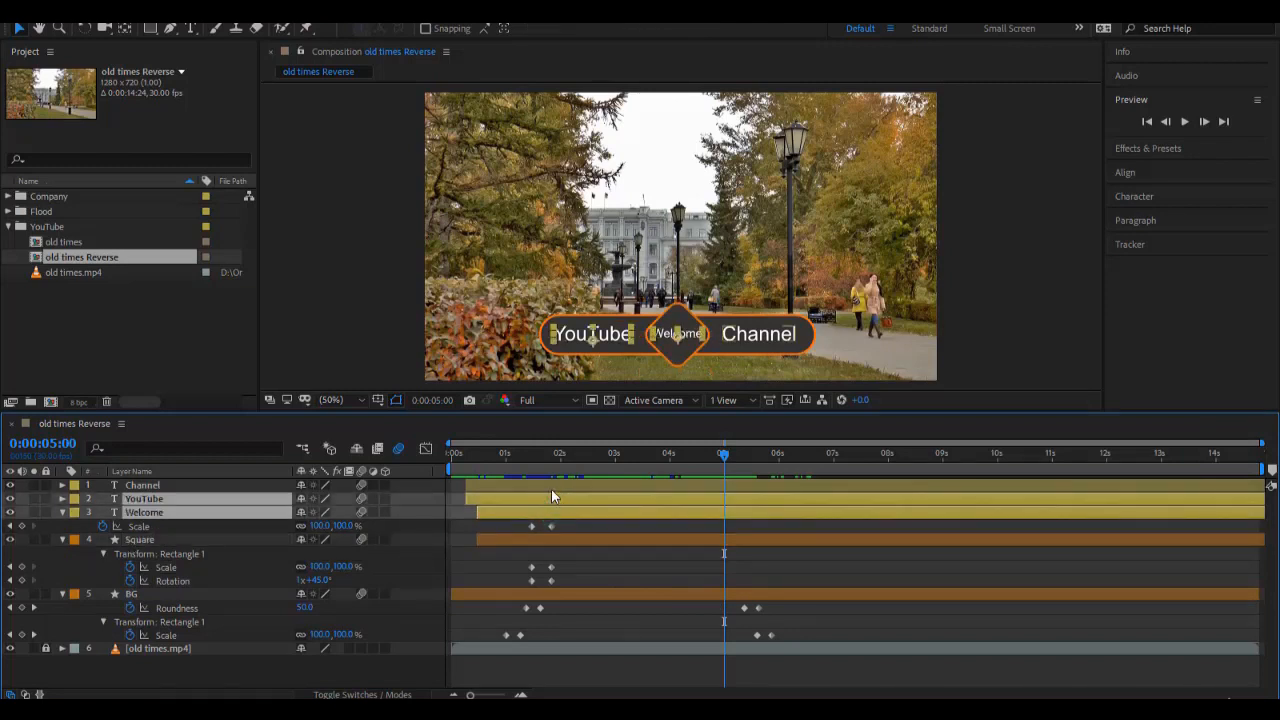
shift+click(551, 488)
ctrl+click(542, 522)
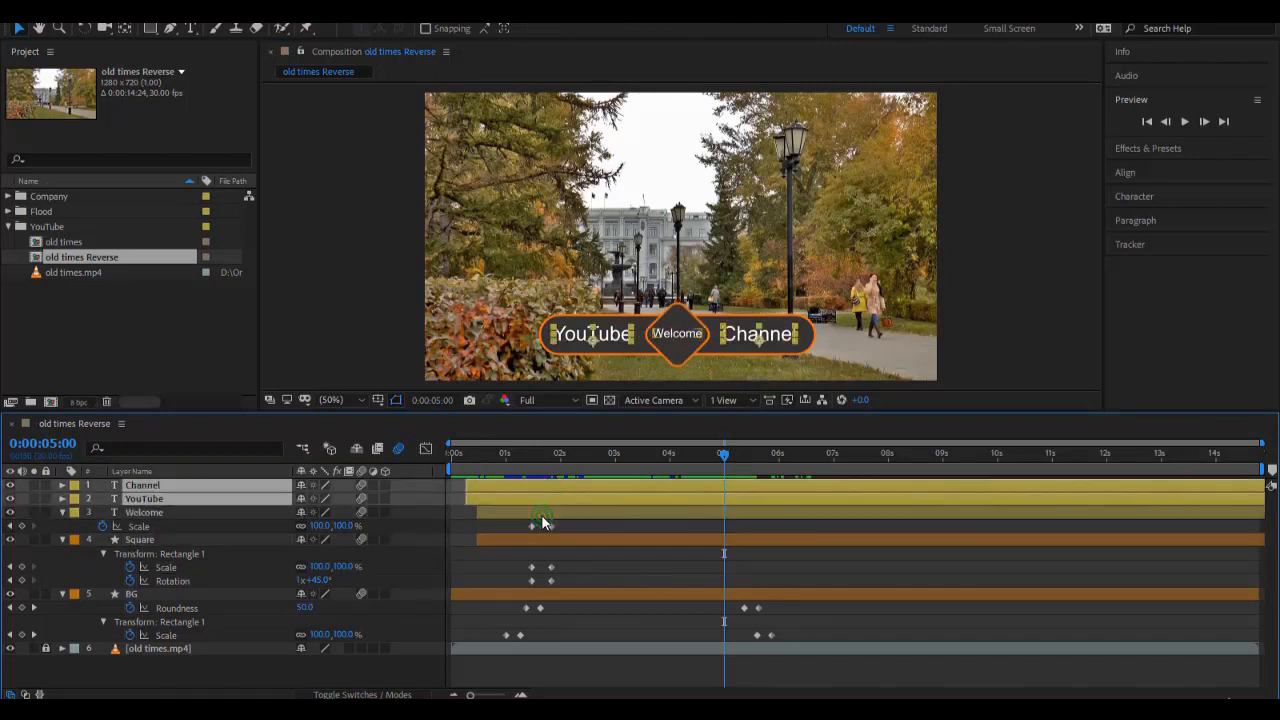
key(u)
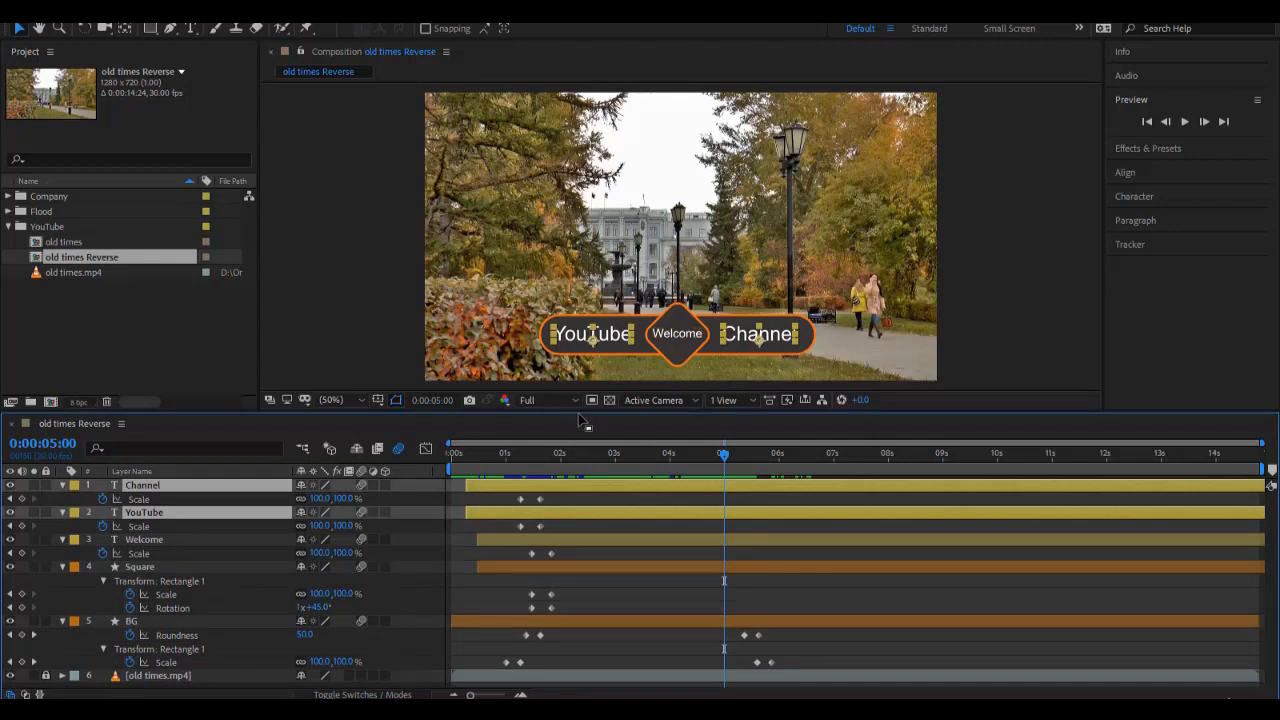
drag(579, 412, 582, 336)
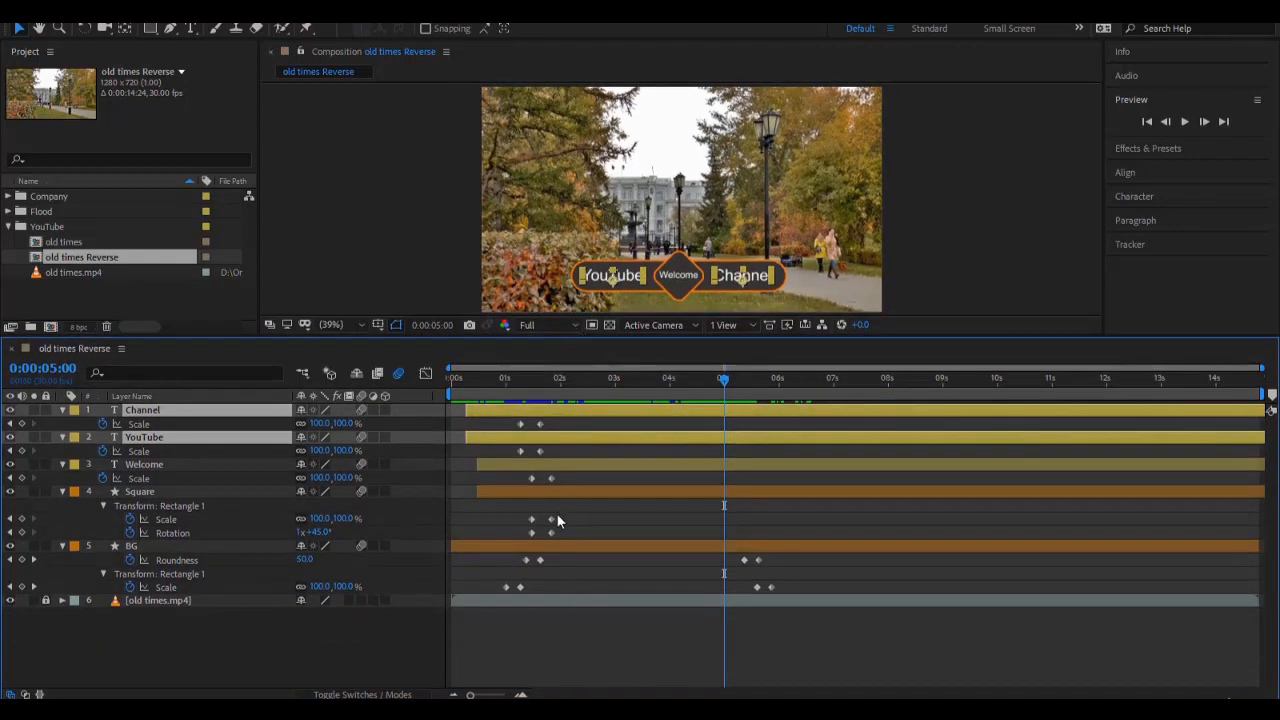
Copy Square's Scale and Rotation keyframes and Welcome's Scale keyframes and paste them on their own layers at 0:00:05:00.
drag(565, 516, 519, 551)
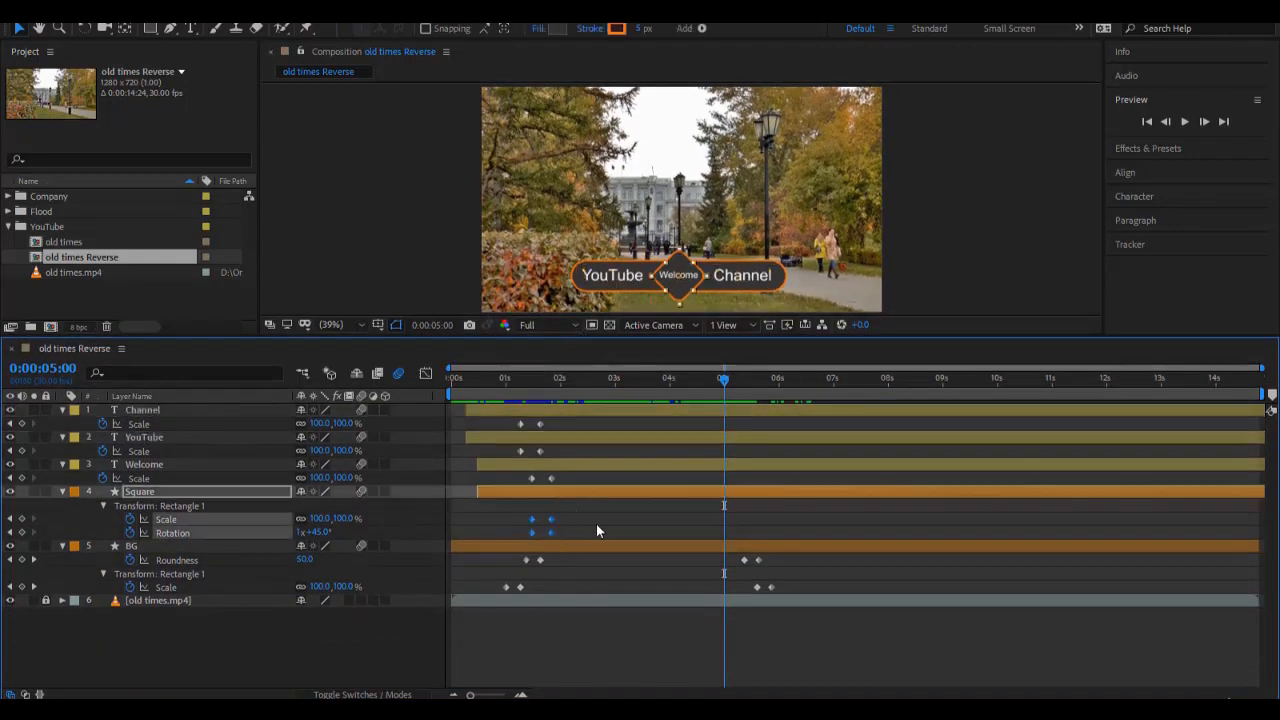
key(ctrl+v)
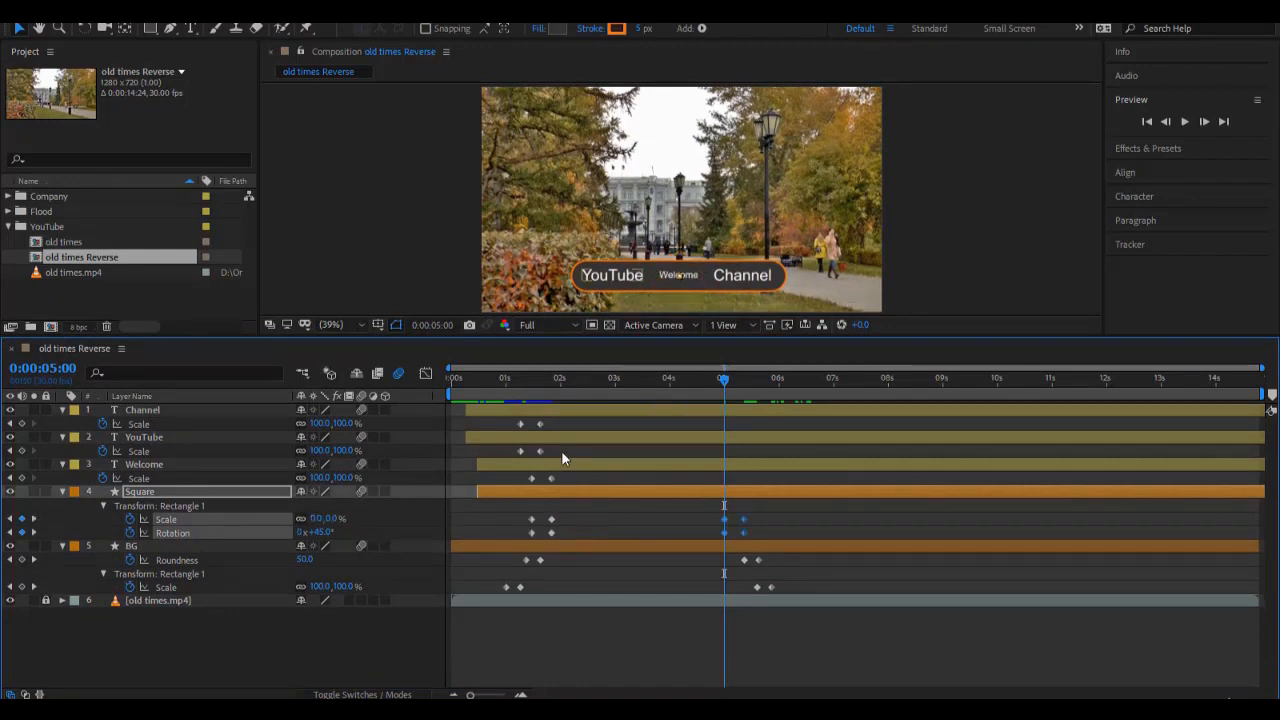
drag(564, 479, 512, 480)
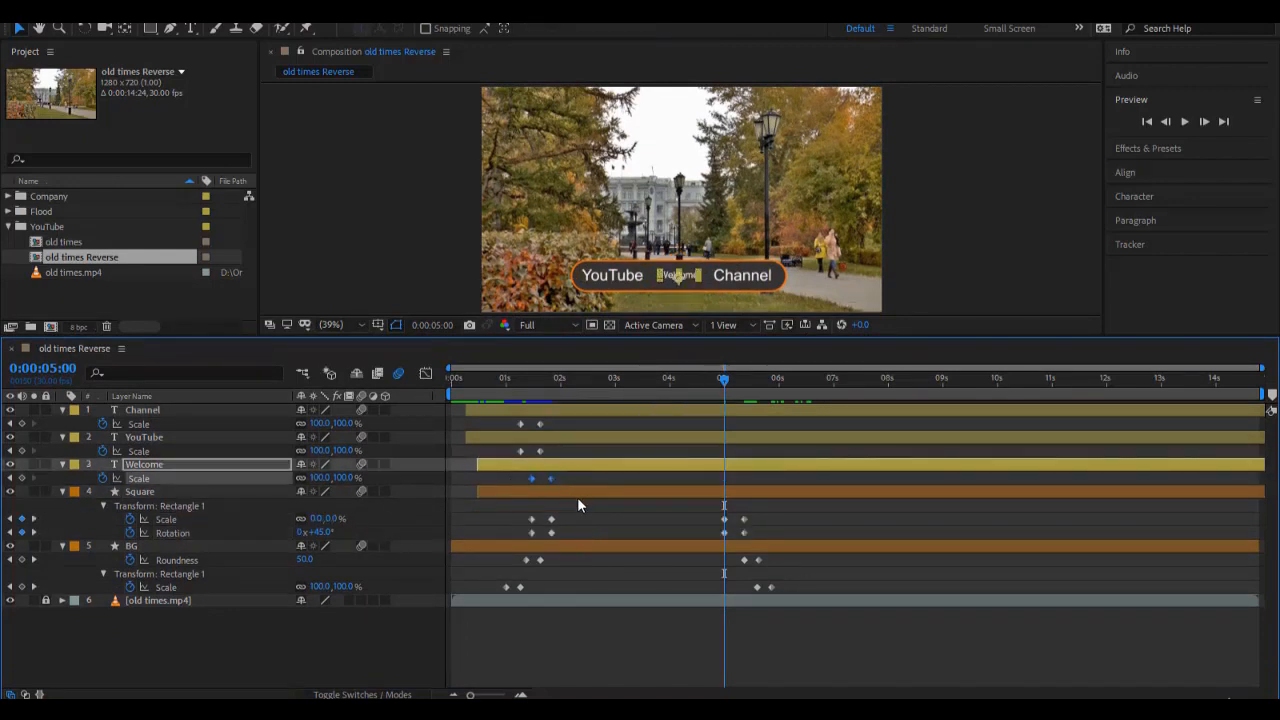
key(ctrl+v)
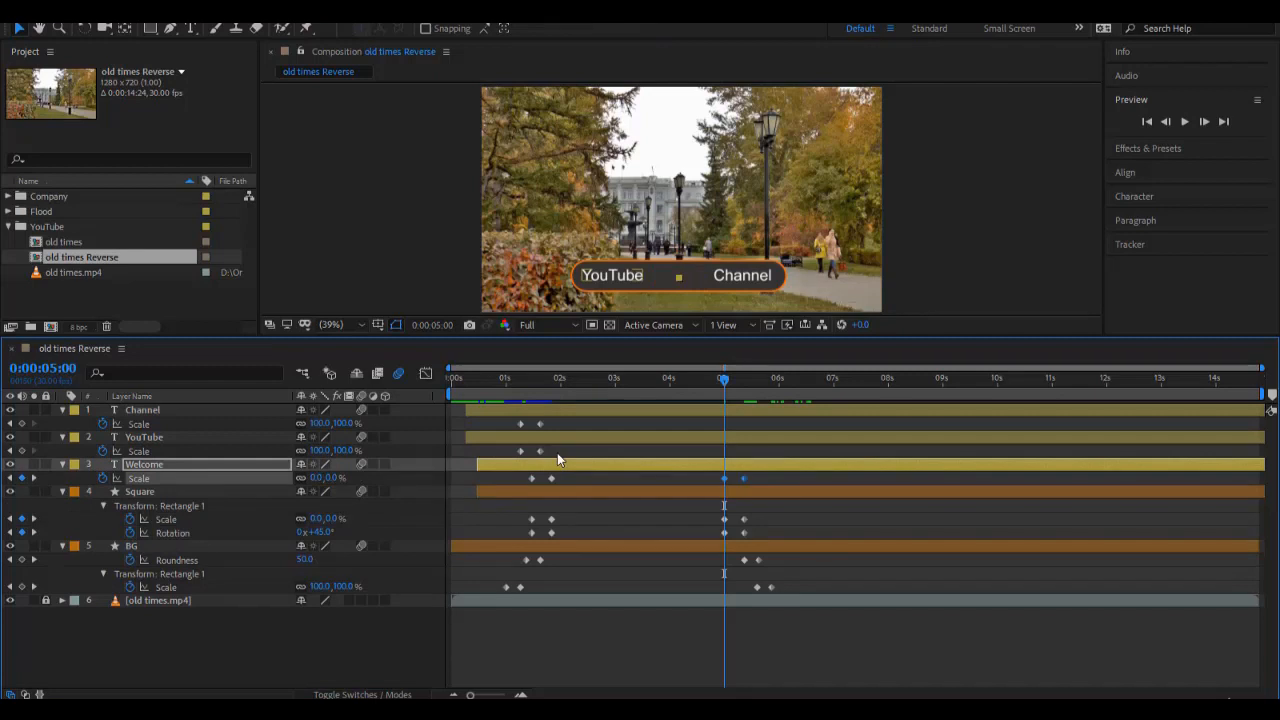
Duplicate the Scale keyframes of the YouTube and Channel layers at 0:00:05:00 on each layer.
drag(557, 453, 509, 453)
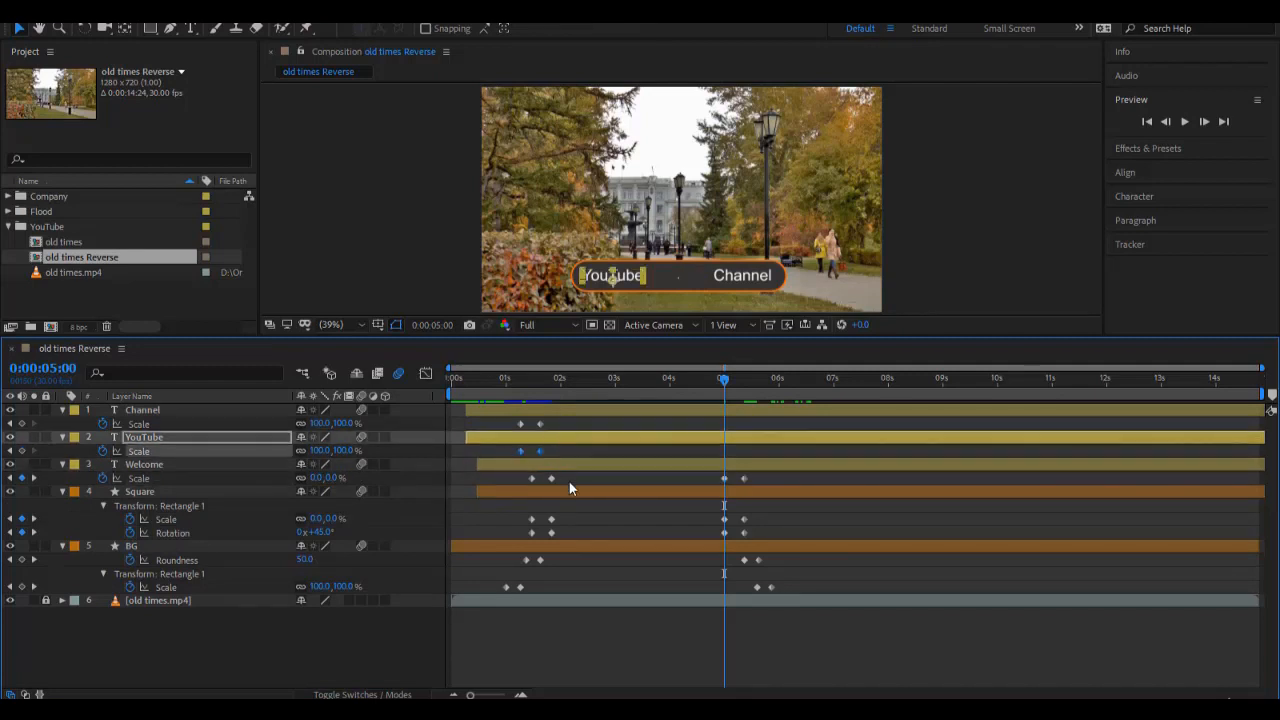
key(ctrl+v)
click(558, 424)
drag(558, 424, 501, 427)
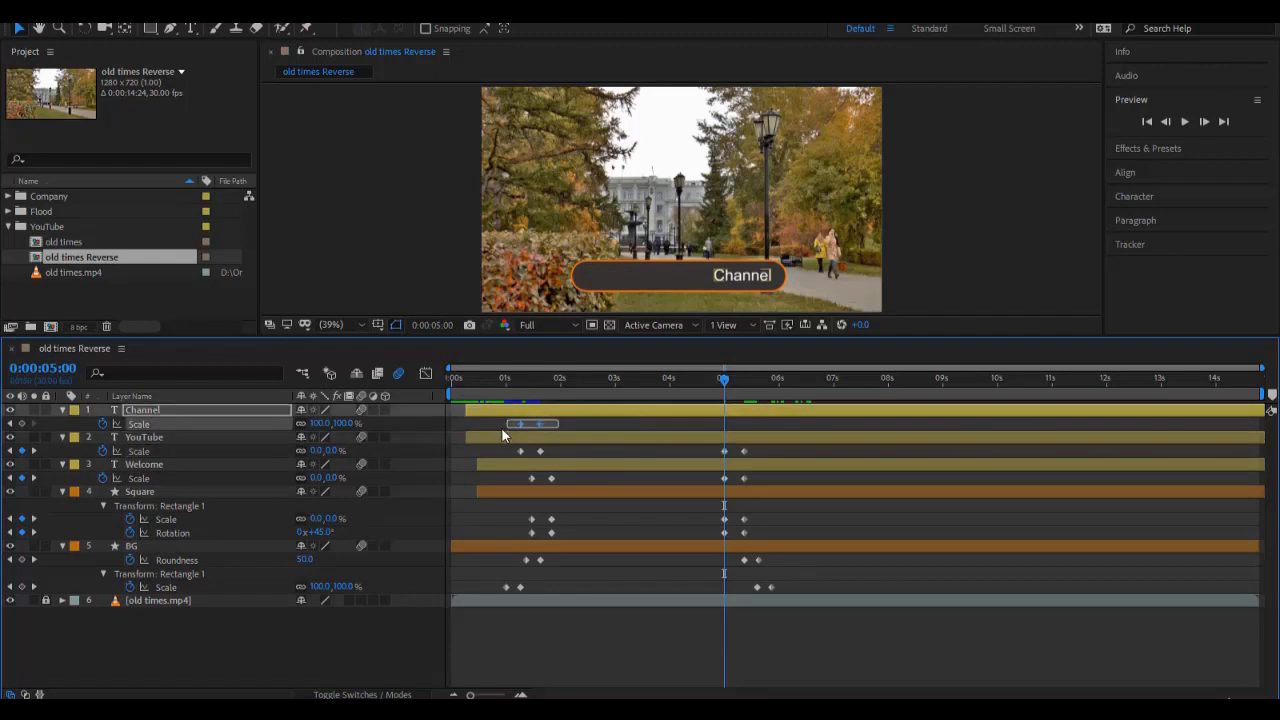
key(ctrl+v)
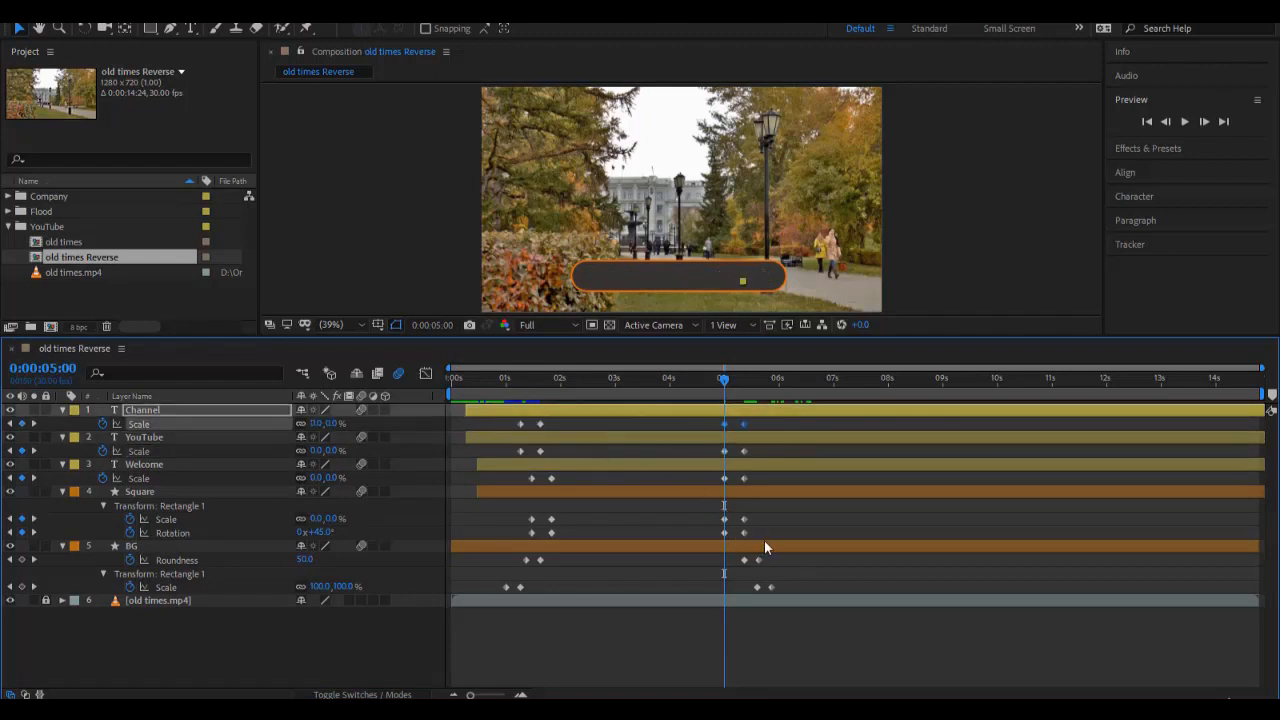
Time-reverse the pasted keyframes of the Channel, YouTube, Welcome and Square layers together.
click(744, 389)
drag(744, 390, 709, 535)
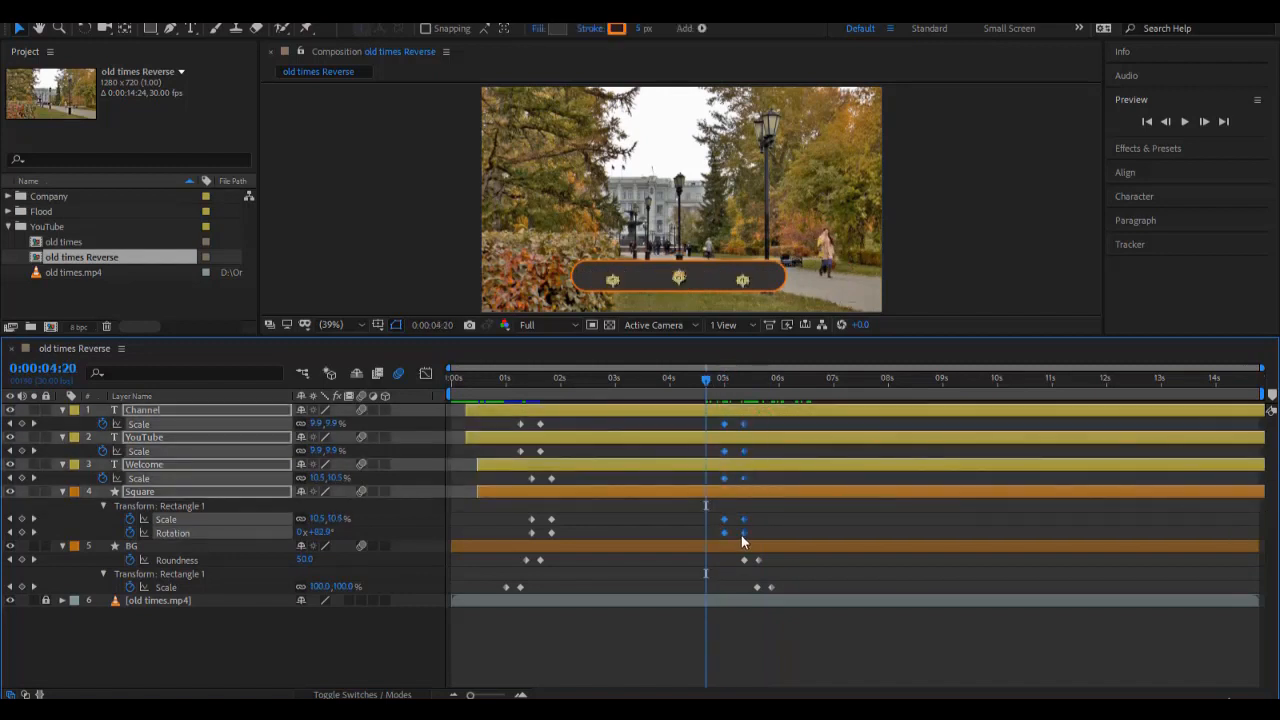
right_click(743, 532)
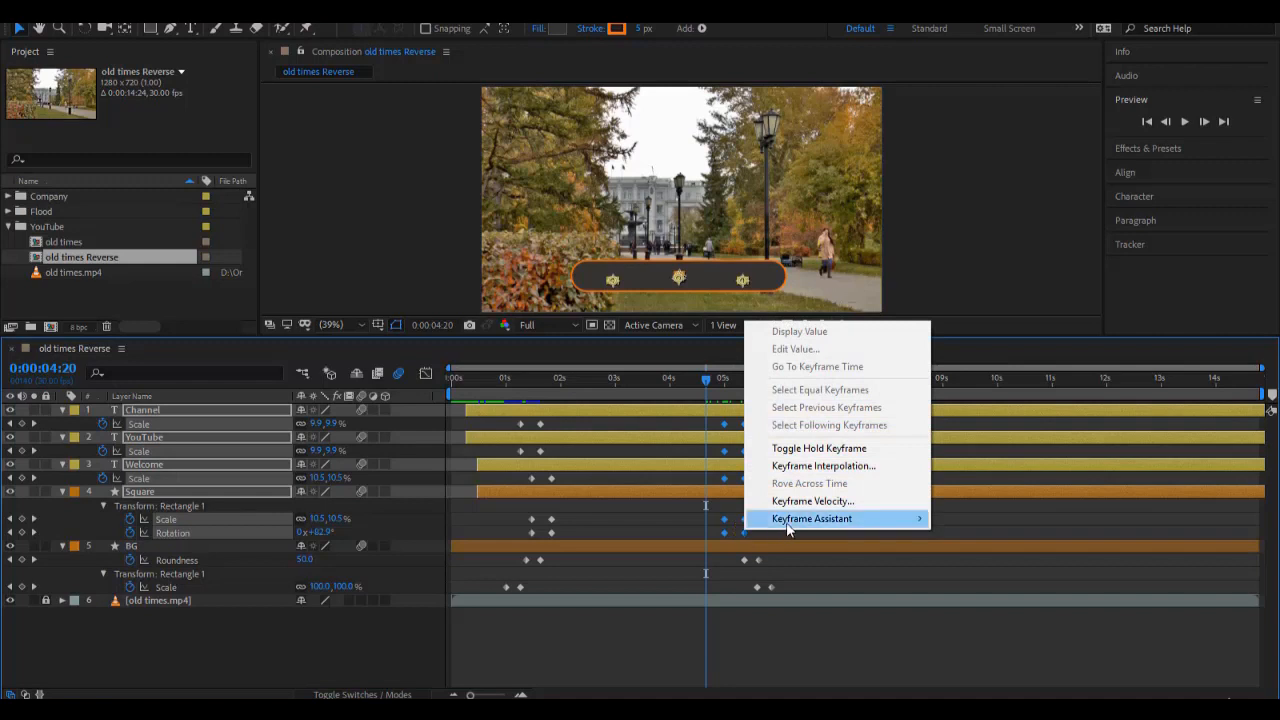
mouse_move(790, 526)
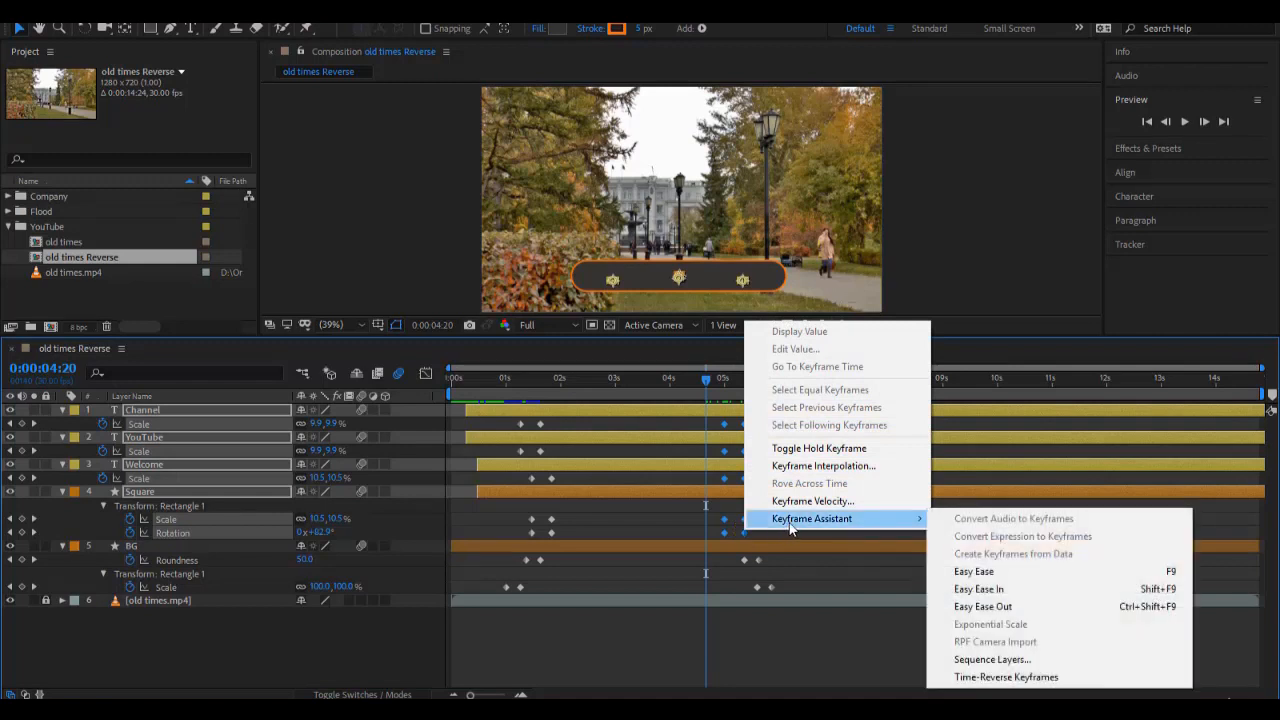
click(995, 679)
Preview the full title animation from the start and review the exit around 5 seconds.
mouse_move(718, 386)
mouse_down()
mouse_move(707, 386)
mouse_move(801, 406)
mouse_move(424, 430)
mouse_up()
click(580, 639)
key(space)
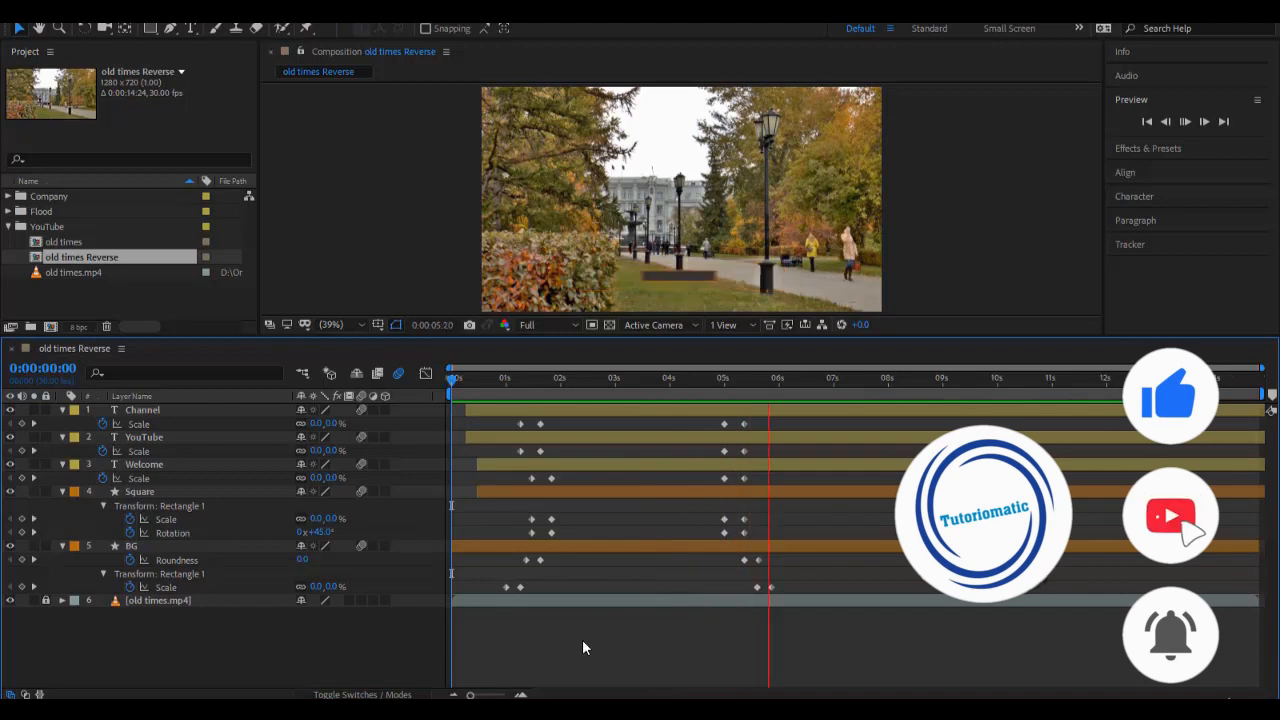
drag(452, 380, 705, 403)
key(space)
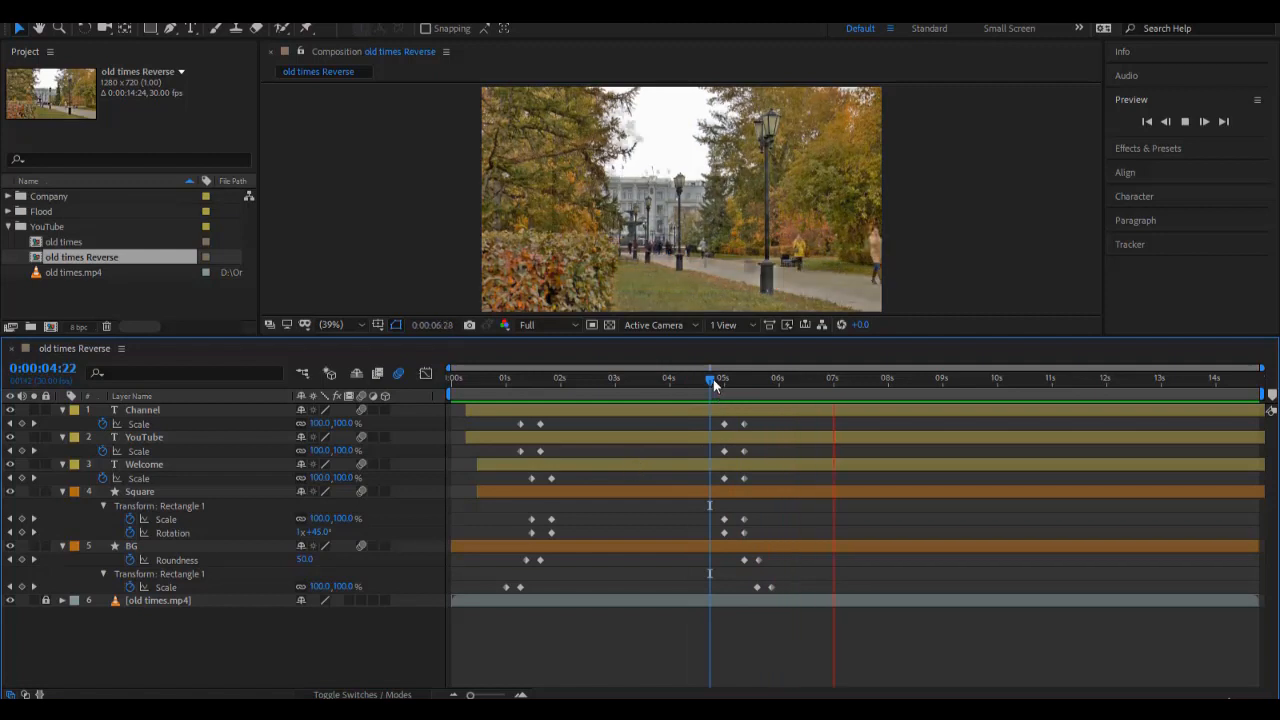
drag(713, 379, 677, 379)
key(Home)
key(space)
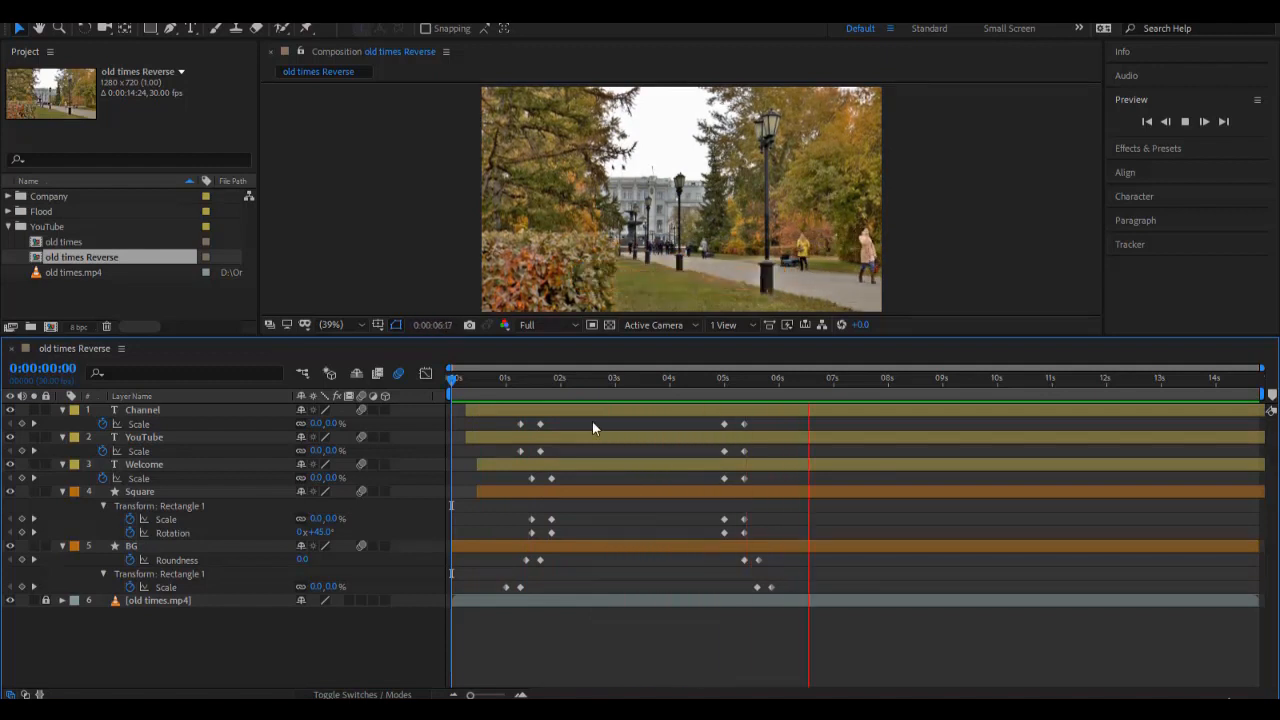
drag(450, 385, 717, 425)
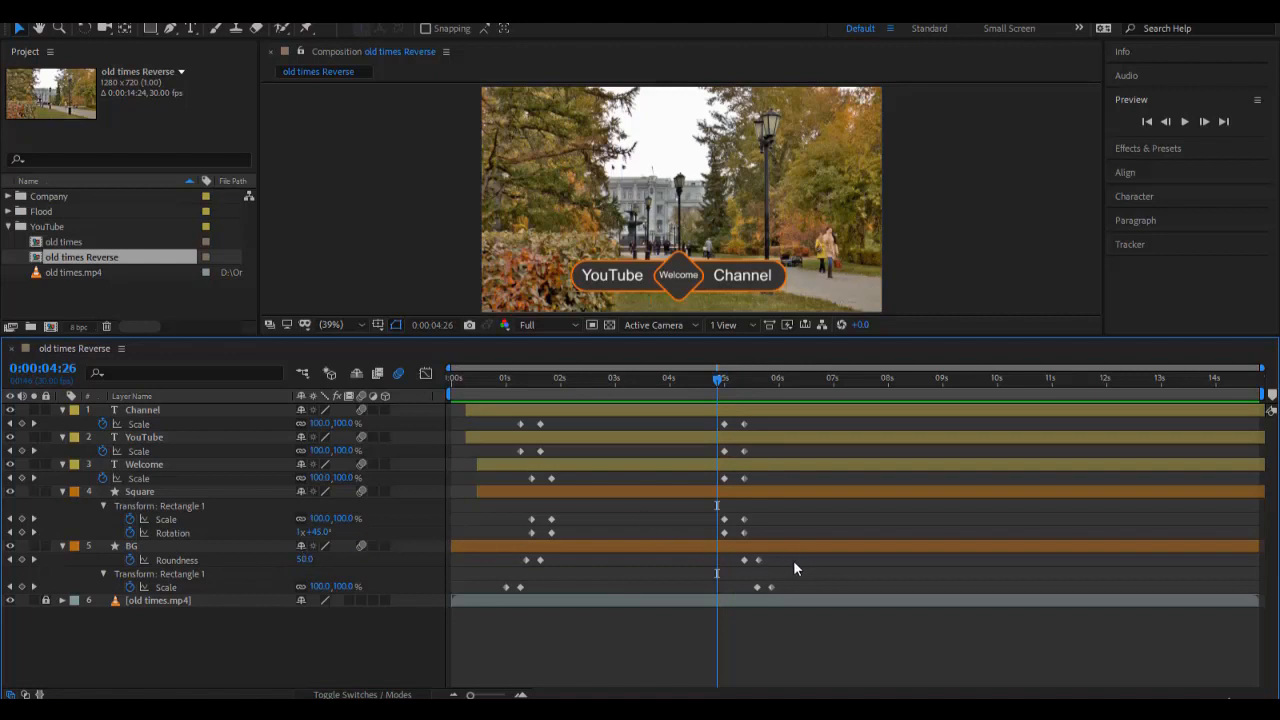
Move BG's reversed Roundness and Scale keyframes earlier, with Roundness starting at about 5.1 seconds, and preview from 0:00:04:08.
mouse_move(793, 559)
mouse_down()
mouse_move(772, 597)
mouse_move(747, 600)
mouse_up()
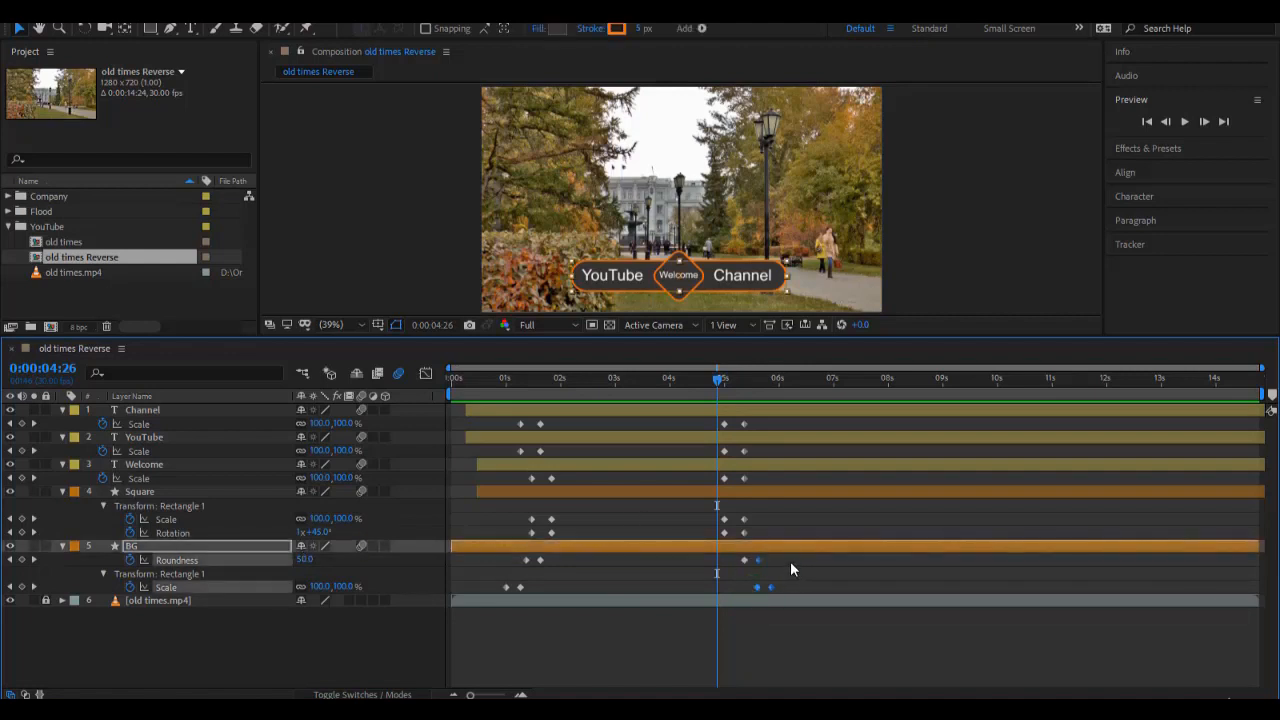
drag(790, 561, 745, 592)
click(685, 398)
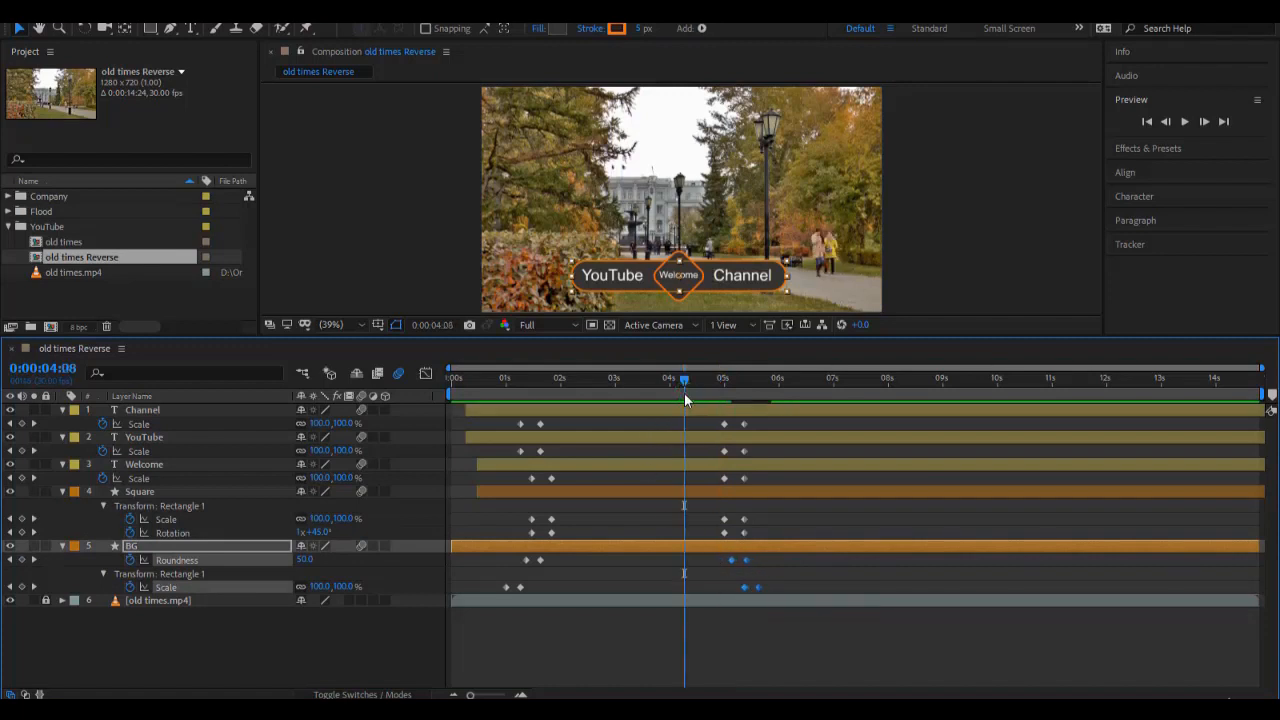
key(space)
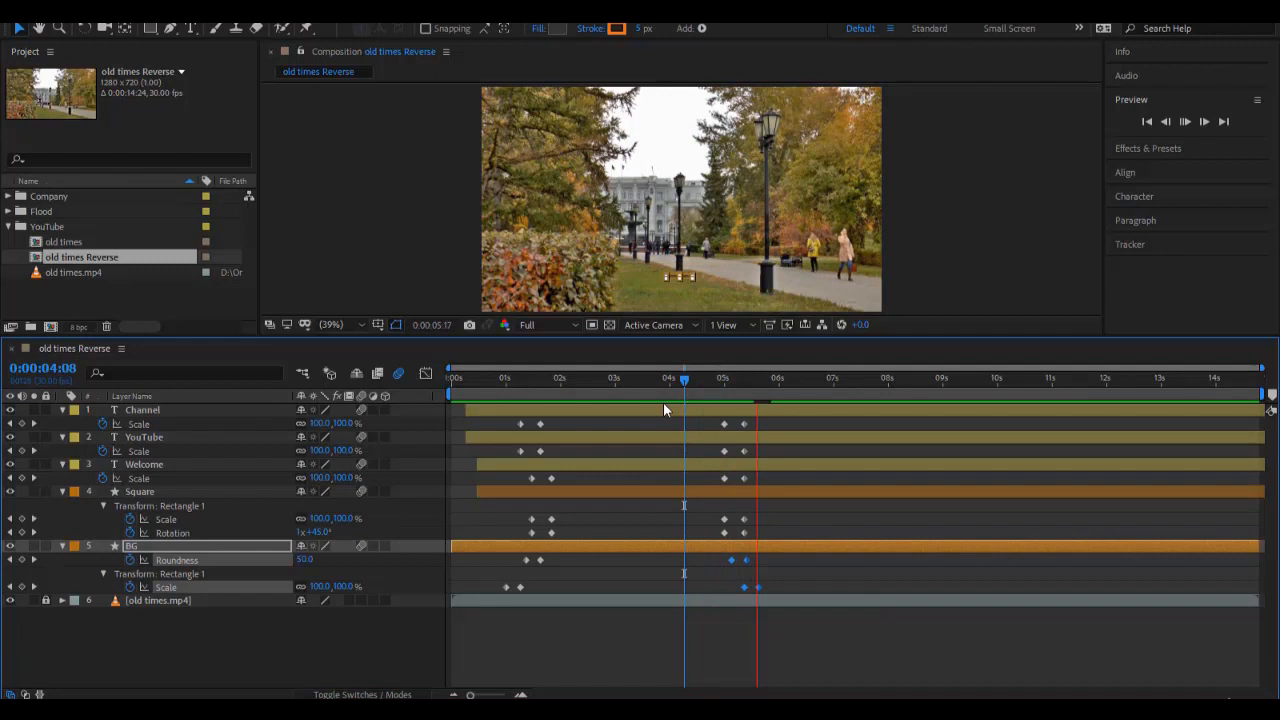
click(814, 563)
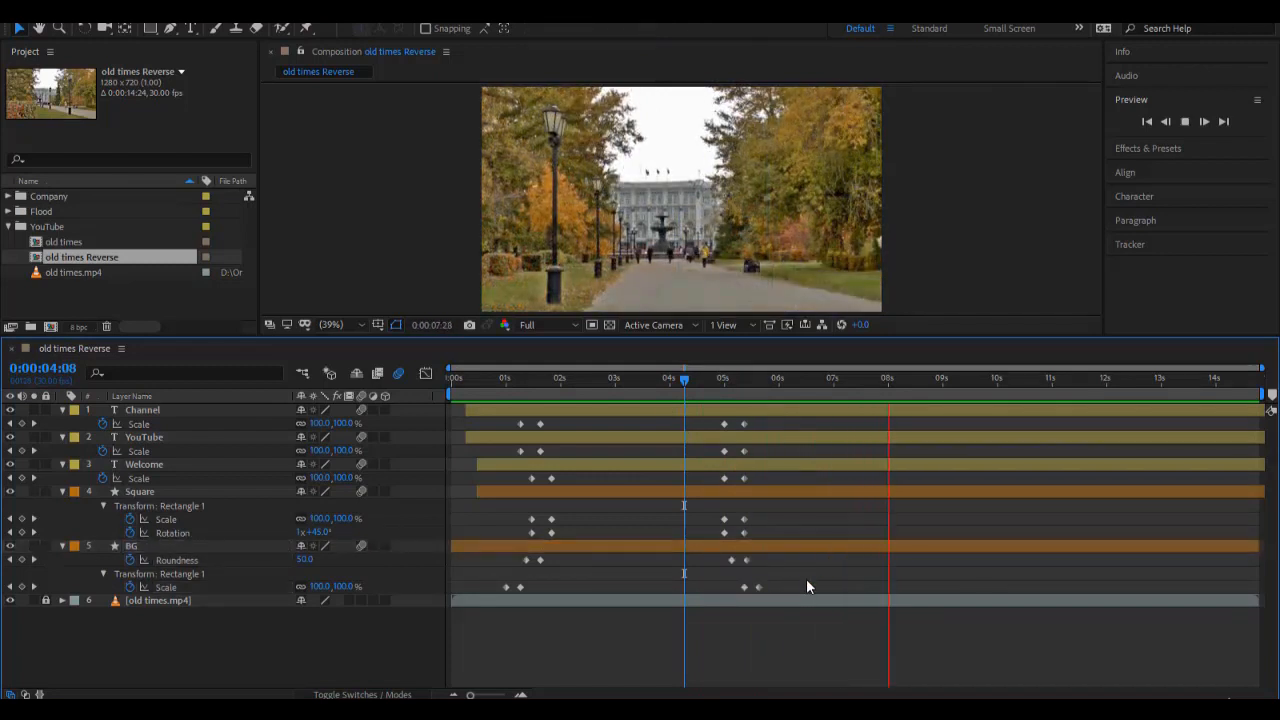